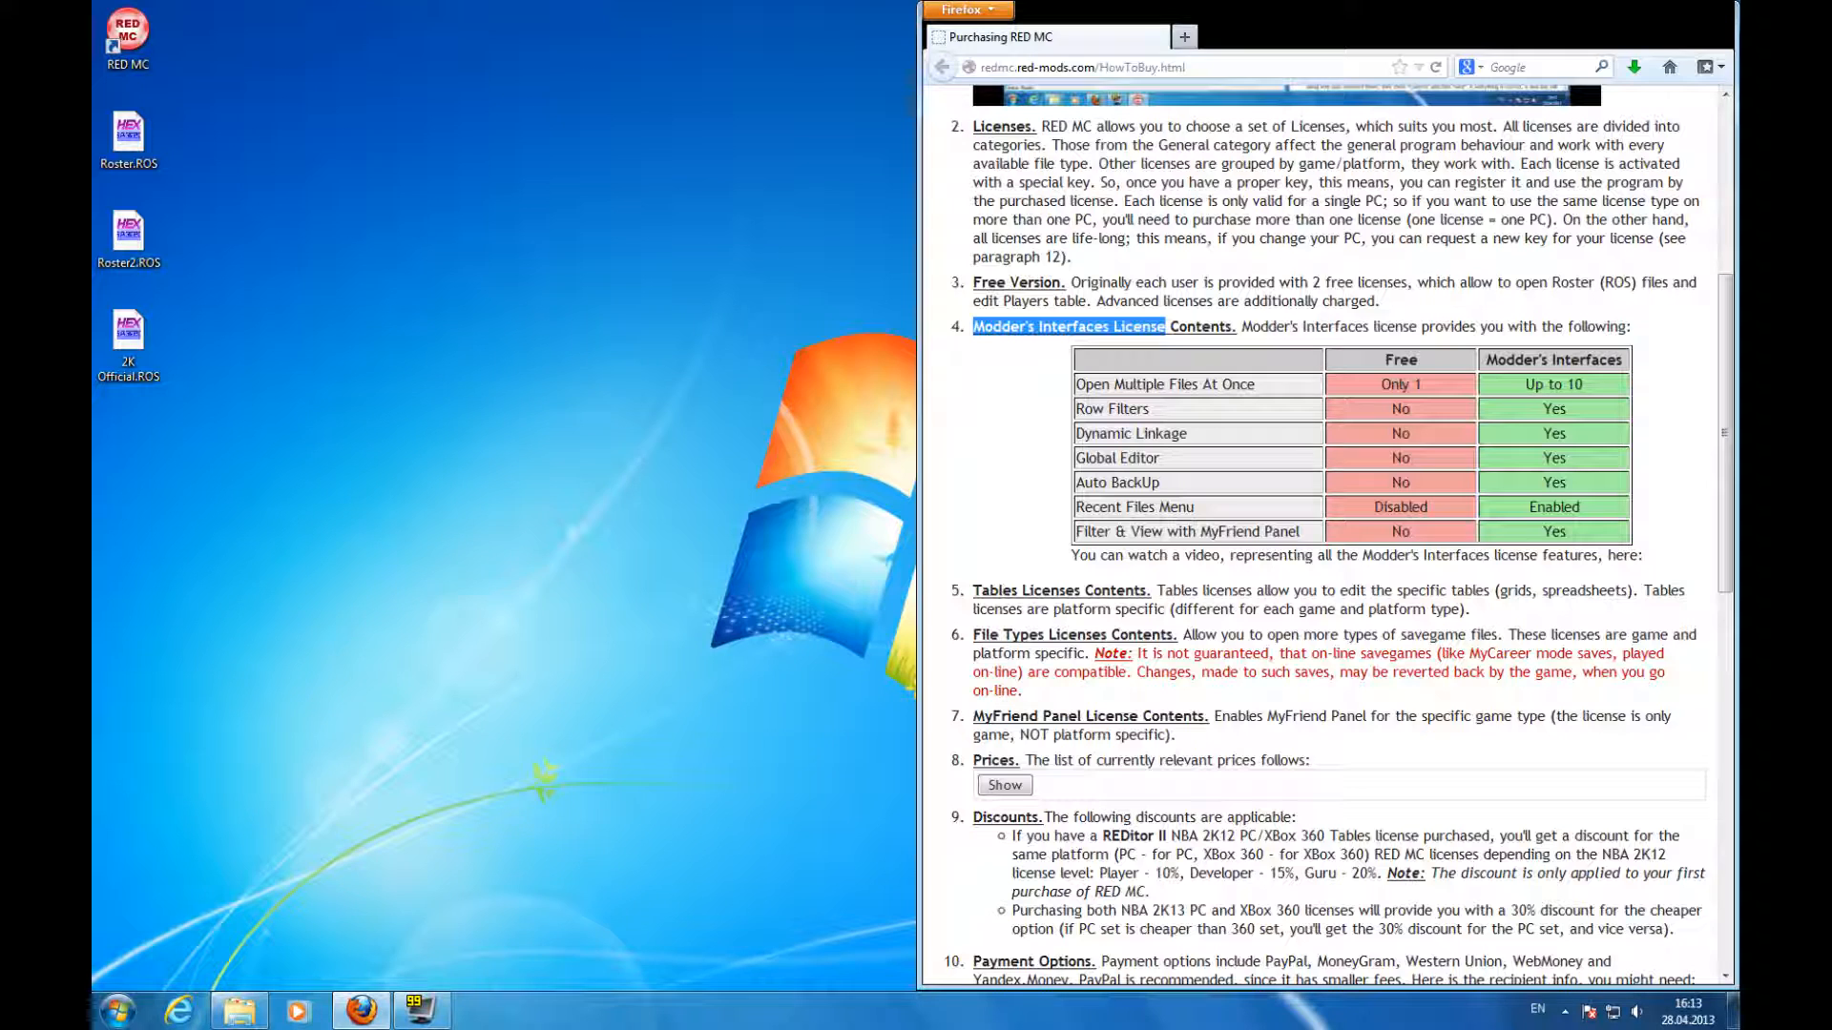
- Highlight the feature rows comparing the Free and Modder's Interfaces licenses on the purchasing page
{"action": "left_click_drag", "start_coordinate": [1075, 384], "coordinate": [1579, 533]}
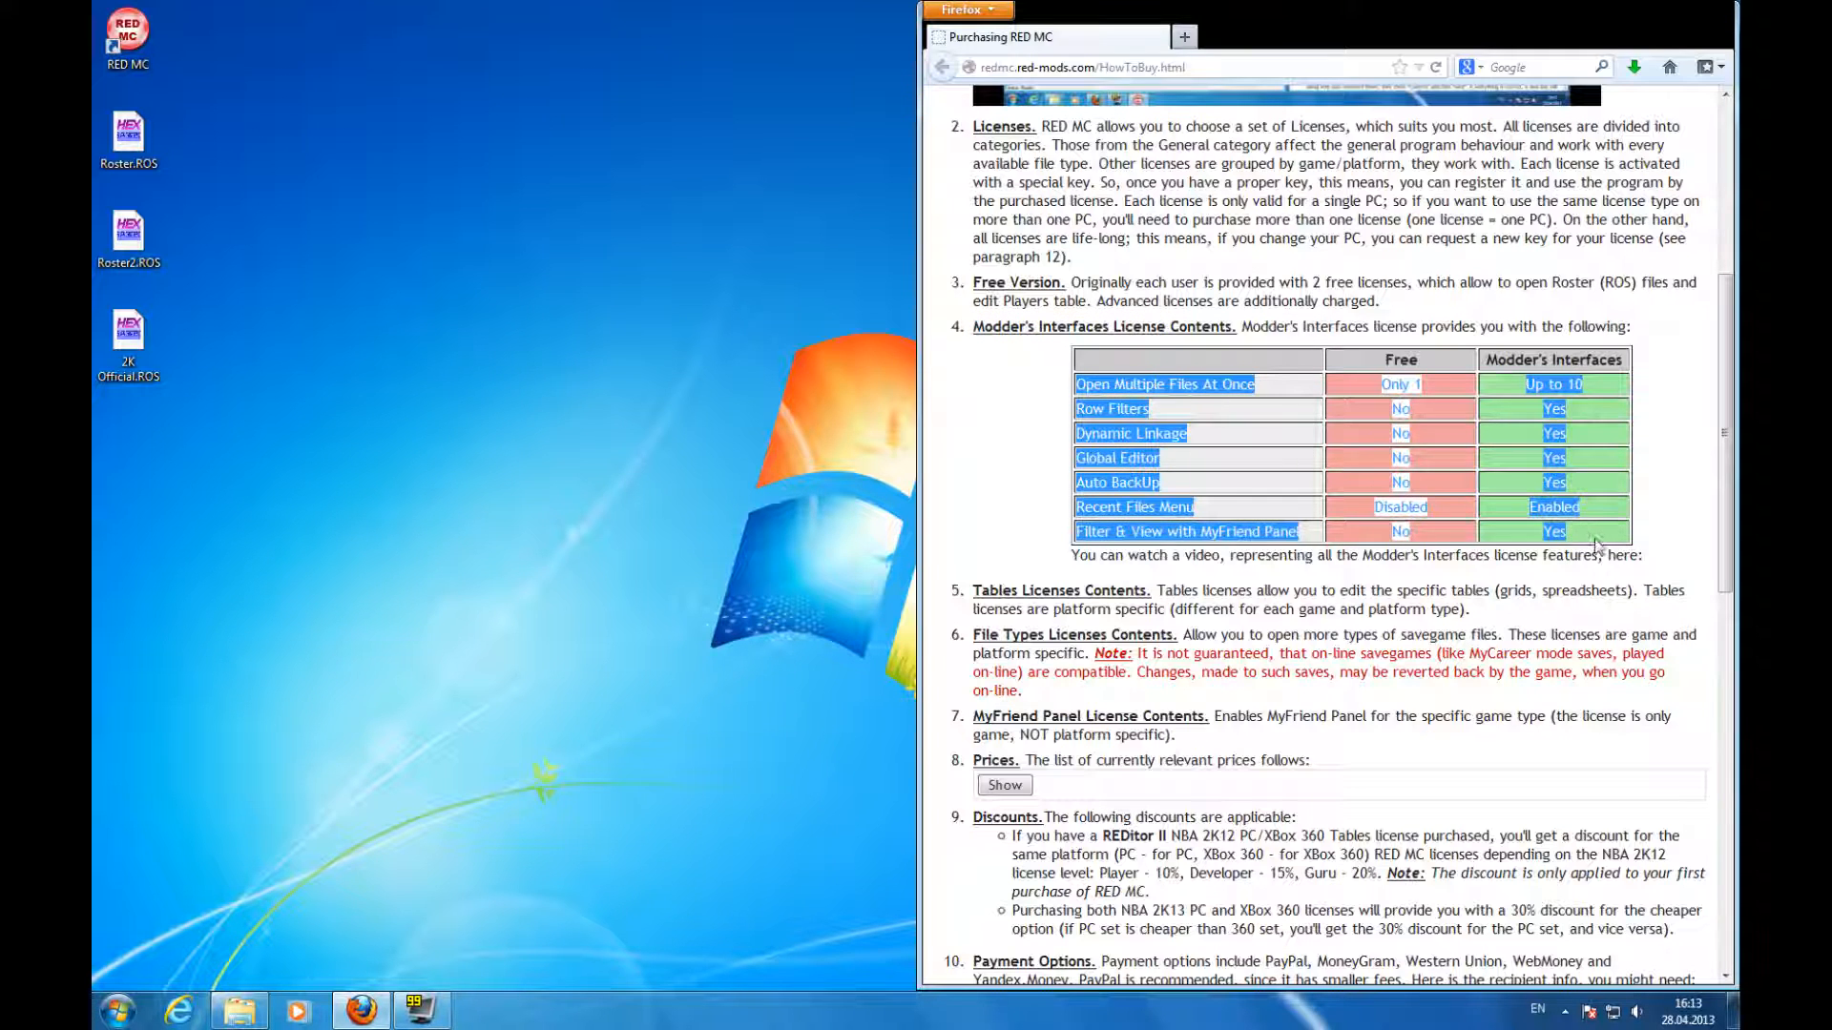
{"action": "left_click", "coordinate": [1591, 542]}
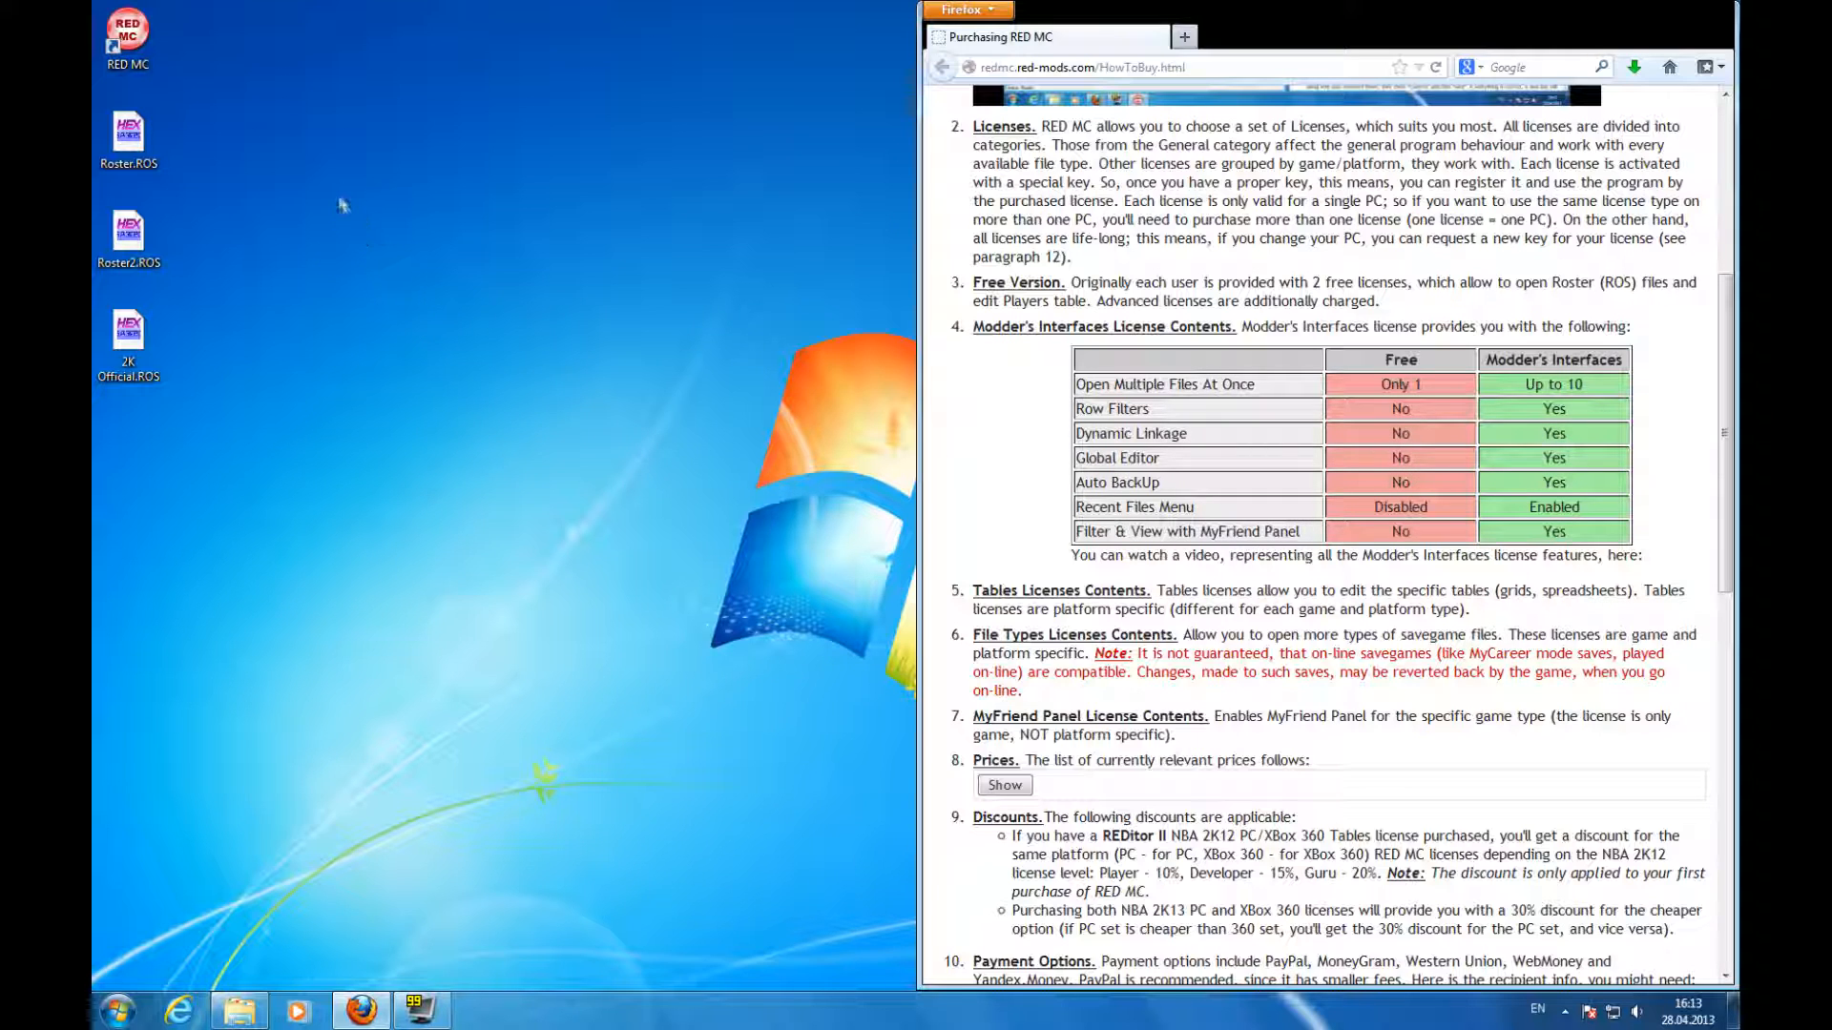
- Launch RED MC from the desktop, and view and close the license order form
{"action": "left_click", "coordinate": [156, 47]}
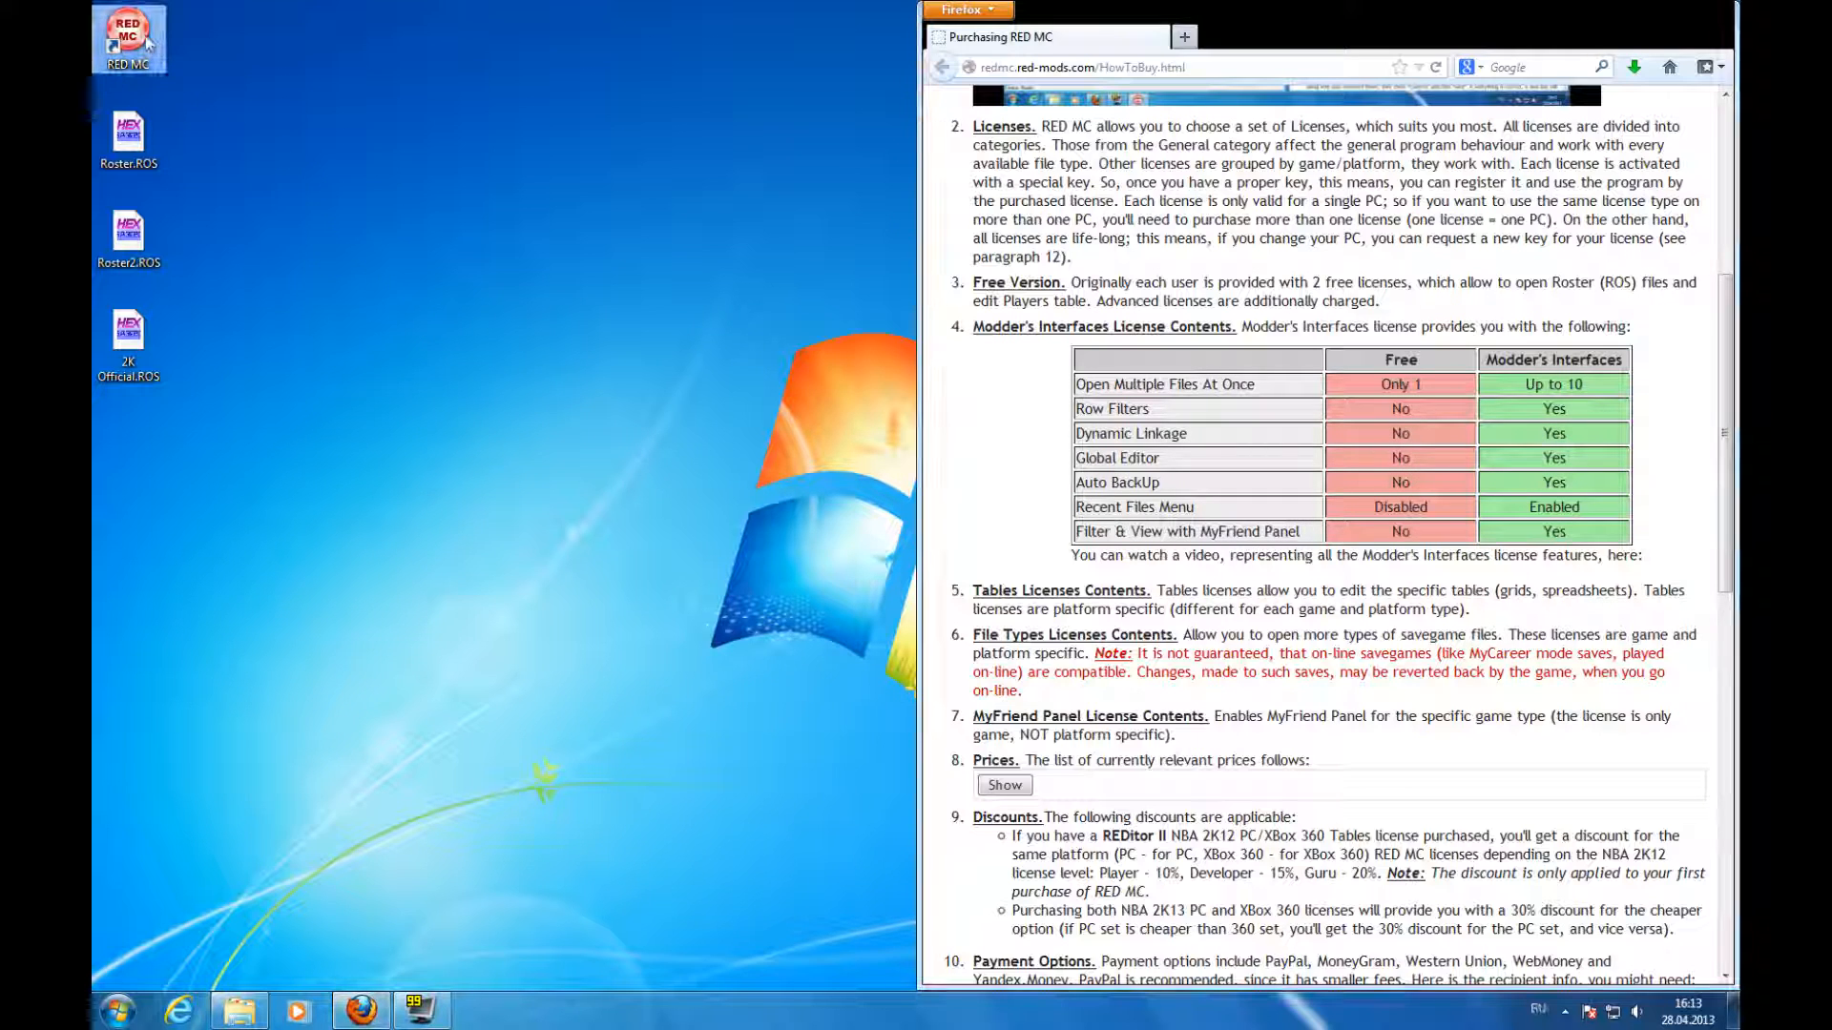
{"action": "double_click", "coordinate": [160, 53]}
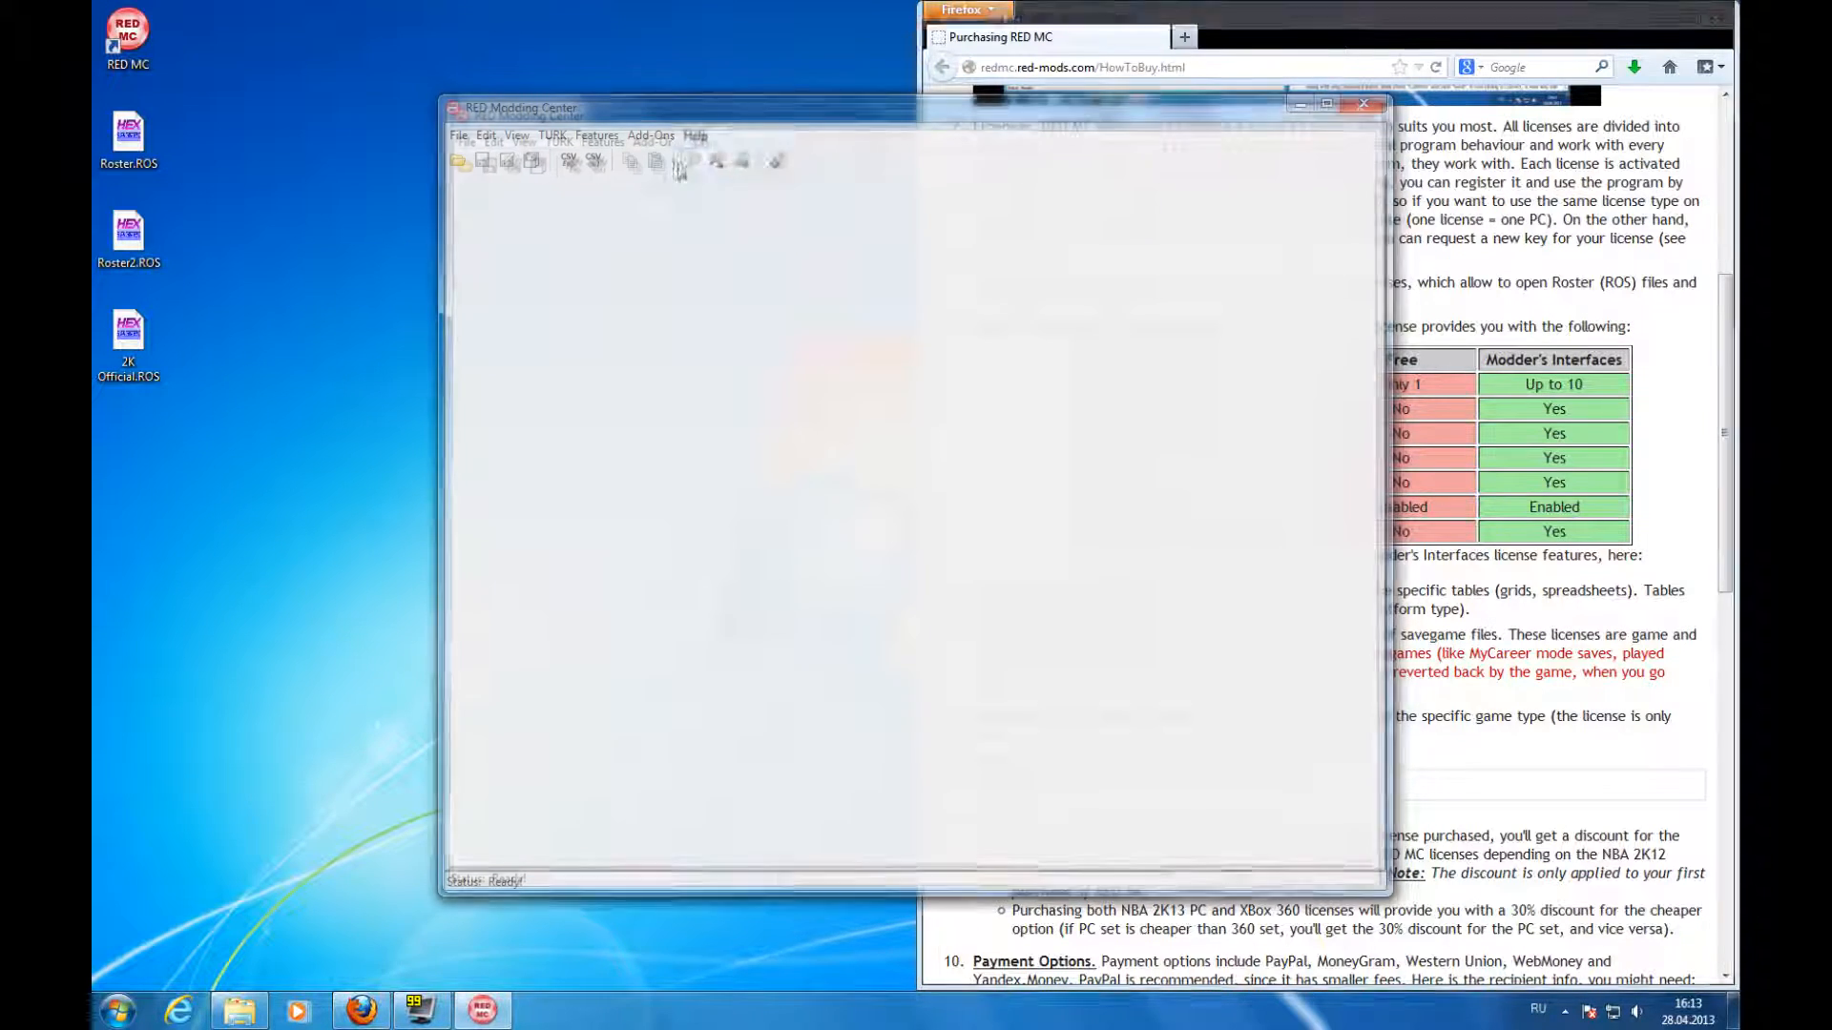
{"action": "left_click", "coordinate": [696, 136]}
{"action": "left_click", "coordinate": [730, 246]}
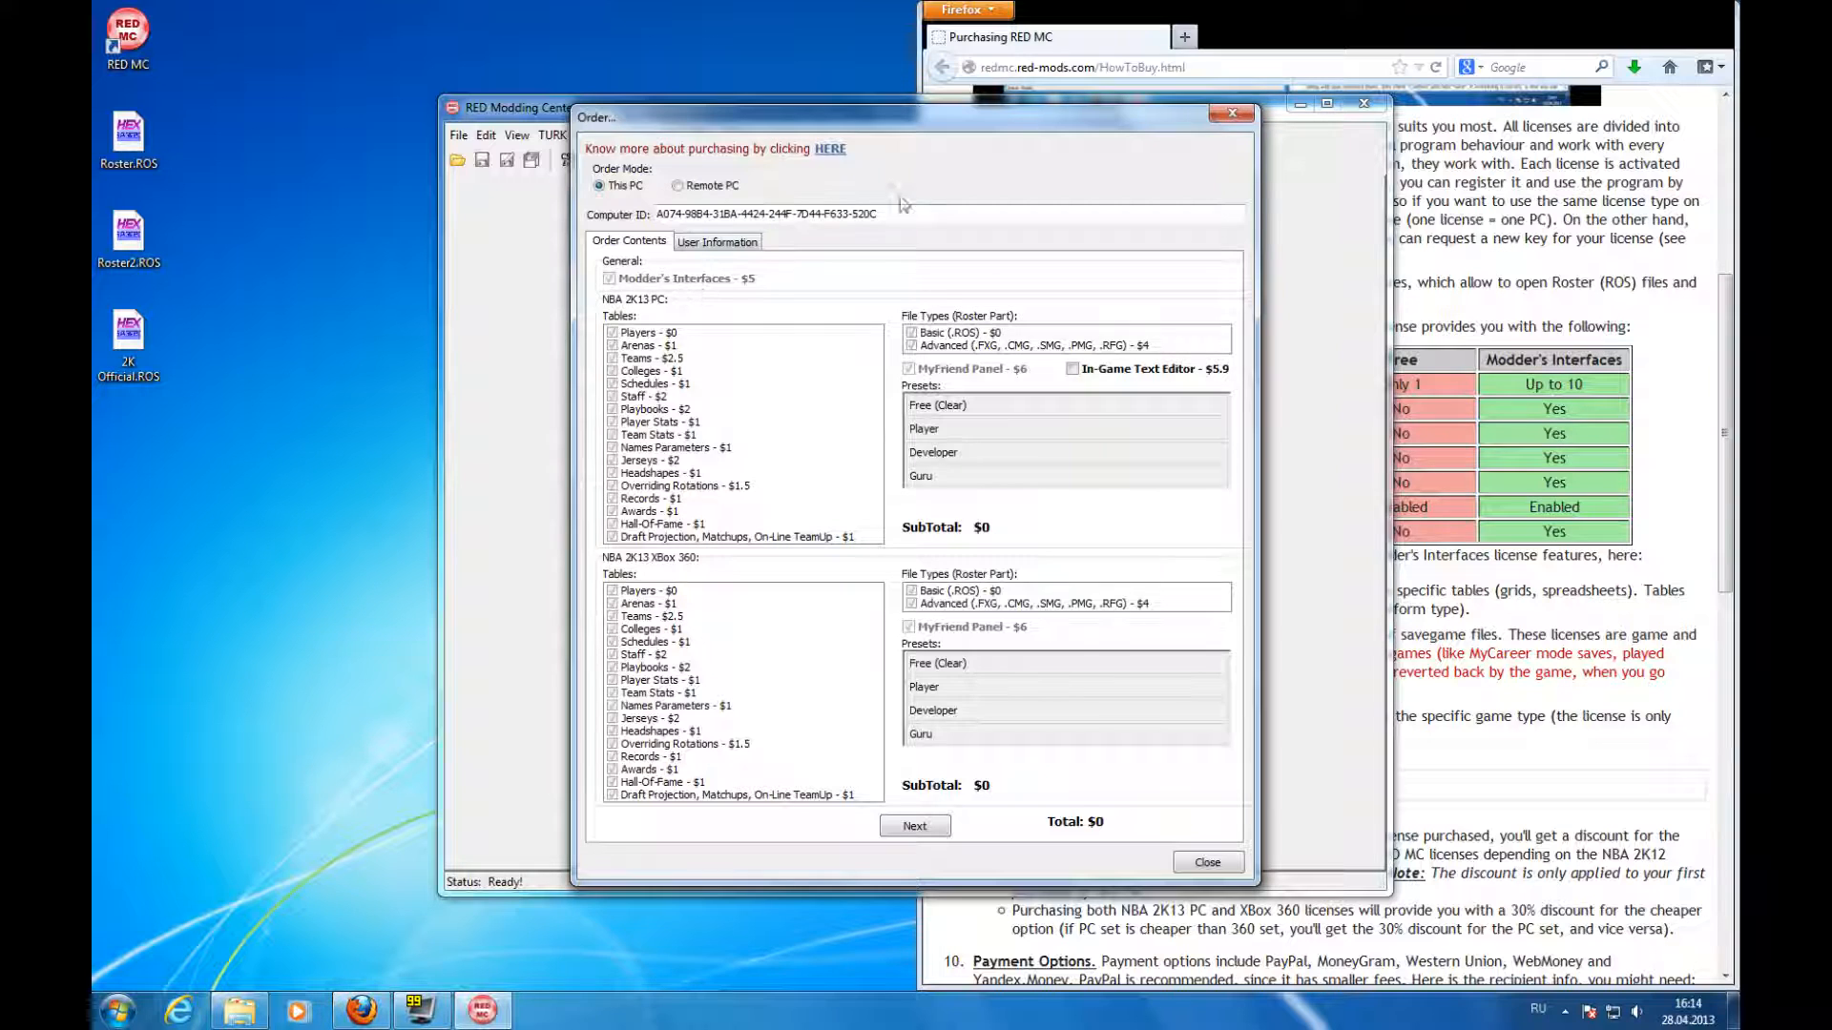
{"action": "left_click", "coordinate": [1232, 113]}
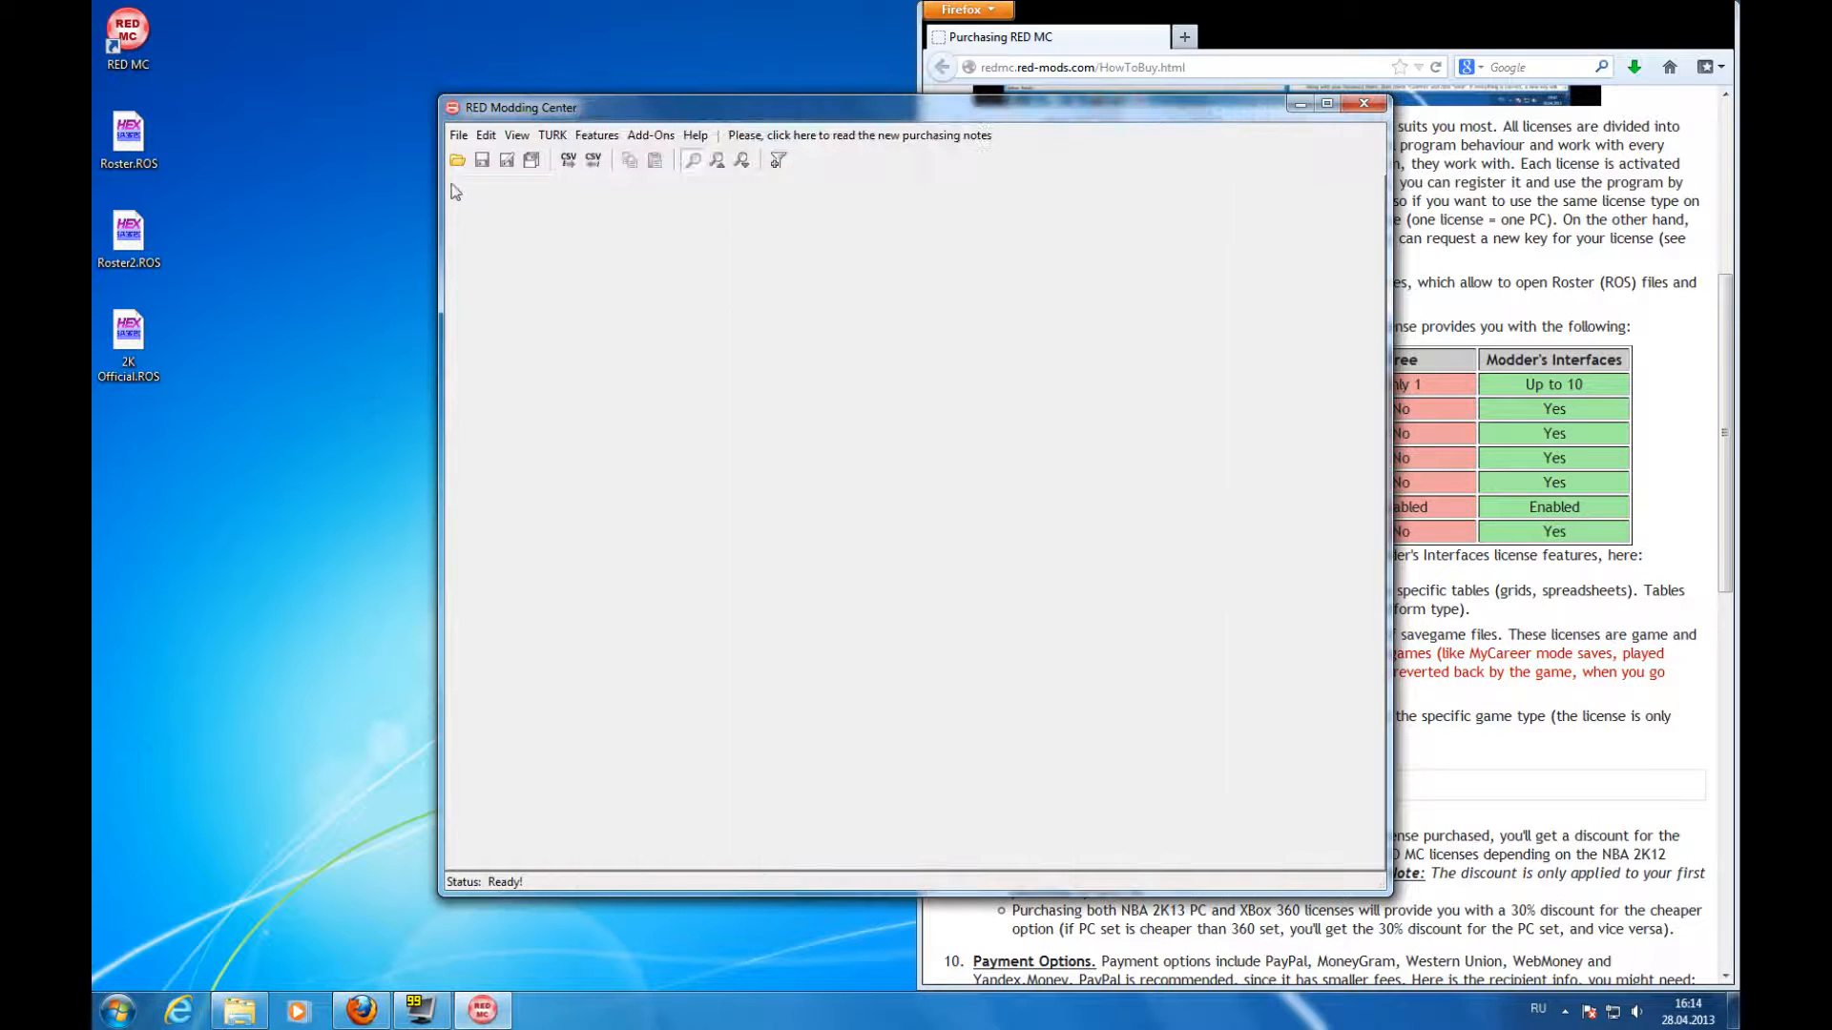
- Open the recently used rosters 2K Official.ROS and Roster.ROS side by side in the same session
{"action": "left_click", "coordinate": [458, 136]}
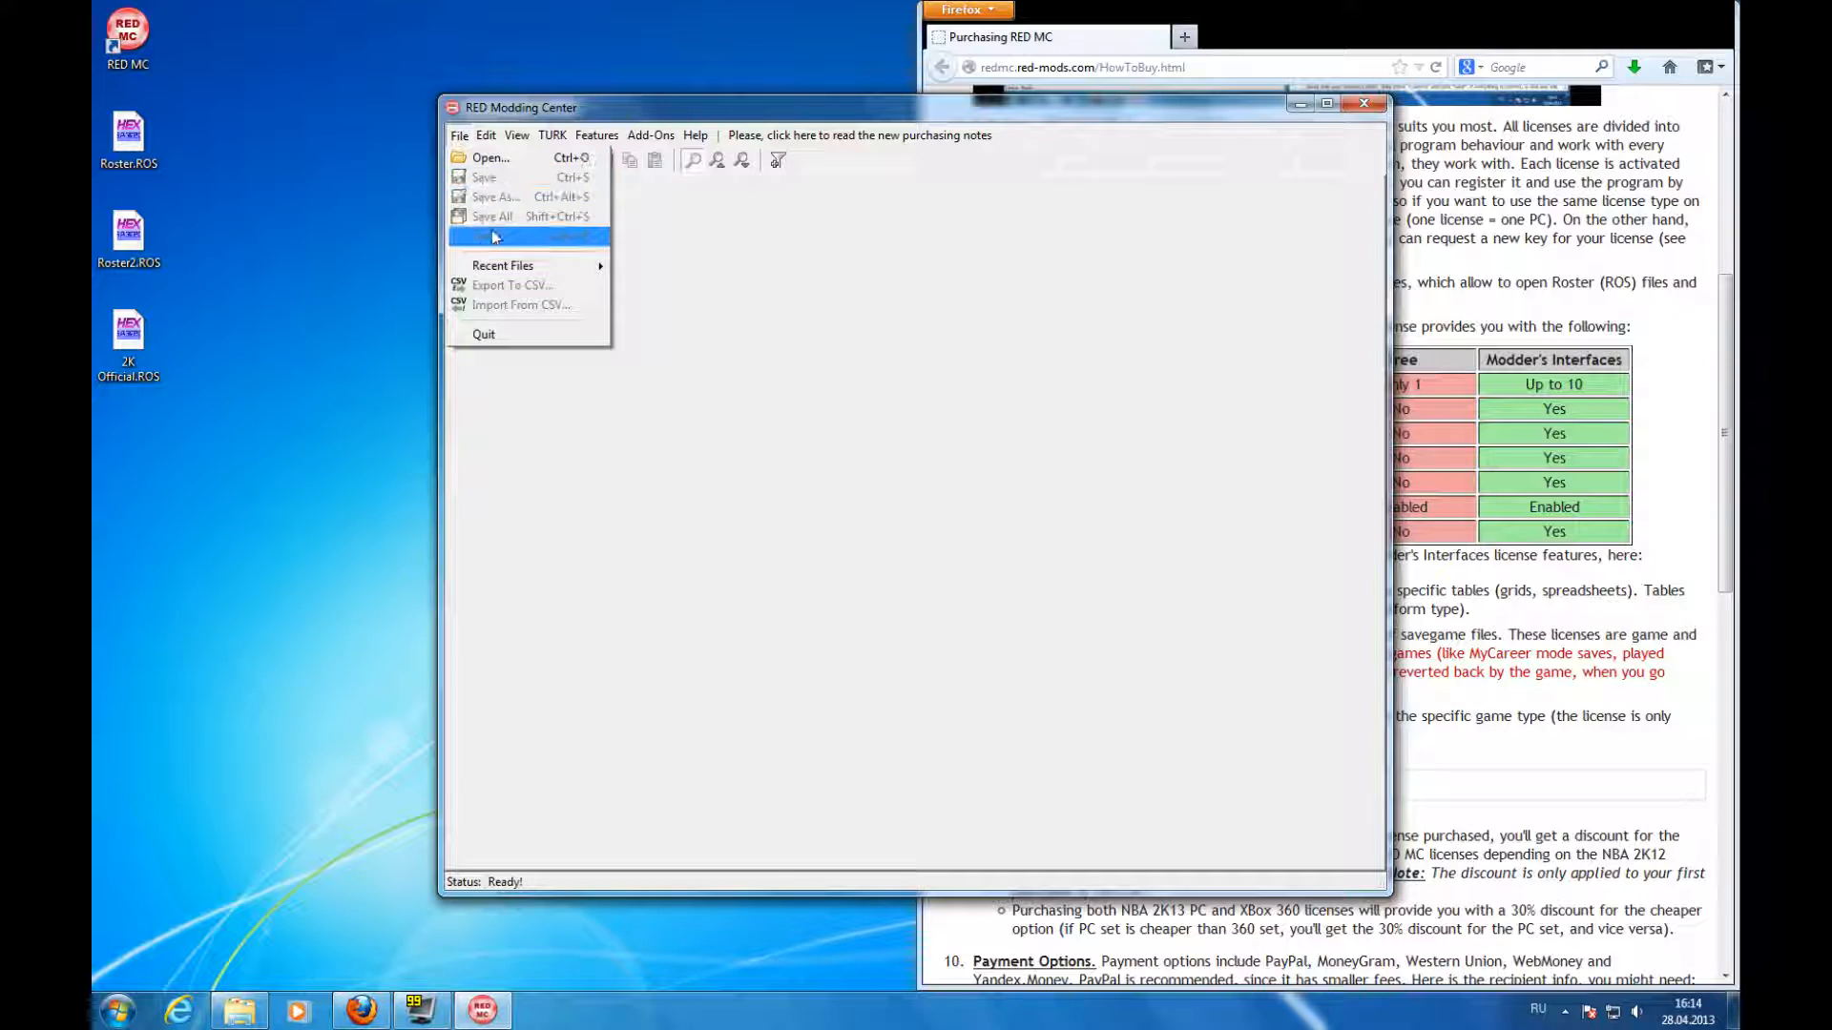
{"action": "mouse_move", "coordinate": [495, 269]}
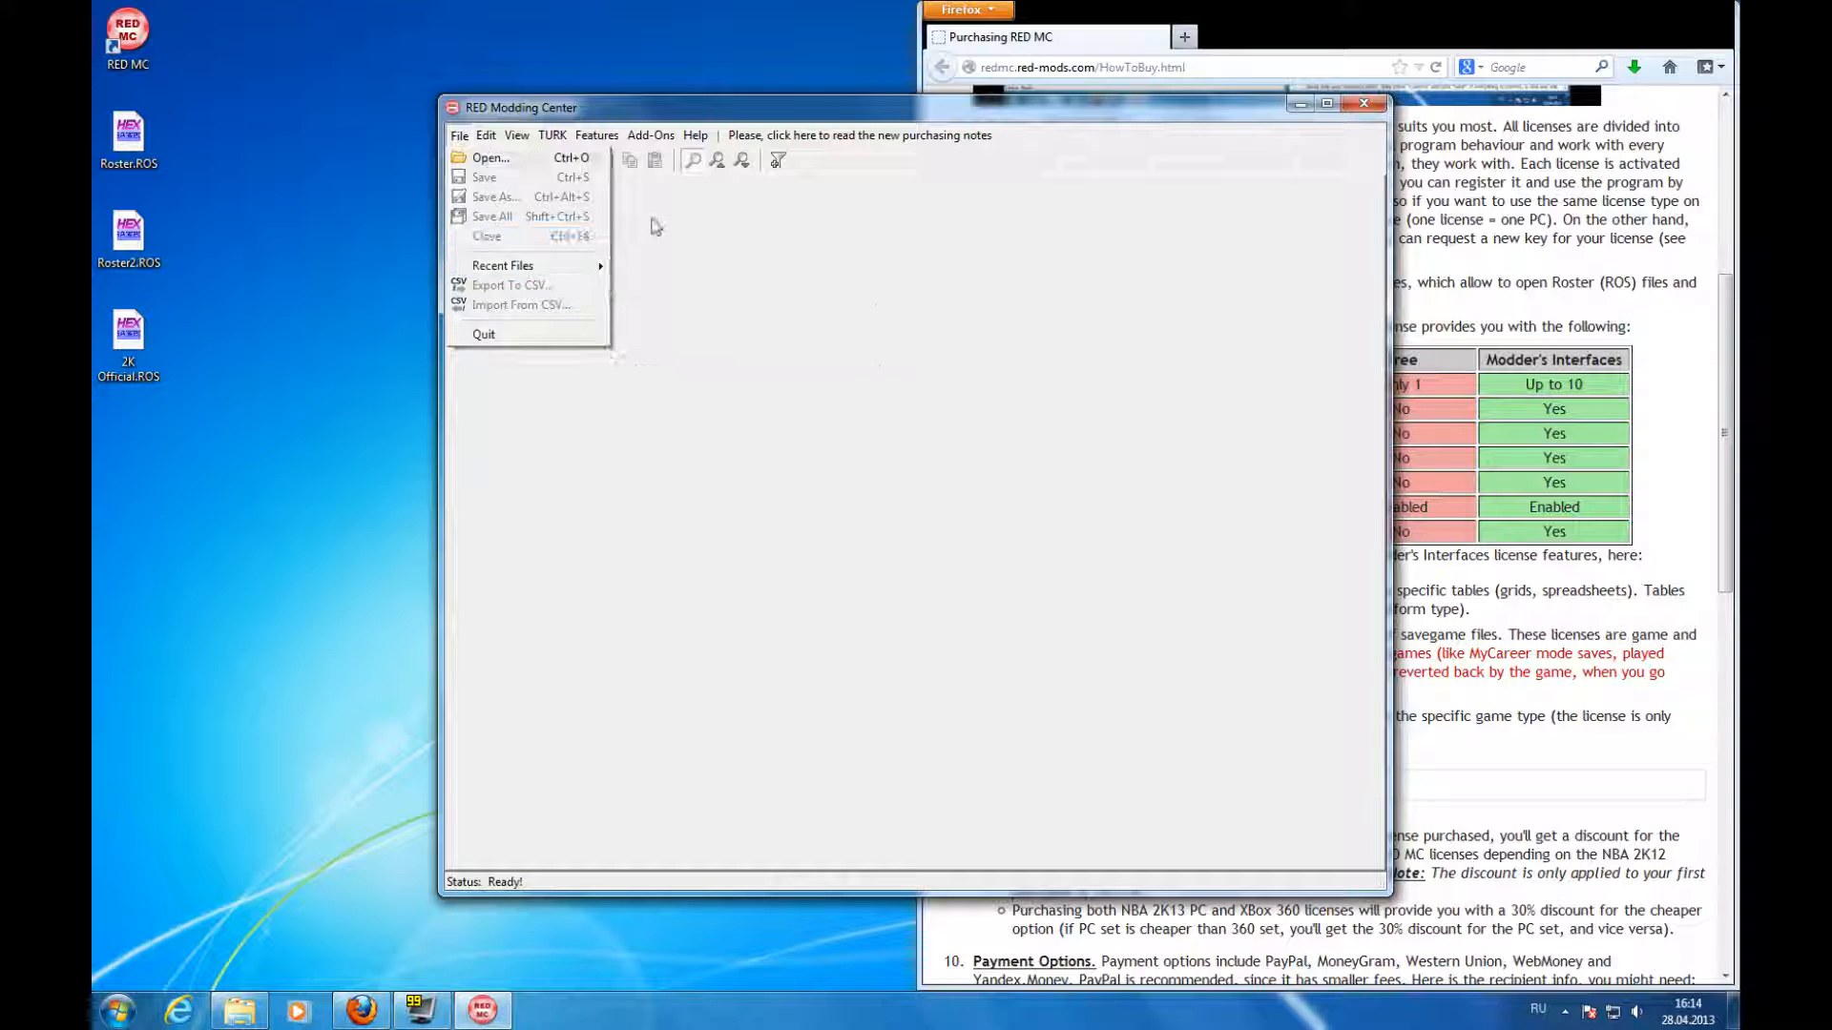
{"action": "left_click", "coordinate": [652, 220]}
{"action": "left_click", "coordinate": [459, 137]}
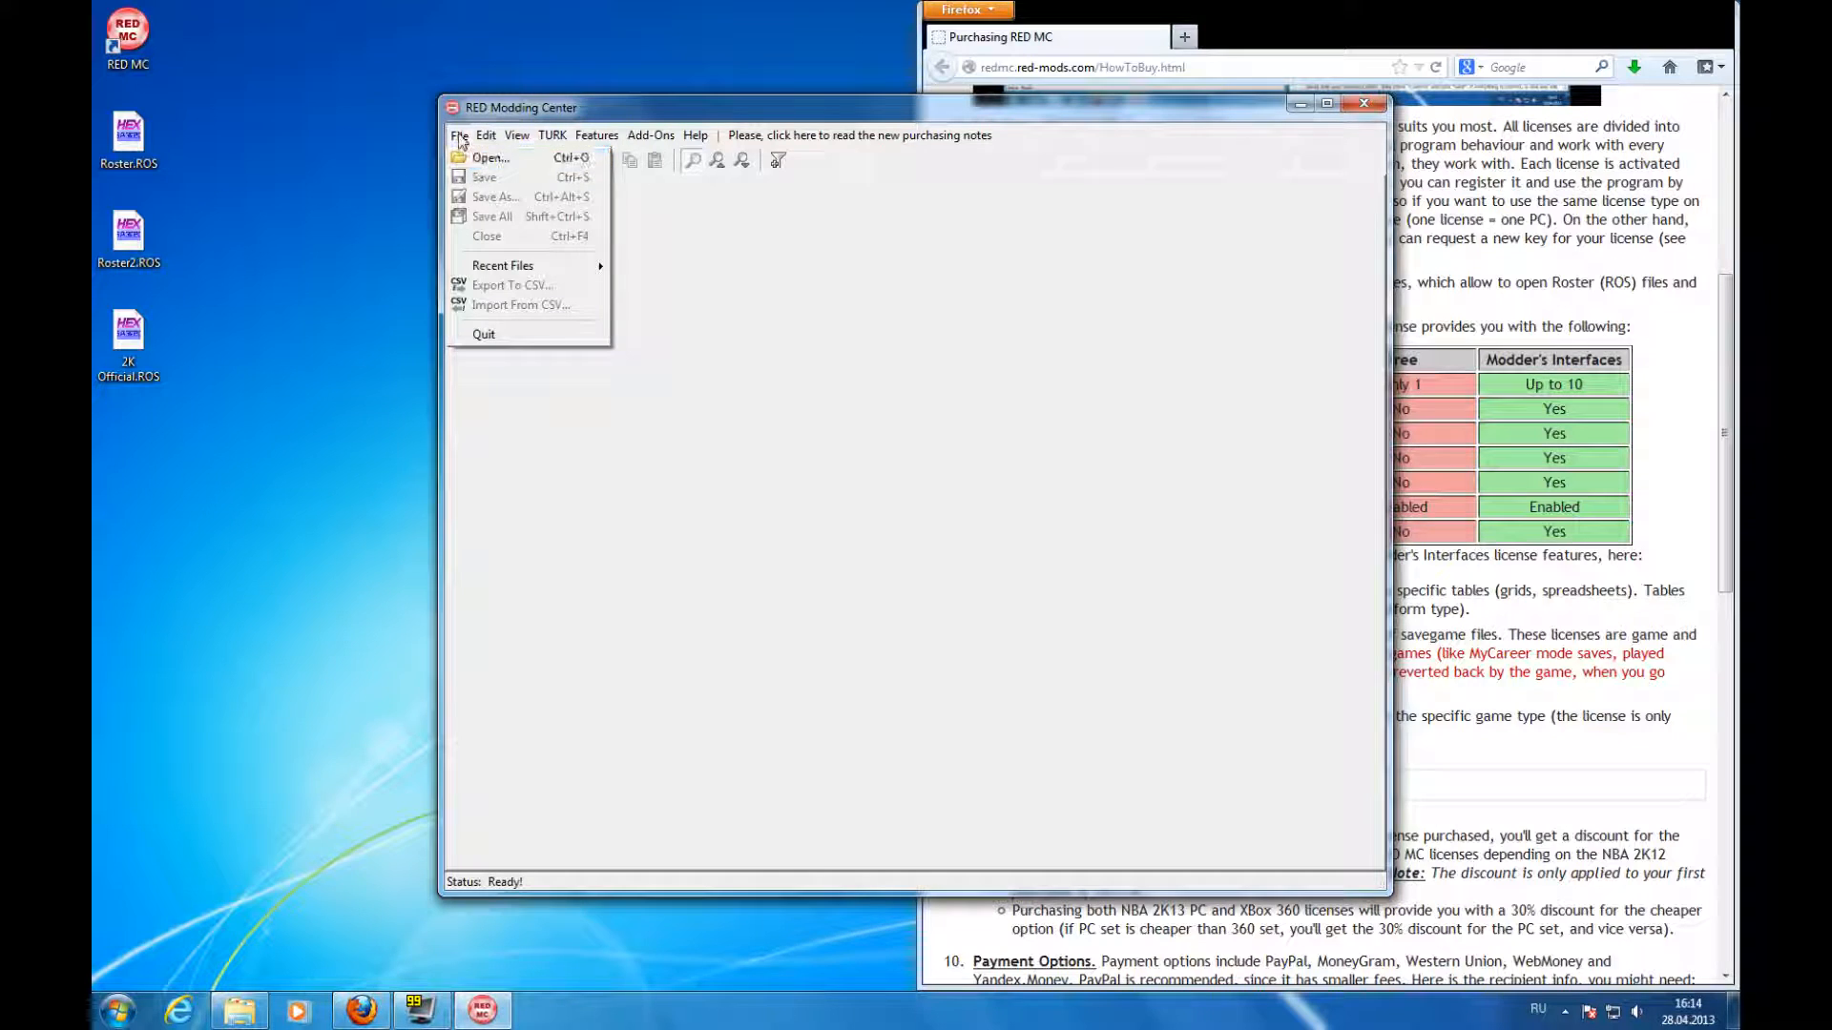
{"action": "left_click", "coordinate": [693, 268]}
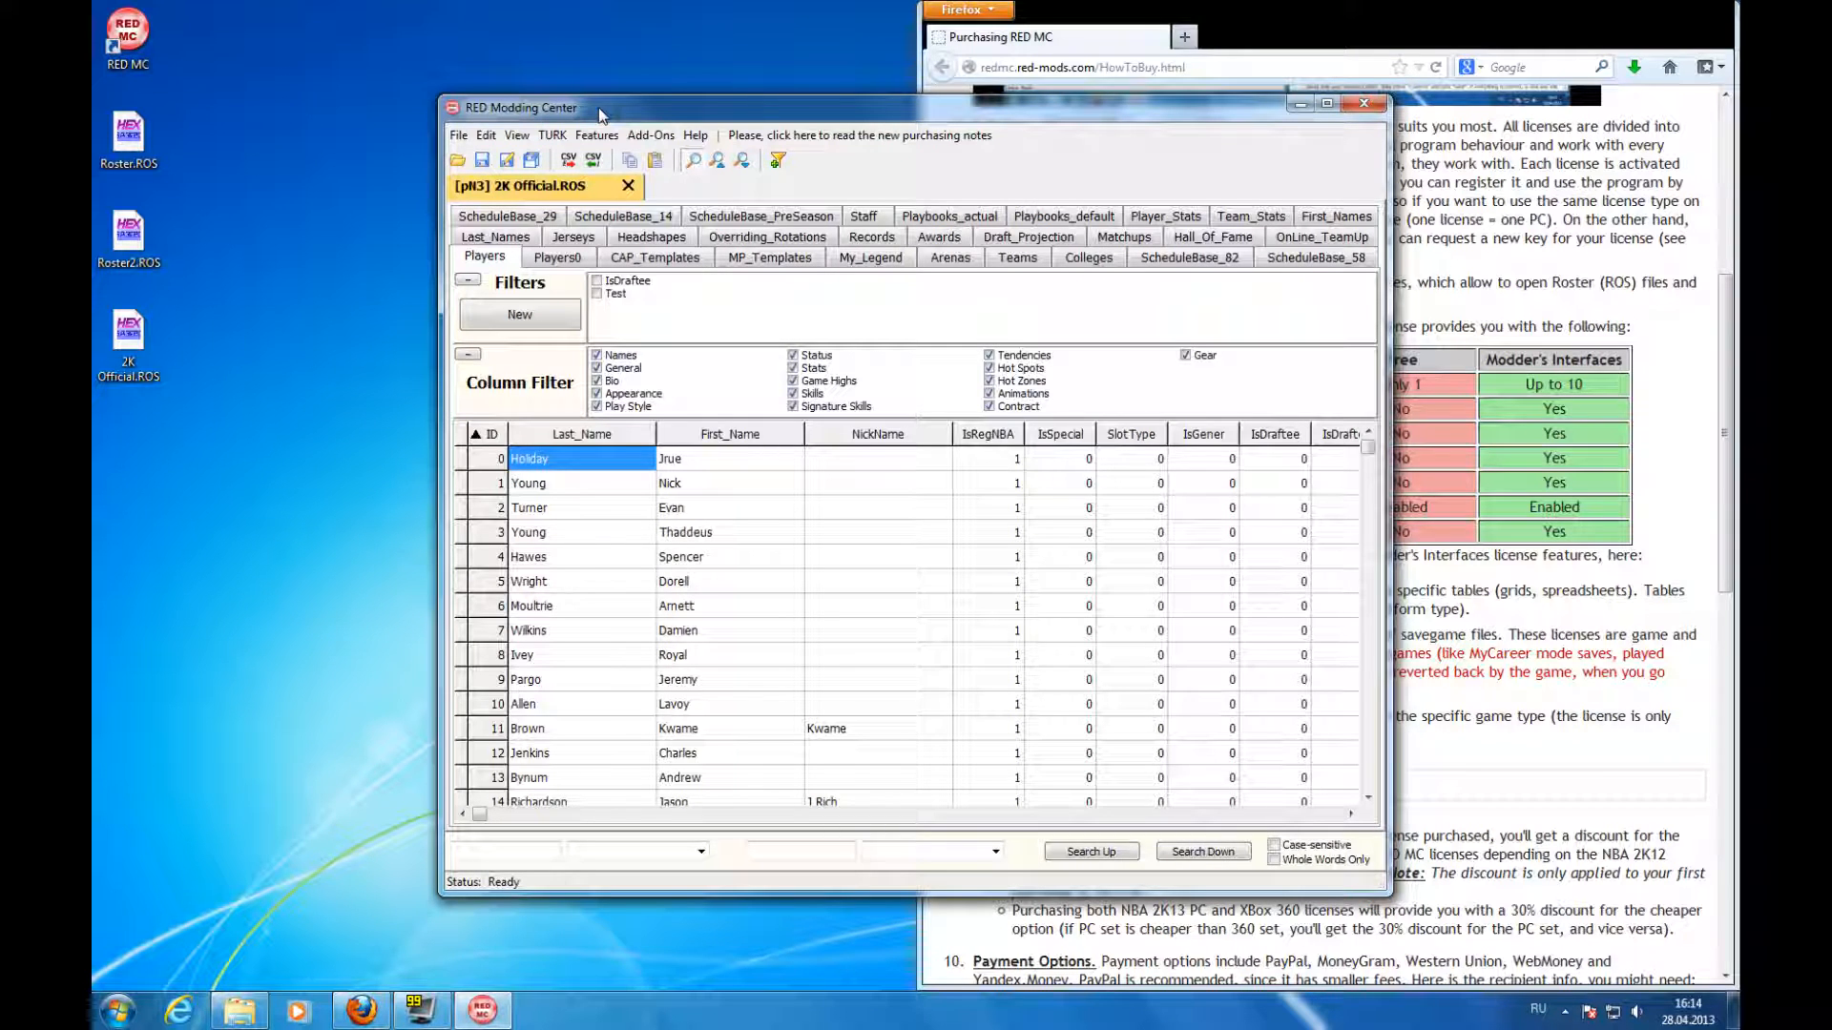
{"action": "left_click", "coordinate": [459, 136]}
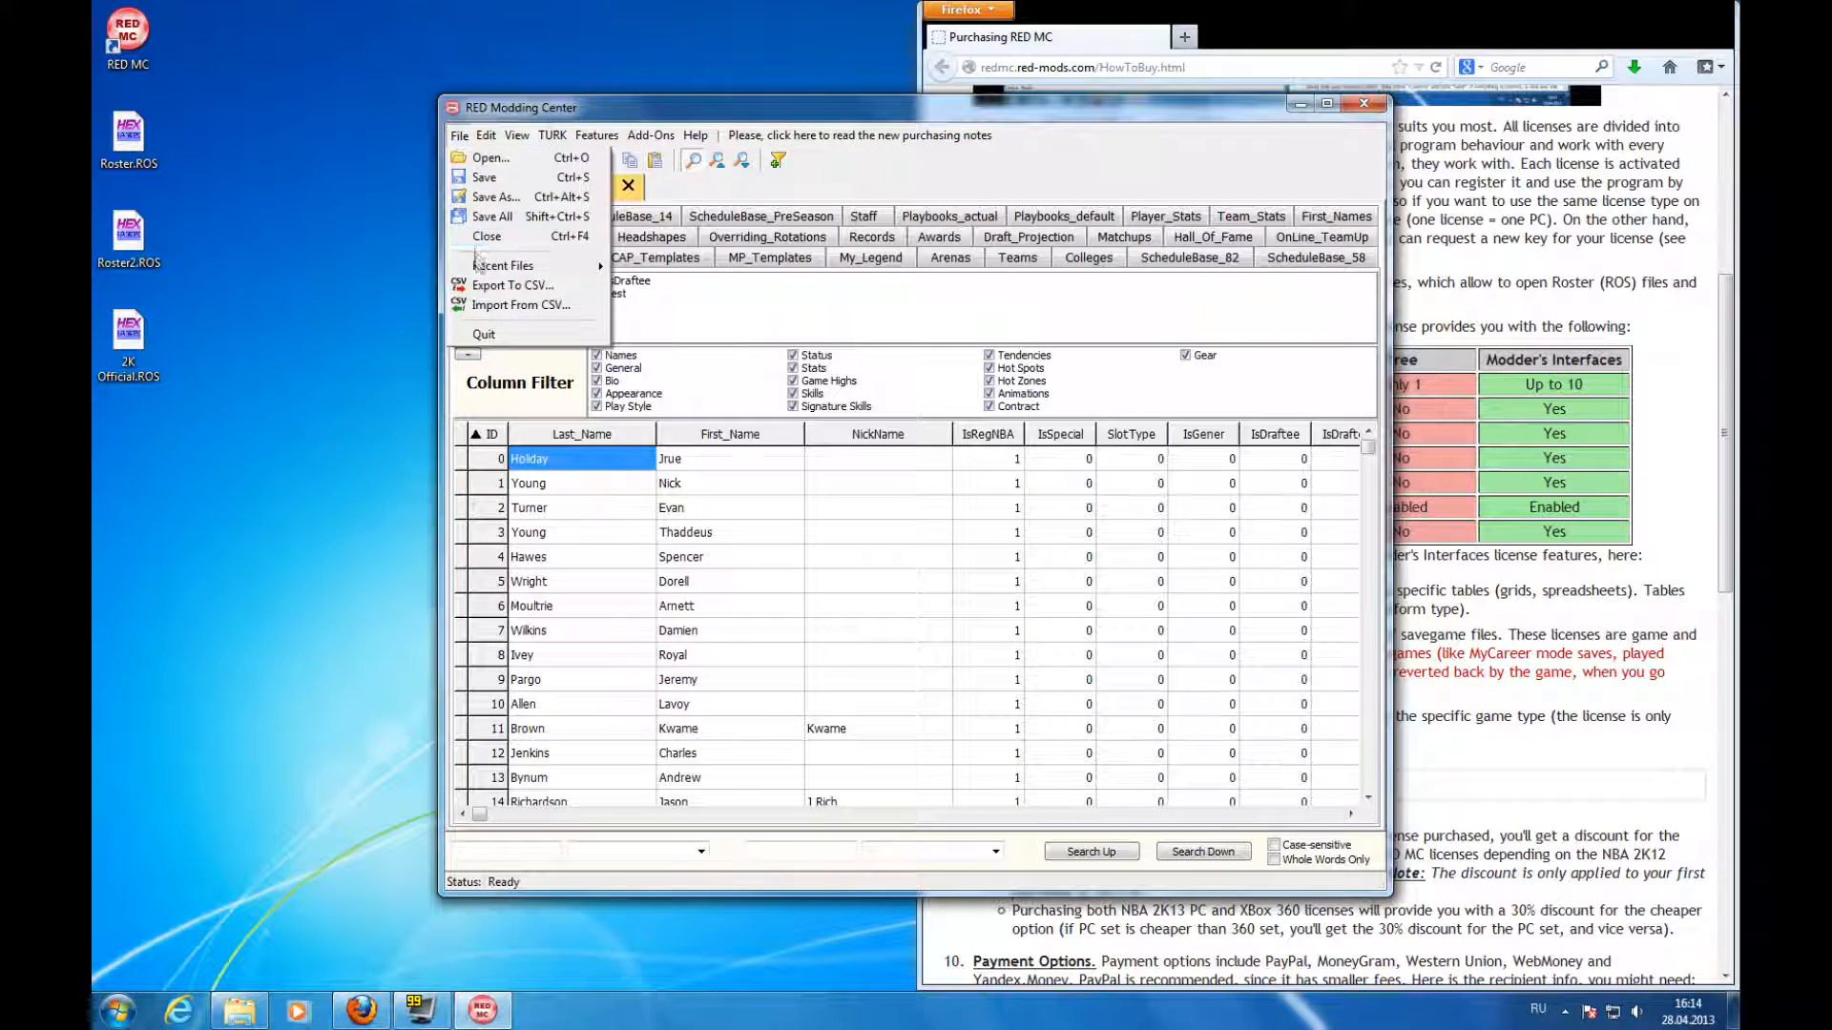
{"action": "mouse_move", "coordinate": [487, 266]}
{"action": "left_click", "coordinate": [725, 307]}
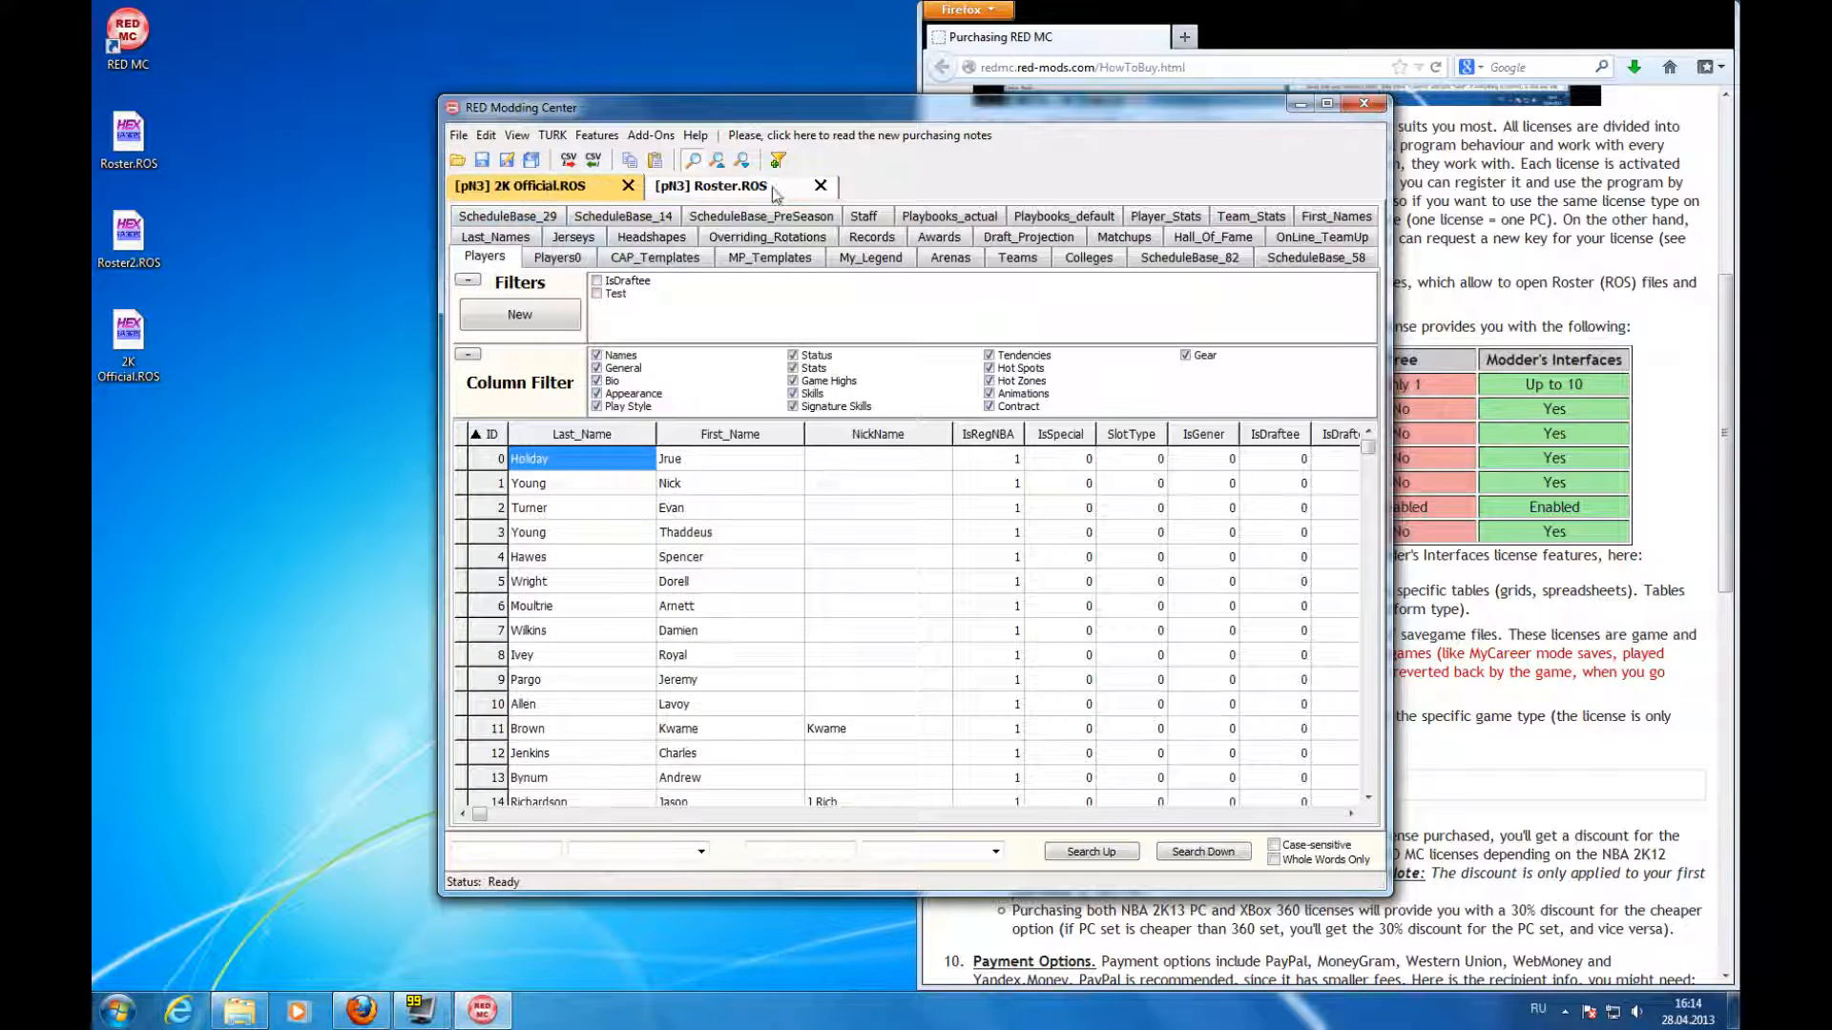
- Copy the First_Name values of players with IDs 1 to 6 in Roster.ROS
{"action": "left_click", "coordinate": [711, 186]}
{"action": "left_click", "coordinate": [532, 532]}
{"action": "mouse_move", "coordinate": [531, 482]}
{"action": "left_mouse_down"}
{"action": "mouse_move", "coordinate": [728, 626]}
{"action": "mouse_move", "coordinate": [641, 641]}
{"action": "left_mouse_up"}
{"action": "left_click", "coordinate": [708, 507]}
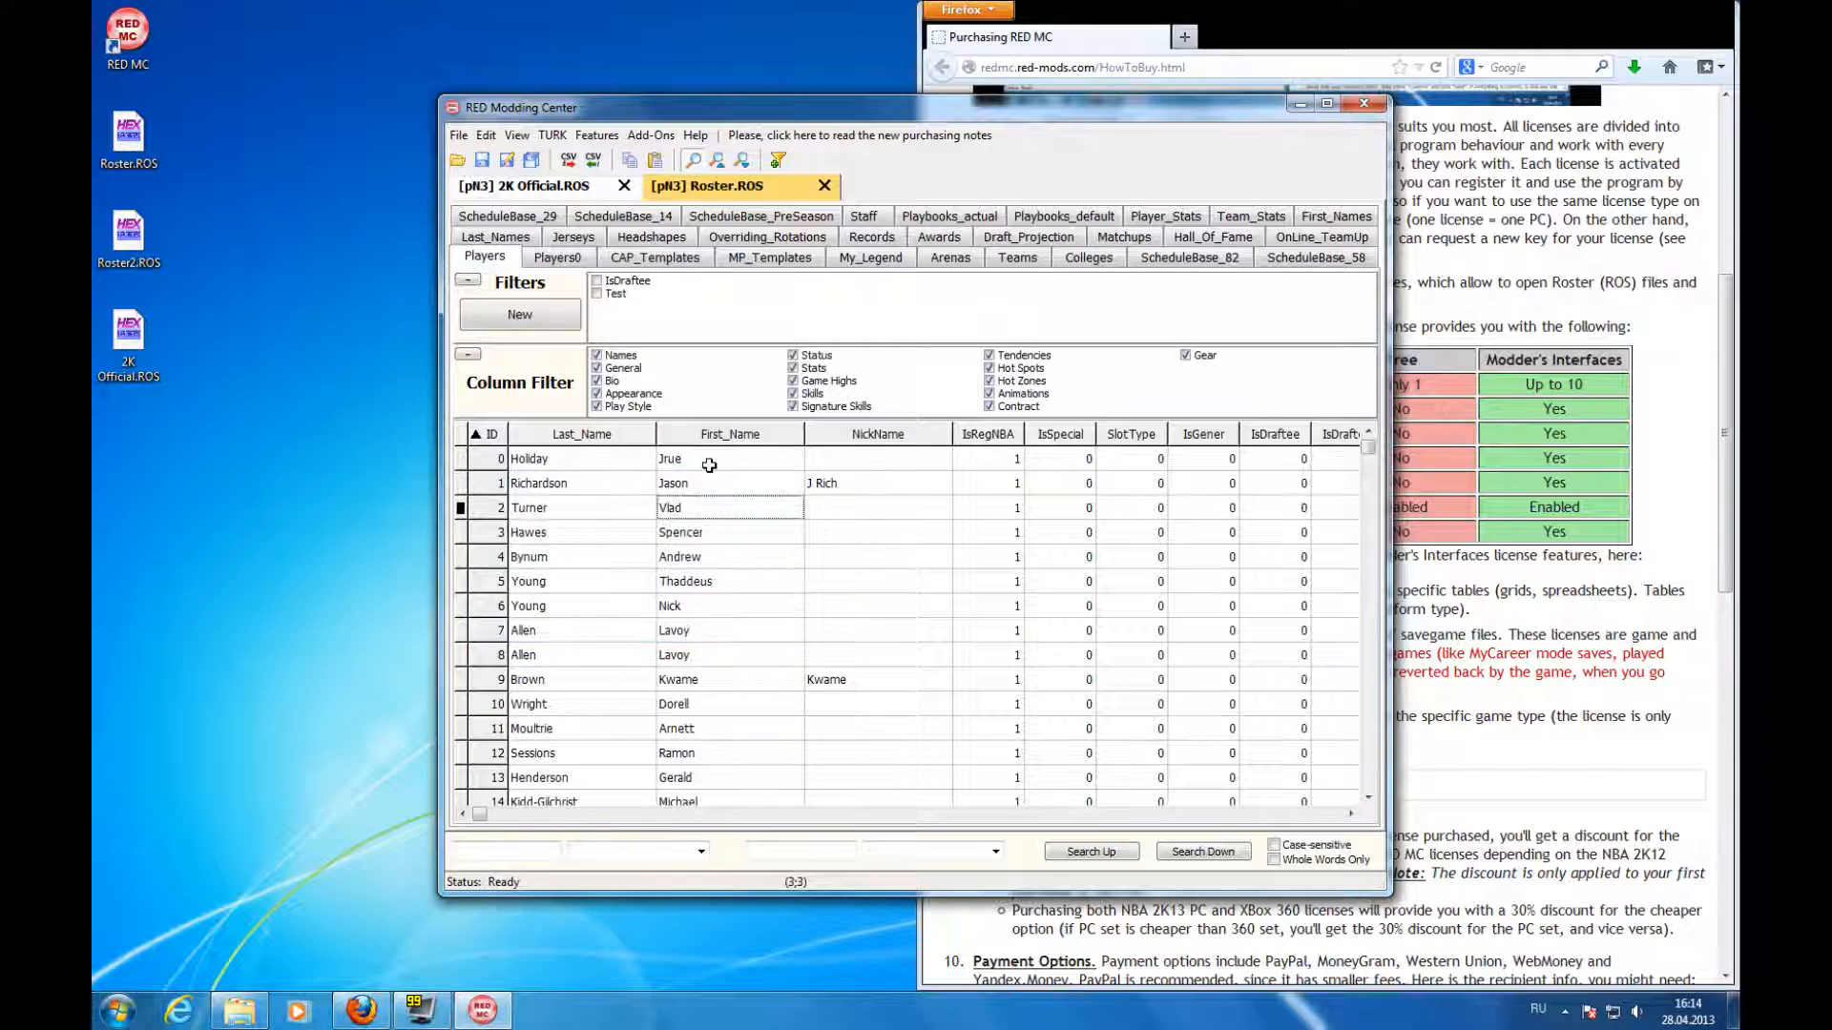
{"action": "left_click_drag", "start_coordinate": [707, 486], "coordinate": [699, 601]}
{"action": "key", "text": "ctrl+c"}
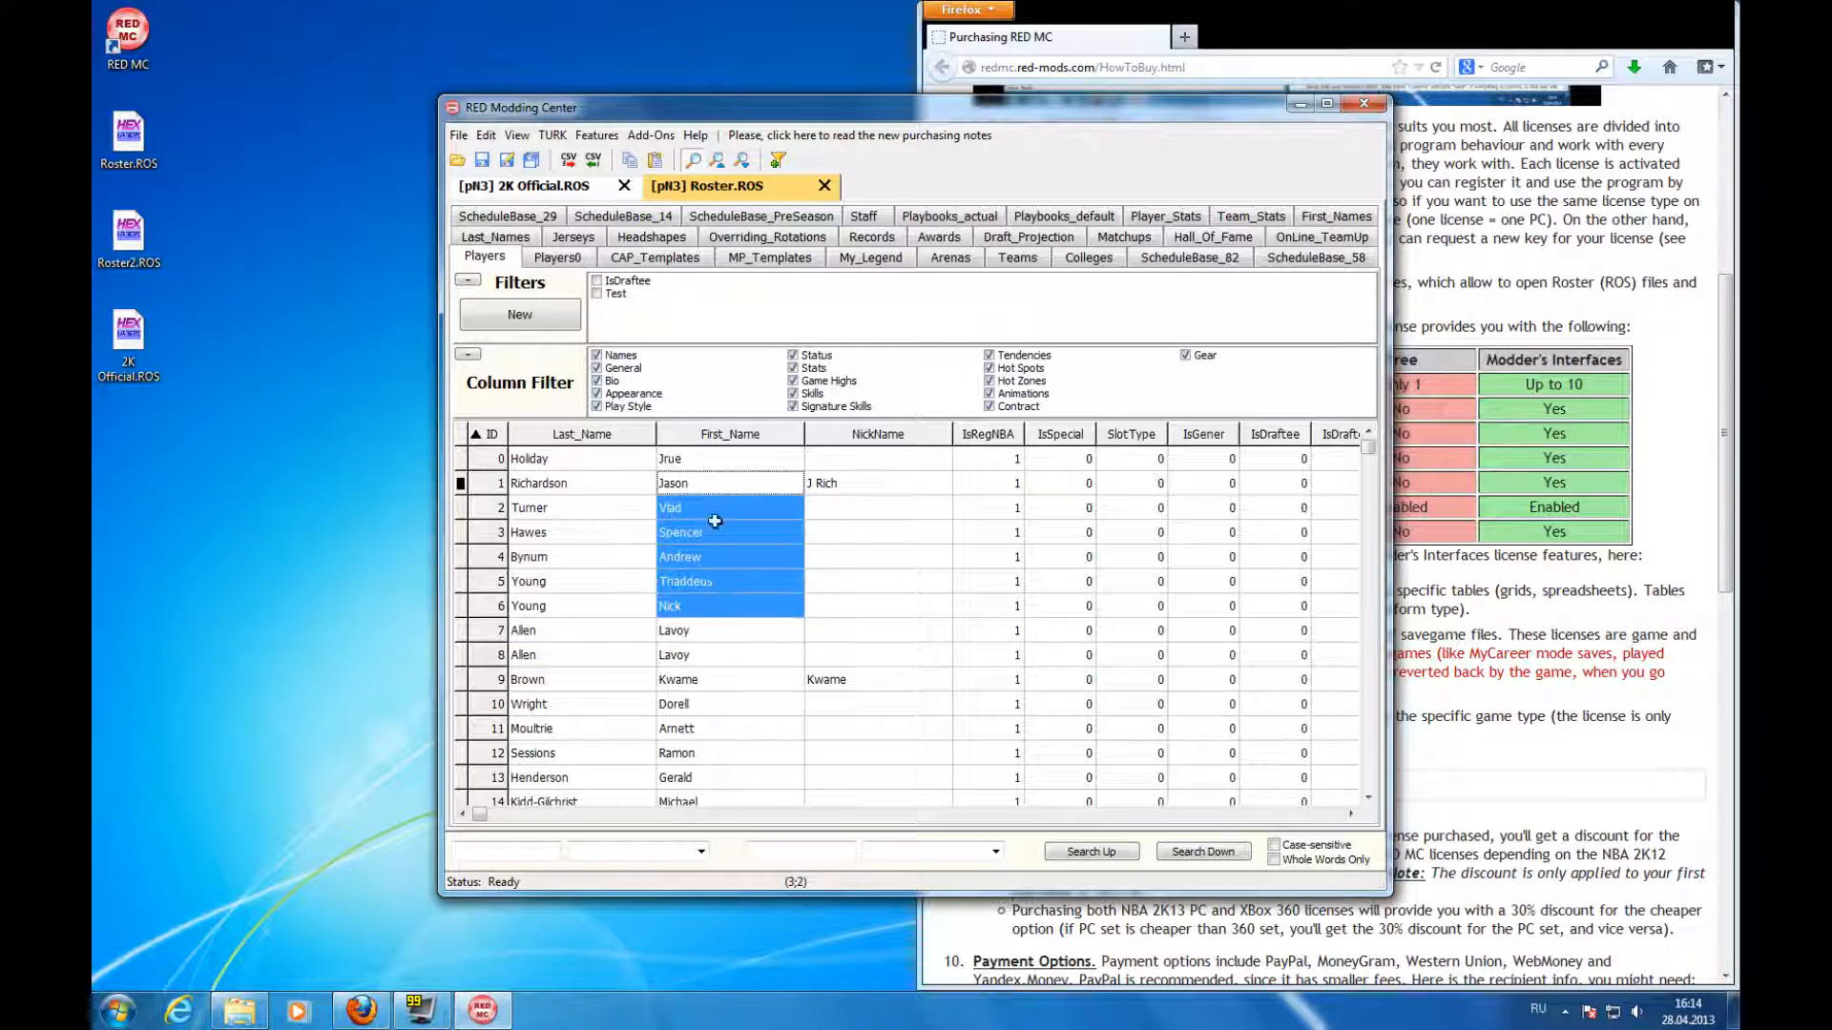
- Paste the copied first names into the Players table of 2K Official.ROS, starting at ID 1
{"action": "left_click", "coordinate": [588, 507]}
{"action": "left_click", "coordinate": [547, 192]}
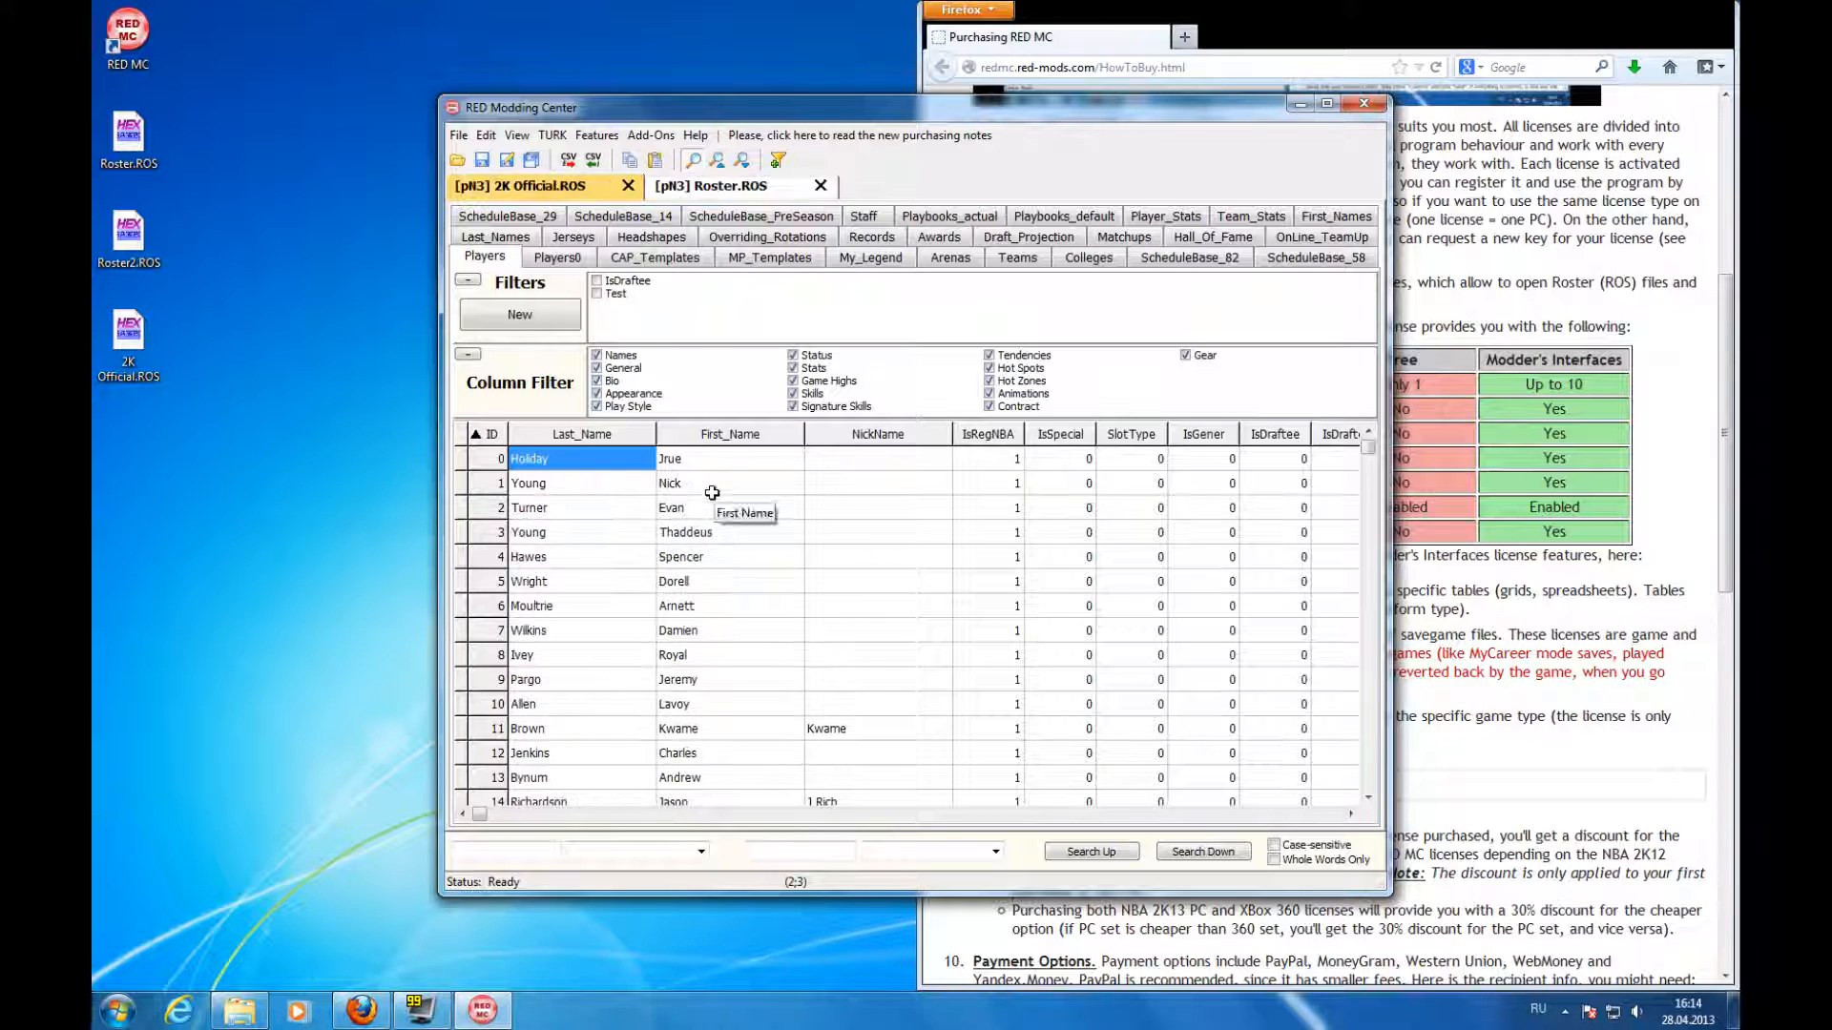
{"action": "left_click", "coordinate": [714, 490]}
{"action": "key", "text": "ctrl+v"}
{"action": "left_click", "coordinate": [746, 608]}
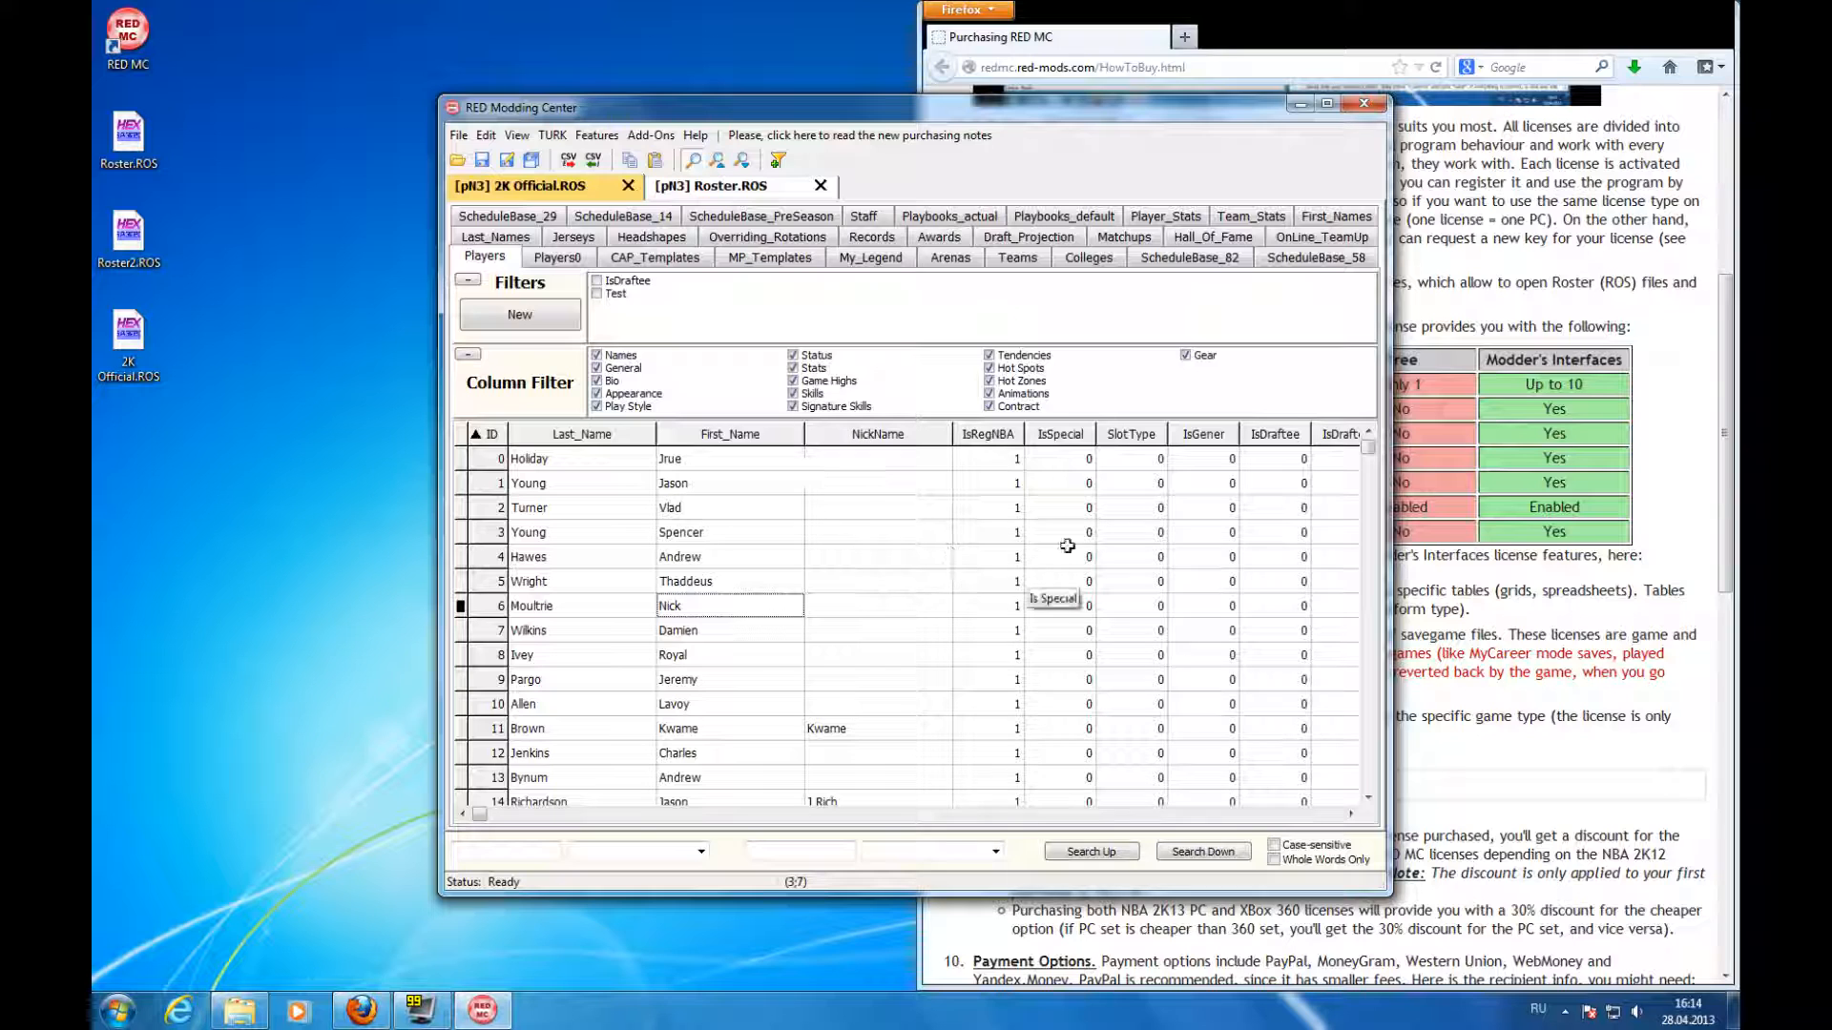
- Maximize the editor window and open the Teams table of 2K Official.ROS
{"action": "left_click", "coordinate": [494, 138]}
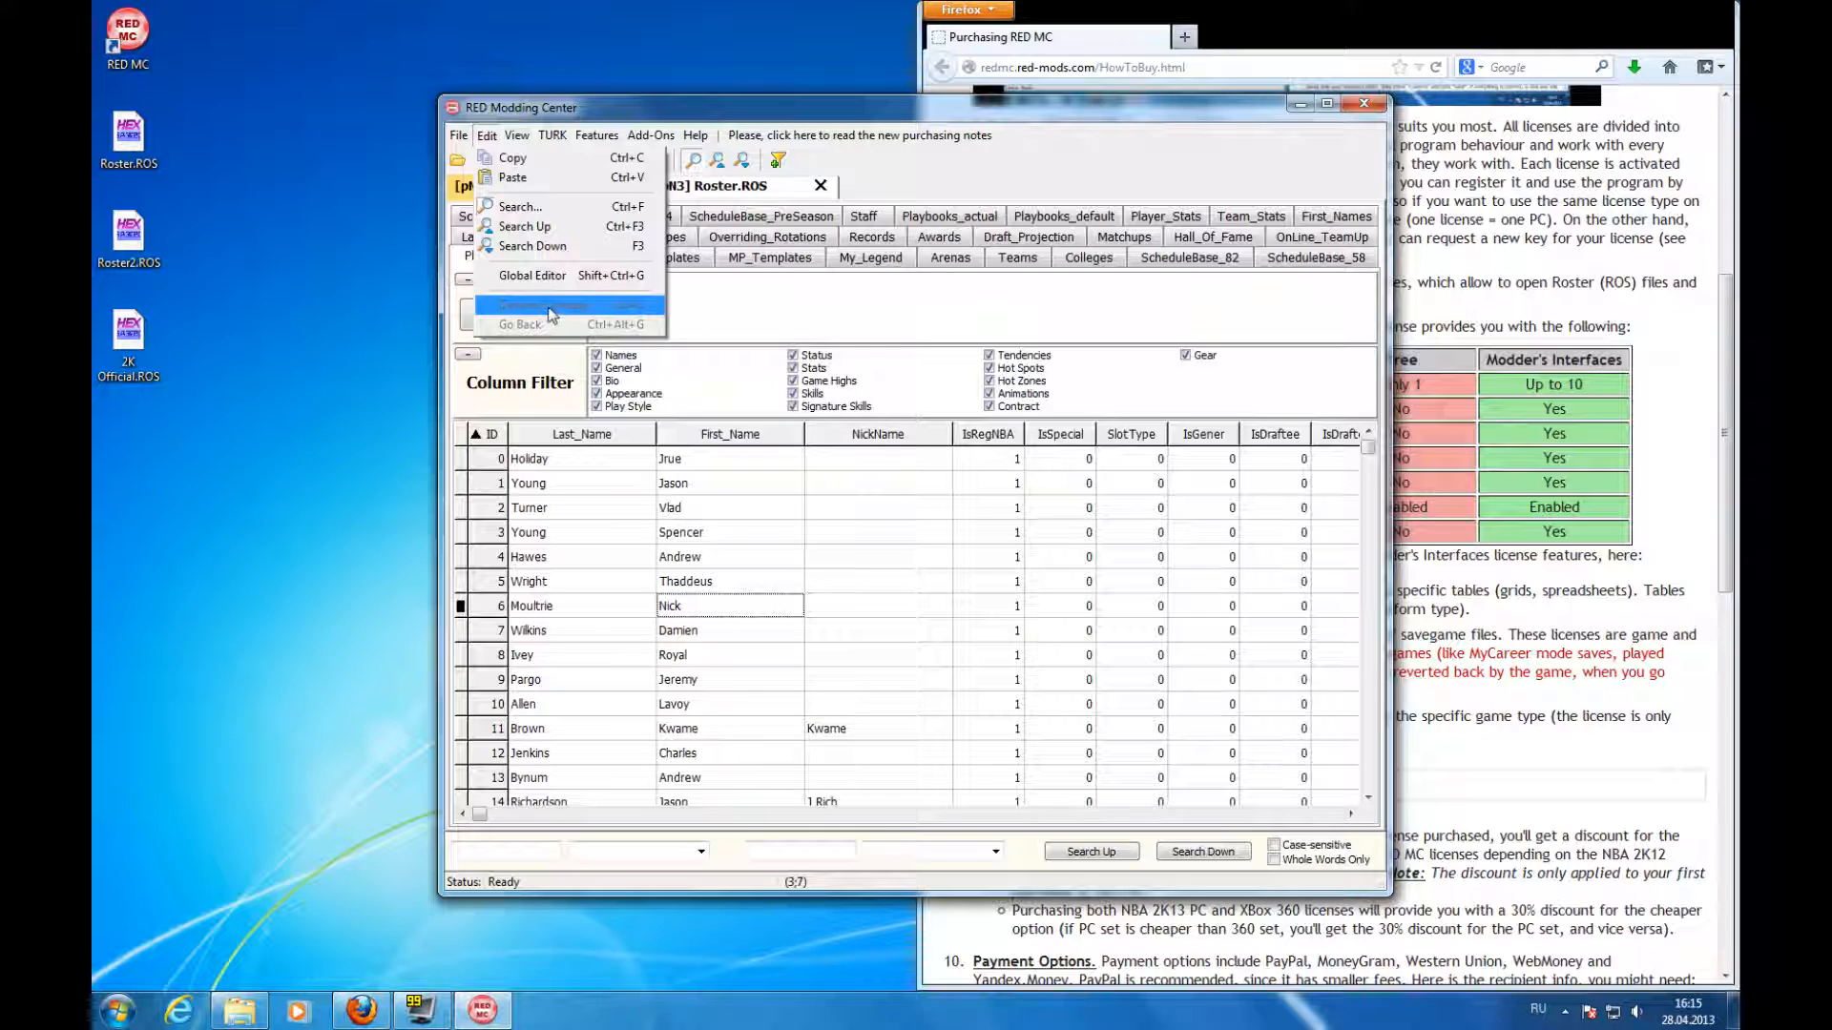
{"action": "left_click", "coordinate": [821, 530]}
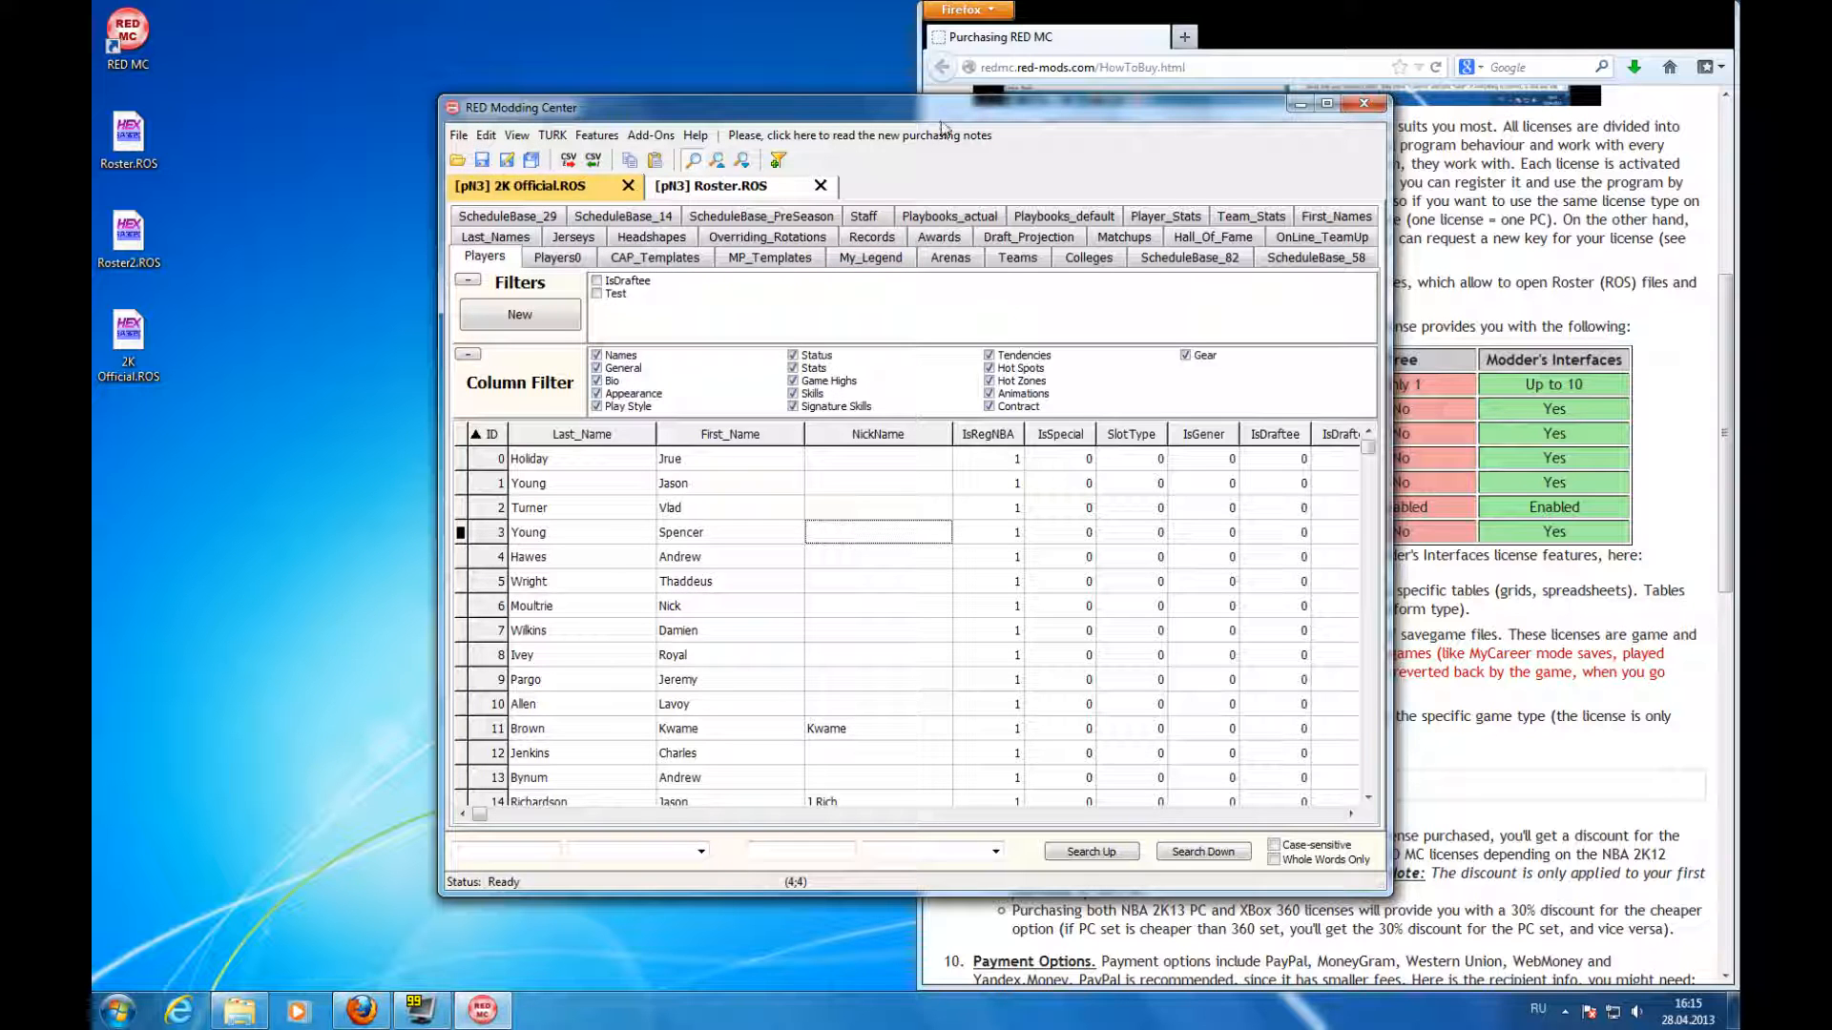
{"action": "double_click", "coordinate": [941, 108]}
{"action": "left_click", "coordinate": [820, 413]}
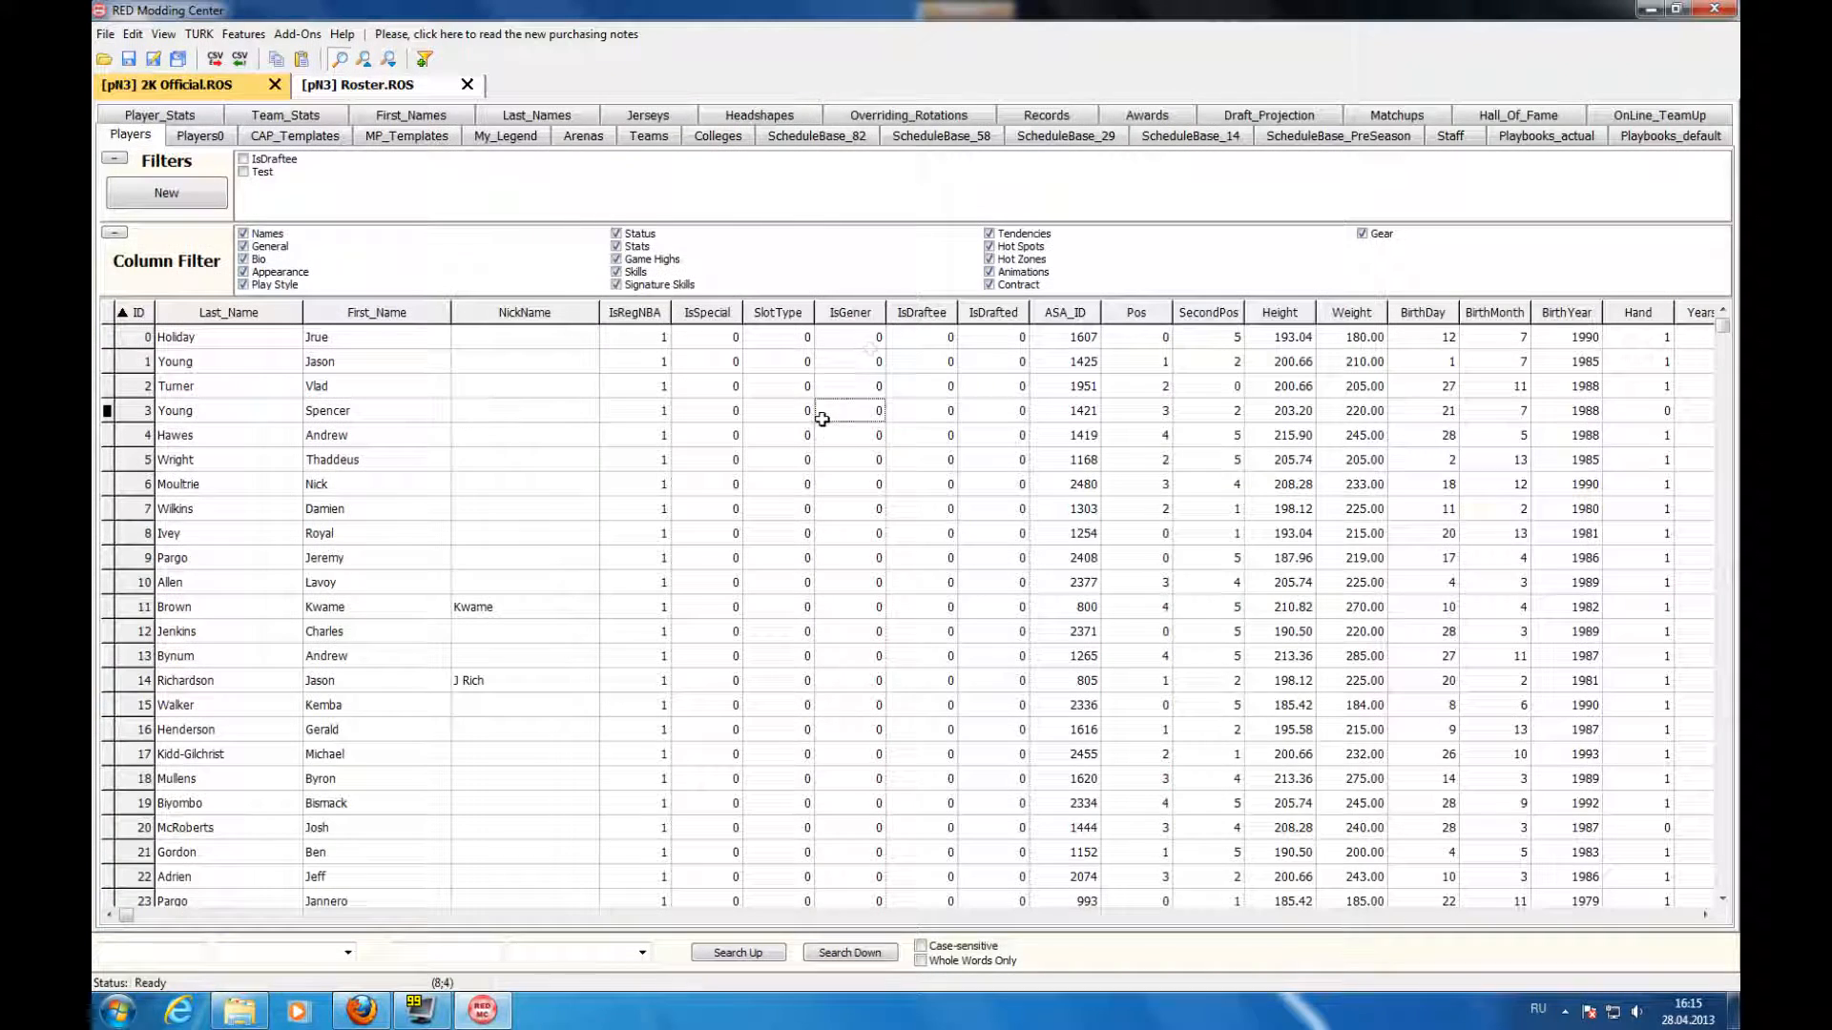
{"action": "left_click", "coordinate": [651, 143]}
- Examine the Color1 and Color2 columns of the Teams table for several teams
{"action": "left_click", "coordinate": [1347, 393]}
{"action": "key", "text": "Right"}
{"action": "key", "text": "Right"}
{"action": "key", "text": "Right"}
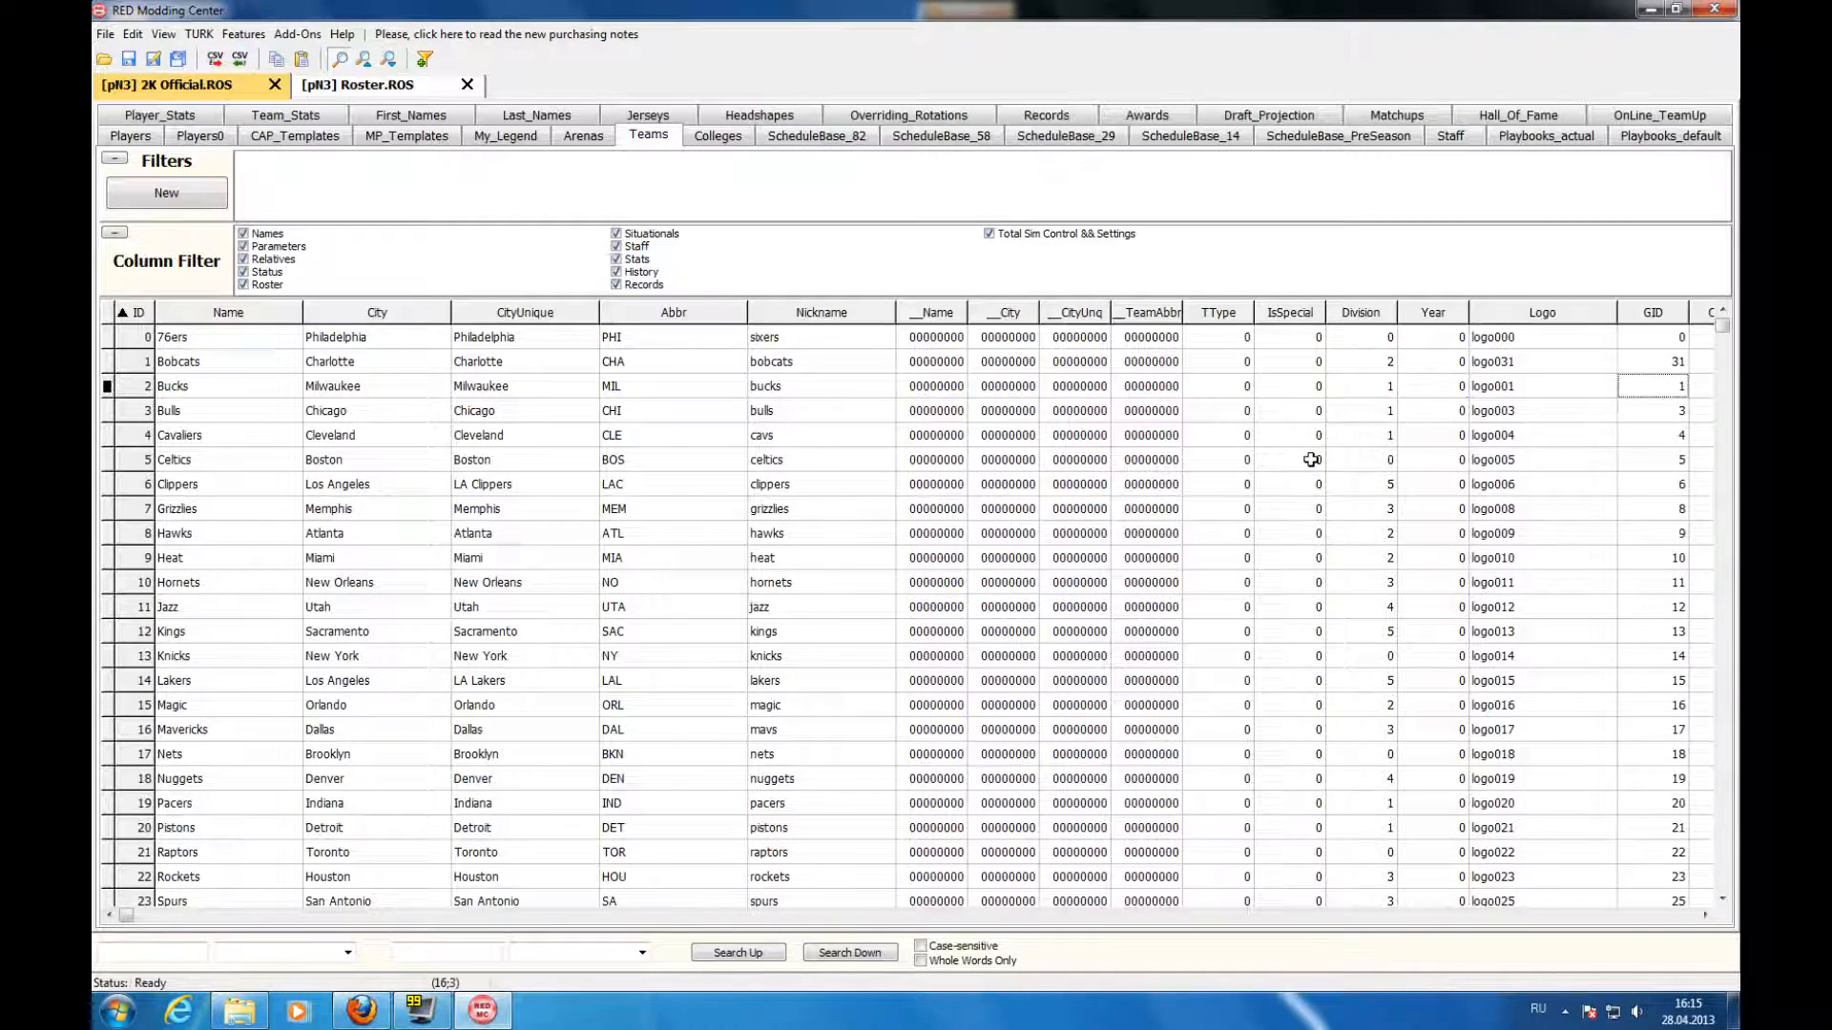
{"action": "key", "text": "Right"}
{"action": "key", "text": "Right"}
{"action": "key", "text": "Right"}
{"action": "key", "text": "Right"}
{"action": "key", "text": "Right"}
{"action": "key", "text": "Right"}
{"action": "key", "text": "Right"}
{"action": "key", "text": "Right"}
{"action": "left_click", "coordinate": [1138, 381]}
{"action": "left_click", "coordinate": [1198, 390]}
{"action": "left_click", "coordinate": [1138, 383]}
{"action": "left_click", "coordinate": [1157, 464]}
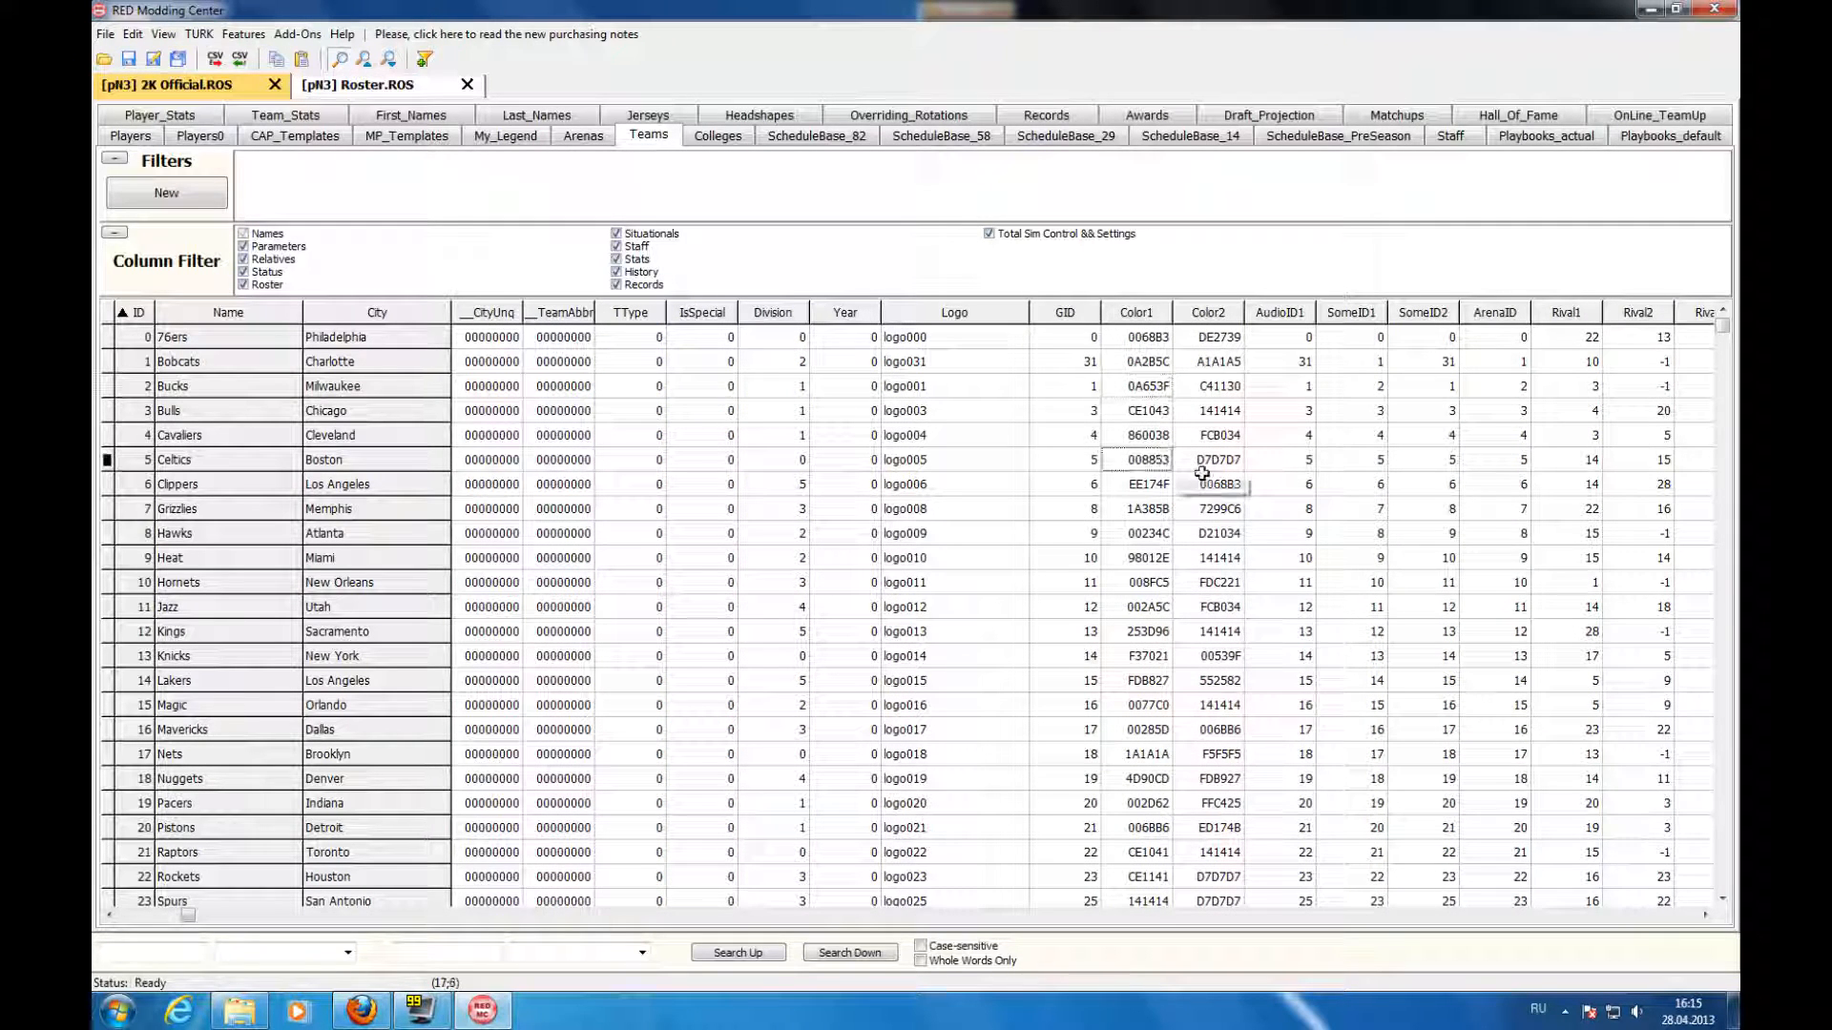
{"action": "left_click", "coordinate": [1138, 387]}
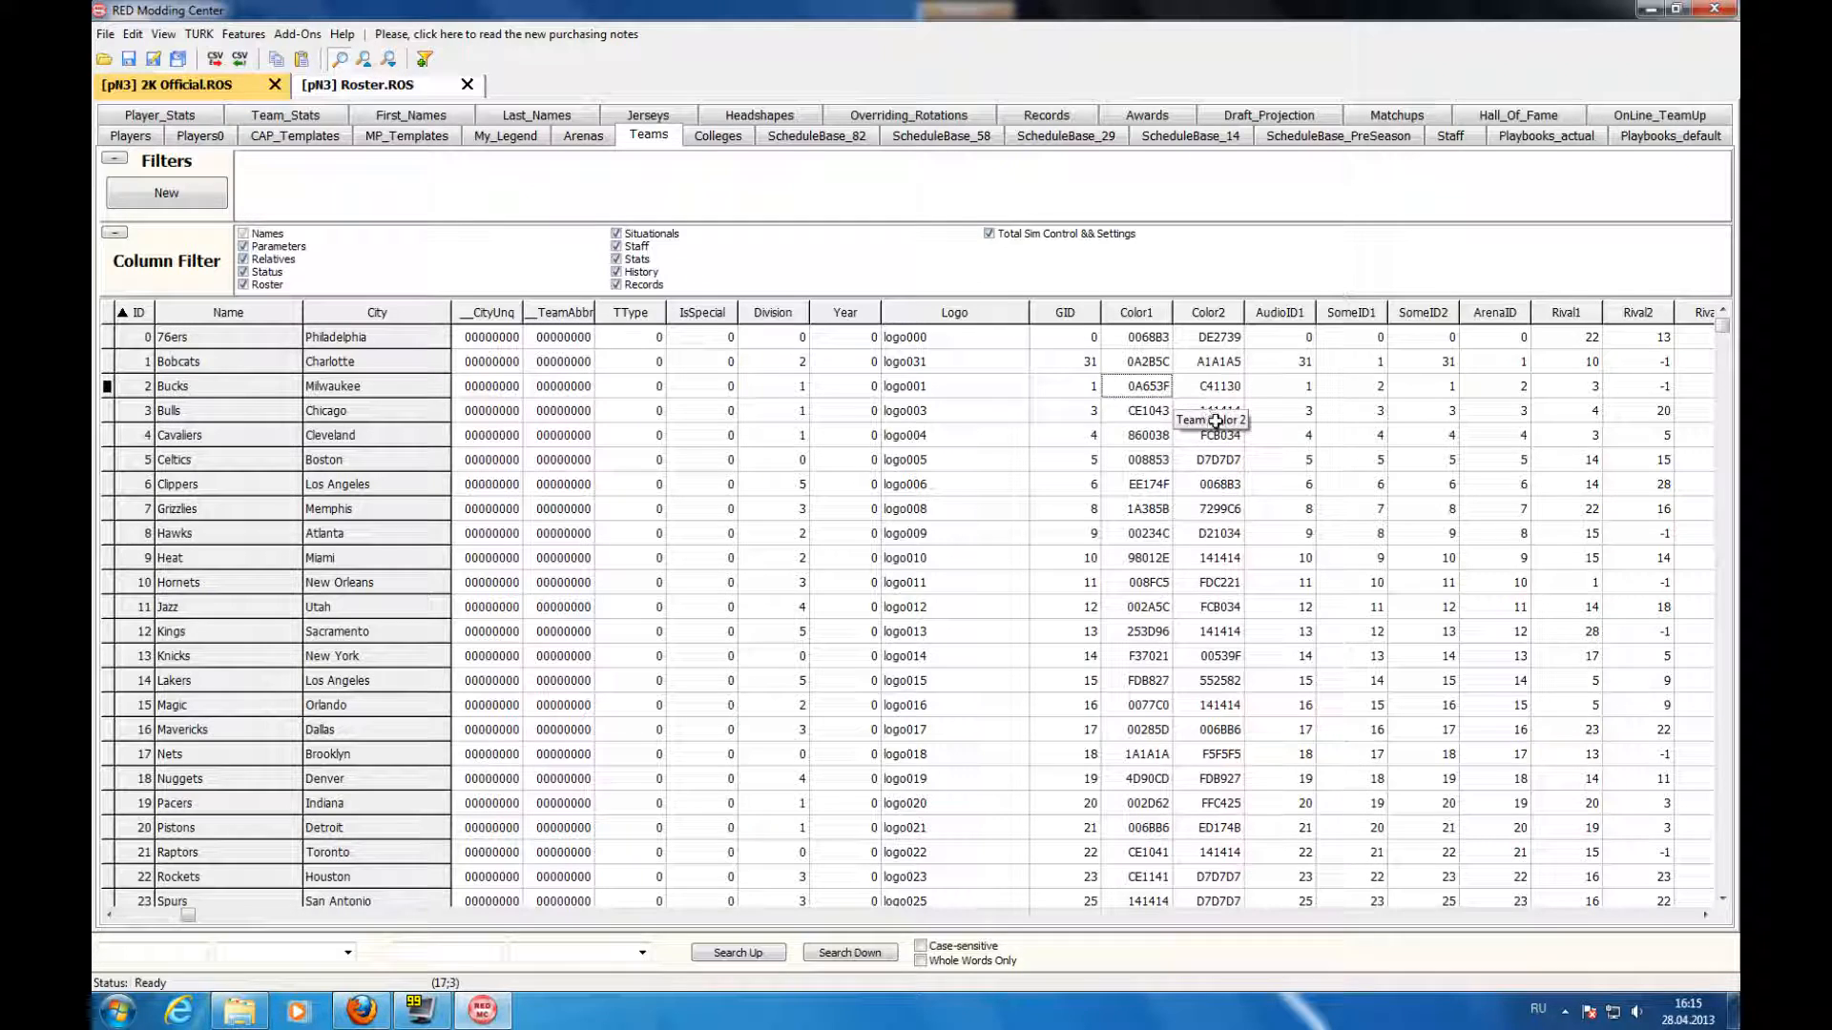
{"action": "left_click", "coordinate": [1202, 530]}
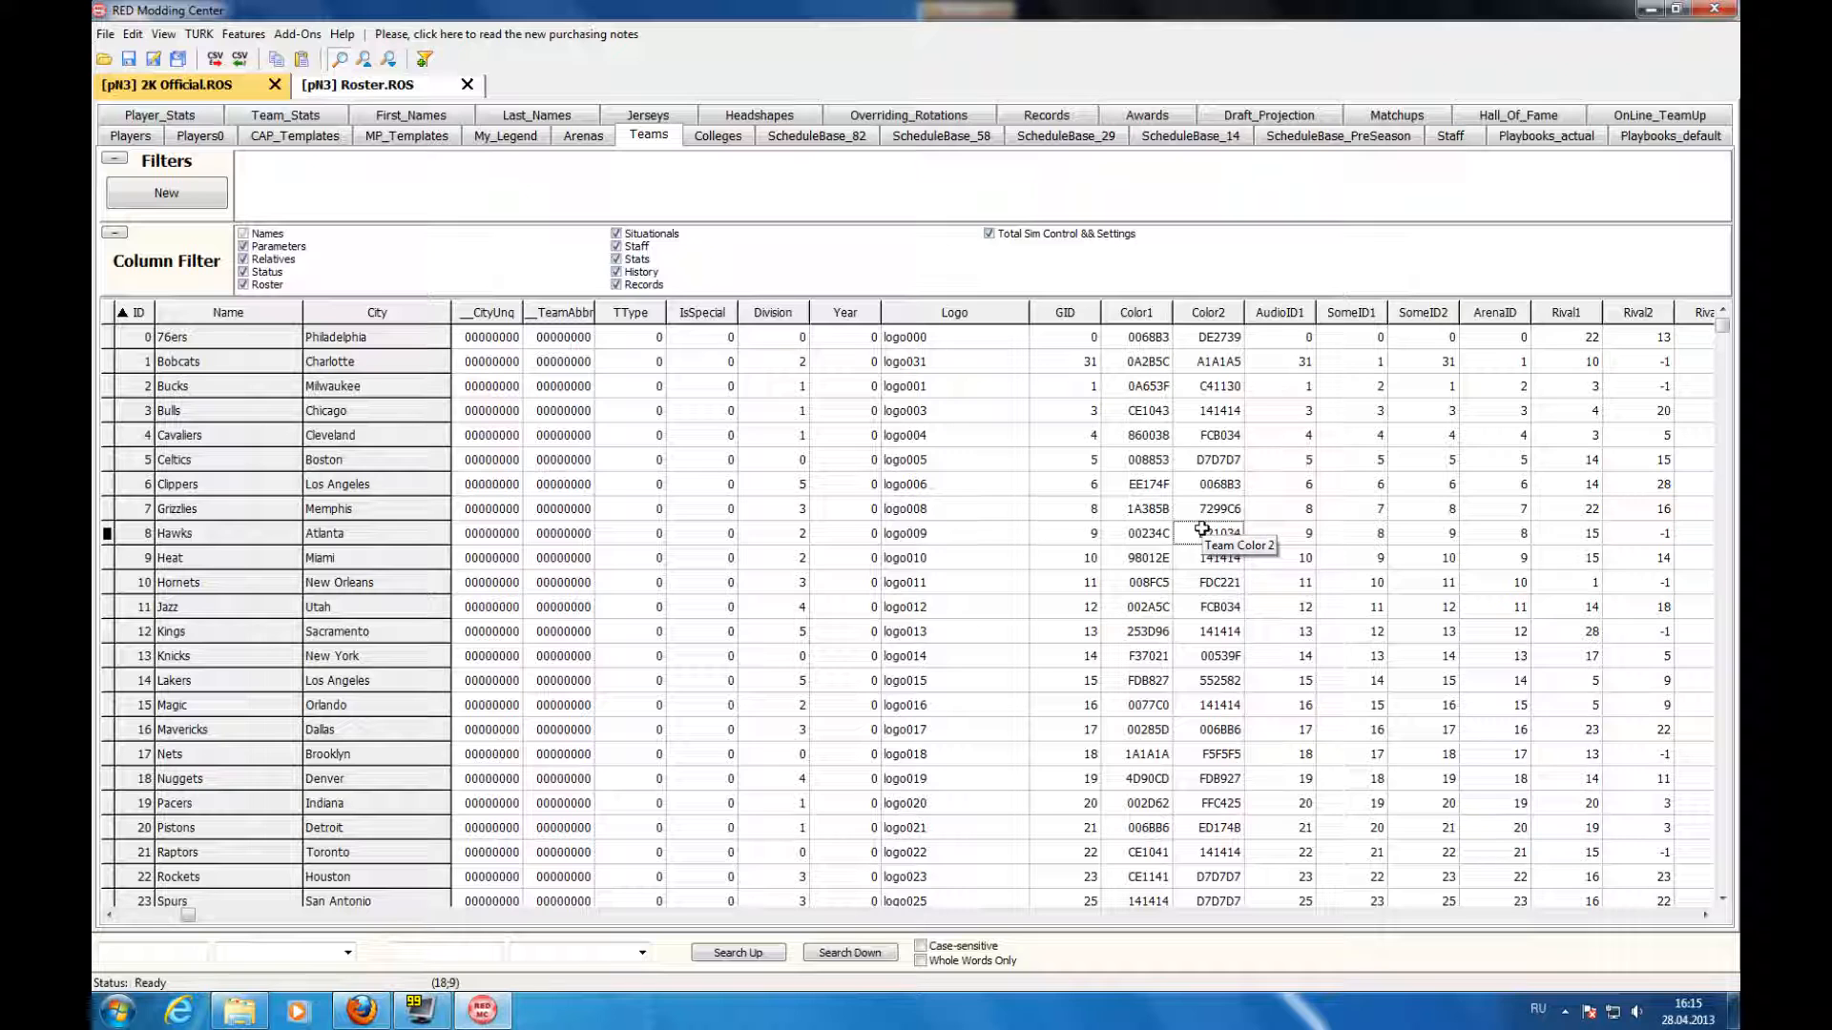
{"action": "left_click", "coordinate": [135, 36]}
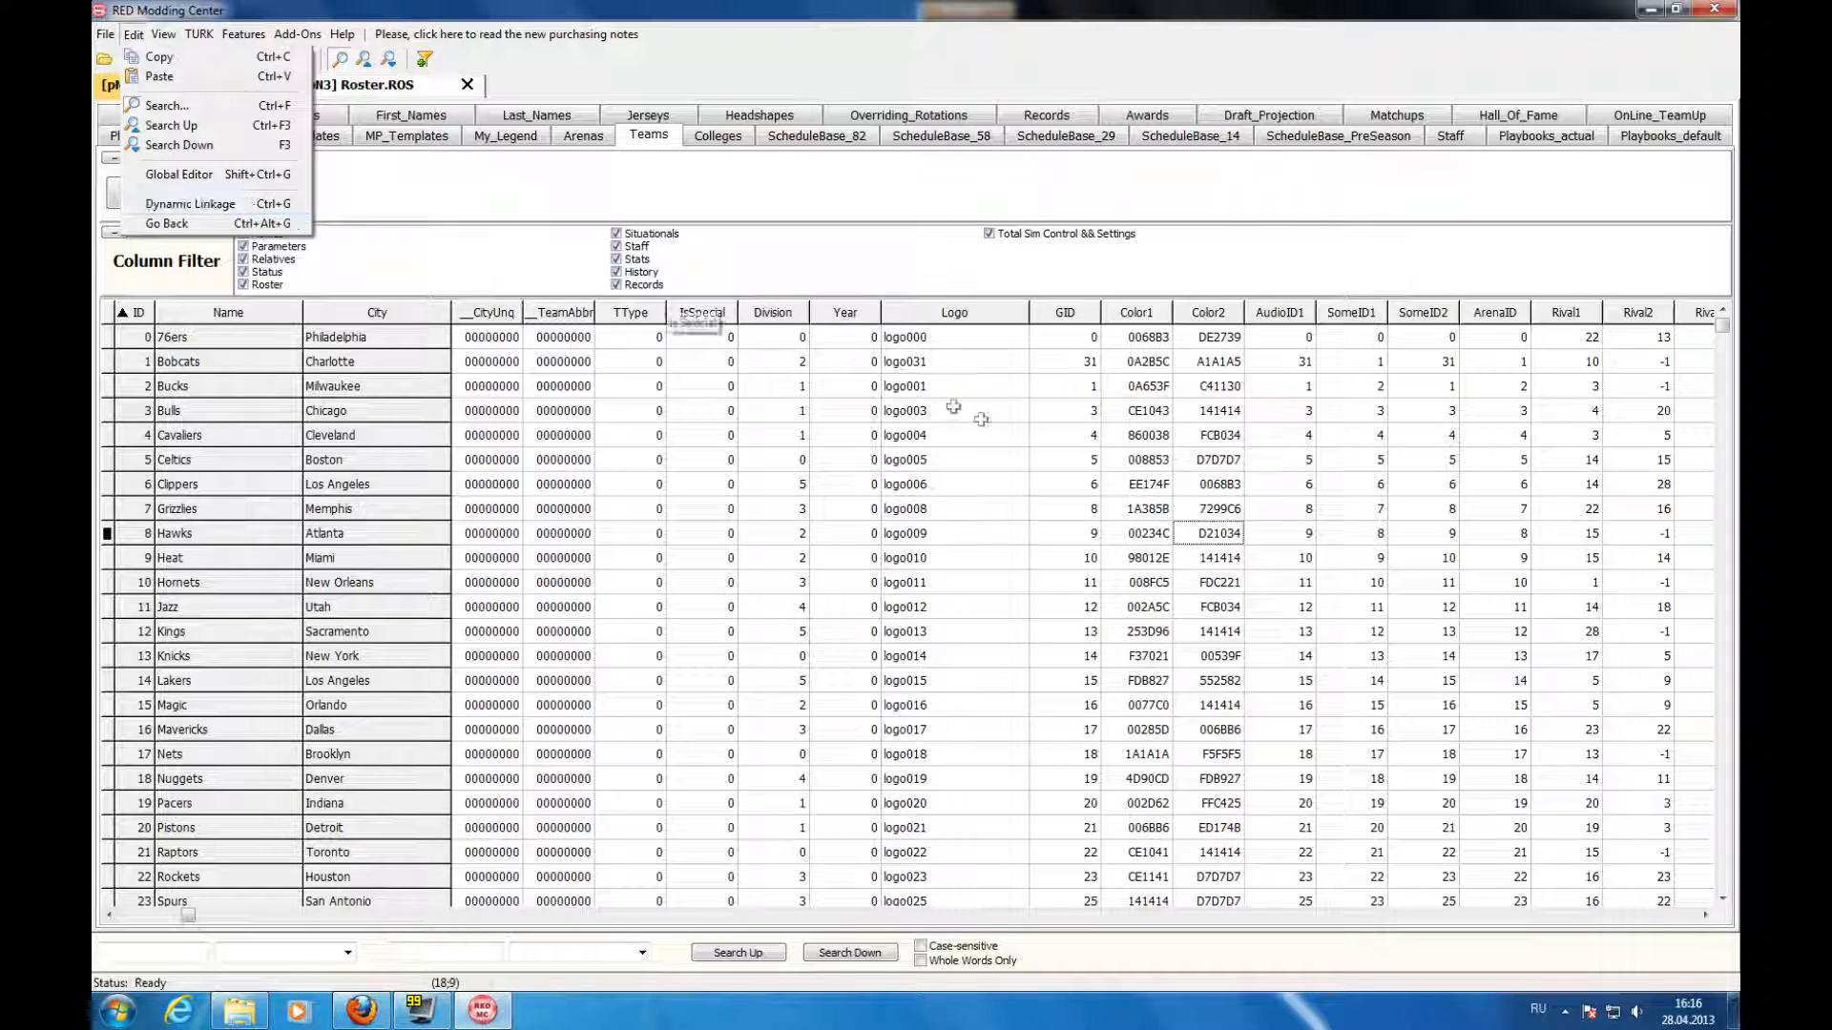
{"action": "left_click", "coordinate": [1179, 527]}
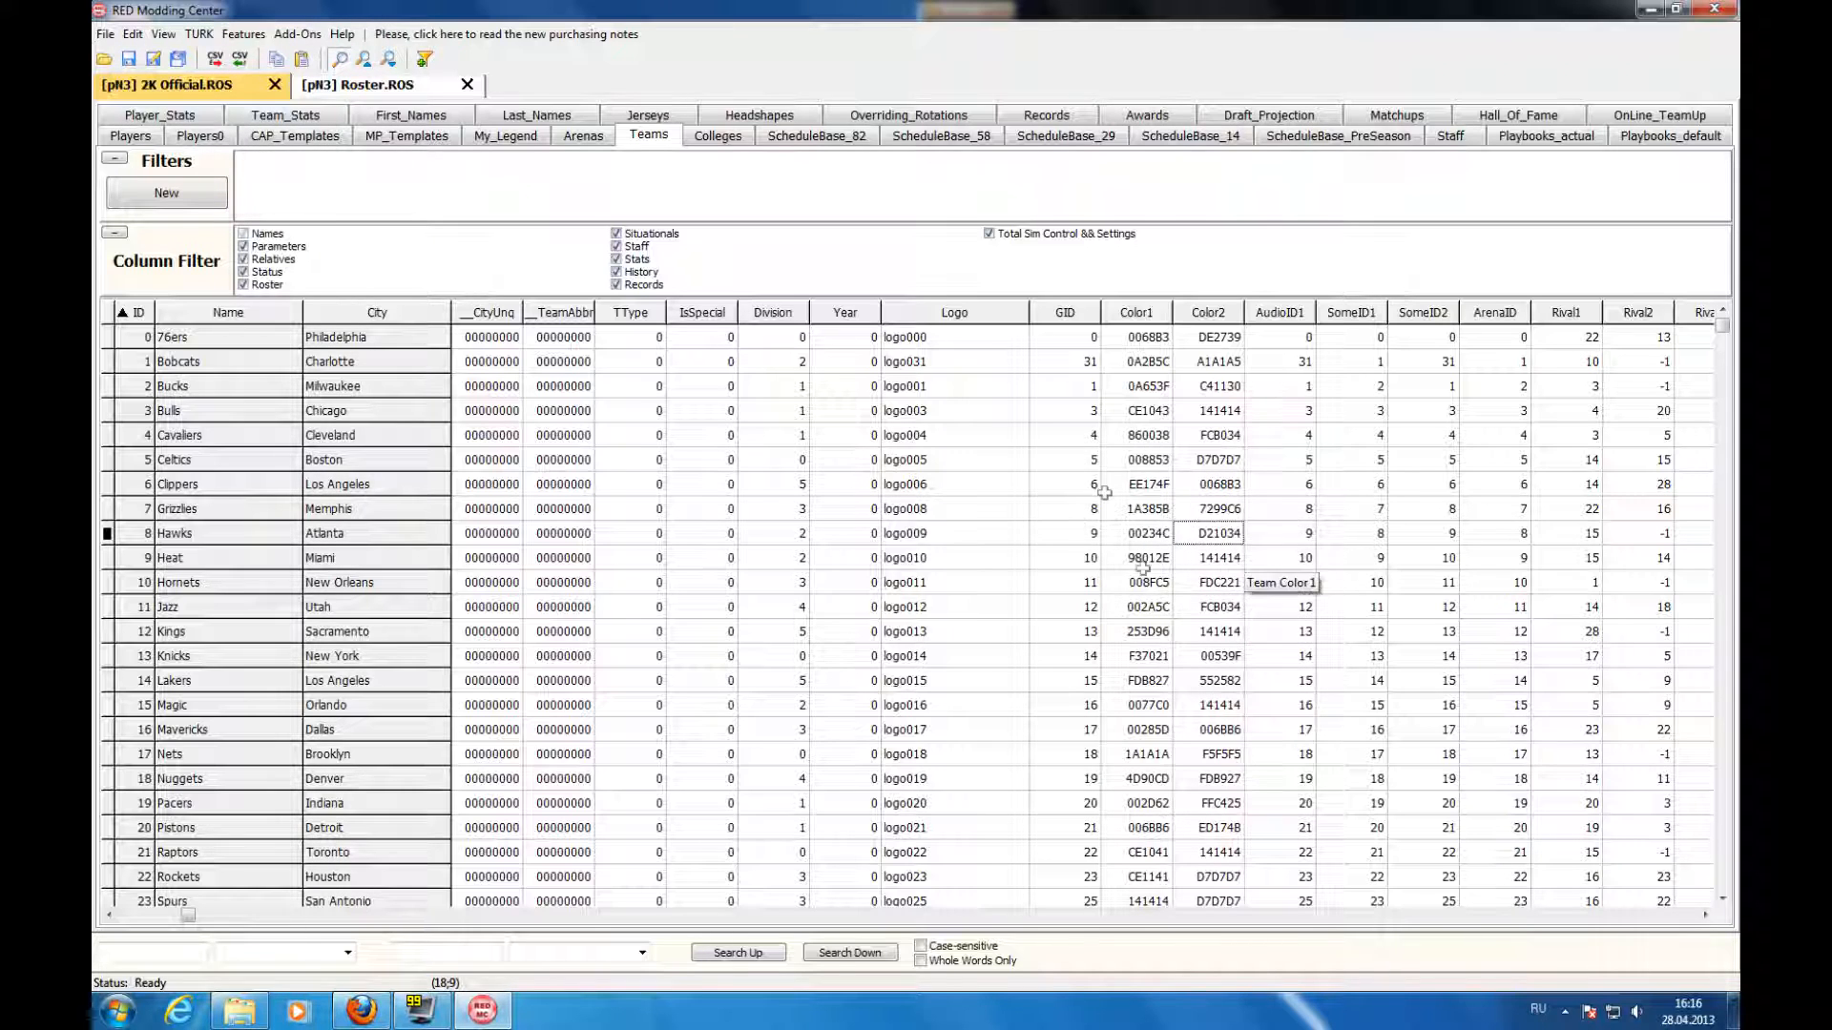
- Set the Bucks' Color1 to the orange F38E12 using the color picker
{"action": "double_click", "coordinate": [1145, 386]}
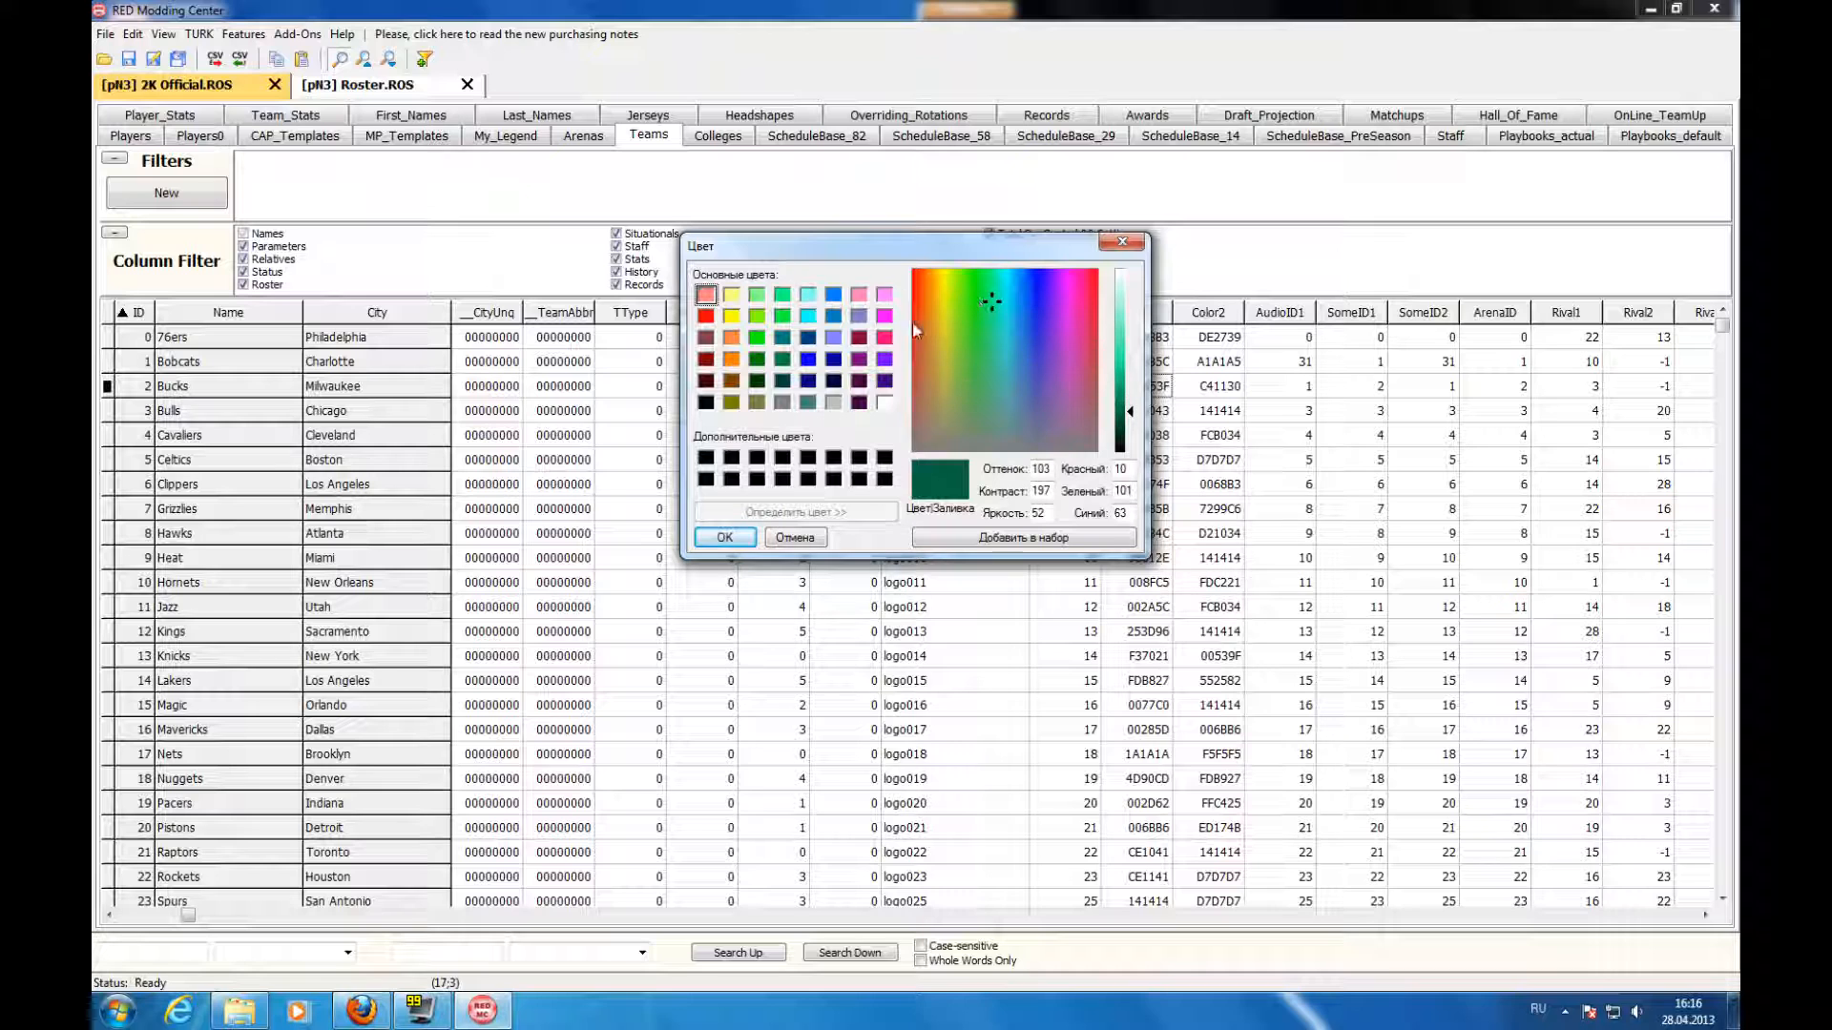
{"action": "left_click_drag", "start_coordinate": [993, 305], "coordinate": [930, 288]}
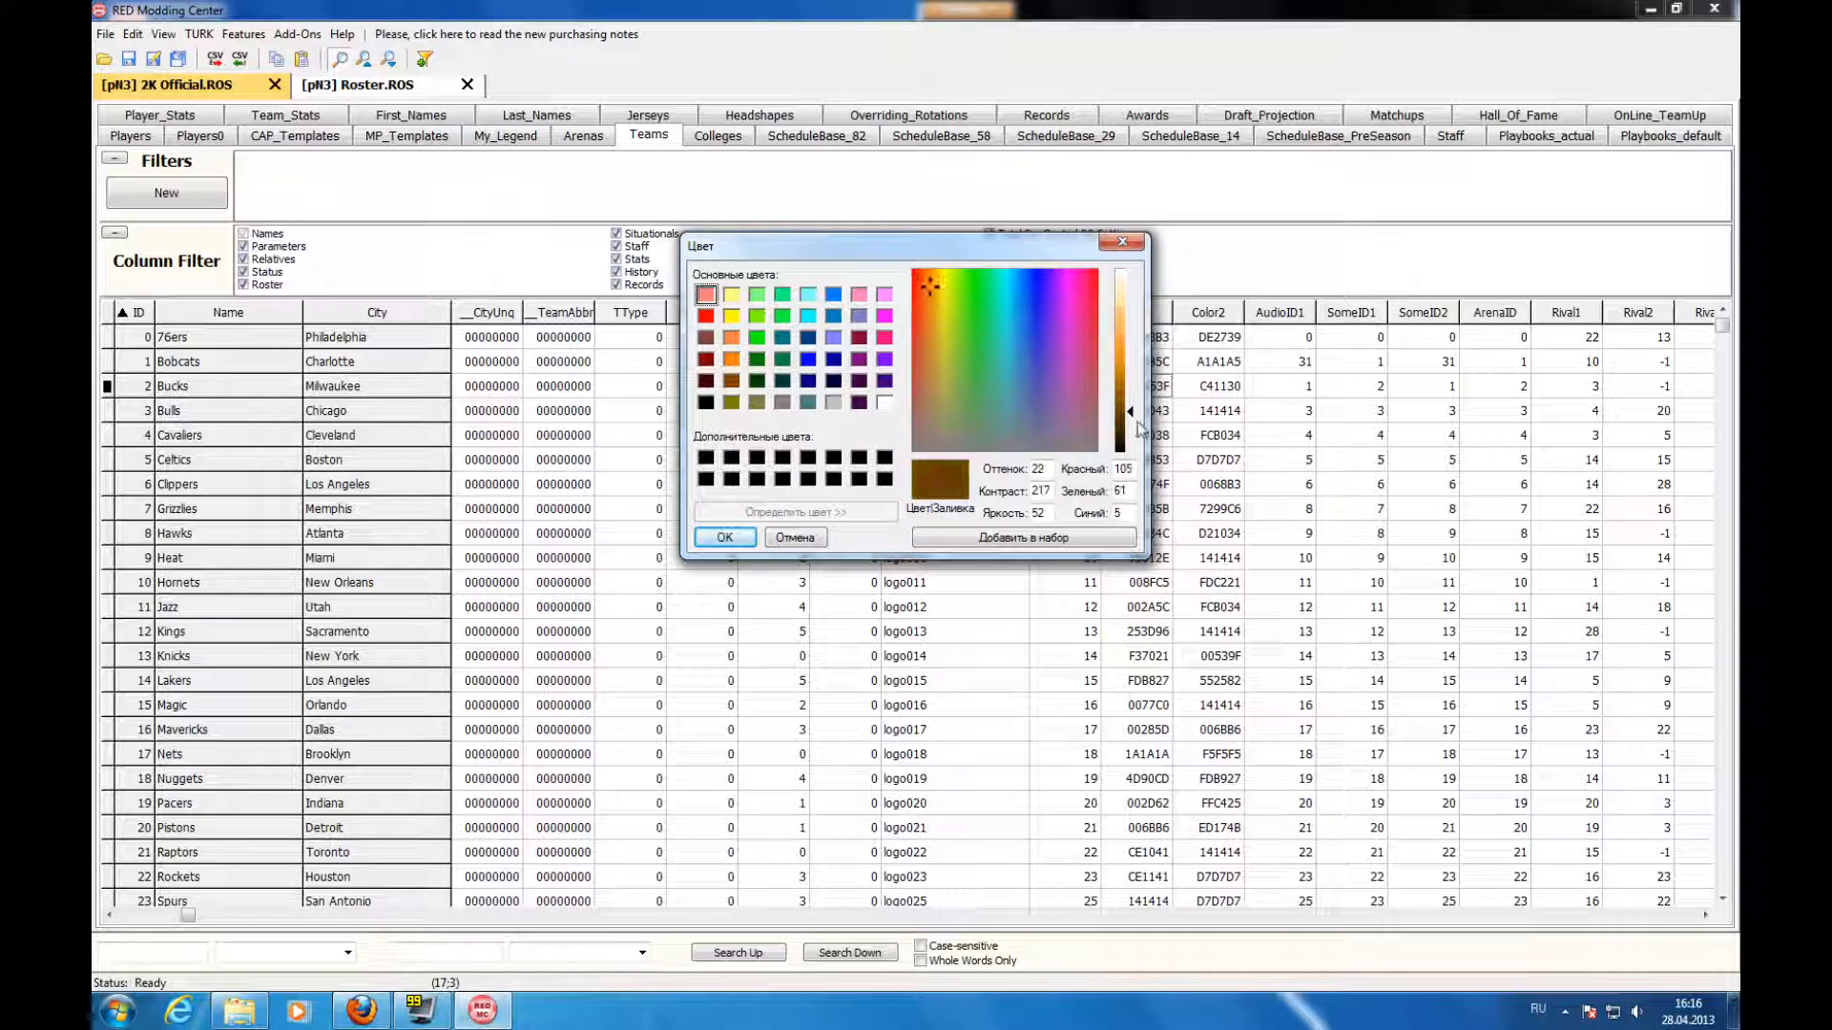
{"action": "left_click_drag", "start_coordinate": [1135, 418], "coordinate": [1135, 373]}
{"action": "left_click", "coordinate": [724, 538]}
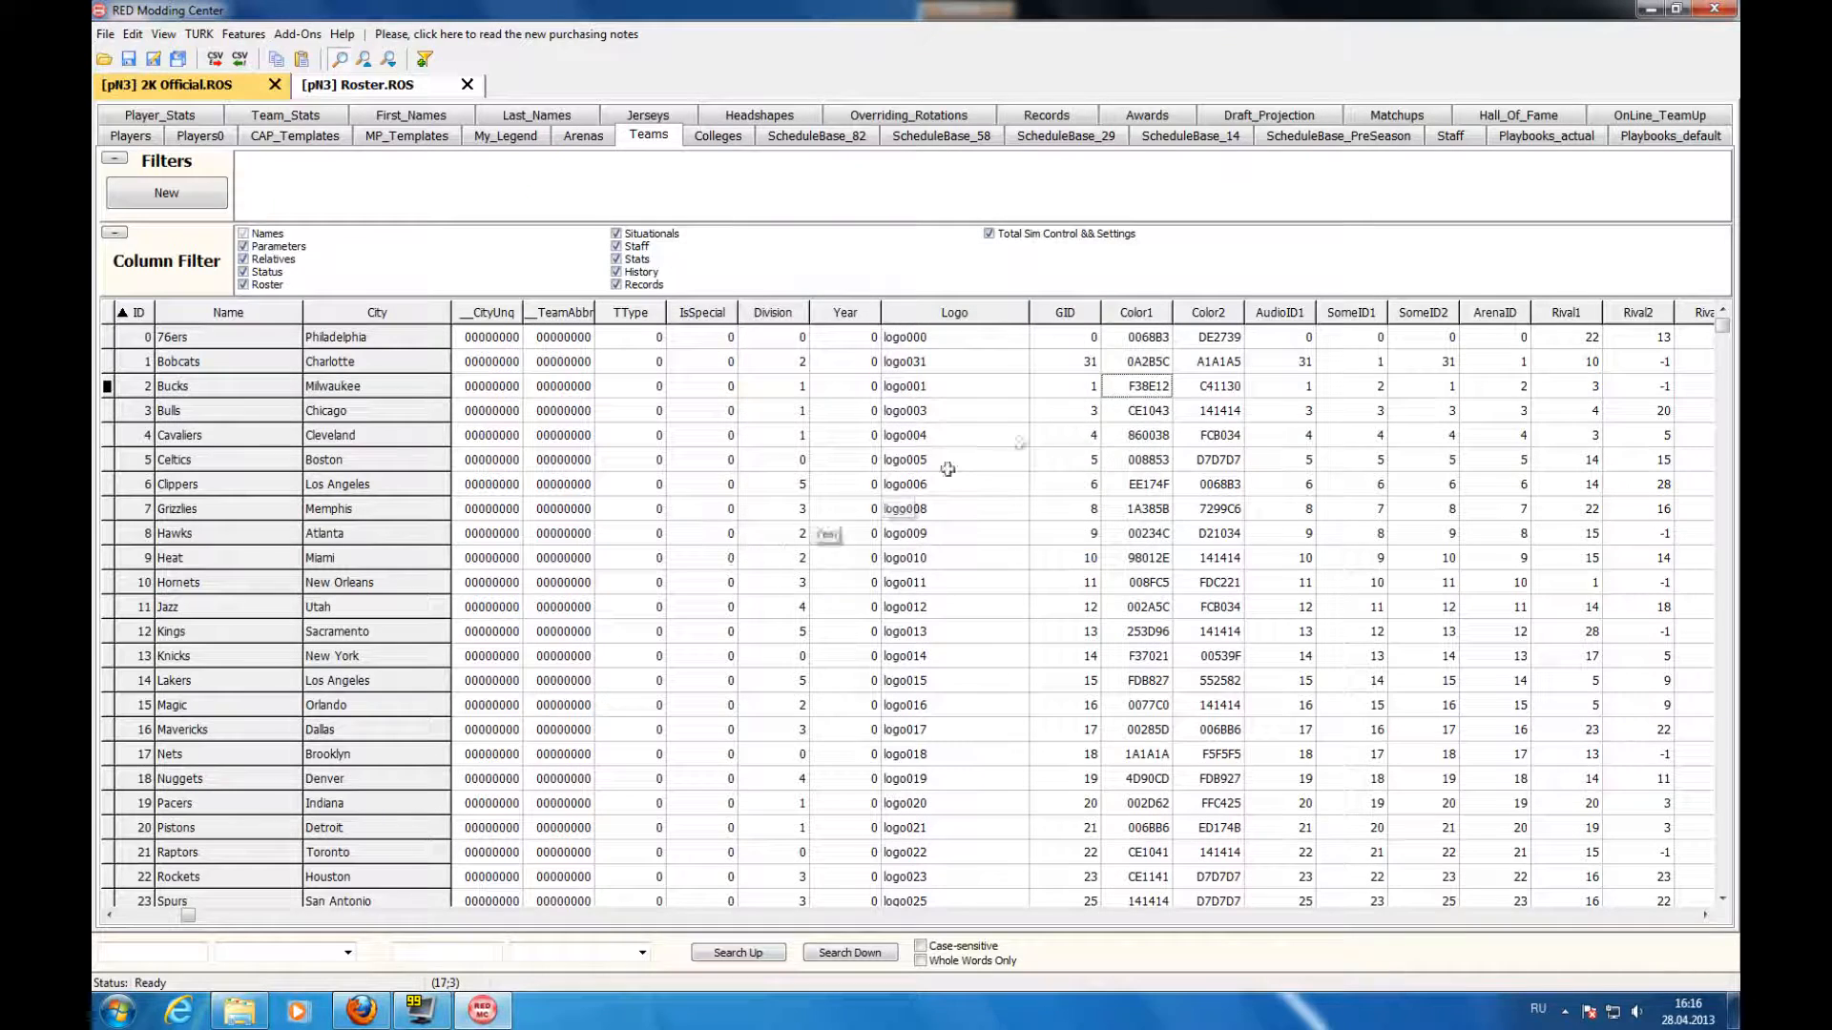
- View the color picker for the Bucks' Color1 and the Clippers' Color2, cancelling without changes
{"action": "left_click", "coordinate": [1136, 362]}
{"action": "left_click", "coordinate": [1143, 389]}
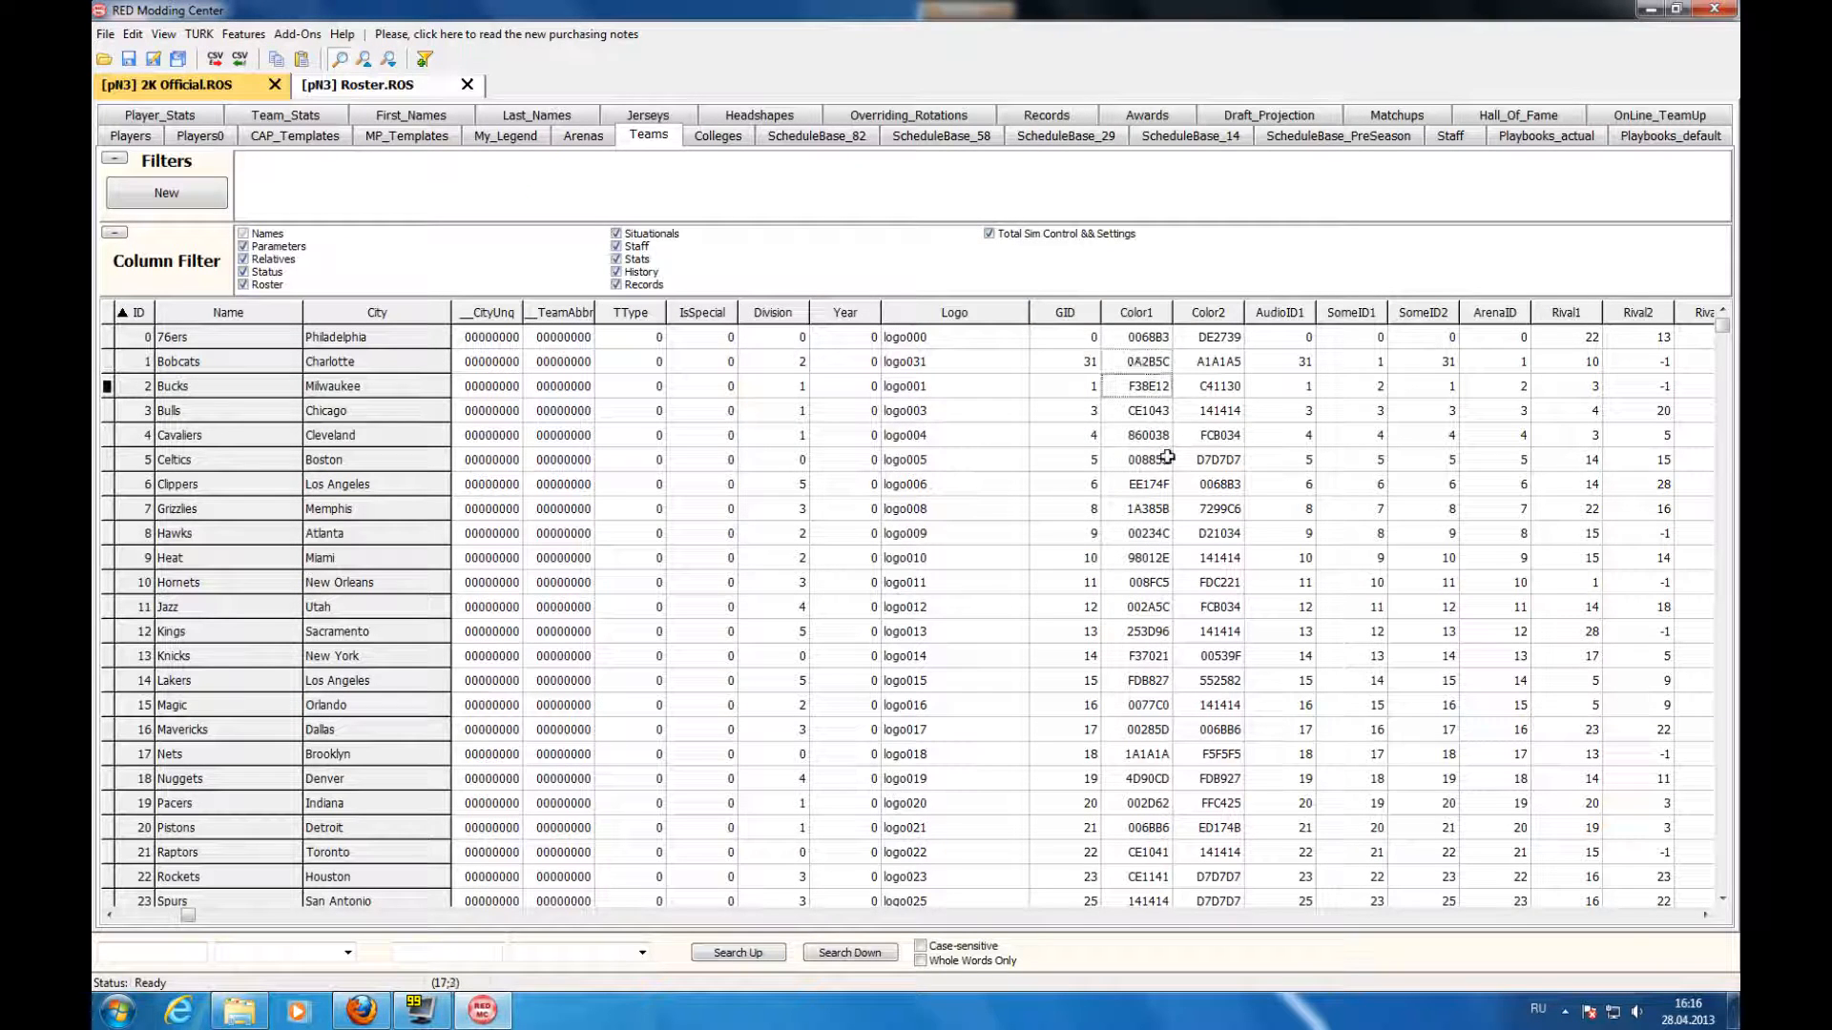
{"action": "double_click", "coordinate": [1141, 391]}
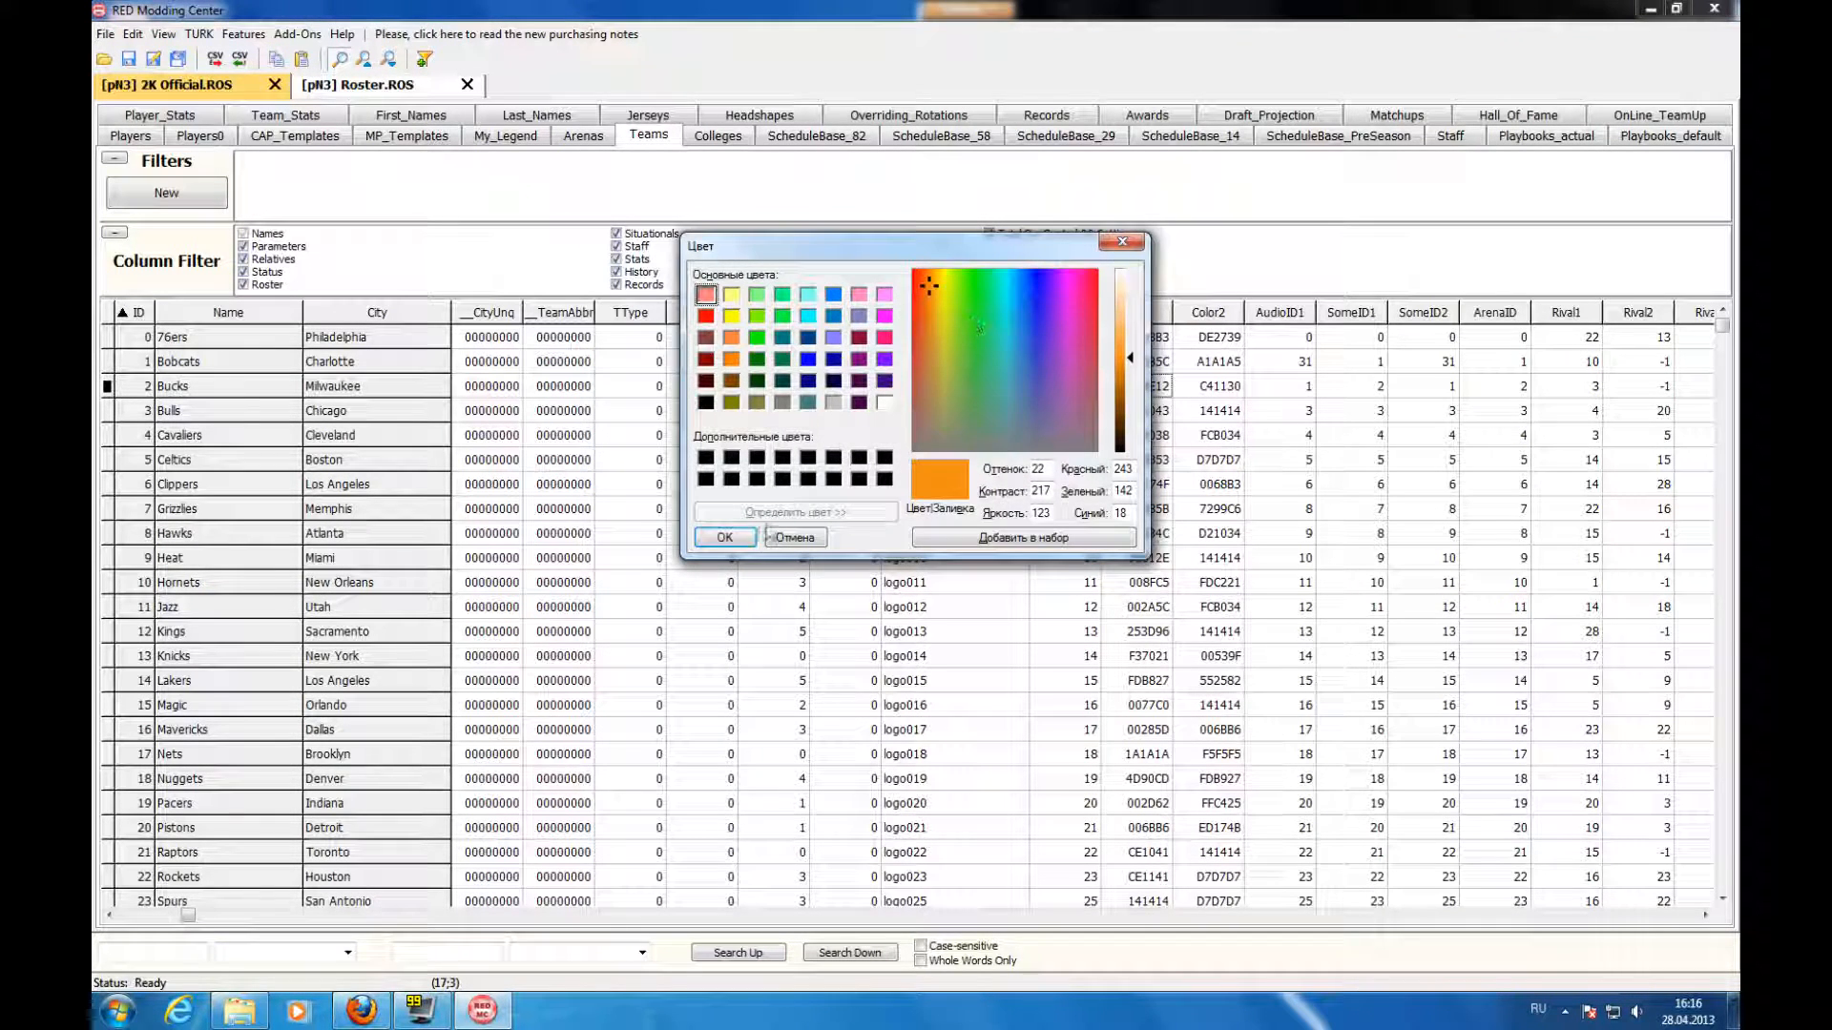
{"action": "left_click", "coordinate": [765, 536]}
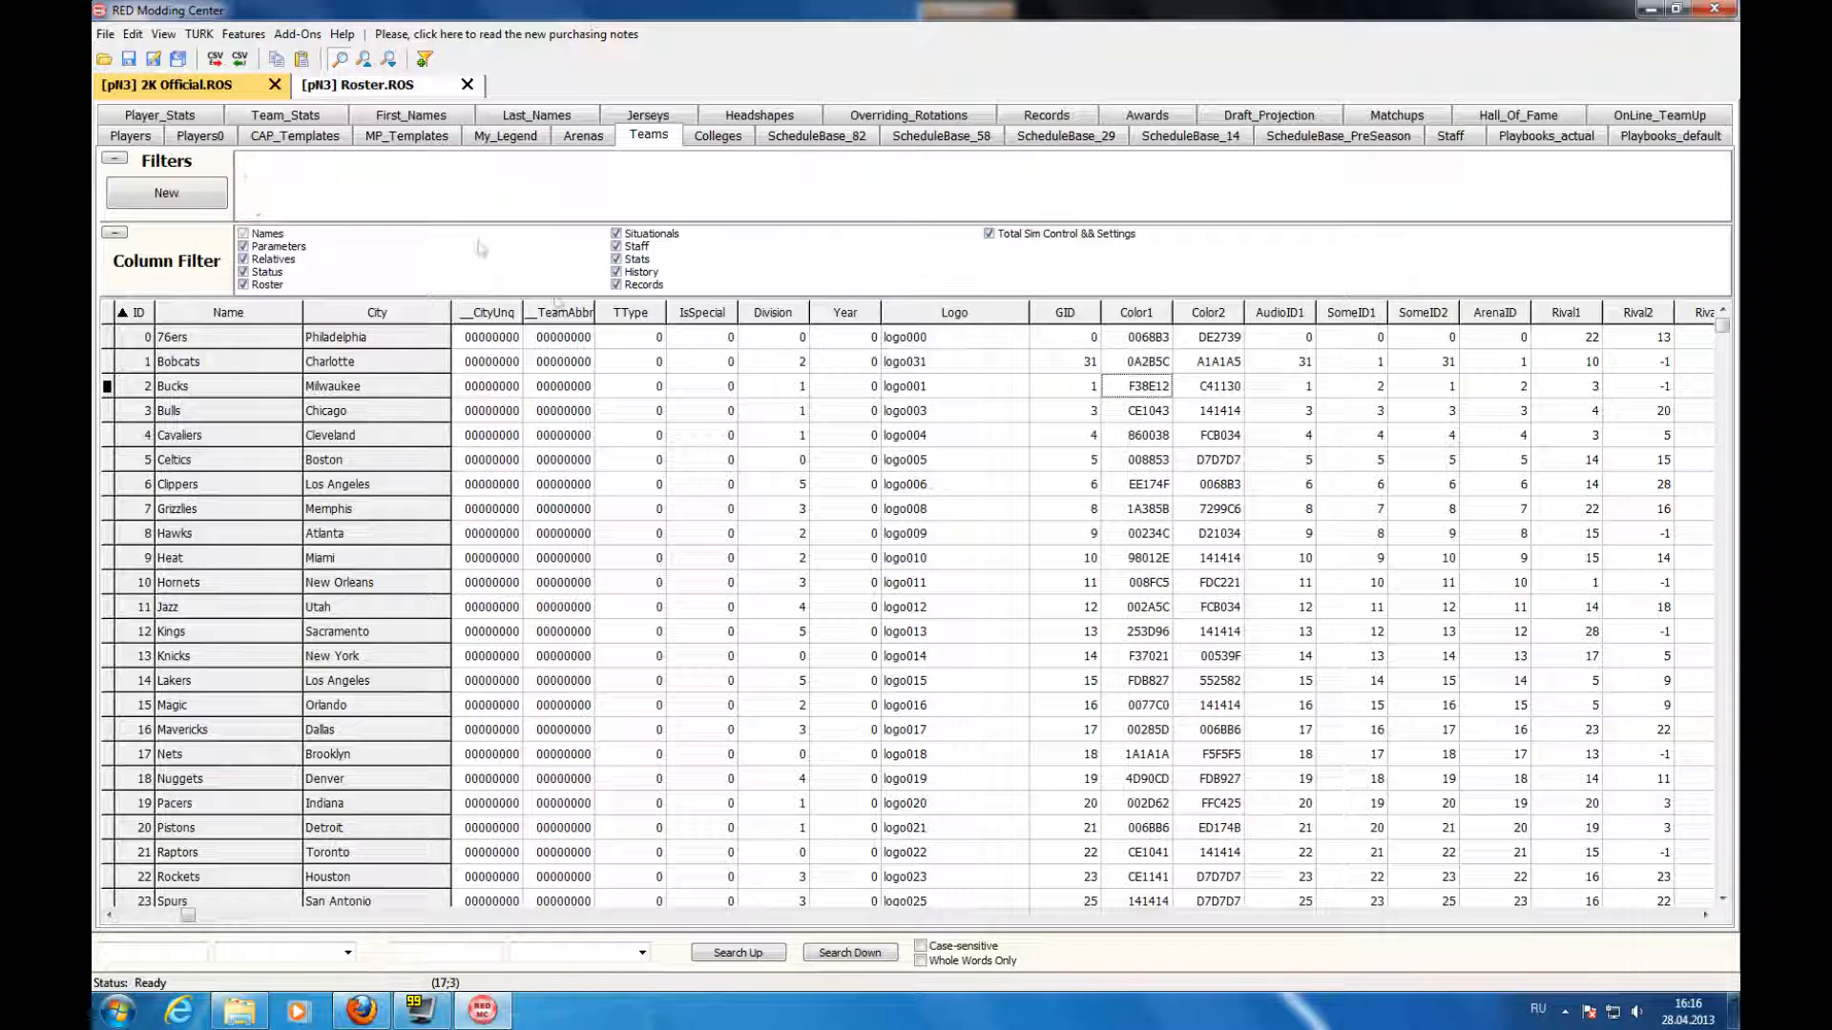
{"action": "double_click", "coordinate": [1206, 485]}
{"action": "left_click", "coordinate": [795, 537]}
{"action": "left_click", "coordinate": [801, 536]}
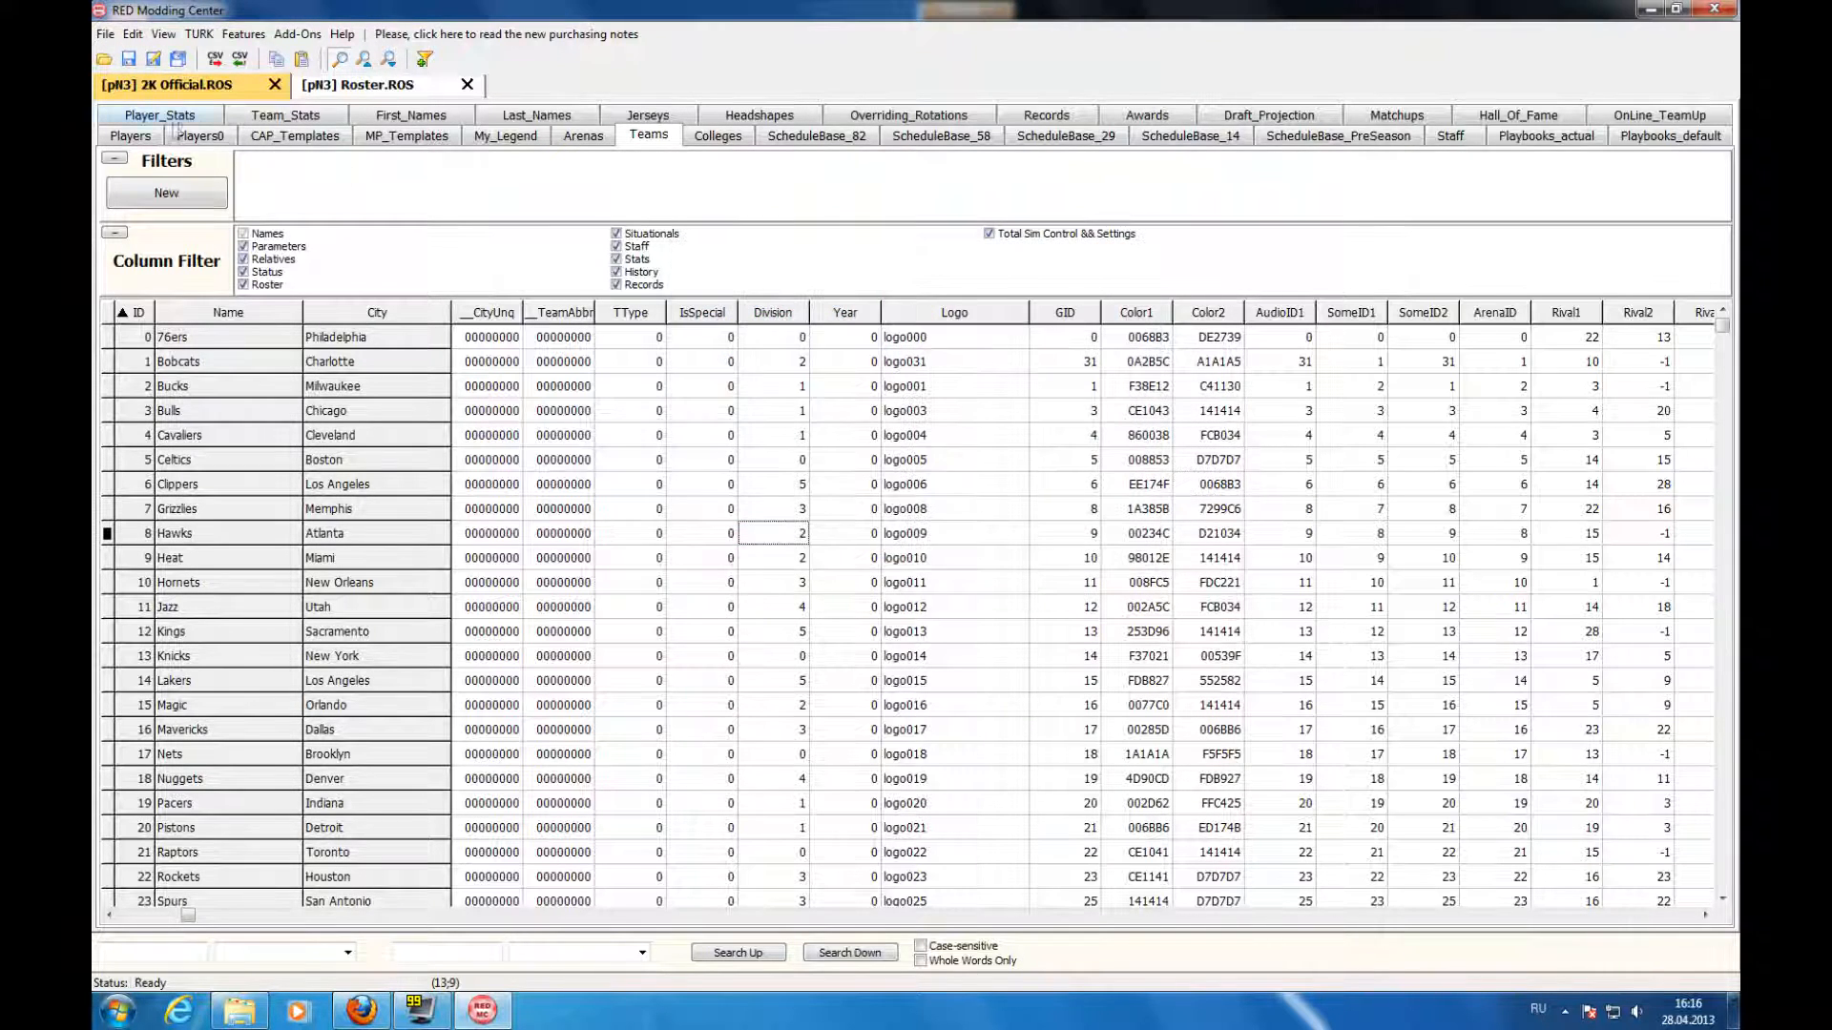
- View the GShsHCol2 shoe color picker for player ID 4 in the Players table, cancel it and return to the first column
{"action": "left_click", "coordinate": [127, 139]}
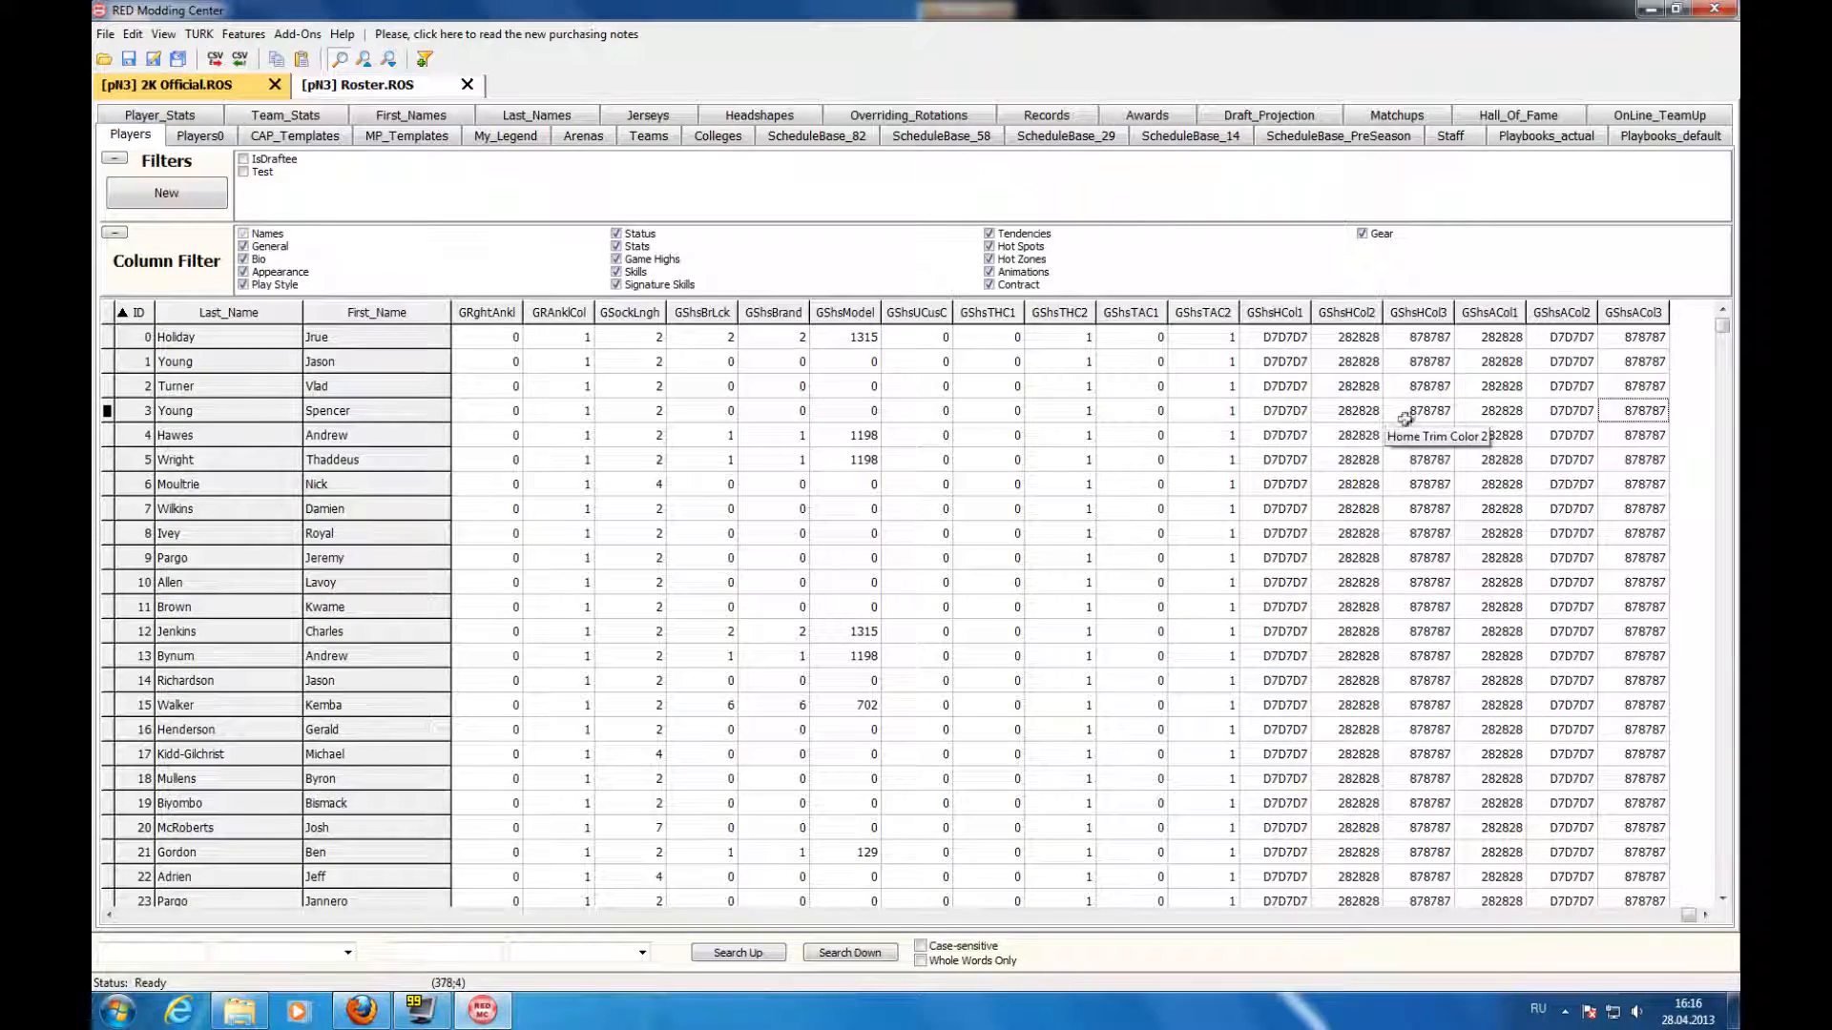
{"action": "double_click", "coordinate": [1360, 426]}
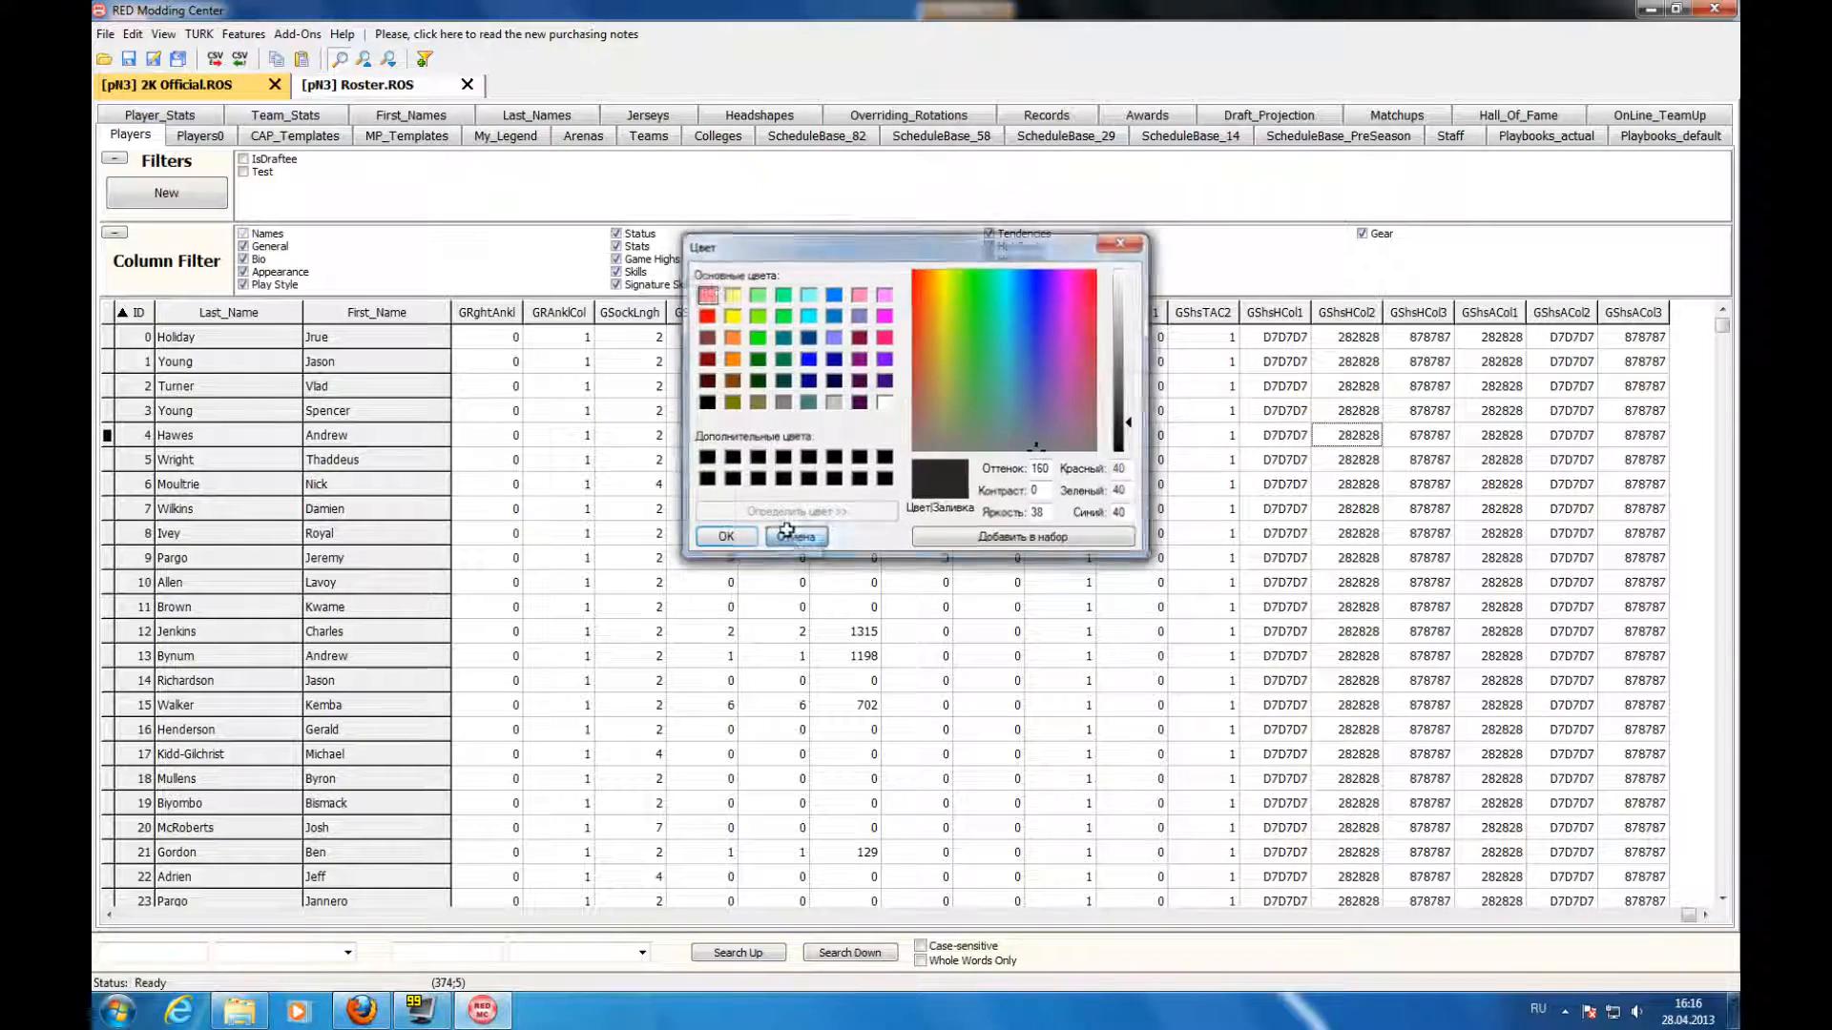
{"action": "left_click", "coordinate": [800, 535]}
{"action": "left_click", "coordinate": [1232, 397]}
{"action": "key", "text": "Home"}
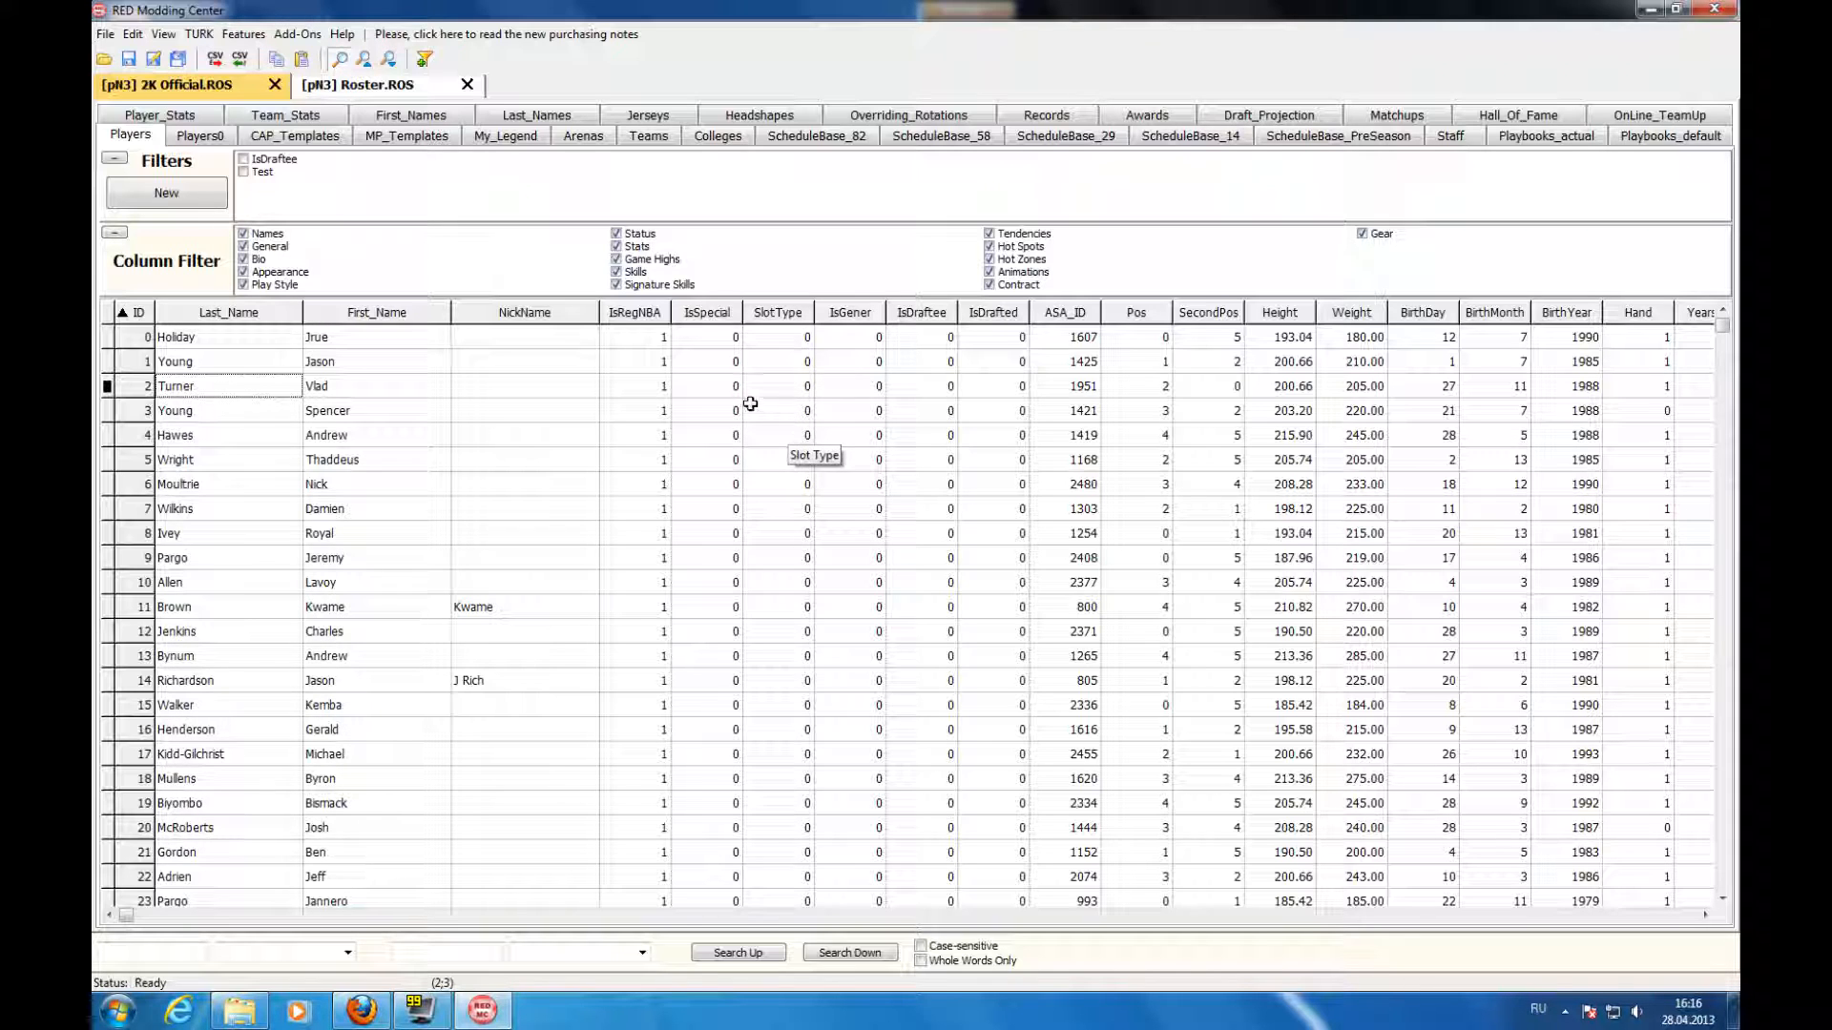
- Show the Roster columns of the Teams table and follow the Celtics' Ros_SF link to the player's record, selecting the Height cell
{"action": "left_click", "coordinate": [637, 139]}
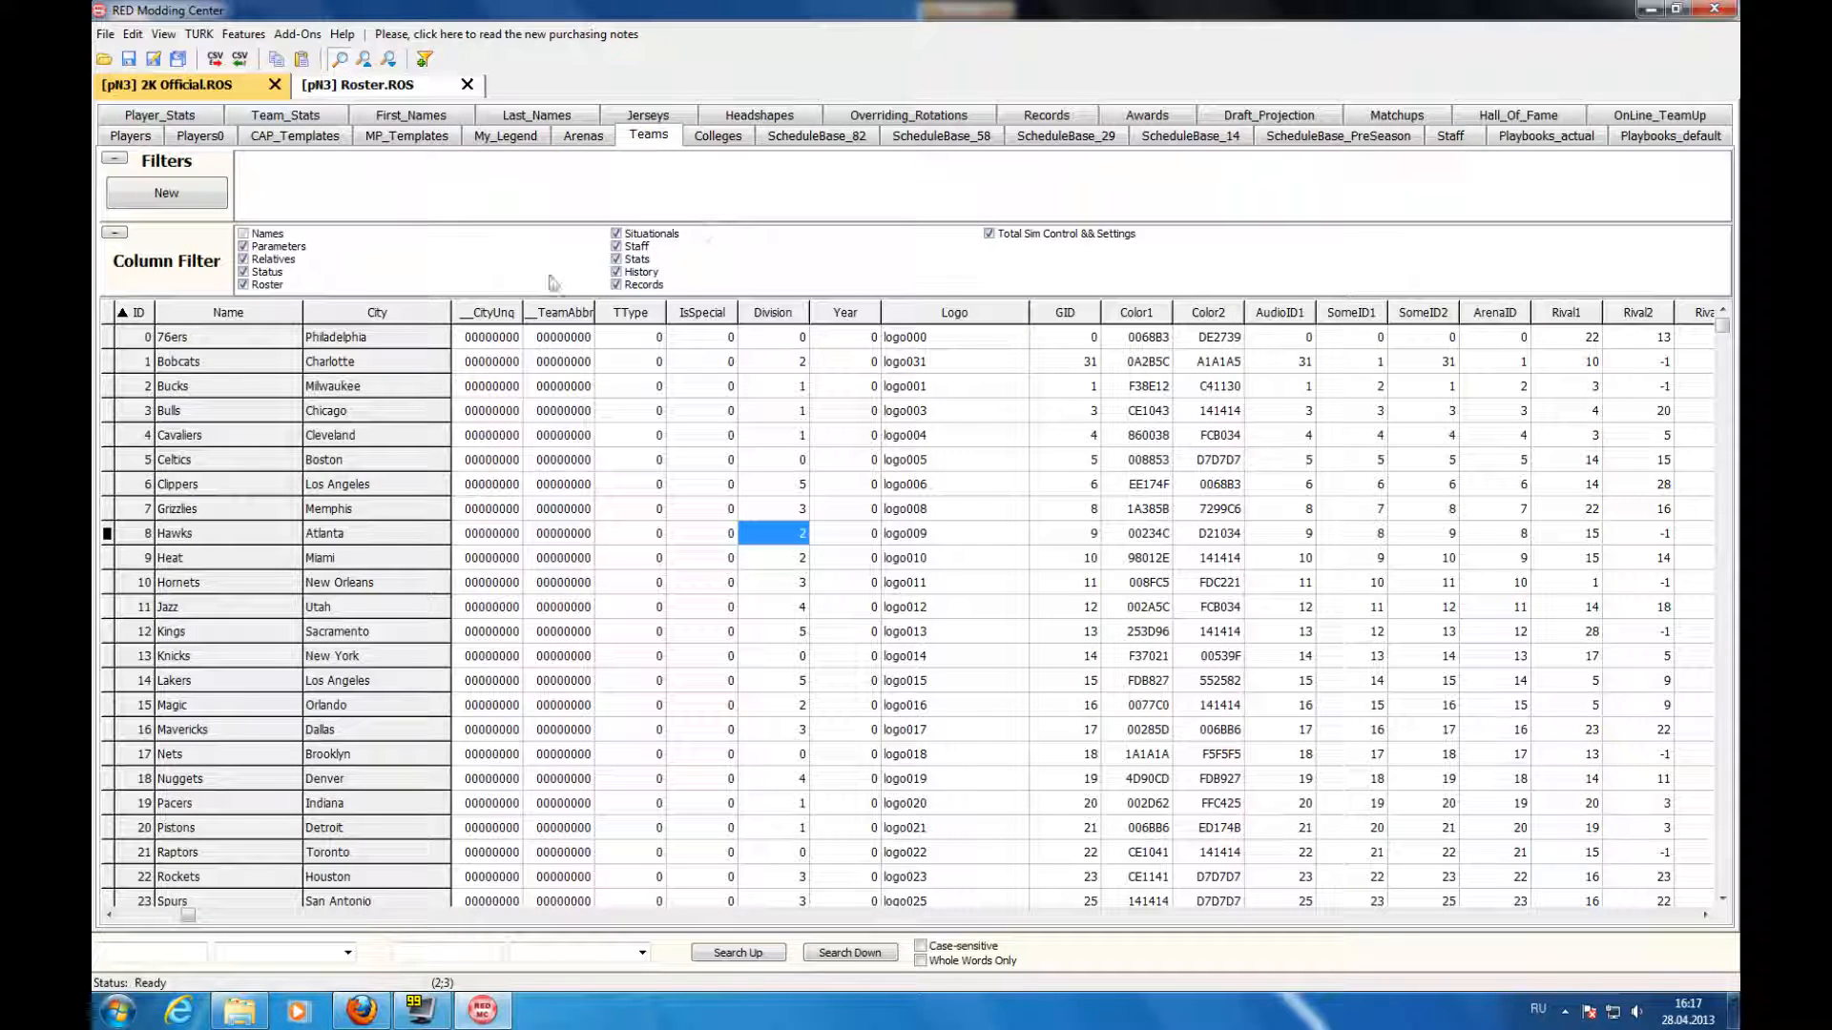
{"action": "left_click", "coordinate": [284, 284]}
{"action": "left_click_drag", "start_coordinate": [641, 339], "coordinate": [1135, 730]}
{"action": "left_click", "coordinate": [1089, 455]}
{"action": "left_click", "coordinate": [772, 434]}
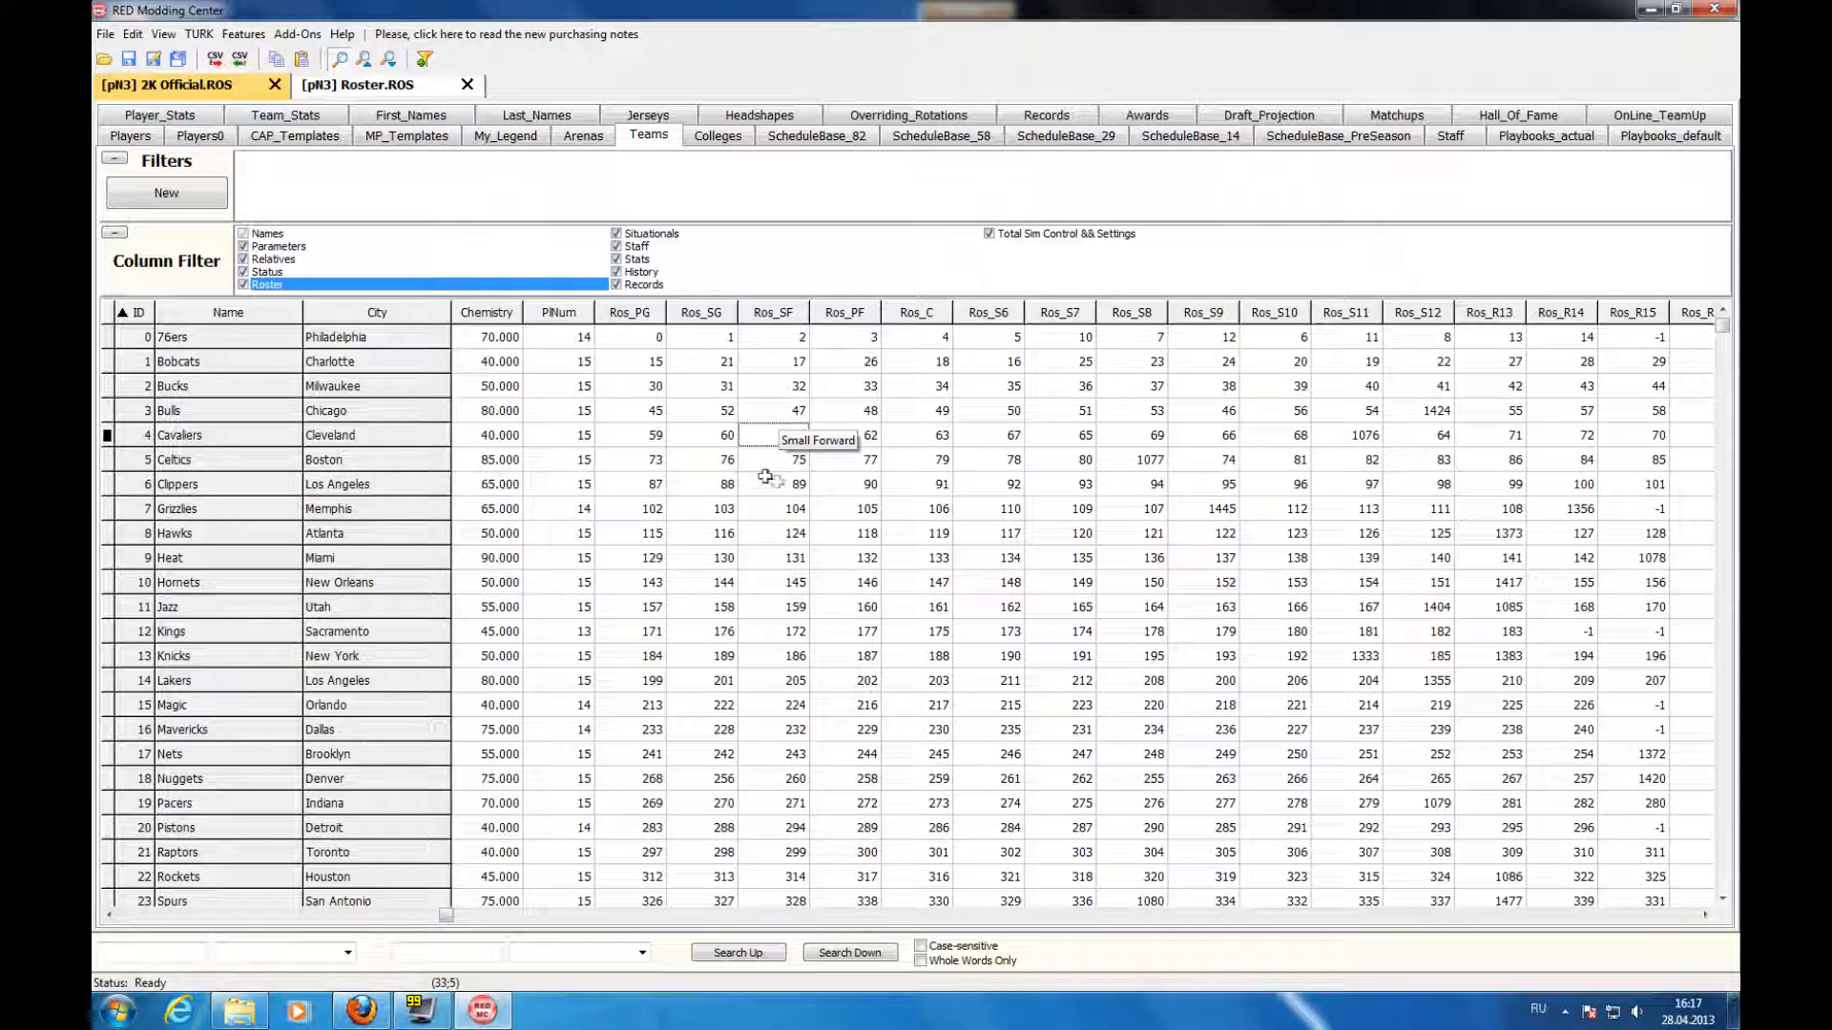
{"action": "left_click", "coordinate": [762, 463]}
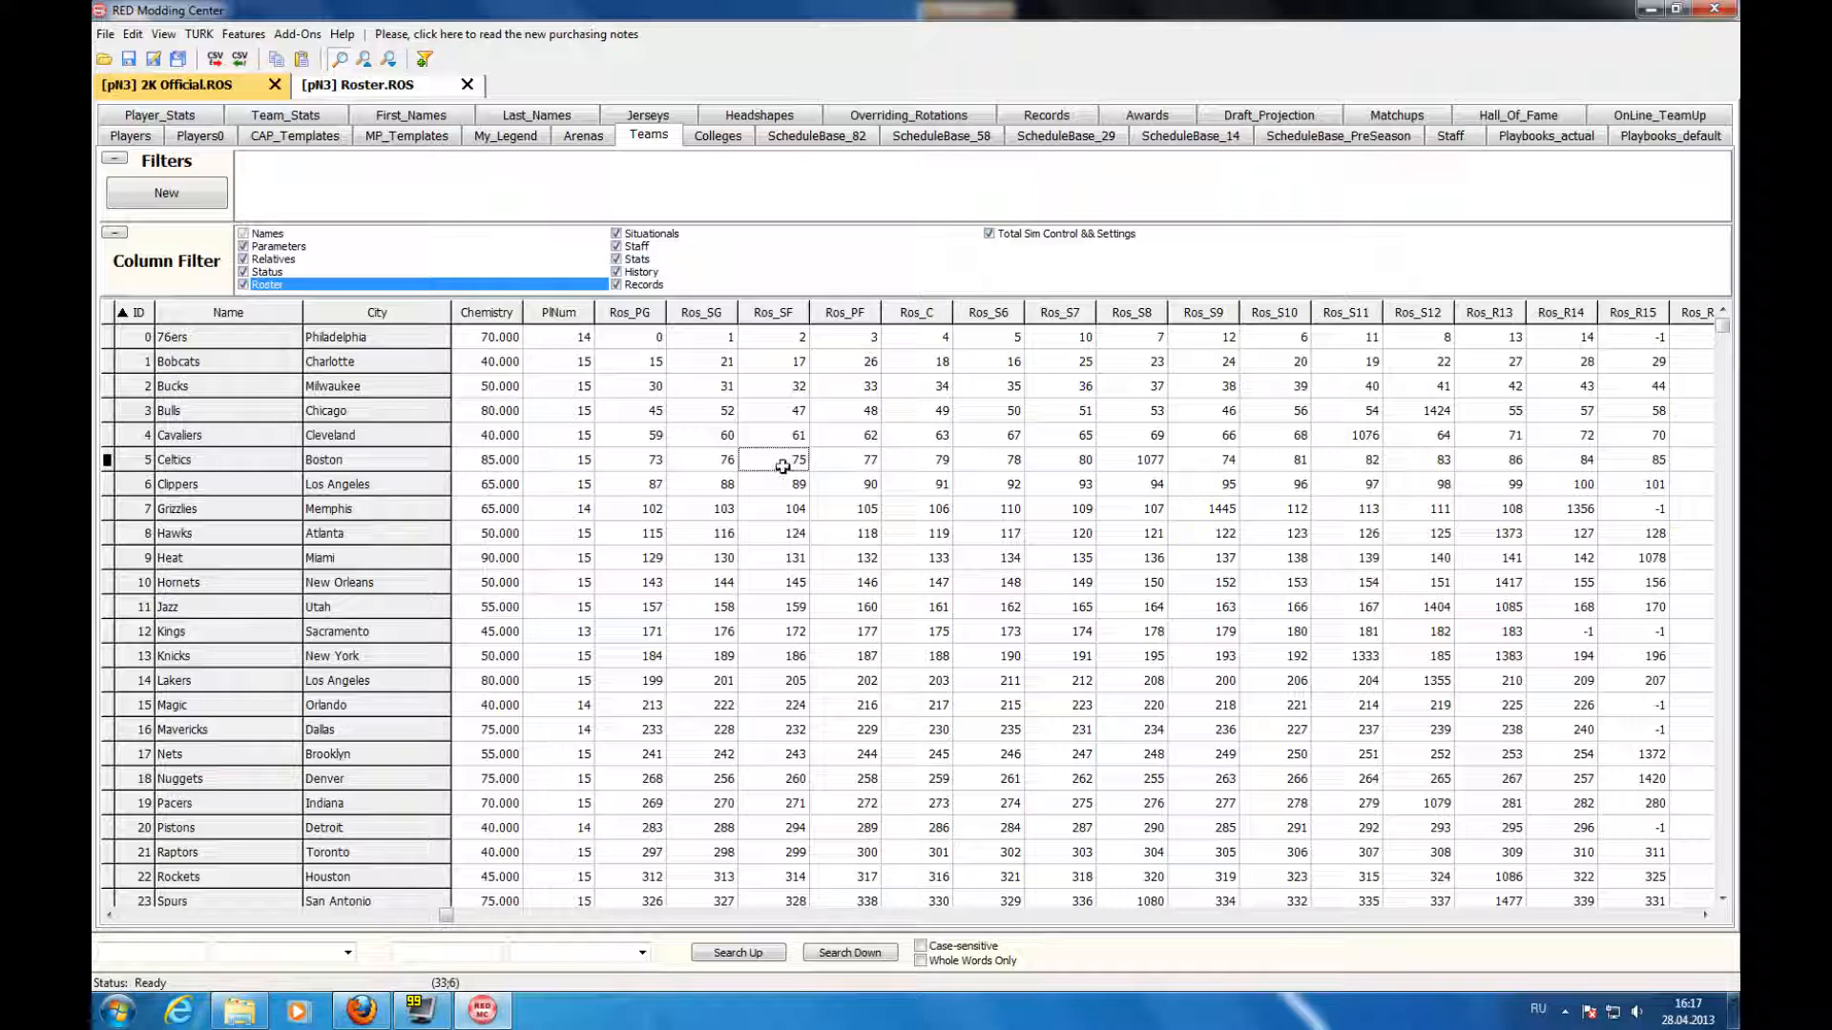
{"action": "double_click", "coordinate": [783, 465]}
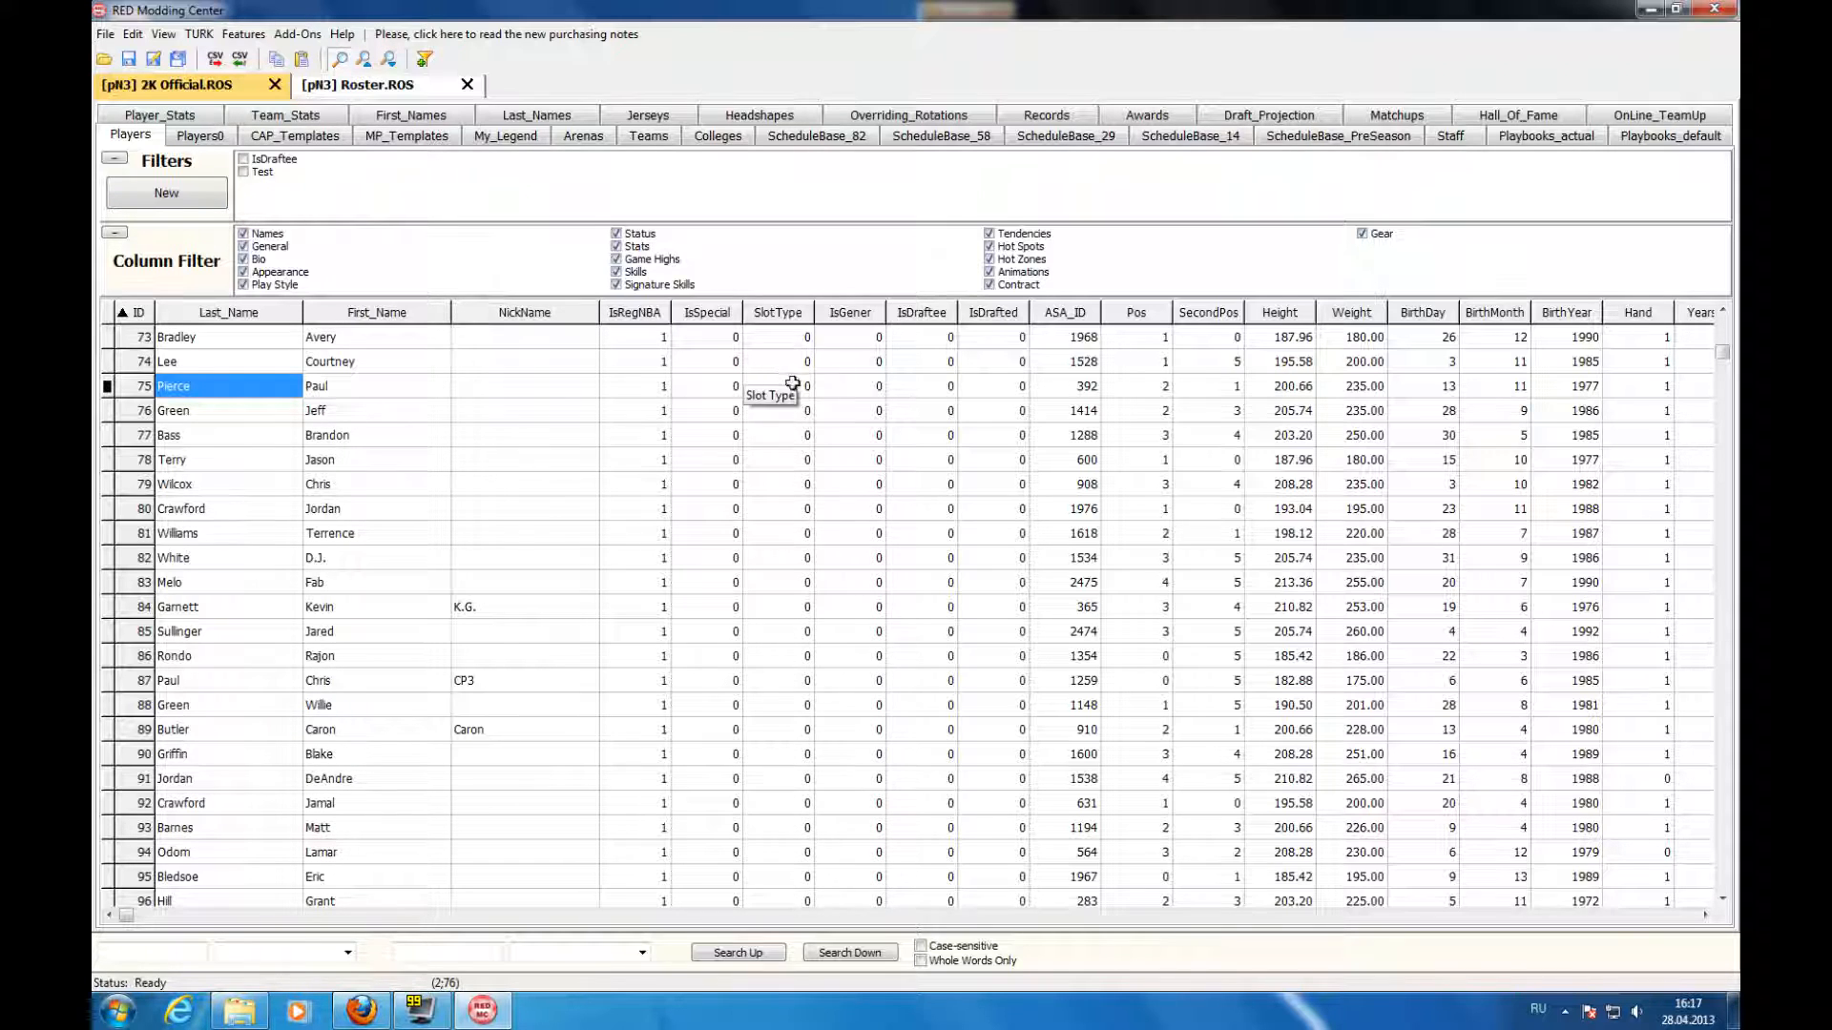
{"action": "left_click", "coordinate": [1279, 386]}
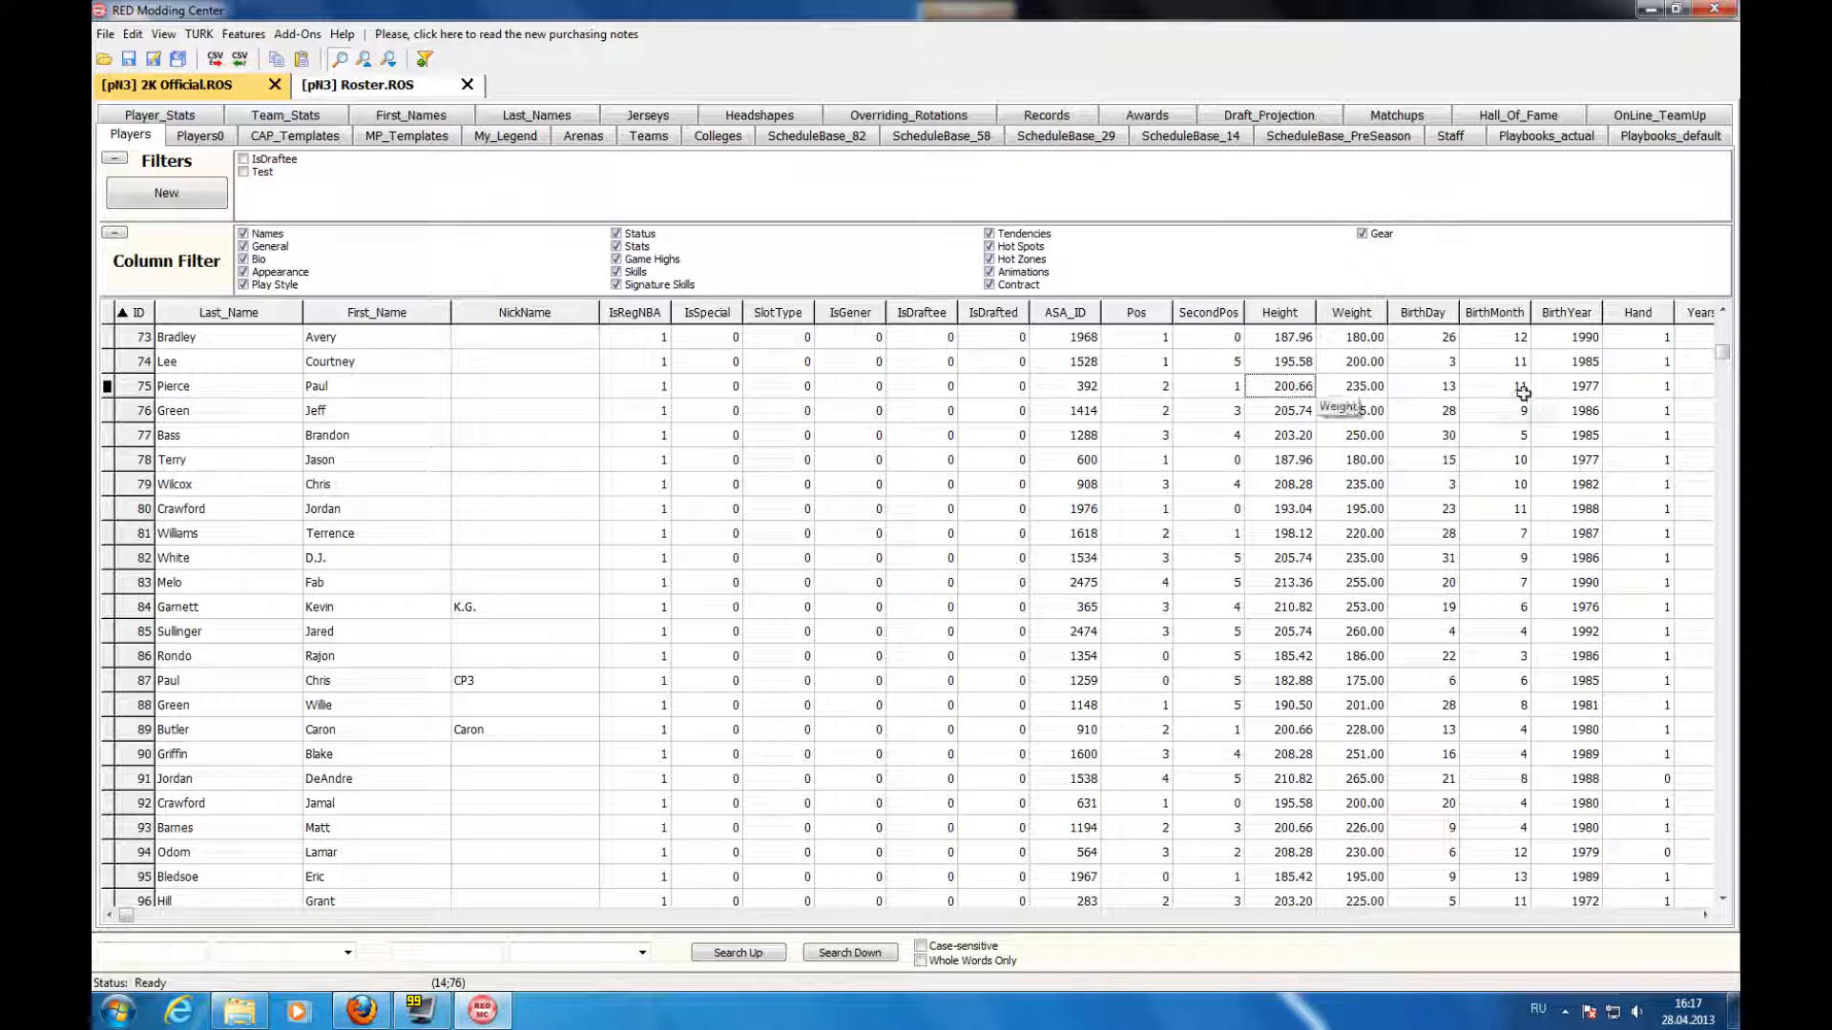
- Follow the Lakers' Ros_PF link from the Teams table to the player's record and look through its columns, returning to the first one
{"action": "left_click", "coordinate": [652, 139]}
{"action": "left_click", "coordinate": [904, 431]}
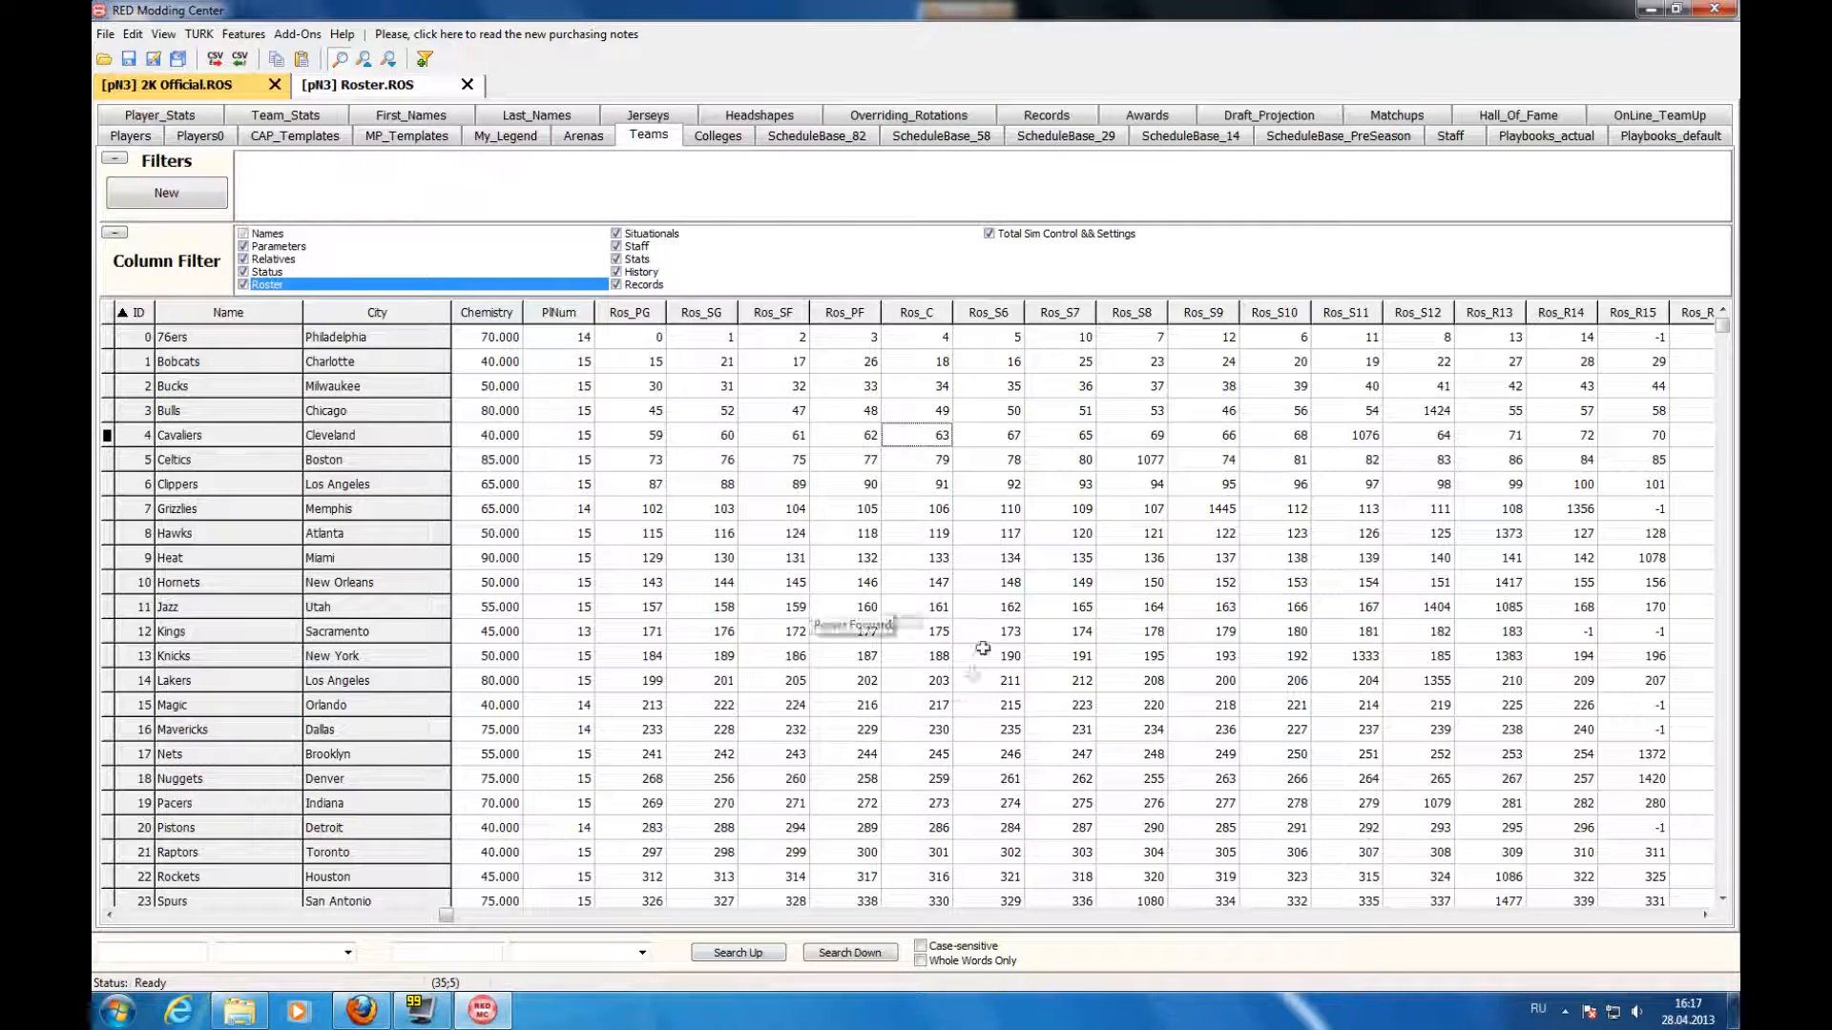
{"action": "double_click", "coordinate": [849, 681]}
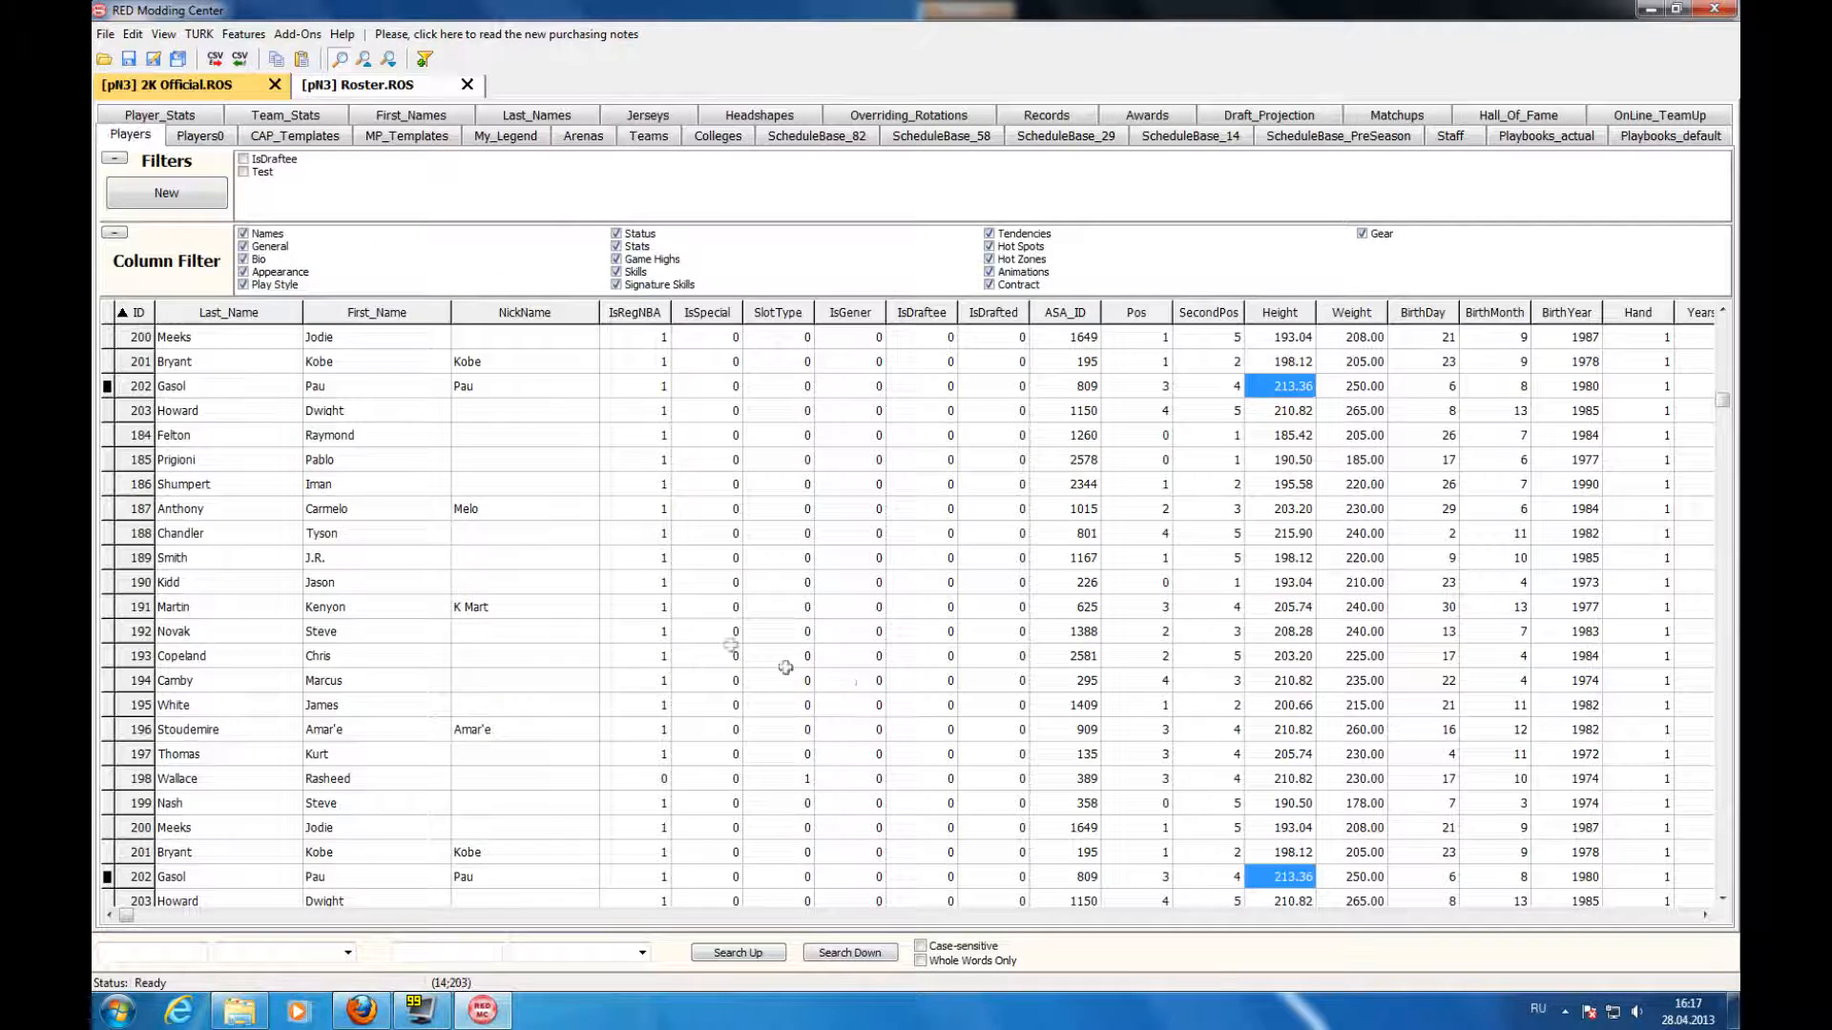
{"action": "key", "text": "Right"}
{"action": "key", "text": "Right"}
{"action": "key", "text": "Right"}
{"action": "key", "text": "Right"}
{"action": "key", "text": "Right"}
{"action": "key", "text": "Right"}
{"action": "key", "text": "Right"}
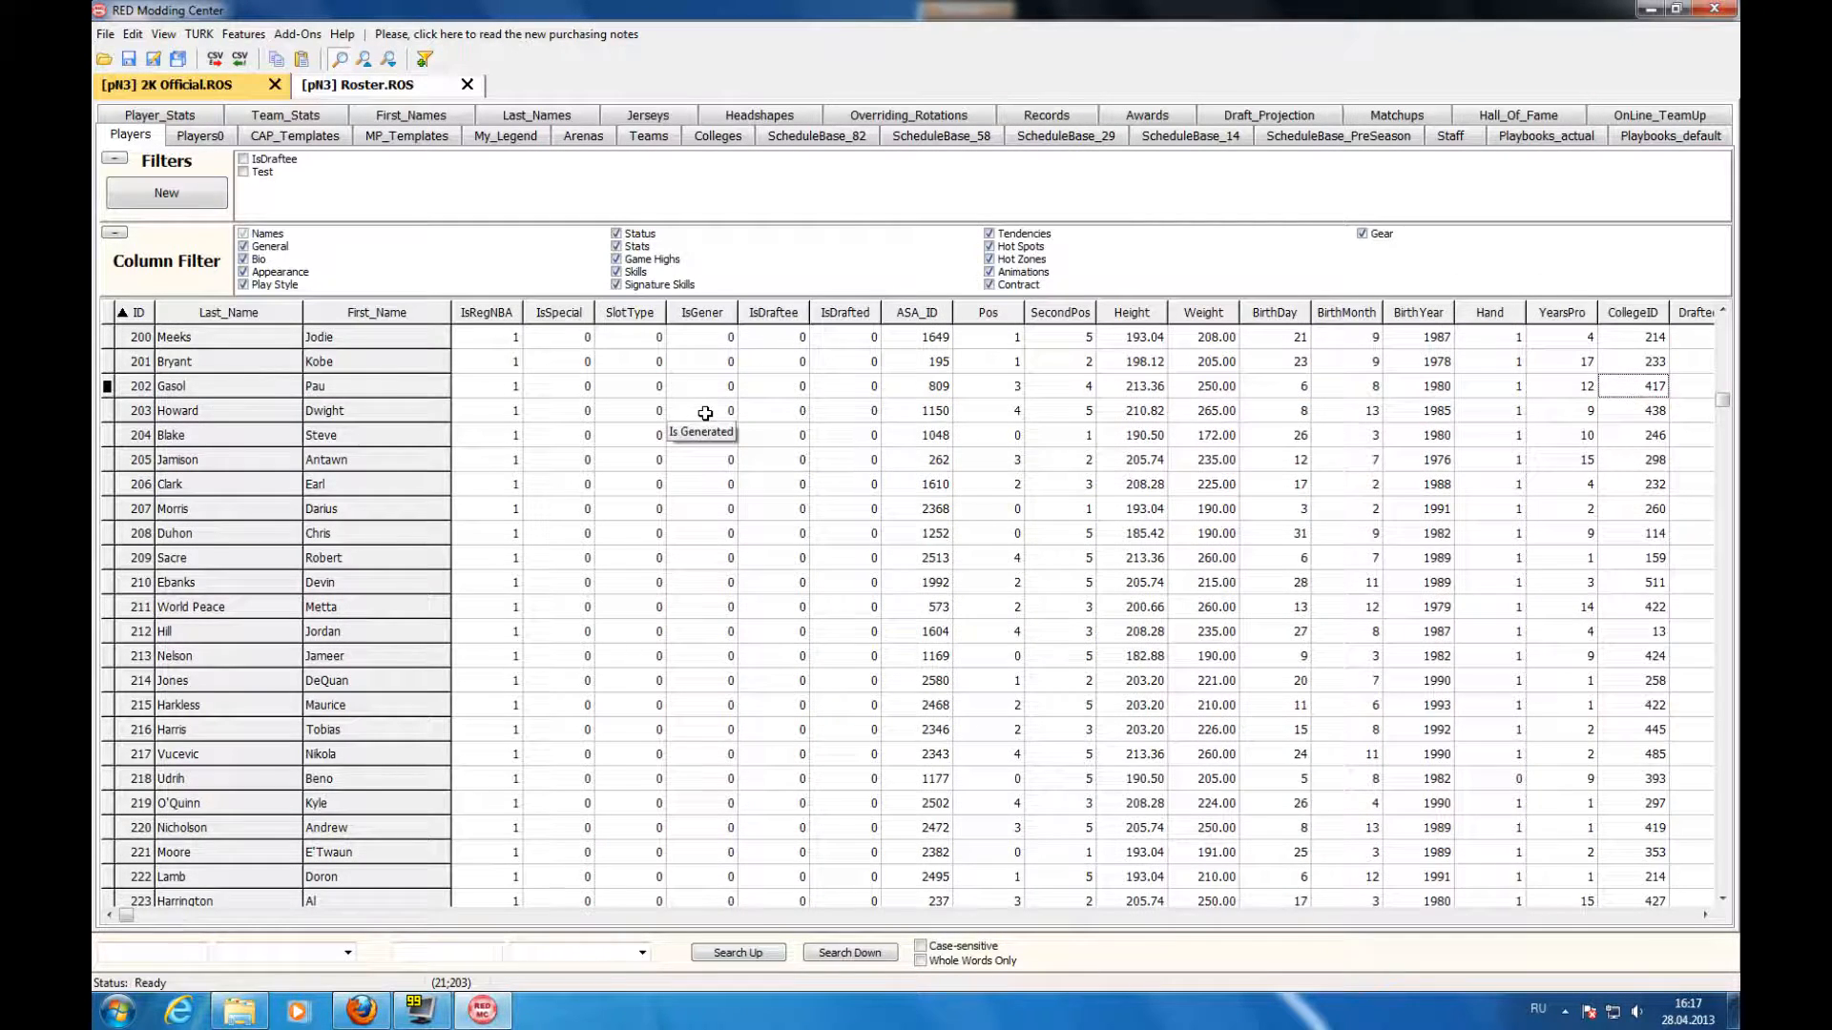
{"action": "key", "text": "Home"}
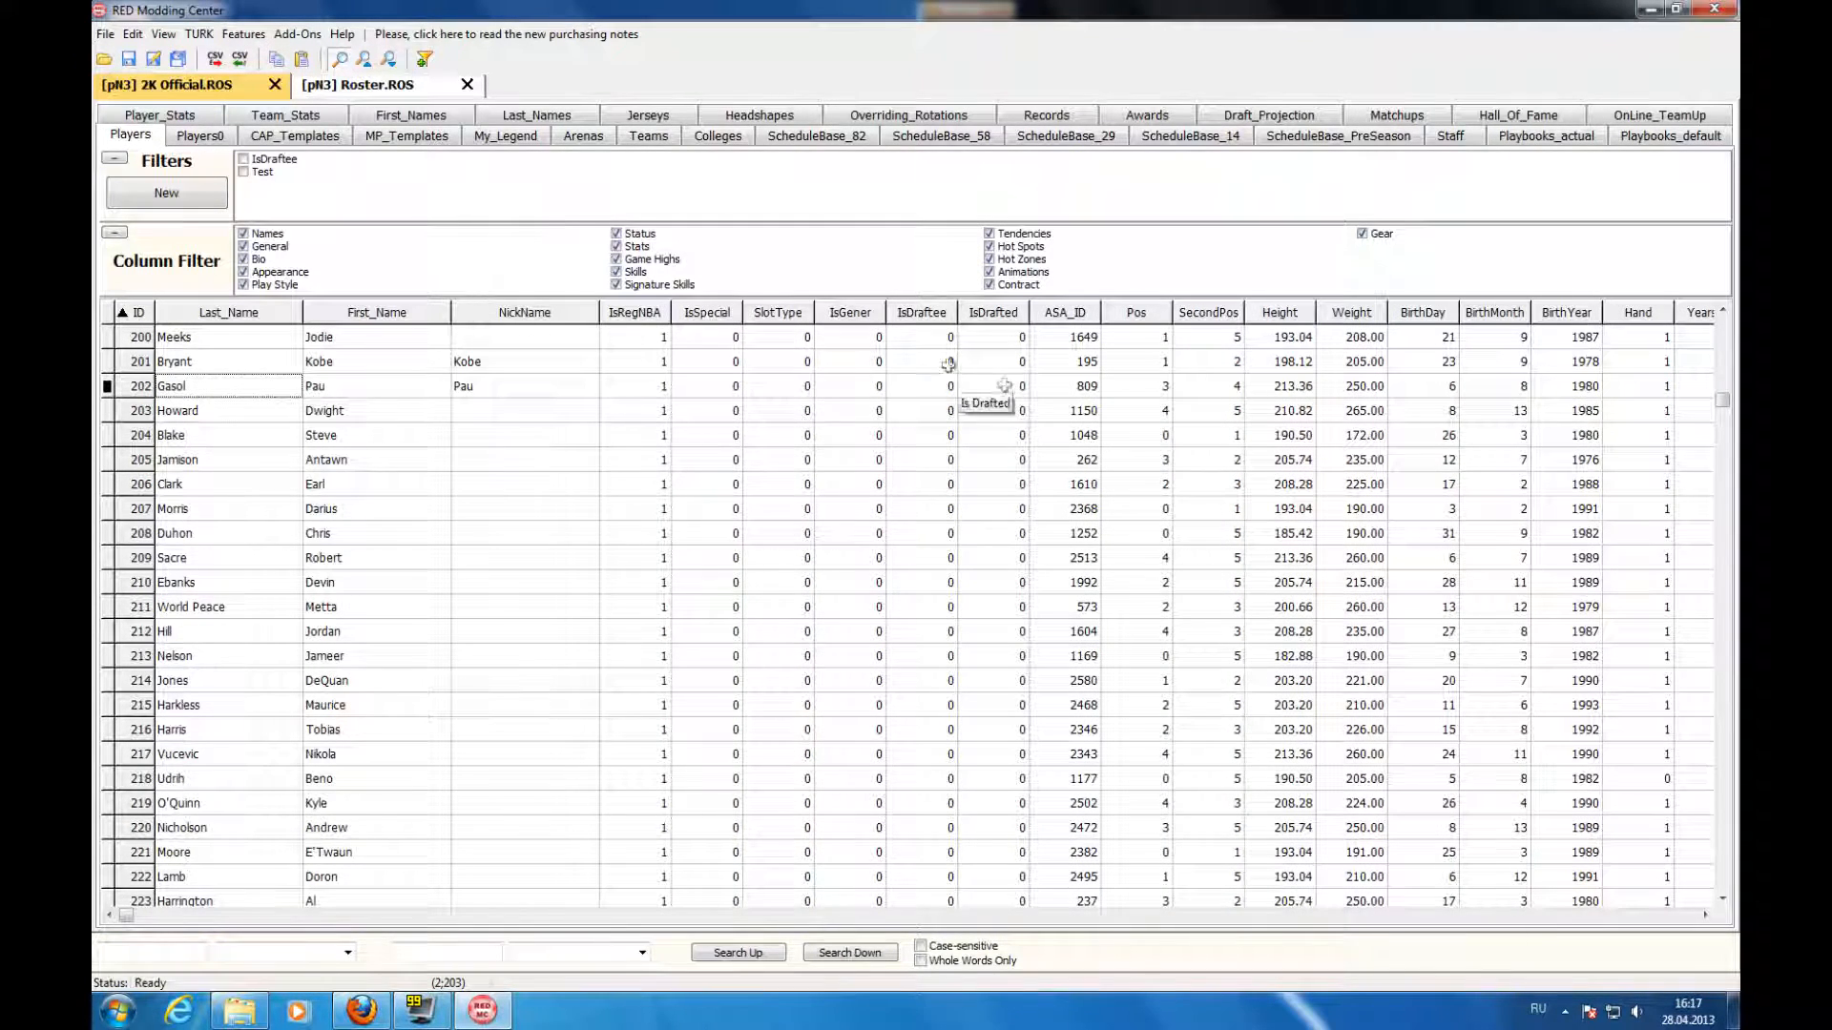
- Find the ArenaID column in the Teams table and follow the Nets' ArenaID link to the matching record in the Arenas table
{"action": "left_click", "coordinate": [646, 139]}
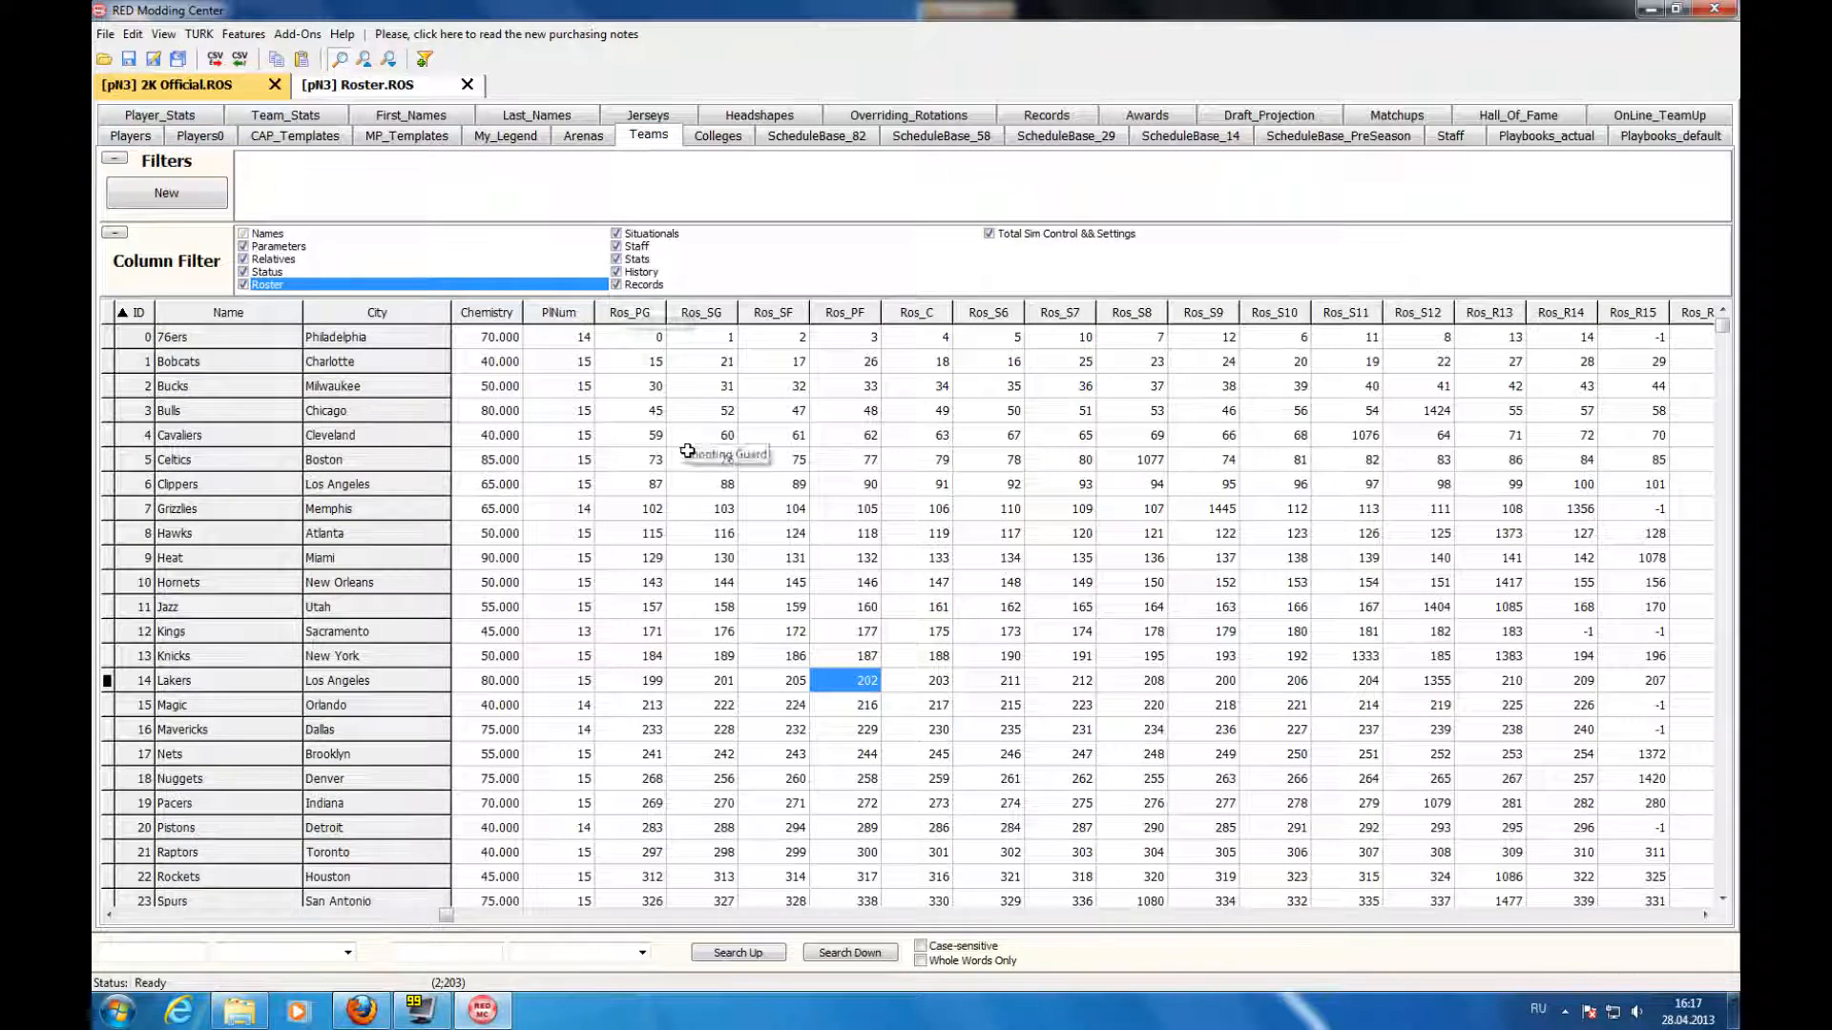
{"action": "left_click", "coordinate": [634, 459]}
{"action": "key", "text": "Left"}
{"action": "key", "text": "Left"}
{"action": "key", "text": "Left"}
{"action": "key", "text": "Left"}
{"action": "key", "text": "Left"}
{"action": "key", "text": "Left"}
{"action": "key", "text": "Left"}
{"action": "key", "text": "Left"}
{"action": "key", "text": "Left"}
{"action": "key", "text": "Left"}
{"action": "key", "text": "Left"}
{"action": "key", "text": "Left"}
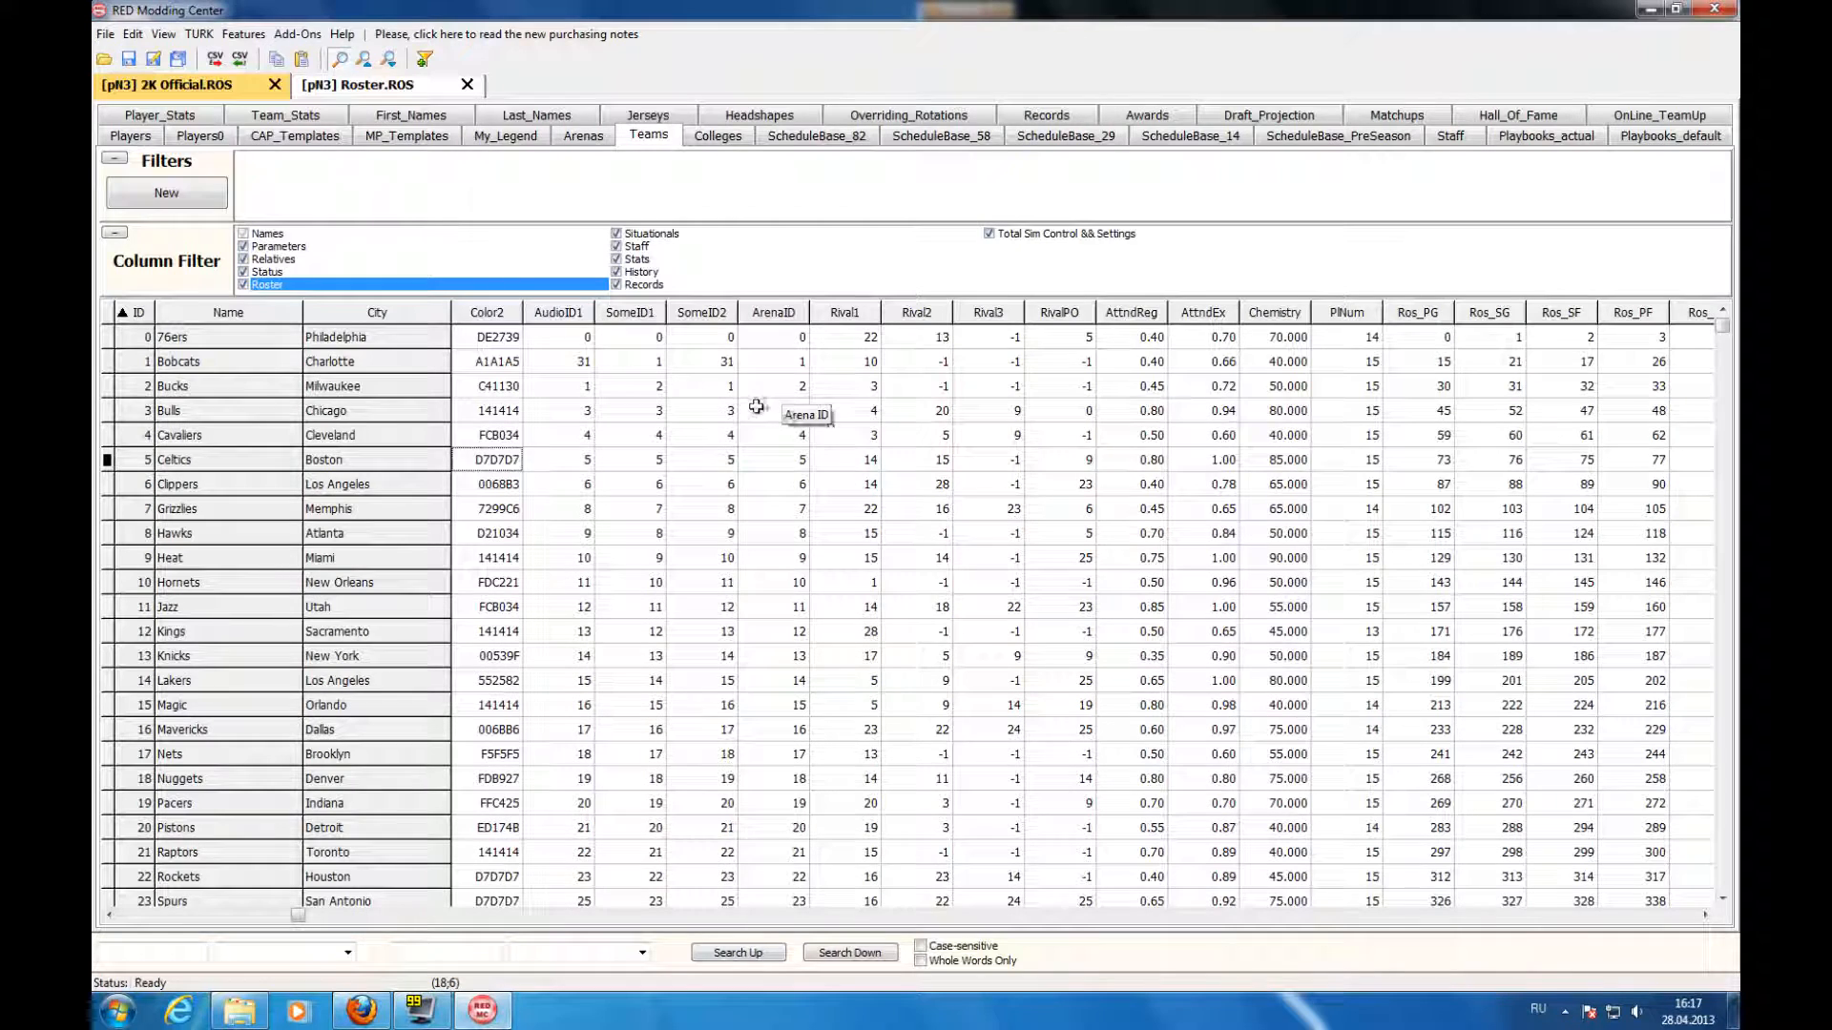
{"action": "left_click", "coordinate": [769, 633]}
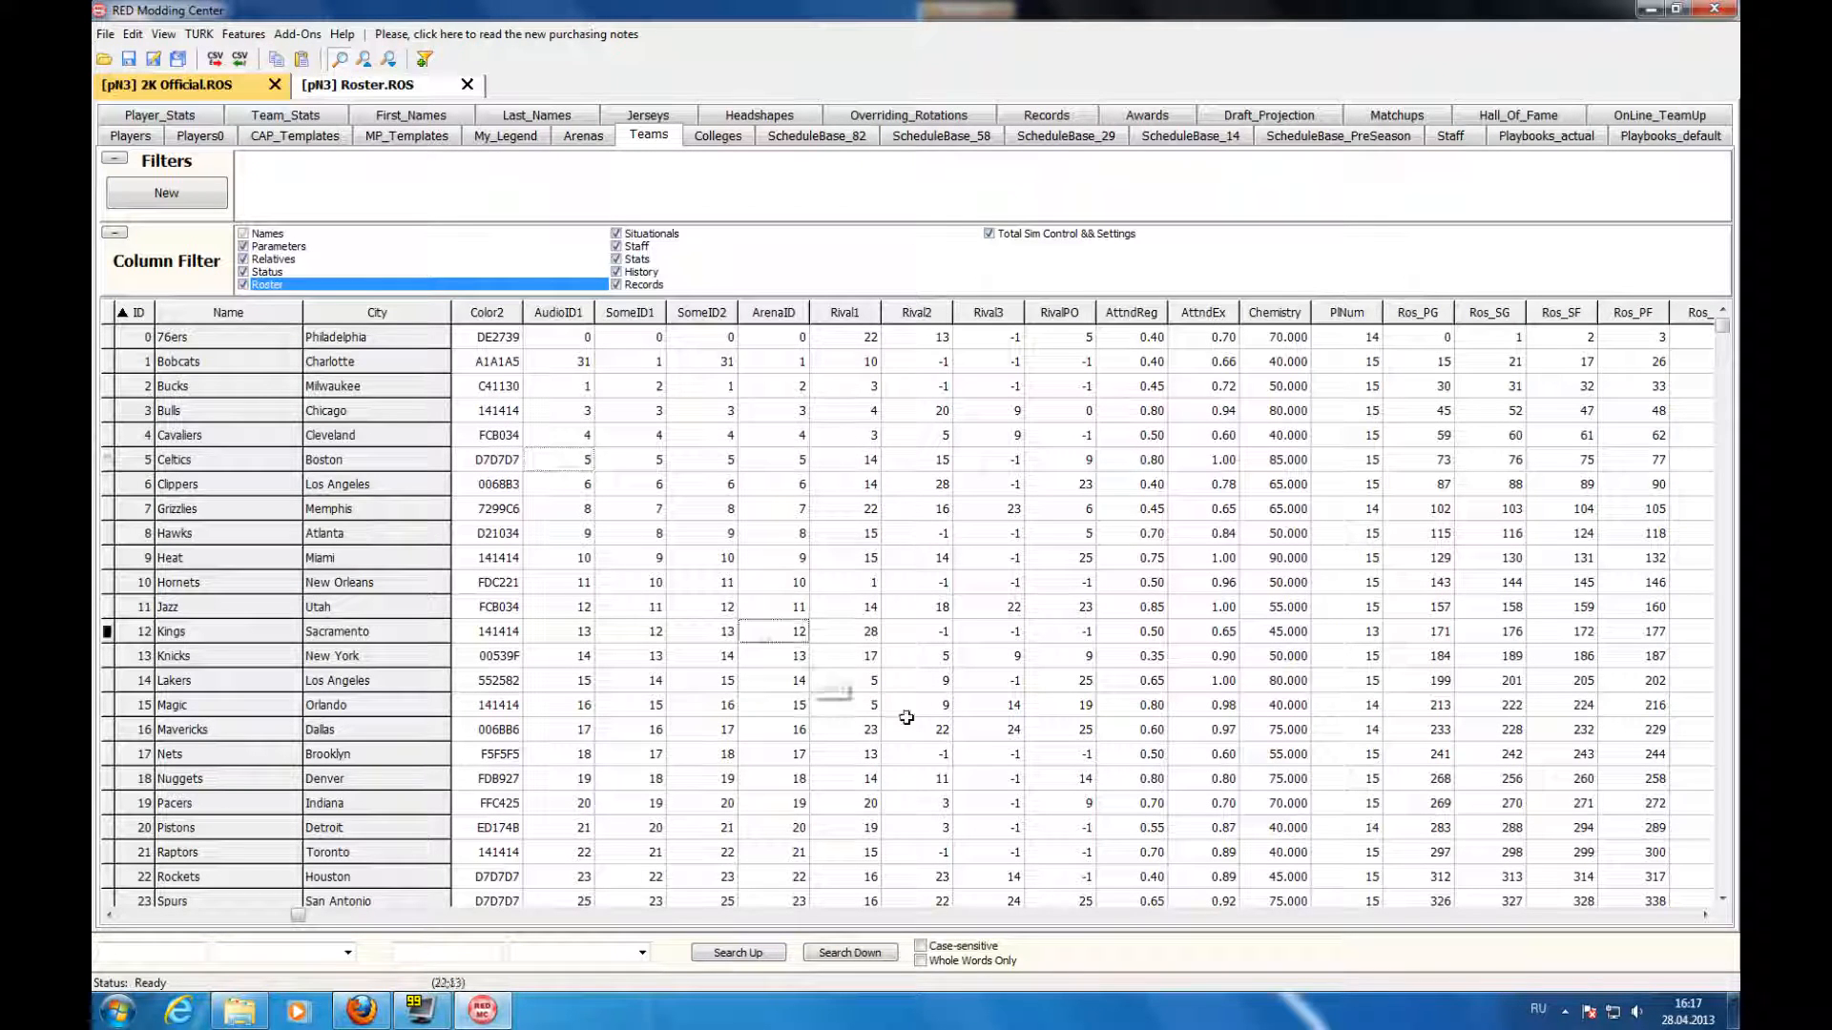
{"action": "left_click", "coordinate": [787, 758]}
{"action": "right_click", "coordinate": [788, 757]}
{"action": "left_click", "coordinate": [828, 771]}
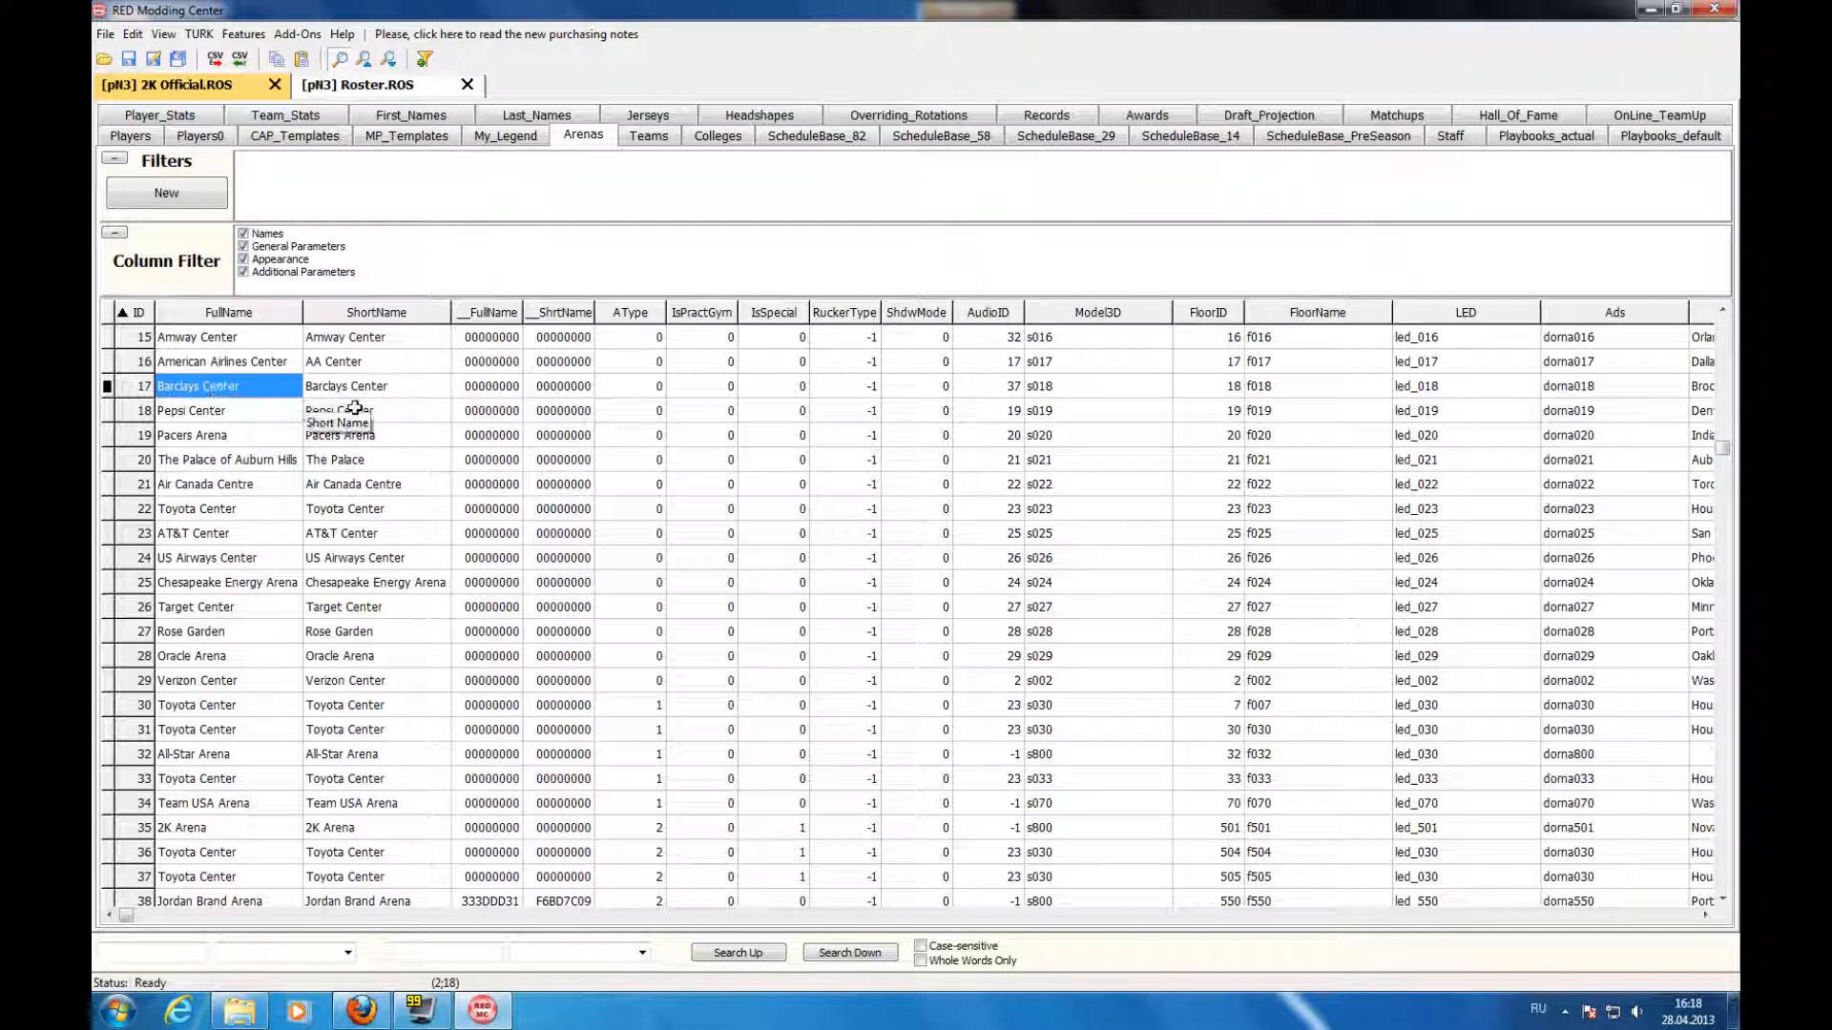
{"action": "left_click", "coordinate": [772, 385]}
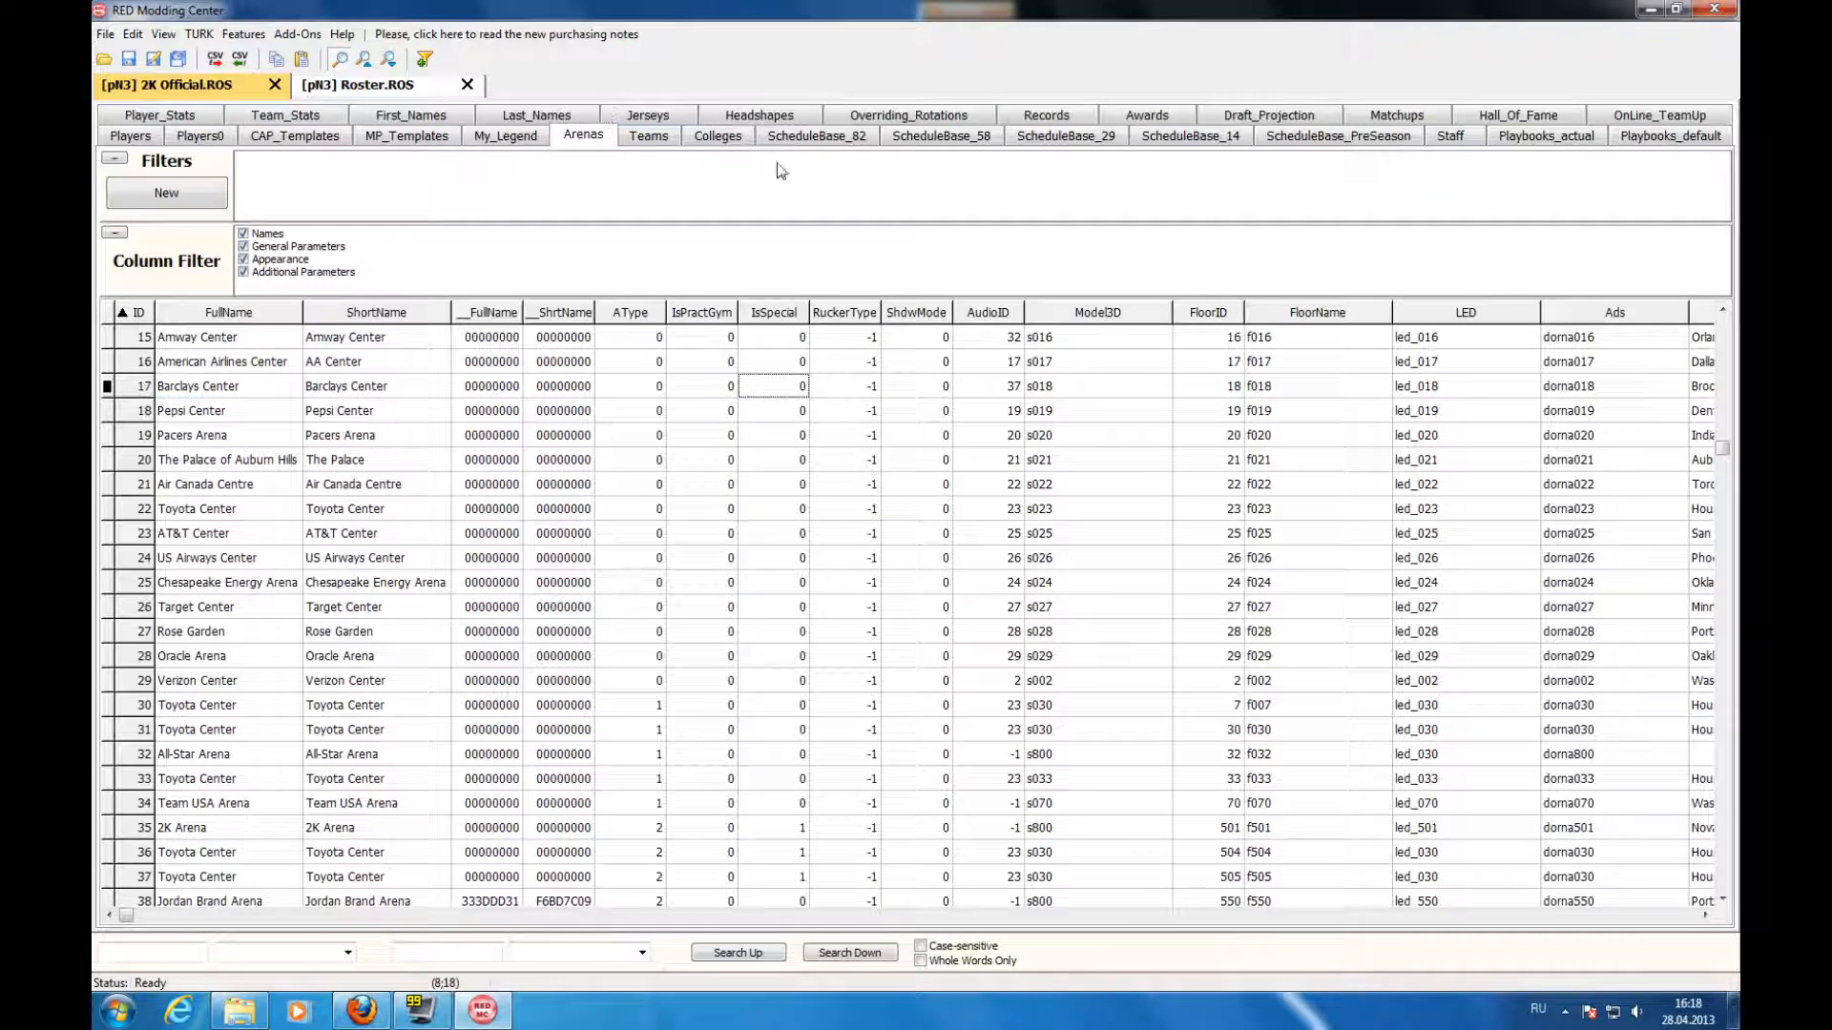
- Show the Status columns of the Players table and follow the TeamID1 link of player ID 299 to the team's record
{"action": "left_click", "coordinate": [131, 136]}
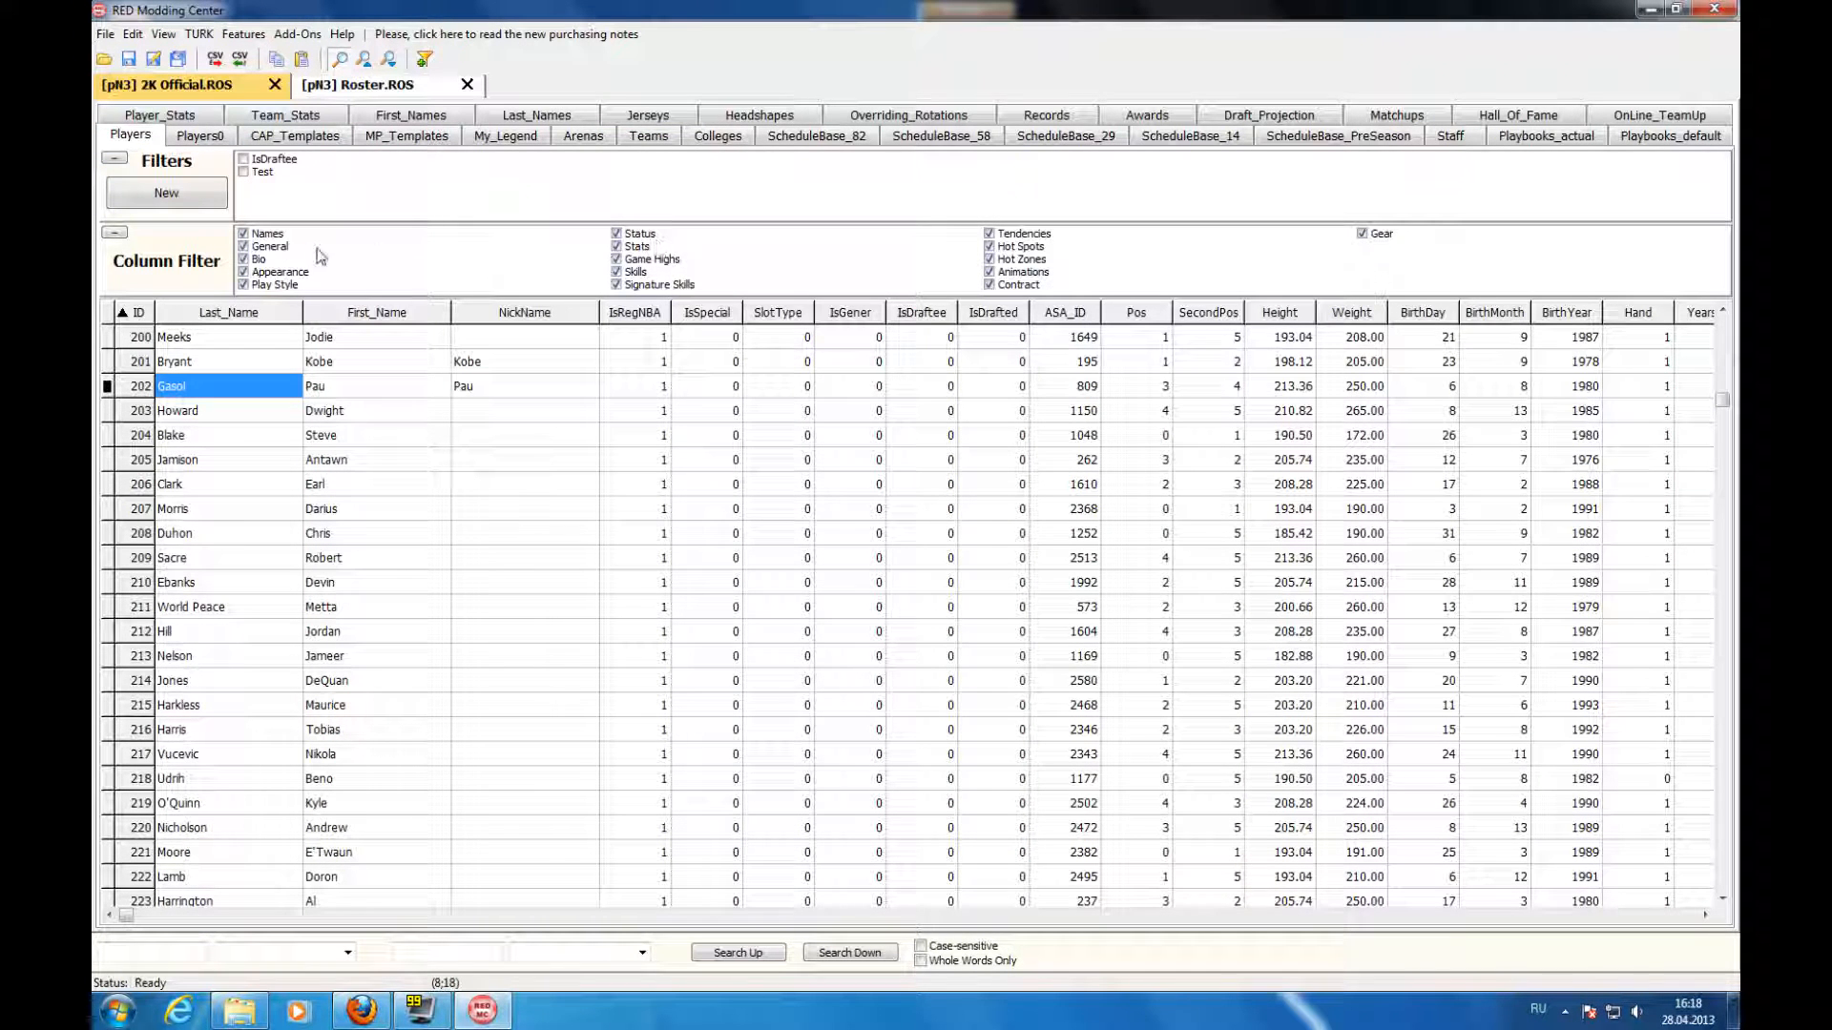
{"action": "left_click", "coordinate": [706, 235]}
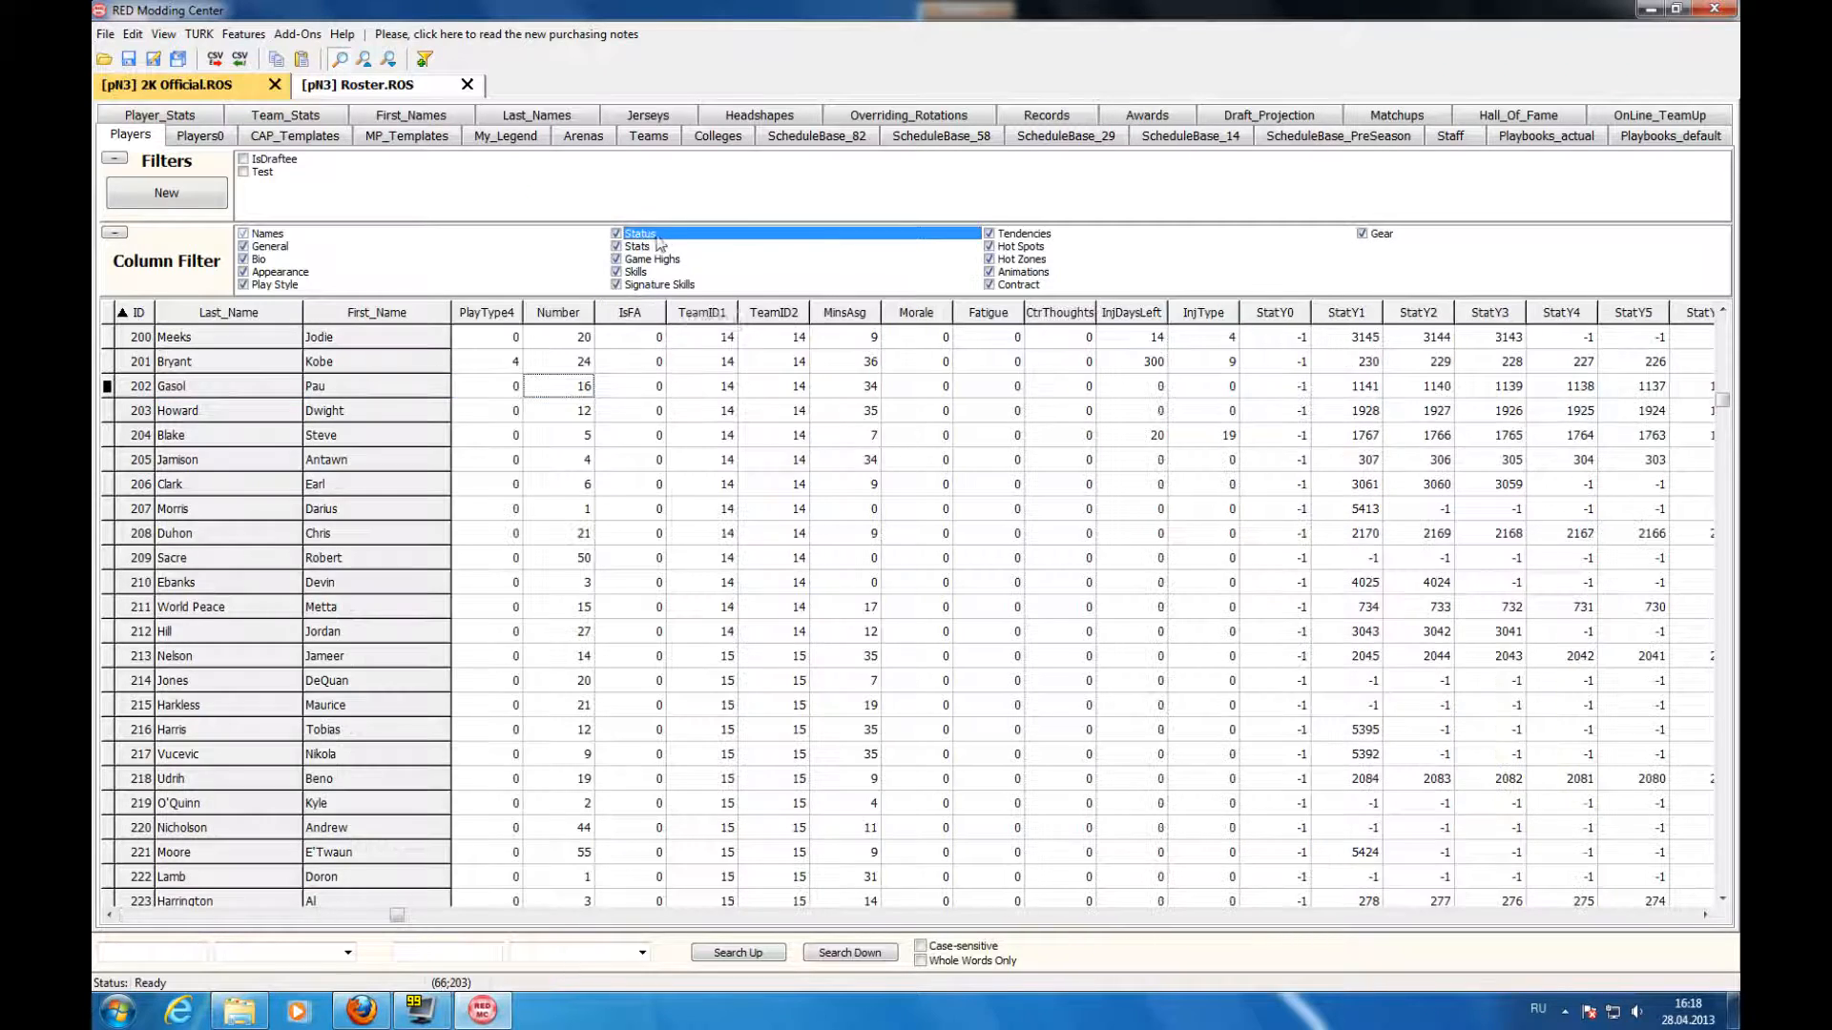
{"action": "left_click", "coordinate": [788, 530]}
{"action": "key", "text": "Page_Down"}
{"action": "key", "text": "Page_Down"}
{"action": "key", "text": "Page_Down"}
{"action": "key", "text": "Page_Down"}
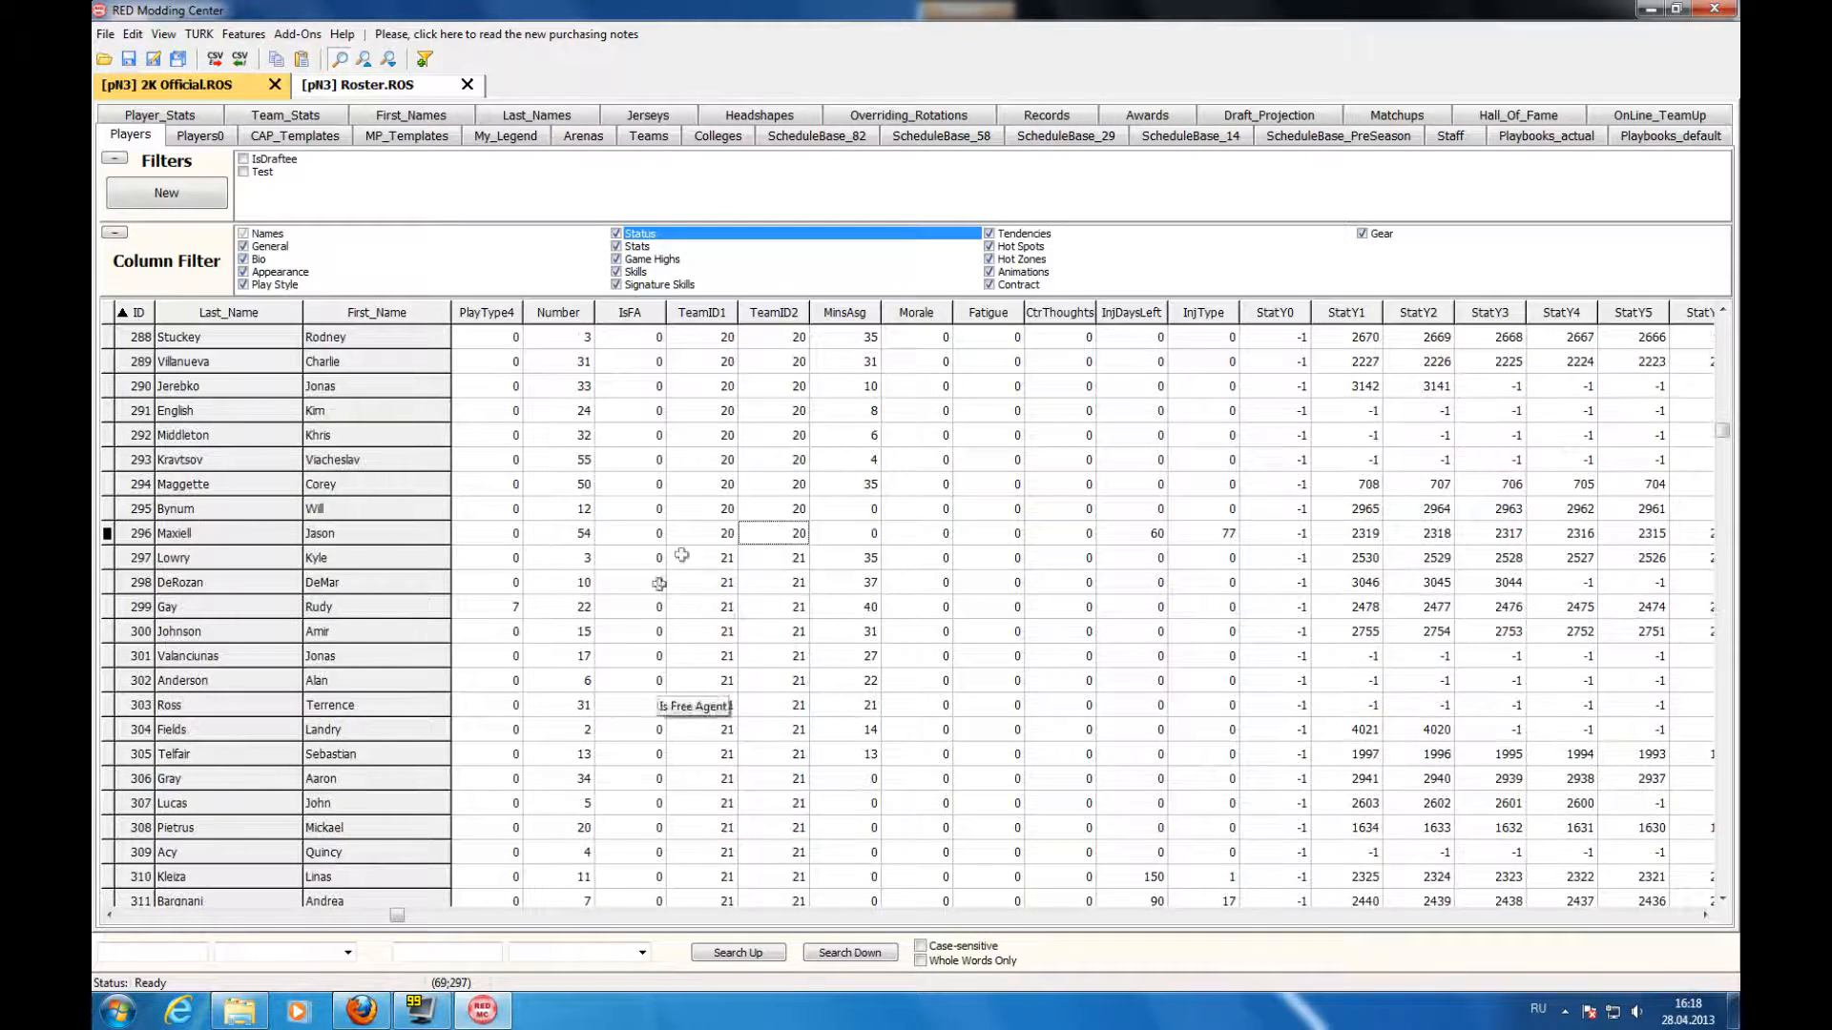
{"action": "left_click", "coordinate": [686, 616]}
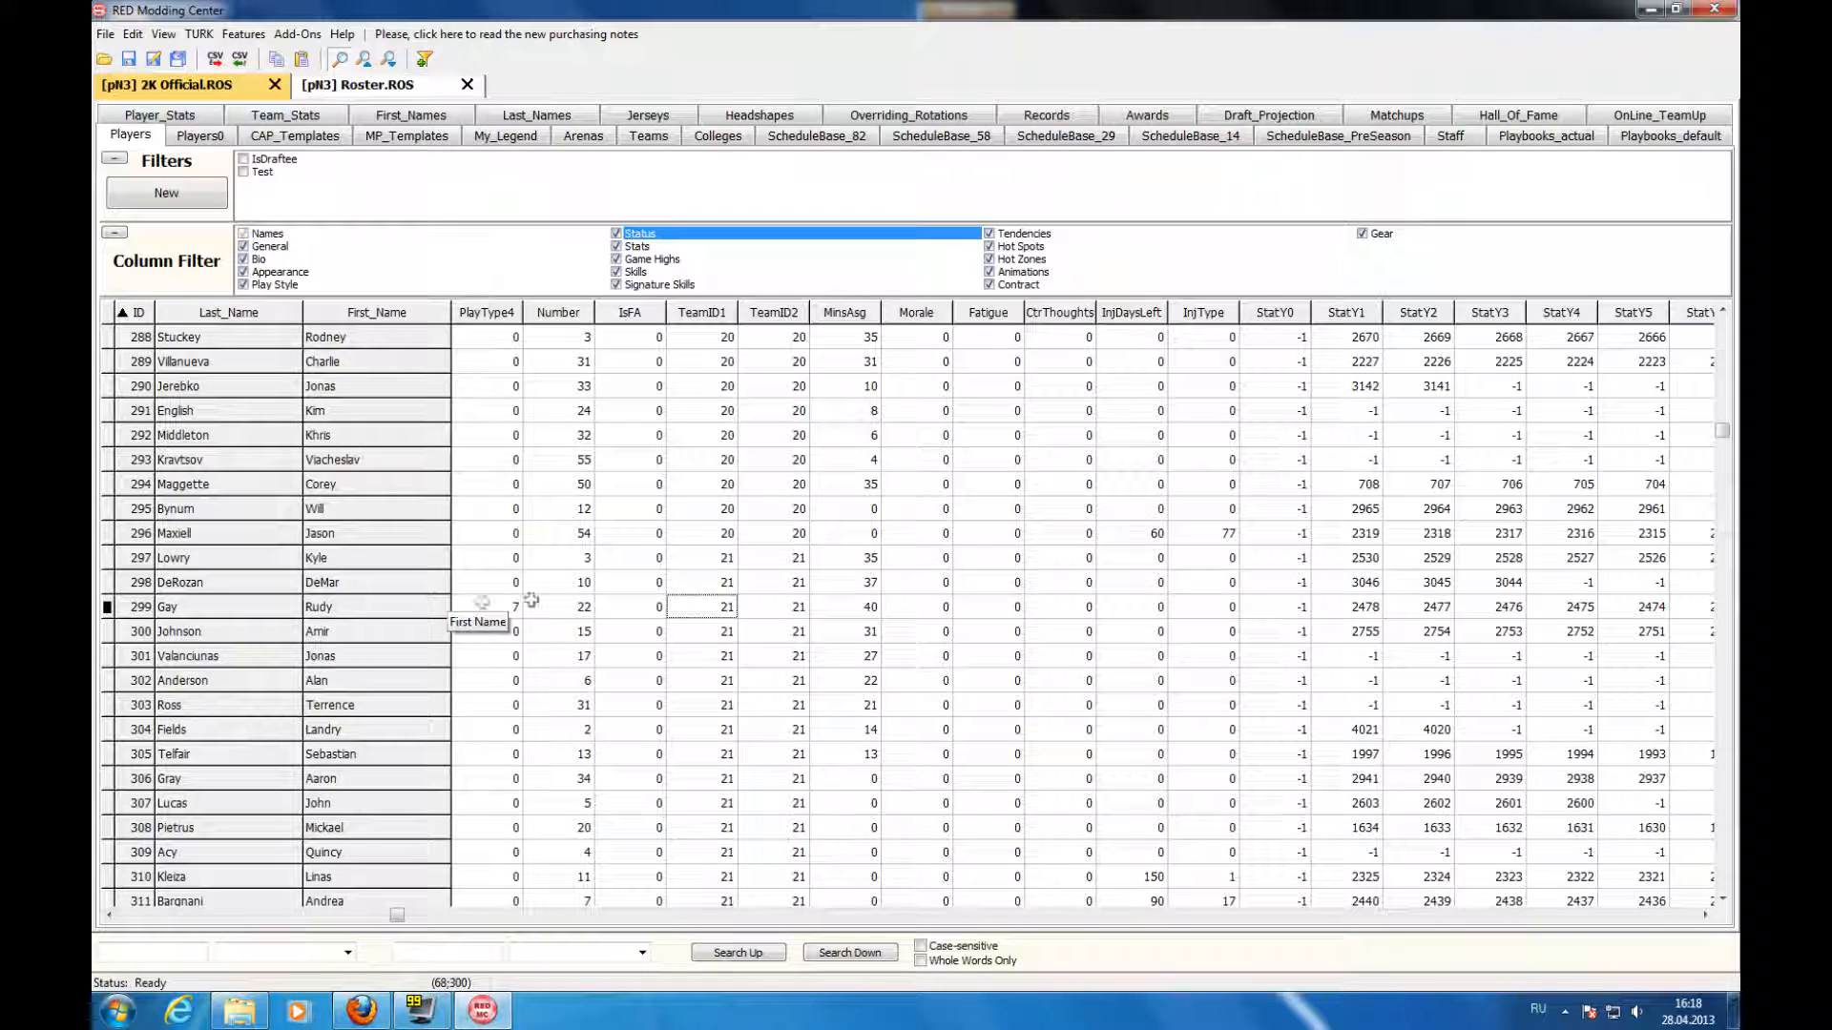
{"action": "double_click", "coordinate": [715, 611]}
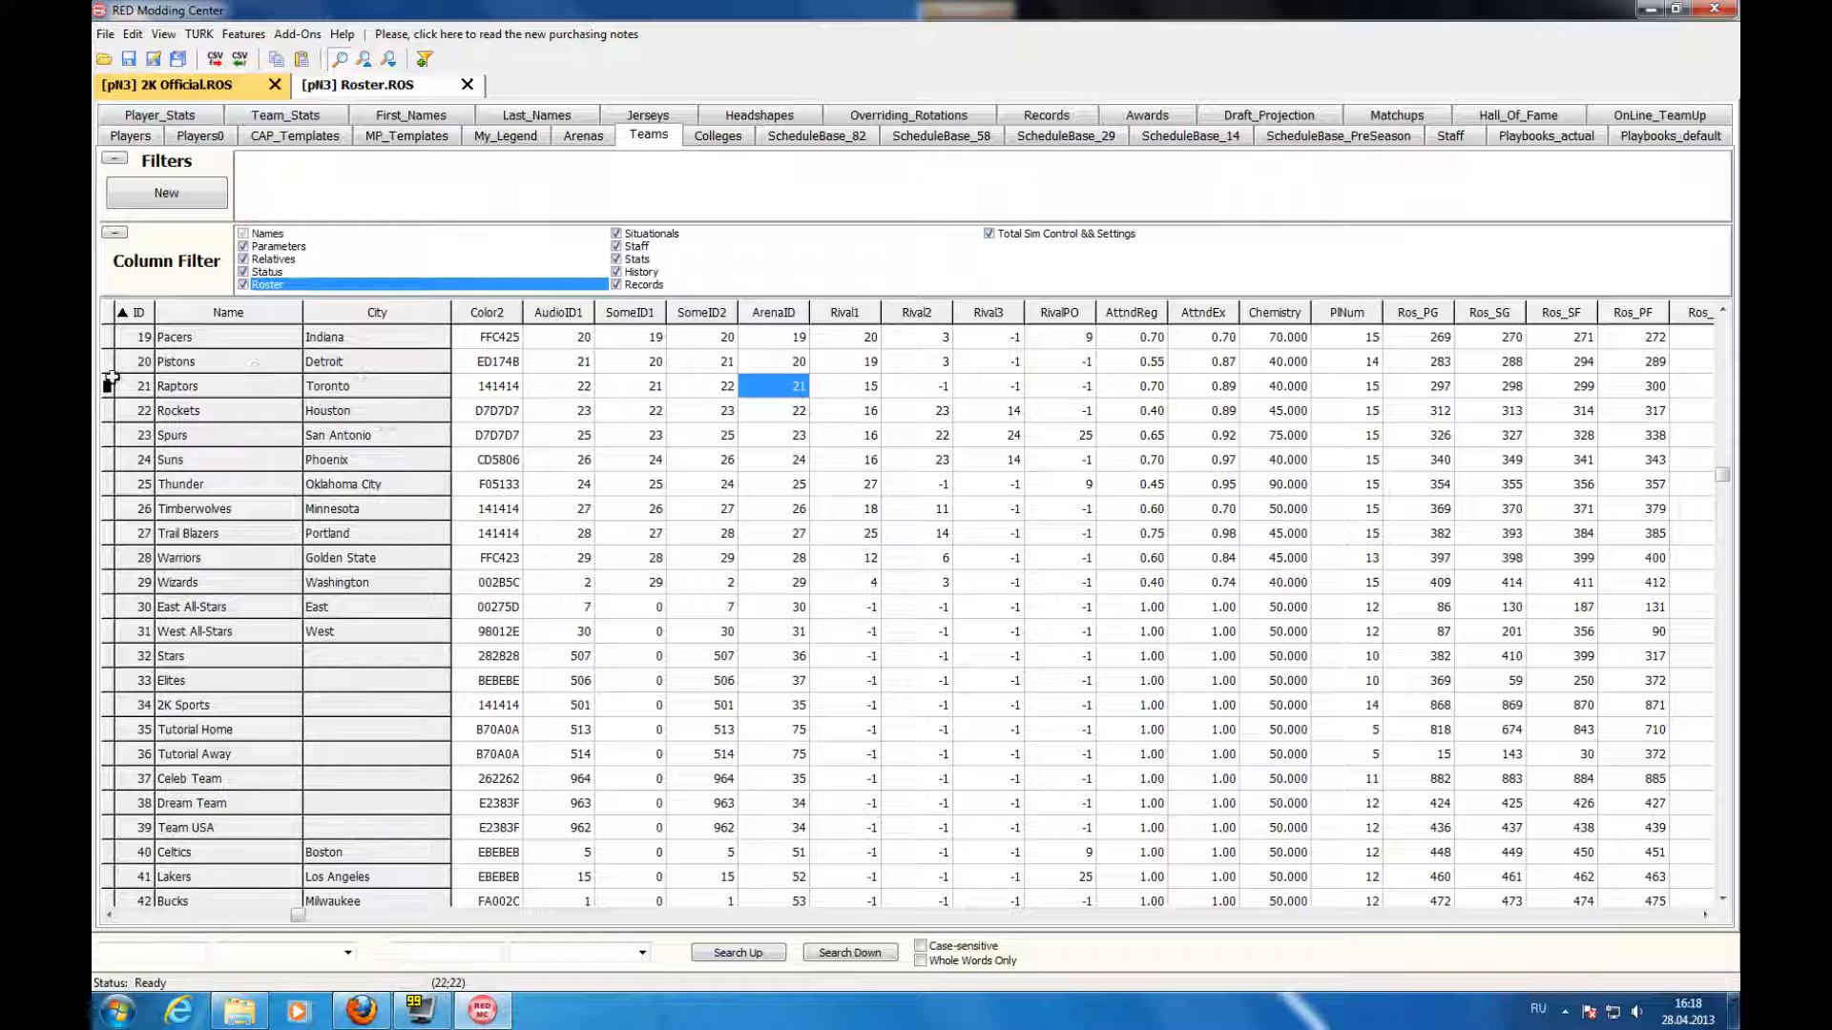
- Examine the Raptors' and Rockets' roster cells in the Teams table and view the Dynamic Linkage and Go Back commands without running them
{"action": "left_click", "coordinate": [758, 391]}
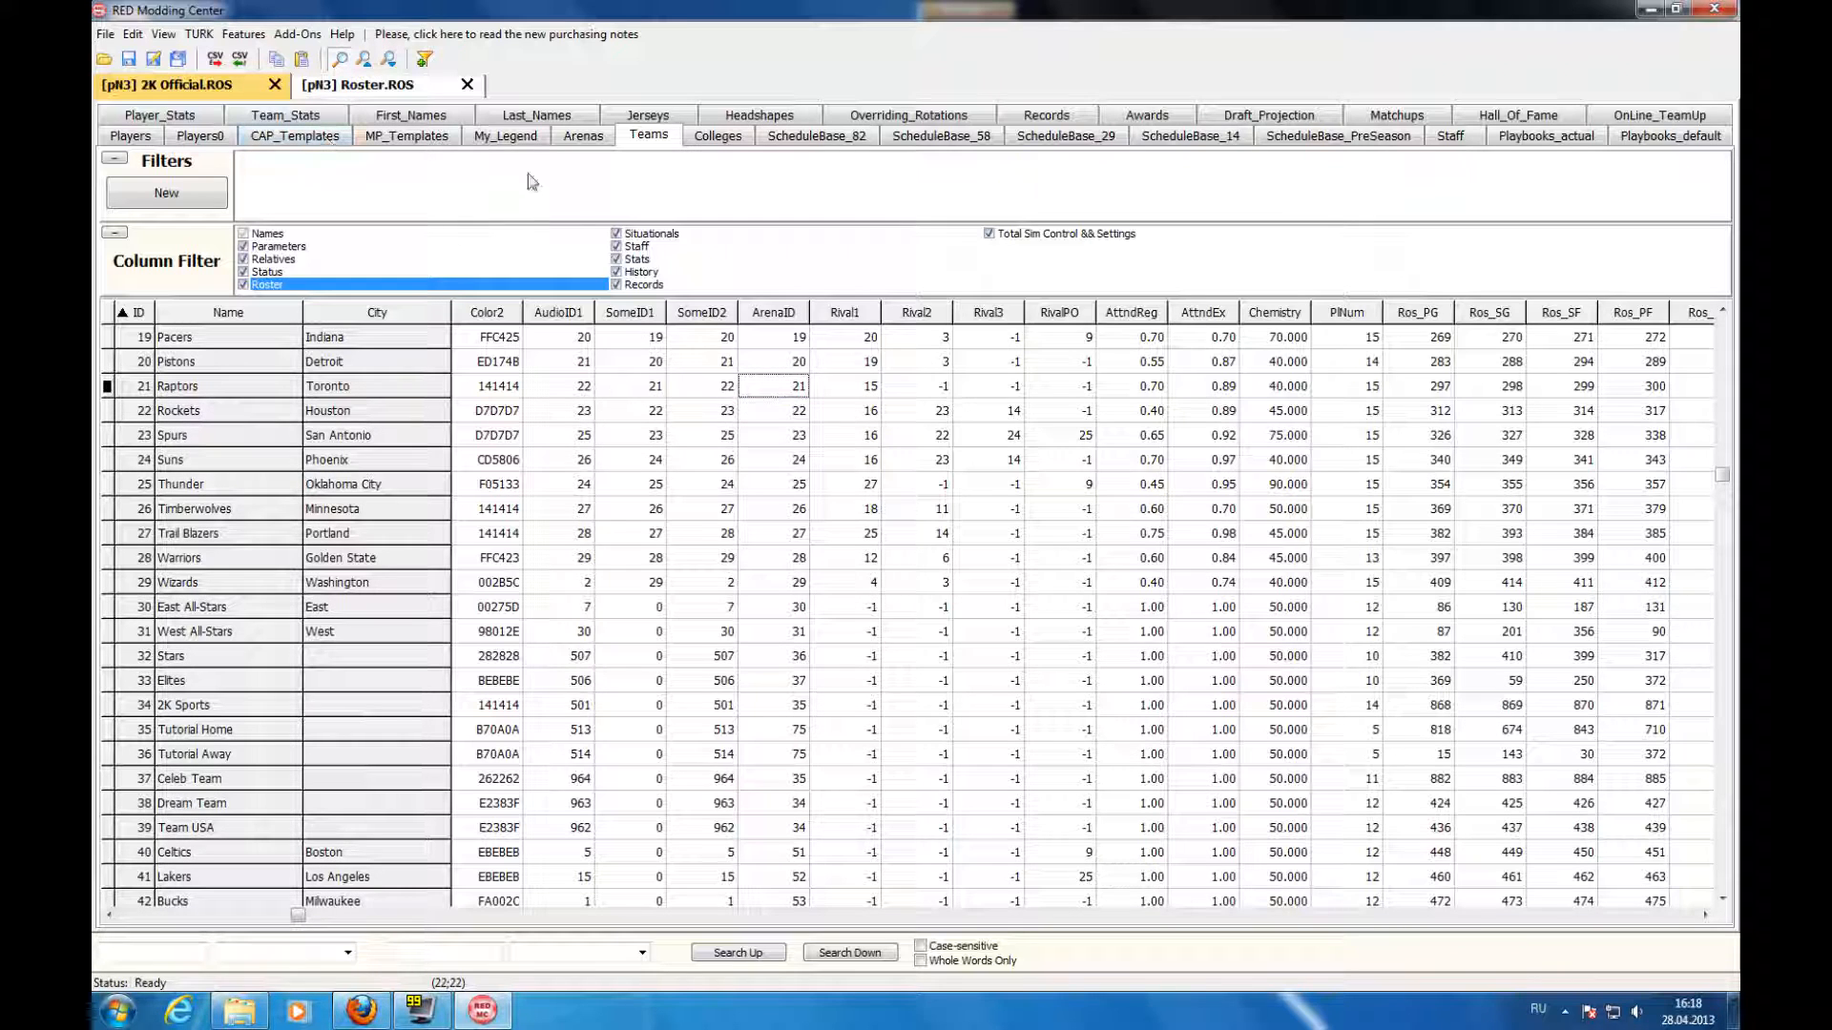
{"action": "left_click", "coordinate": [1299, 393]}
{"action": "key", "text": "Right"}
{"action": "key", "text": "Right"}
{"action": "key", "text": "Right"}
{"action": "key", "text": "Right"}
{"action": "key", "text": "Right"}
{"action": "key", "text": "Right"}
{"action": "key", "text": "Right"}
{"action": "key", "text": "Right"}
{"action": "key", "text": "Right"}
{"action": "key", "text": "Right"}
{"action": "key", "text": "Right"}
{"action": "key", "text": "Right"}
{"action": "key", "text": "Right"}
{"action": "key", "text": "Right"}
{"action": "left_click", "coordinate": [1192, 413]}
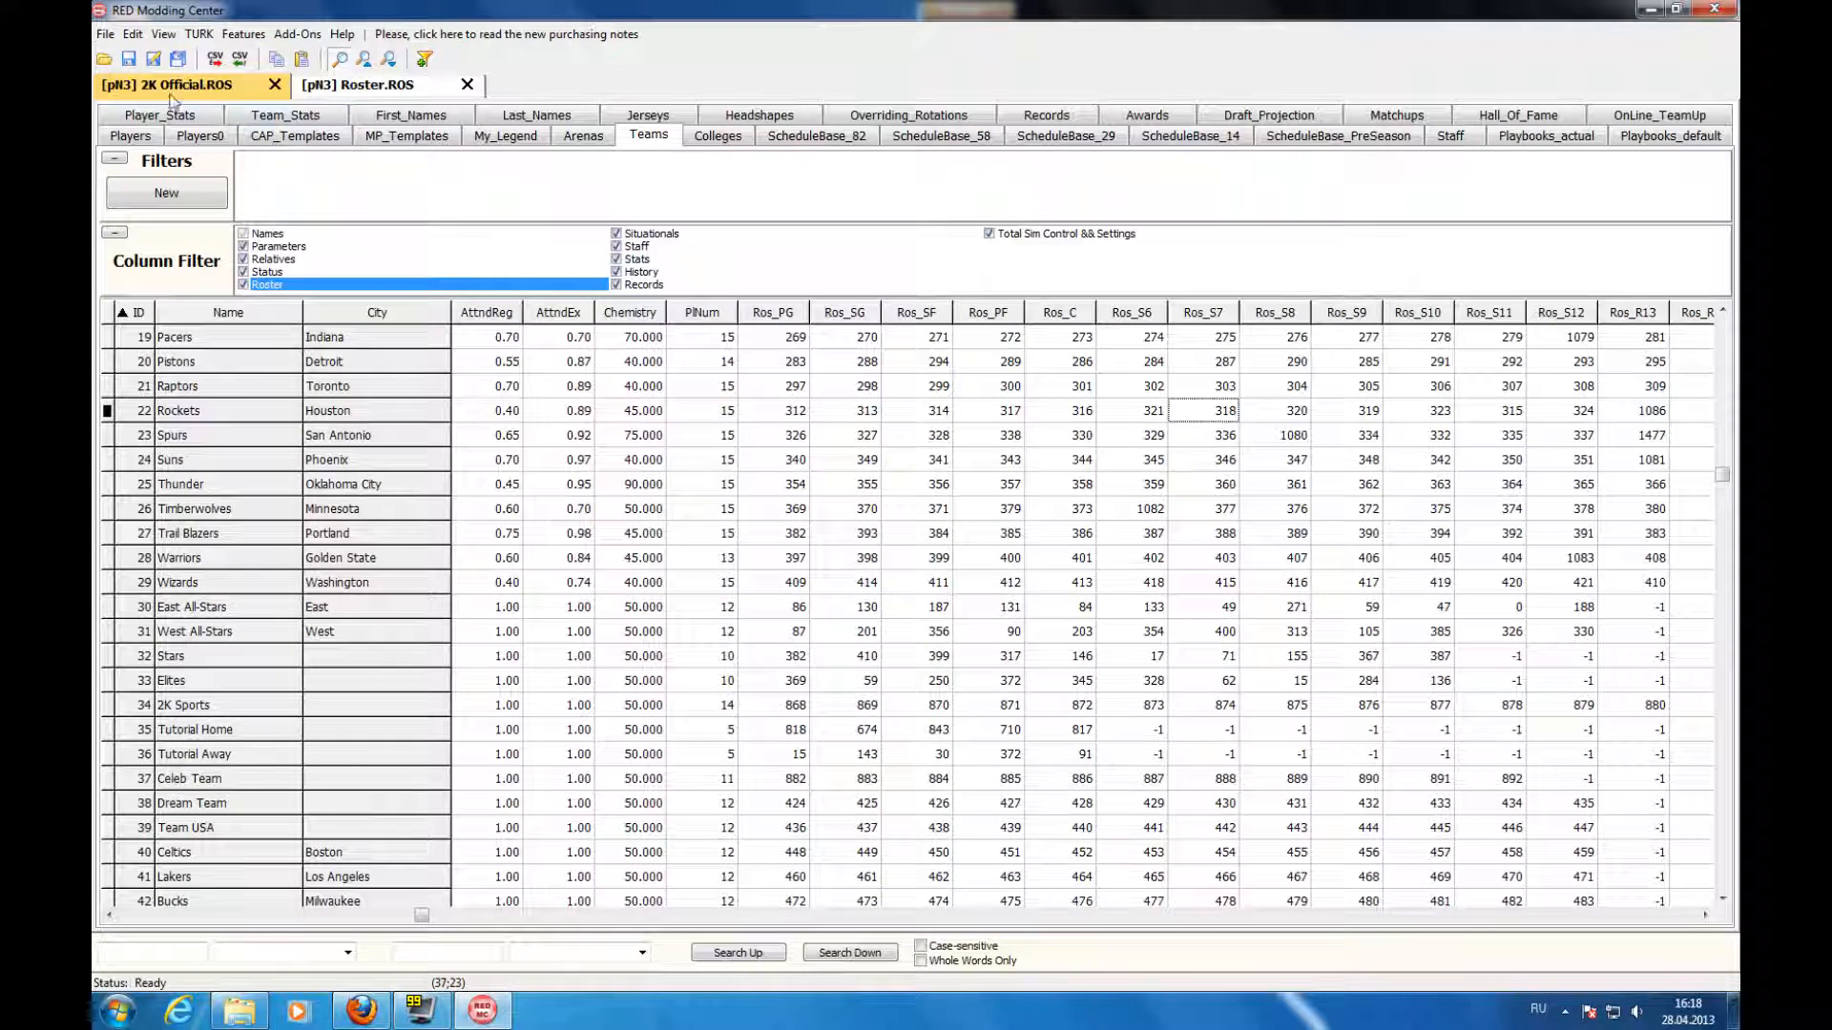
{"action": "left_click", "coordinate": [133, 34]}
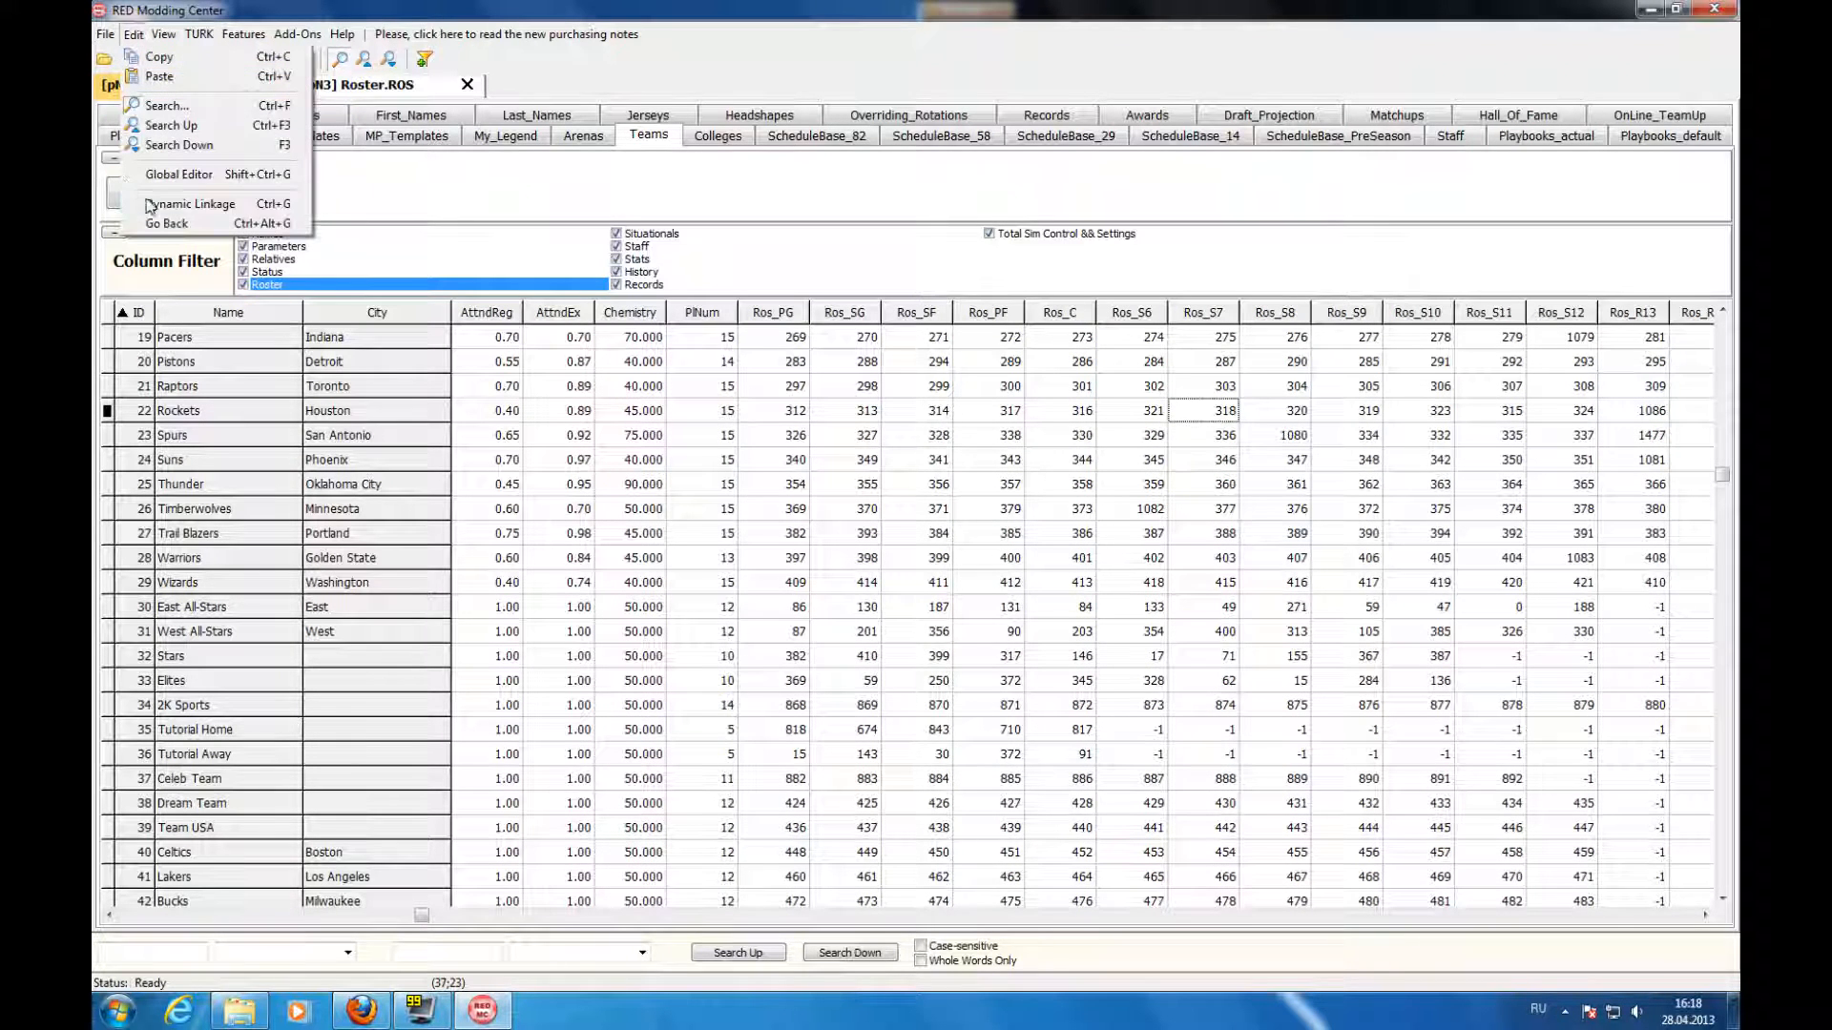
{"action": "left_click", "coordinate": [299, 227]}
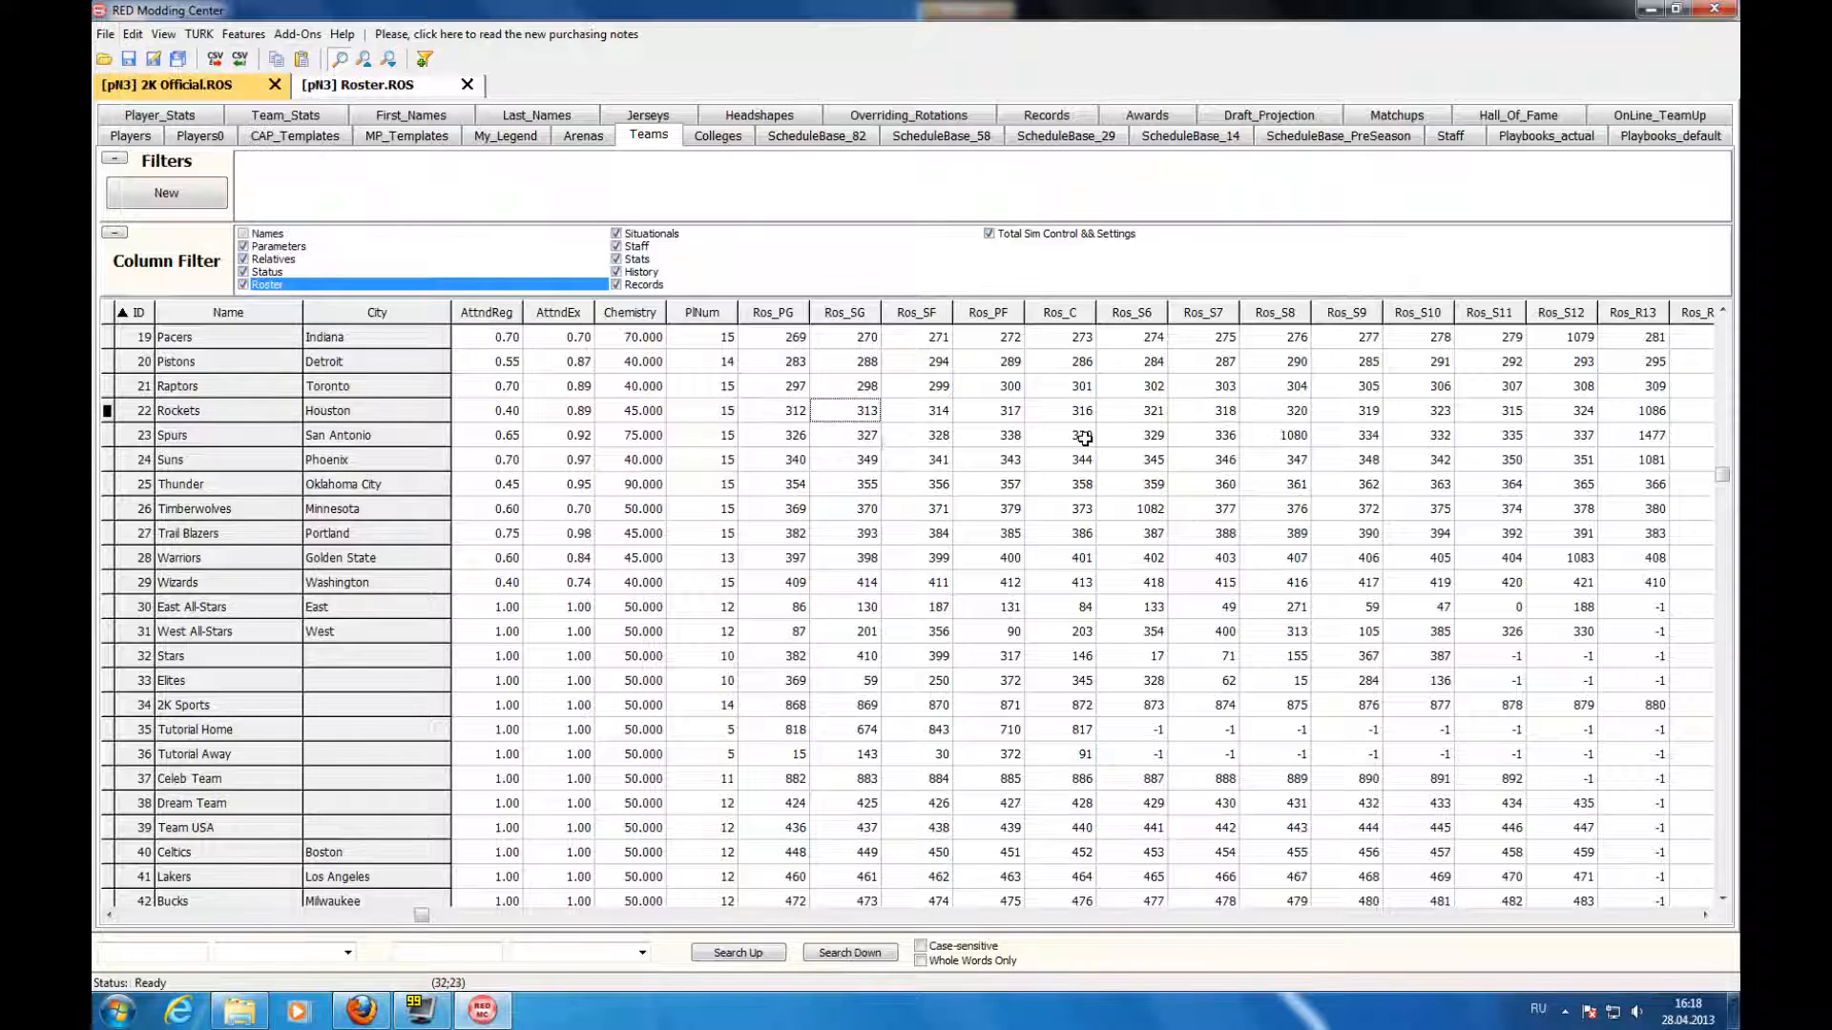
- Inspect the roster cells of the first teams and follow the Bulls' Ros_PF link to the player's record
{"action": "scroll", "coordinate": [1077, 444], "scroll_direction": "up", "scroll_amount": 17}
{"action": "scroll", "coordinate": [1066, 448], "scroll_direction": "down", "scroll_amount": 4}
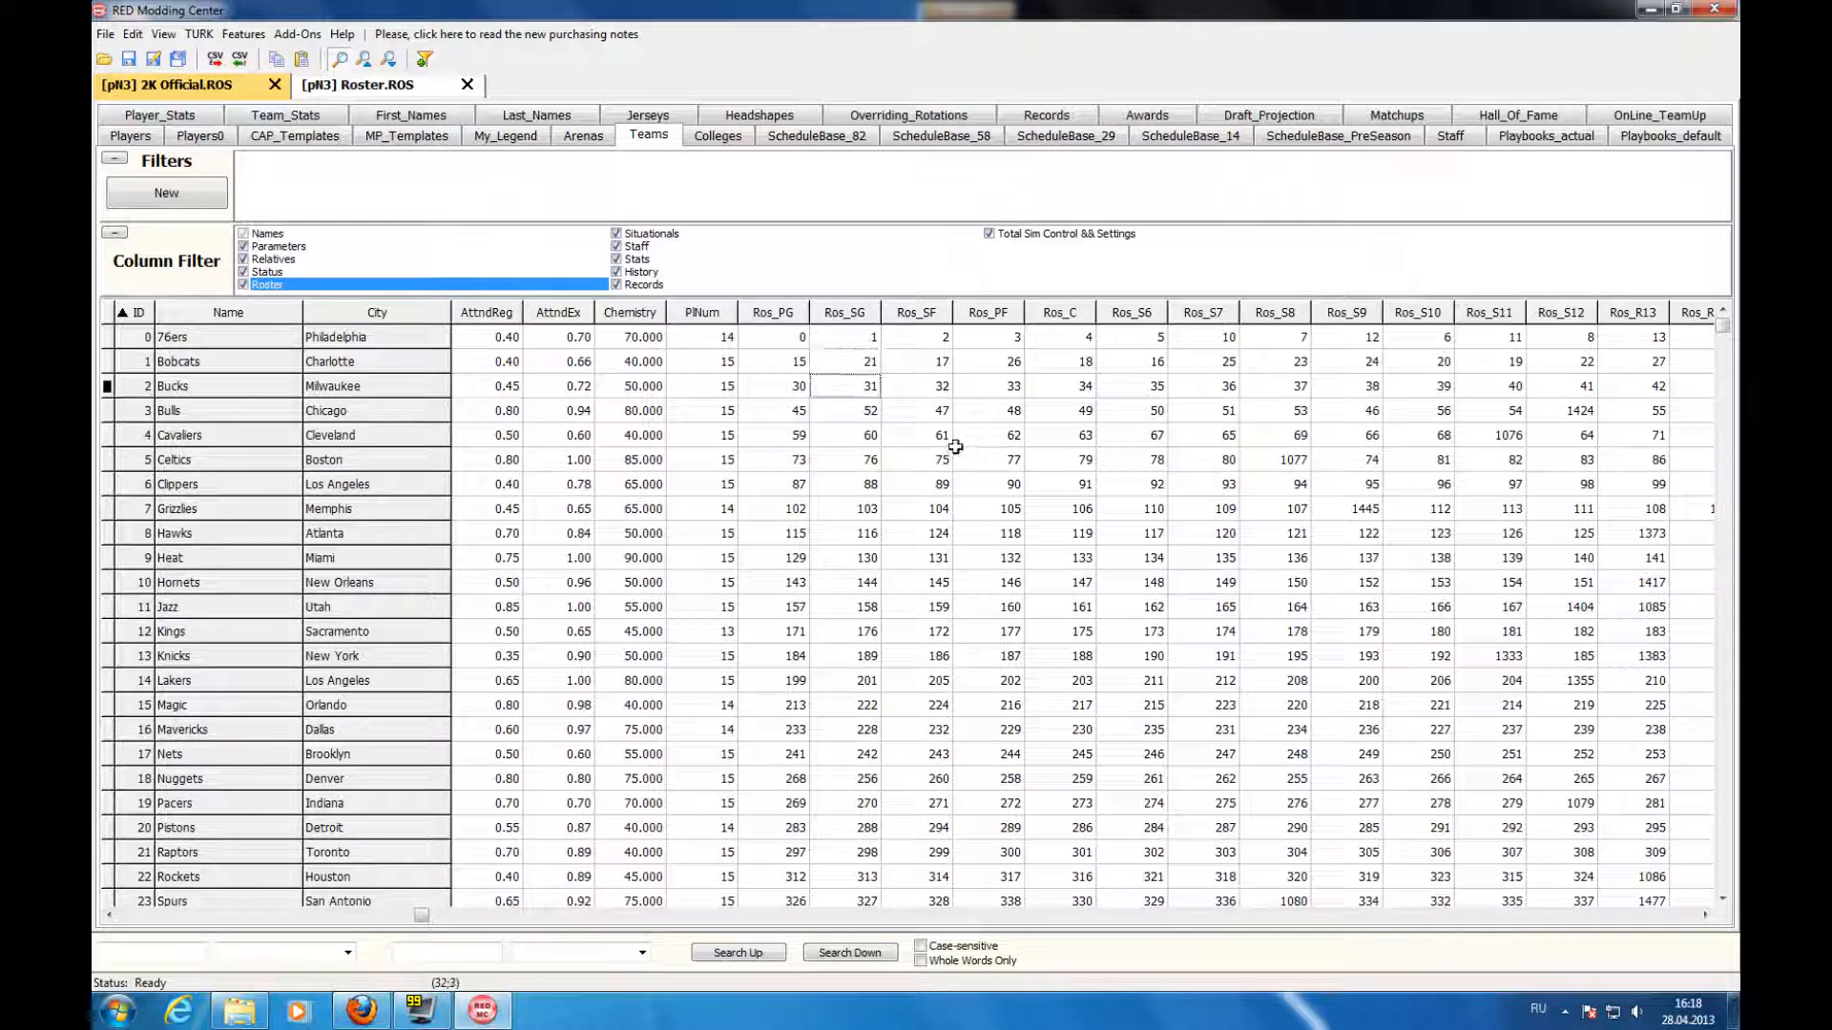
{"action": "left_click", "coordinate": [992, 460]}
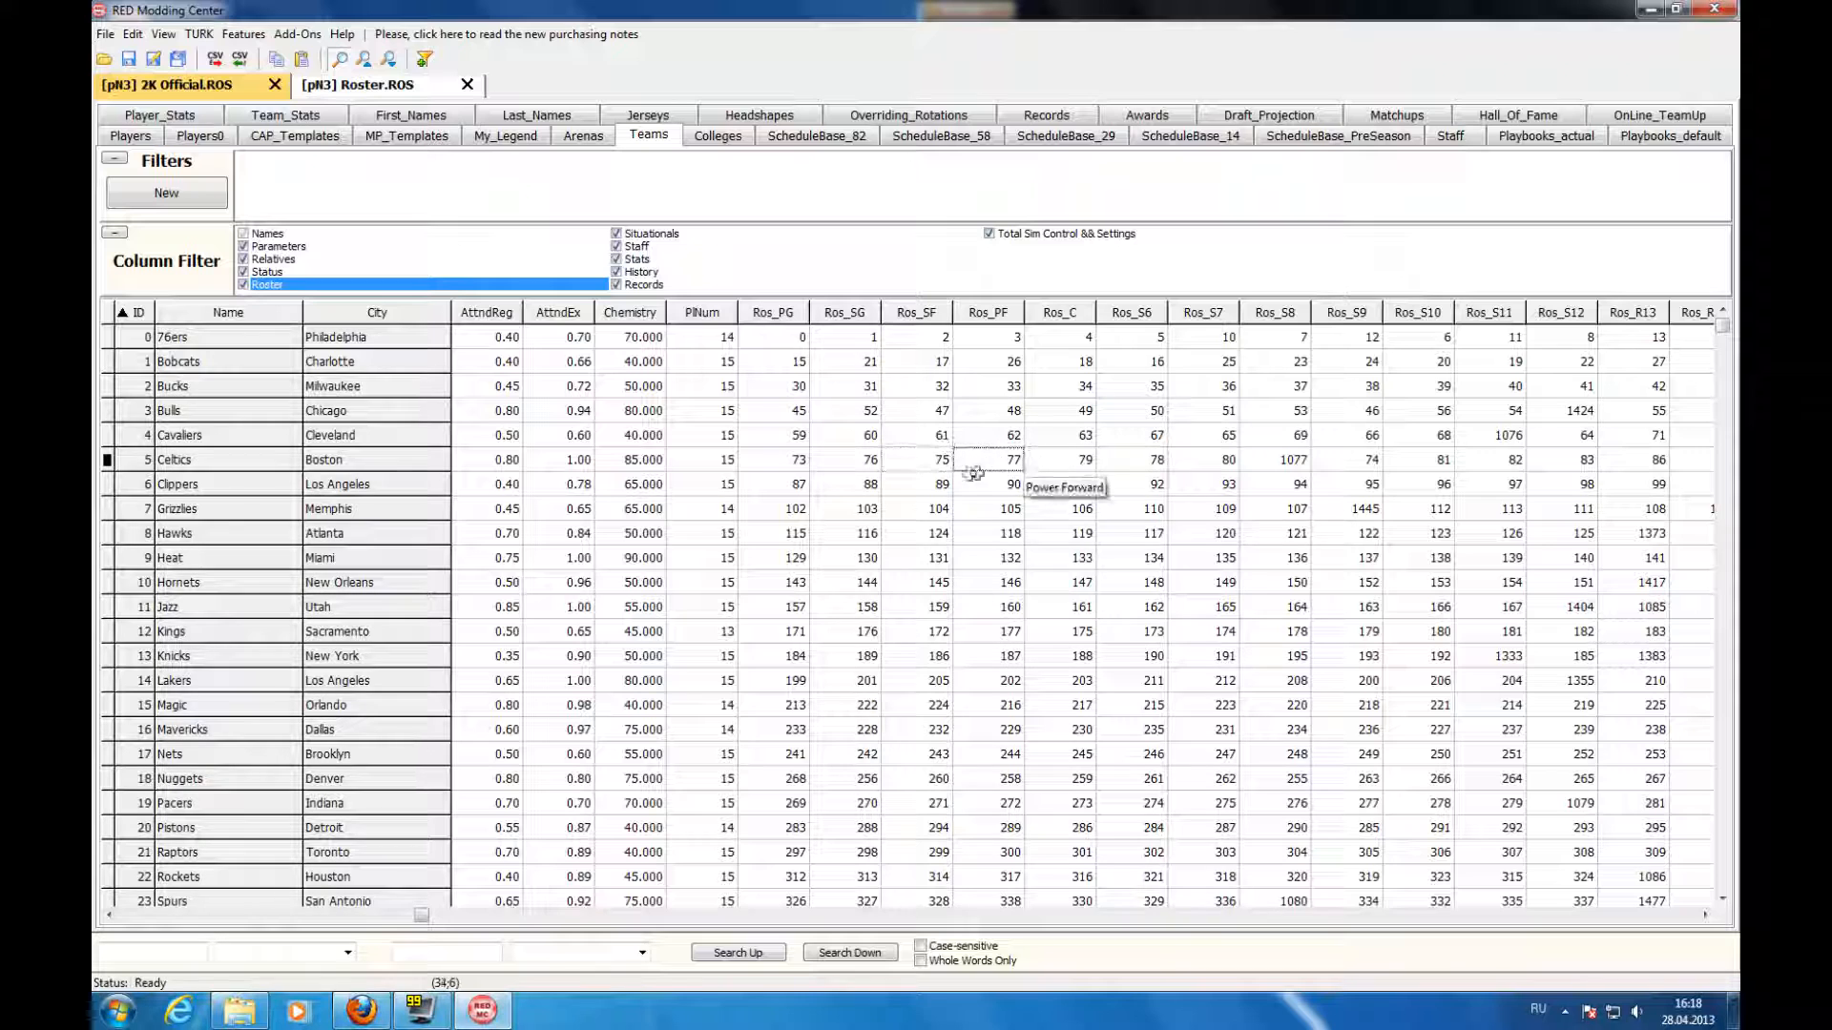
{"action": "left_click", "coordinate": [1083, 466]}
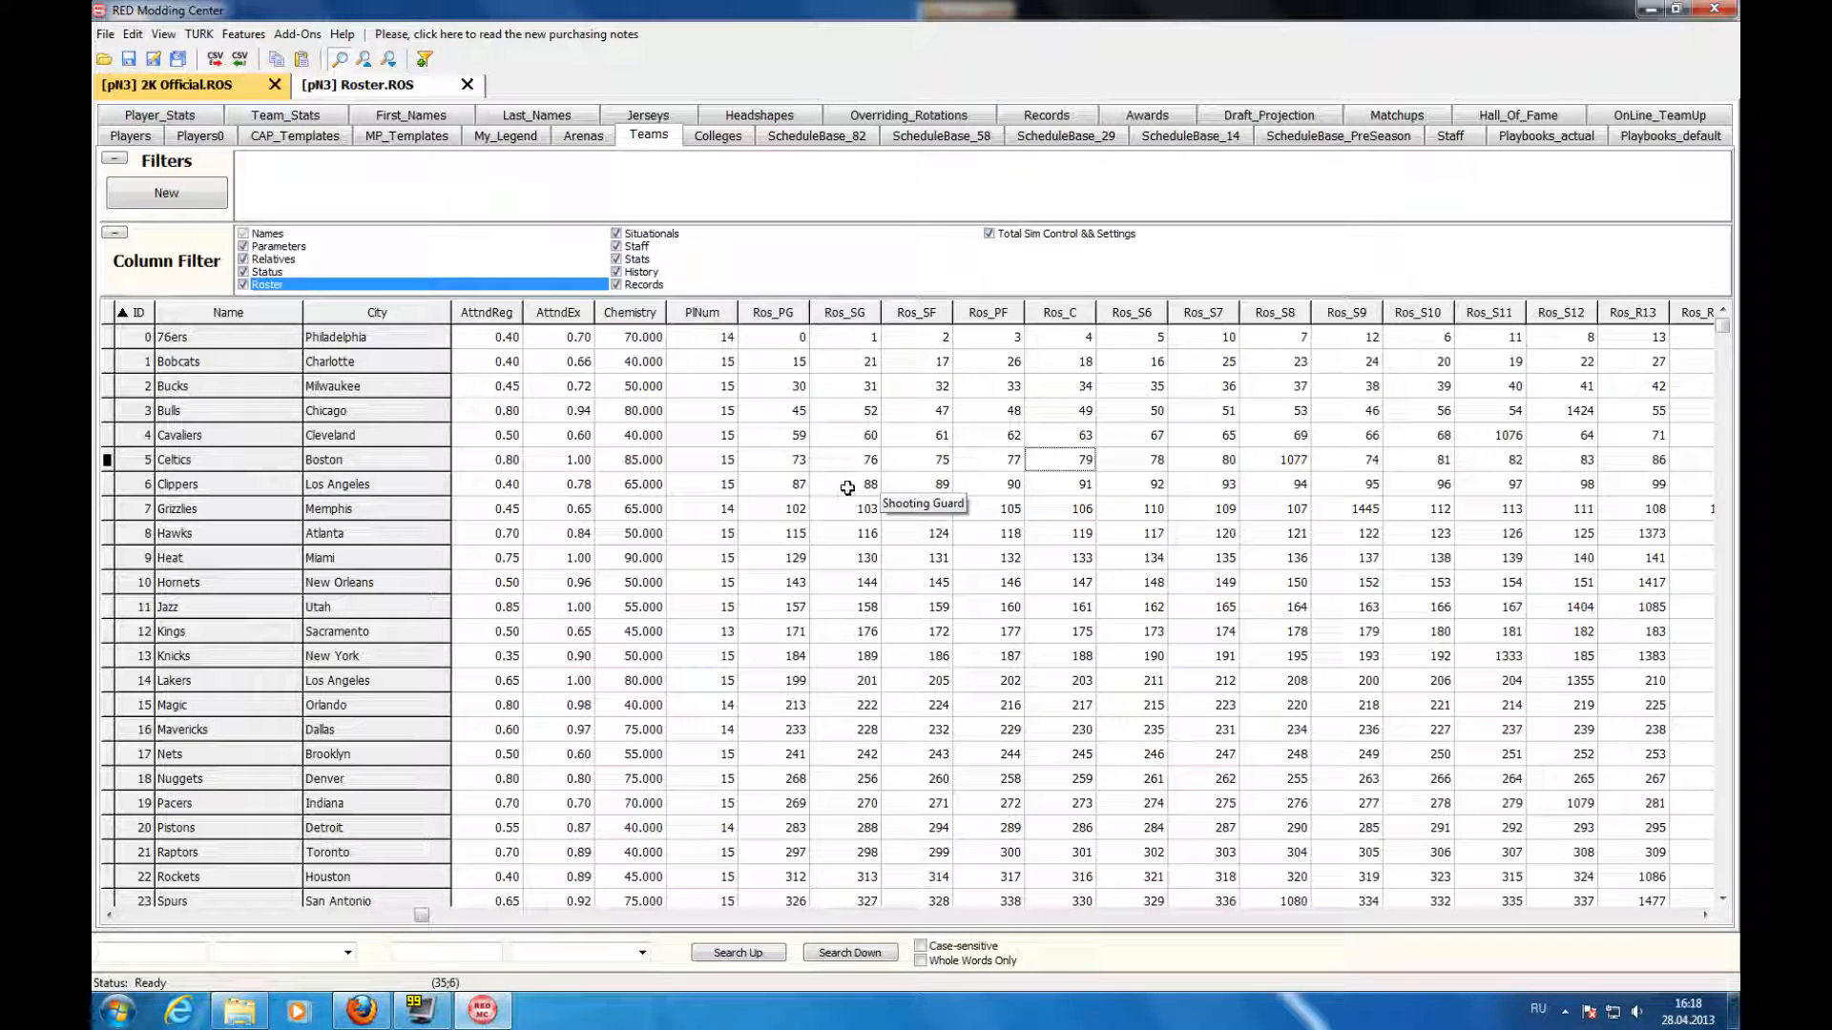
{"action": "left_click", "coordinate": [989, 484]}
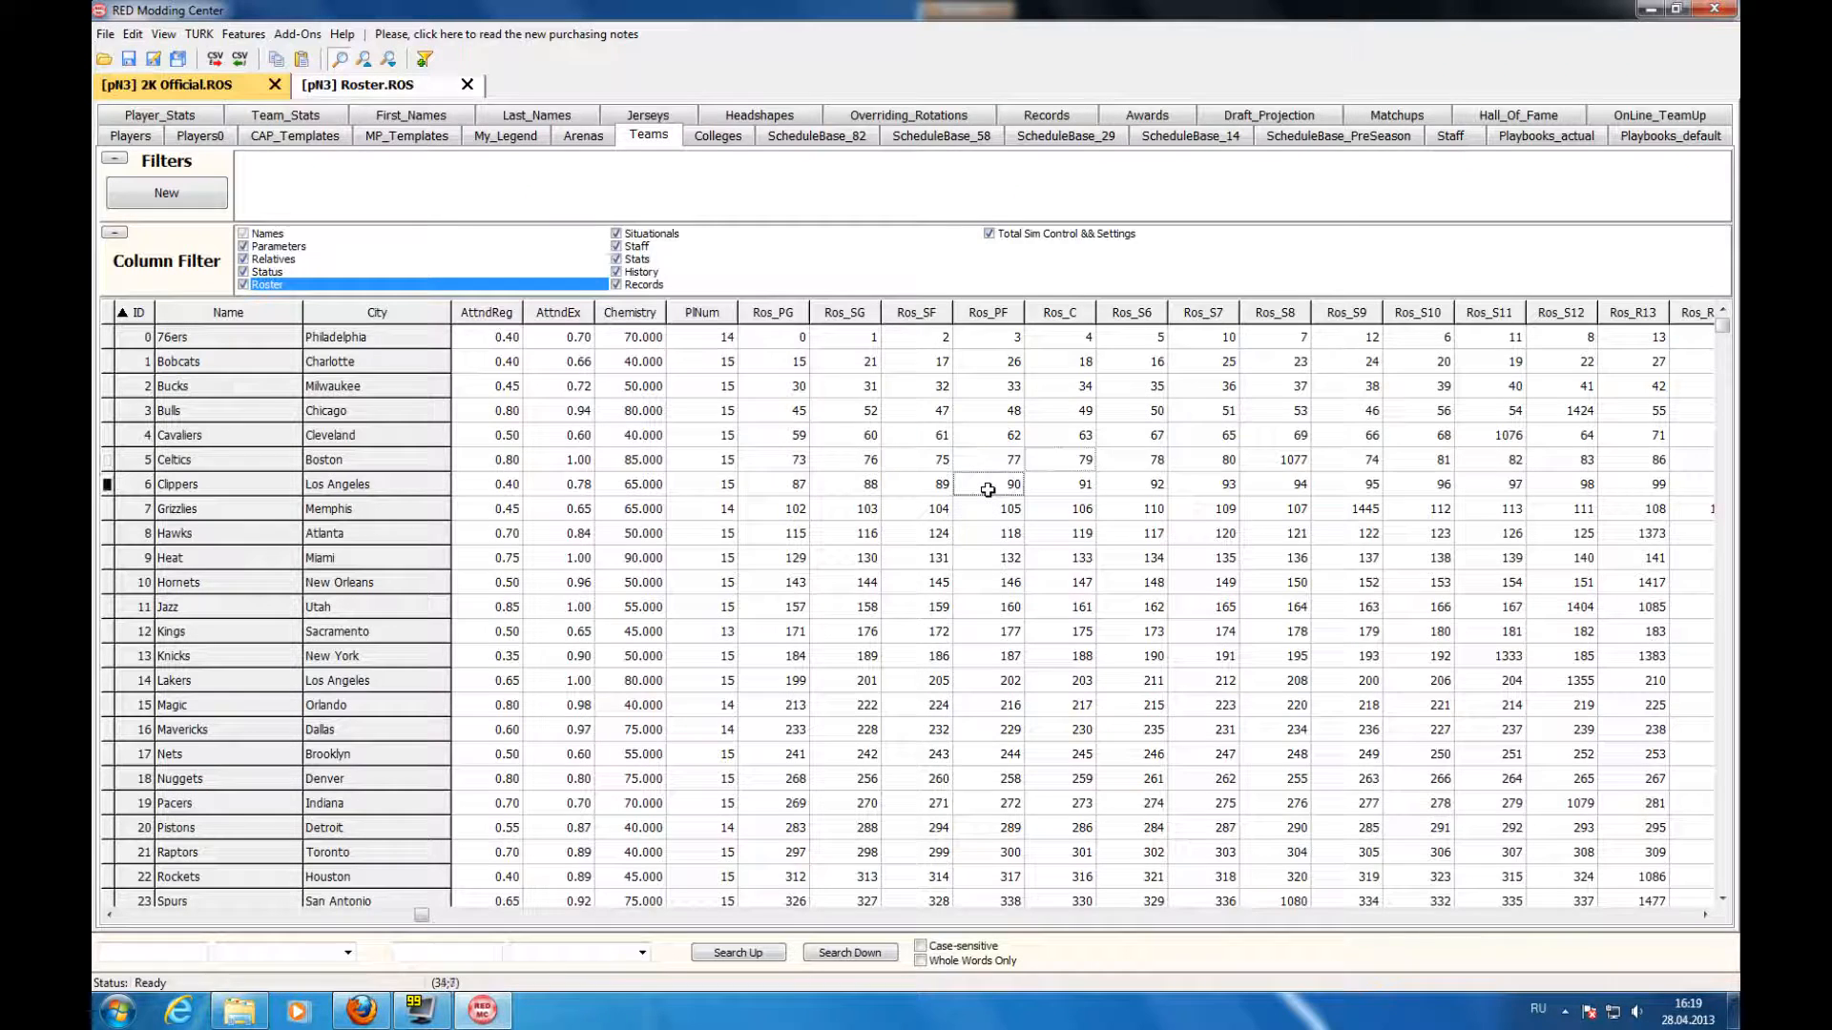
{"action": "left_click", "coordinate": [992, 413]}
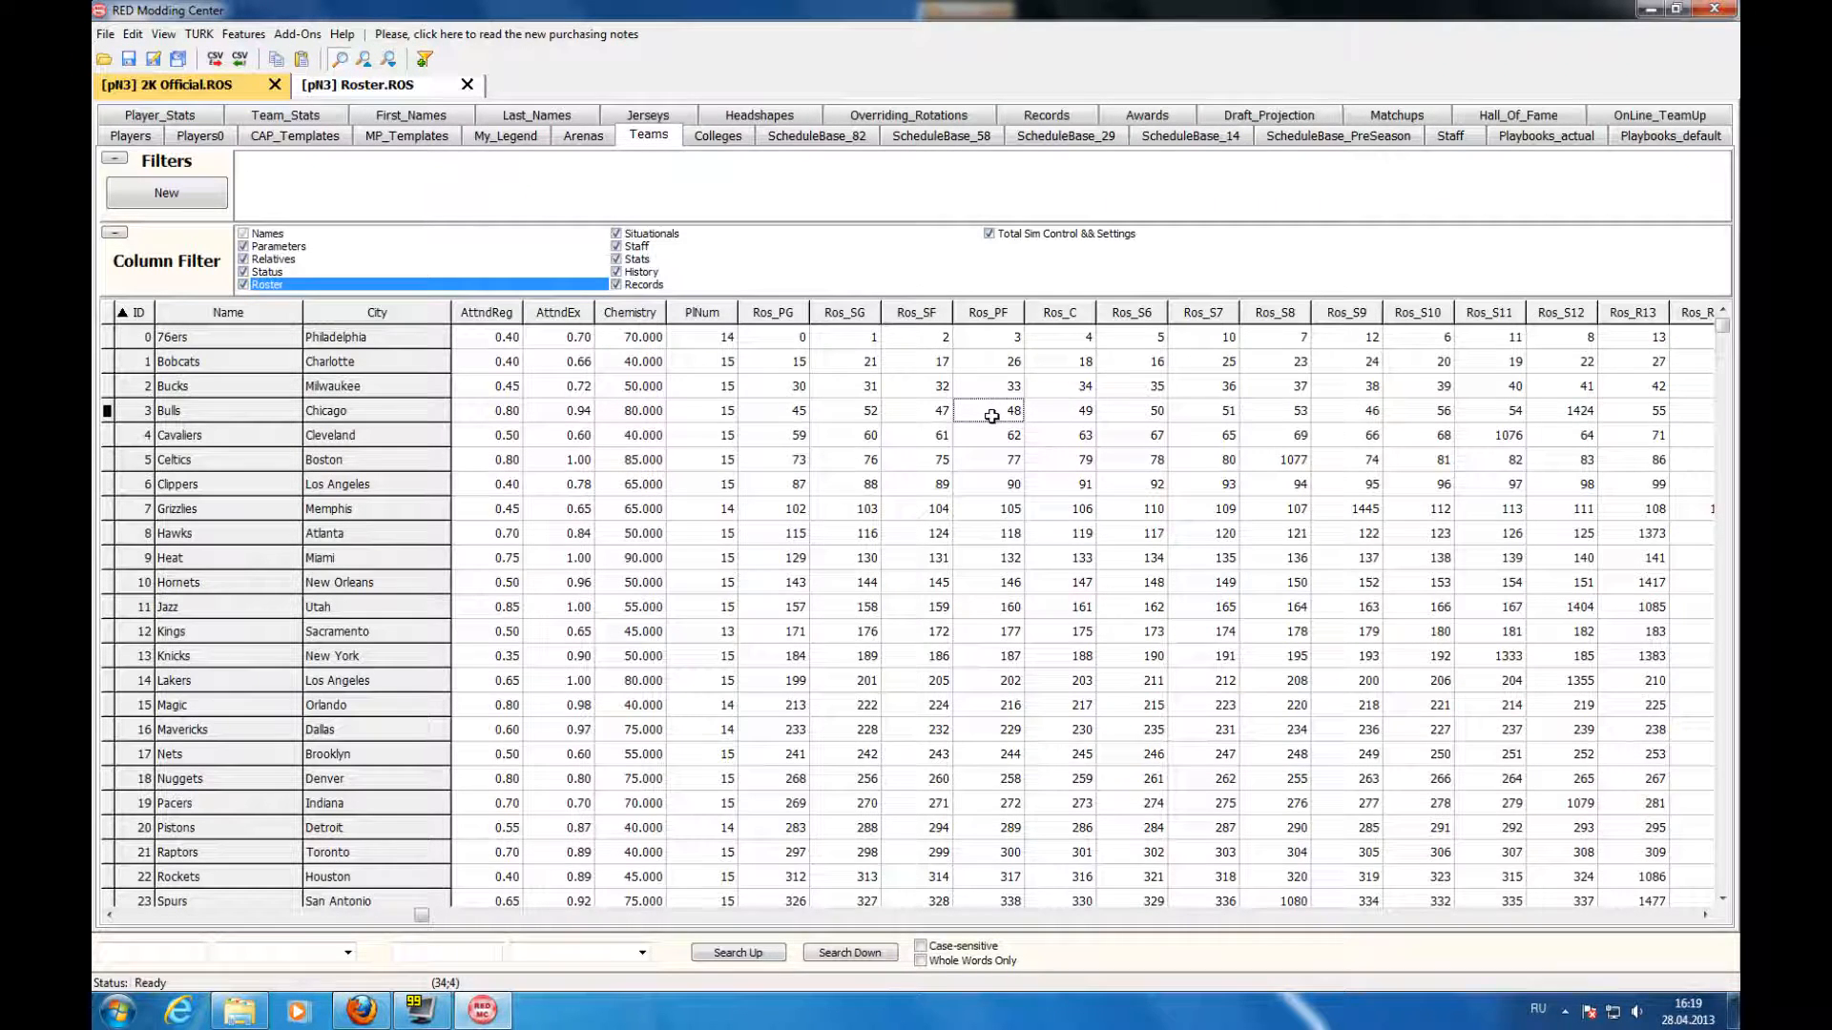
{"action": "double_click", "coordinate": [992, 414]}
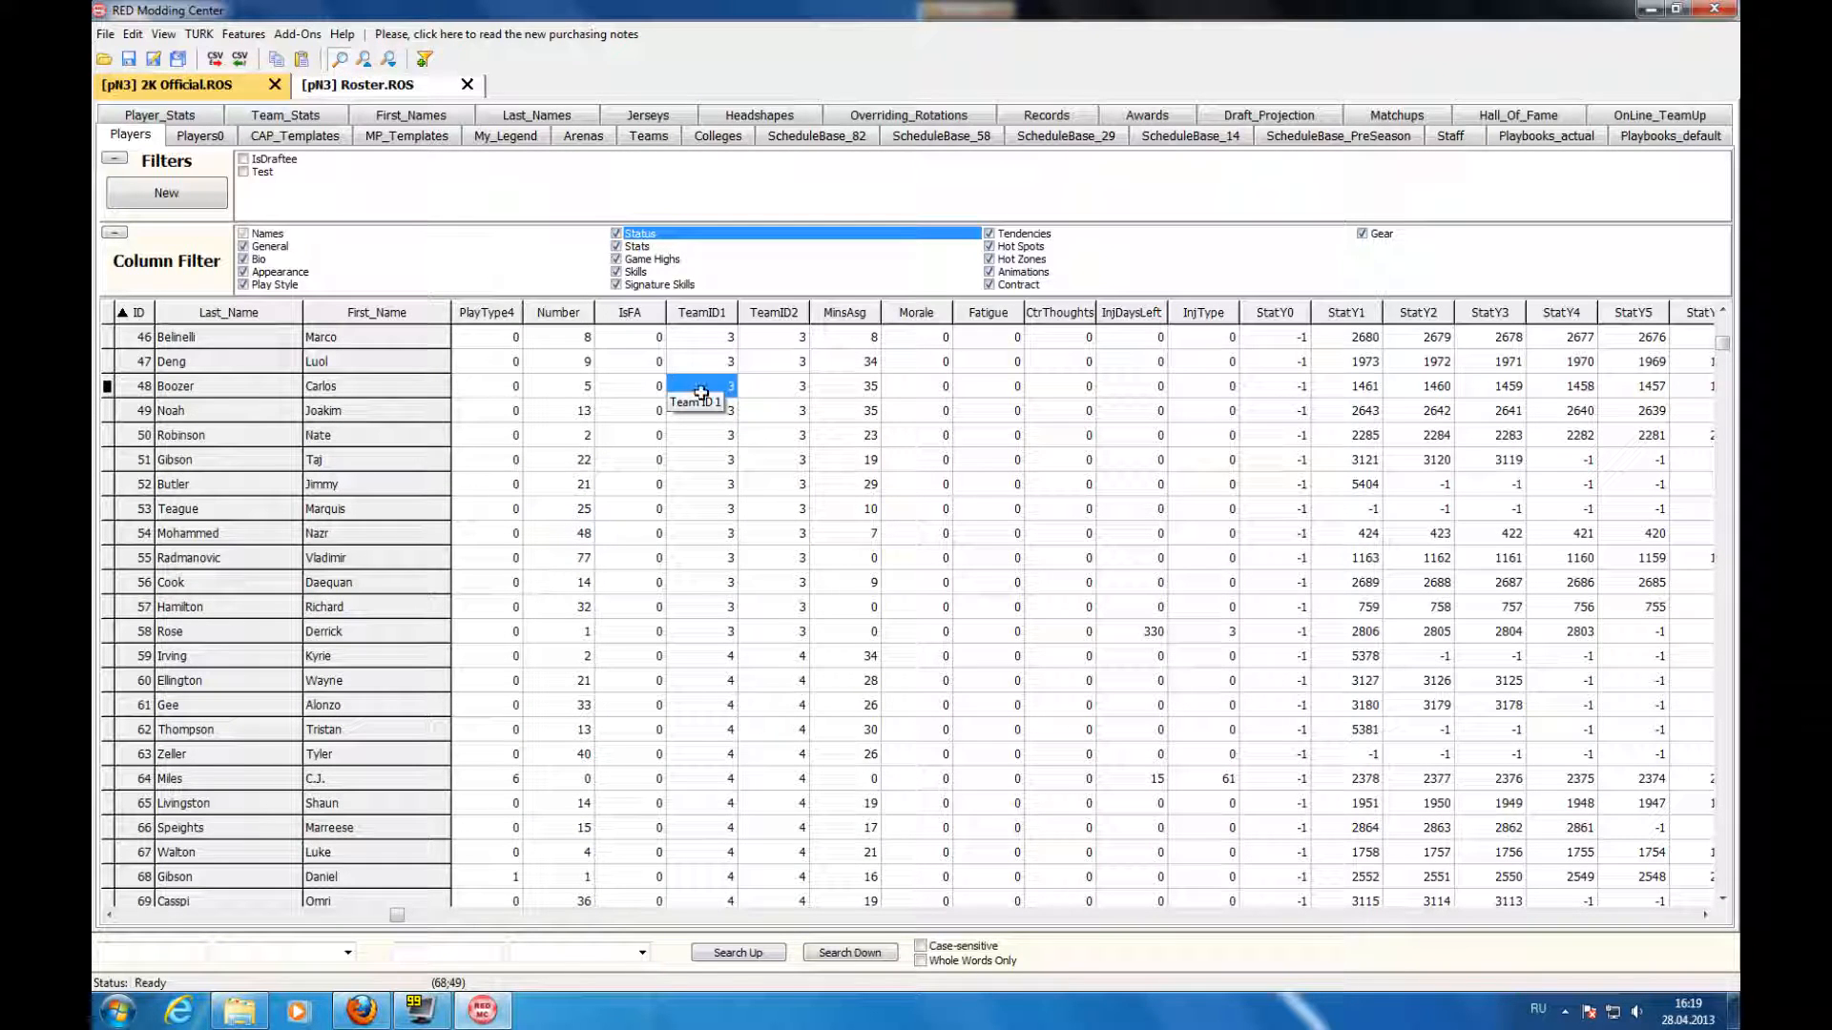
- Go back from the linked player to the Bulls' roster cell, and switch between the Players and Teams tables to compare both records
{"action": "left_click", "coordinate": [133, 34]}
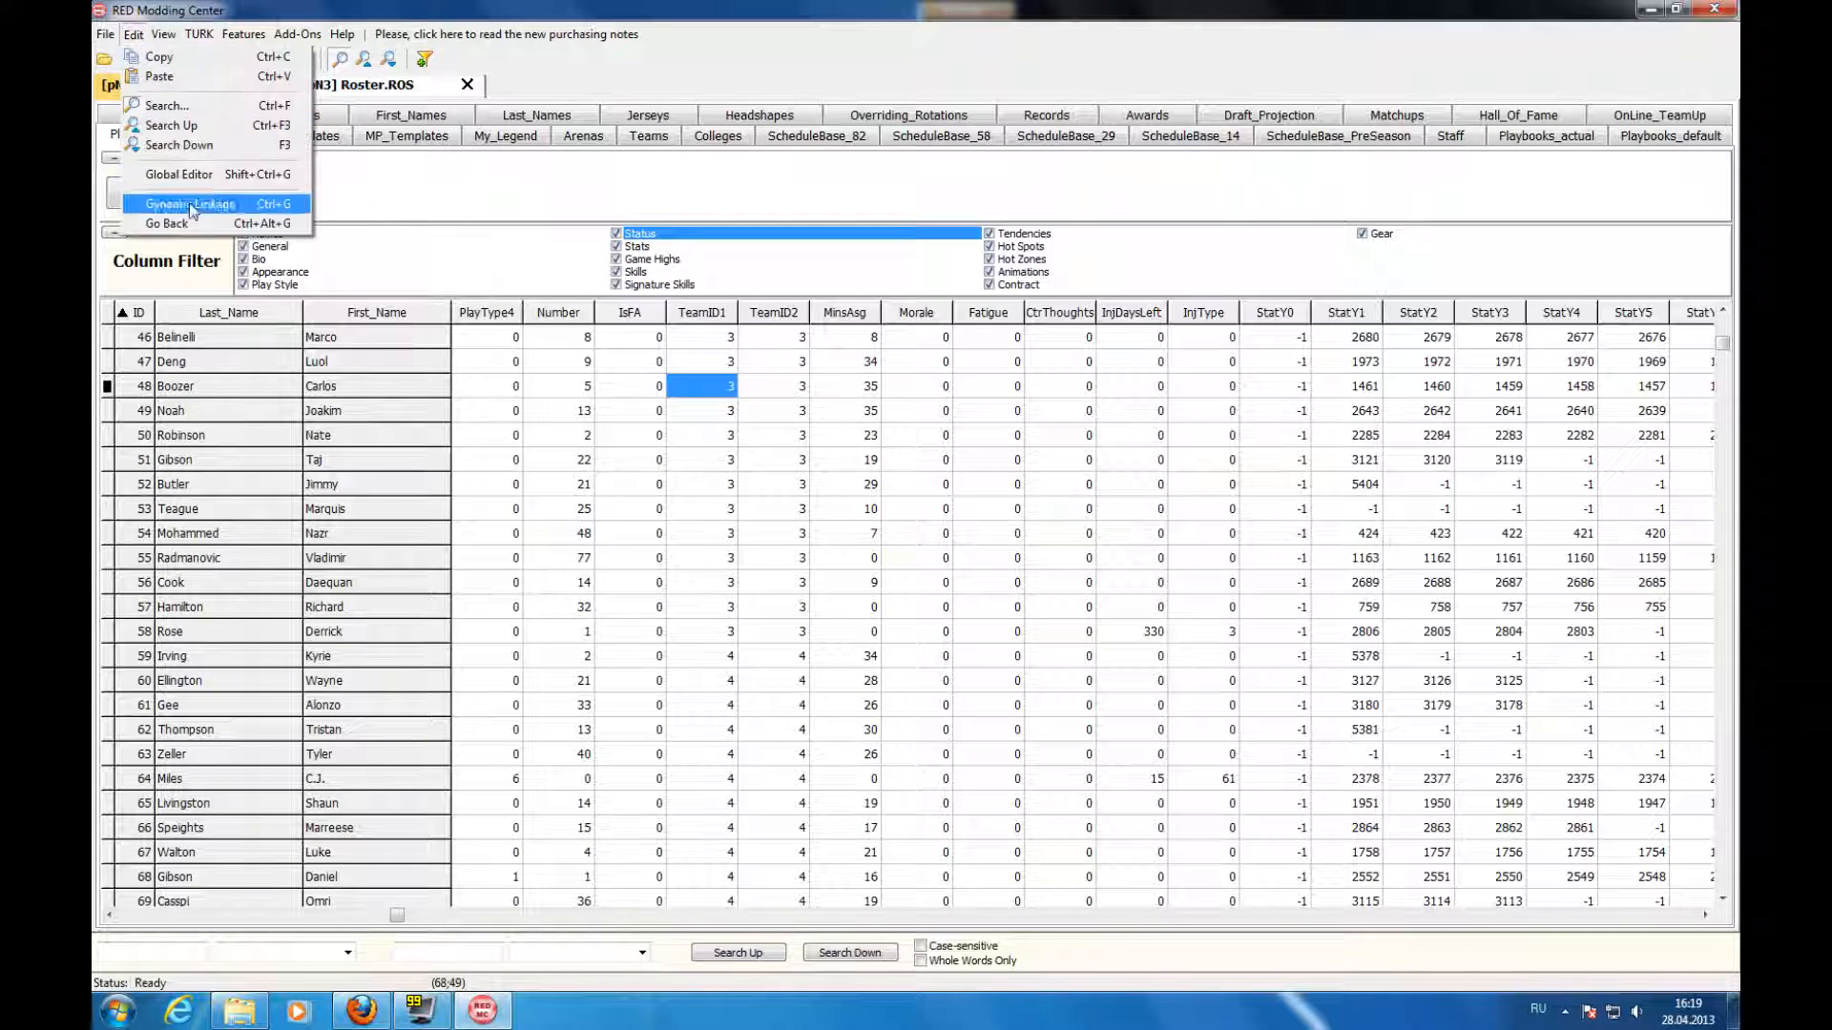
{"action": "left_click", "coordinate": [167, 223]}
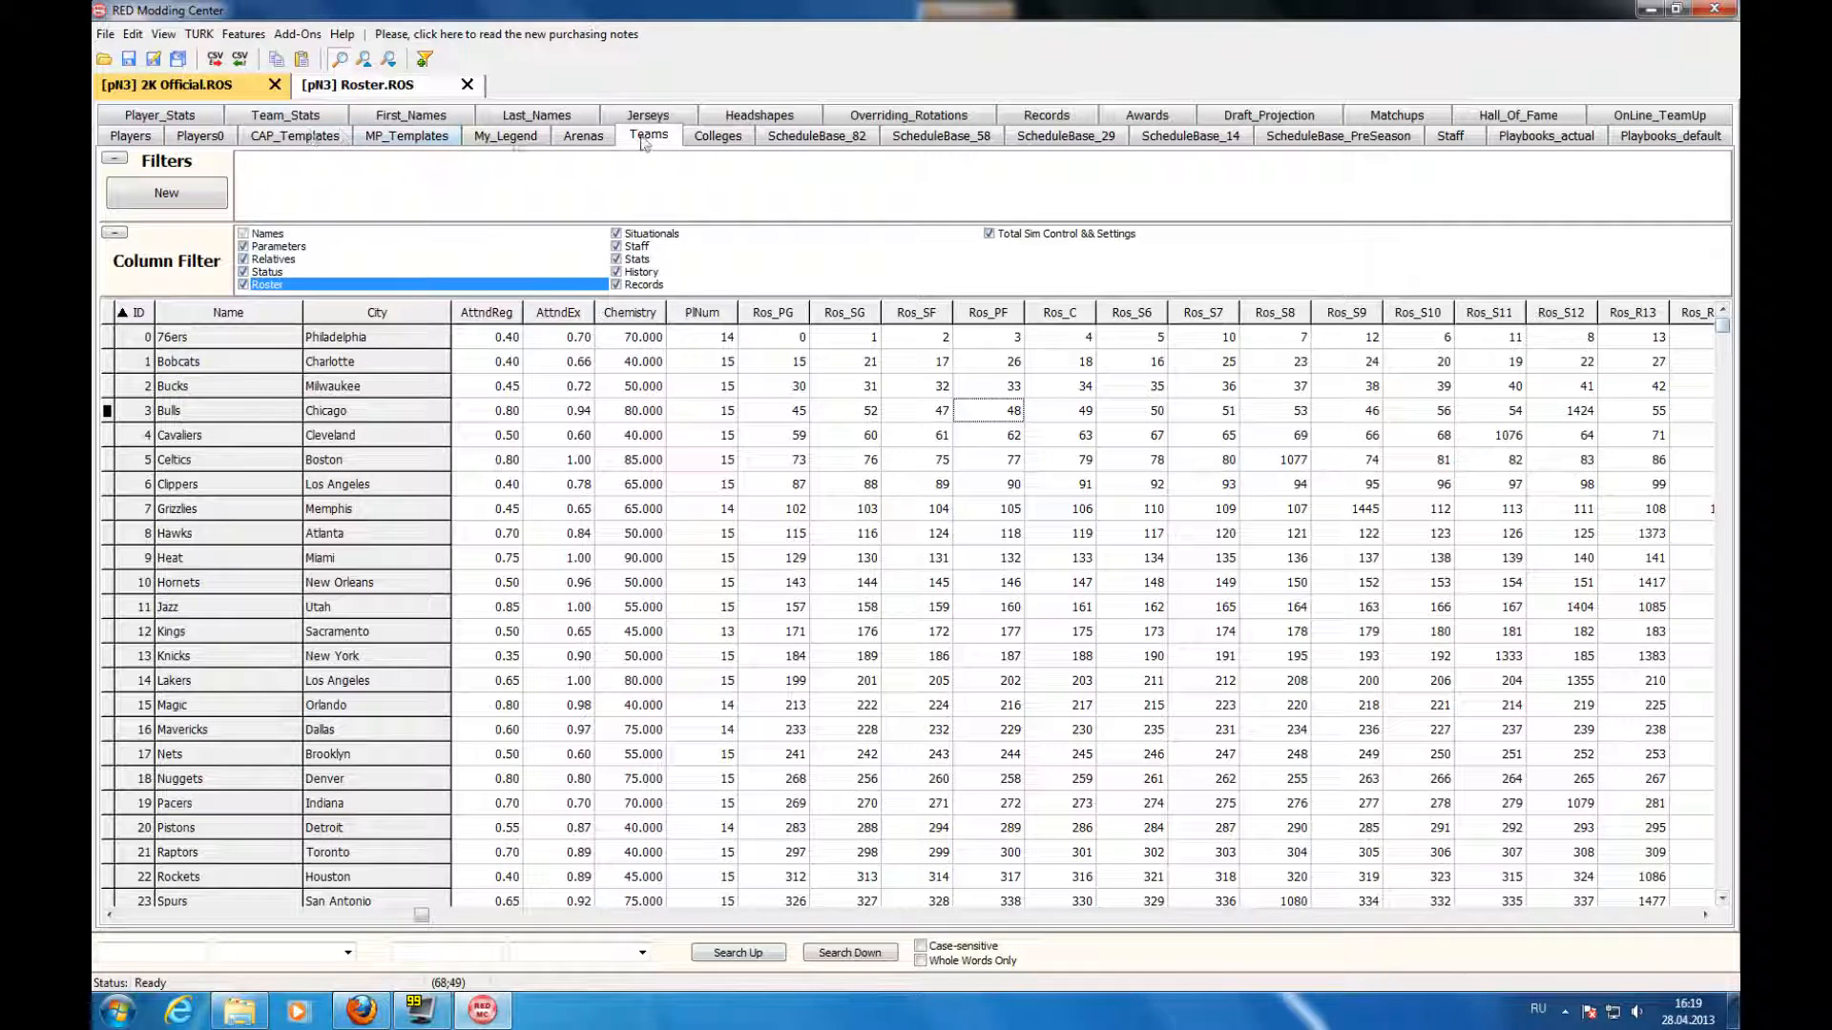
{"action": "left_click", "coordinate": [132, 136]}
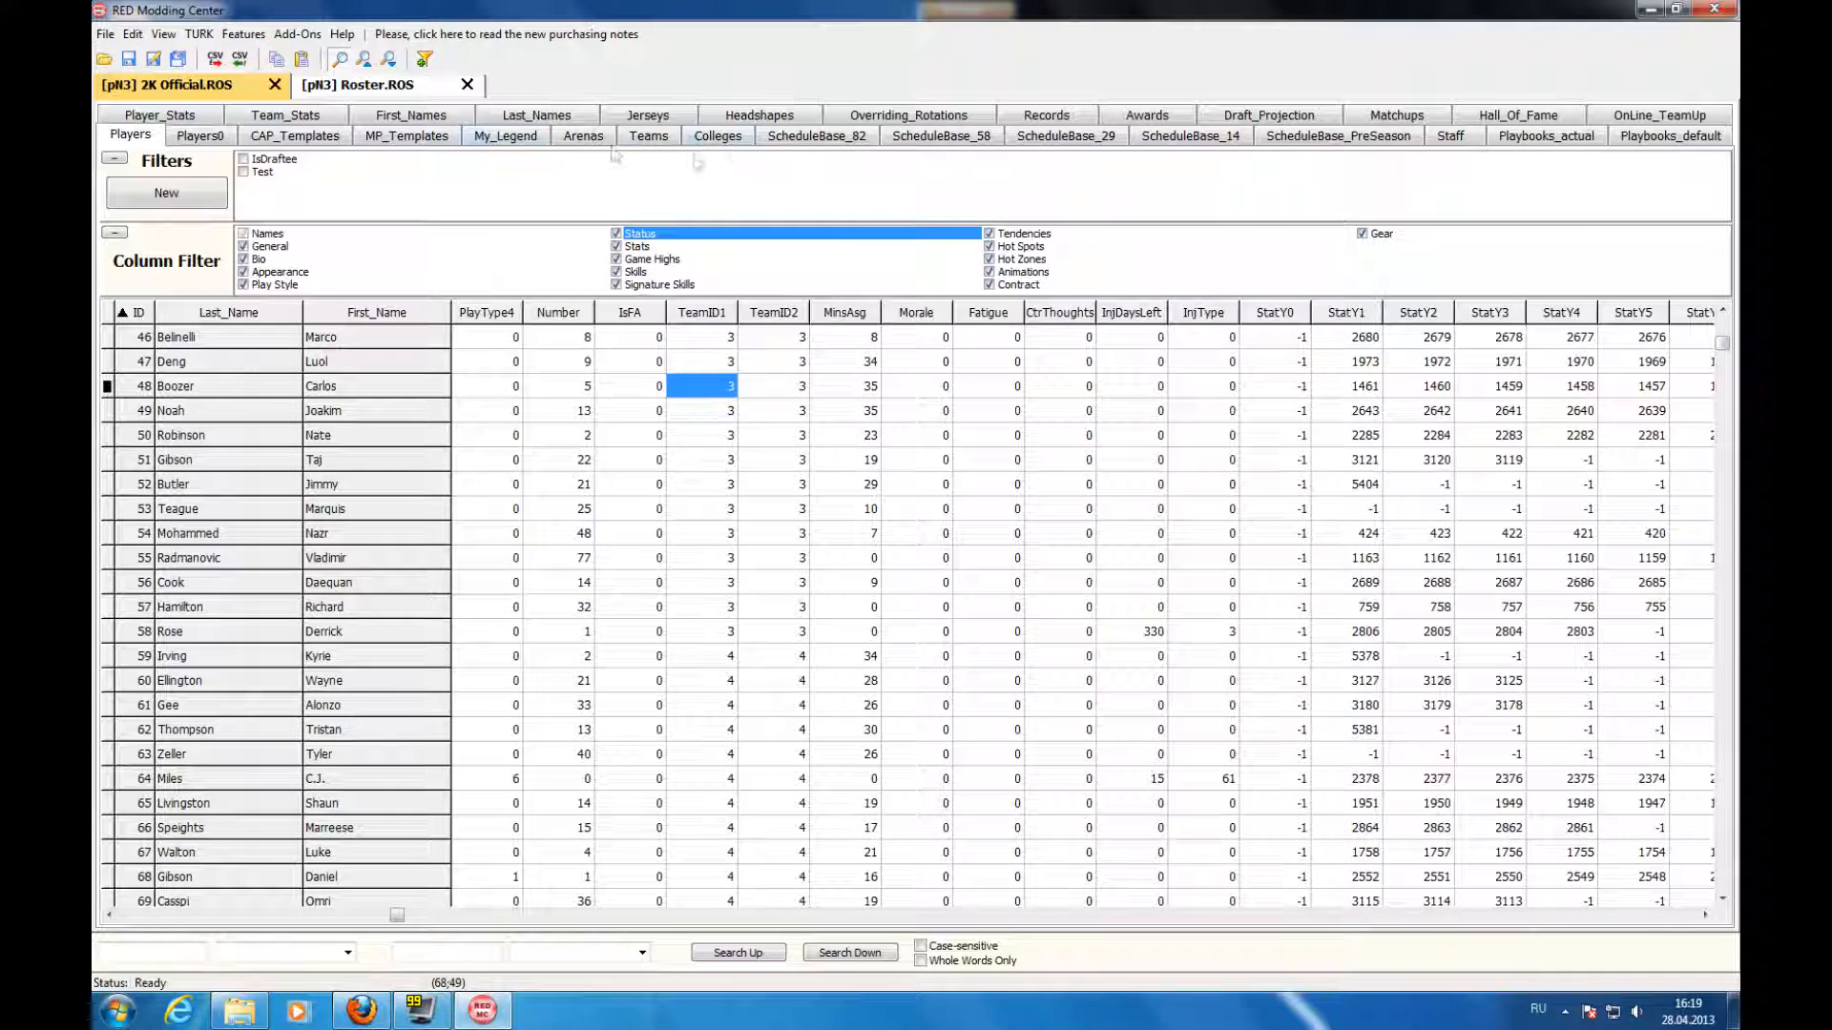
{"action": "left_click", "coordinate": [648, 137]}
{"action": "left_click", "coordinate": [130, 137]}
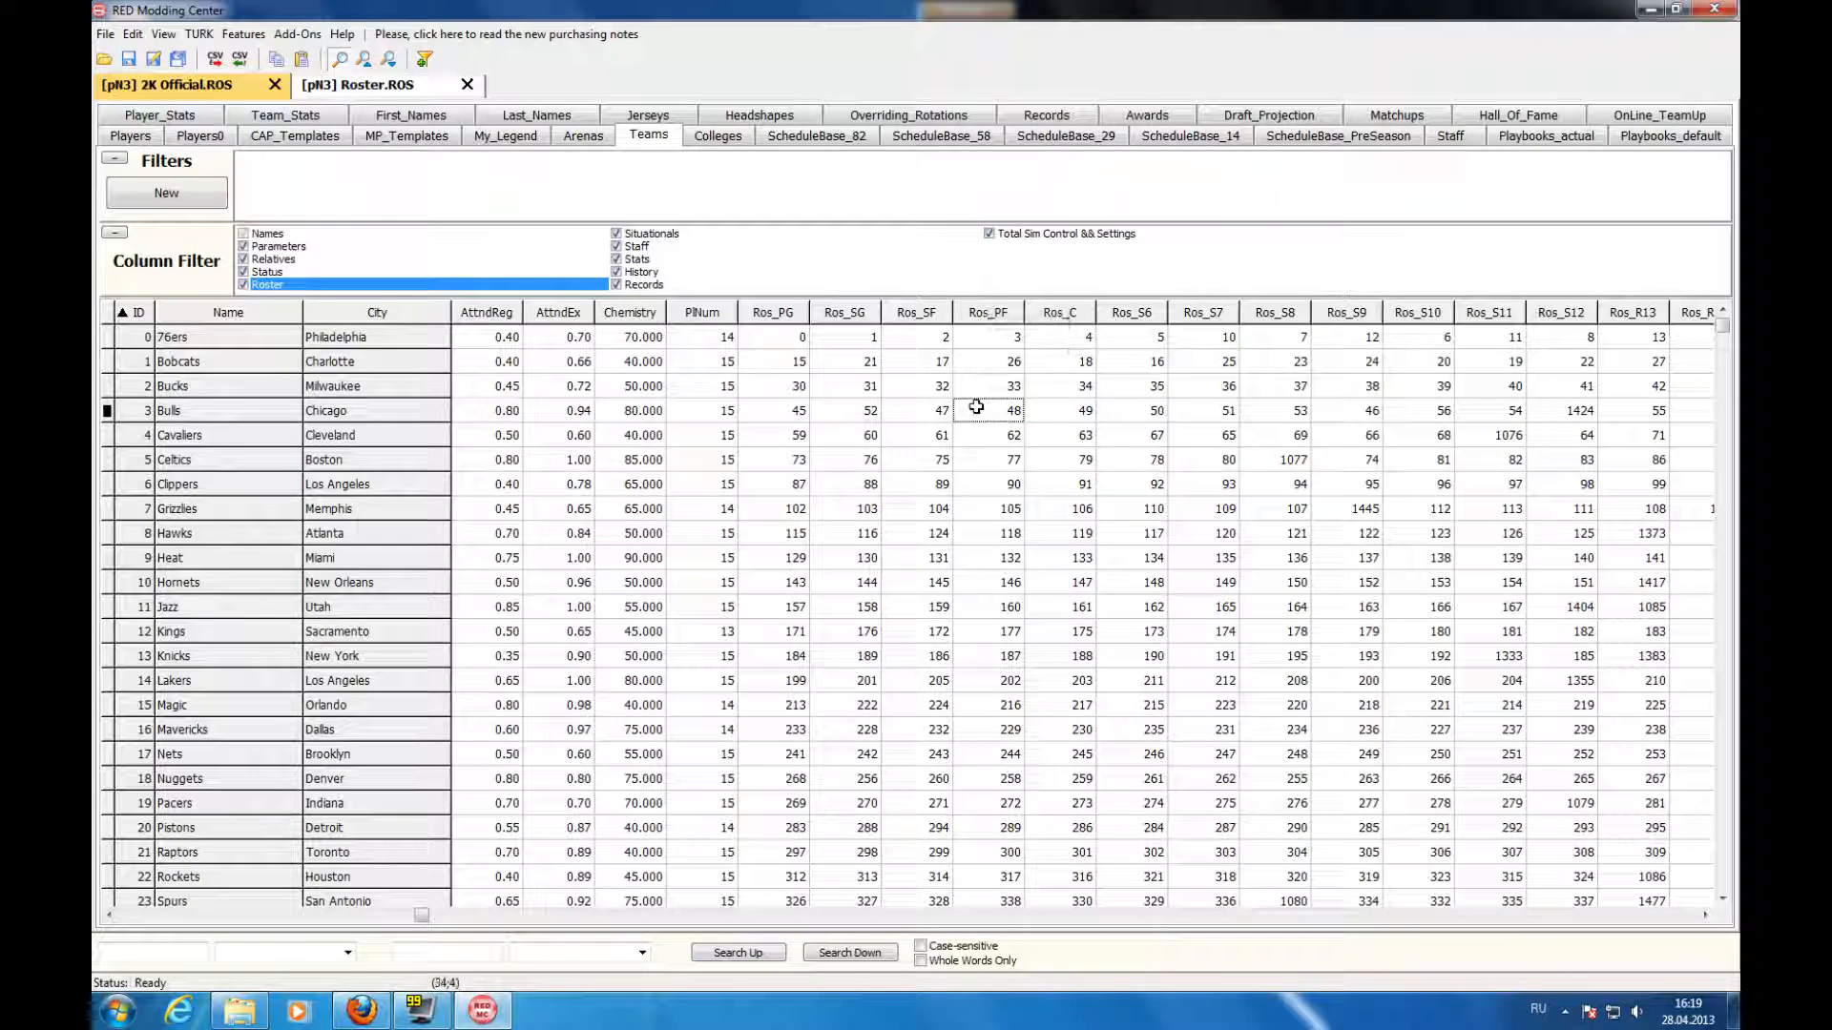
- Inspect roster cells in the Teams table and follow the Cavaliers' Ros_S11 link to the player's record
{"action": "left_click", "coordinate": [1059, 557]}
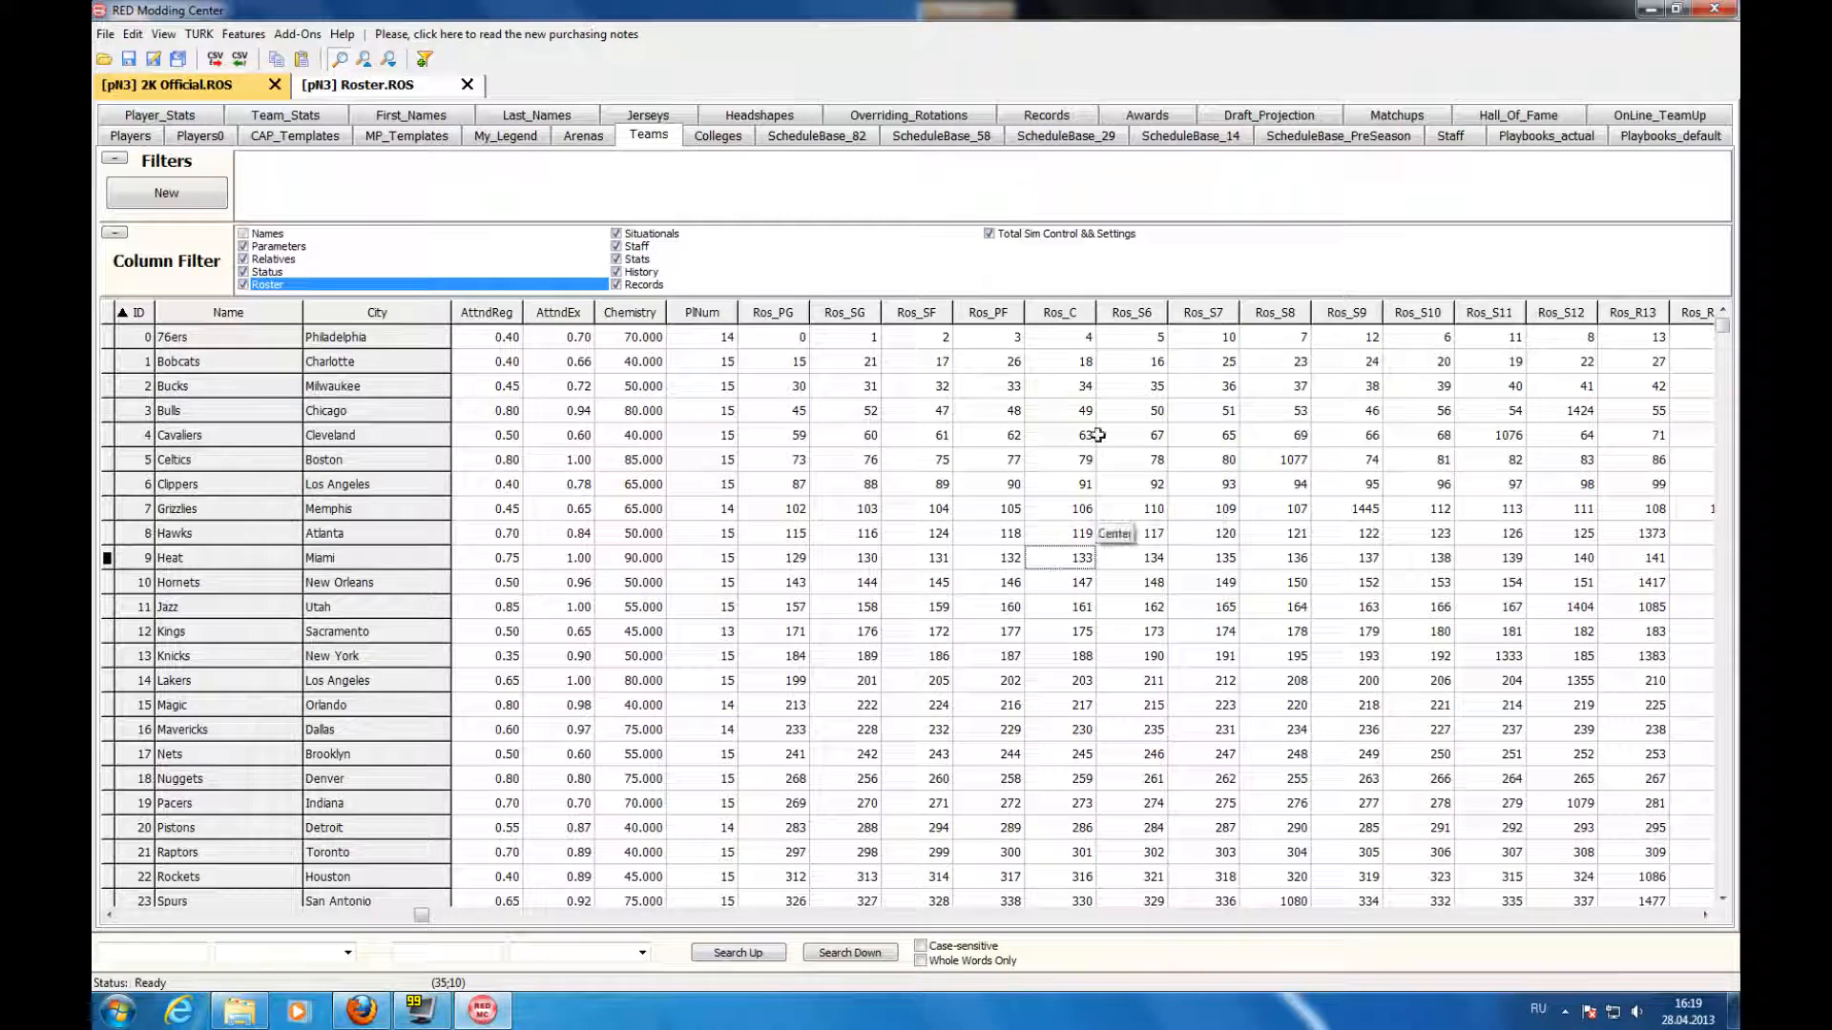
{"action": "left_click", "coordinate": [1487, 441]}
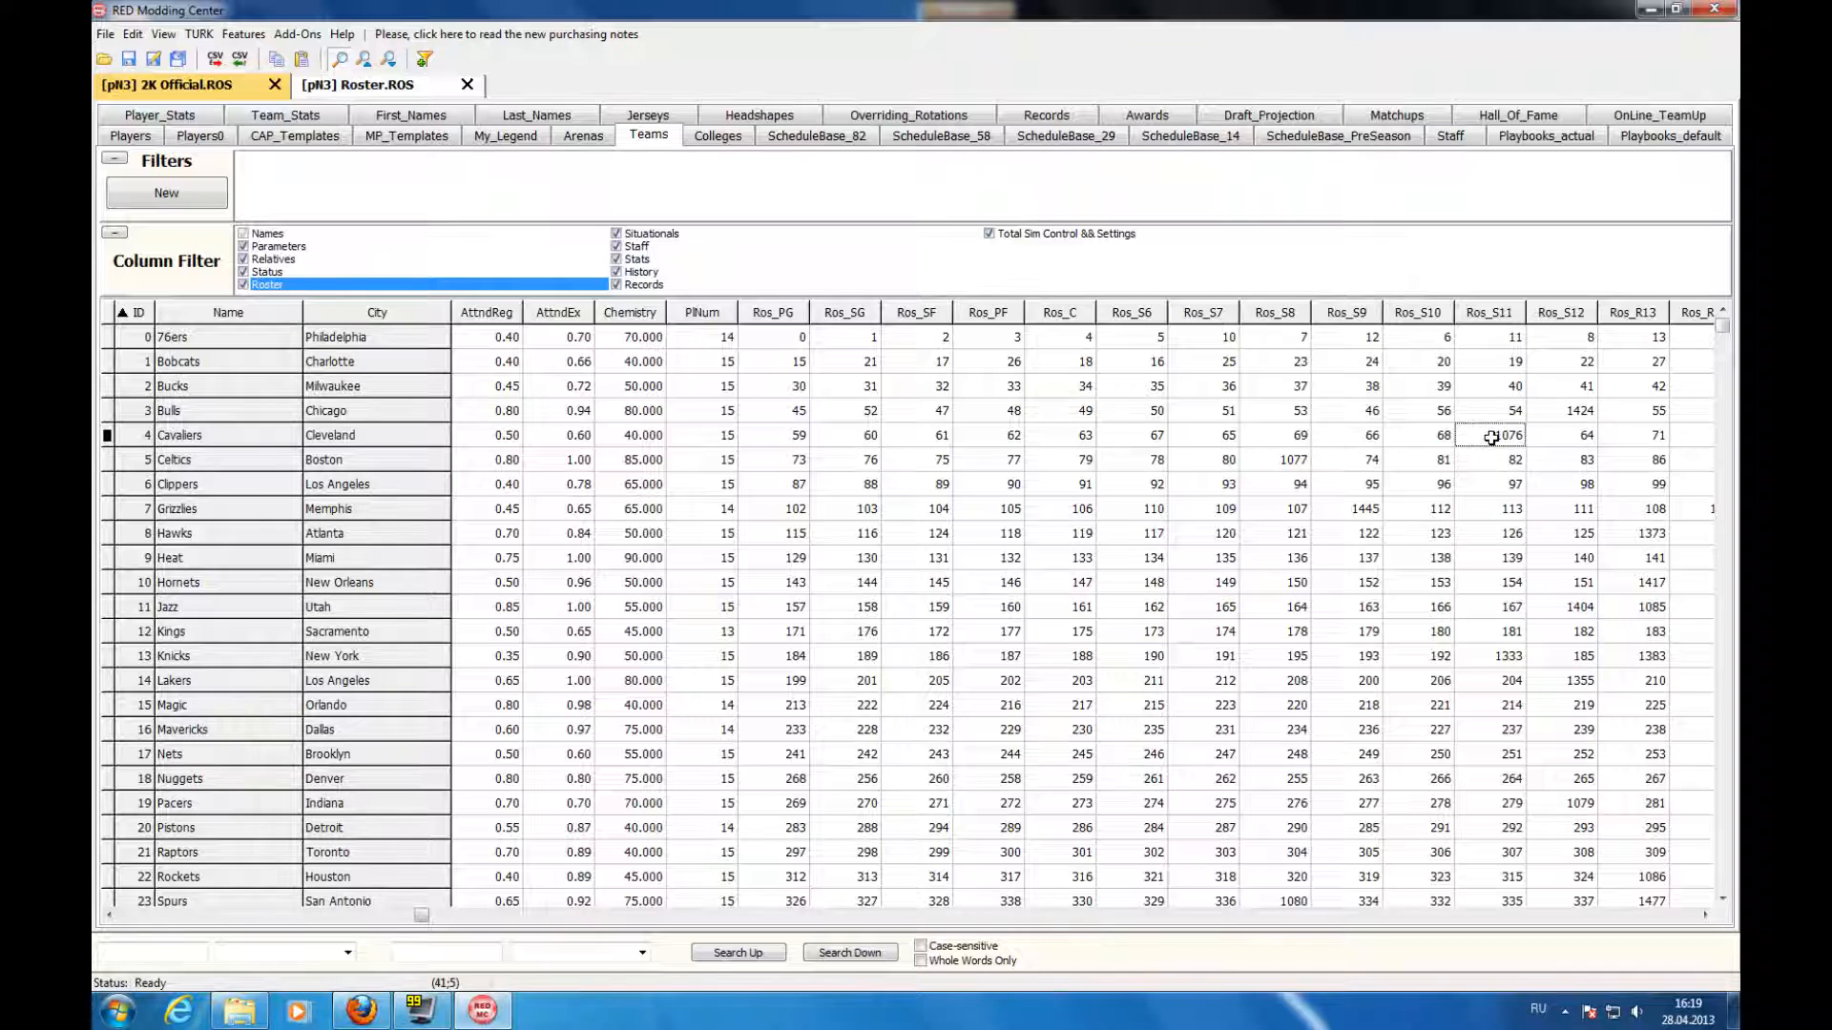
{"action": "double_click", "coordinate": [1492, 438]}
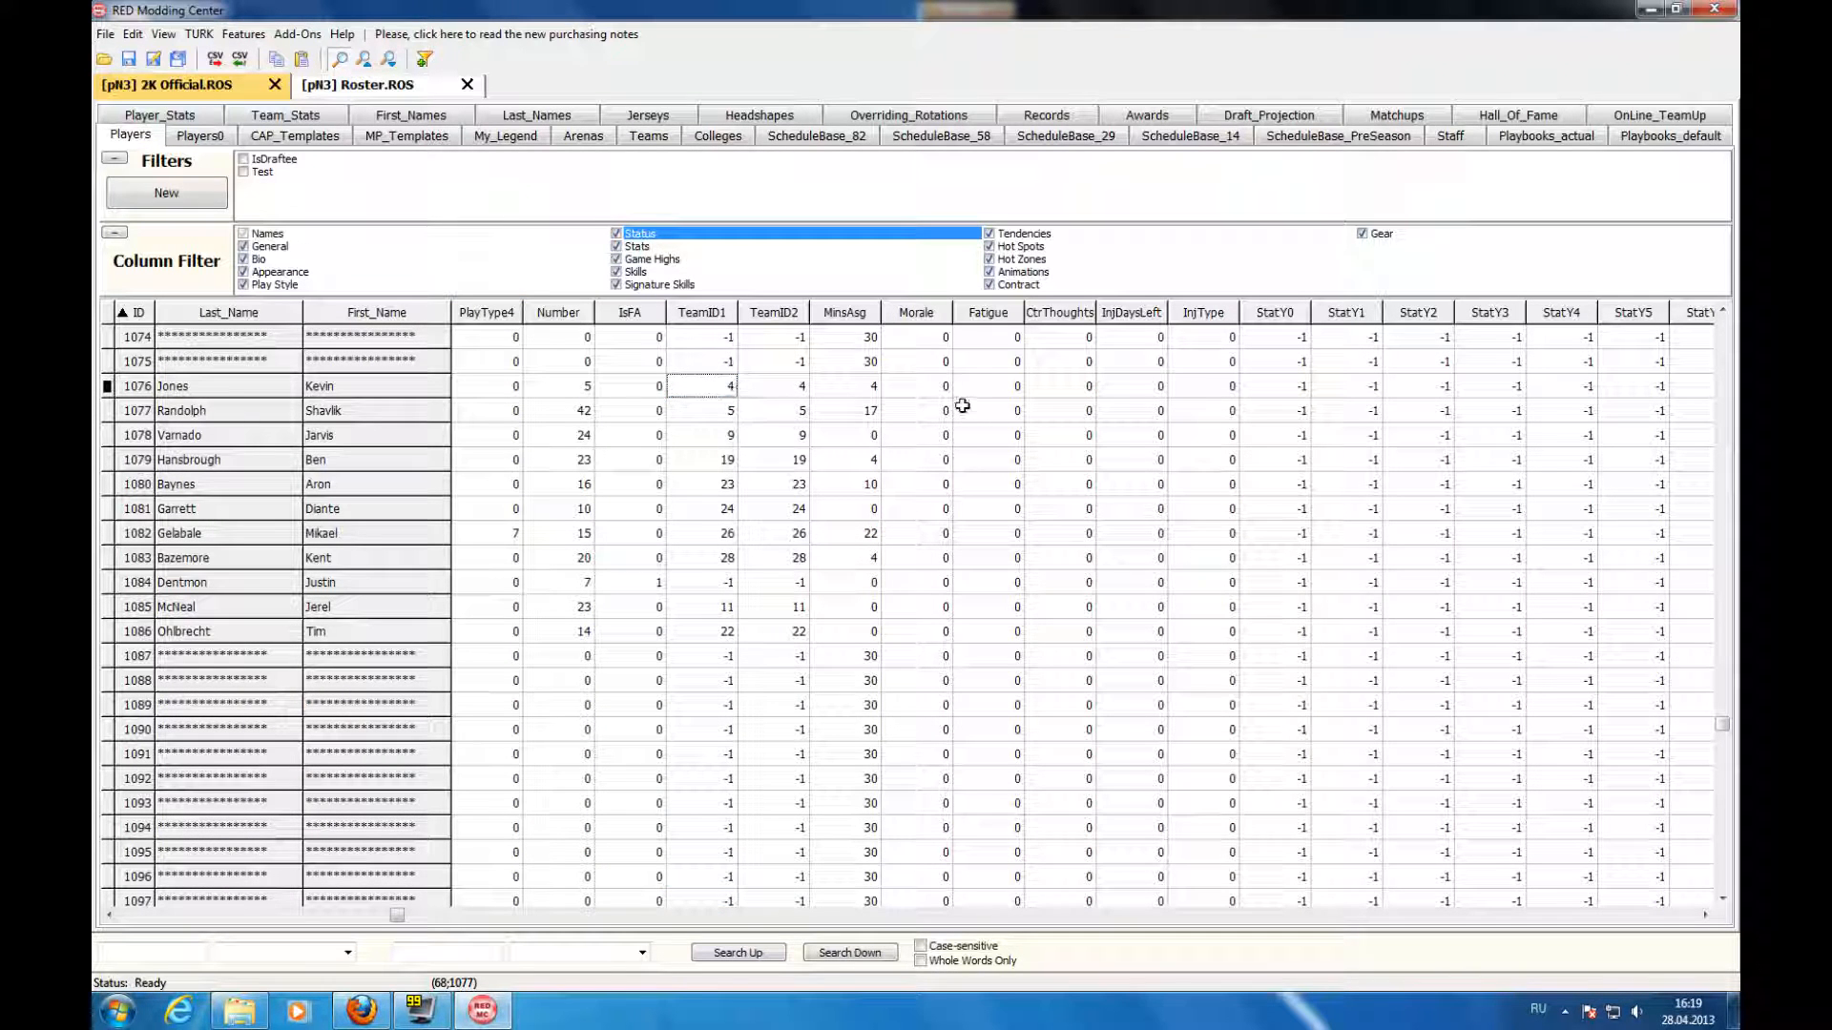
- Return to the Teams table, view the Dynamic Linkage and Go Back commands without running them, and select the Bulls' Ros_PG cell
{"action": "left_click", "coordinate": [648, 136]}
{"action": "left_click", "coordinate": [979, 502]}
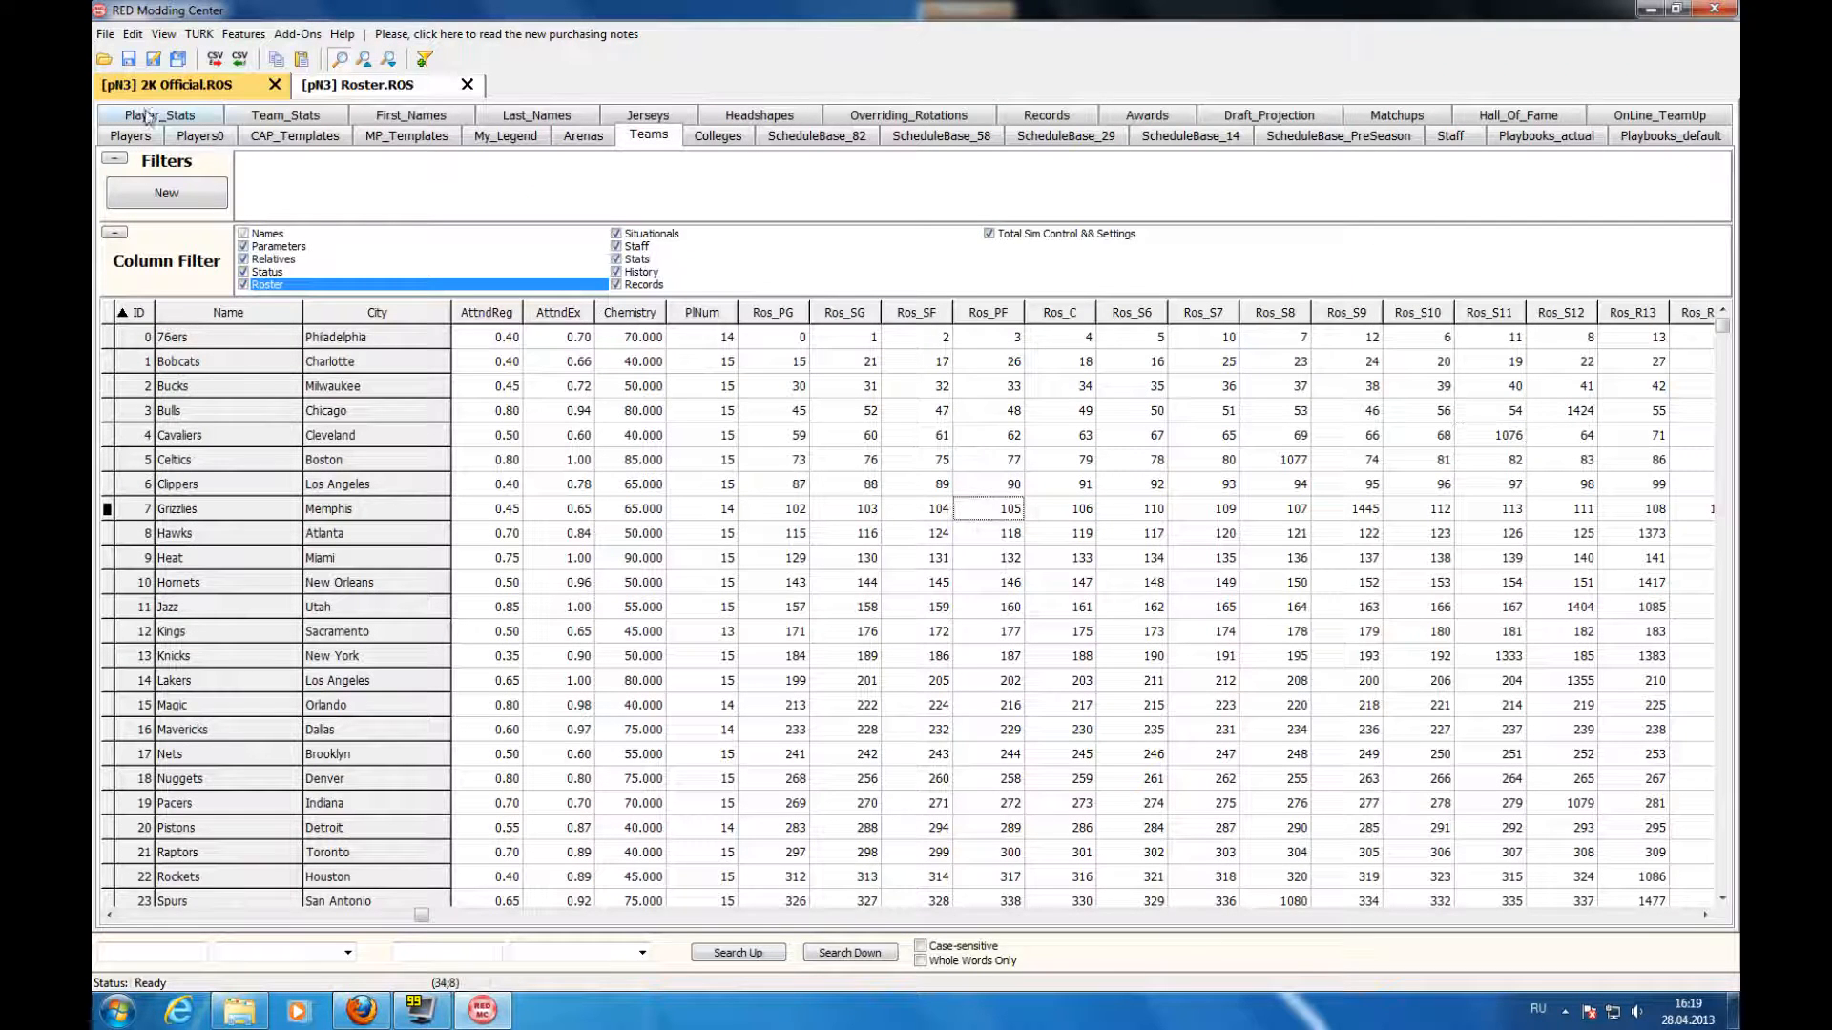
{"action": "left_click", "coordinate": [134, 36]}
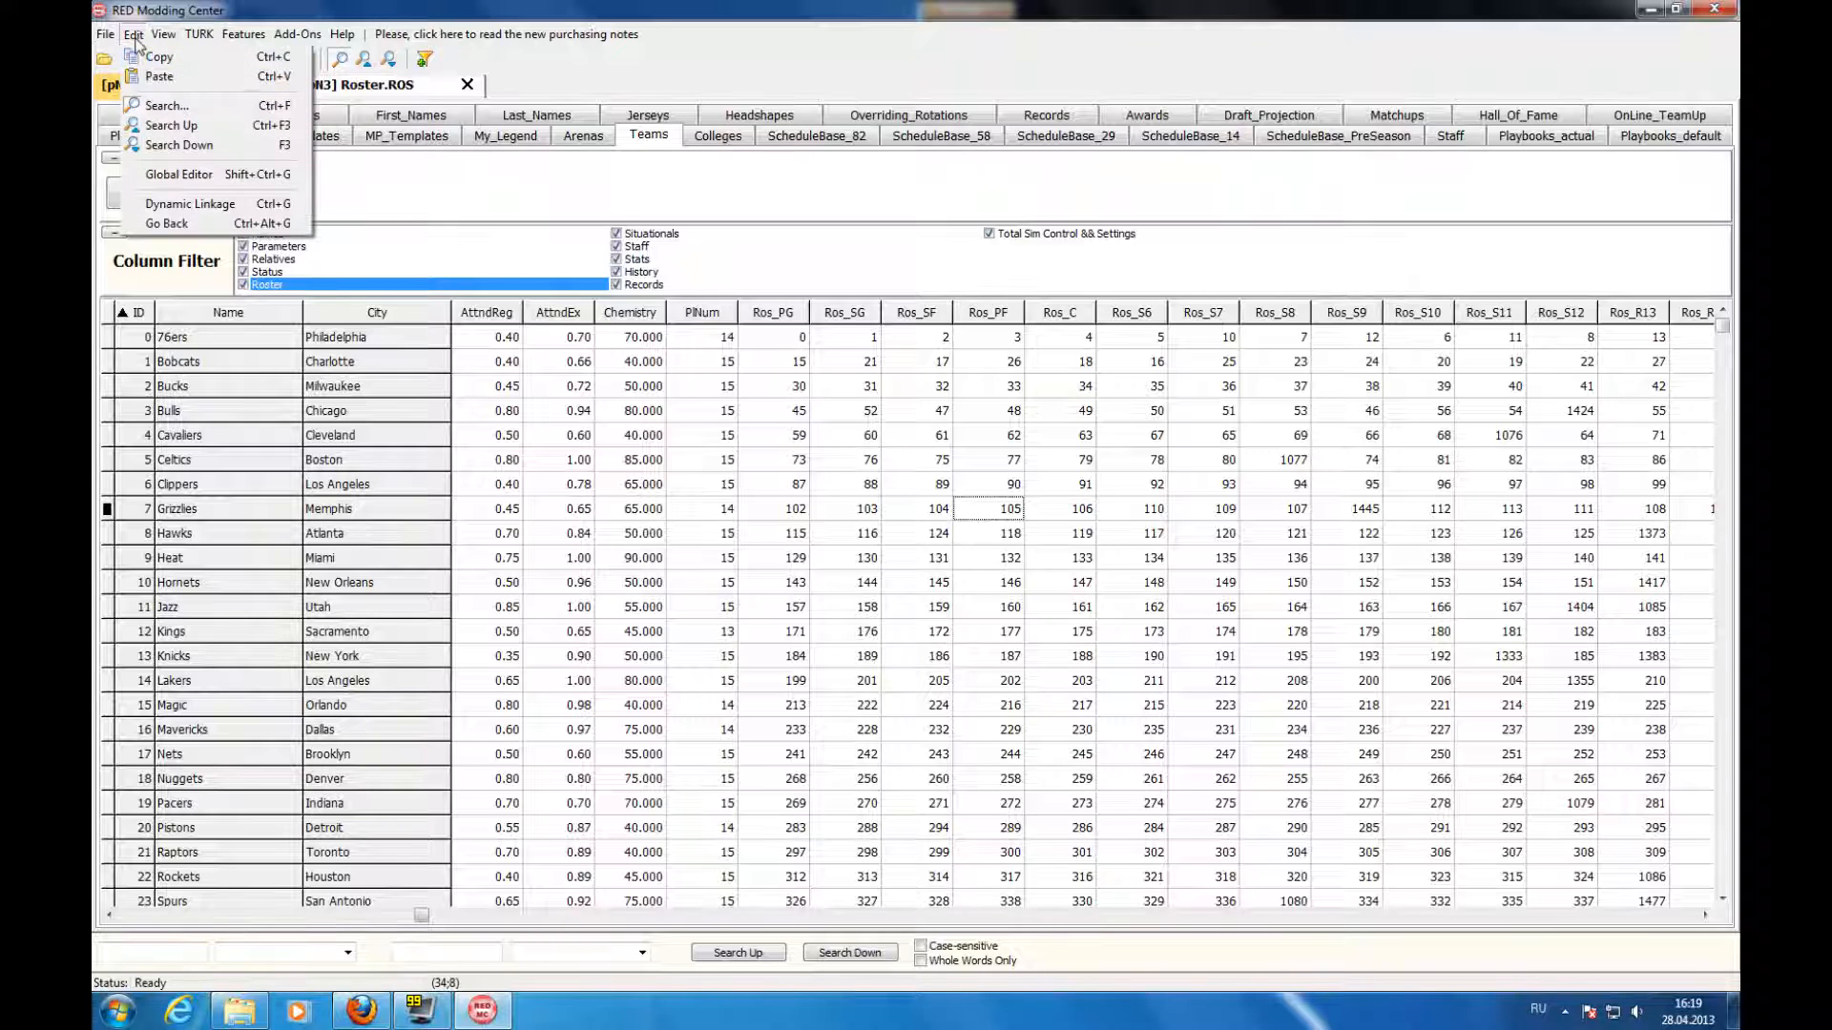
{"action": "left_click", "coordinate": [135, 37]}
{"action": "left_click", "coordinate": [746, 401]}
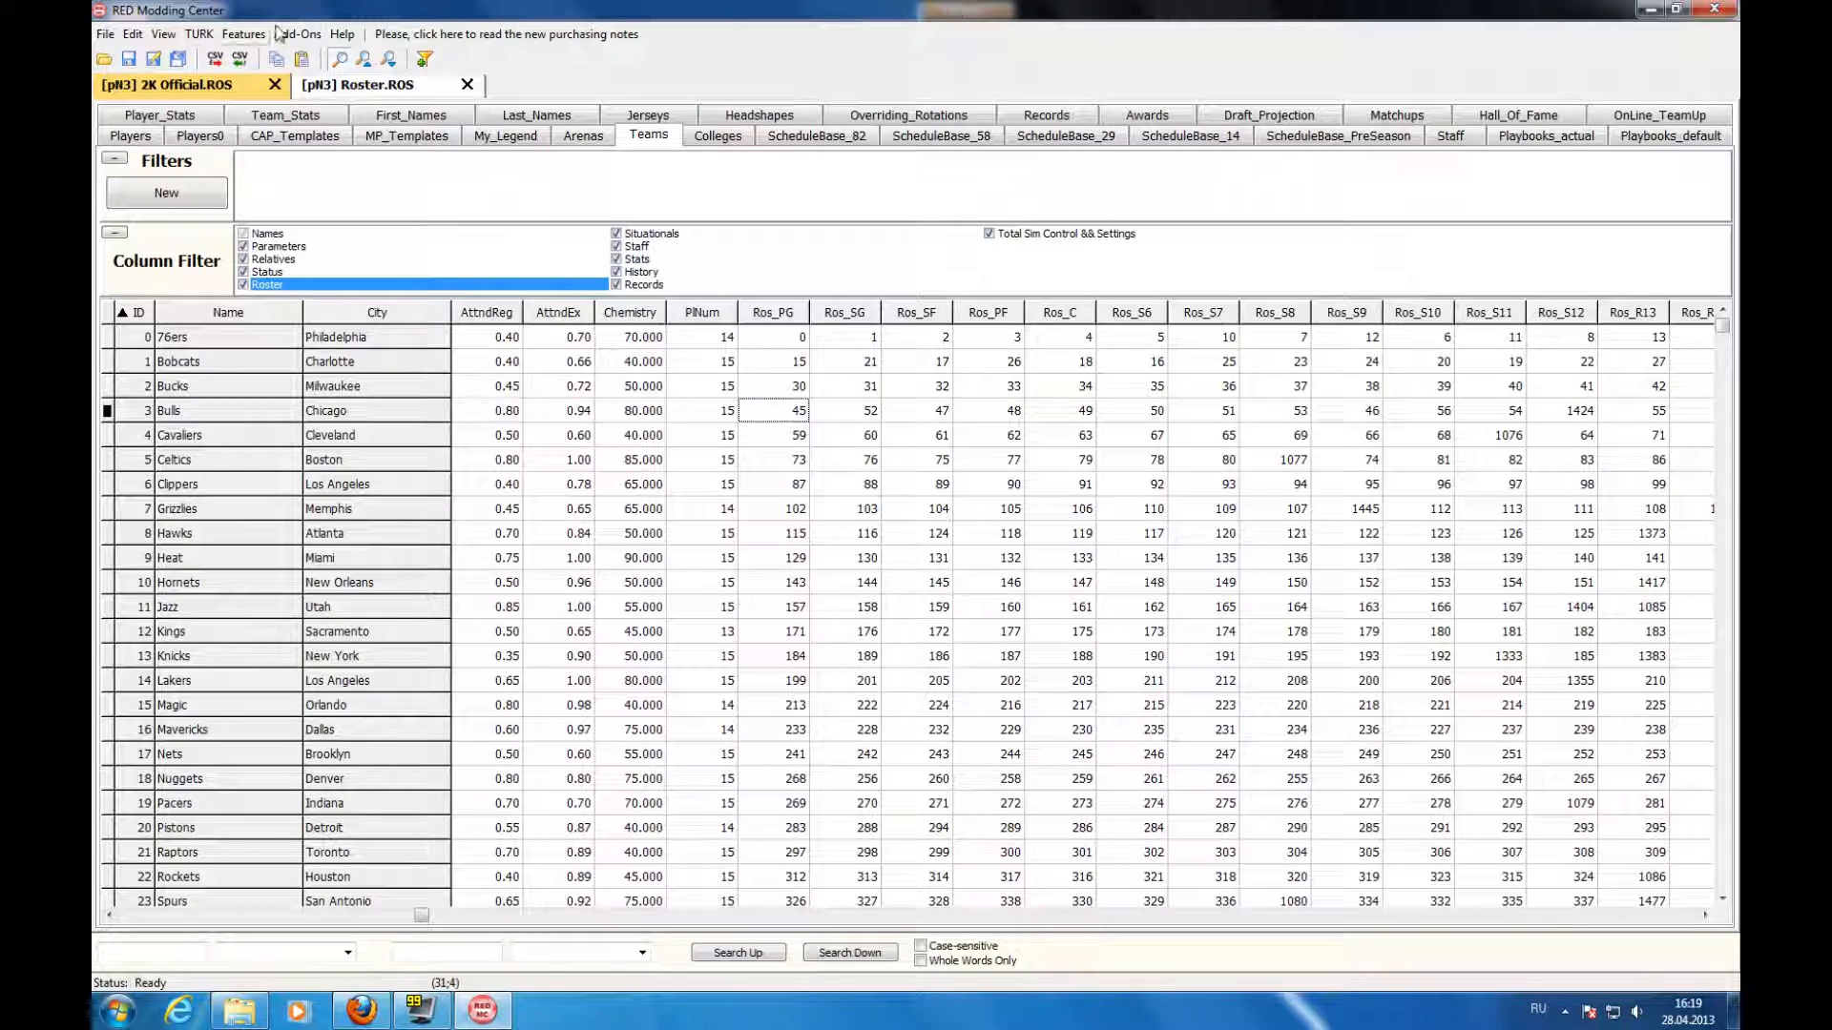
- View the available Auto BackUp commands without running any of them
{"action": "left_click", "coordinate": [240, 39]}
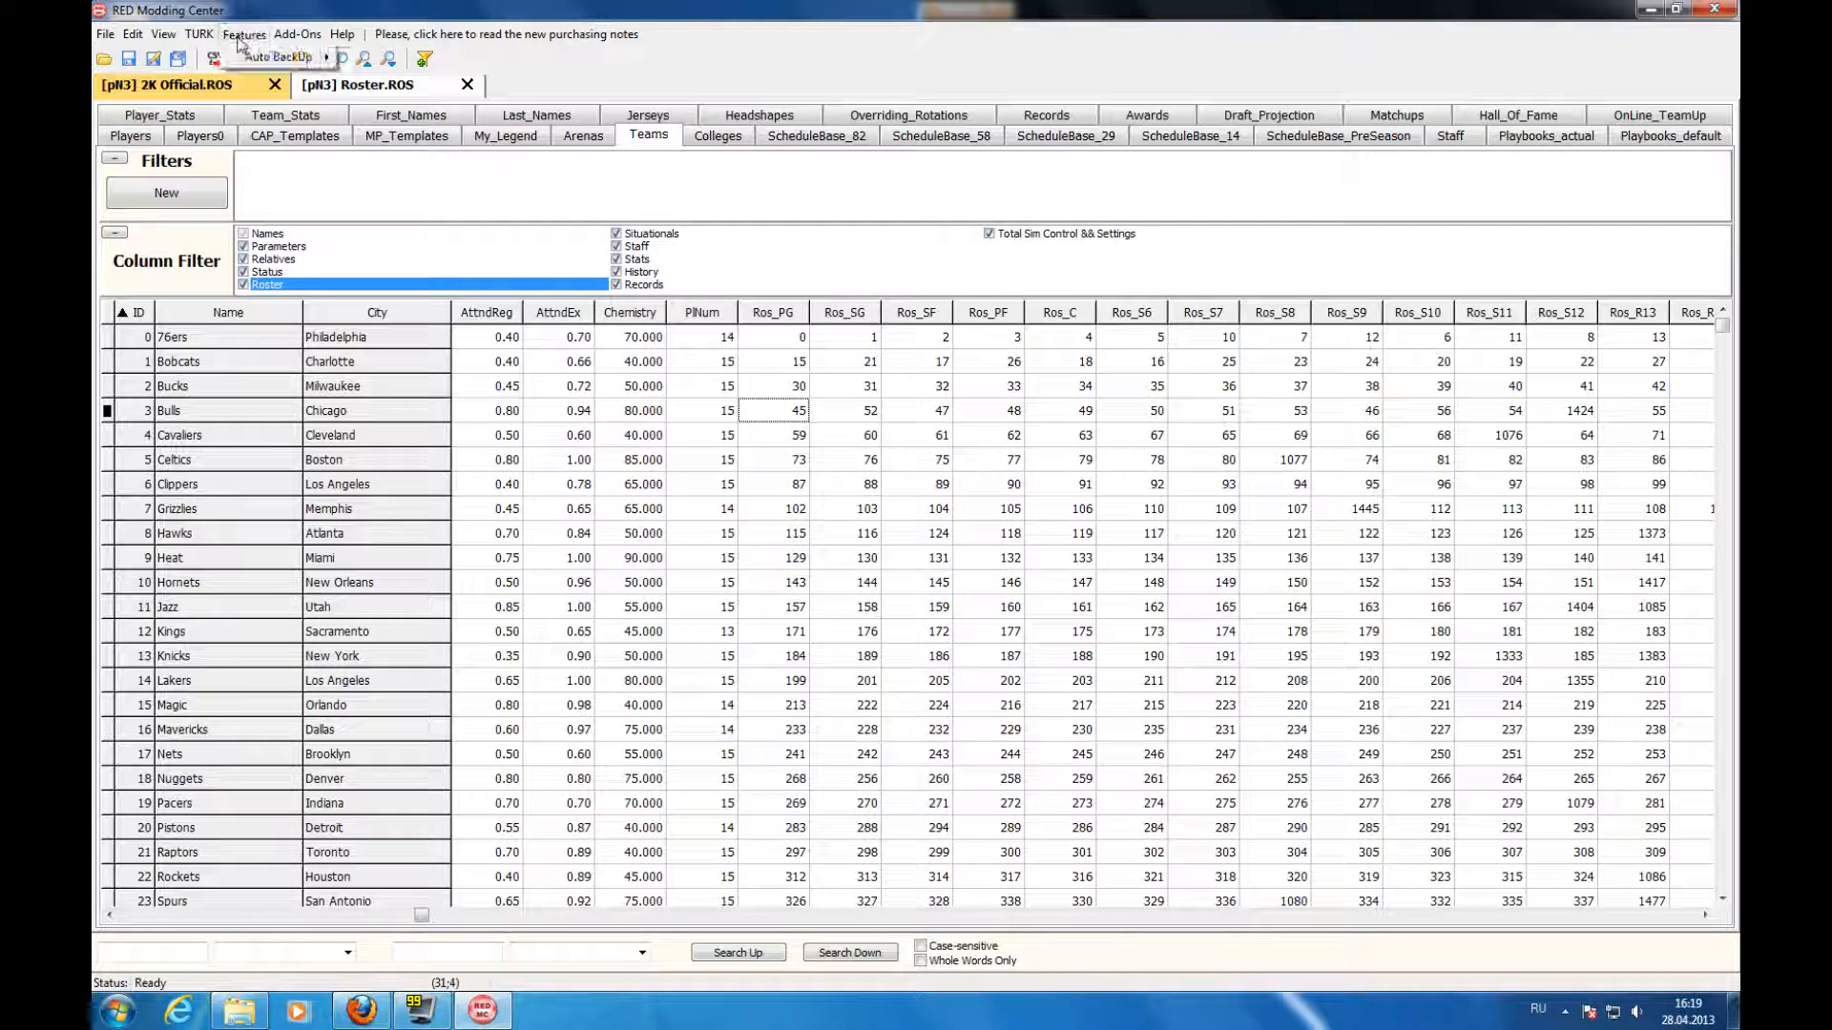
{"action": "mouse_move", "coordinate": [250, 57]}
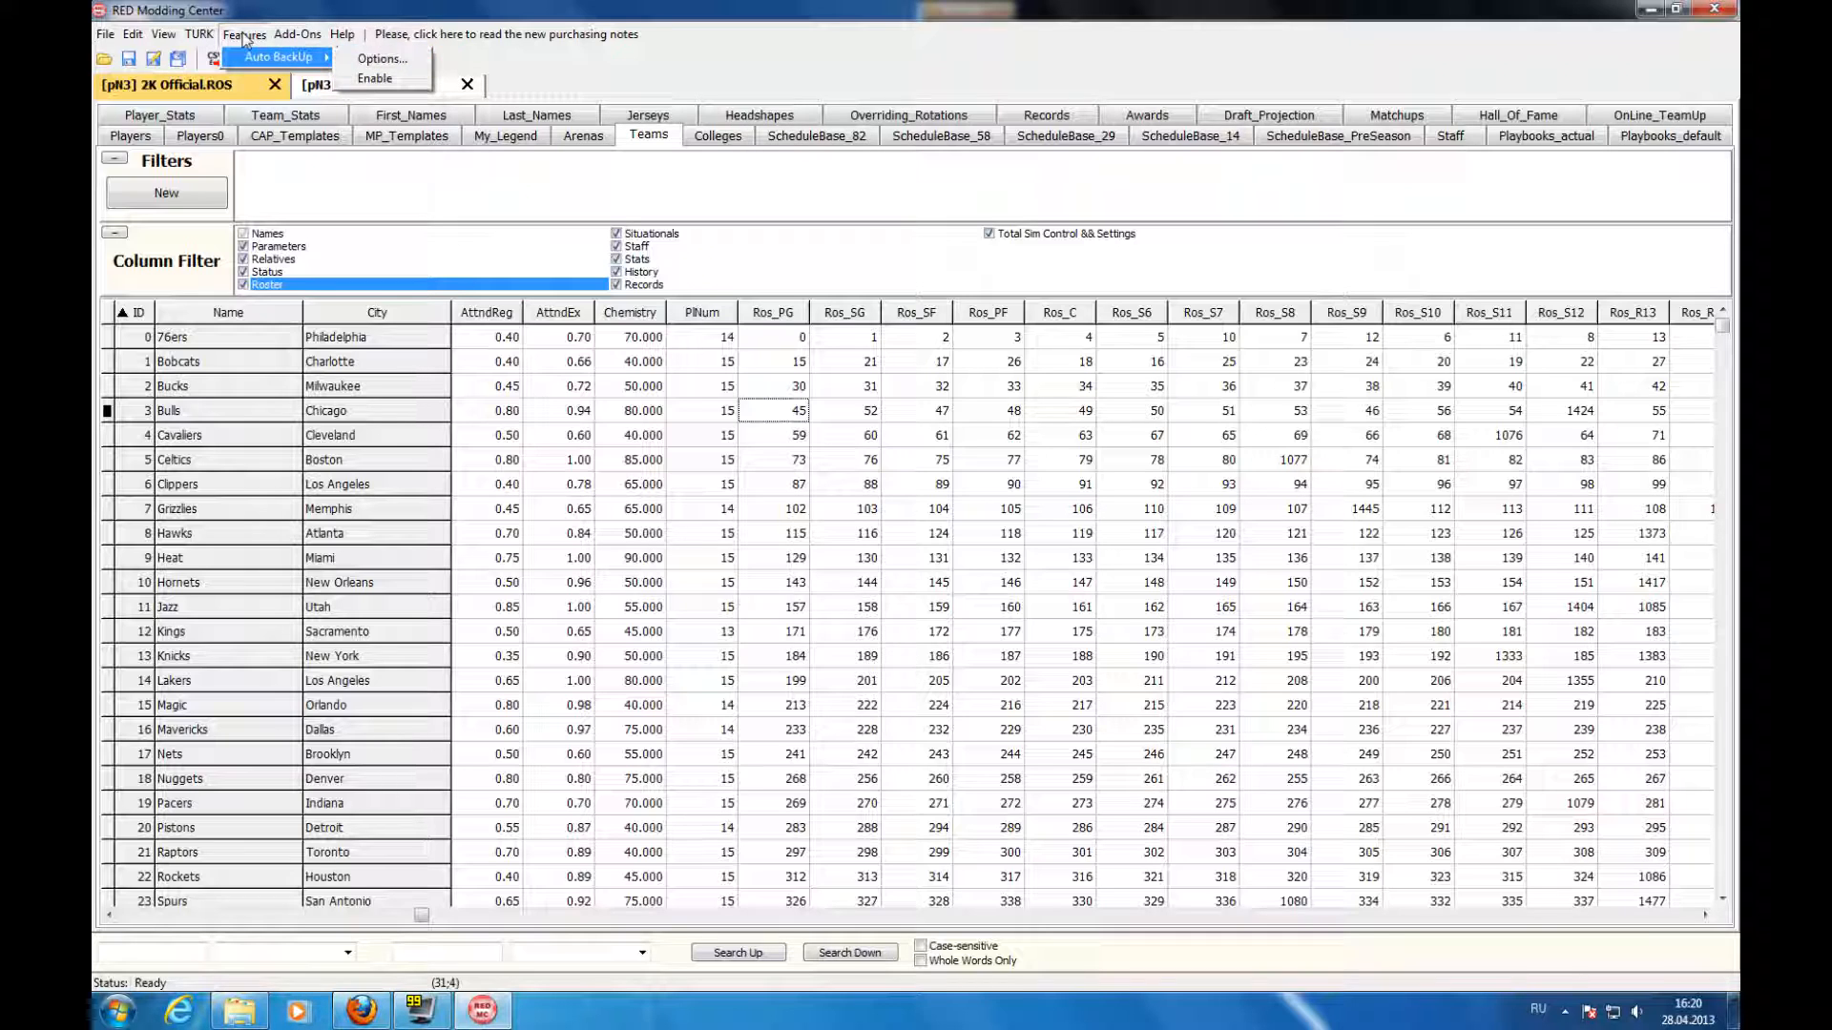
{"action": "left_click", "coordinate": [243, 36]}
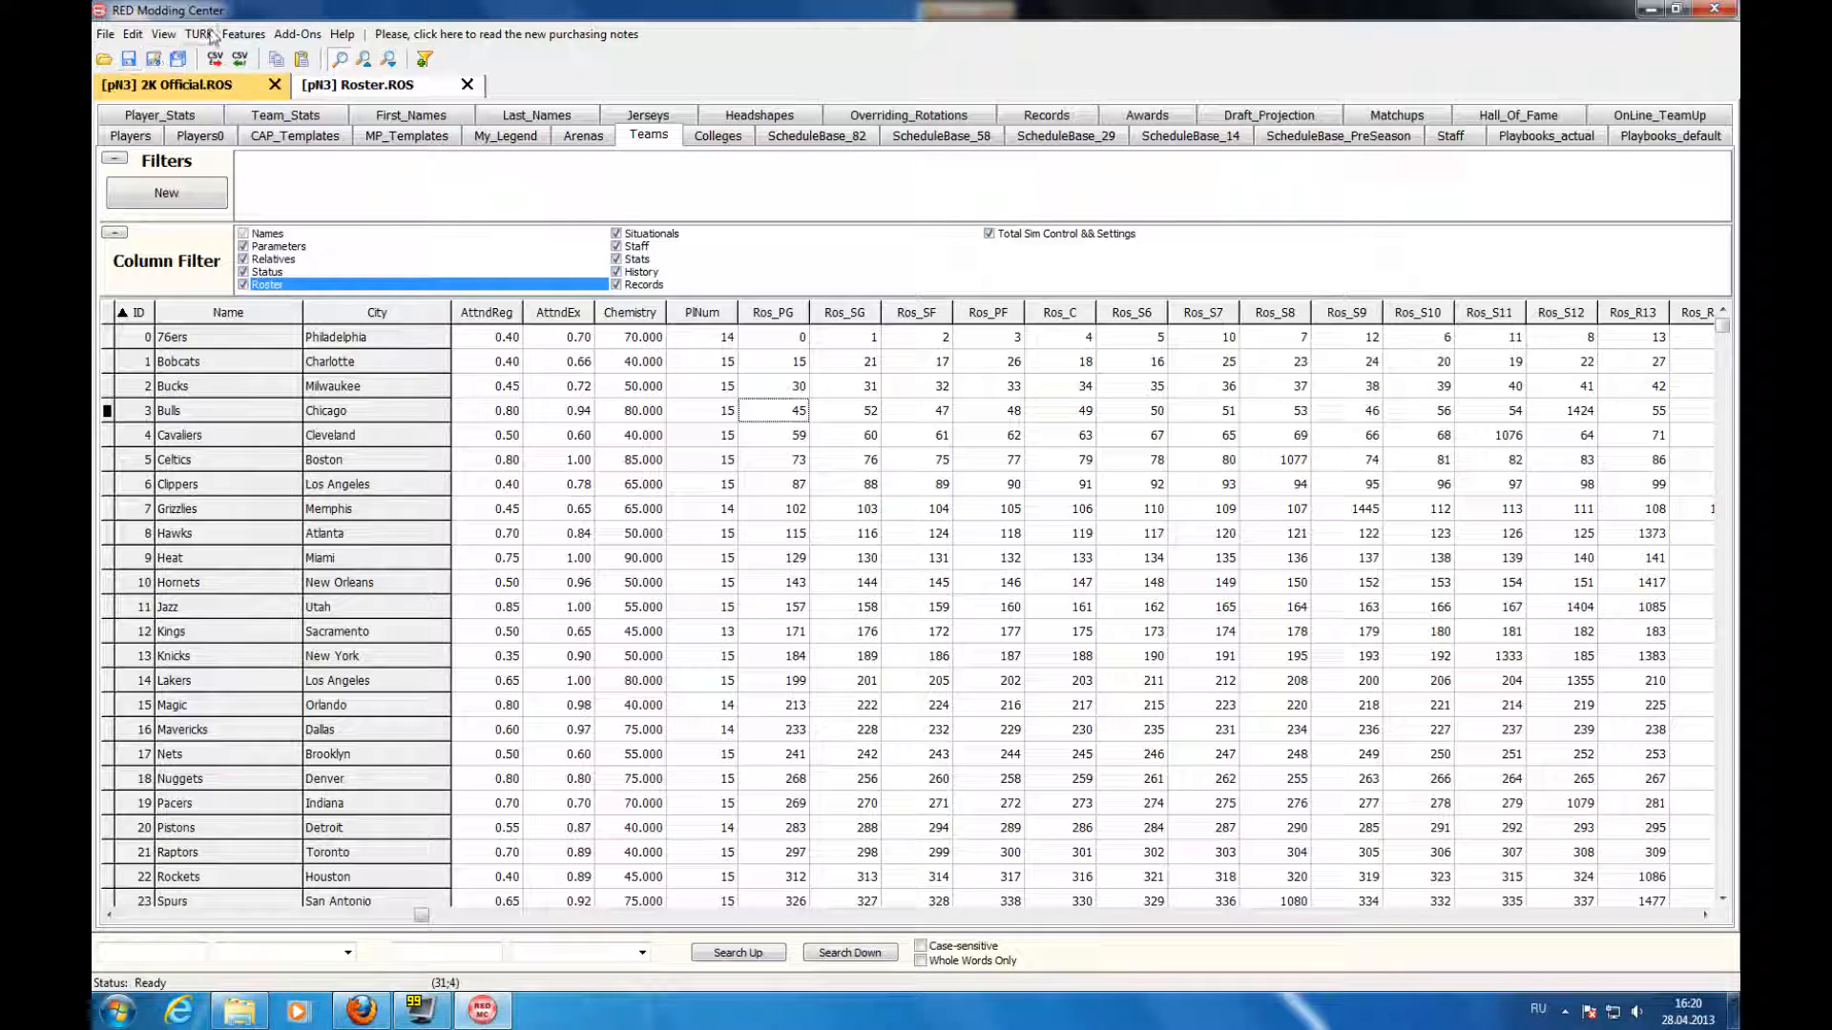
- Open the Auto BackUp options and set the backup path to C:\Backups
{"action": "left_click", "coordinate": [247, 35]}
{"action": "mouse_move", "coordinate": [315, 57]}
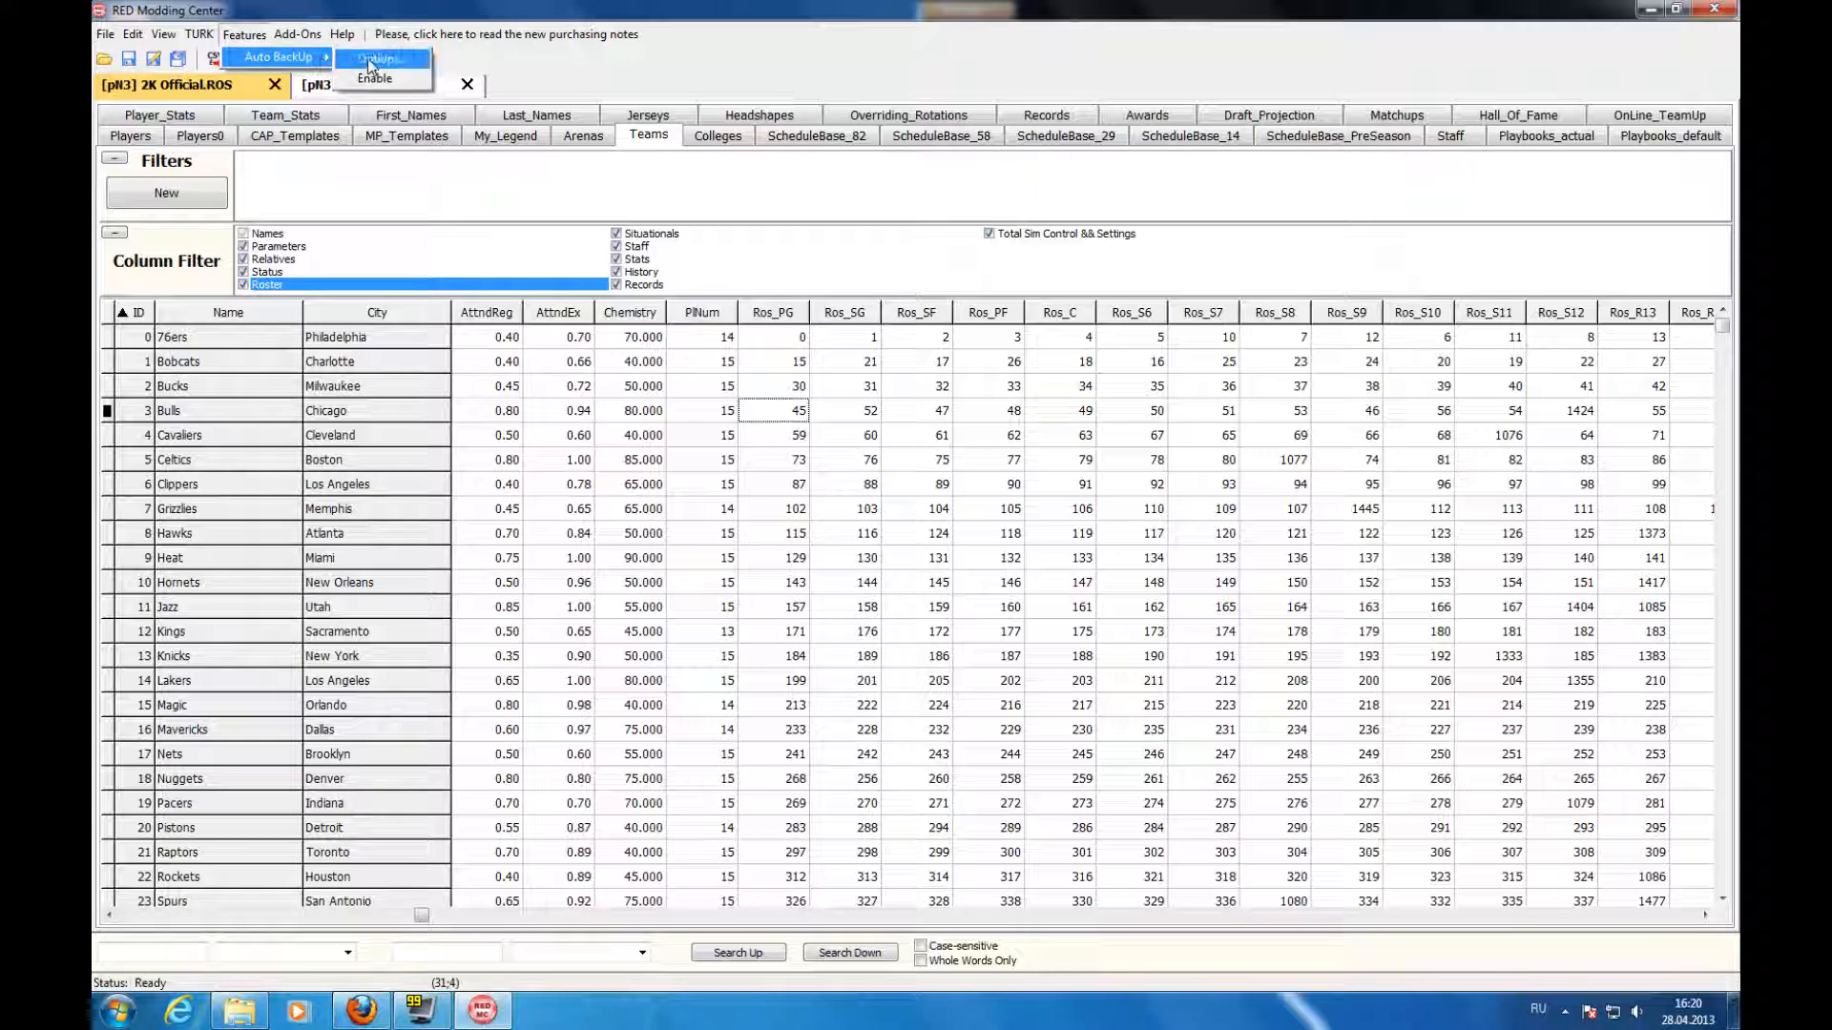
{"action": "left_click", "coordinate": [382, 61]}
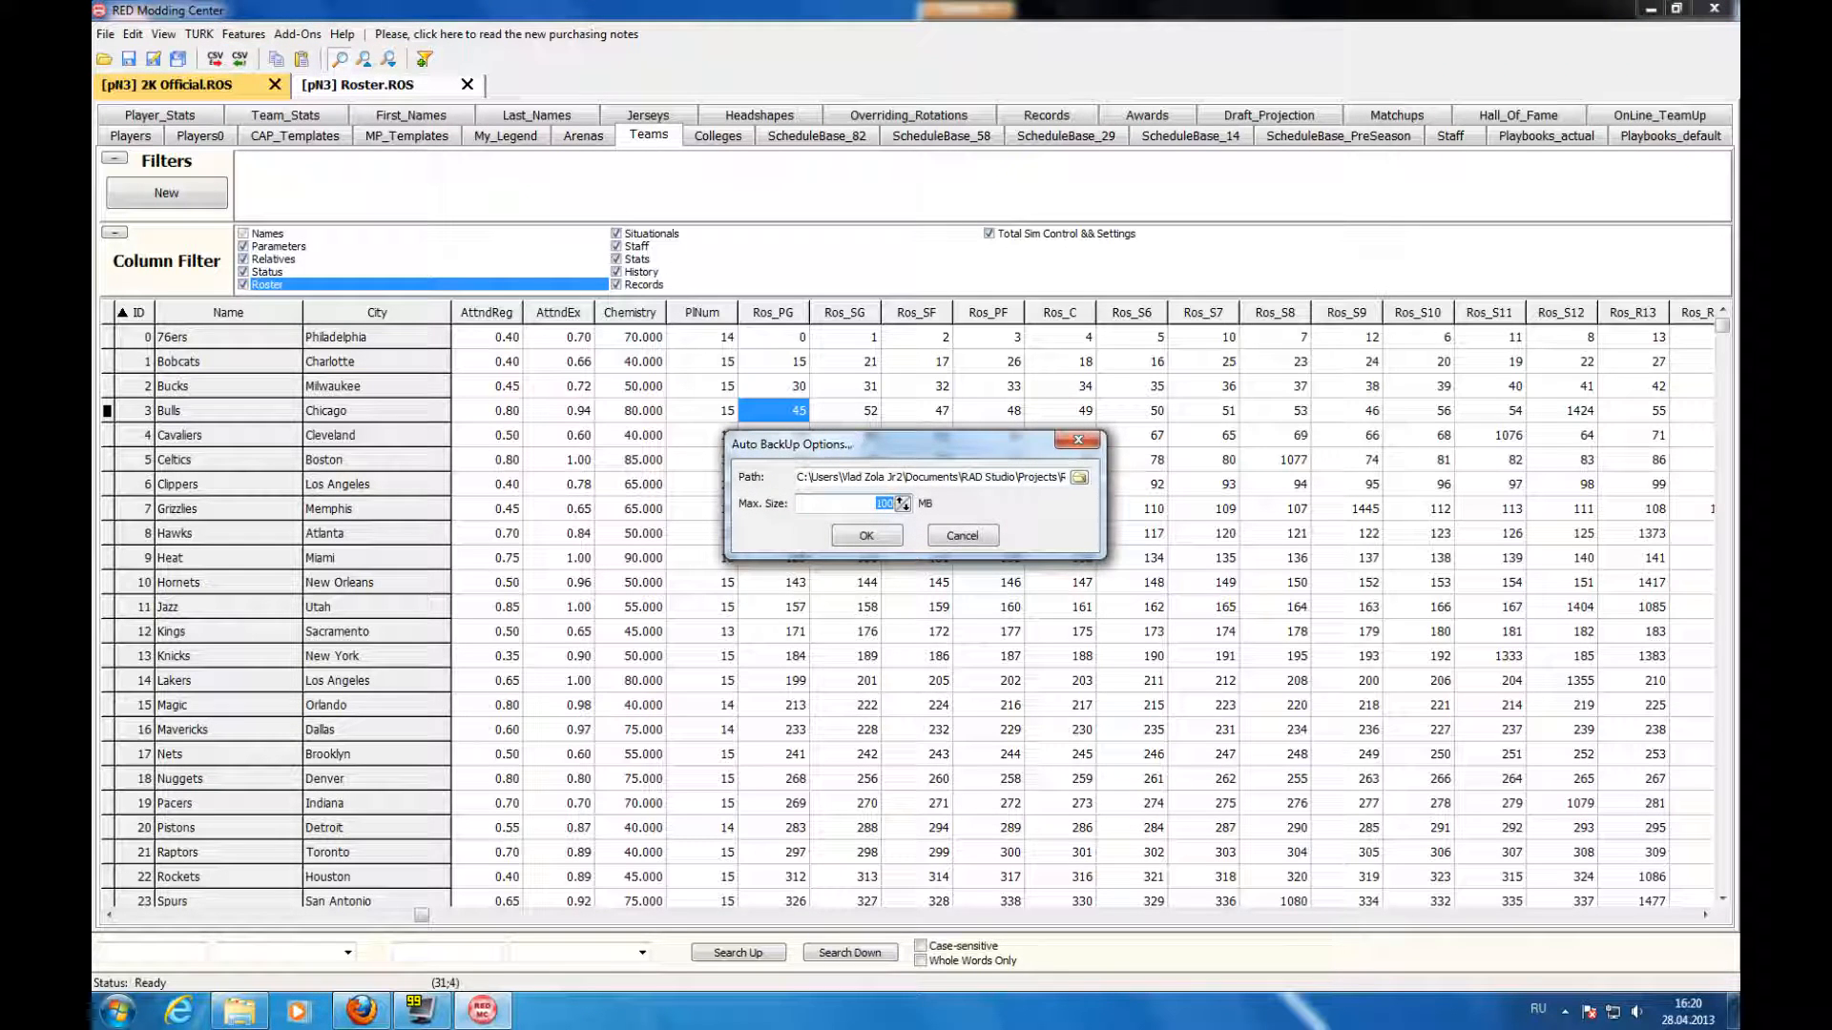
{"action": "left_click", "coordinate": [930, 477]}
{"action": "key", "text": "End"}
{"action": "key", "text": "shift+Home"}
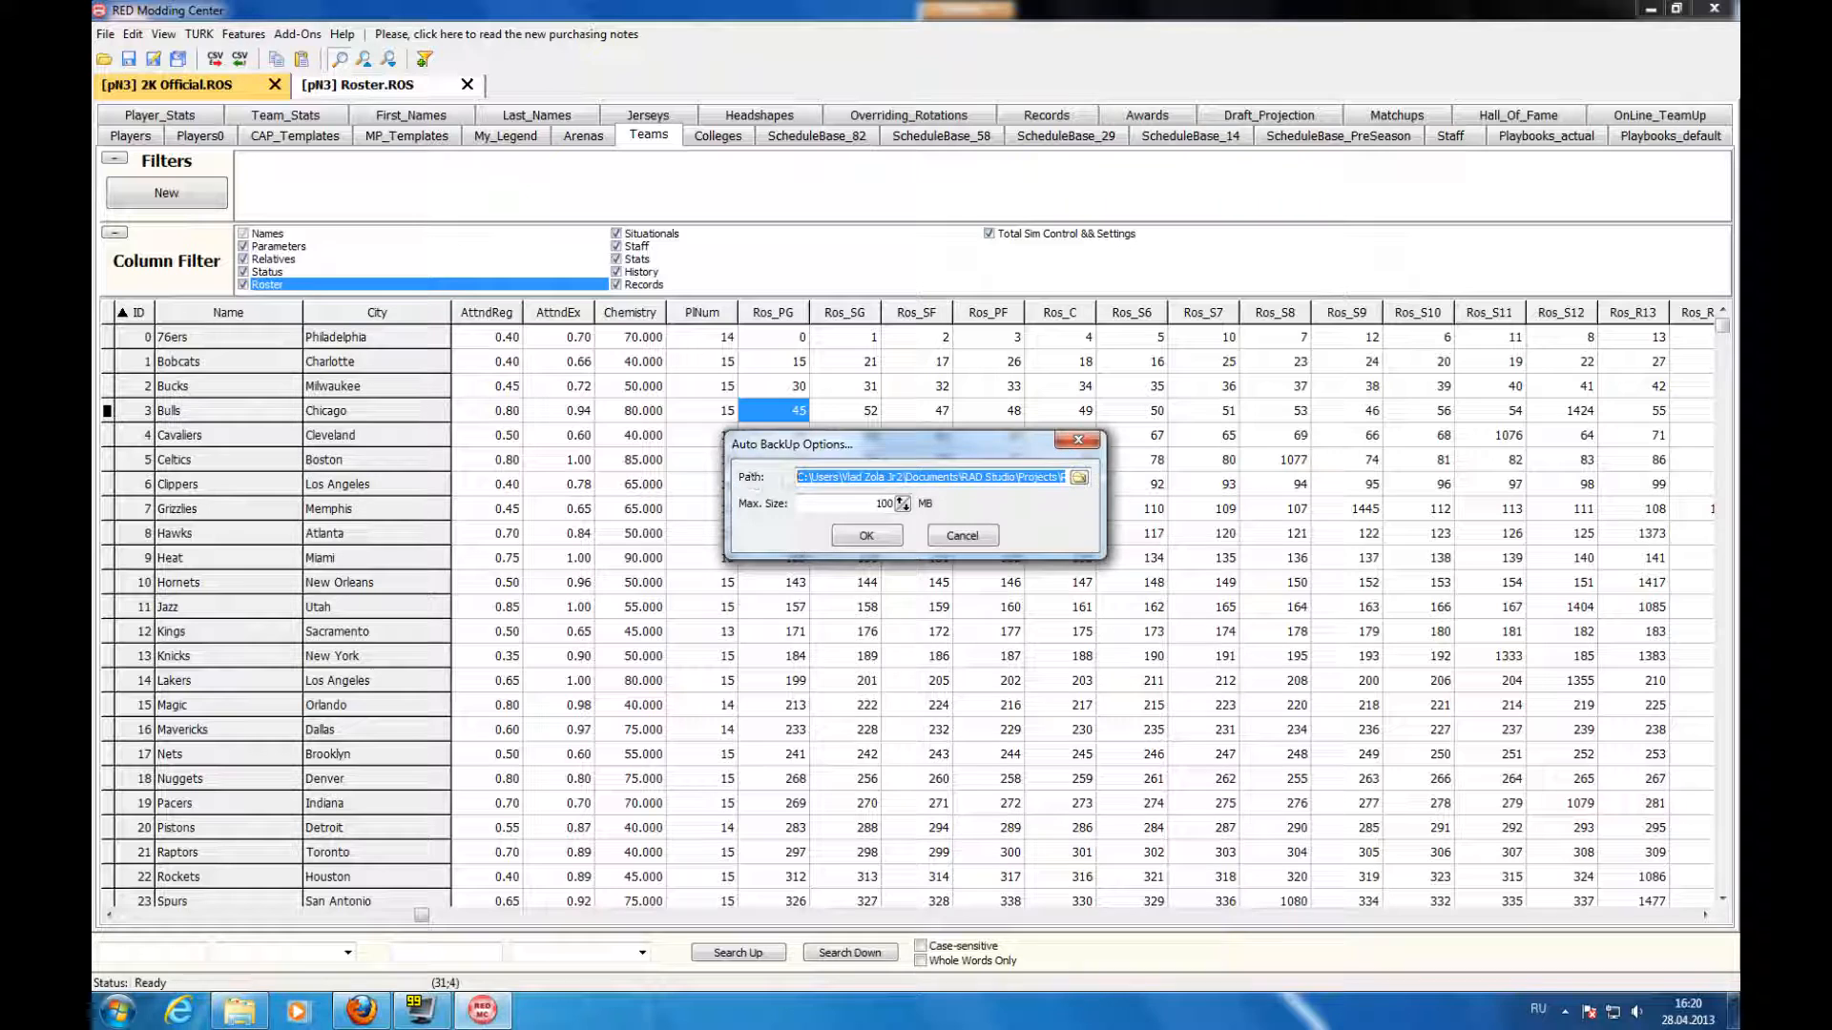
{"action": "type", "text": "C:\\"}
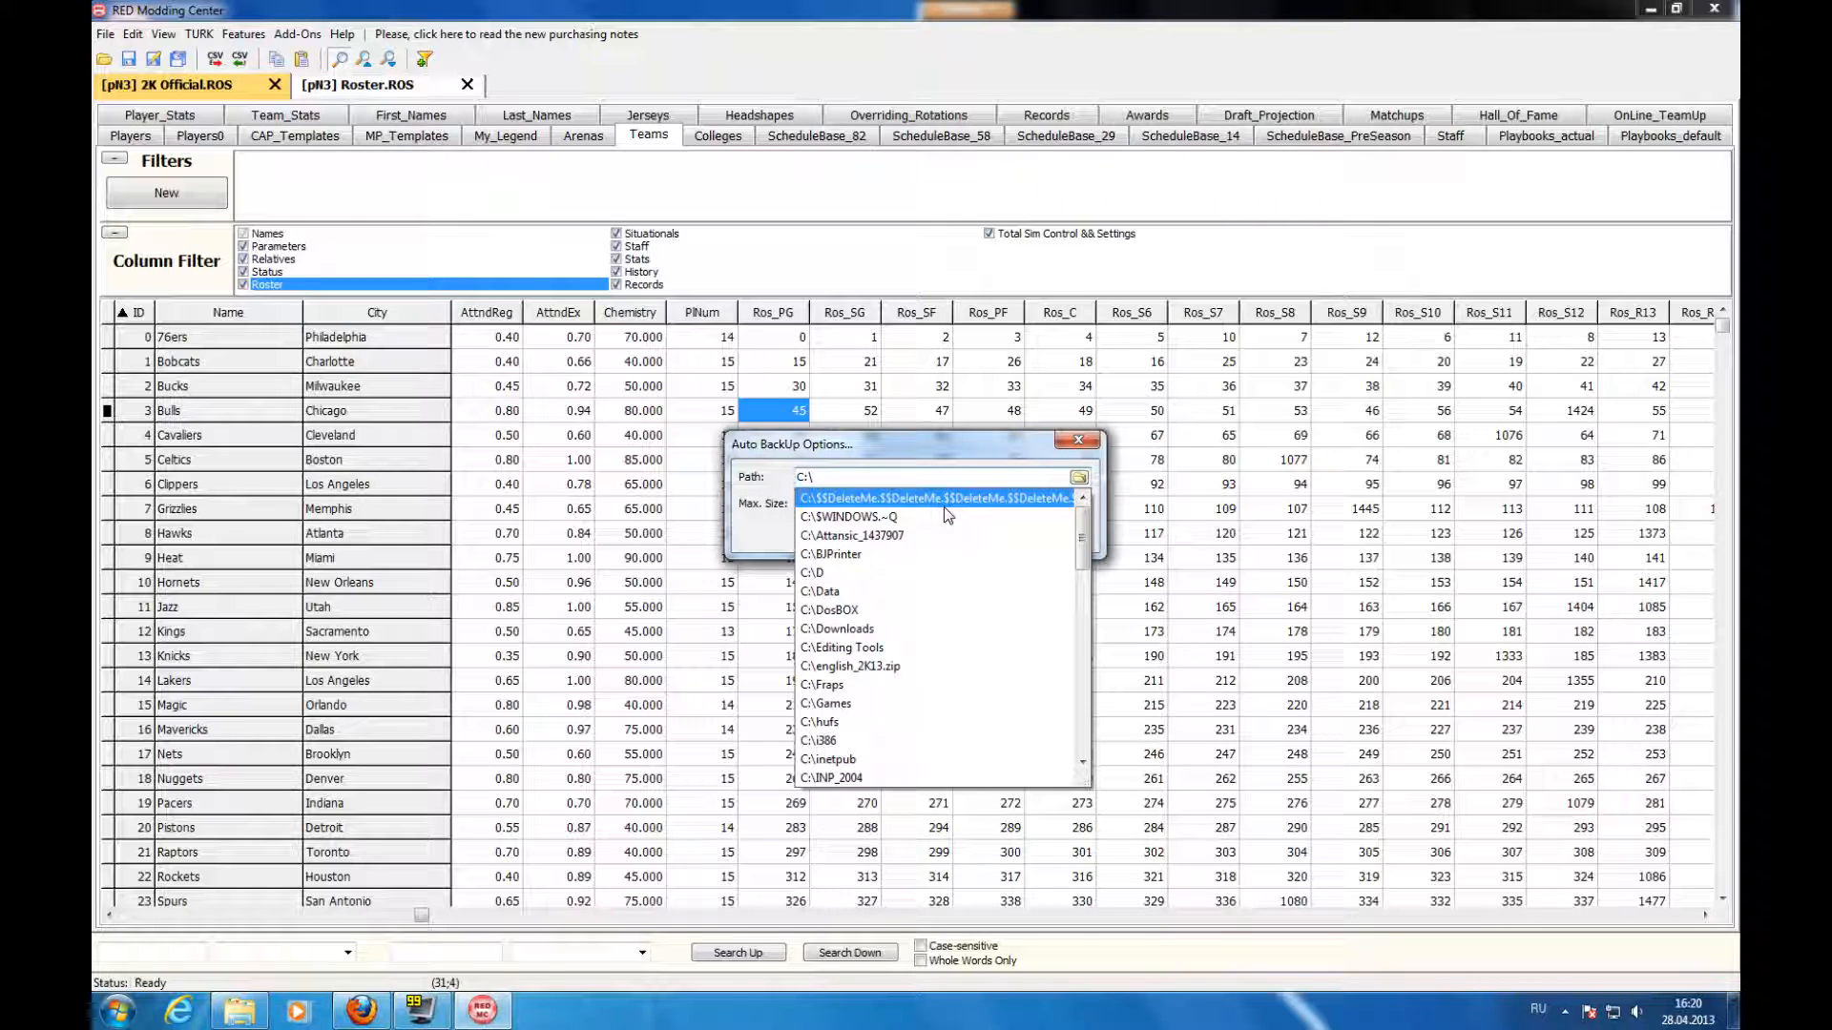
{"action": "type", "text": "И"}
{"action": "key", "text": "BackSpace"}
{"action": "key", "text": "alt+shift"}
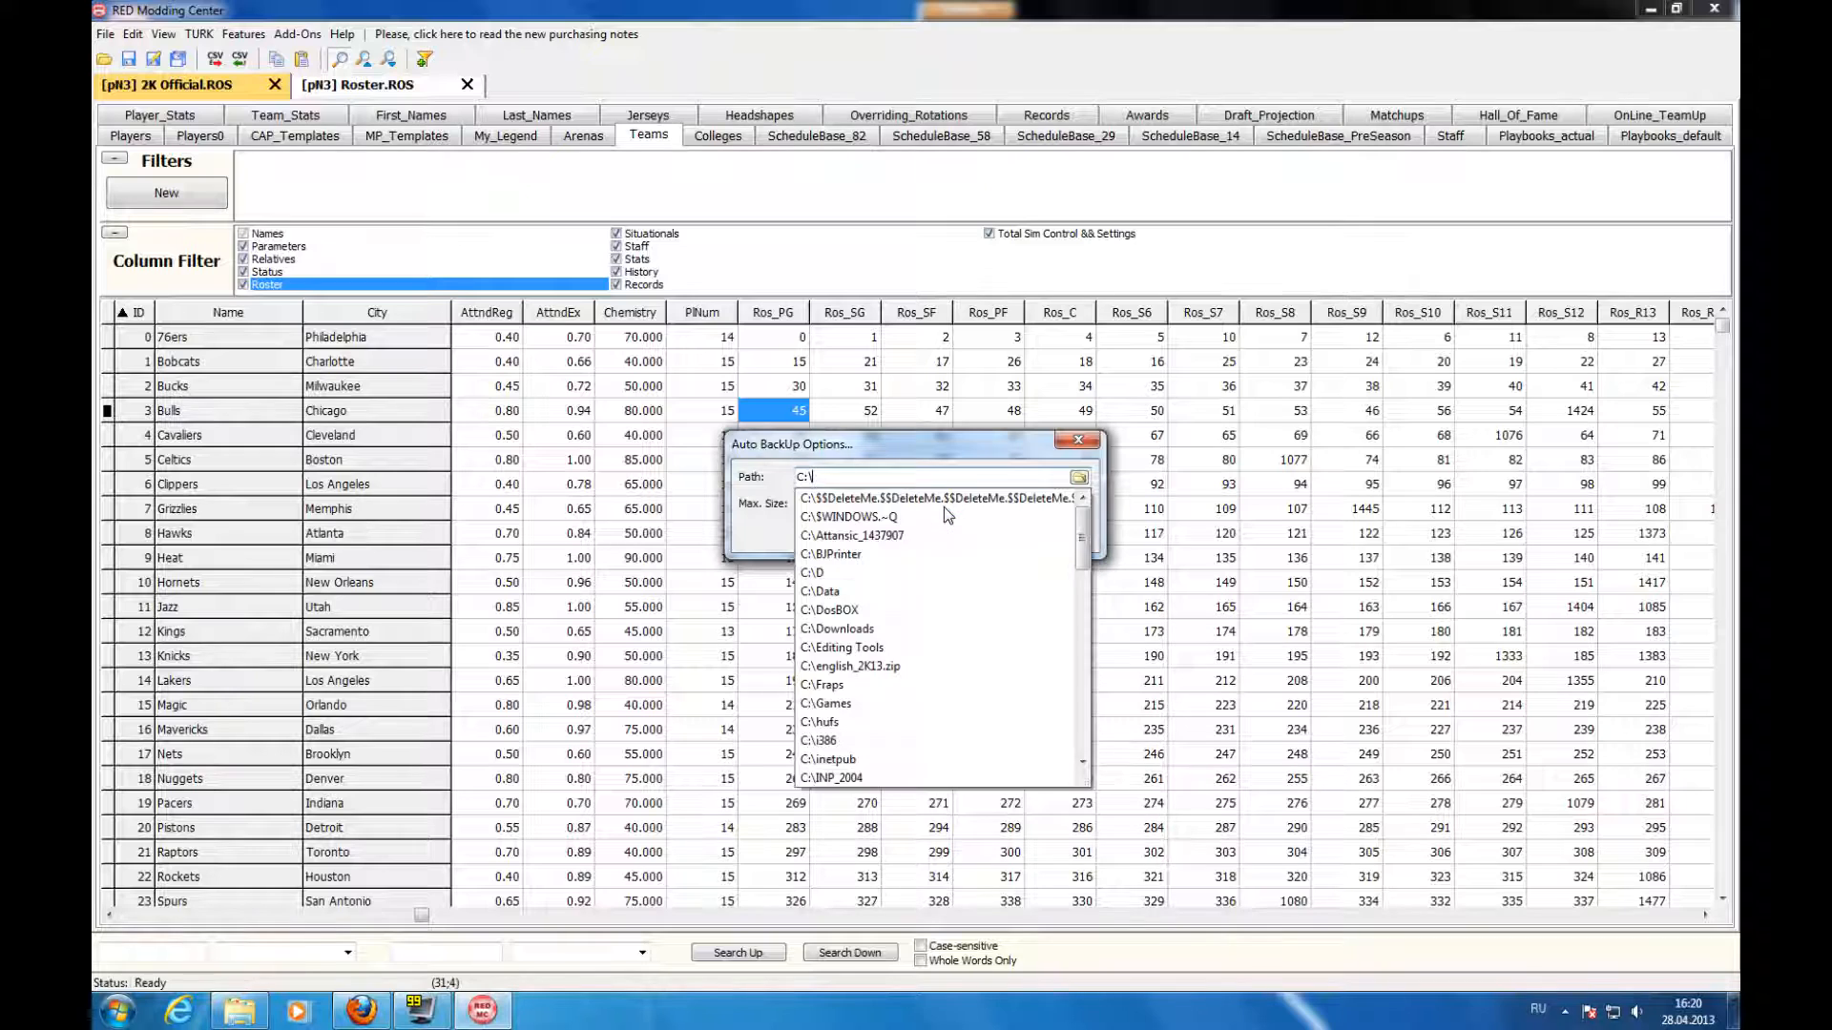
{"action": "type", "text": "Backups"}
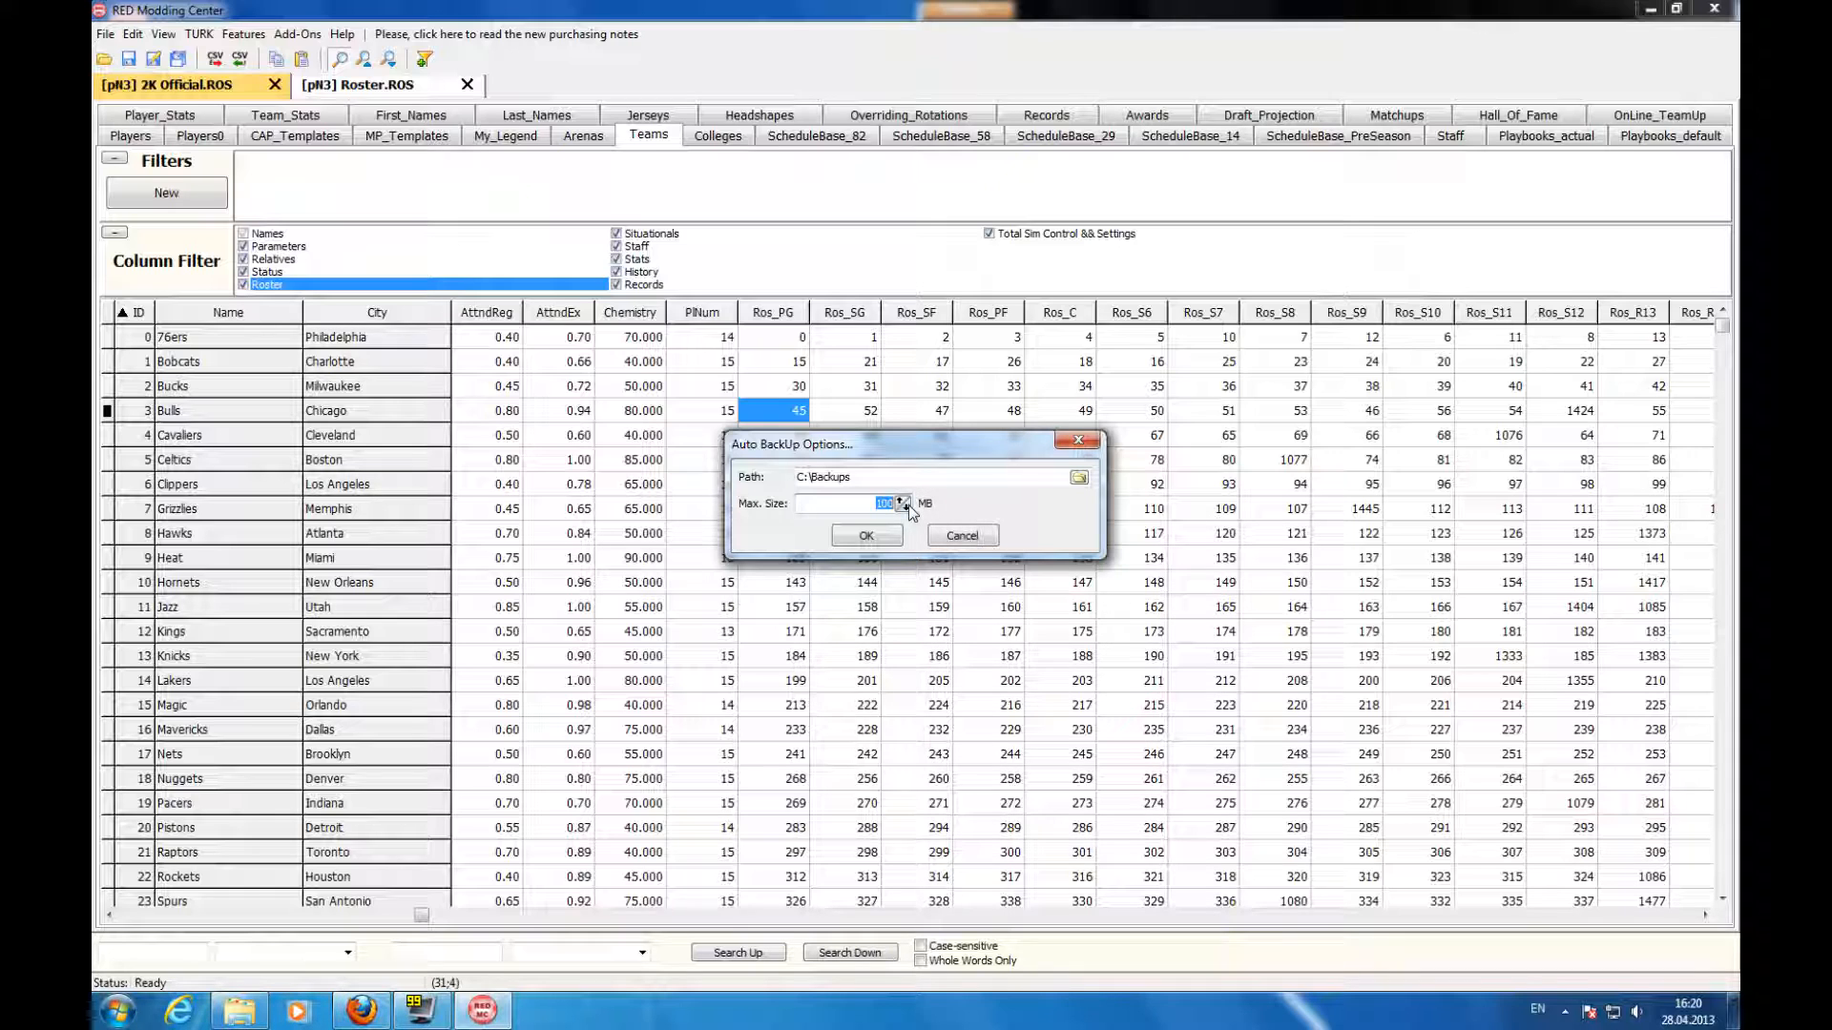
- Leave the maximum backup size at 100 MB and apply the Auto BackUp options
{"action": "left_click", "coordinate": [908, 506]}
{"action": "left_click", "coordinate": [898, 501]}
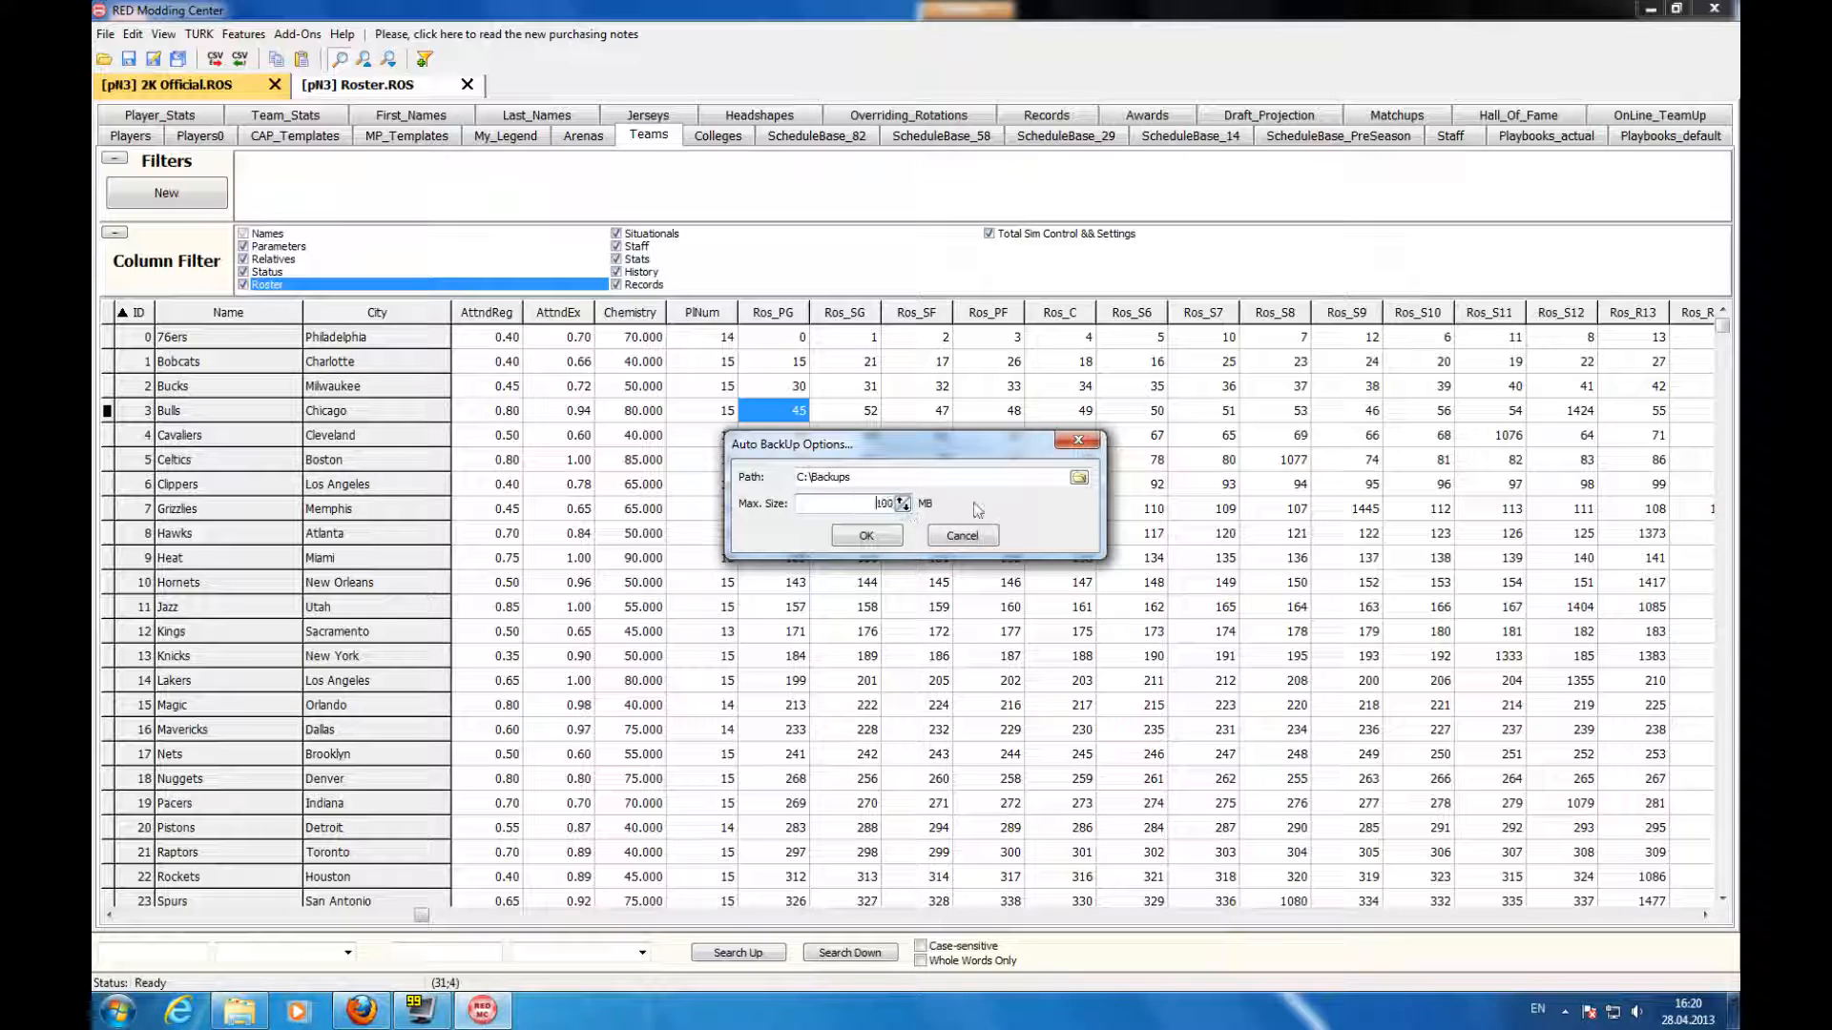
{"action": "left_click", "coordinate": [864, 536]}
- Enable Auto BackUp, recheck its submenu, and select the Cavaliers' Chemistry cell in the Teams table
{"action": "left_click", "coordinate": [250, 38]}
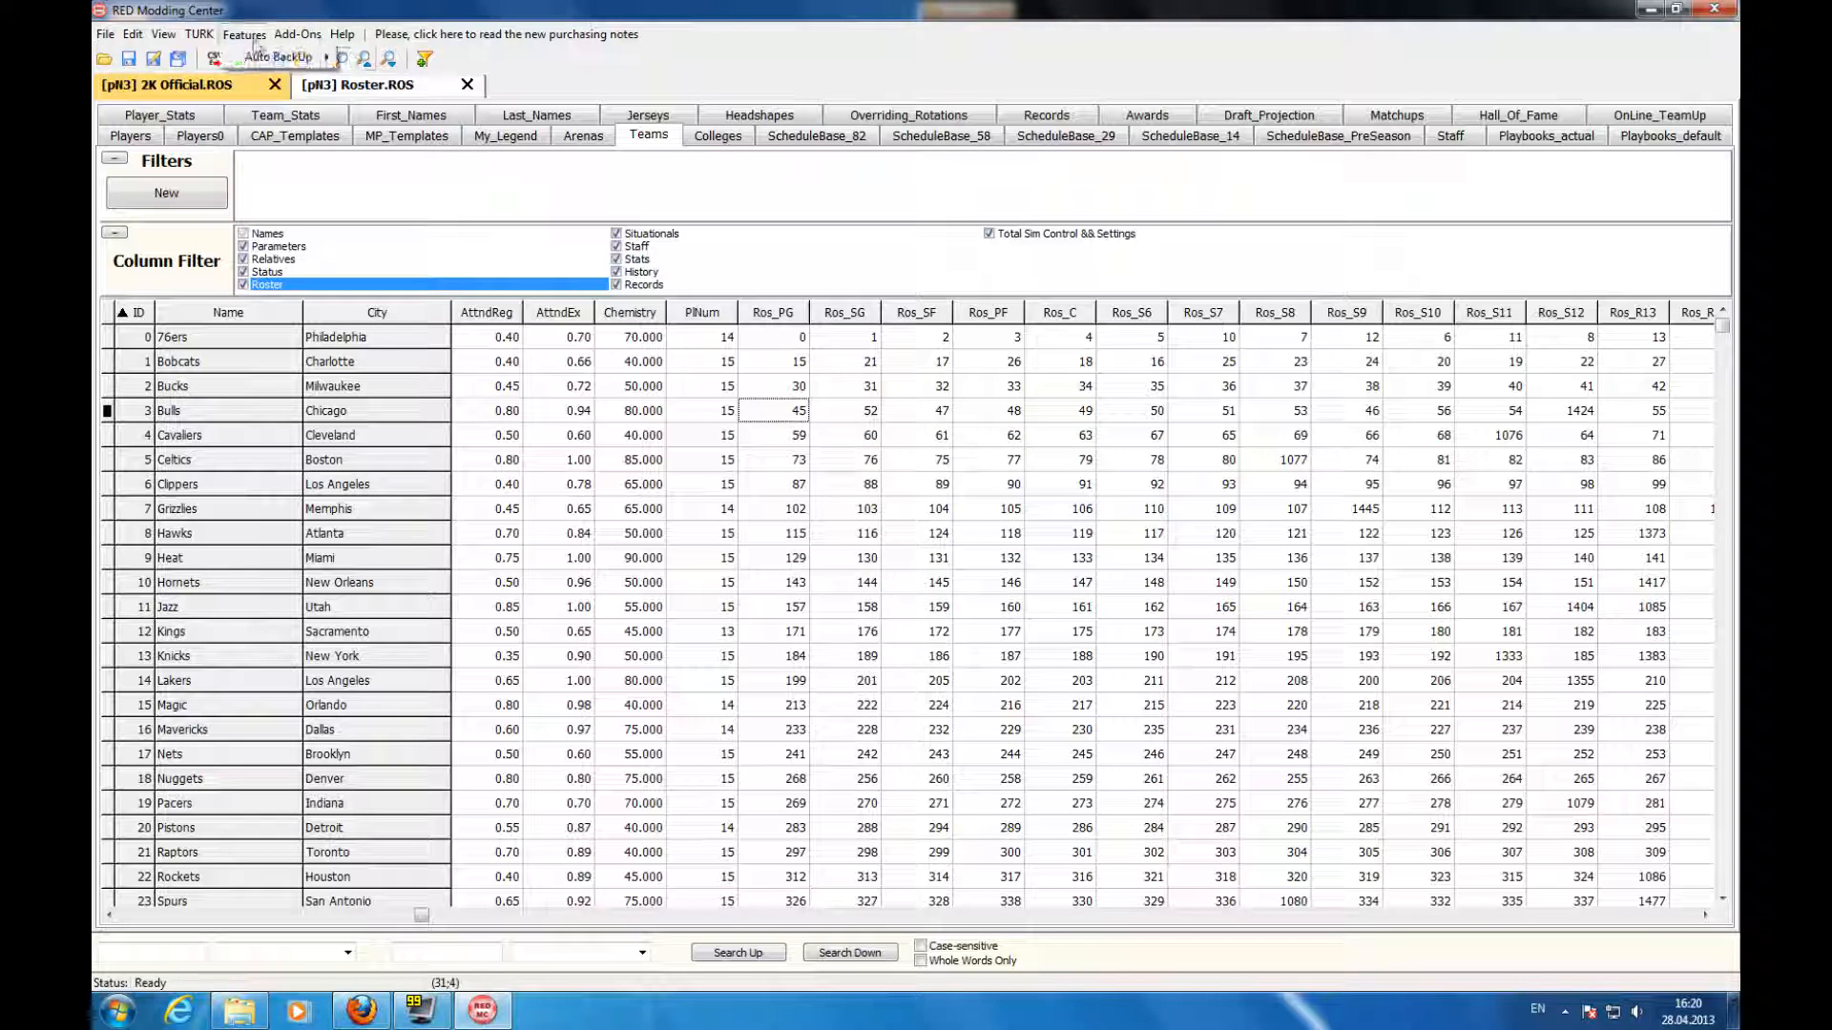
{"action": "mouse_move", "coordinate": [286, 57]}
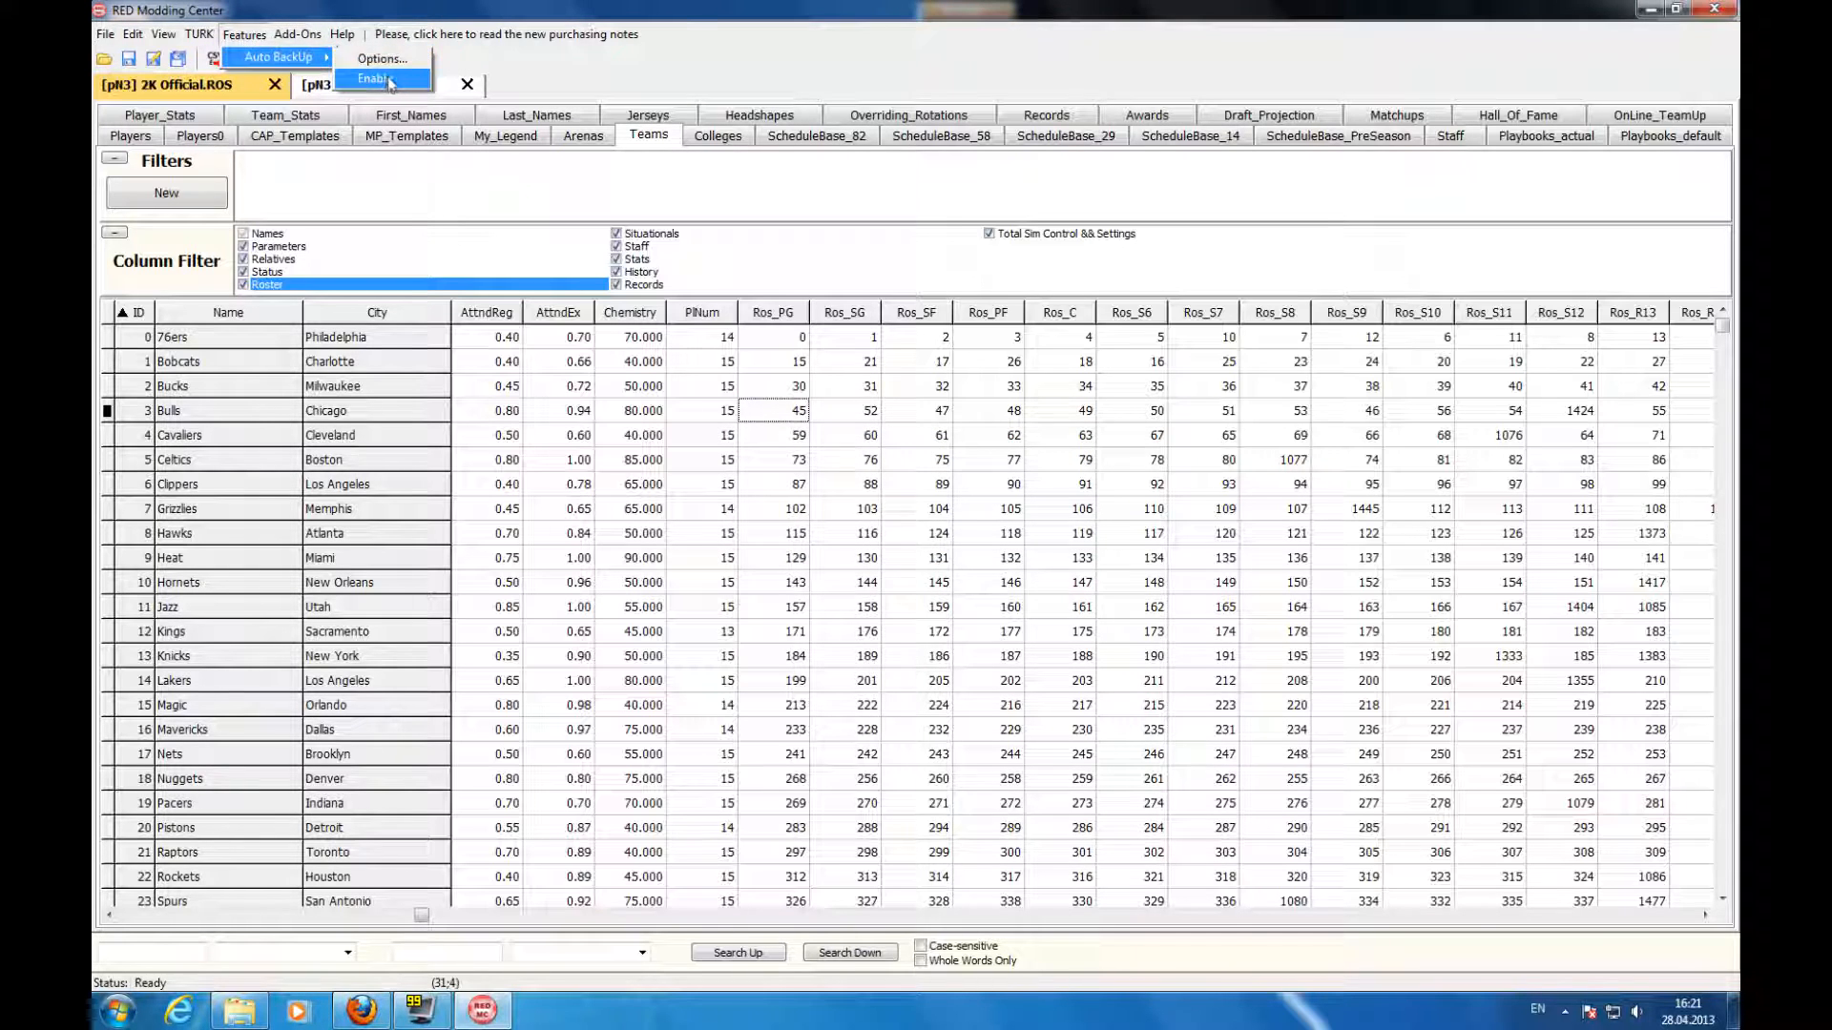
{"action": "left_click", "coordinate": [375, 78]}
{"action": "left_click", "coordinate": [244, 34]}
{"action": "mouse_move", "coordinate": [281, 57]}
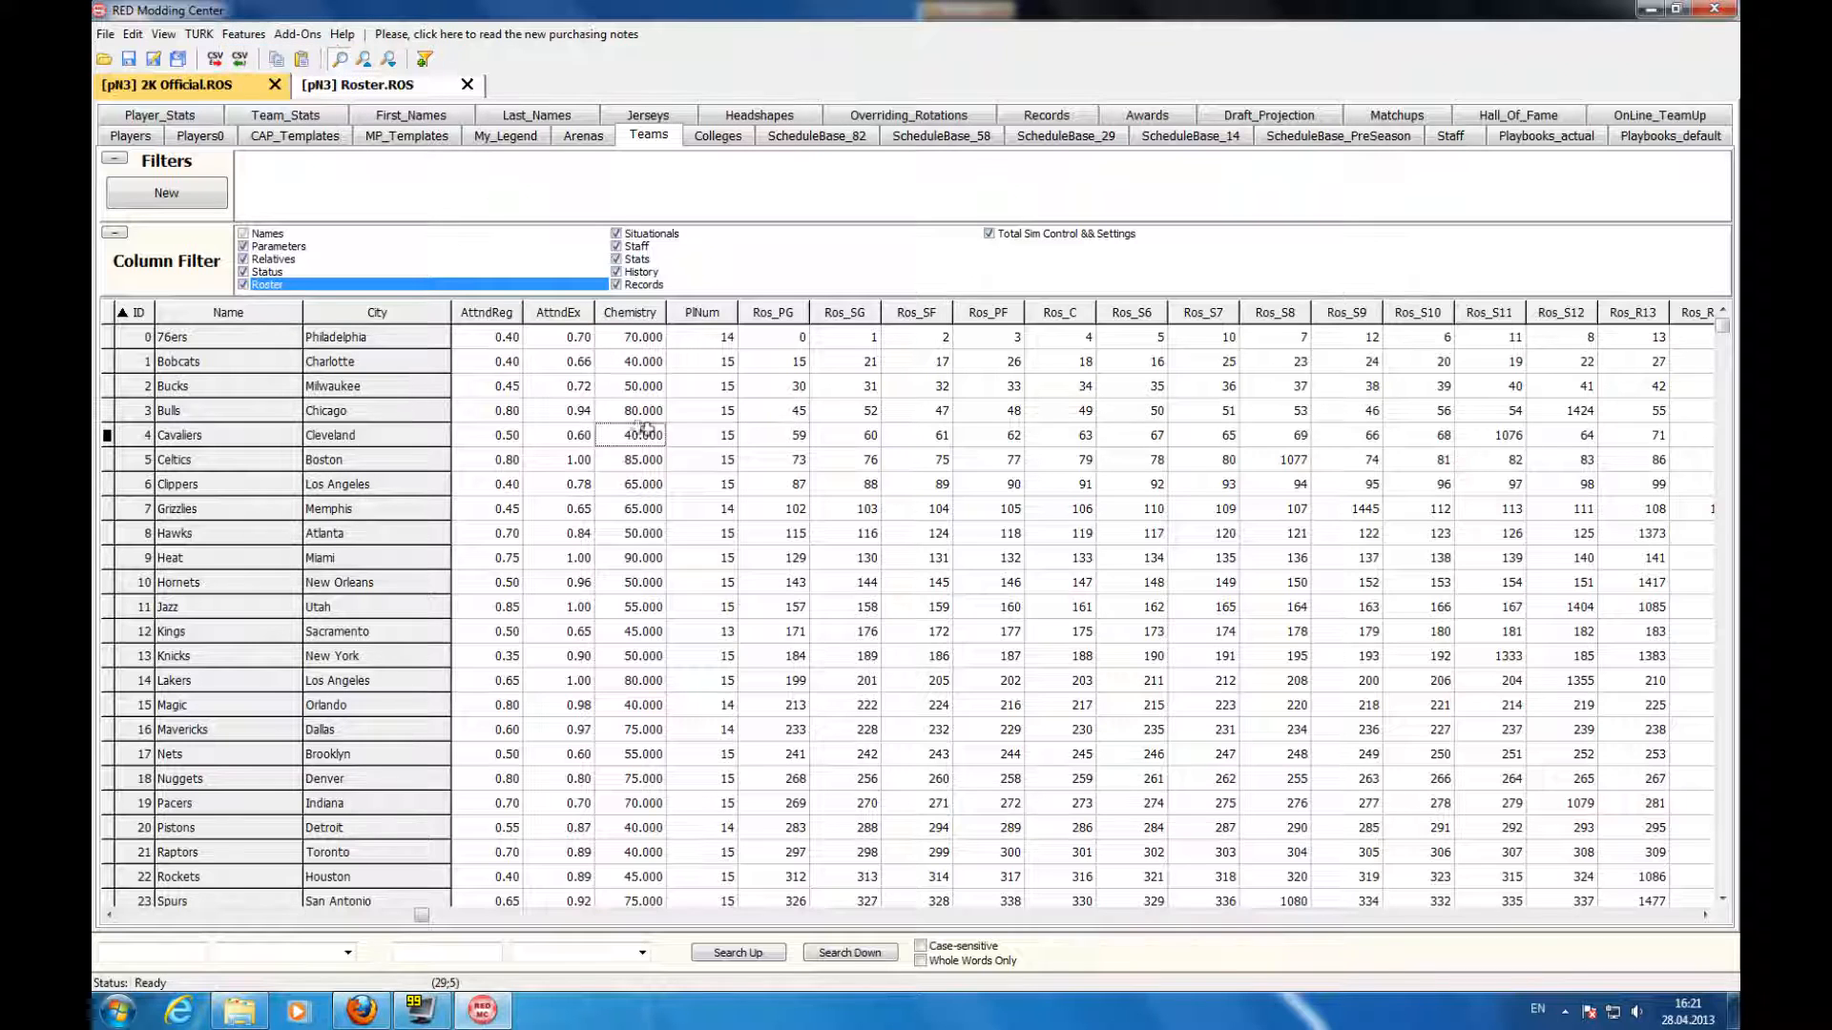
{"action": "left_click", "coordinate": [629, 436]}
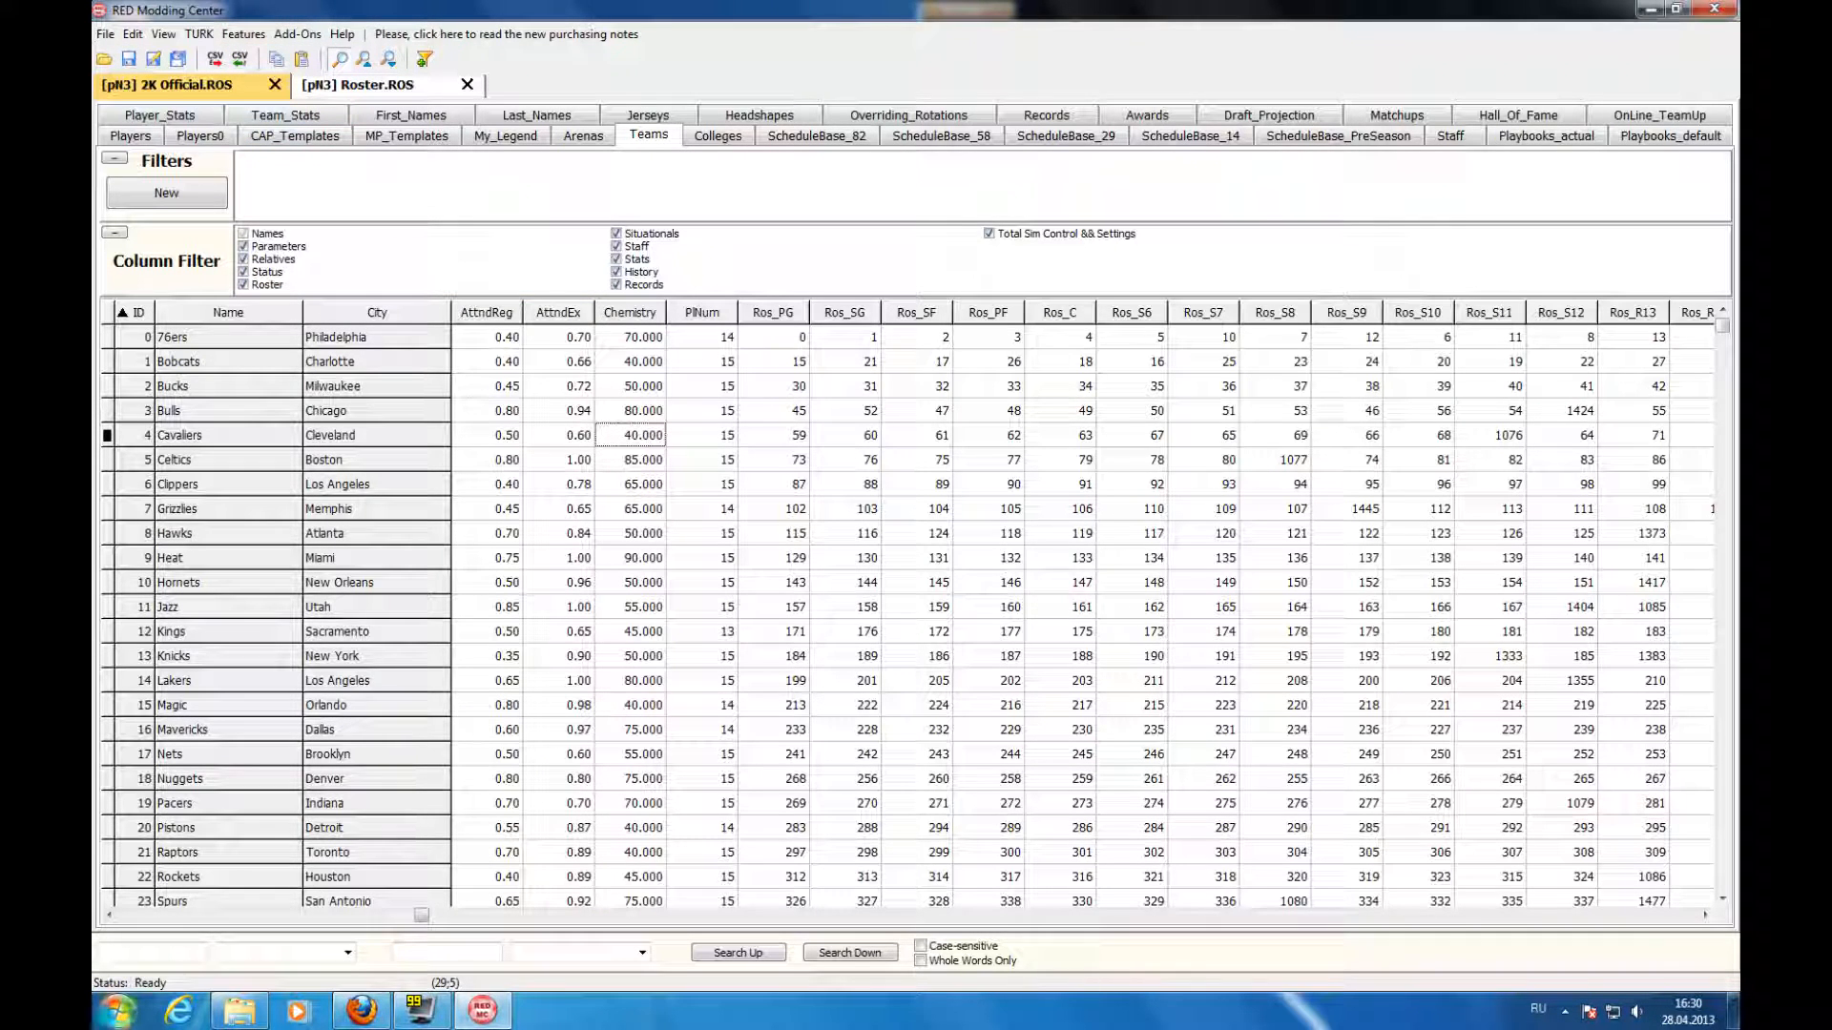
- Open the C:\Backups folder in Windows Explorer and widen its name column to examine the backup file's full name
{"action": "left_click", "coordinate": [117, 1011]}
{"action": "left_click", "coordinate": [463, 764]}
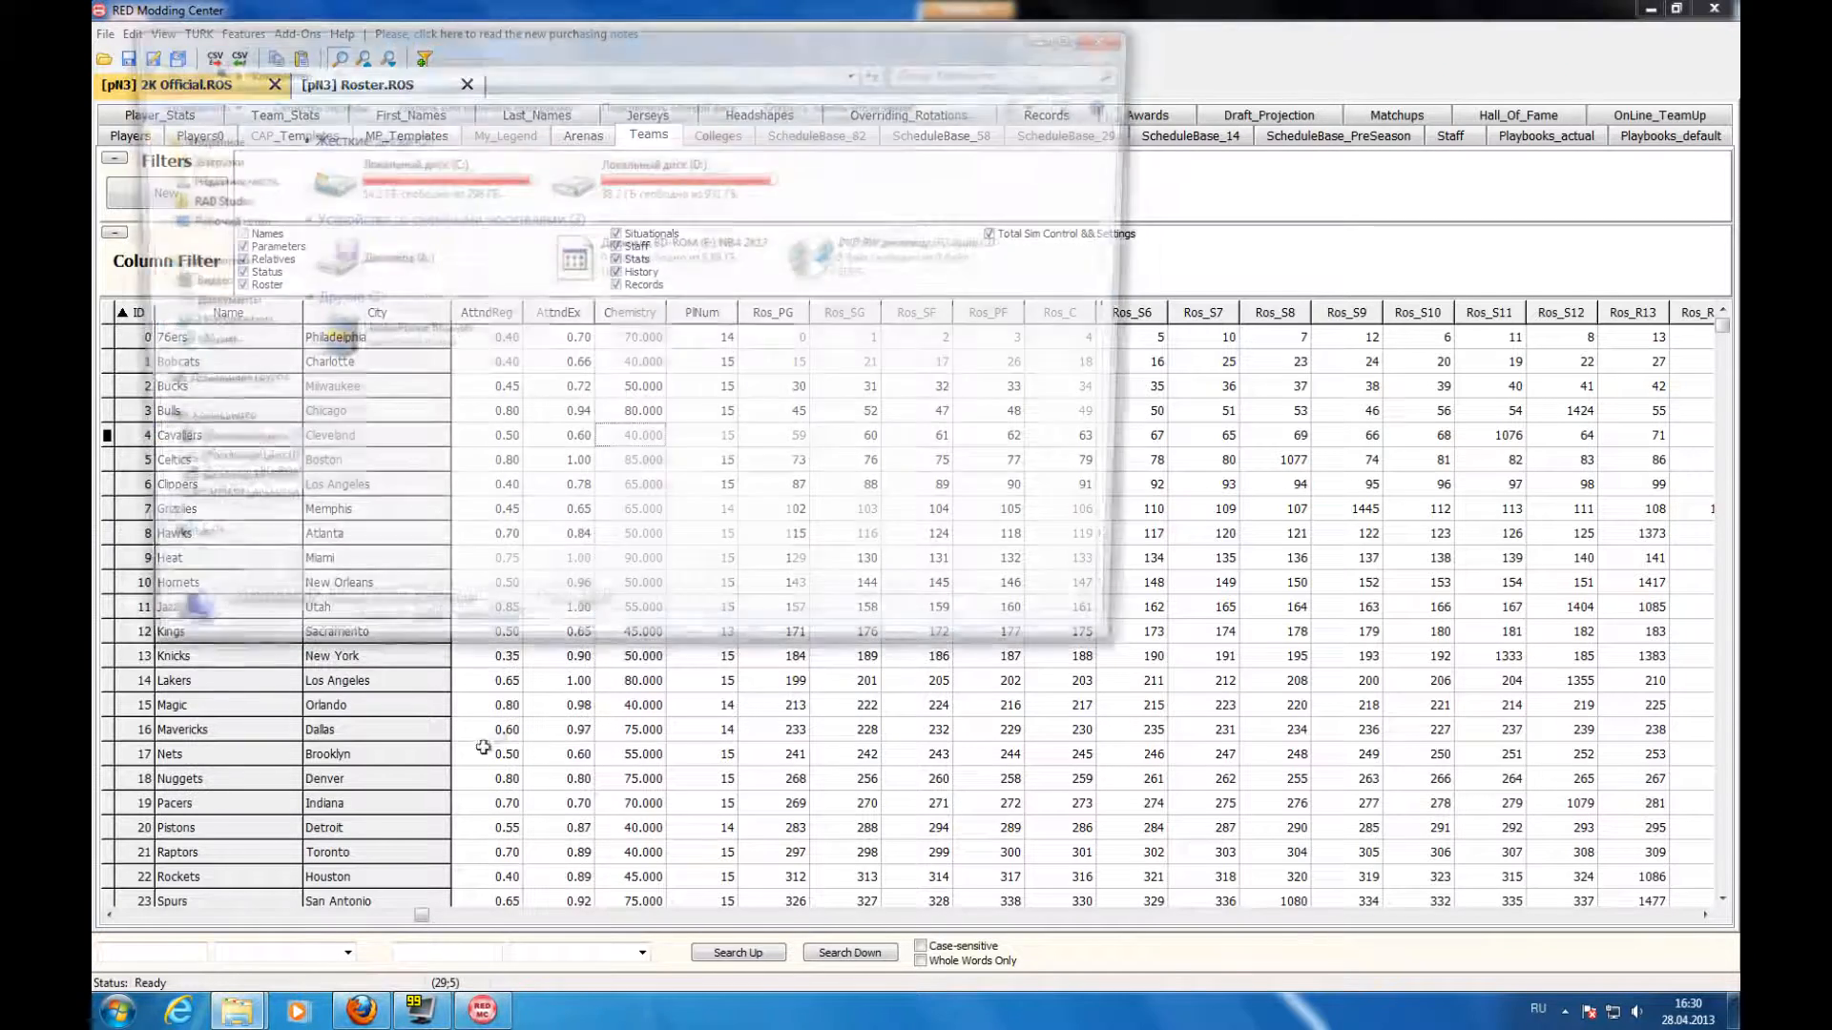
{"action": "double_click", "coordinate": [429, 186]}
{"action": "double_click", "coordinate": [424, 221]}
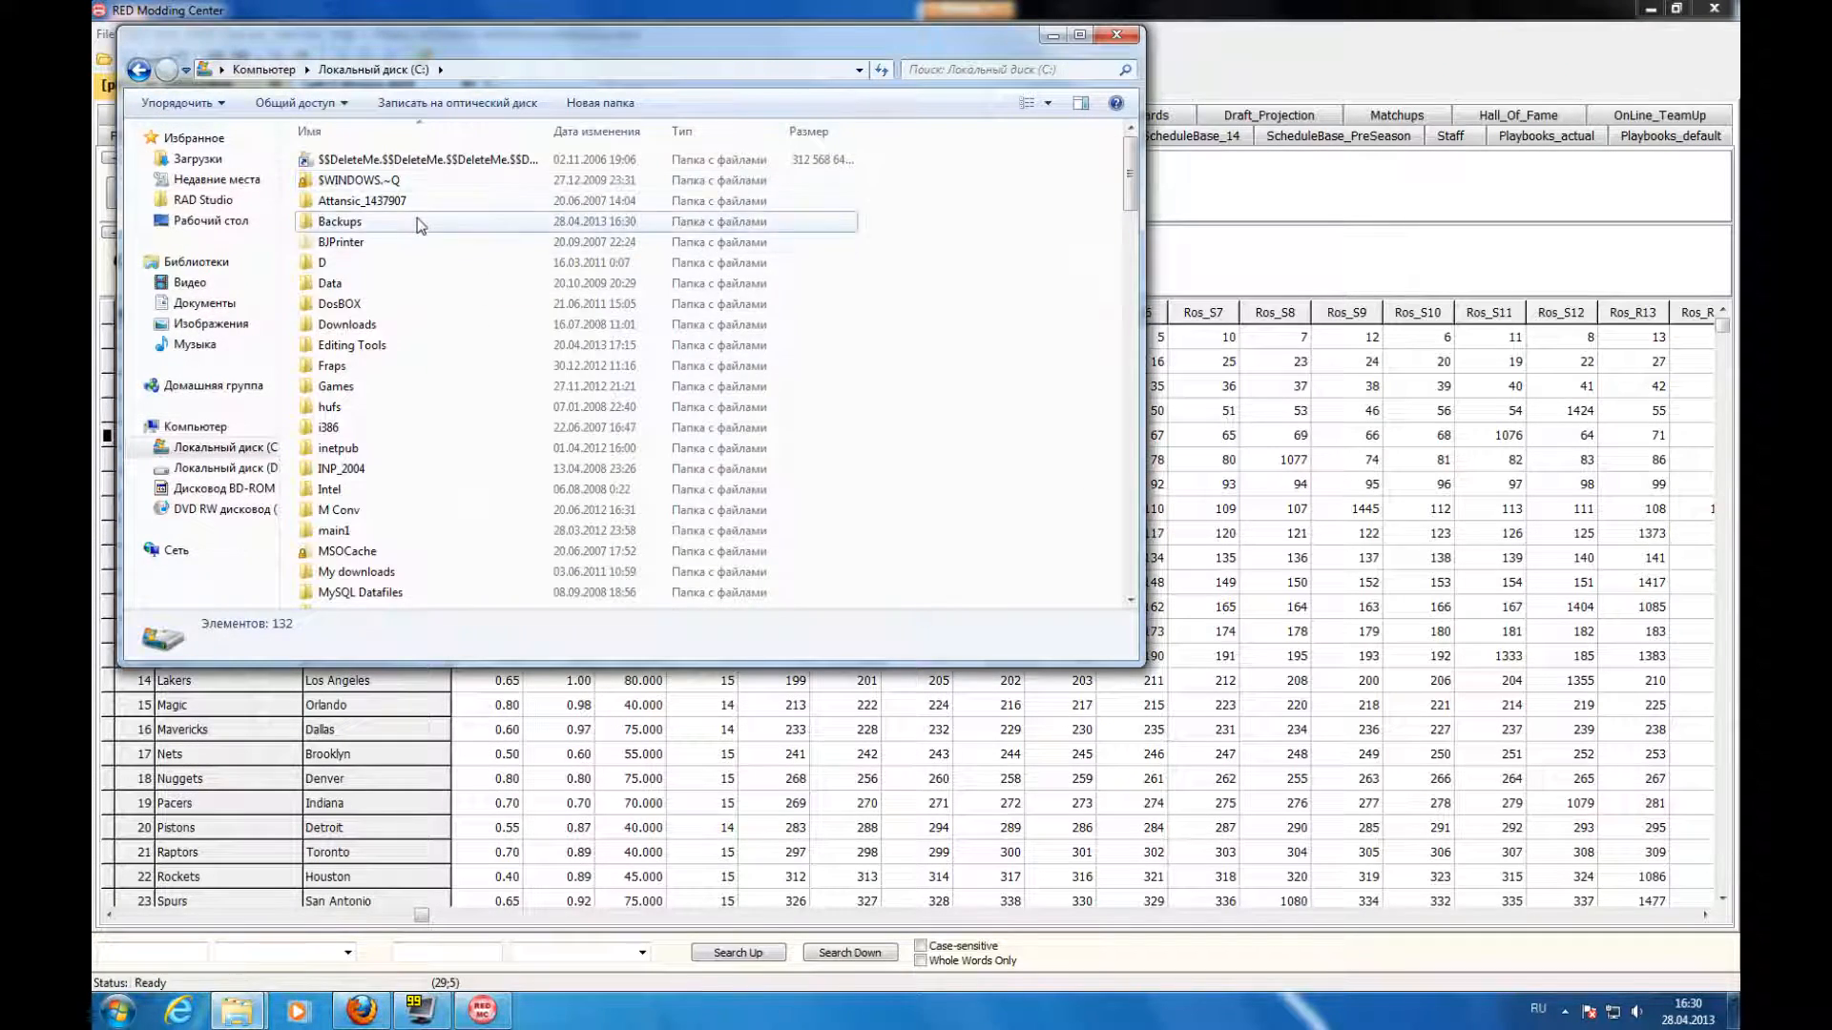
{"action": "left_click_drag", "start_coordinate": [604, 64], "coordinate": [916, 379]}
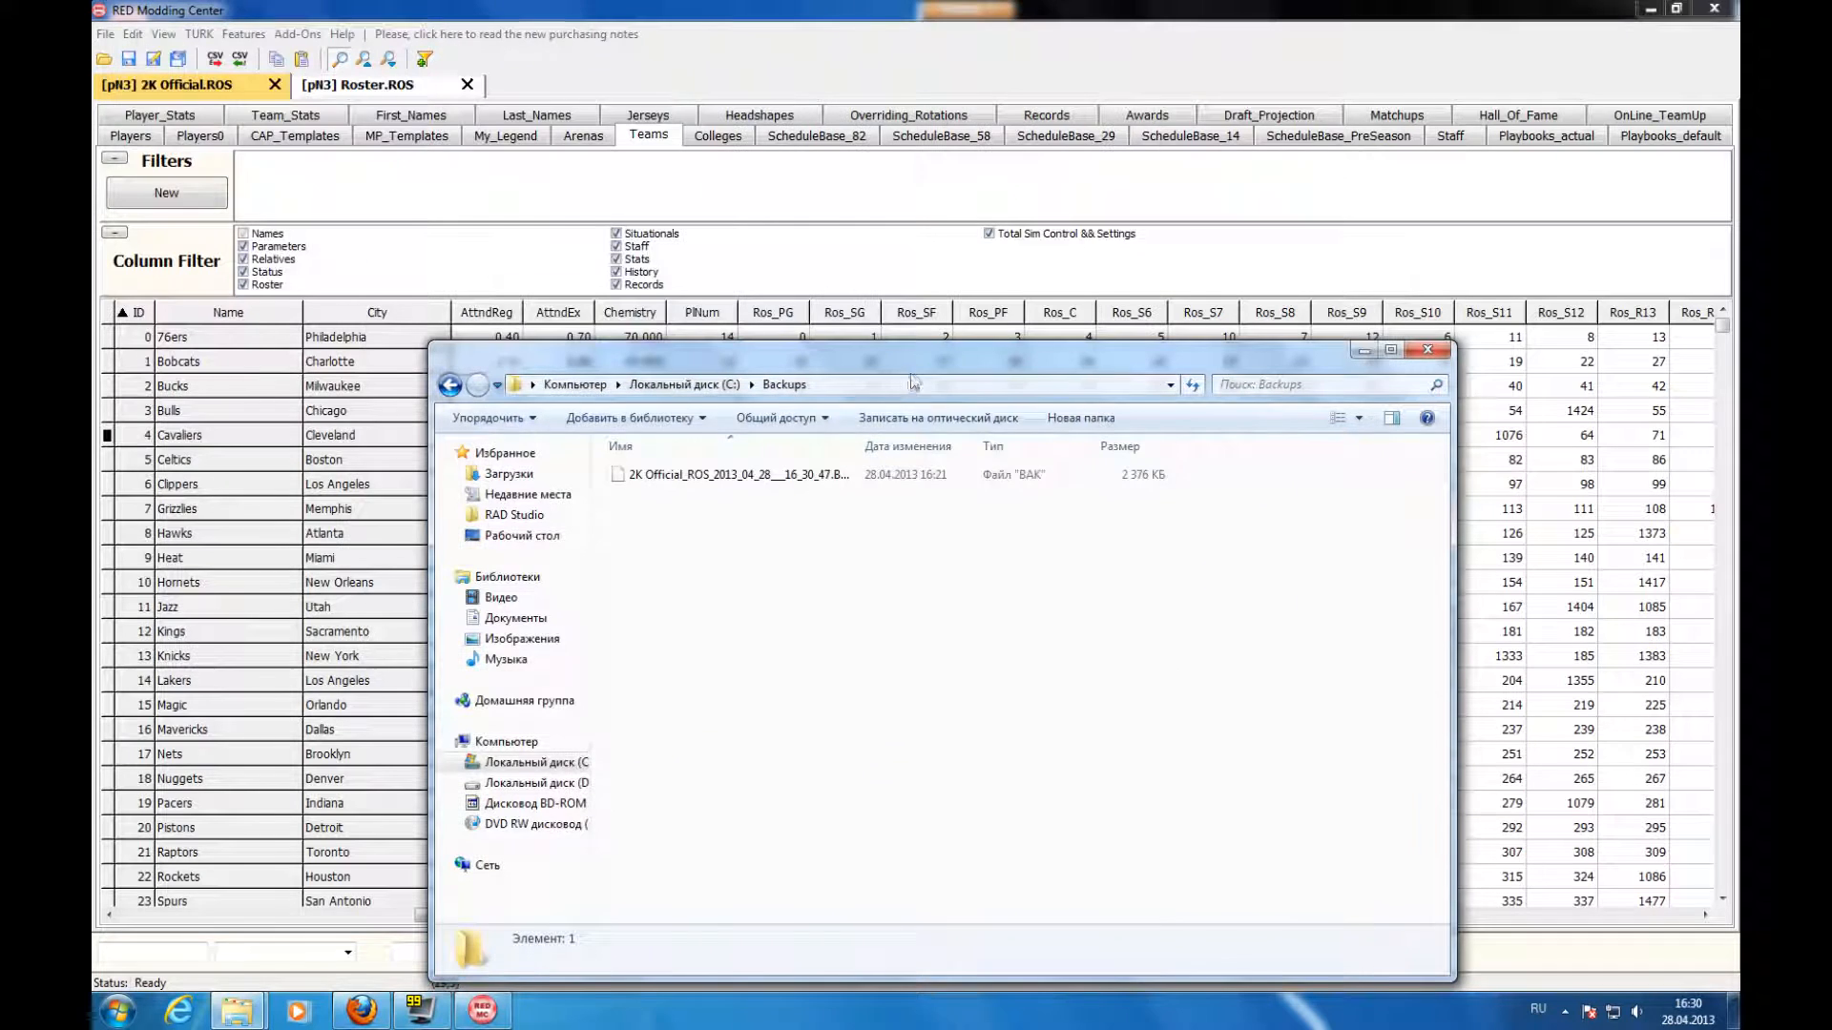
{"action": "left_click", "coordinate": [830, 474]}
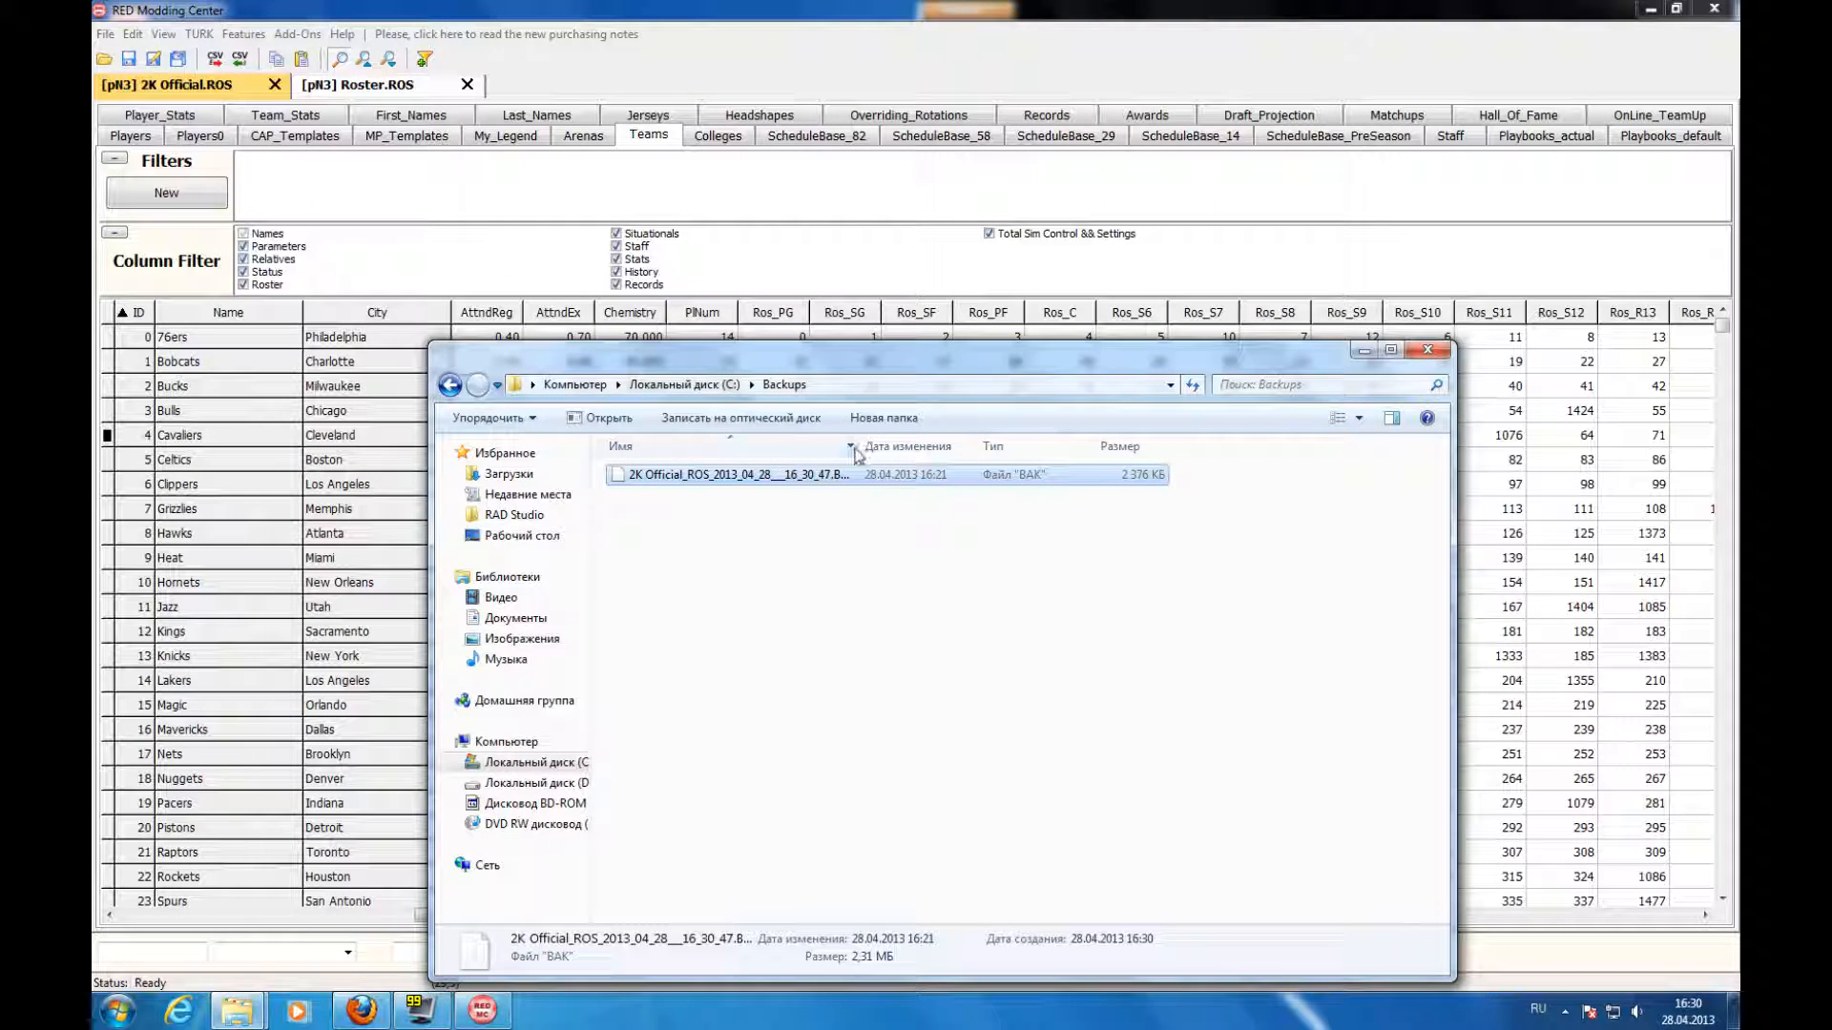
{"action": "left_click_drag", "start_coordinate": [858, 454], "coordinate": [939, 453]}
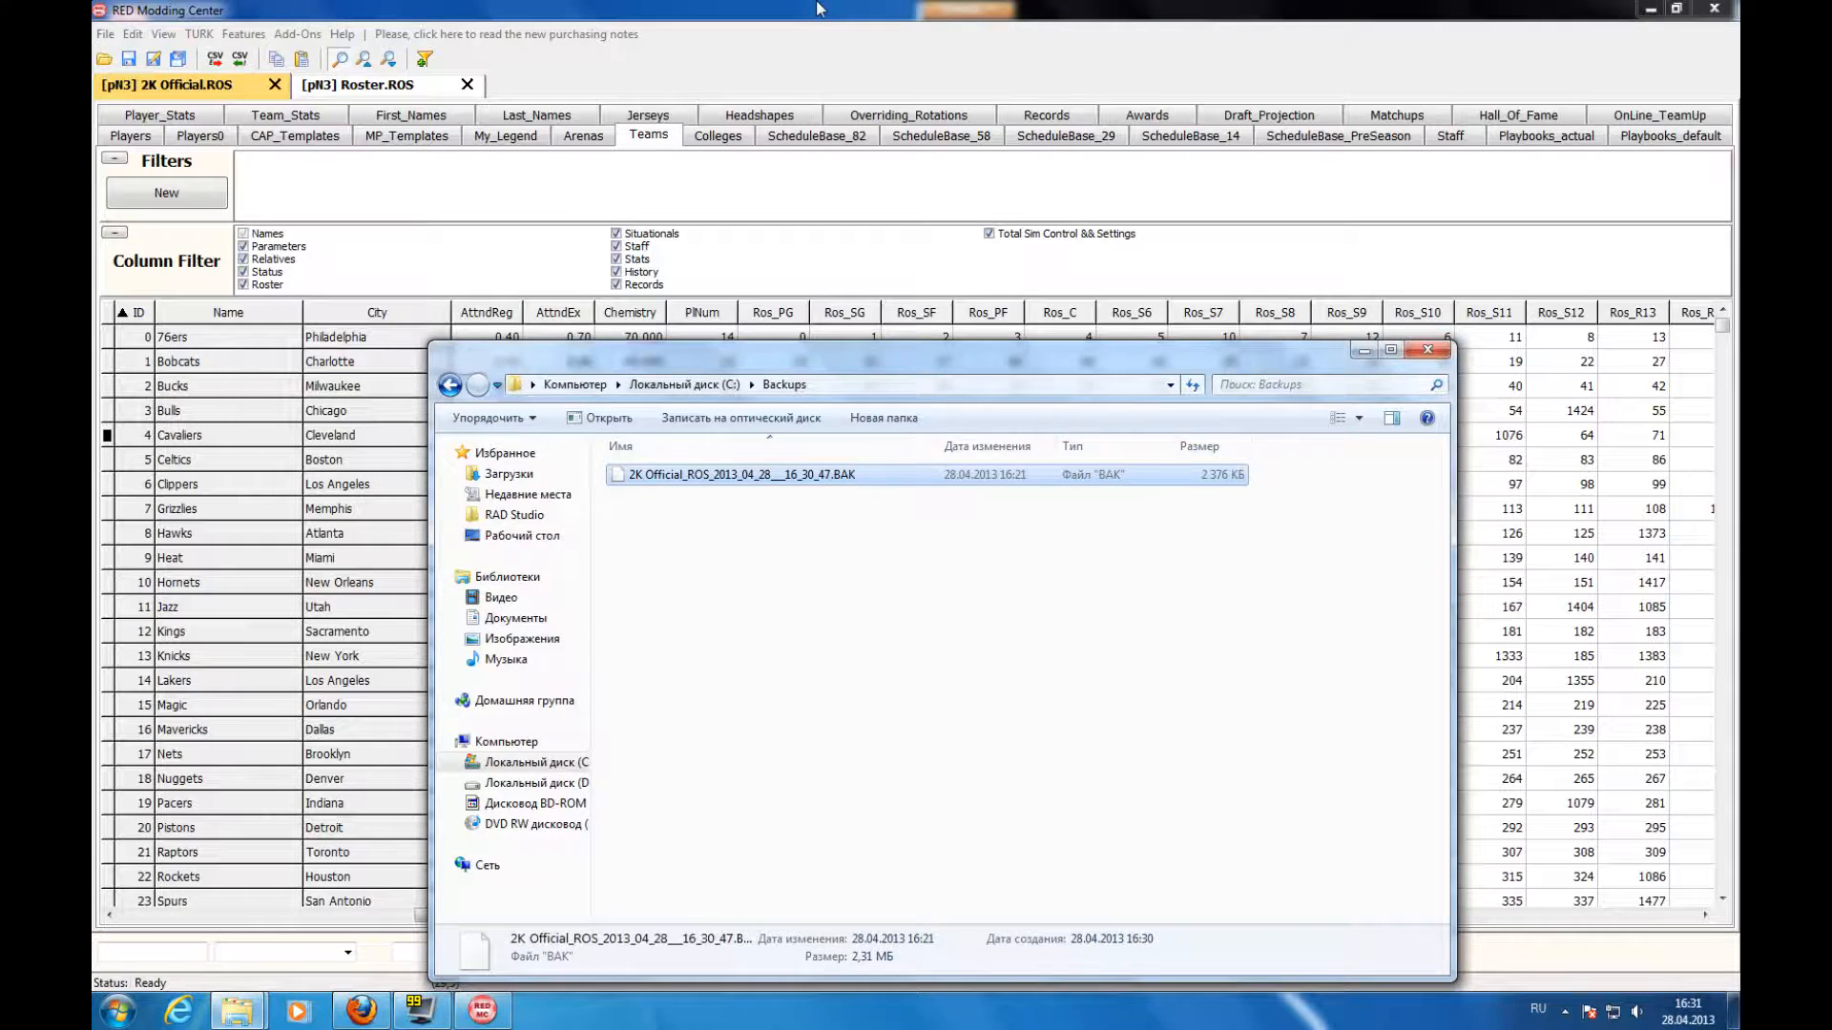
- Close the Backups folder window and save the 2K Official.ROS file in RED Modding Center
{"action": "left_click", "coordinate": [1425, 351]}
{"action": "left_click", "coordinate": [844, 411]}
{"action": "key", "text": "ctrl+s"}
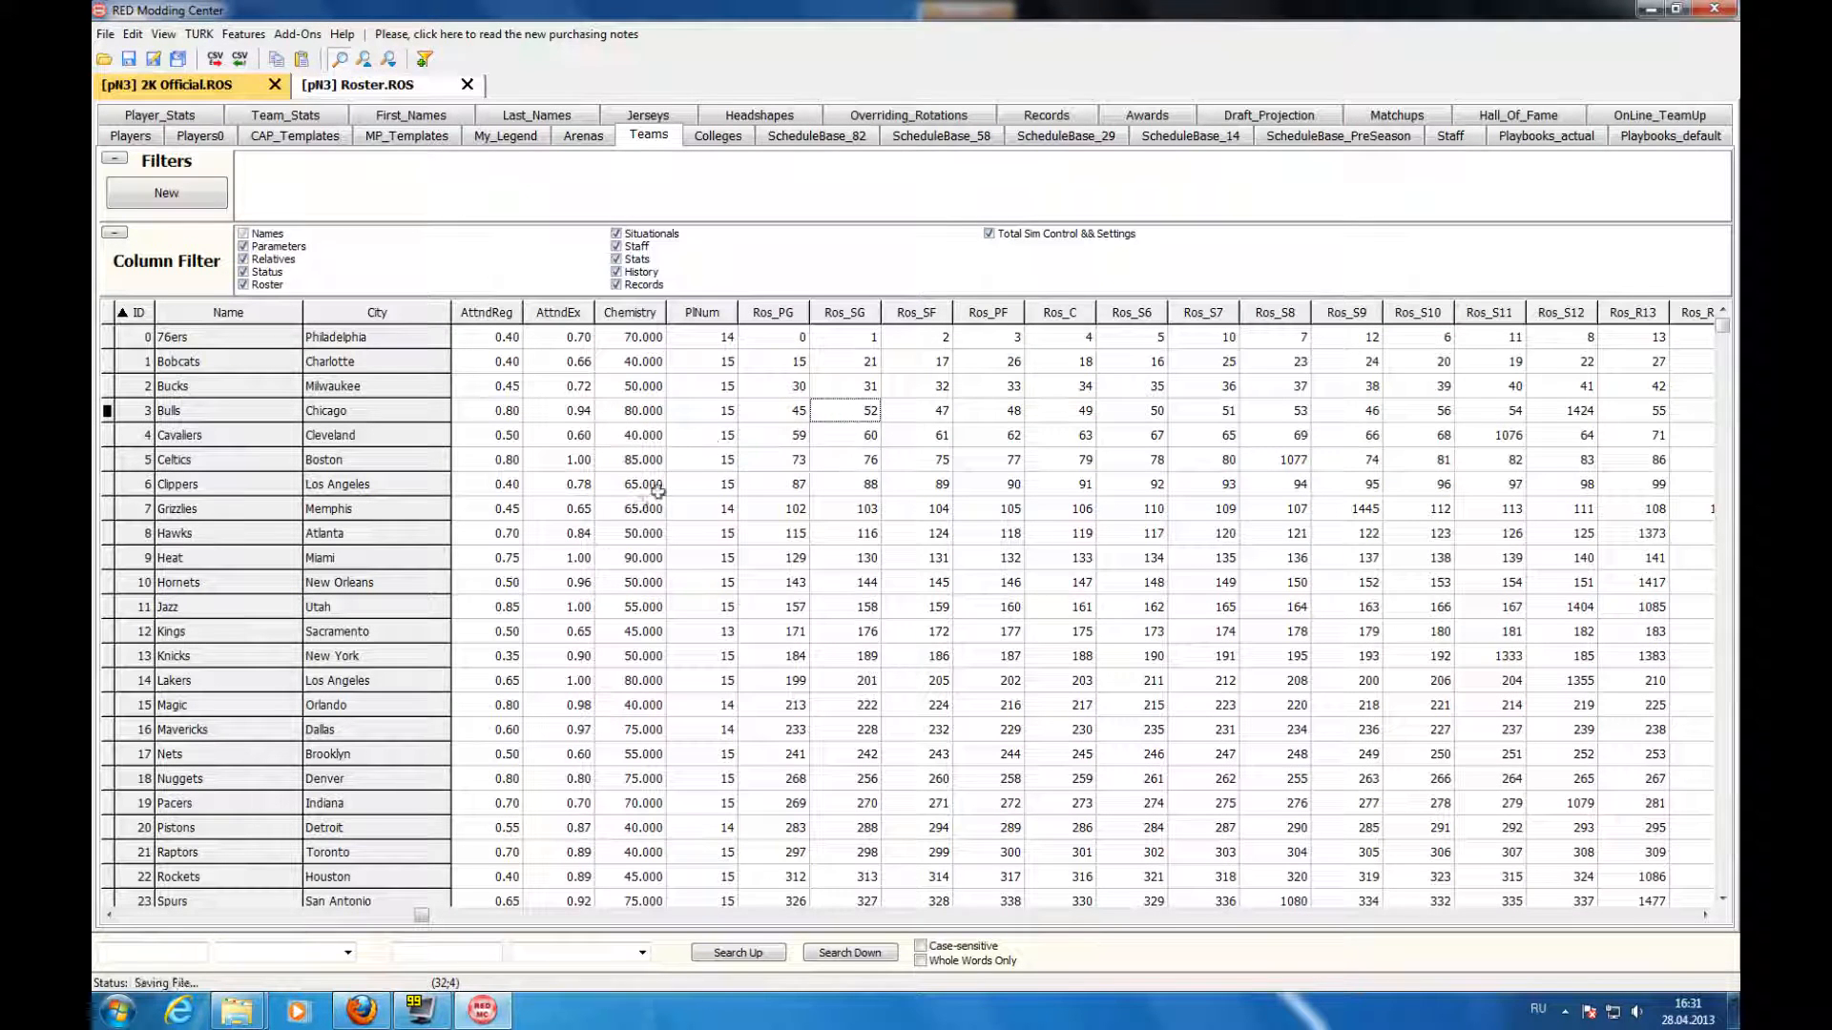
- Switch to the Backups folder window, examine the newly created backup files, and close the window
{"action": "mouse_move", "coordinate": [237, 1009]}
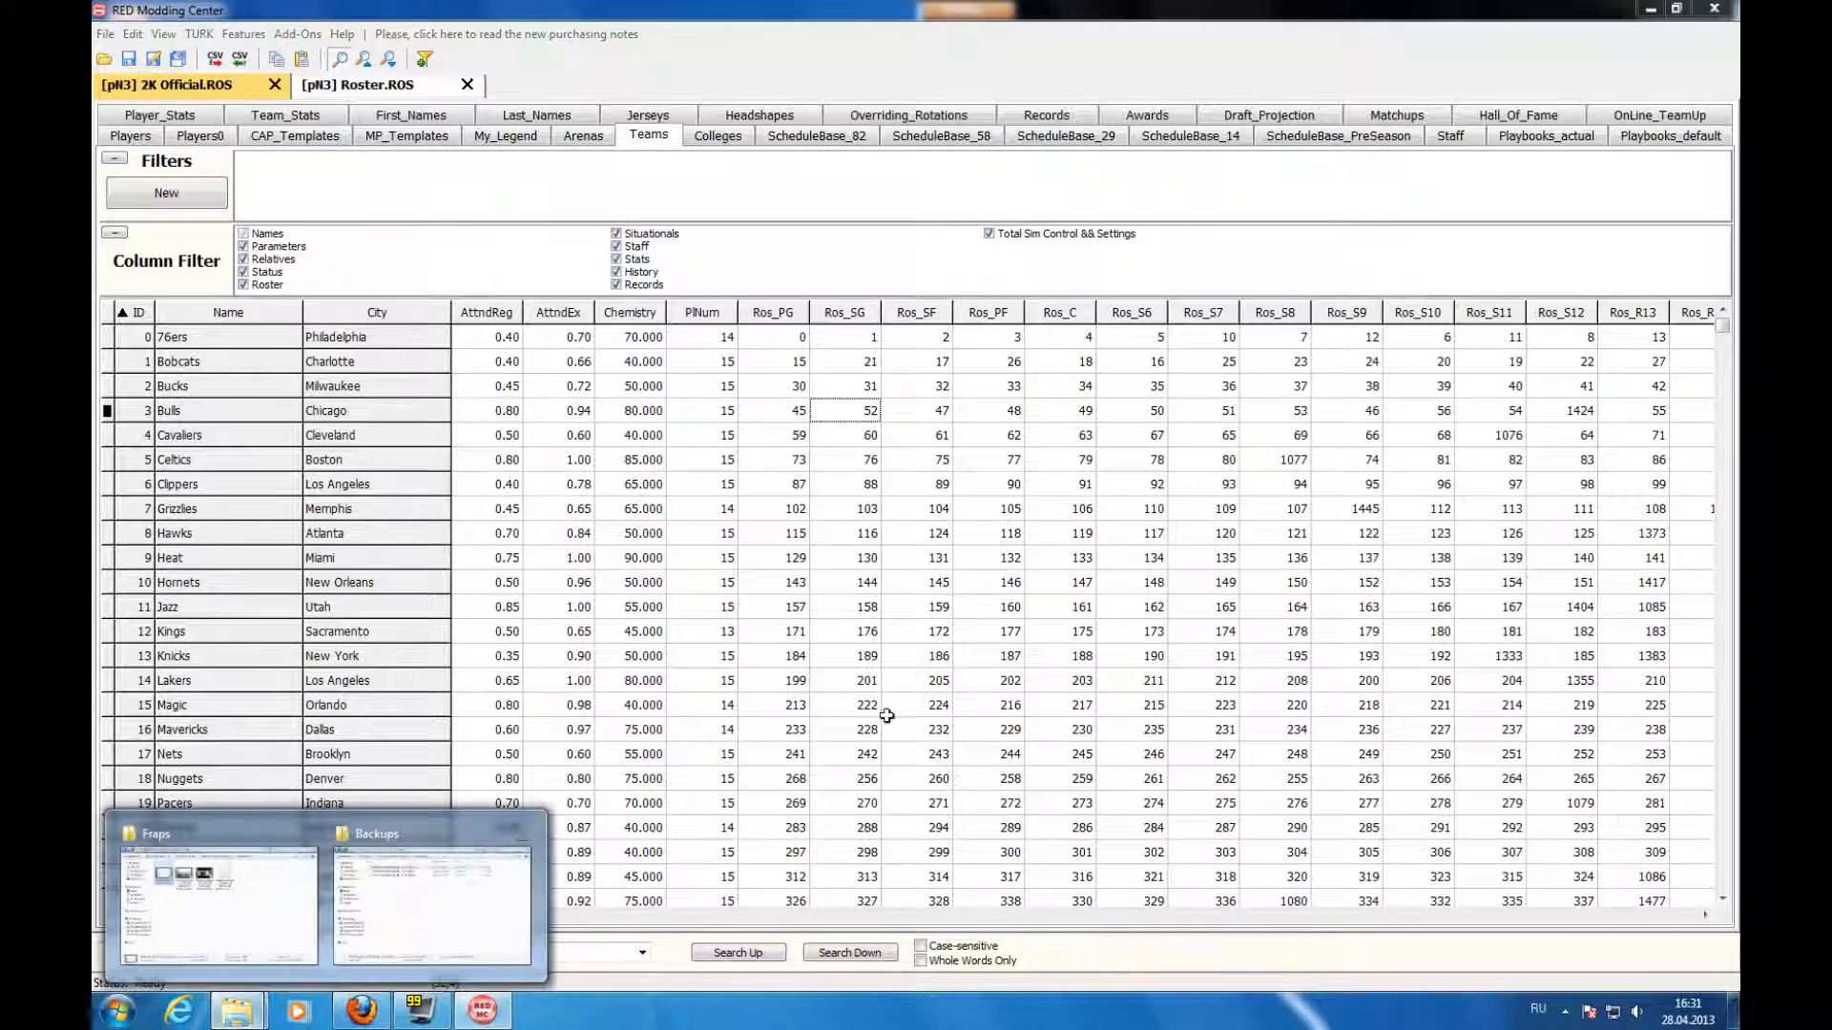
{"action": "left_click", "coordinate": [448, 895]}
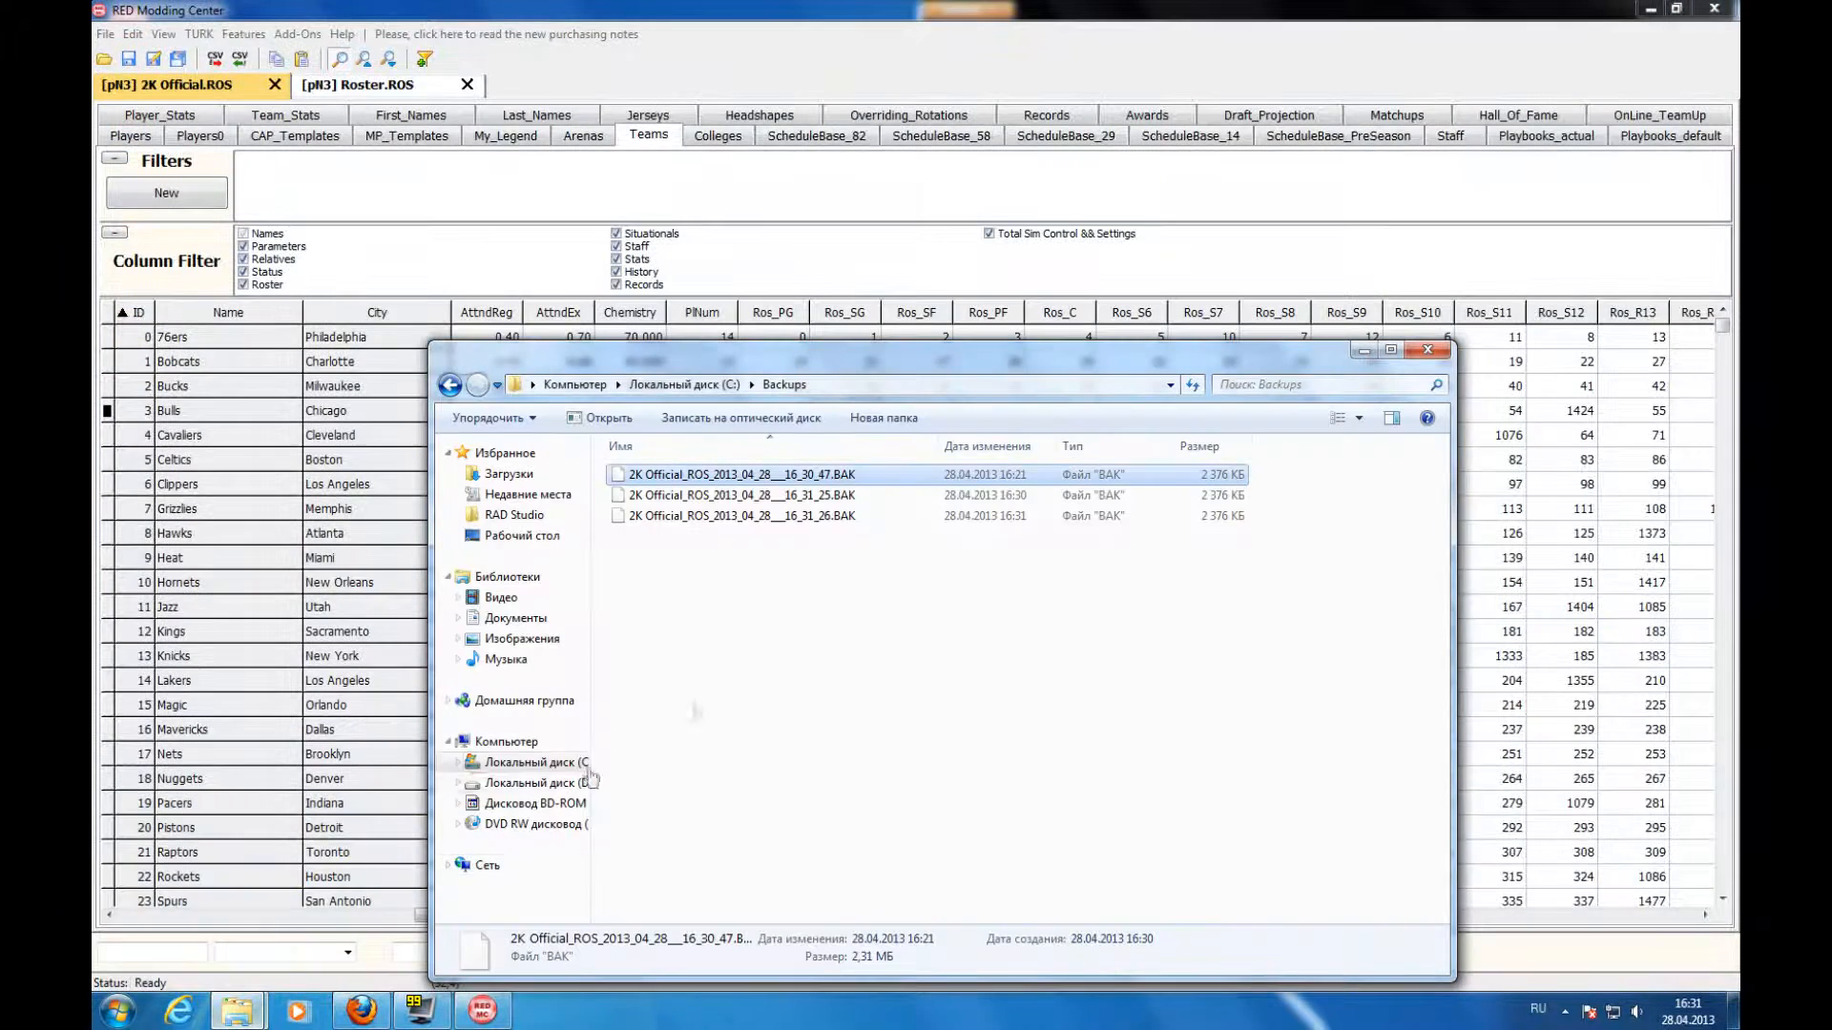
{"action": "left_click", "coordinate": [849, 498]}
{"action": "left_click", "coordinate": [856, 516]}
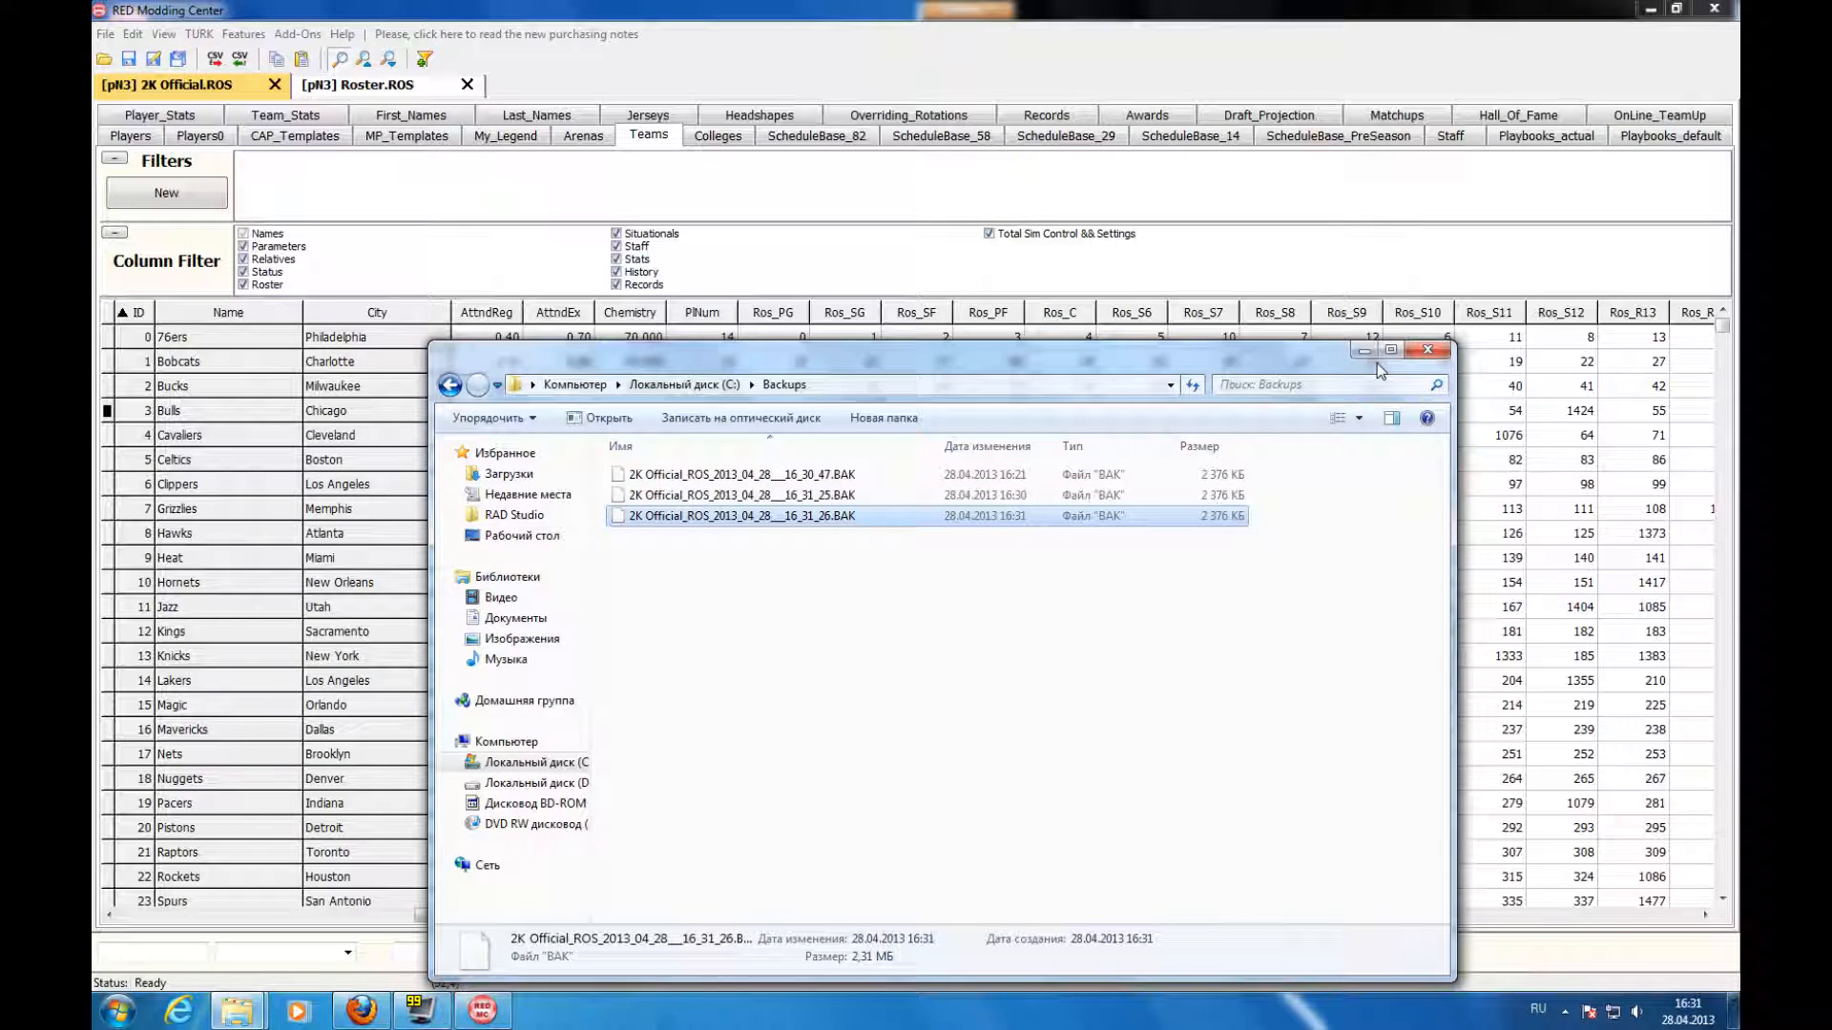
{"action": "left_click", "coordinate": [1425, 351]}
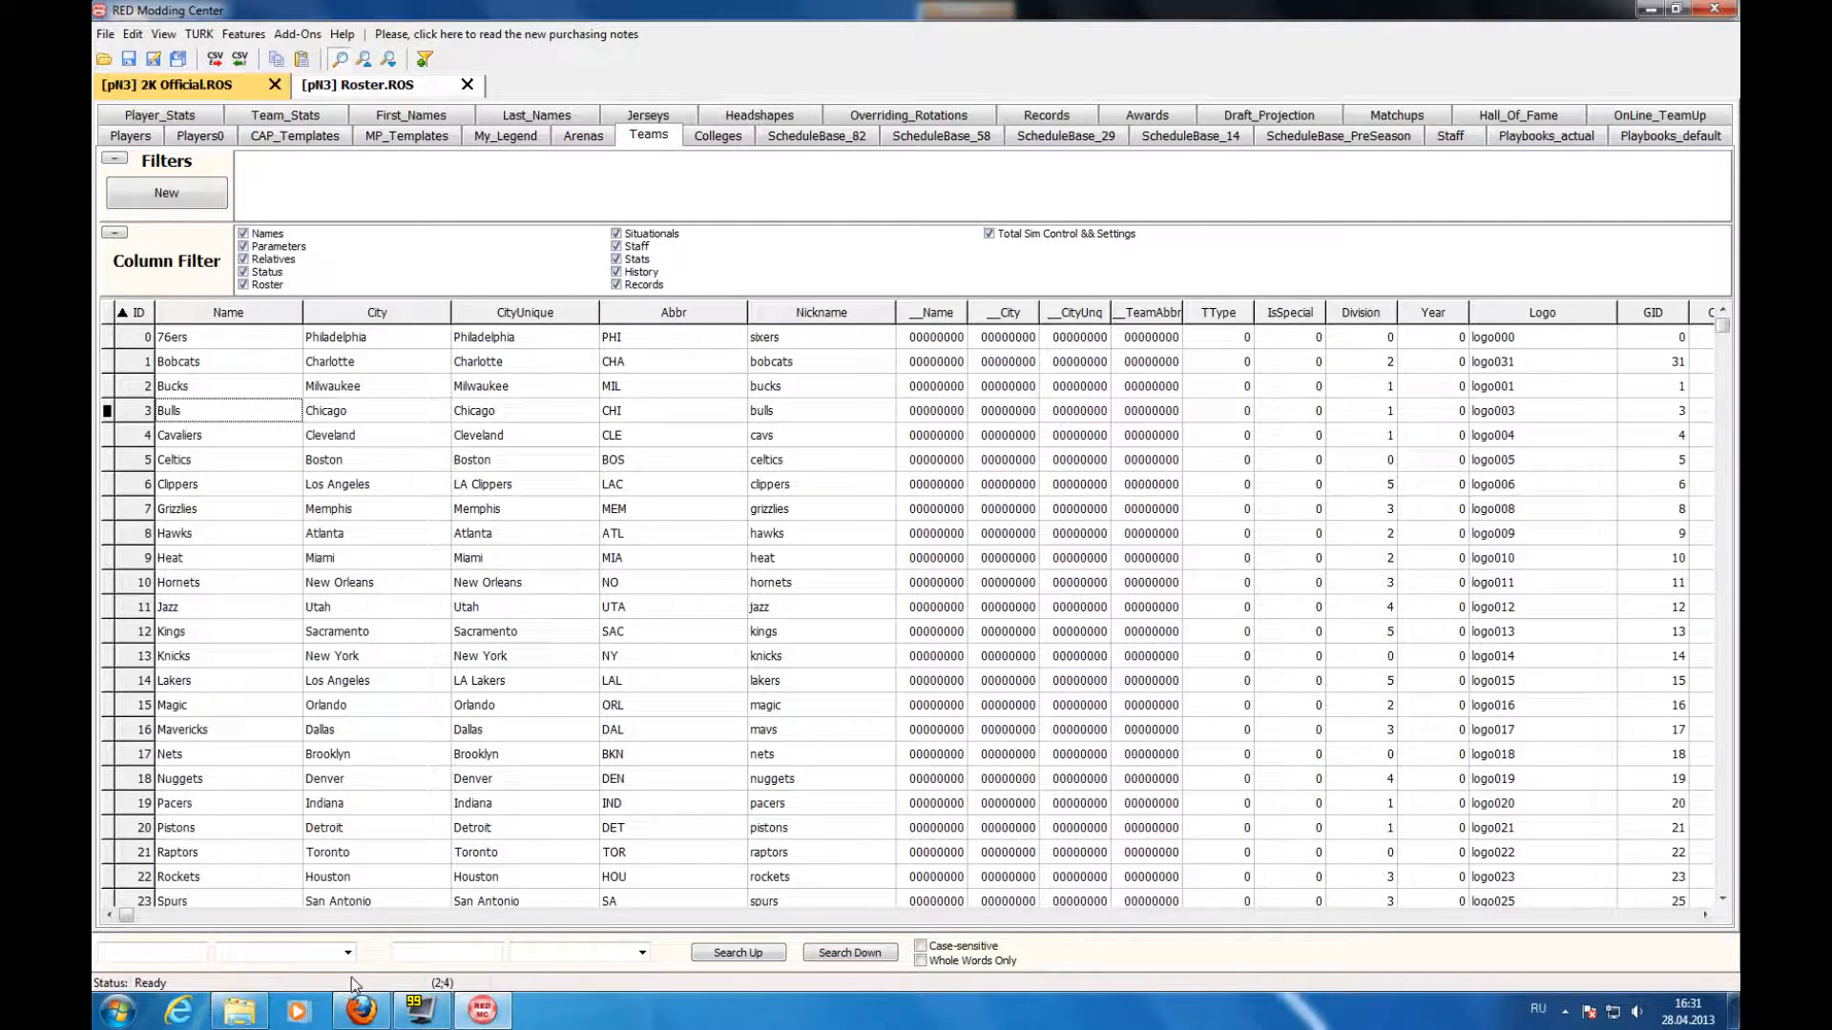
- Switch to Firefox to review the Modder's Interfaces license contents table, and return to RED Modding Center
{"action": "left_click", "coordinate": [362, 1009]}
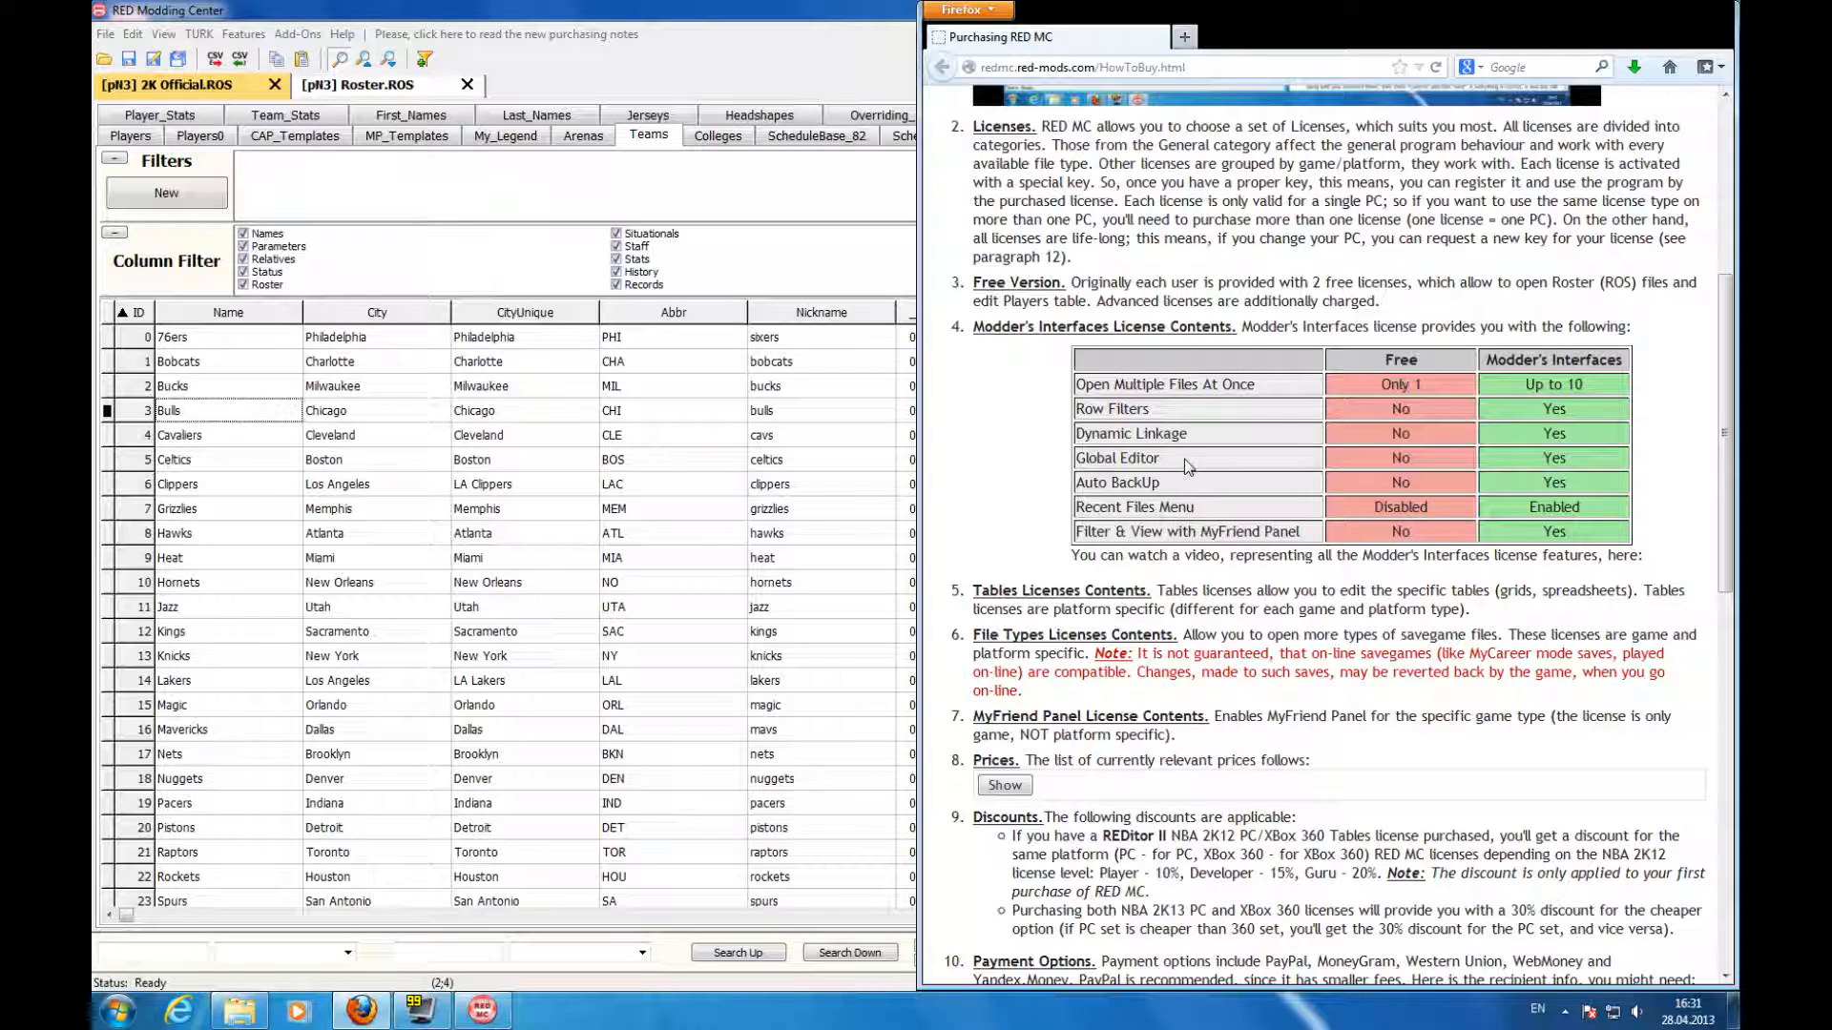
{"action": "left_click_drag", "start_coordinate": [1653, 18], "coordinate": [1649, 43]}
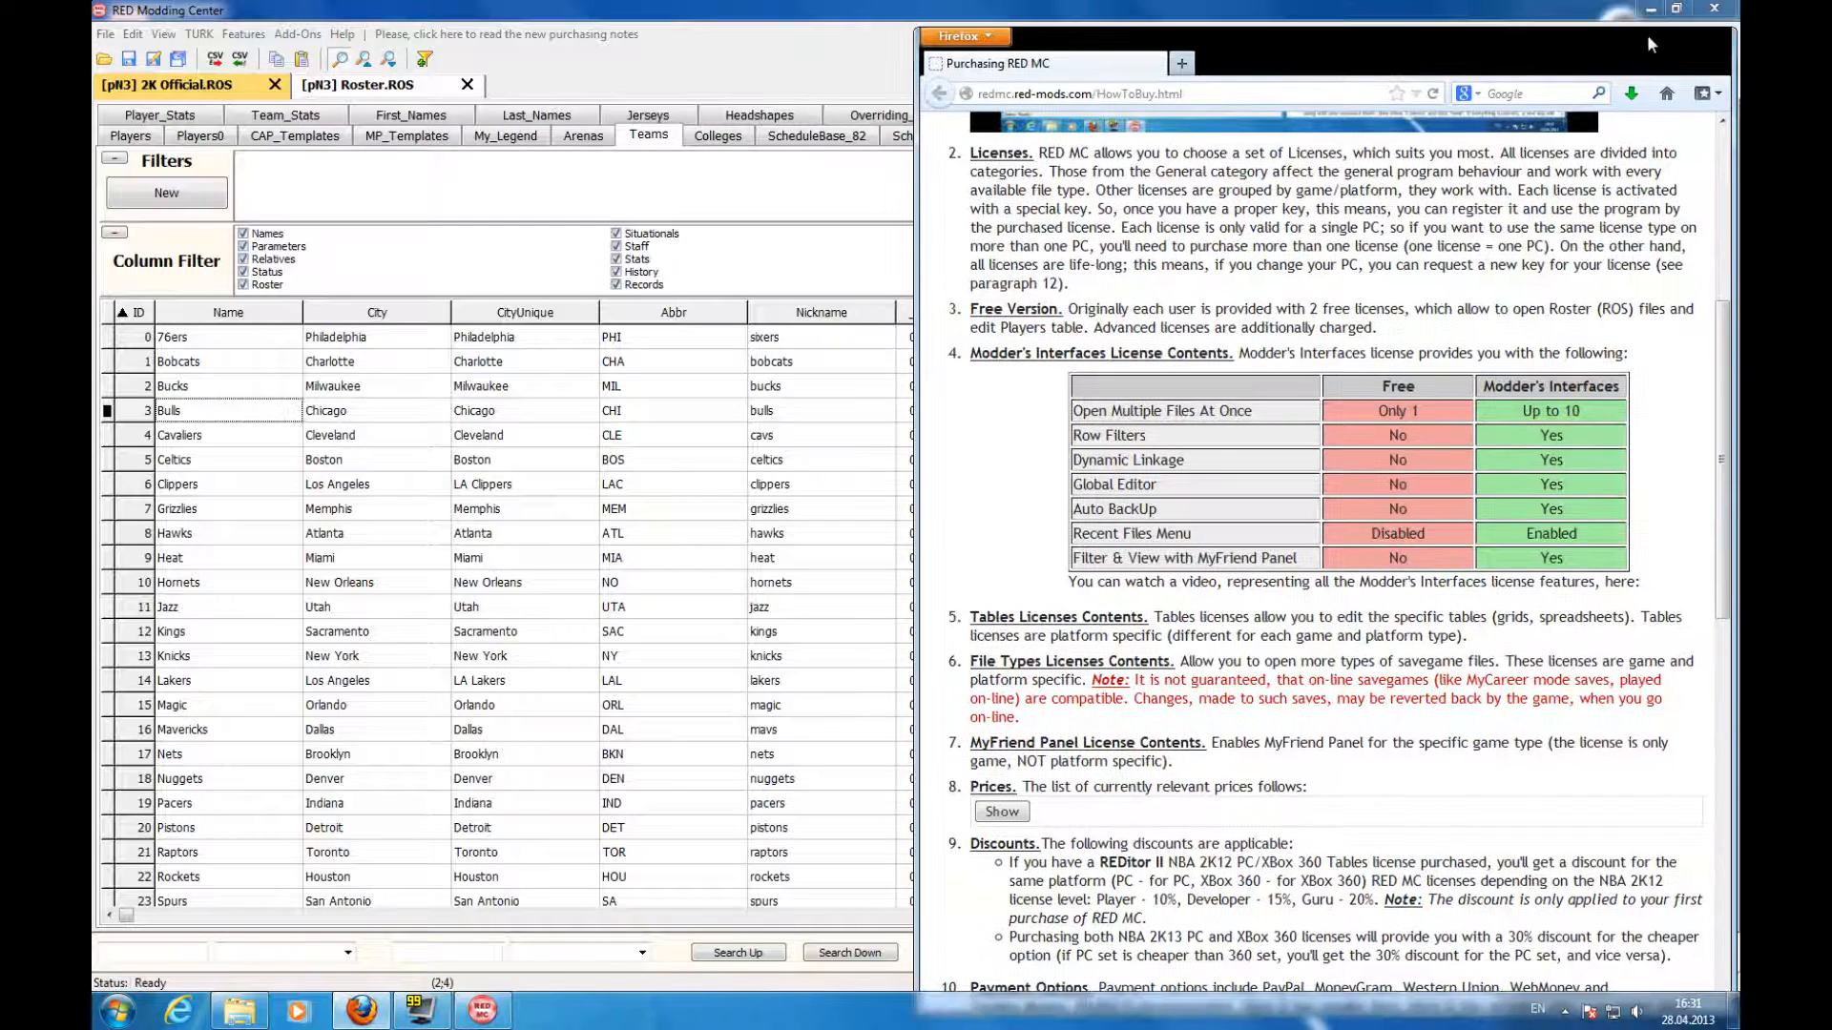
{"action": "left_click", "coordinate": [852, 8]}
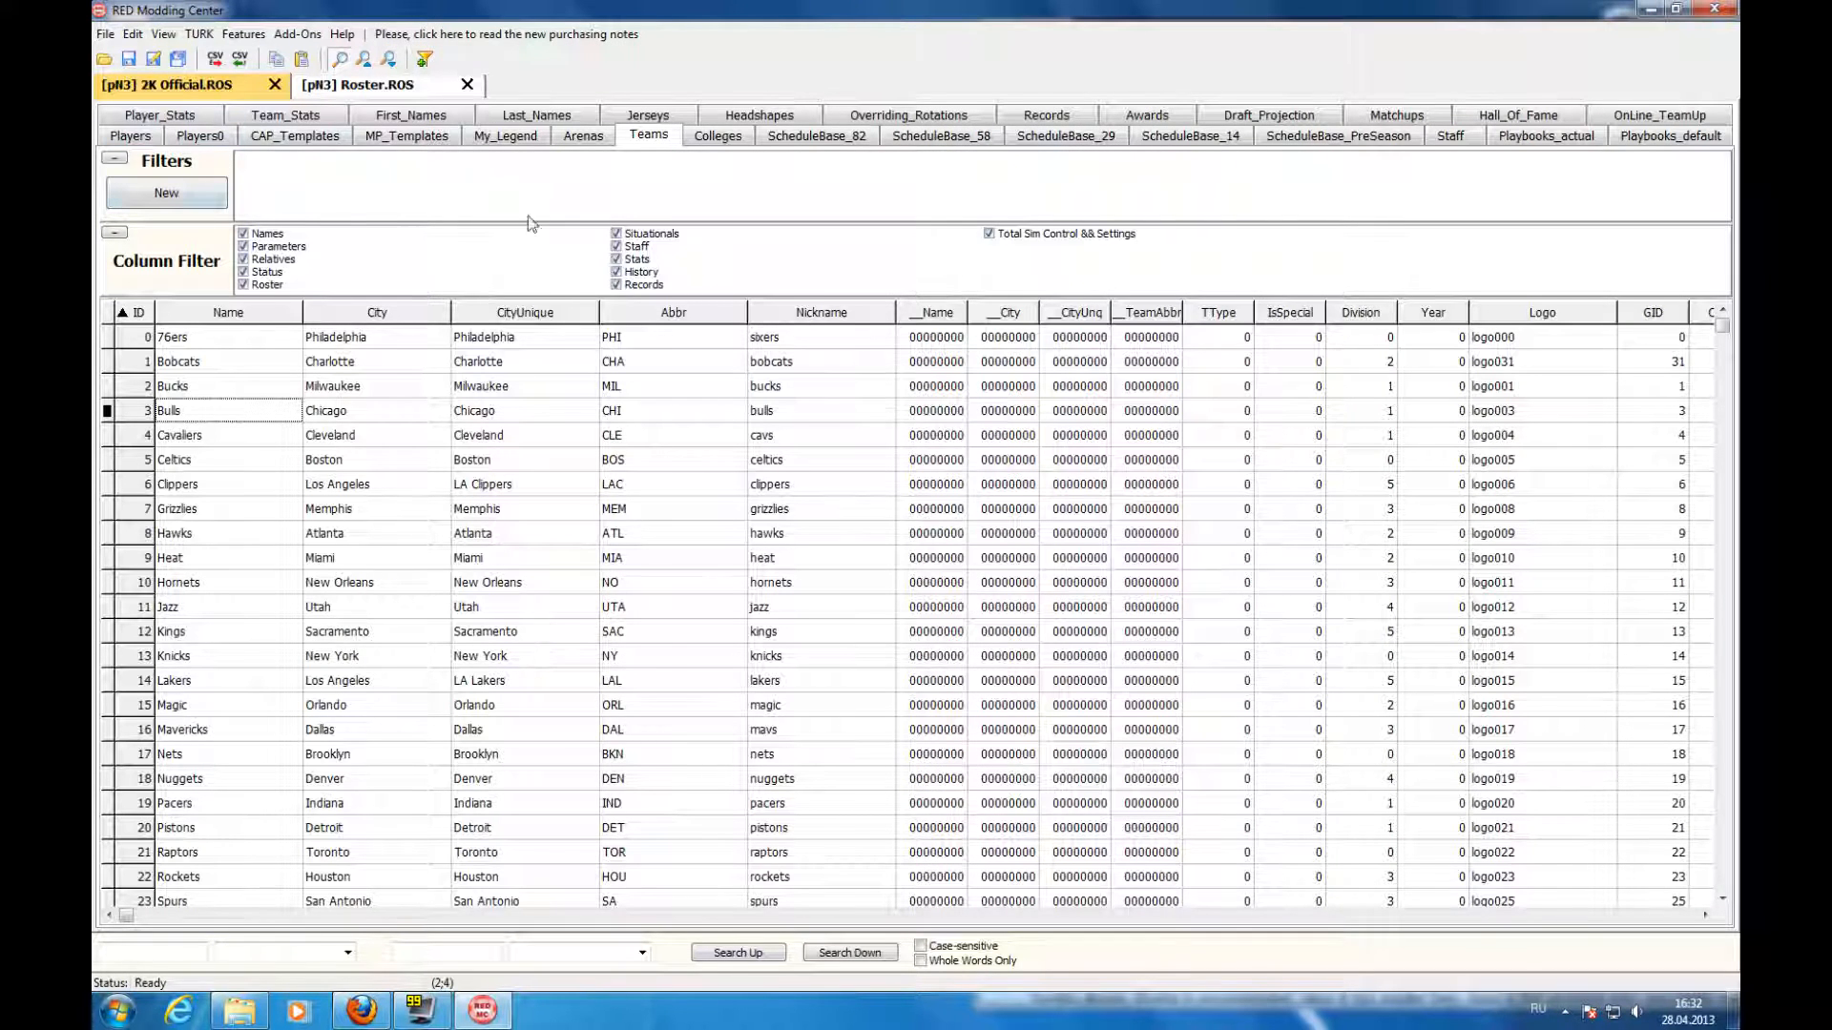
- Switch to the Players table and select the First_Name cell of player ID 2
{"action": "left_click", "coordinate": [133, 138]}
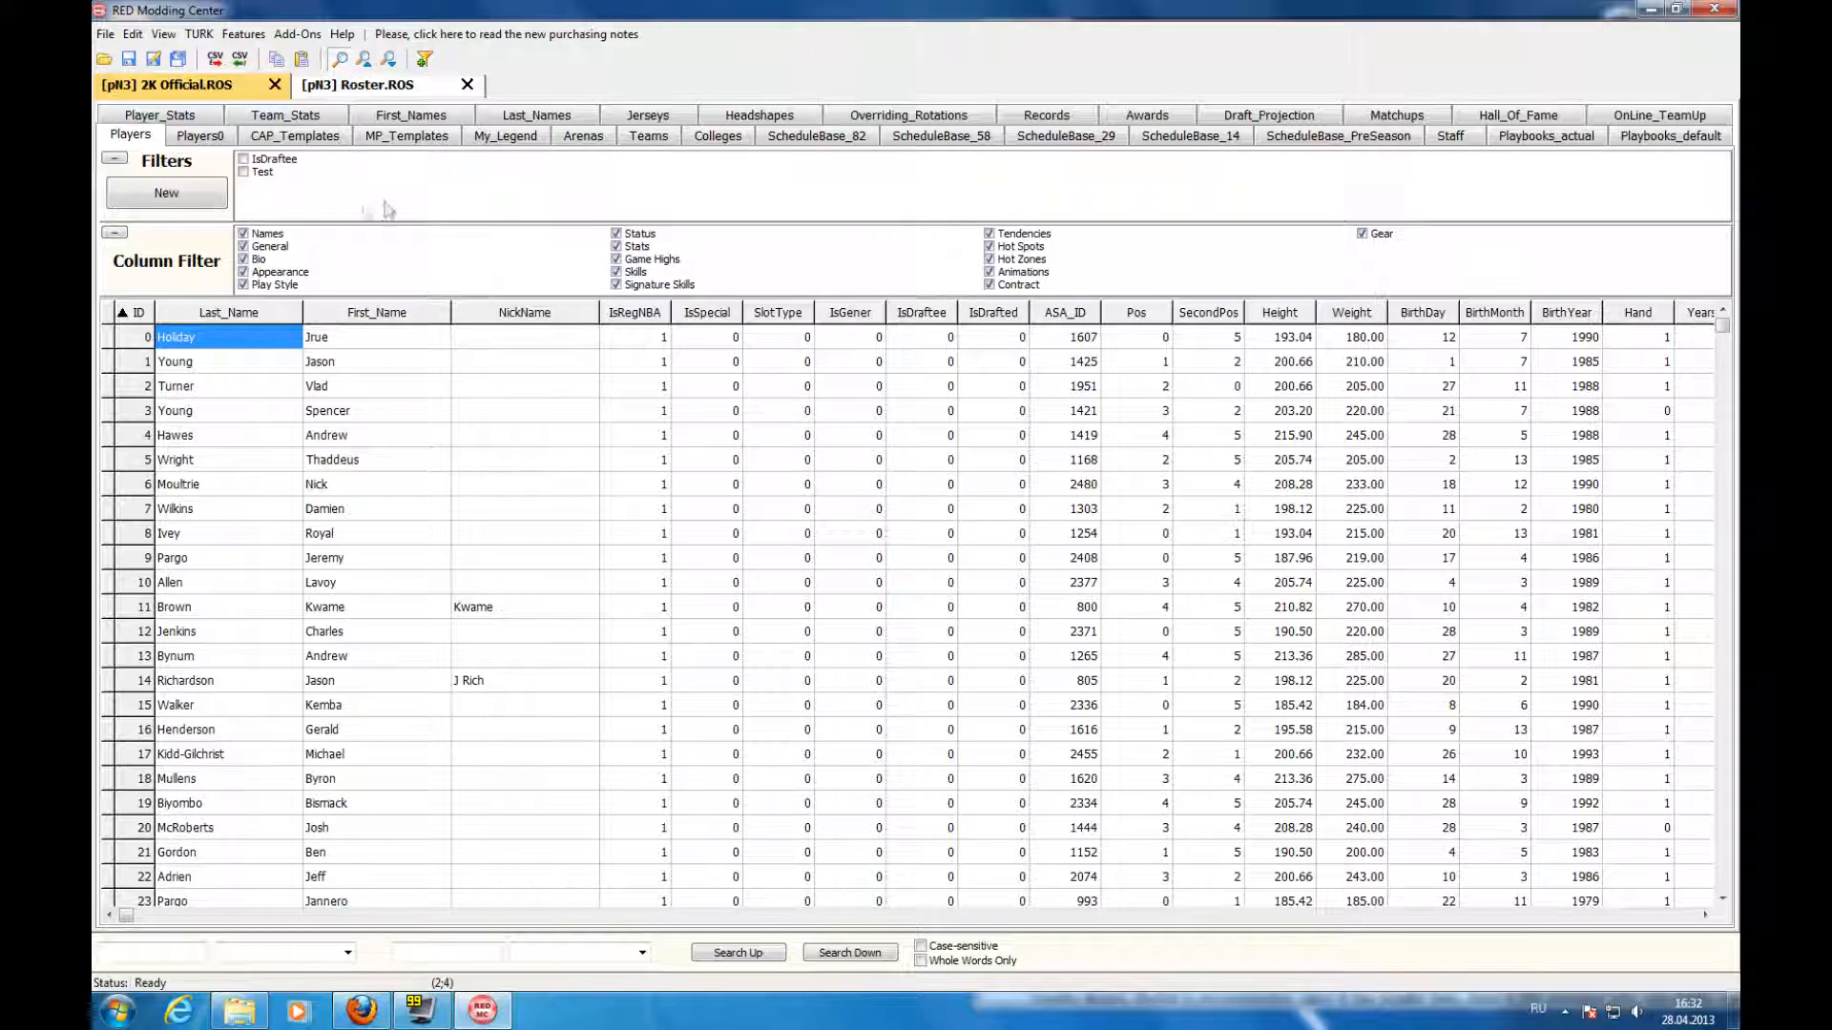
{"action": "left_click", "coordinate": [413, 492]}
{"action": "left_click", "coordinate": [339, 386]}
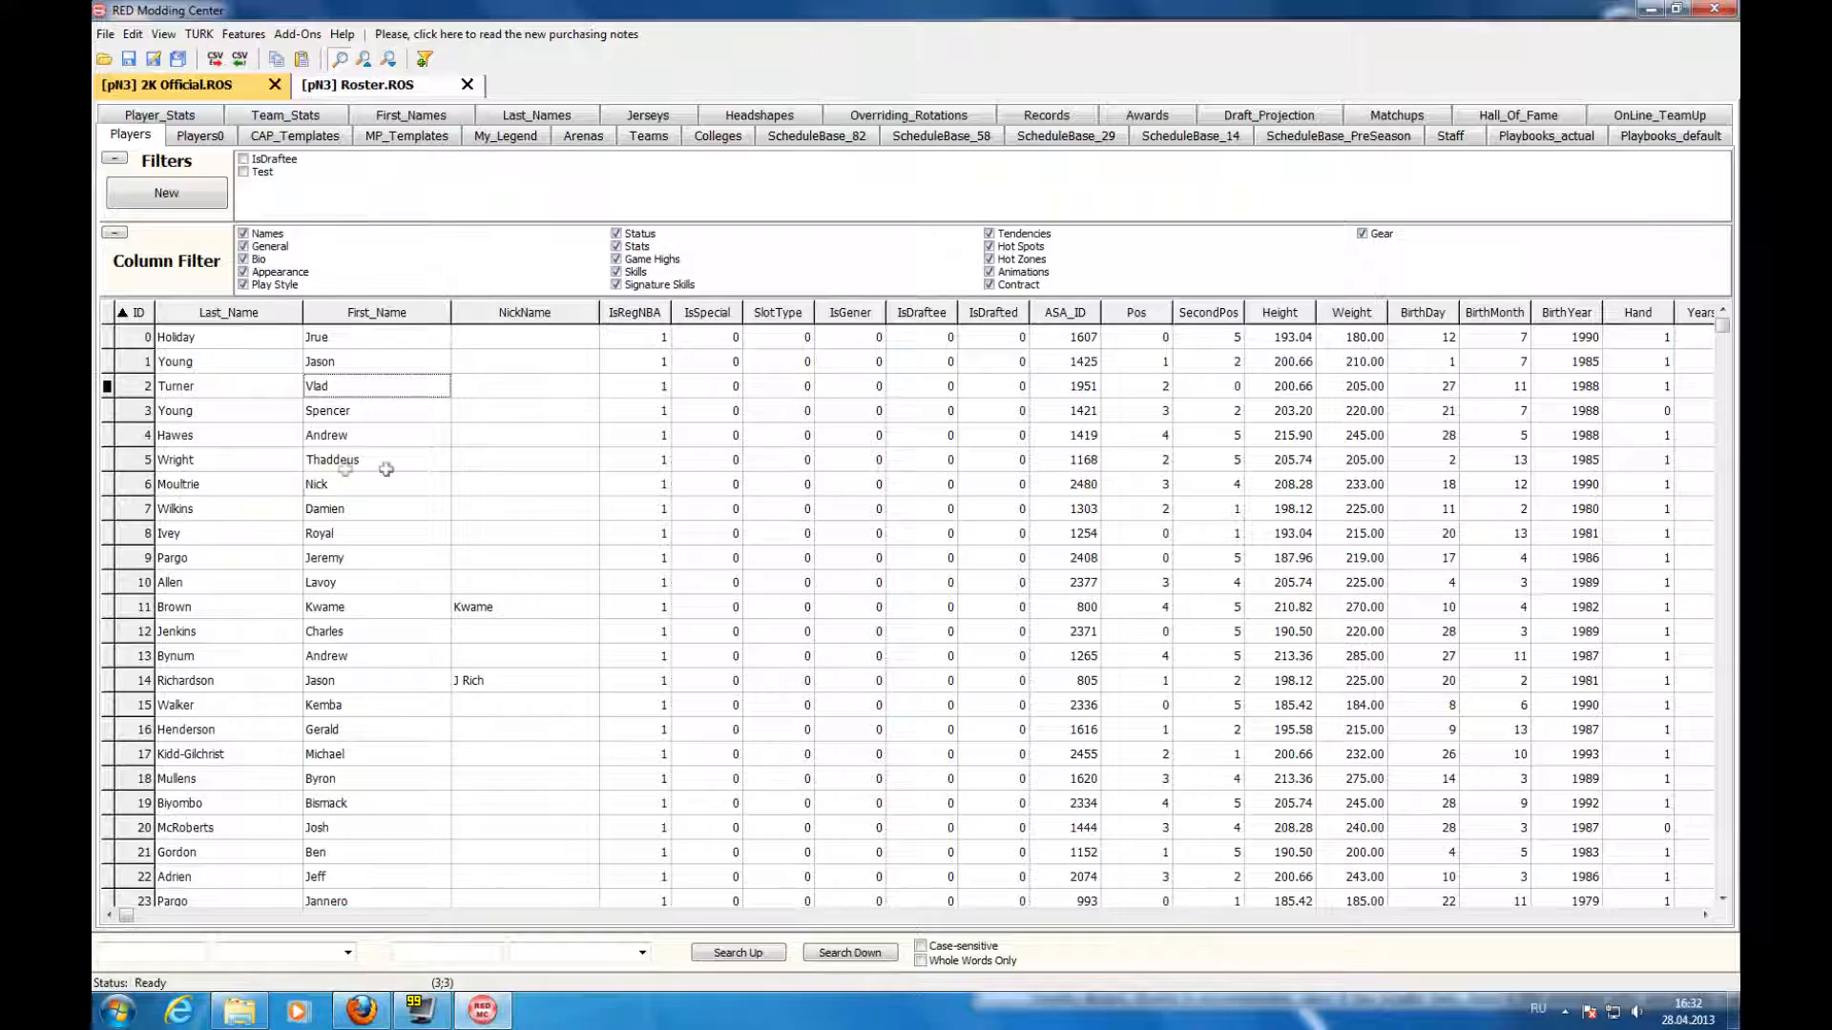
{"action": "left_click", "coordinate": [435, 462]}
{"action": "left_click", "coordinate": [492, 430]}
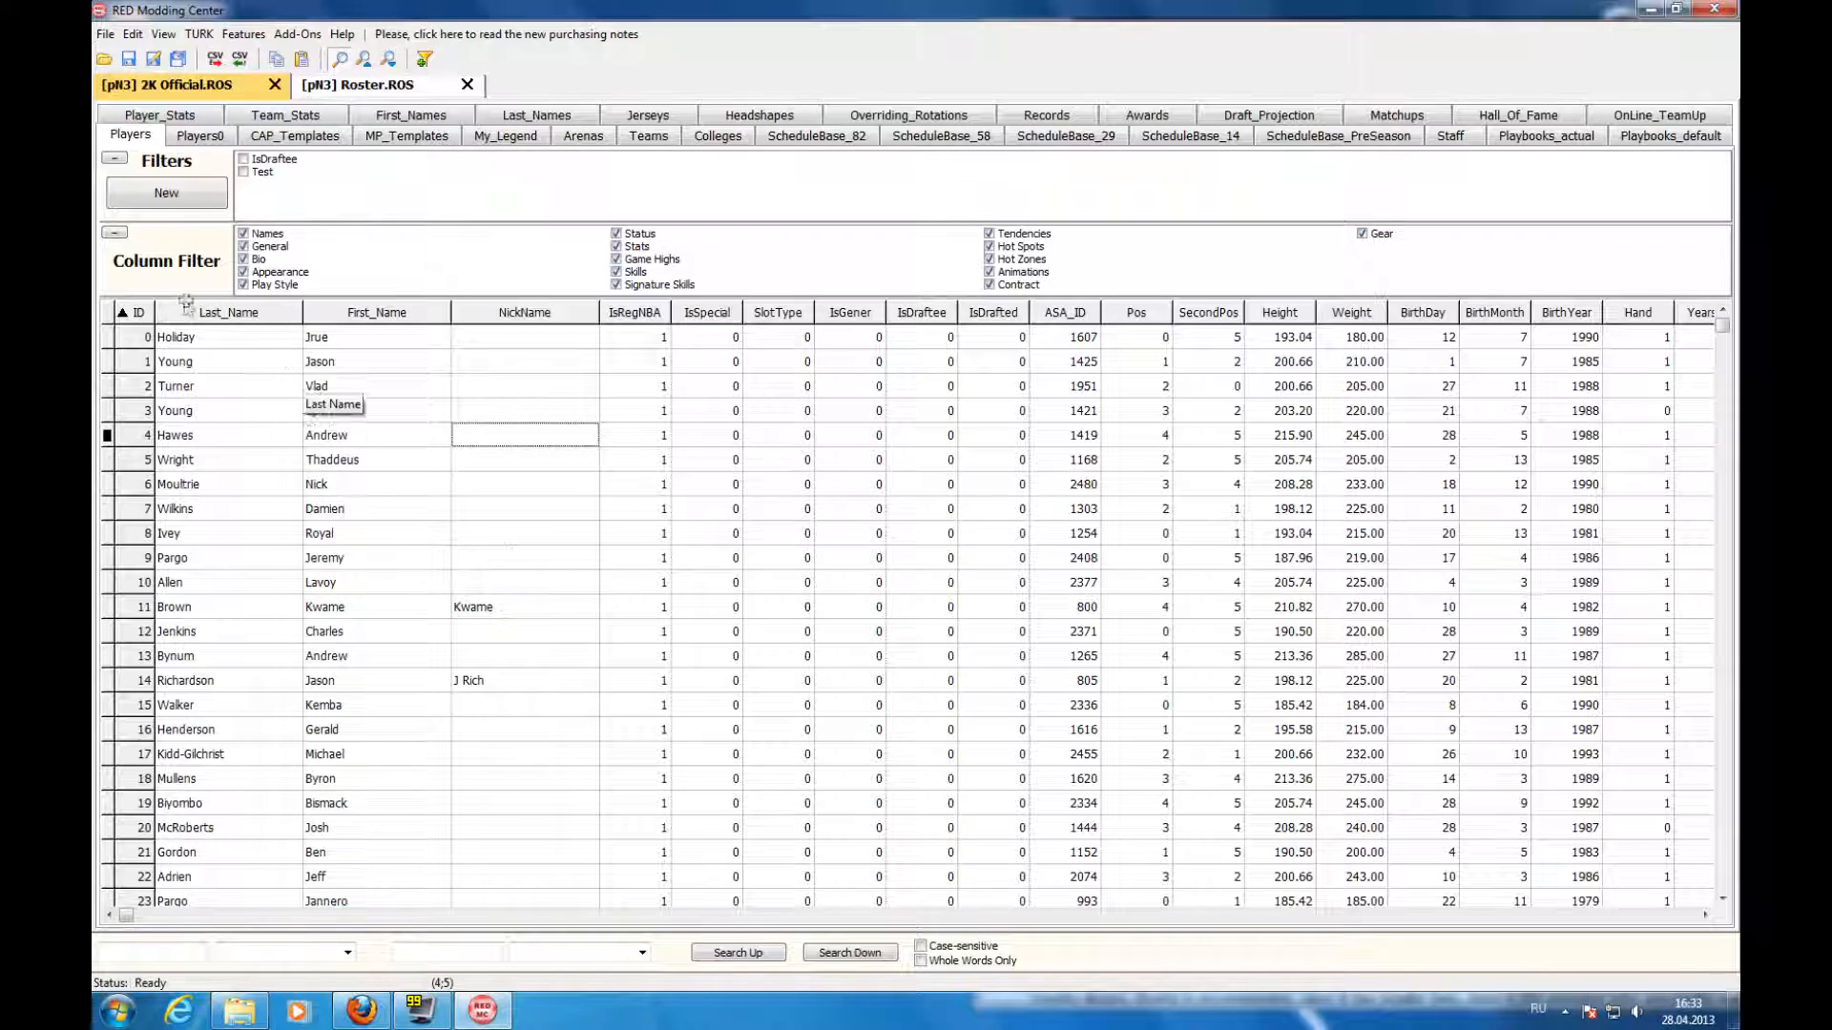
{"action": "left_click", "coordinate": [167, 194]}
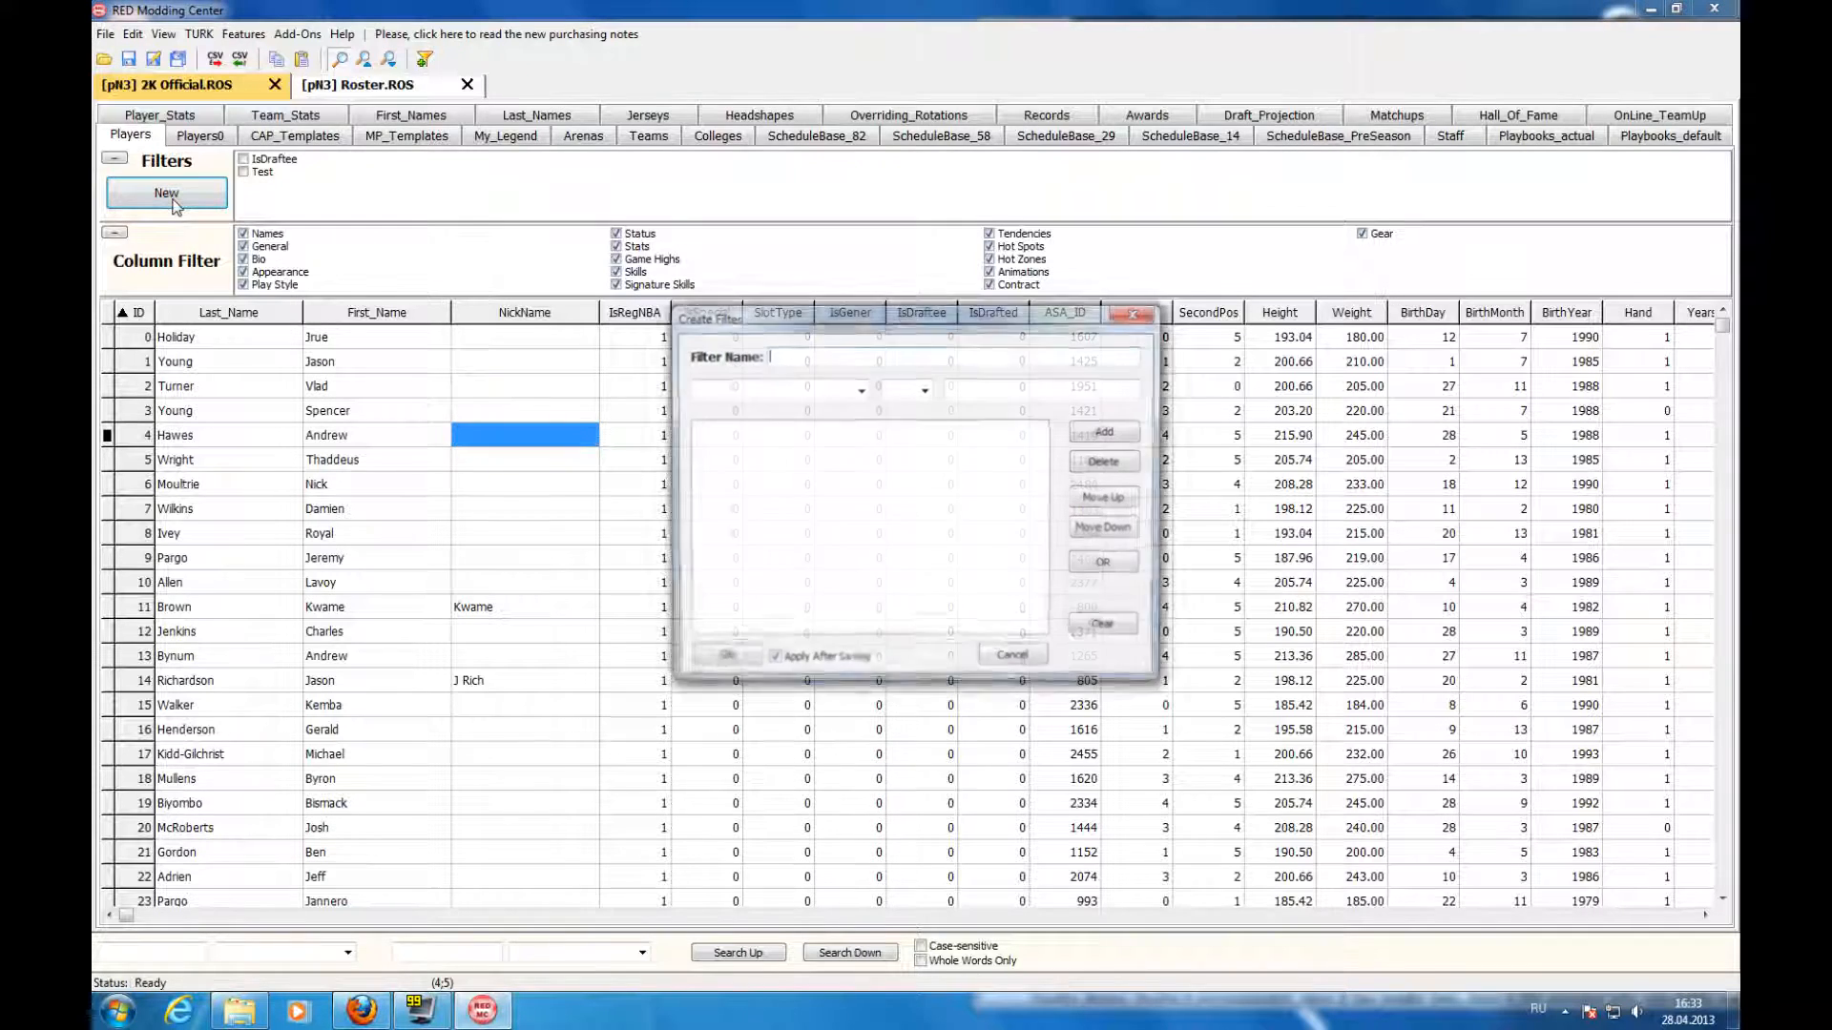
{"action": "key", "text": "alt+shift"}
{"action": "type", "text": "Test1"}
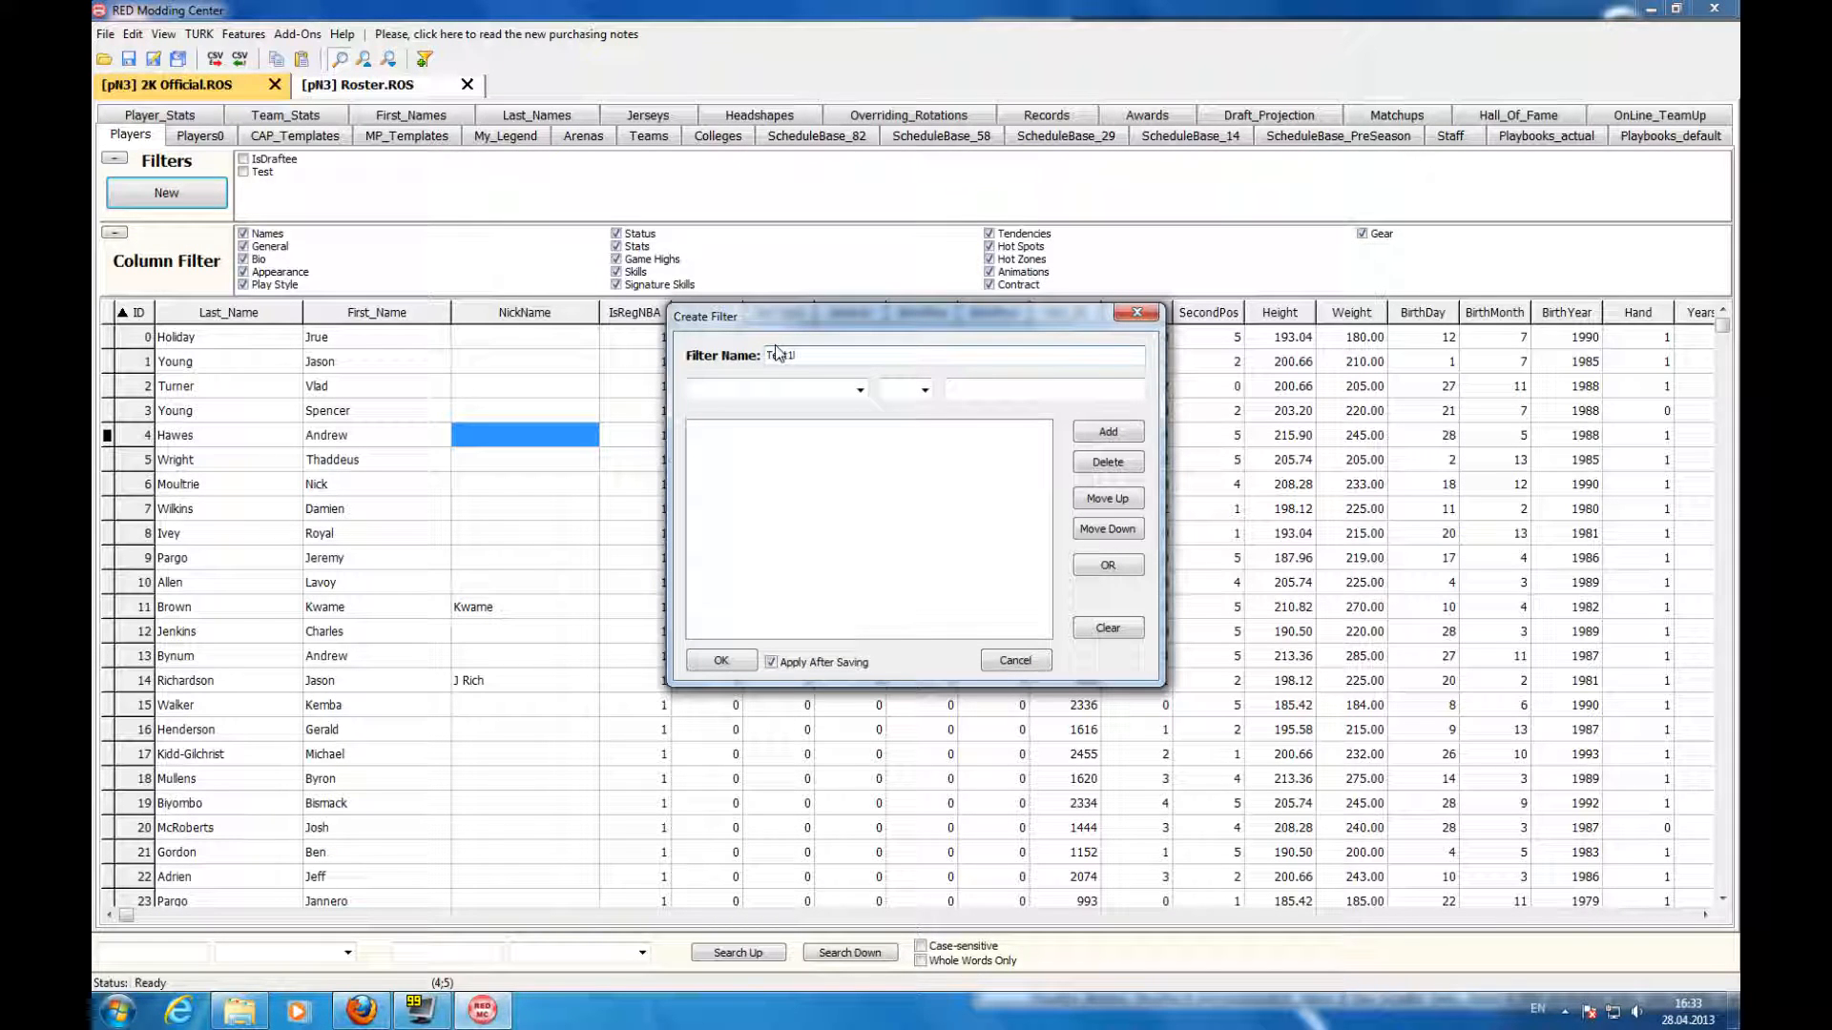
{"action": "left_click", "coordinate": [861, 391]}
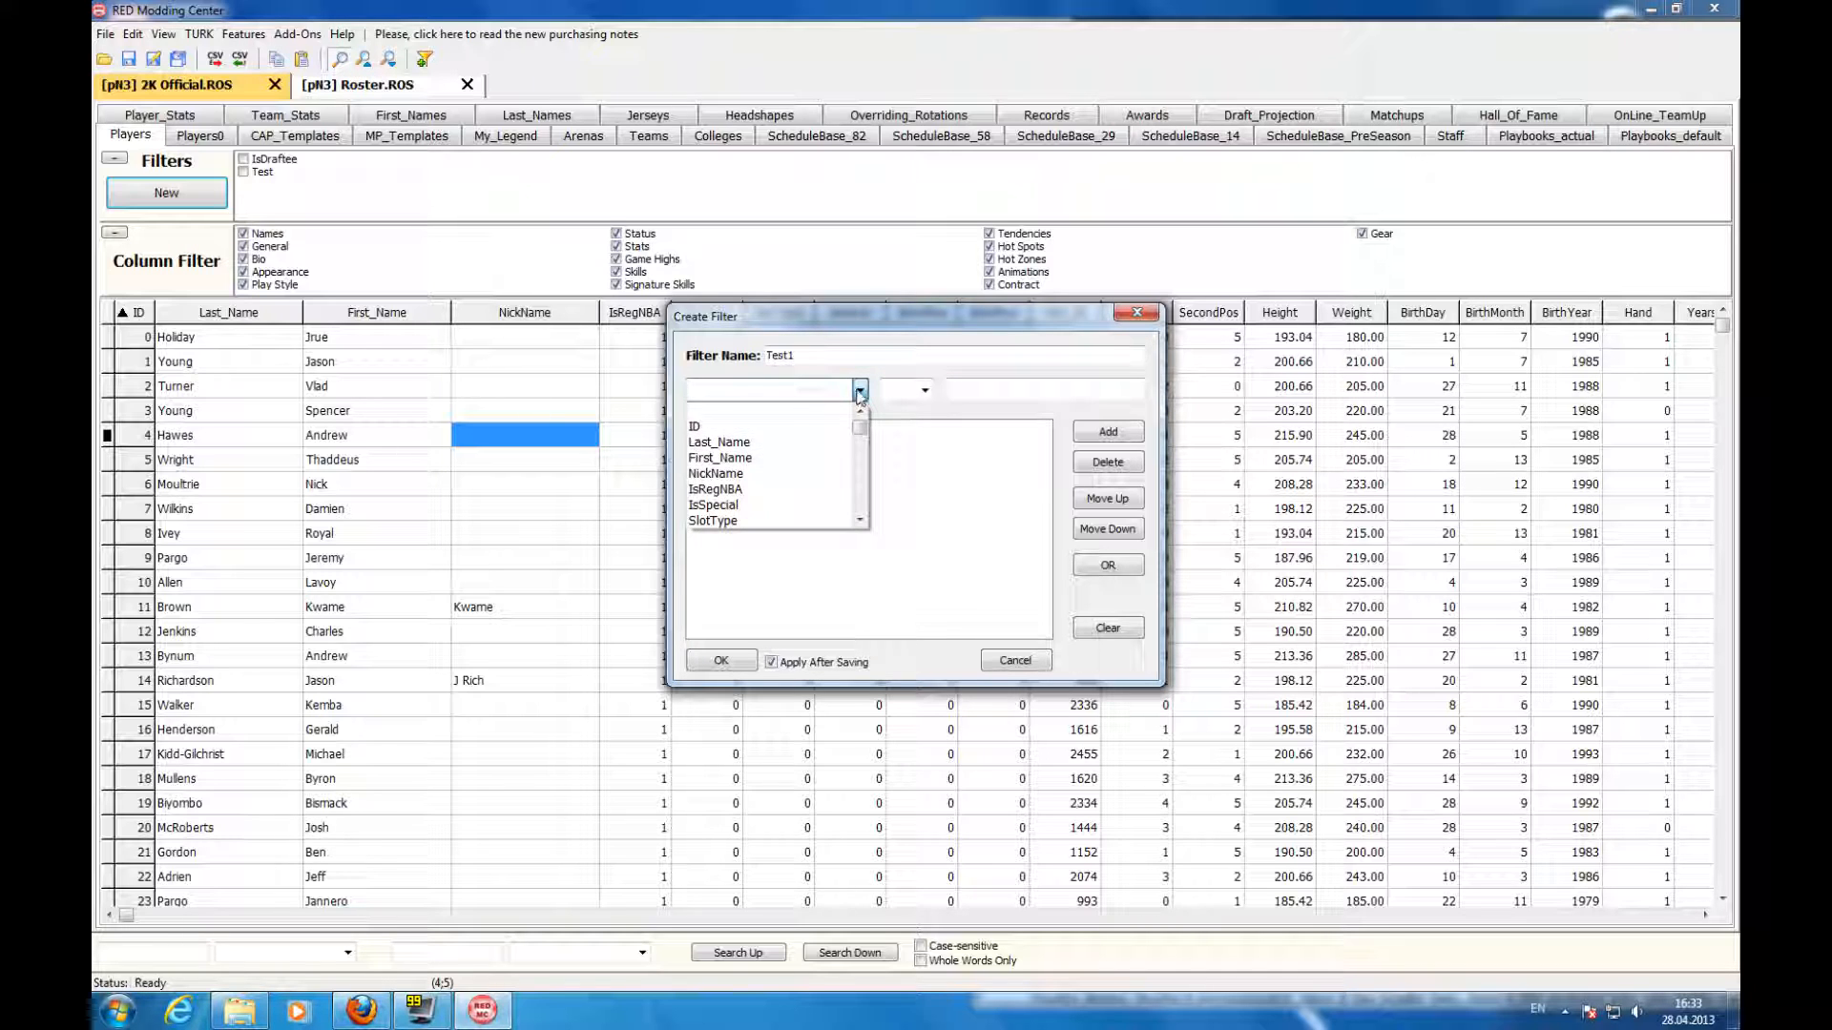
{"action": "left_click", "coordinate": [859, 393]}
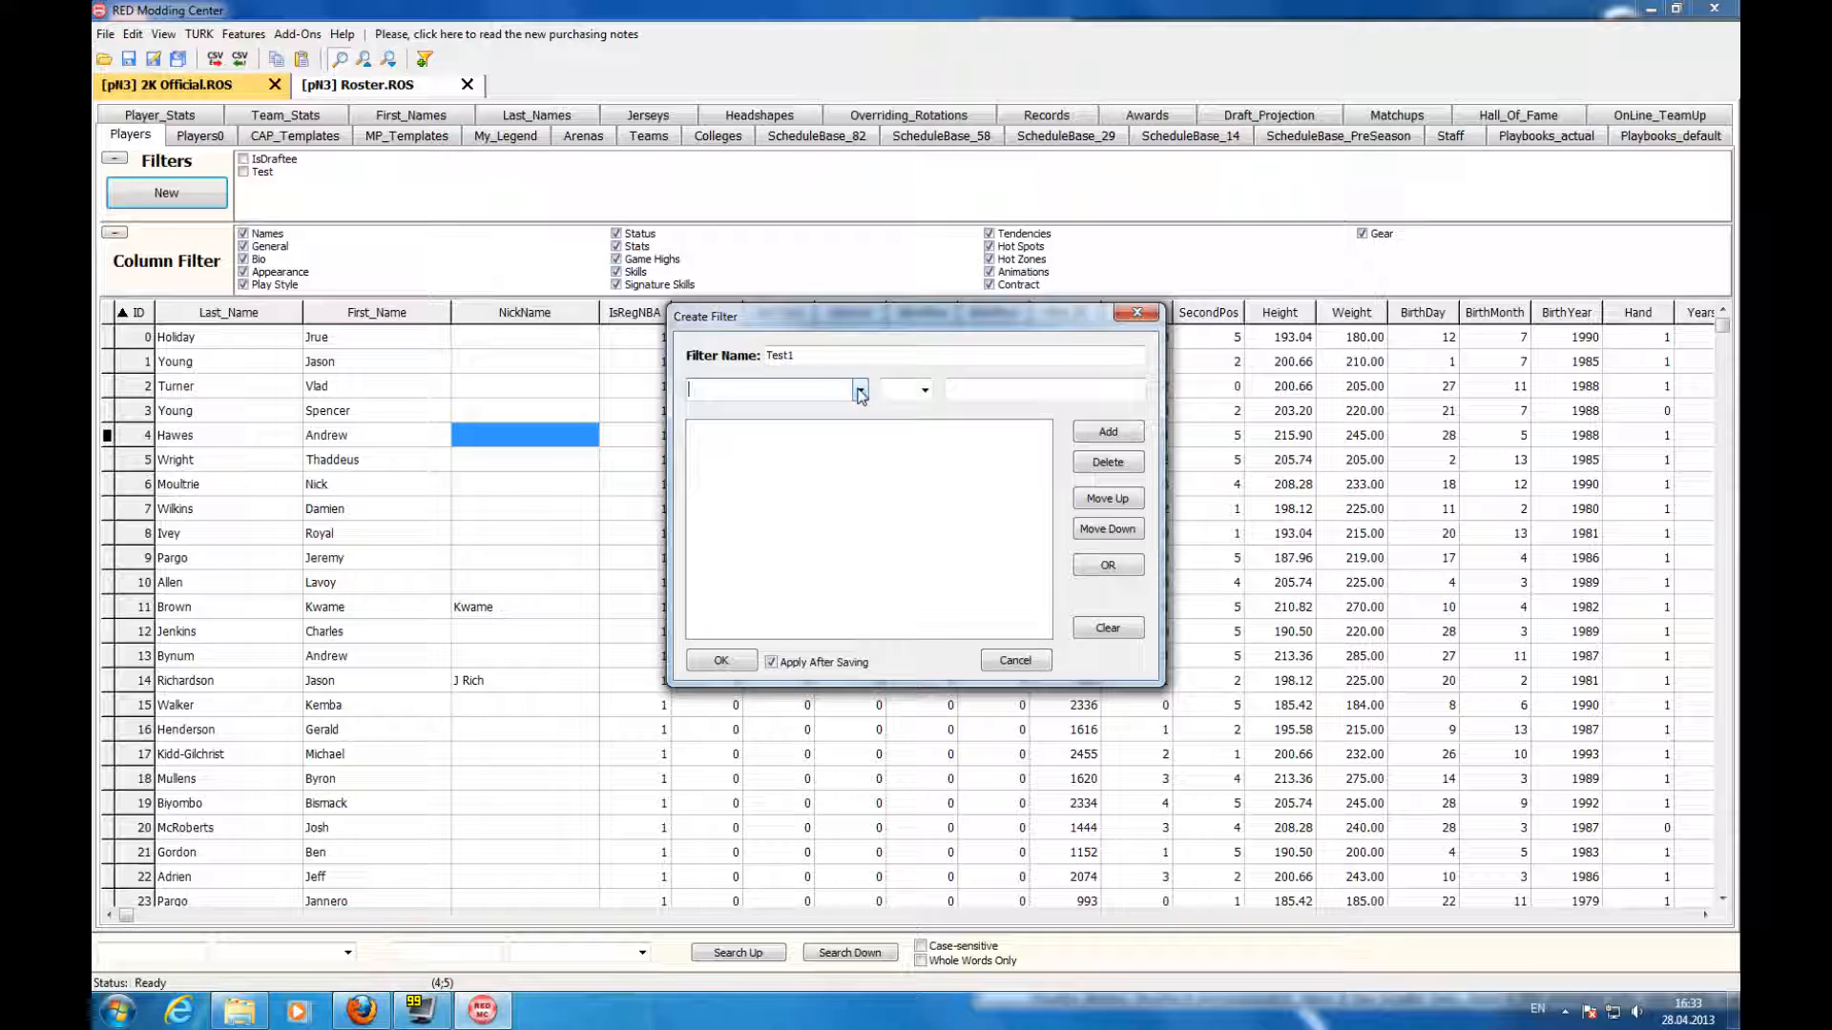
{"action": "left_click", "coordinate": [860, 392]}
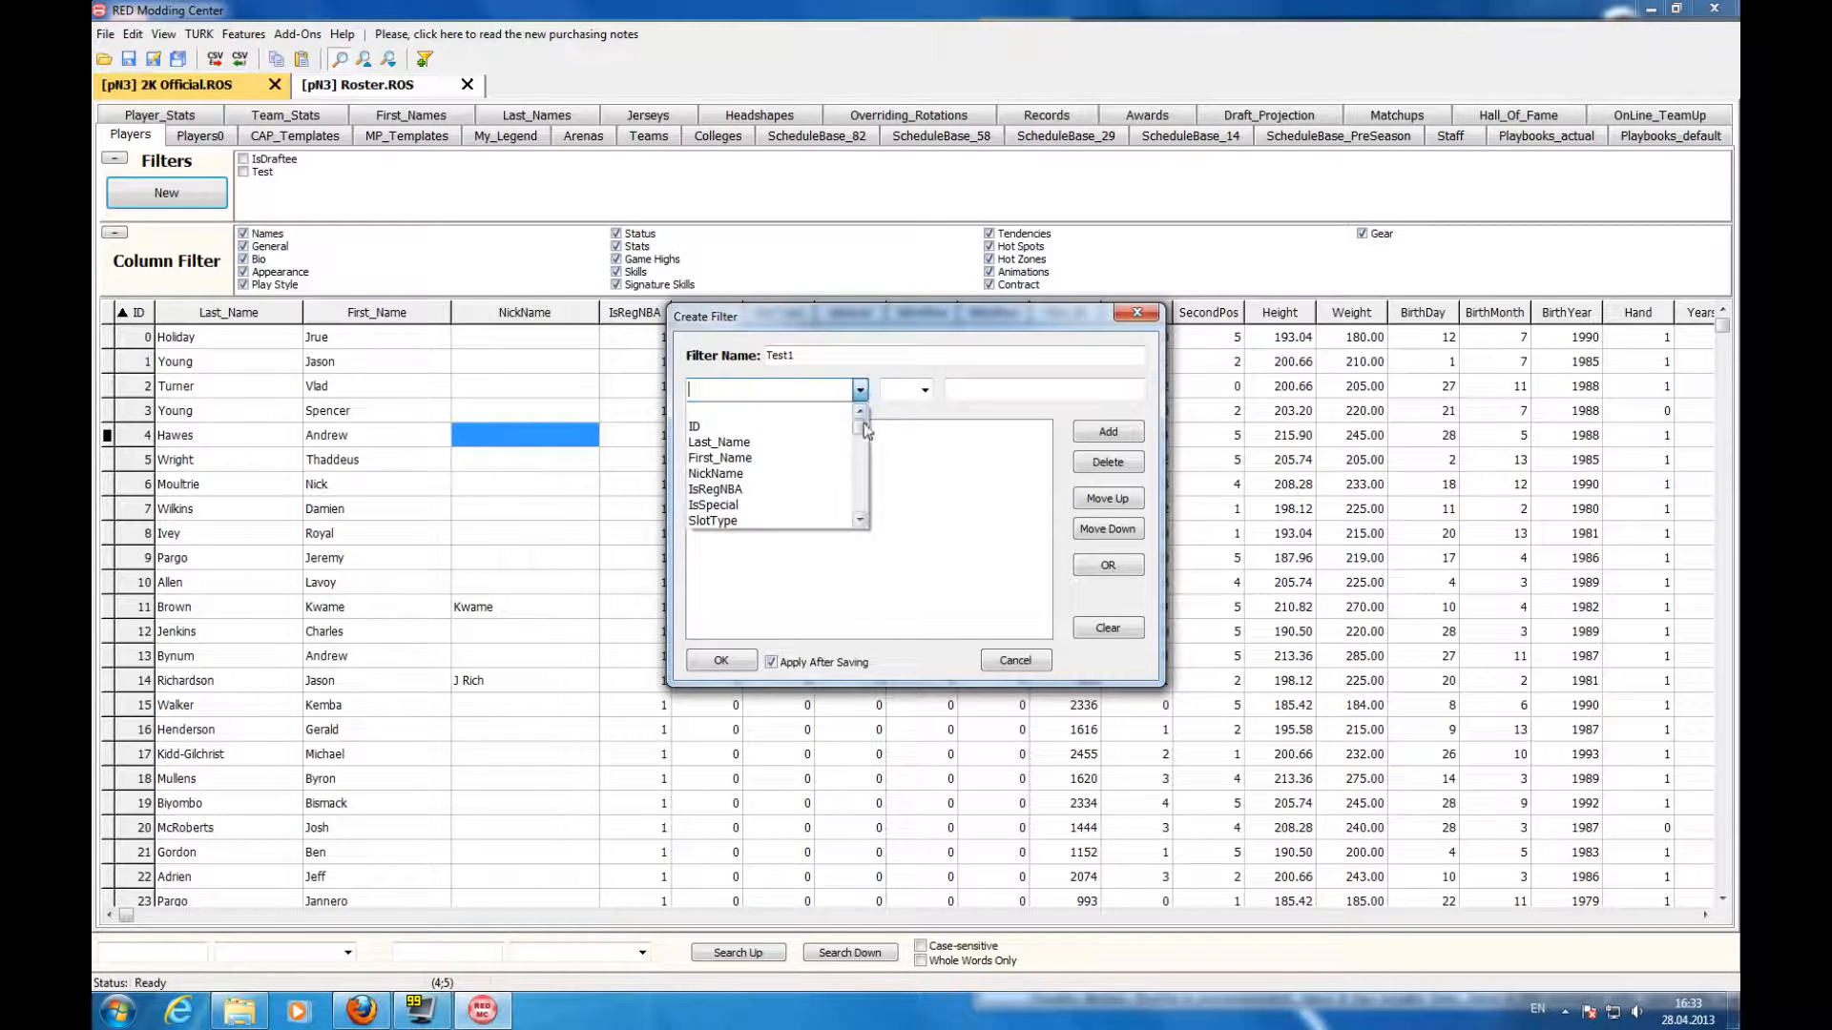
{"action": "left_click_drag", "start_coordinate": [860, 425], "coordinate": [860, 420]}
{"action": "left_click_drag", "start_coordinate": [861, 429], "coordinate": [860, 431]}
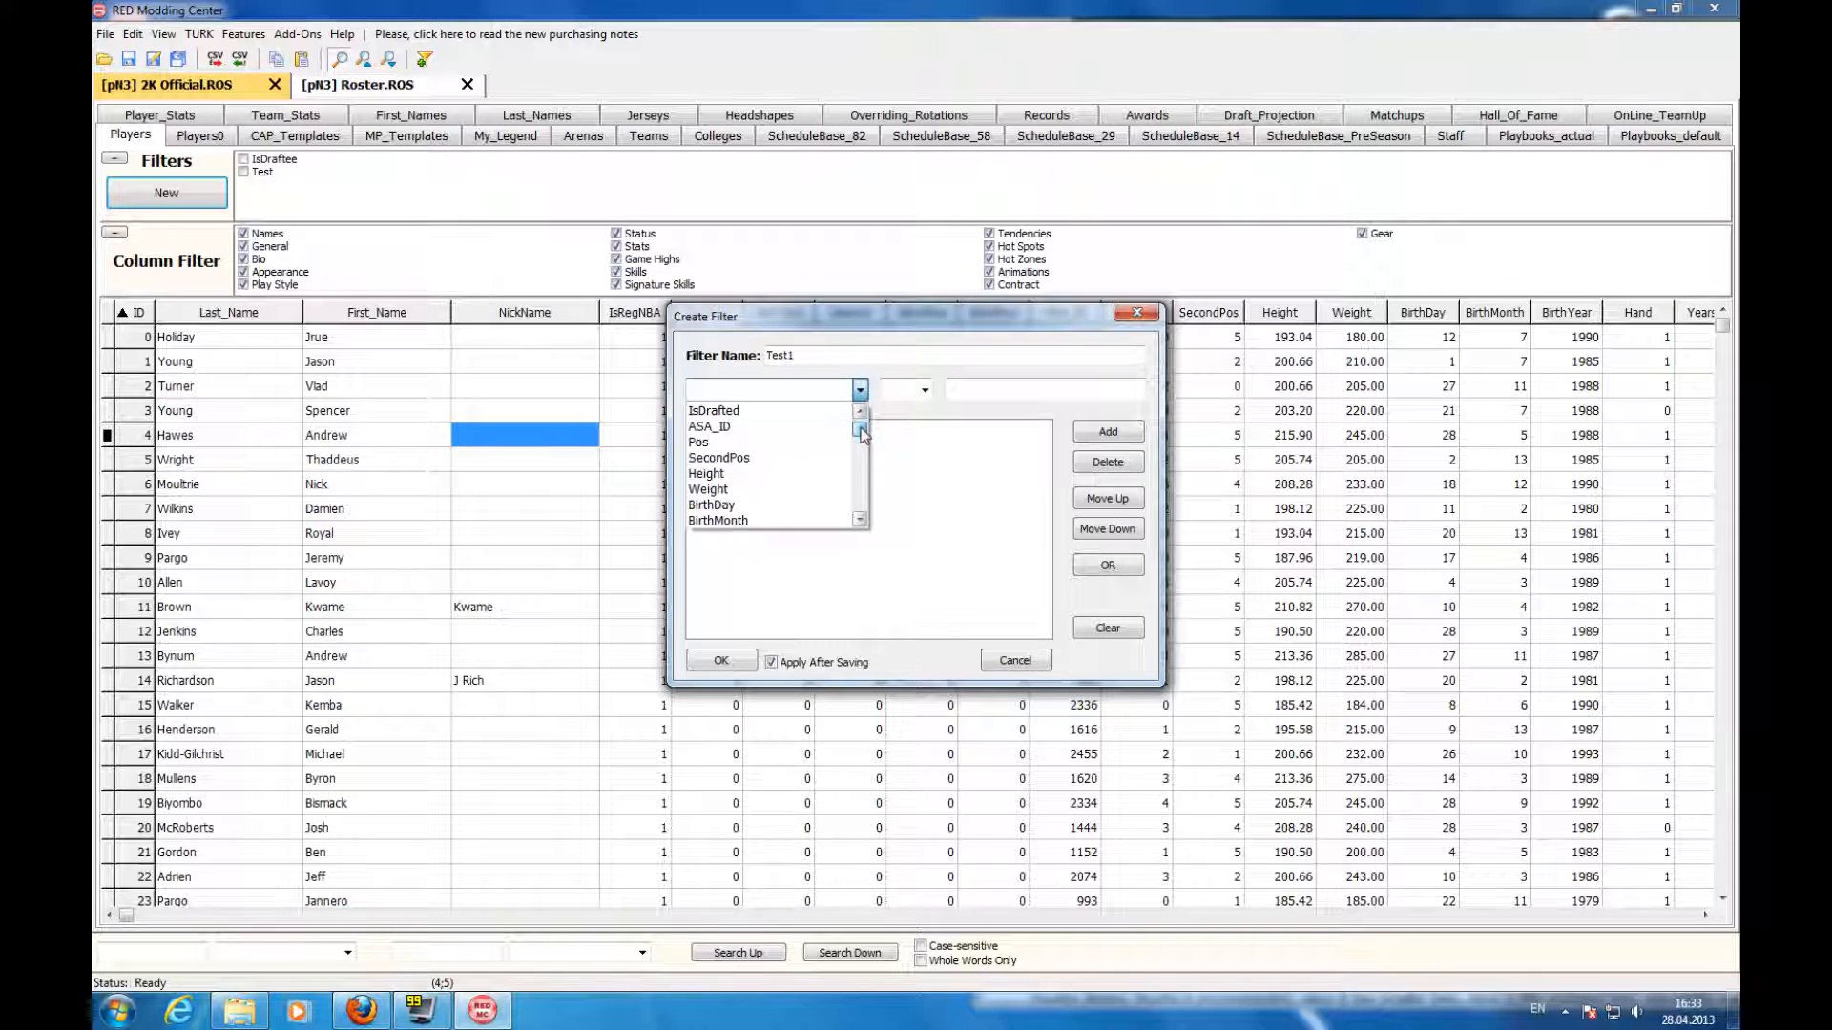
{"action": "left_click", "coordinate": [750, 443]}
{"action": "left_click", "coordinate": [925, 390]}
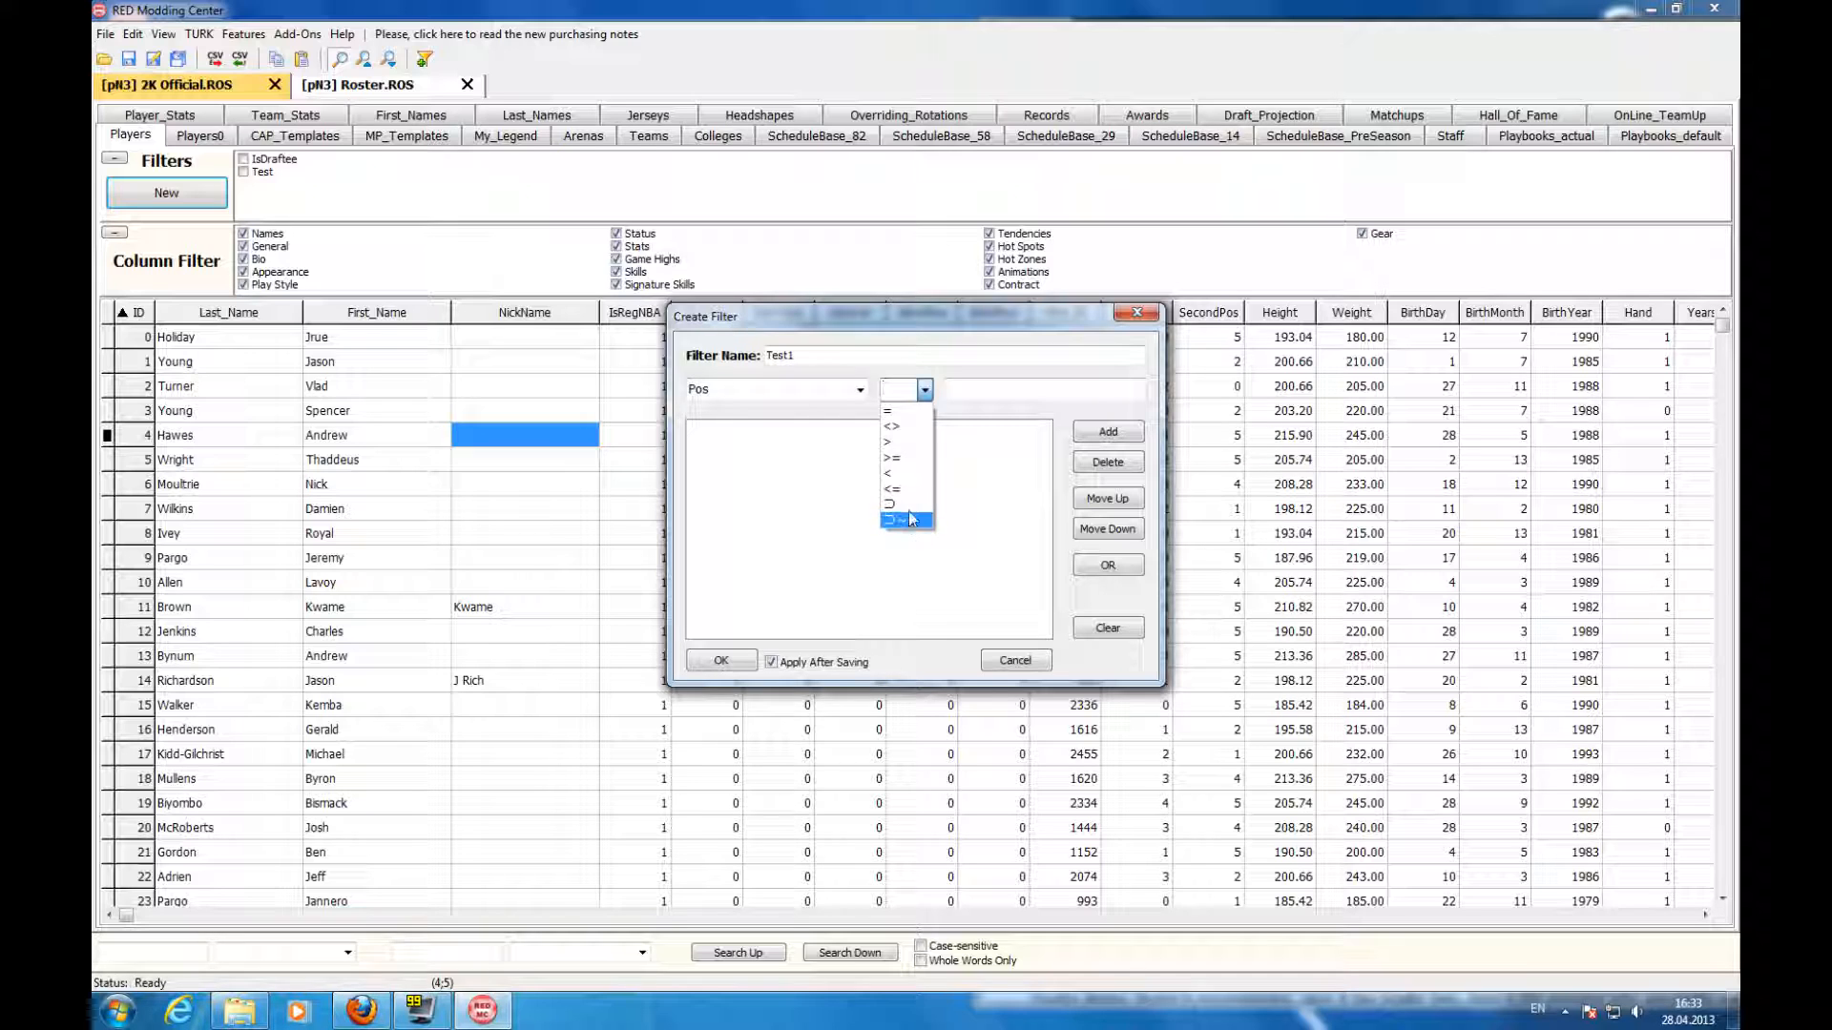
{"action": "left_click", "coordinate": [897, 411]}
{"action": "left_click", "coordinate": [969, 388]}
{"action": "left_click", "coordinate": [1033, 387]}
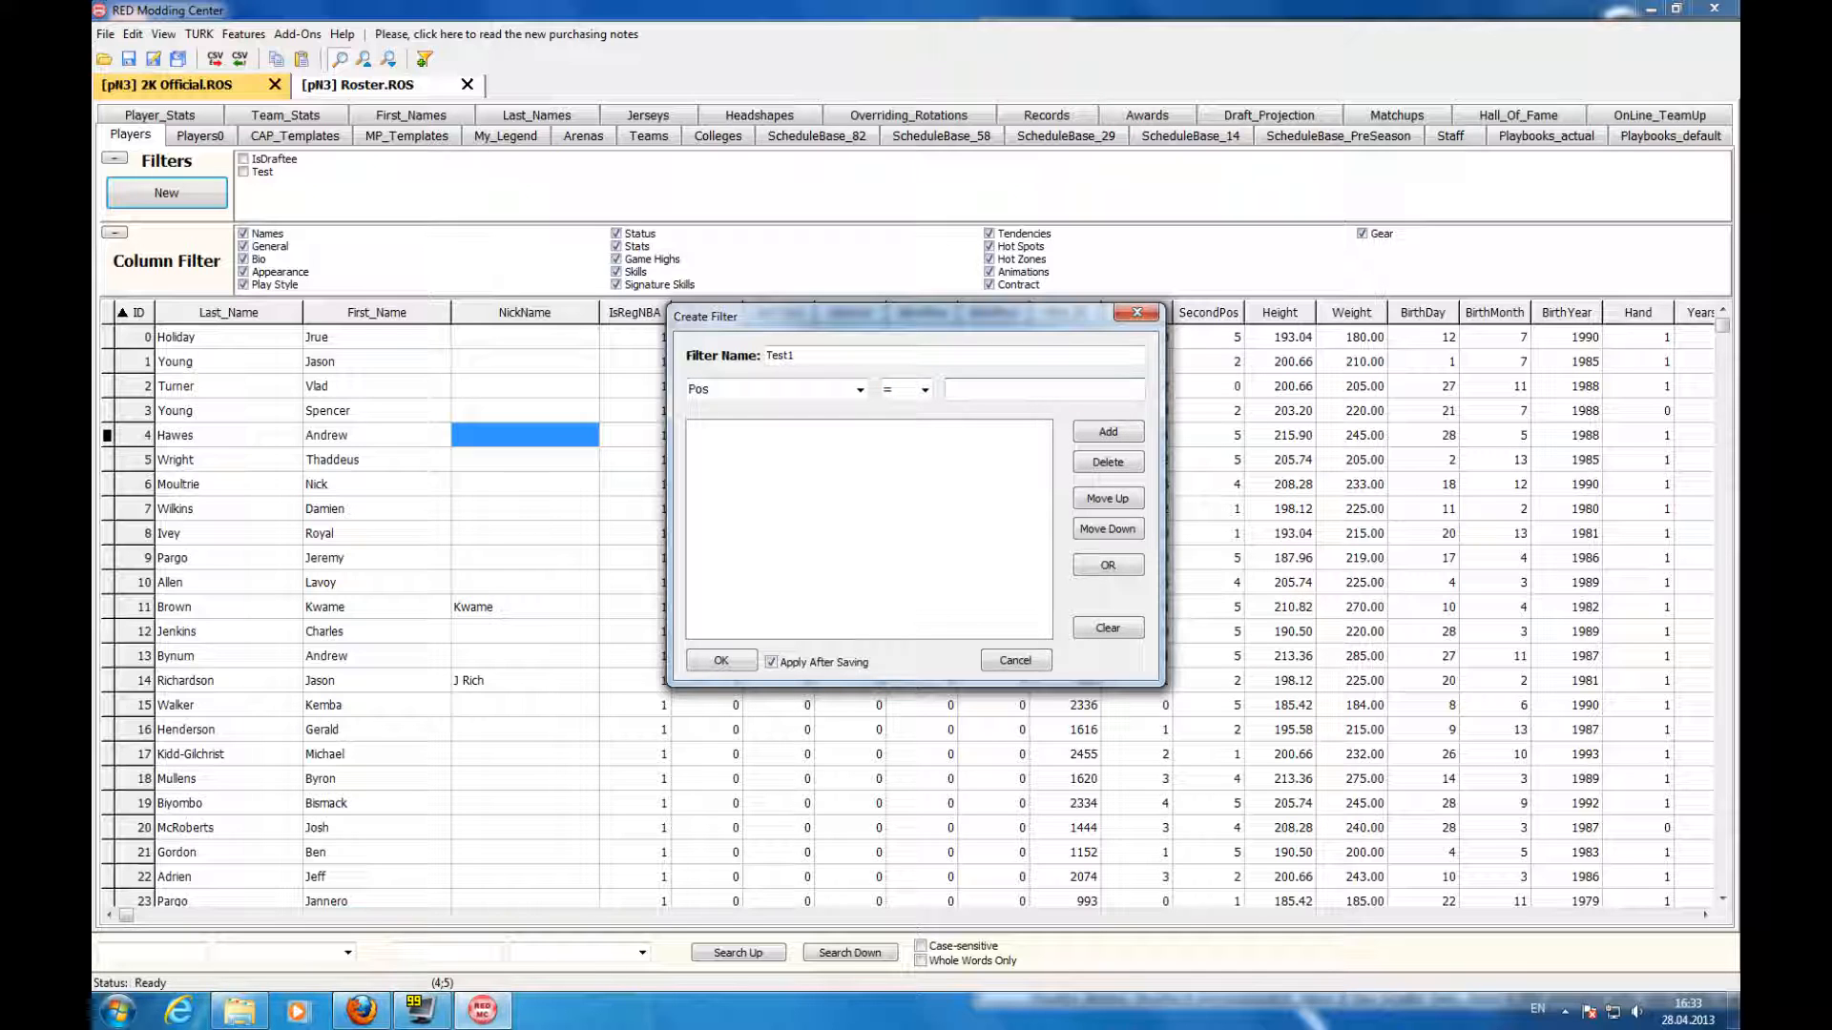
{"action": "left_click", "coordinate": [1137, 316]}
{"action": "left_click", "coordinate": [1547, 339]}
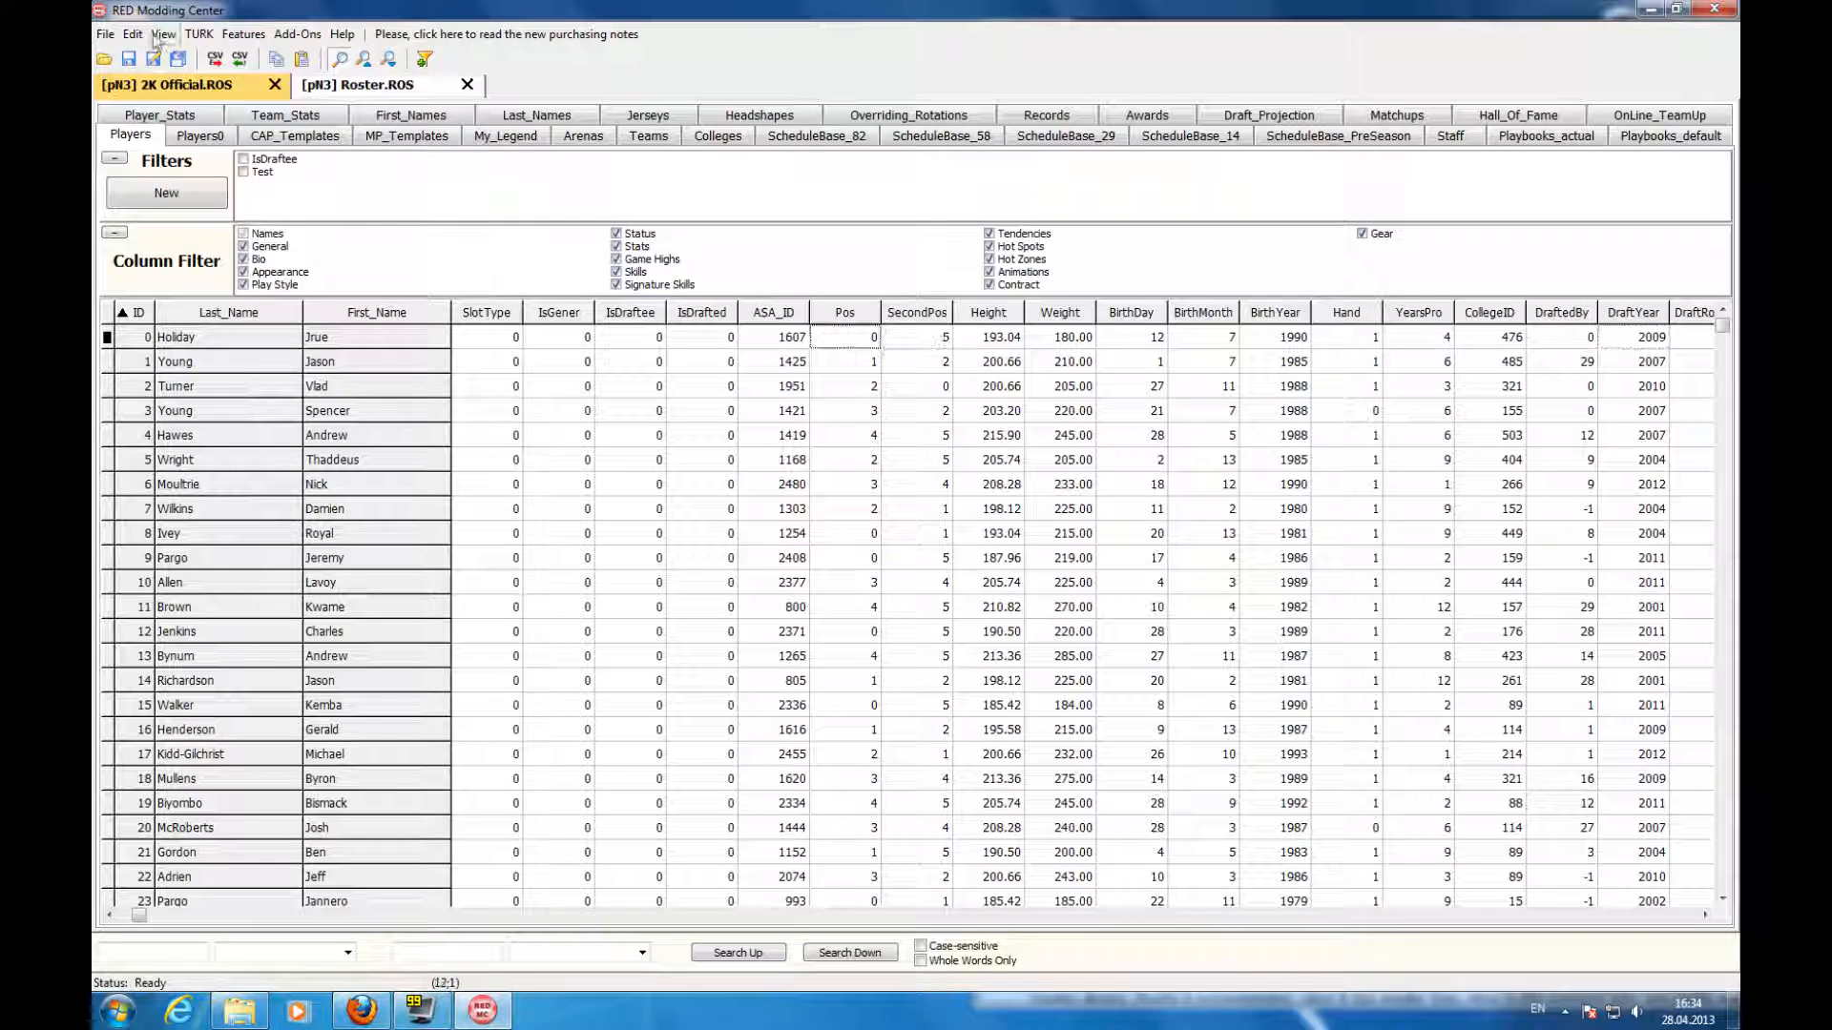
- Create a new filter named Test1 for the Players table and add the condition Pos = 0
{"action": "left_click", "coordinate": [134, 199]}
{"action": "type", "text": "Test1"}
{"action": "key", "text": "Tab"}
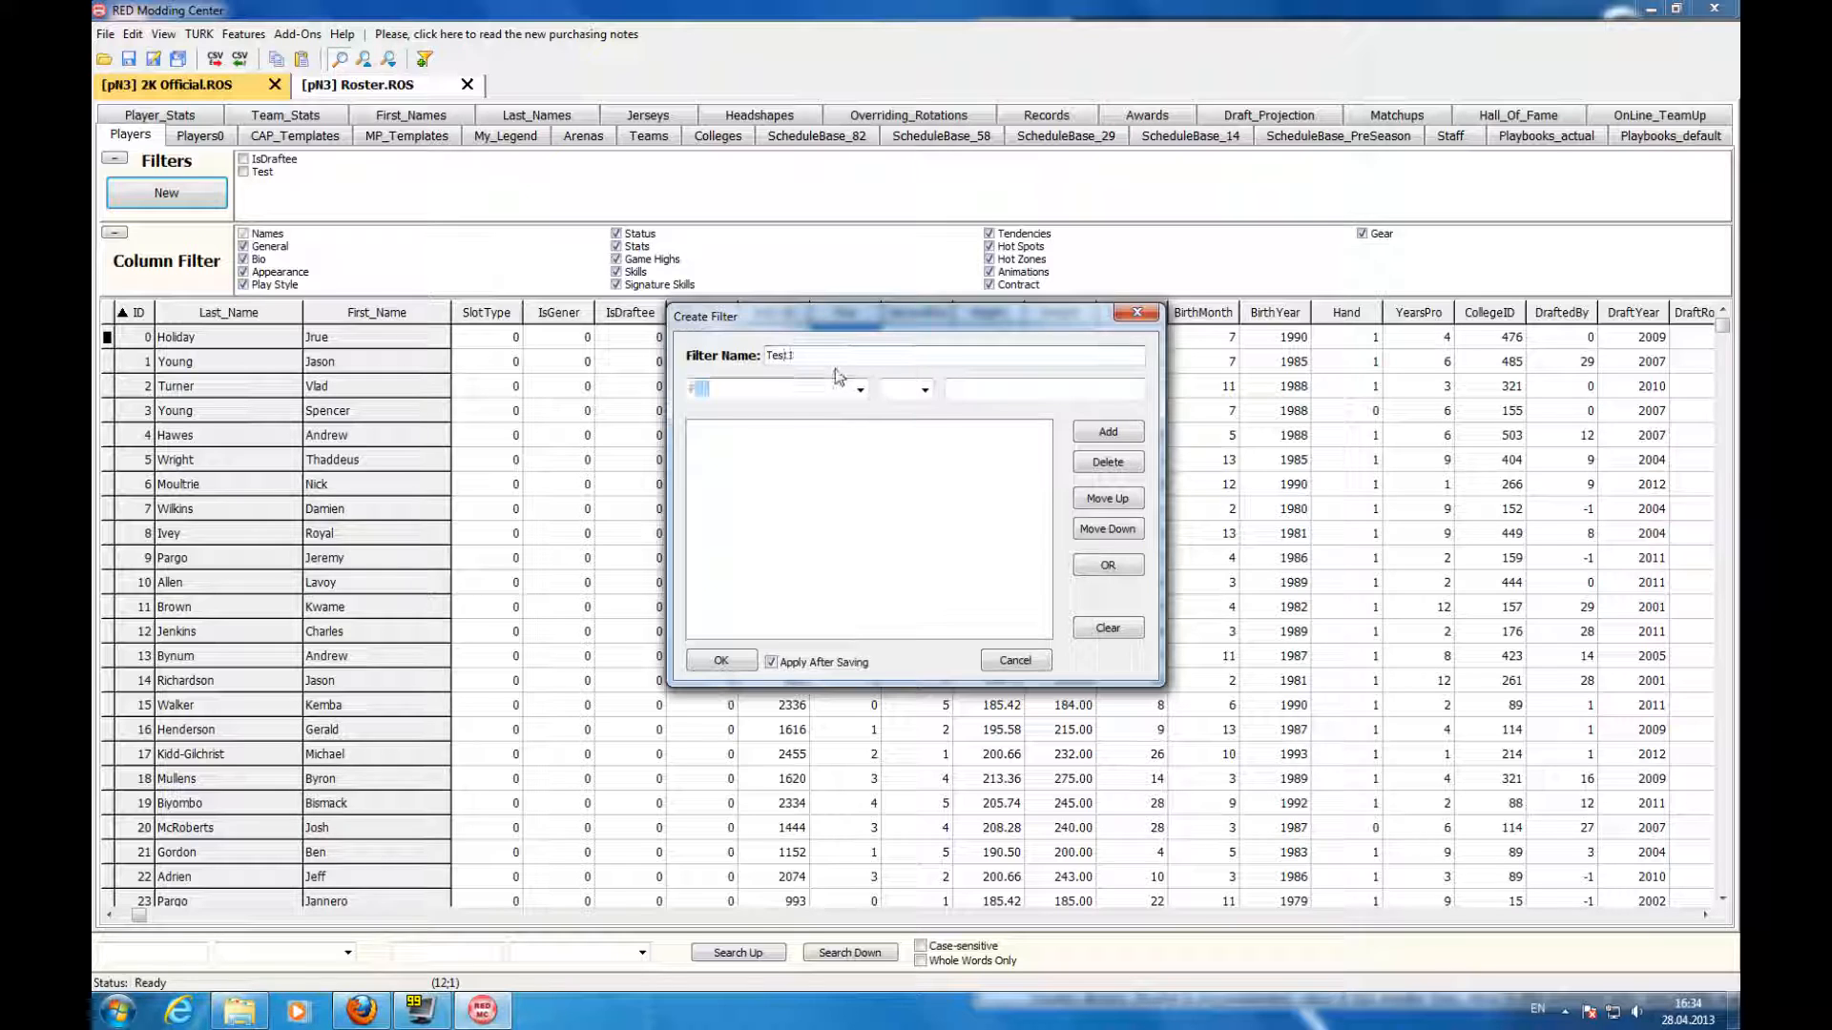
{"action": "key", "text": "Tab"}
{"action": "type", "text": "="}
{"action": "key", "text": "Tab"}
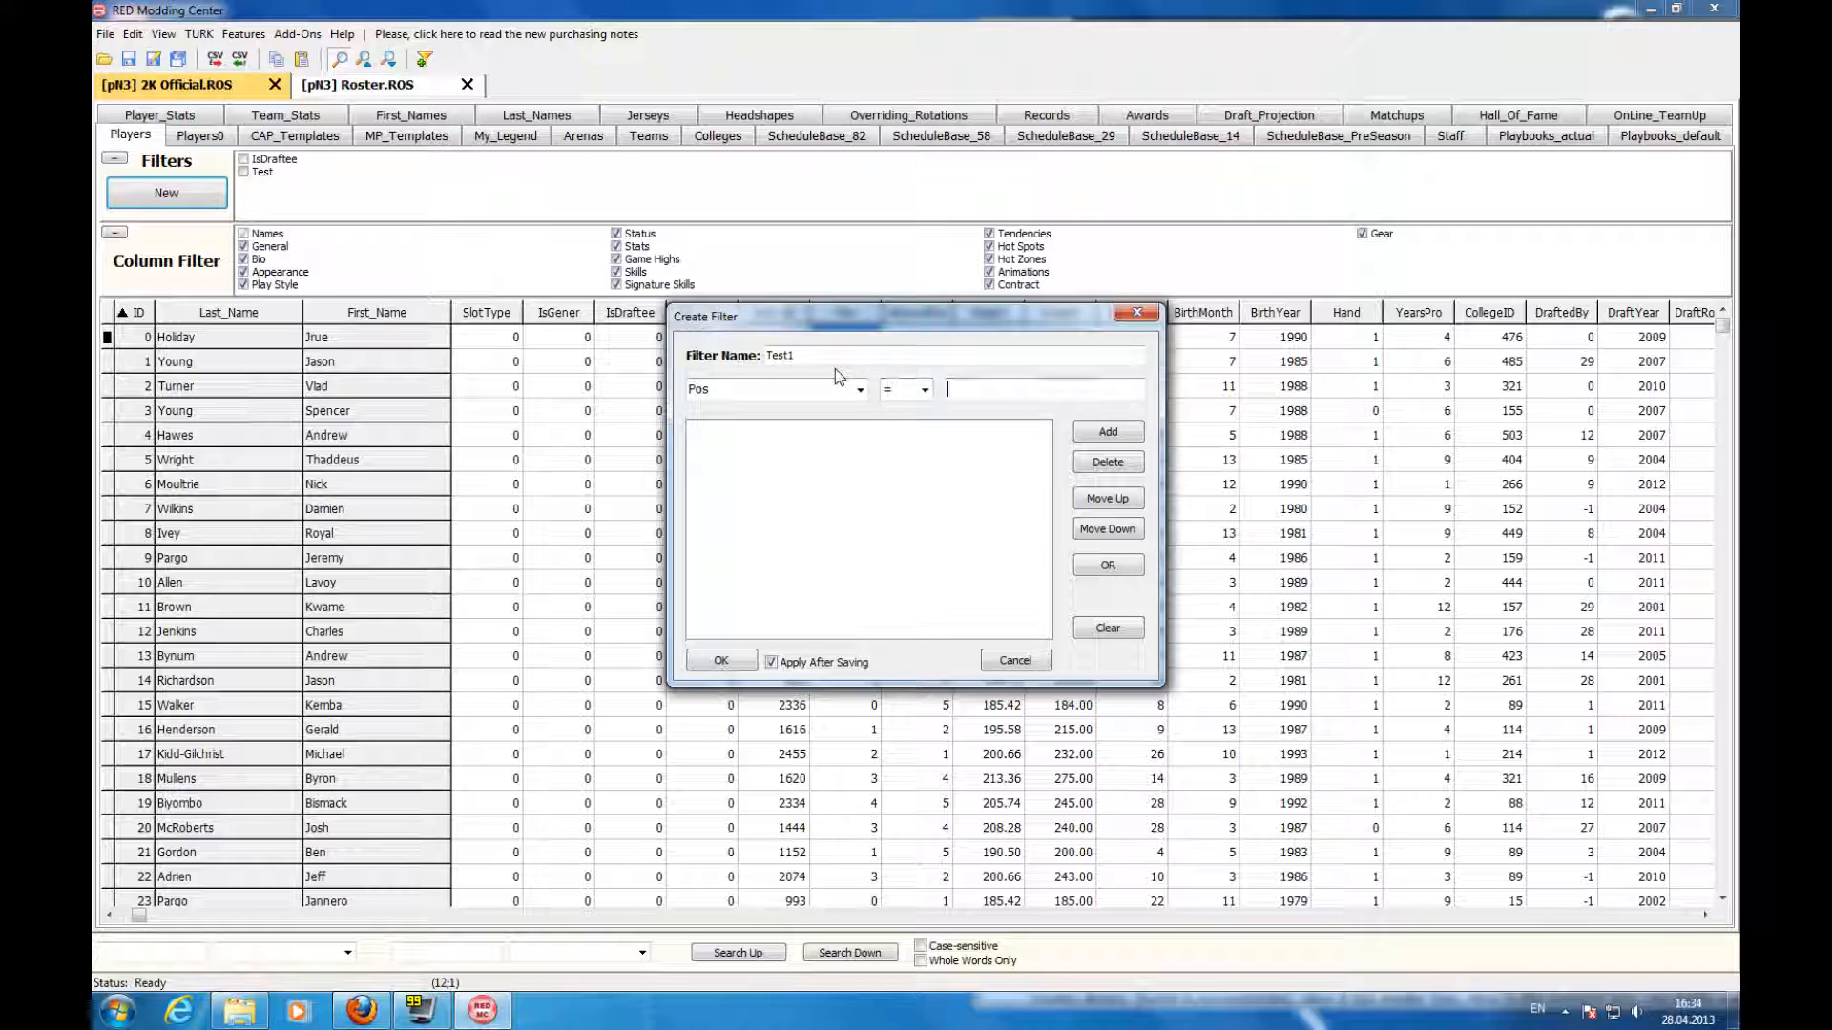
{"action": "type", "text": "0"}
{"action": "key", "text": "Tab"}
{"action": "key", "text": "Return"}
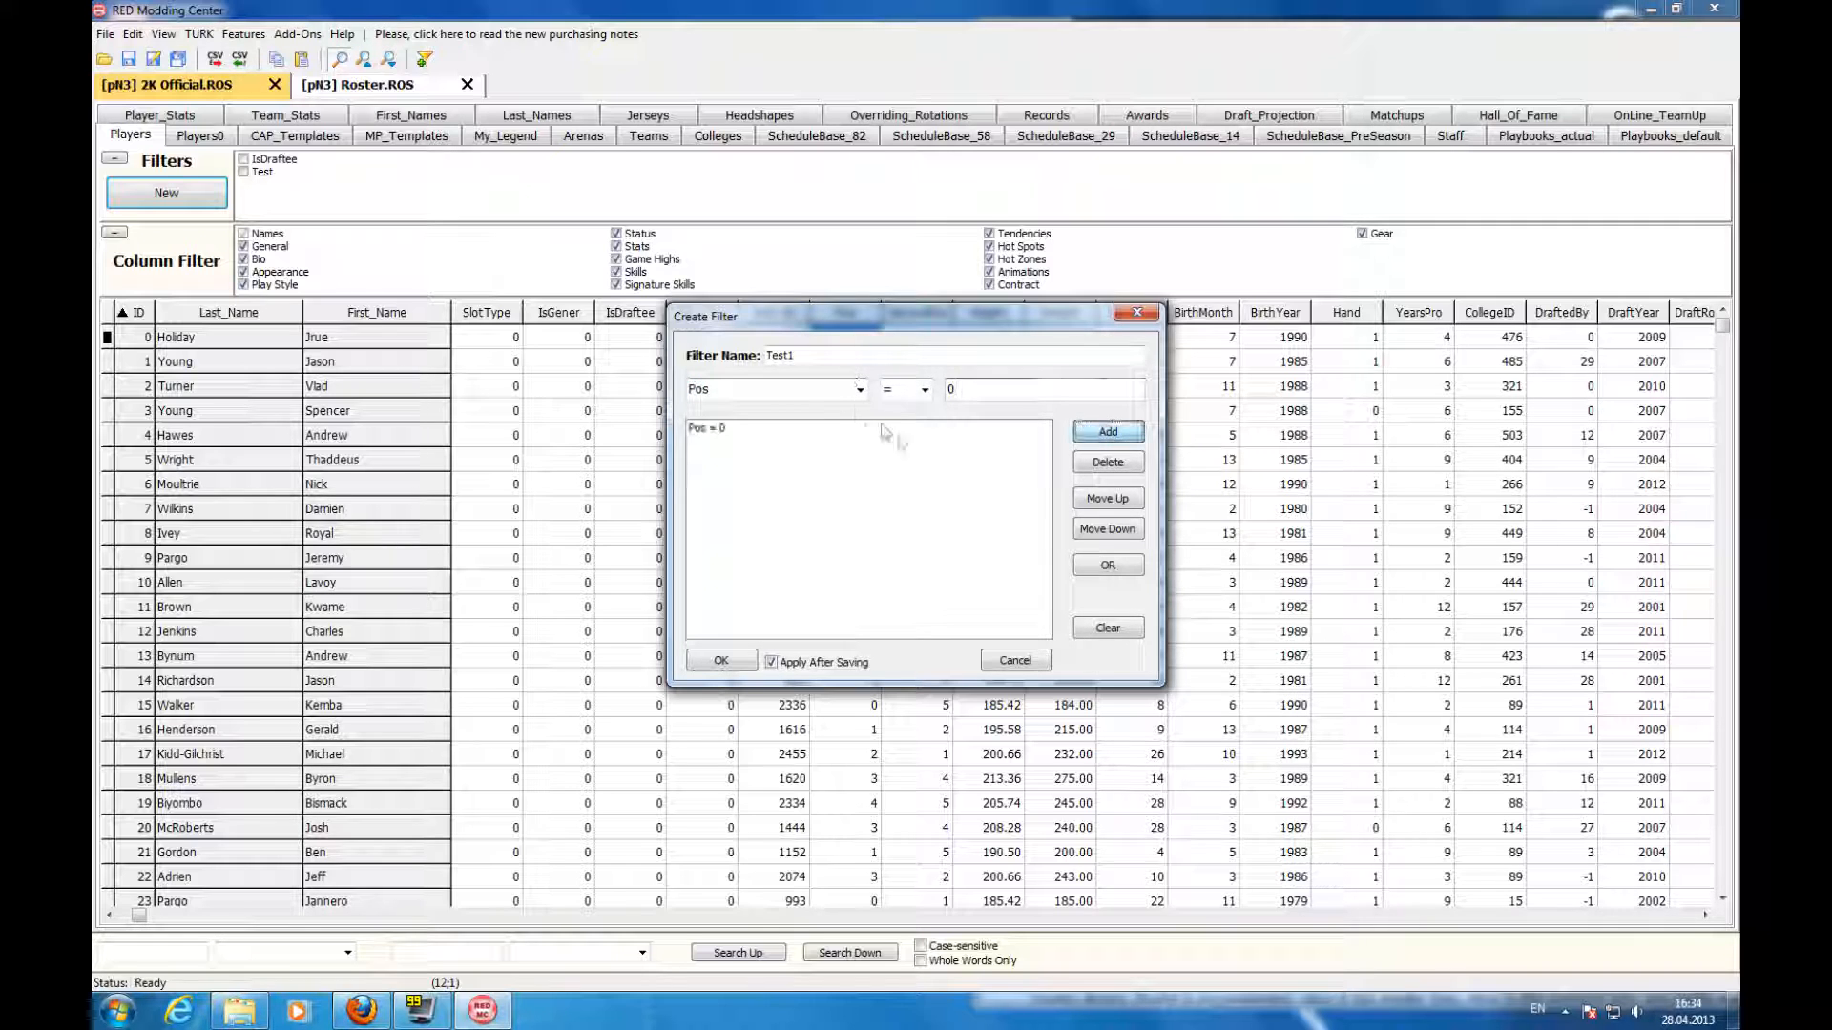
- Add the condition SSteal >= 80 to the filter, then save it so that it is applied to the Players table
{"action": "type", "text": "SSt"}
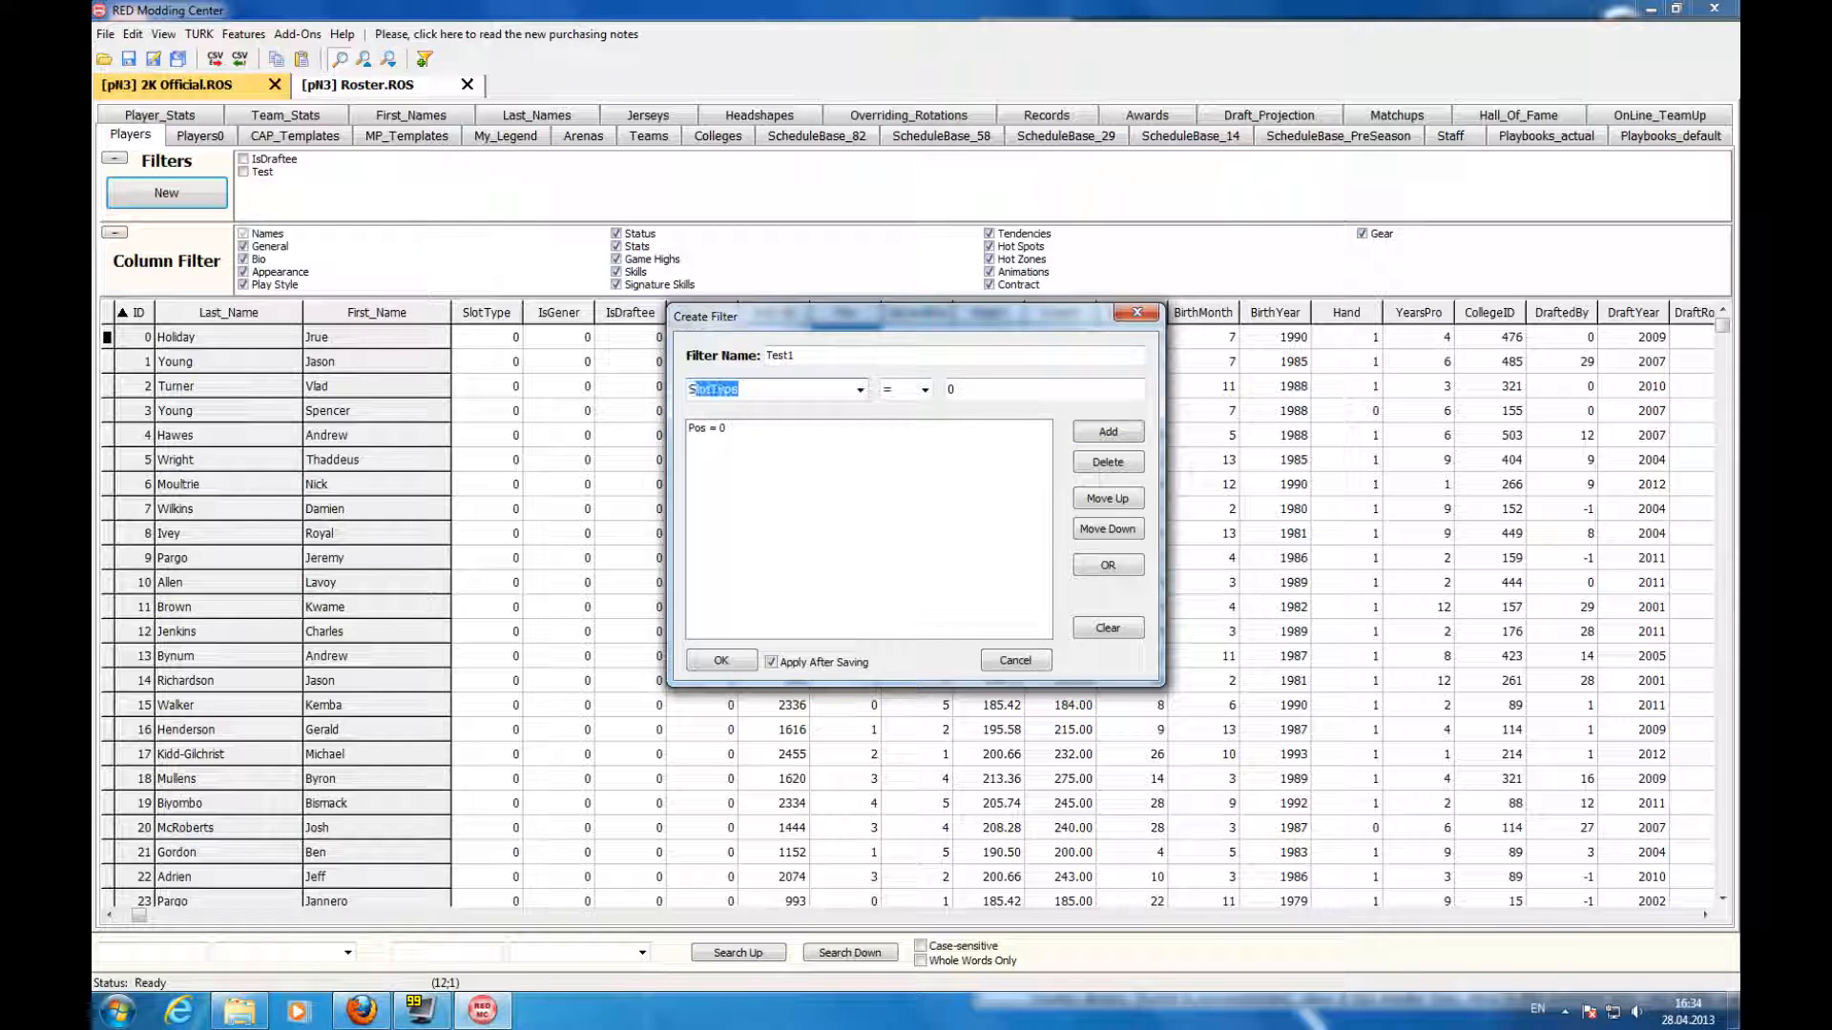
{"action": "type", "text": "eal"}
{"action": "key", "text": "Tab"}
{"action": "type", "text": ">="}
{"action": "key", "text": "Tab"}
{"action": "left_click", "coordinate": [1105, 426]}
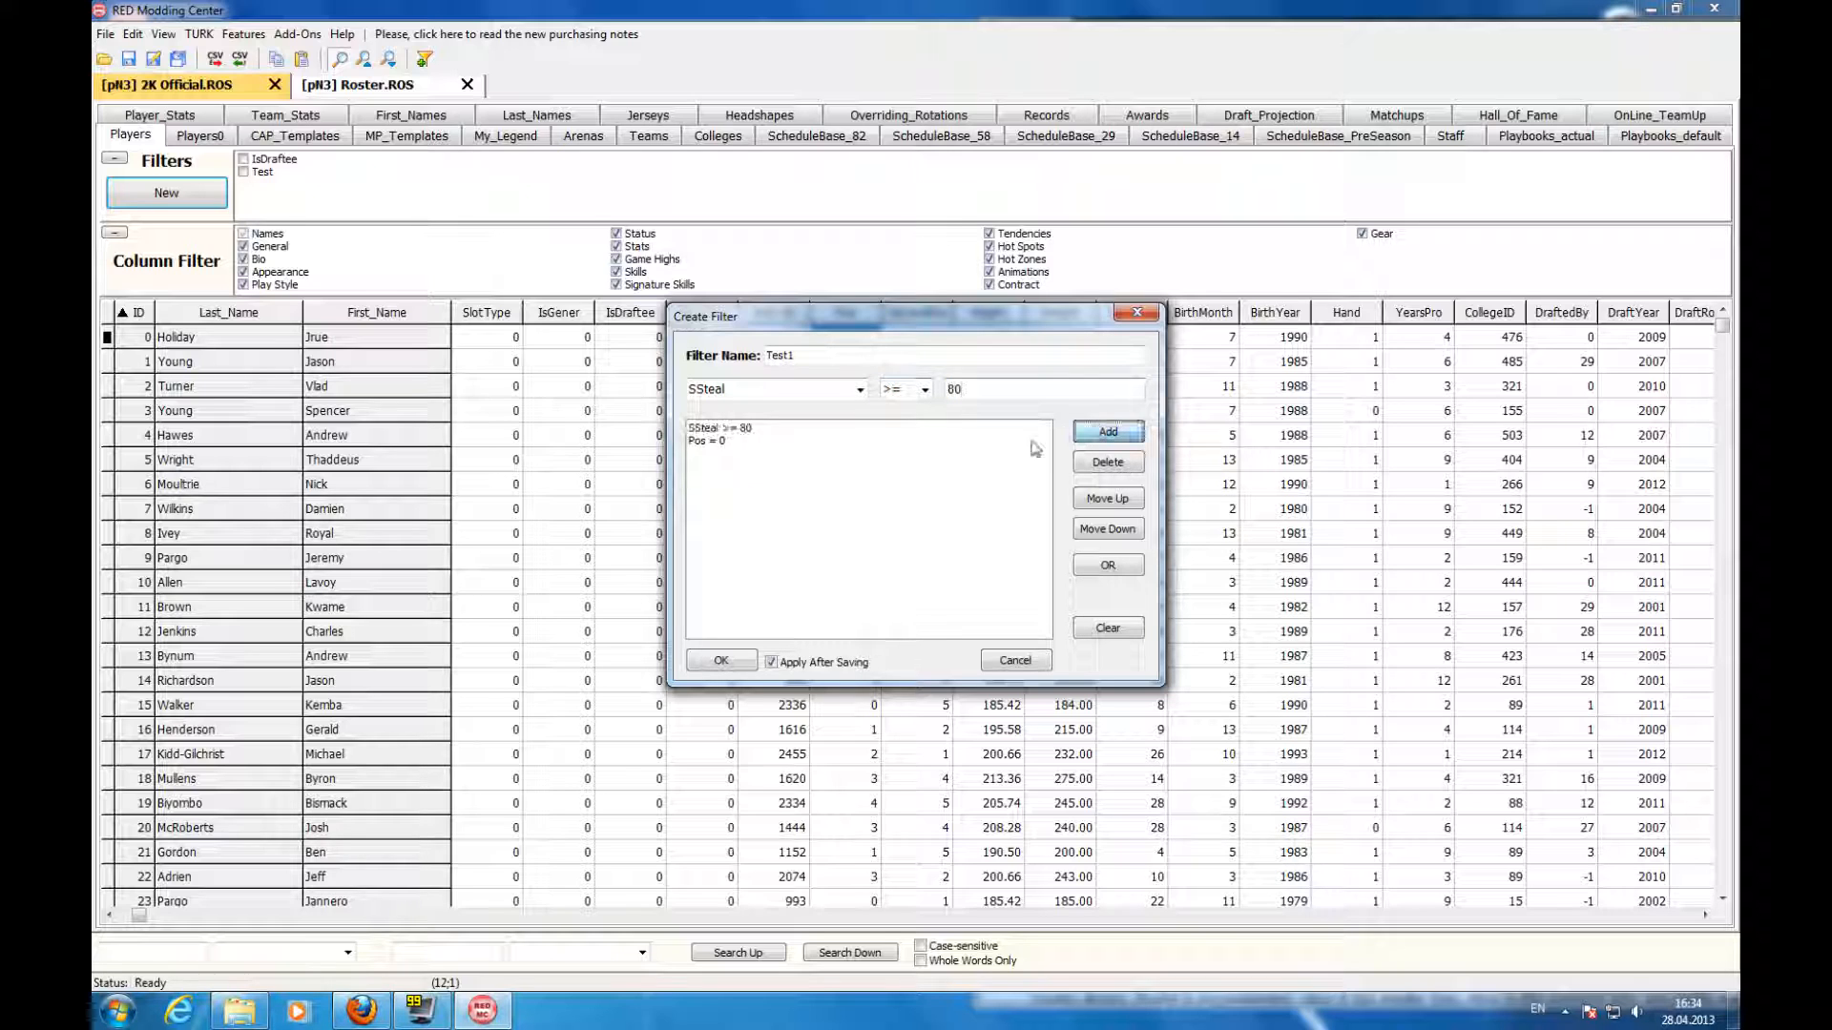
{"action": "left_click", "coordinate": [771, 661]}
{"action": "left_click", "coordinate": [722, 660]}
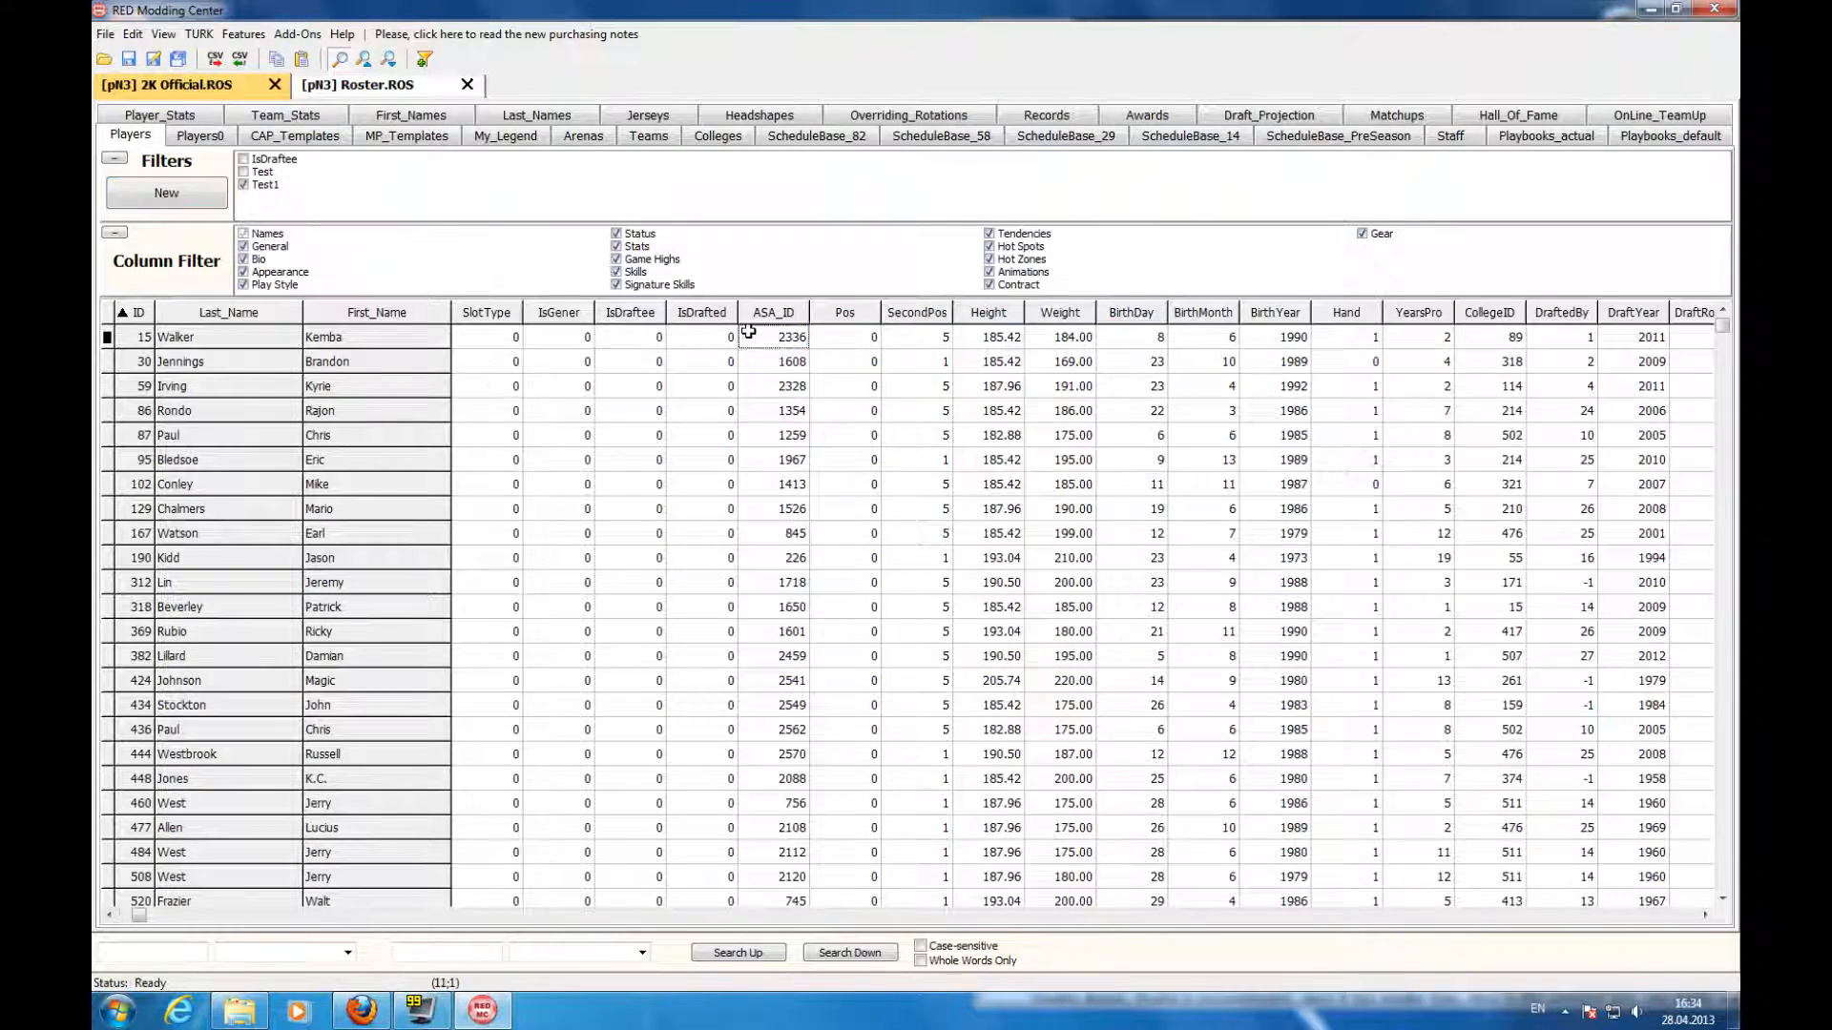
- Examine the filtered player rows, and turn the Test1 filter off and on again to compare the lists
{"action": "left_click_drag", "start_coordinate": [1721, 329], "coordinate": [1680, 307]}
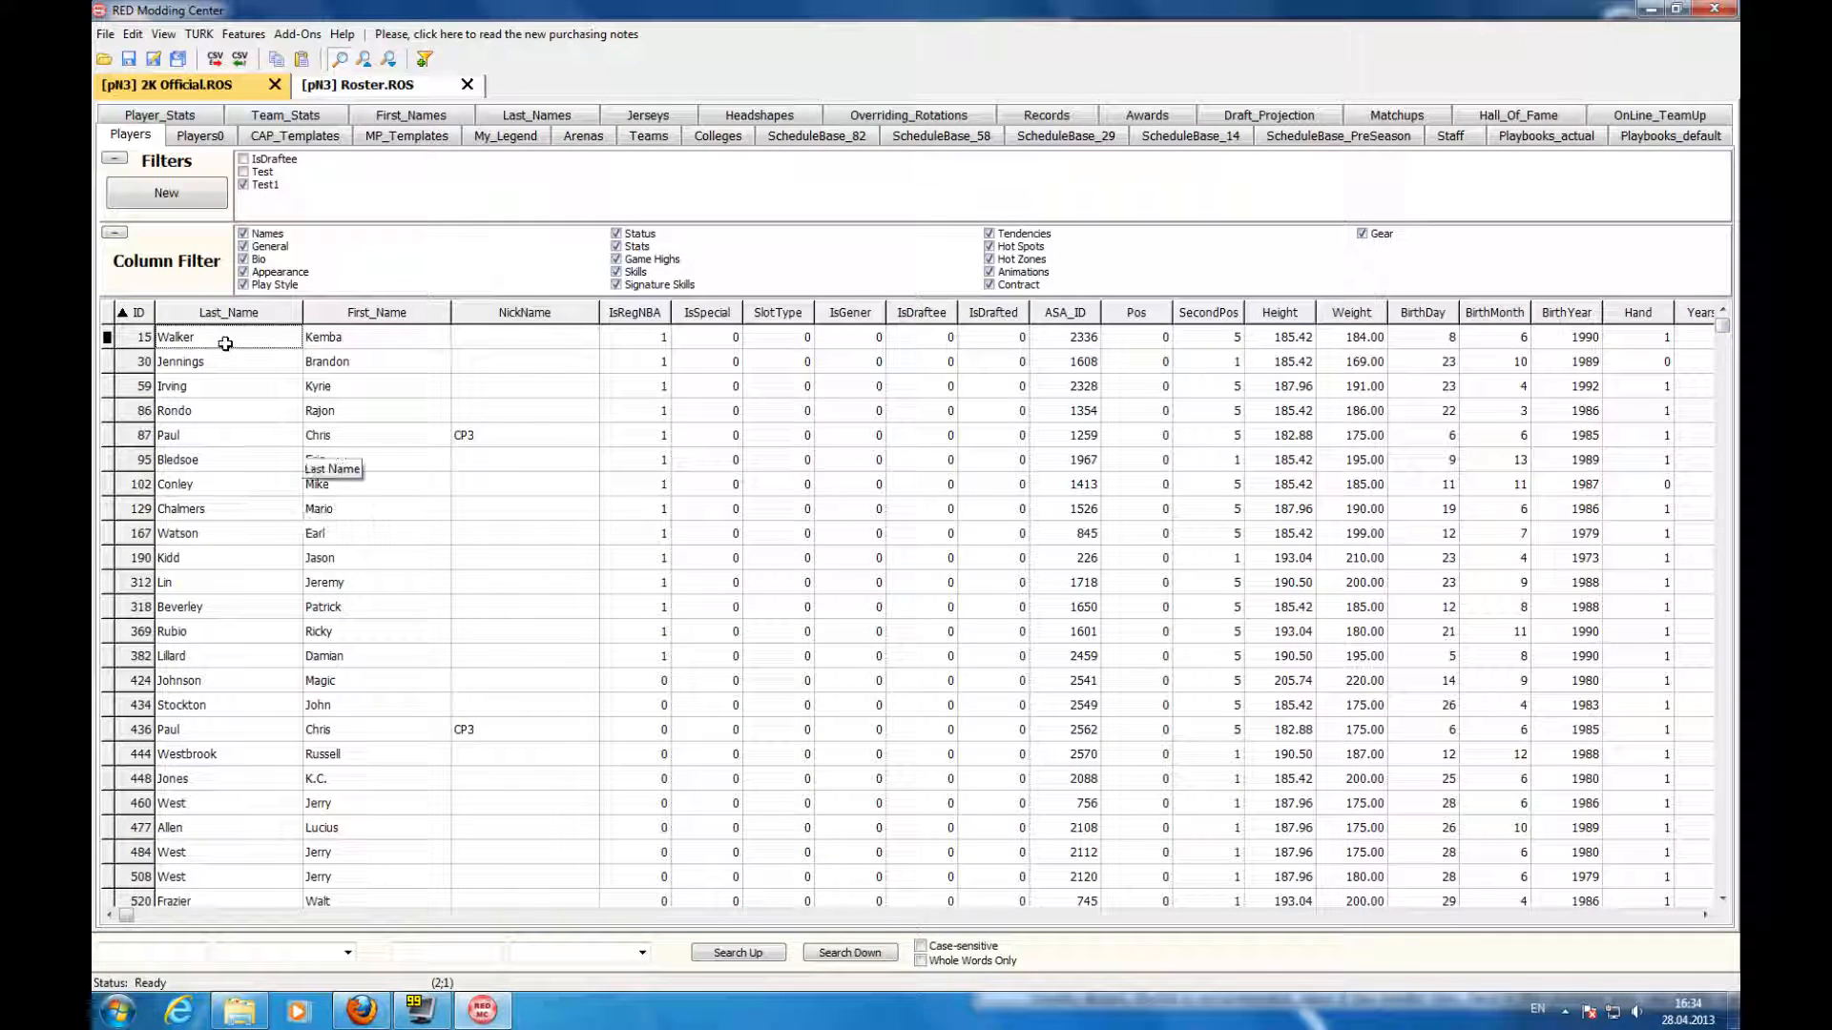
{"action": "left_click", "coordinate": [256, 370]}
{"action": "left_click", "coordinate": [229, 484]}
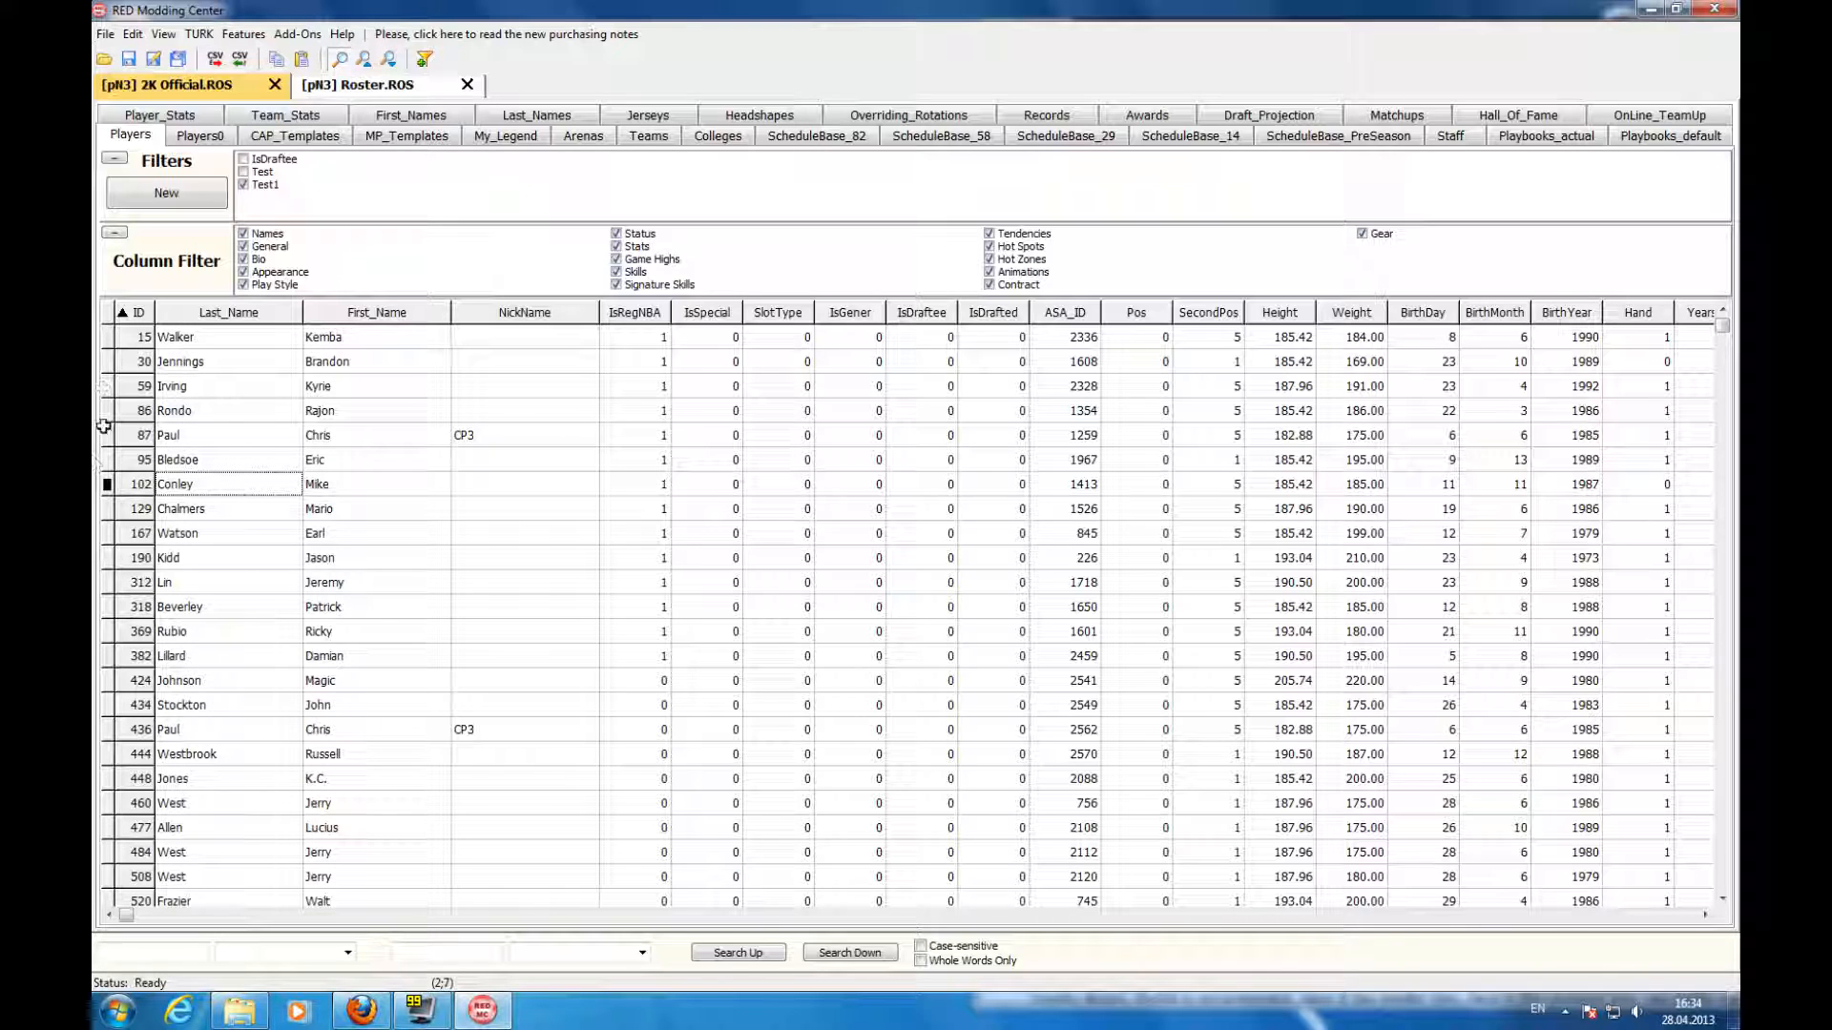
{"action": "left_click", "coordinate": [229, 362]}
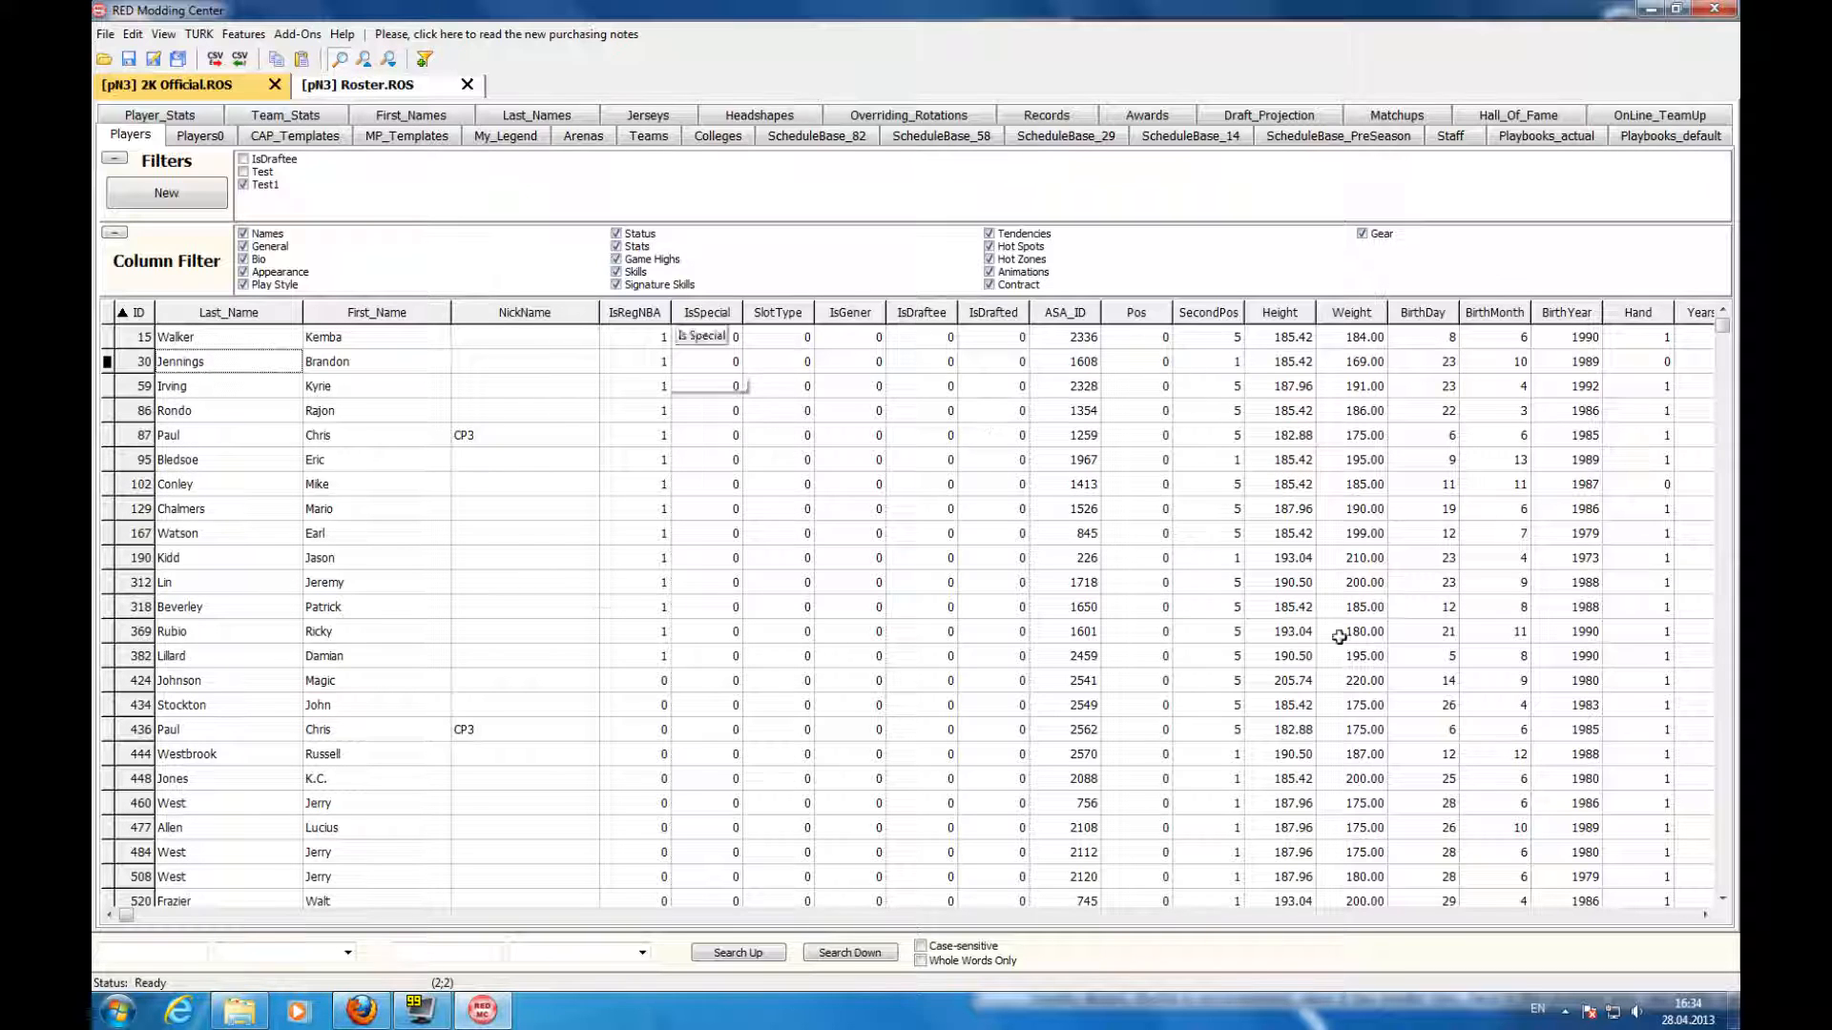
{"action": "left_click", "coordinate": [245, 186]}
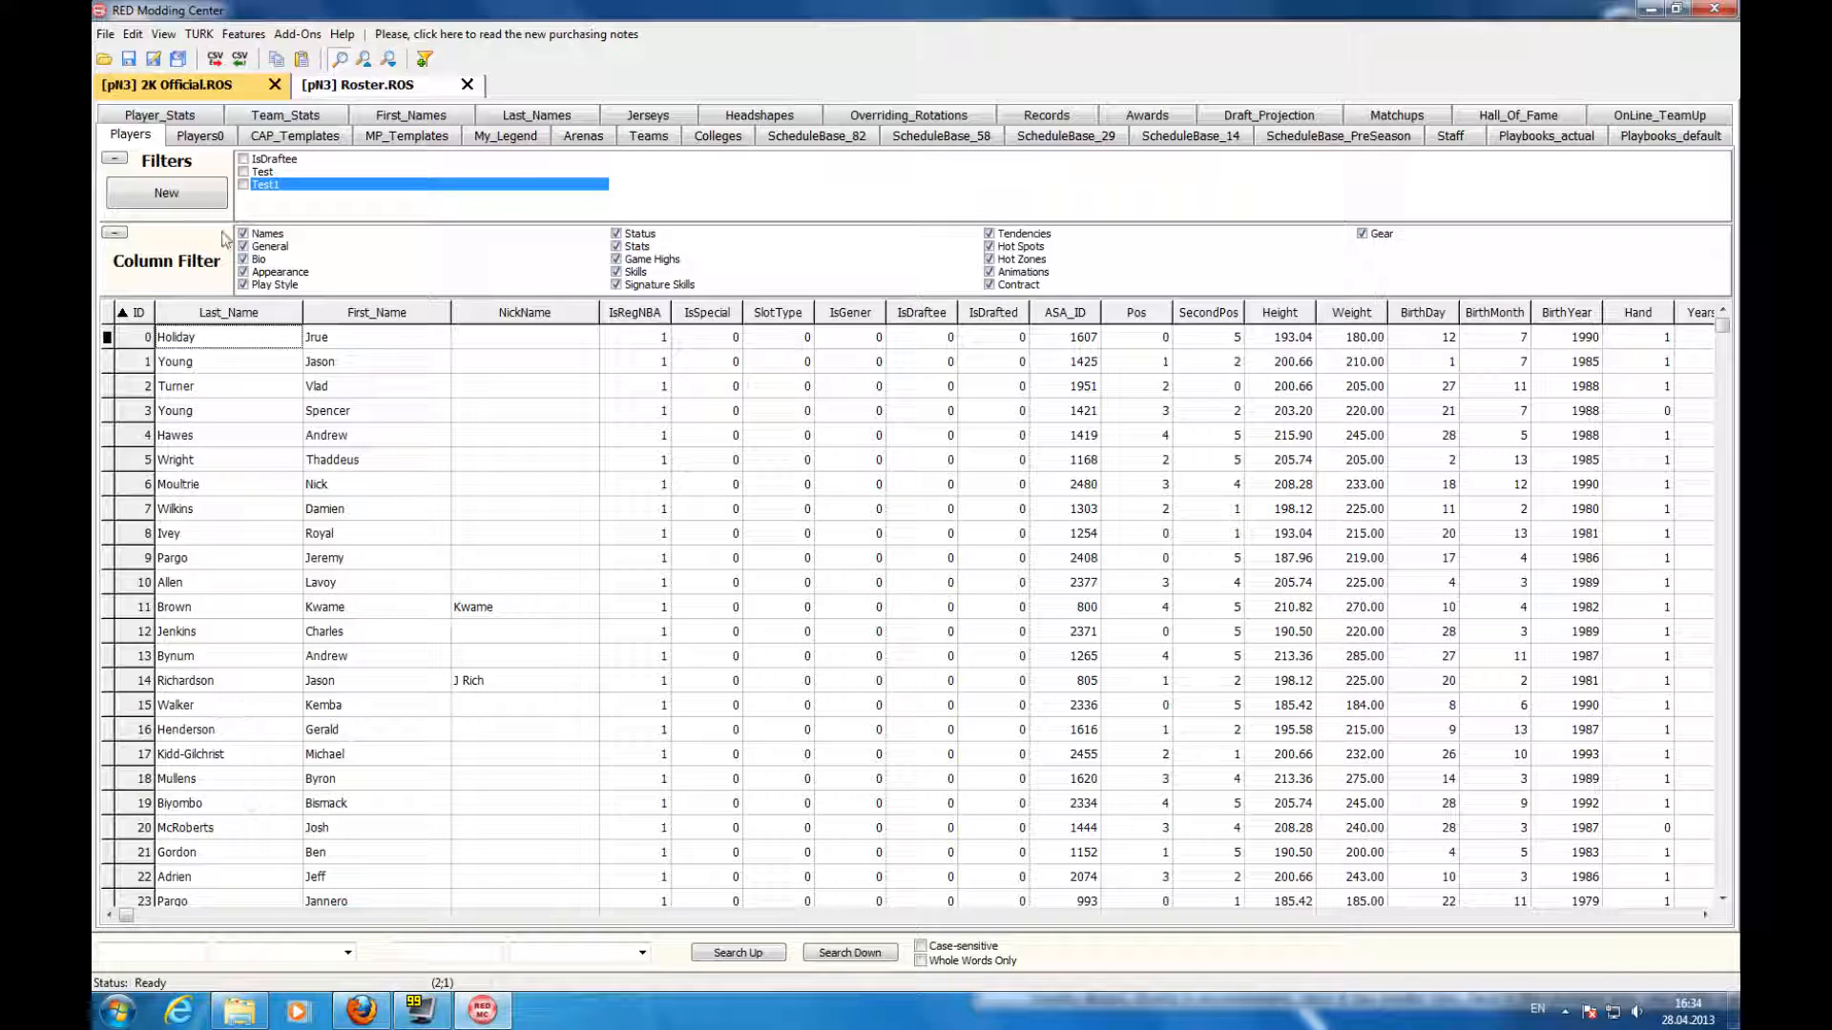
{"action": "left_click", "coordinate": [243, 184]}
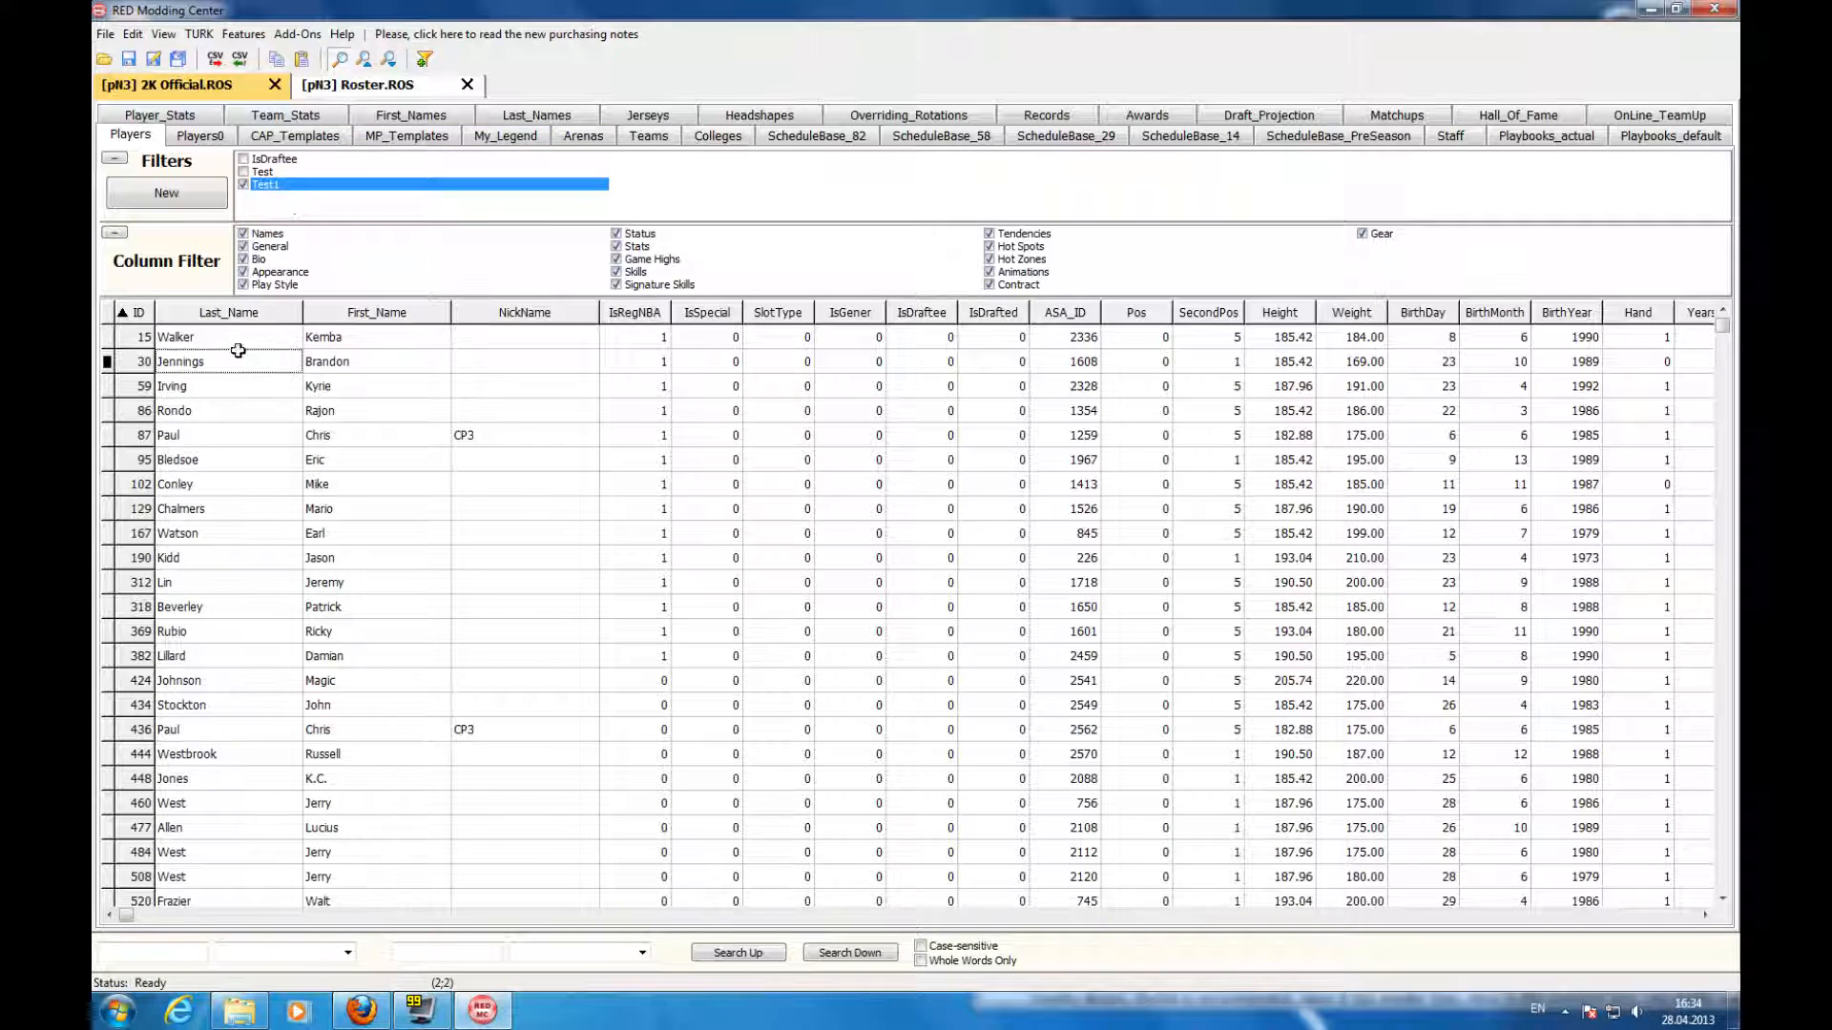
- Open the Test1 filter for editing and add an OR group containing the condition Pos = 0
{"action": "right_click", "coordinate": [293, 184]}
{"action": "left_click", "coordinate": [358, 268]}
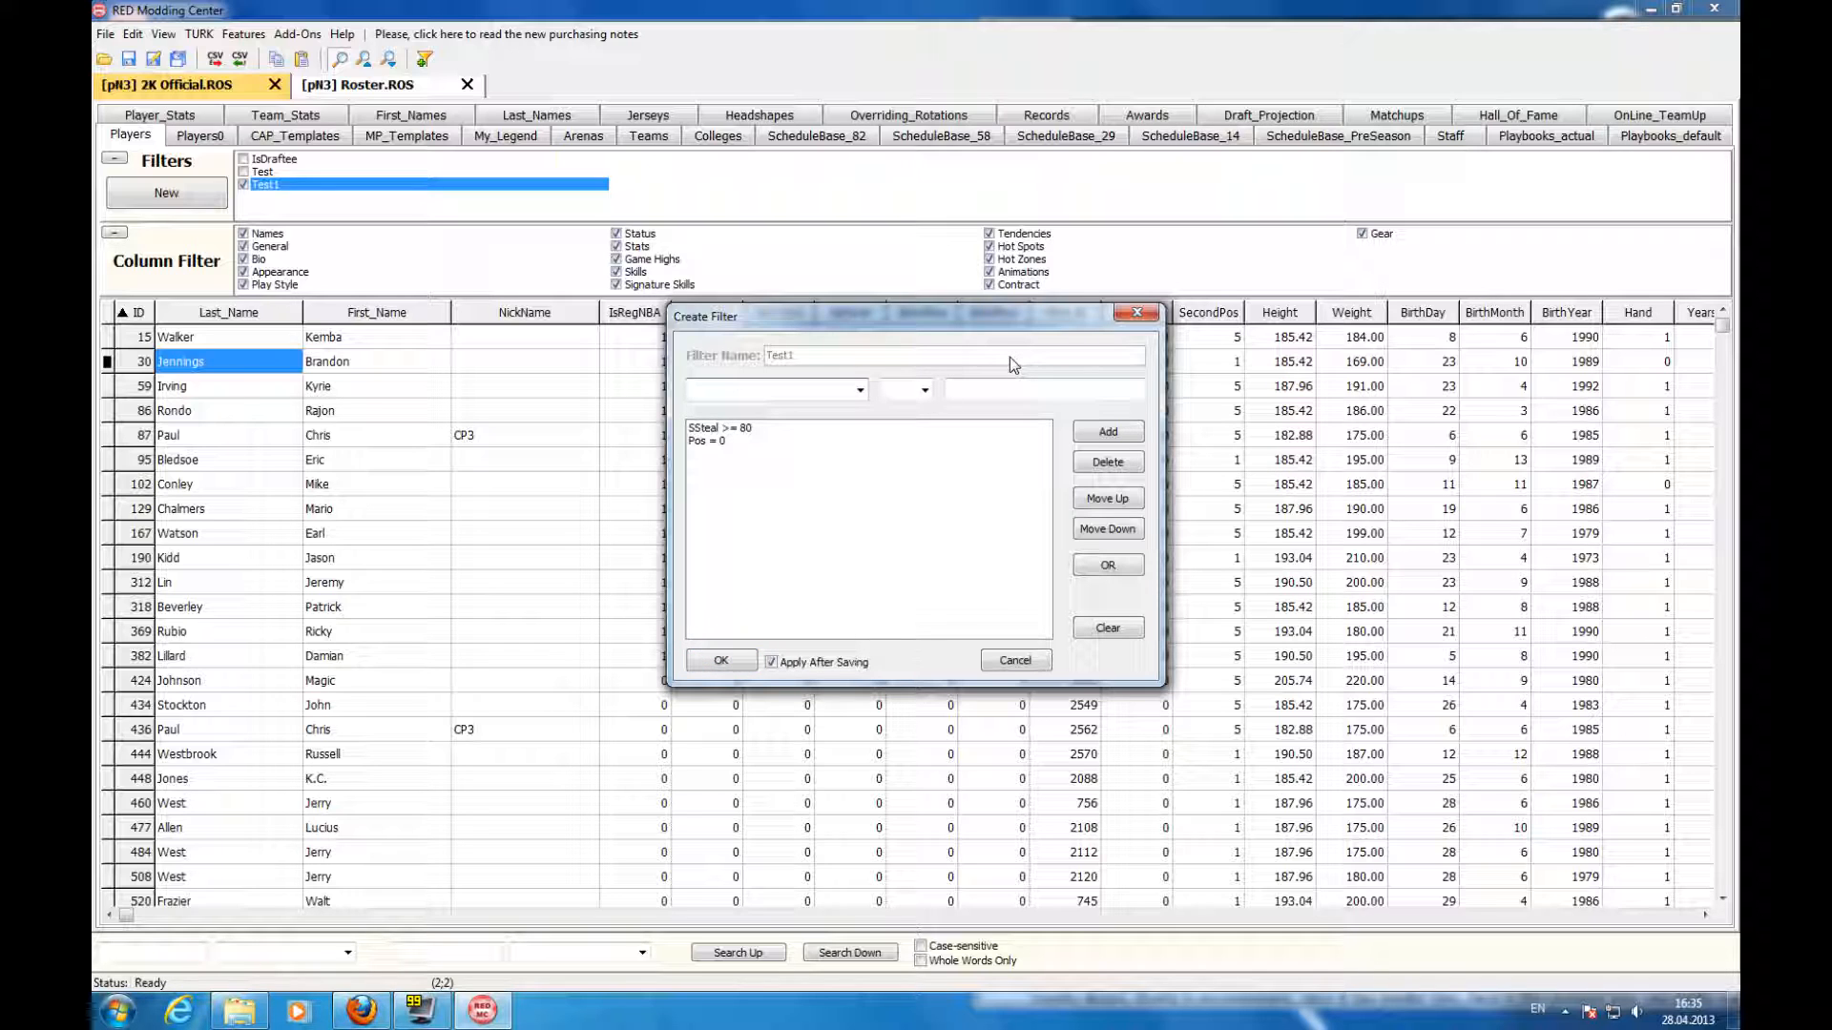
{"action": "type", "text": "Pos"}
{"action": "left_click", "coordinate": [758, 440]}
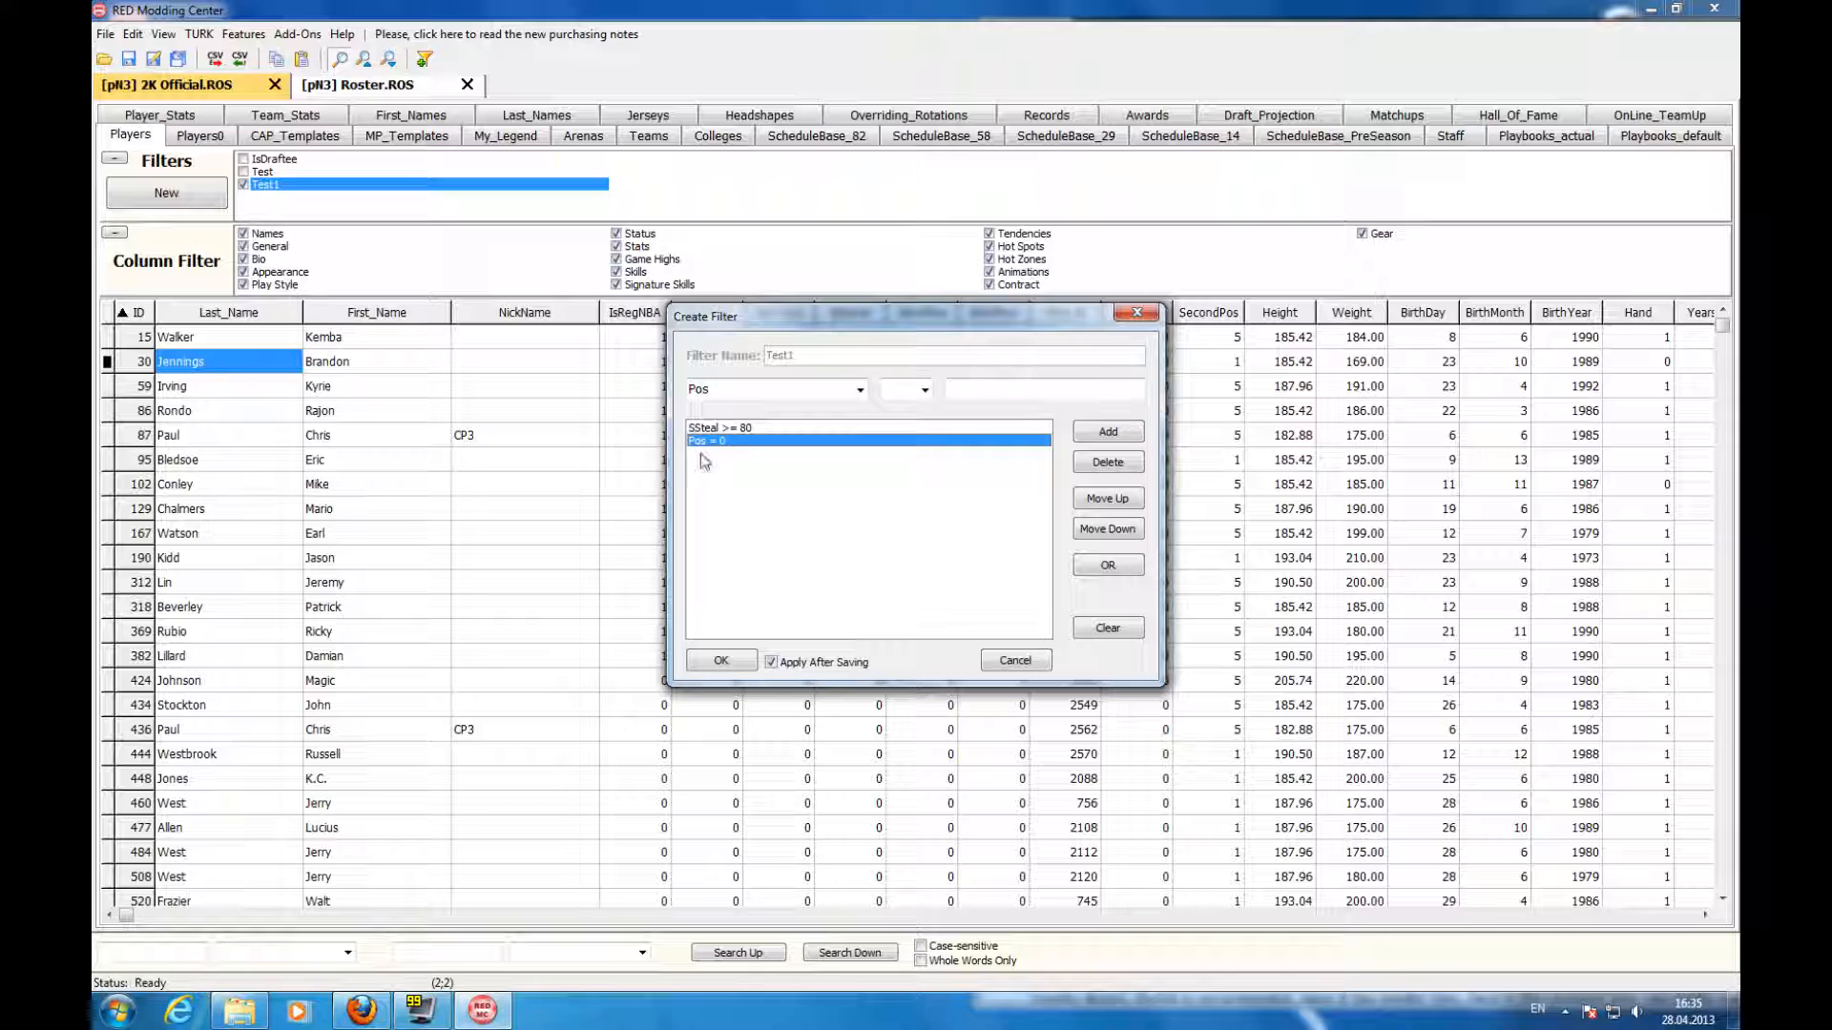
{"action": "left_click", "coordinate": [740, 430]}
{"action": "left_click", "coordinate": [739, 439]}
{"action": "left_click", "coordinate": [731, 429]}
{"action": "left_click", "coordinate": [732, 436]}
{"action": "left_click", "coordinate": [1104, 564]}
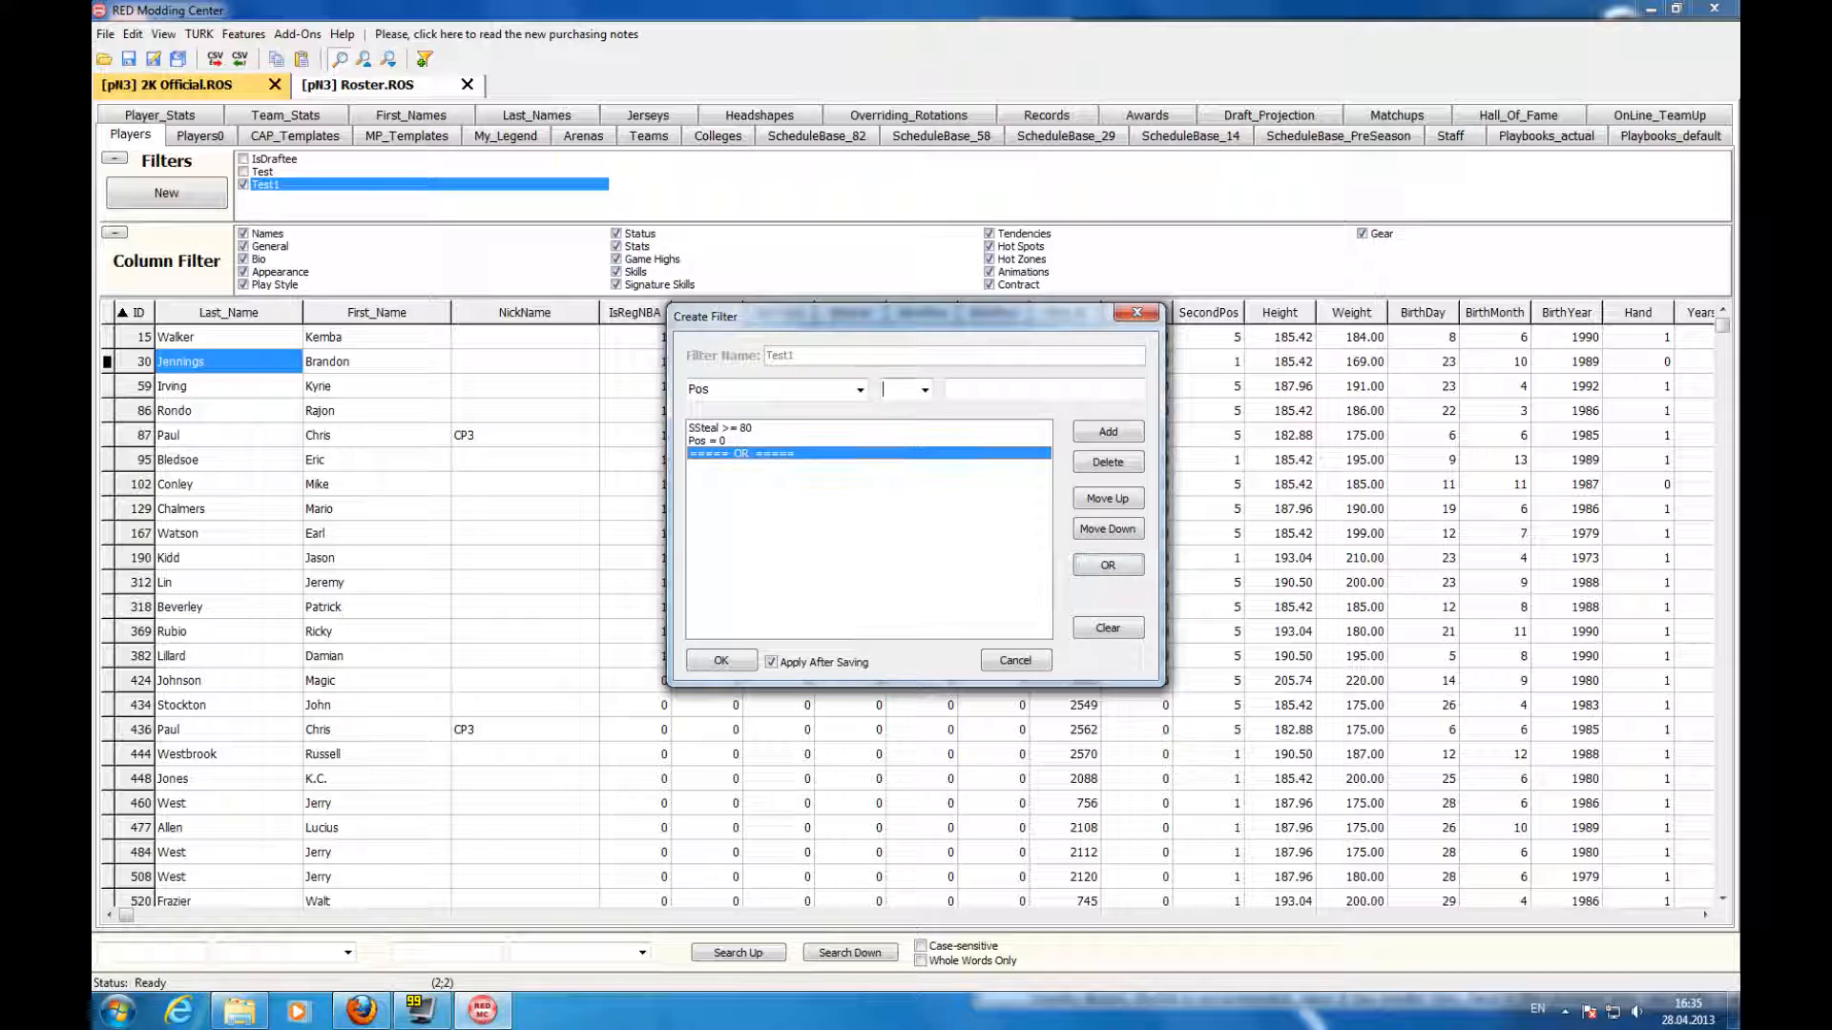
{"action": "left_click", "coordinate": [1109, 431]}
- Add the condition SPass >= 85 to the OR group of the Test1 filter
{"action": "left_click", "coordinate": [706, 389]}
{"action": "type", "text": "SPas"}
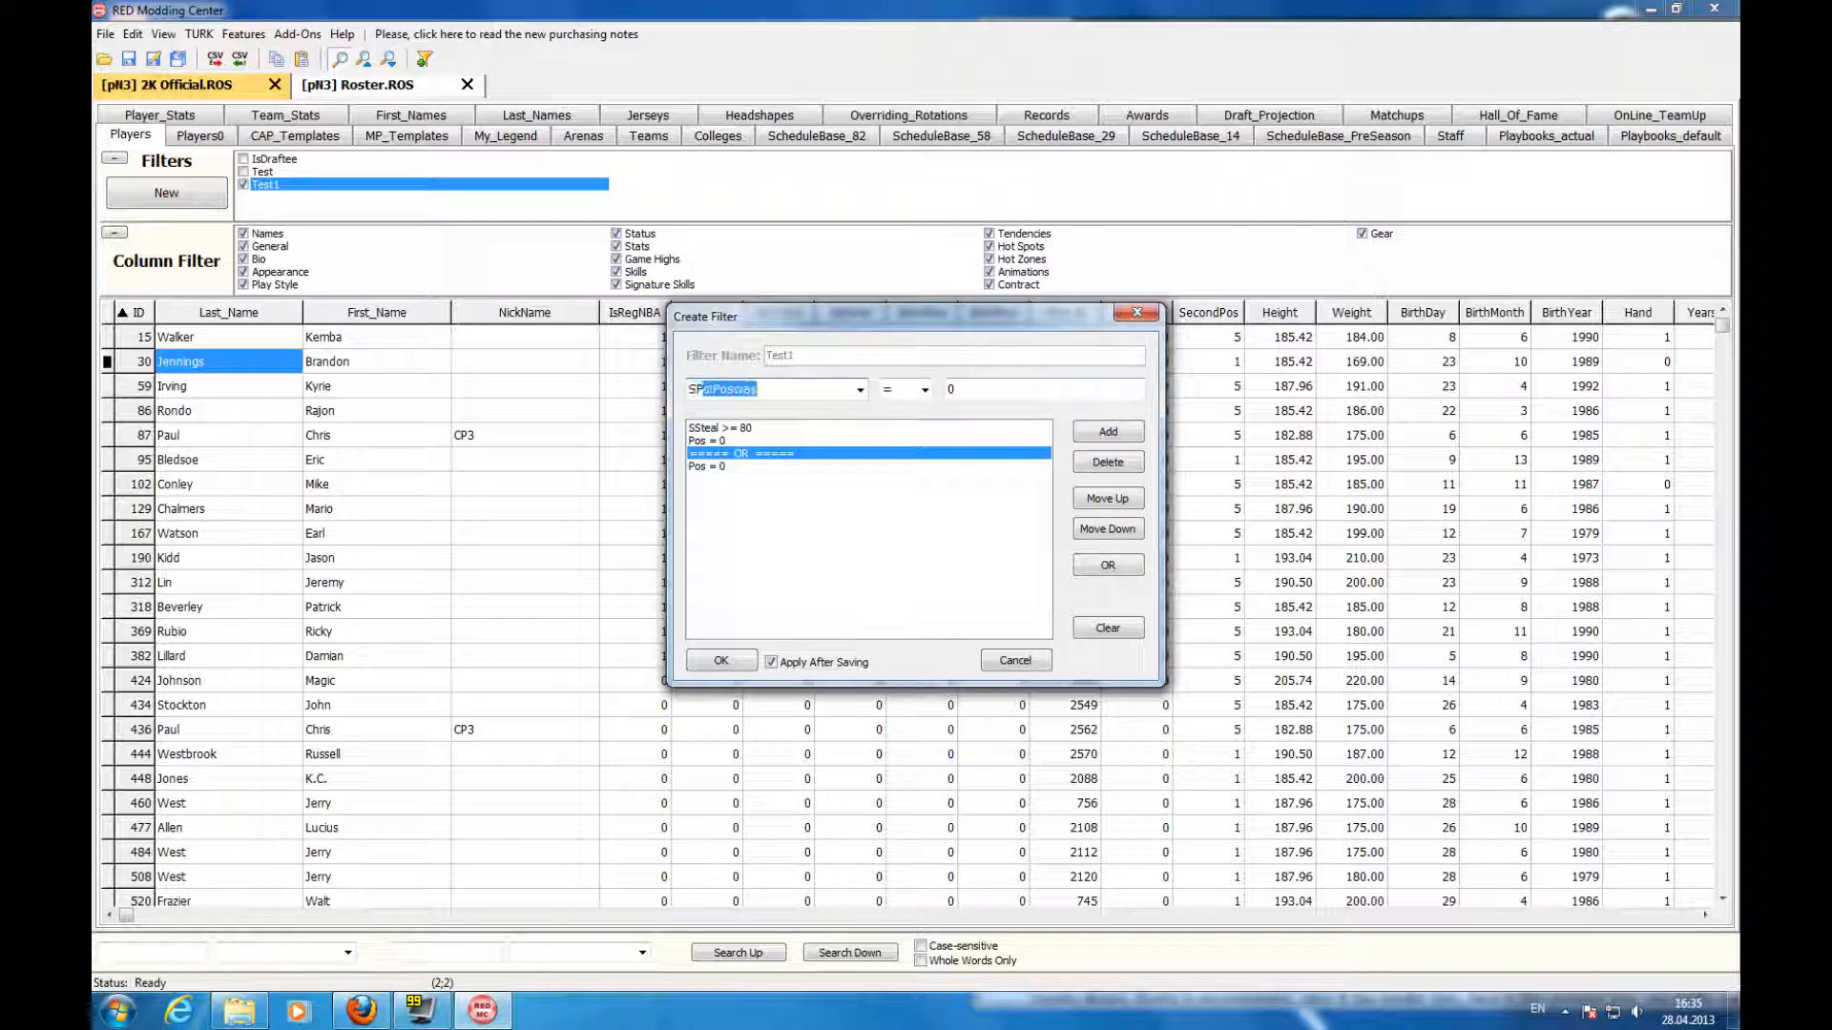
{"action": "key", "text": "Tab"}
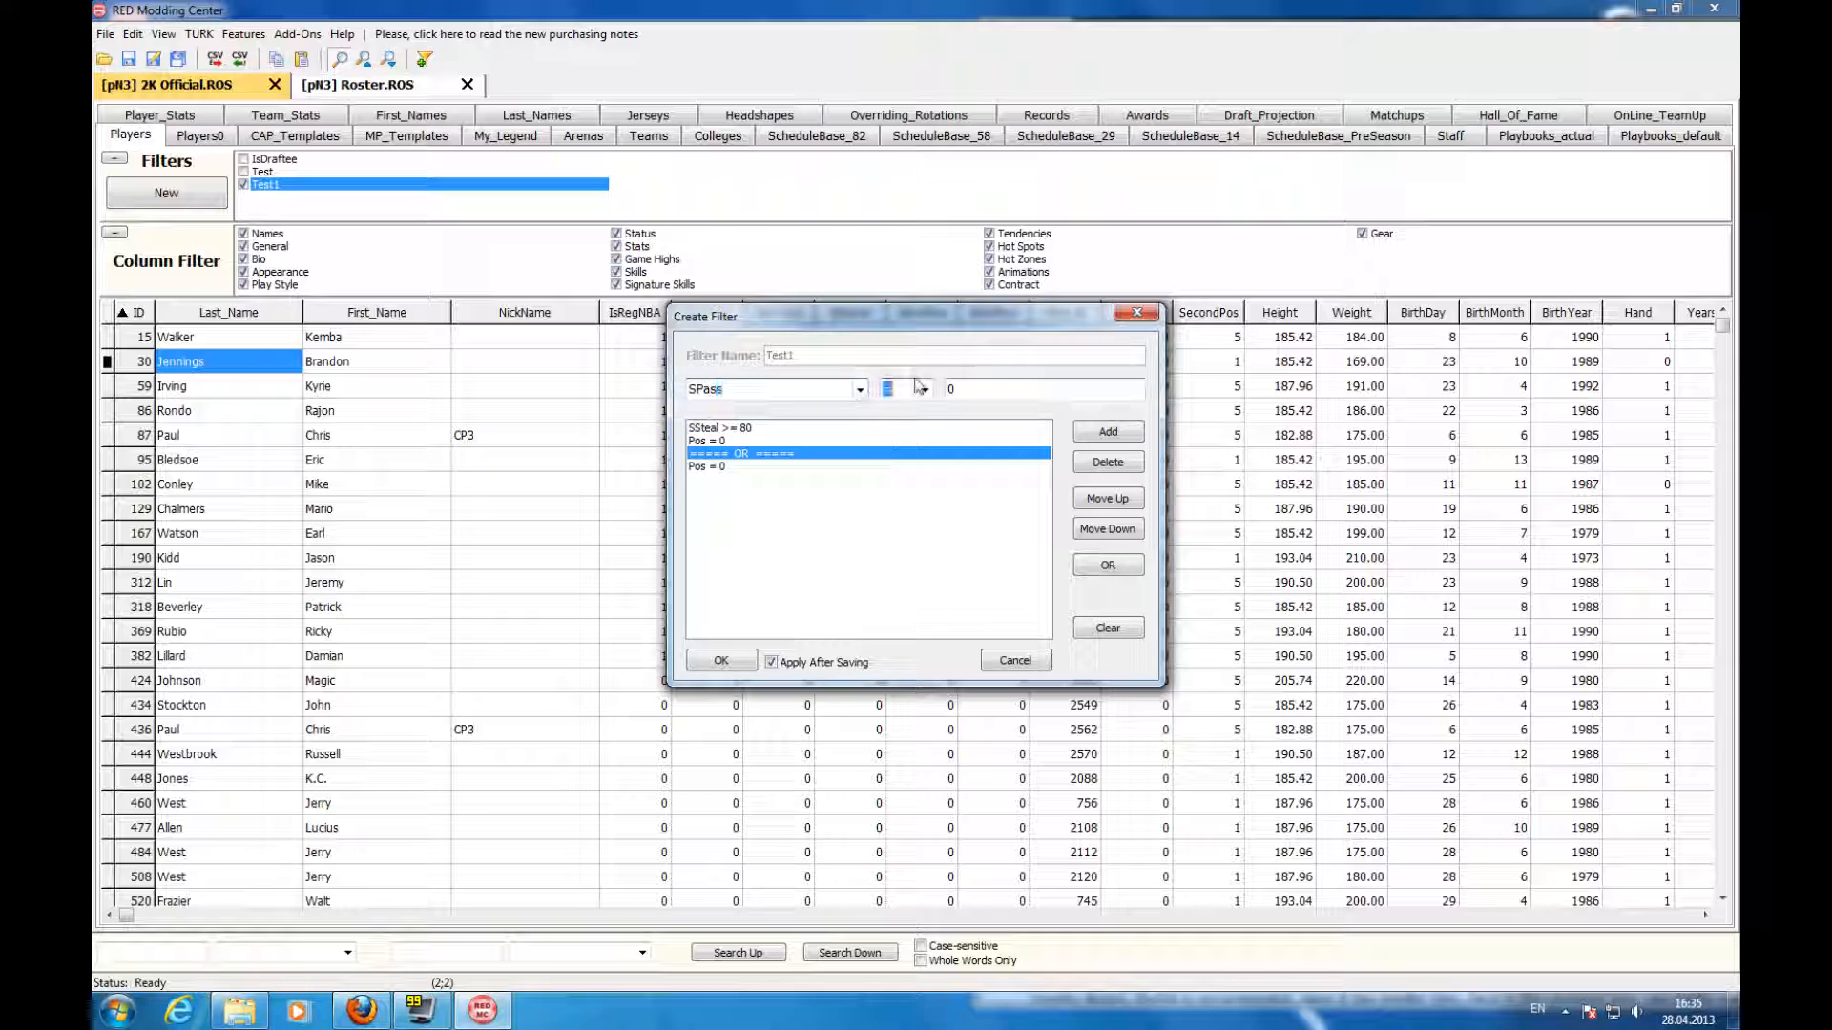
{"action": "type", "text": ">"}
{"action": "key", "text": "Tab"}
{"action": "type", "text": "85"}
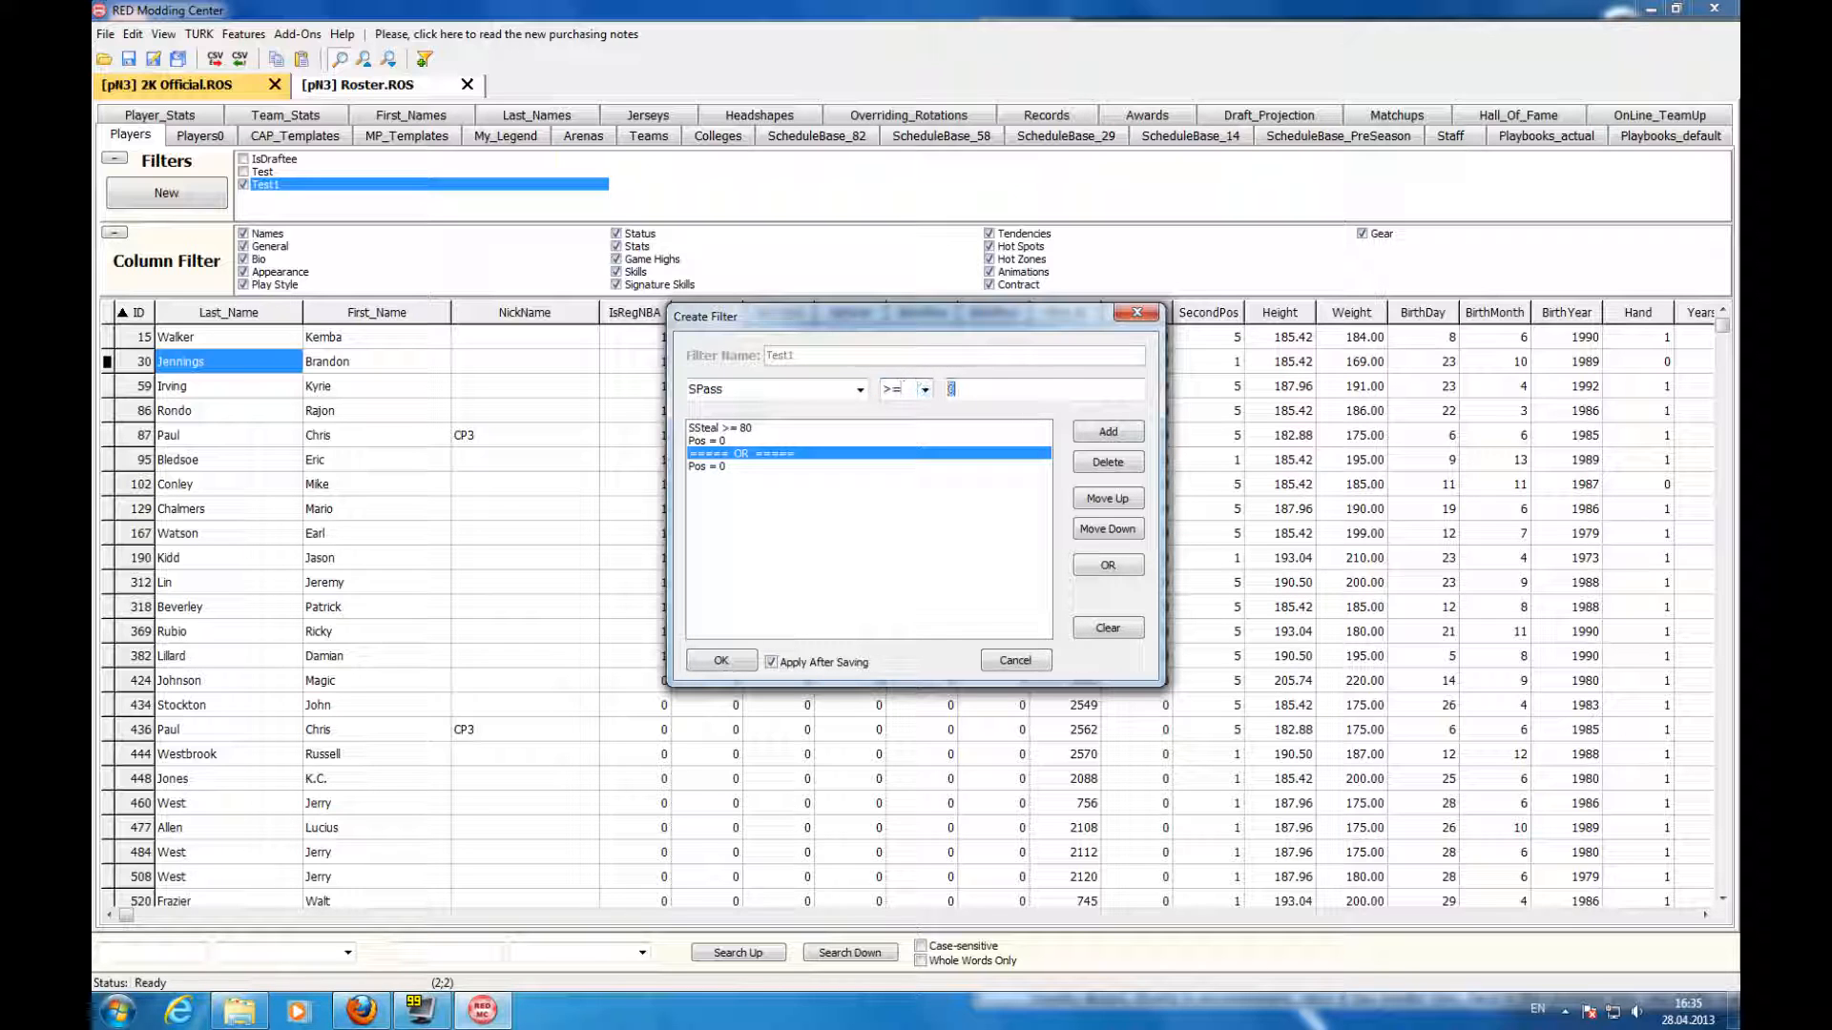
{"action": "left_click", "coordinate": [1108, 429]}
- Review the conditions in both groups, save the edited Test1 filter, and select the first player's Last_Name cell
{"action": "left_click", "coordinate": [771, 465]}
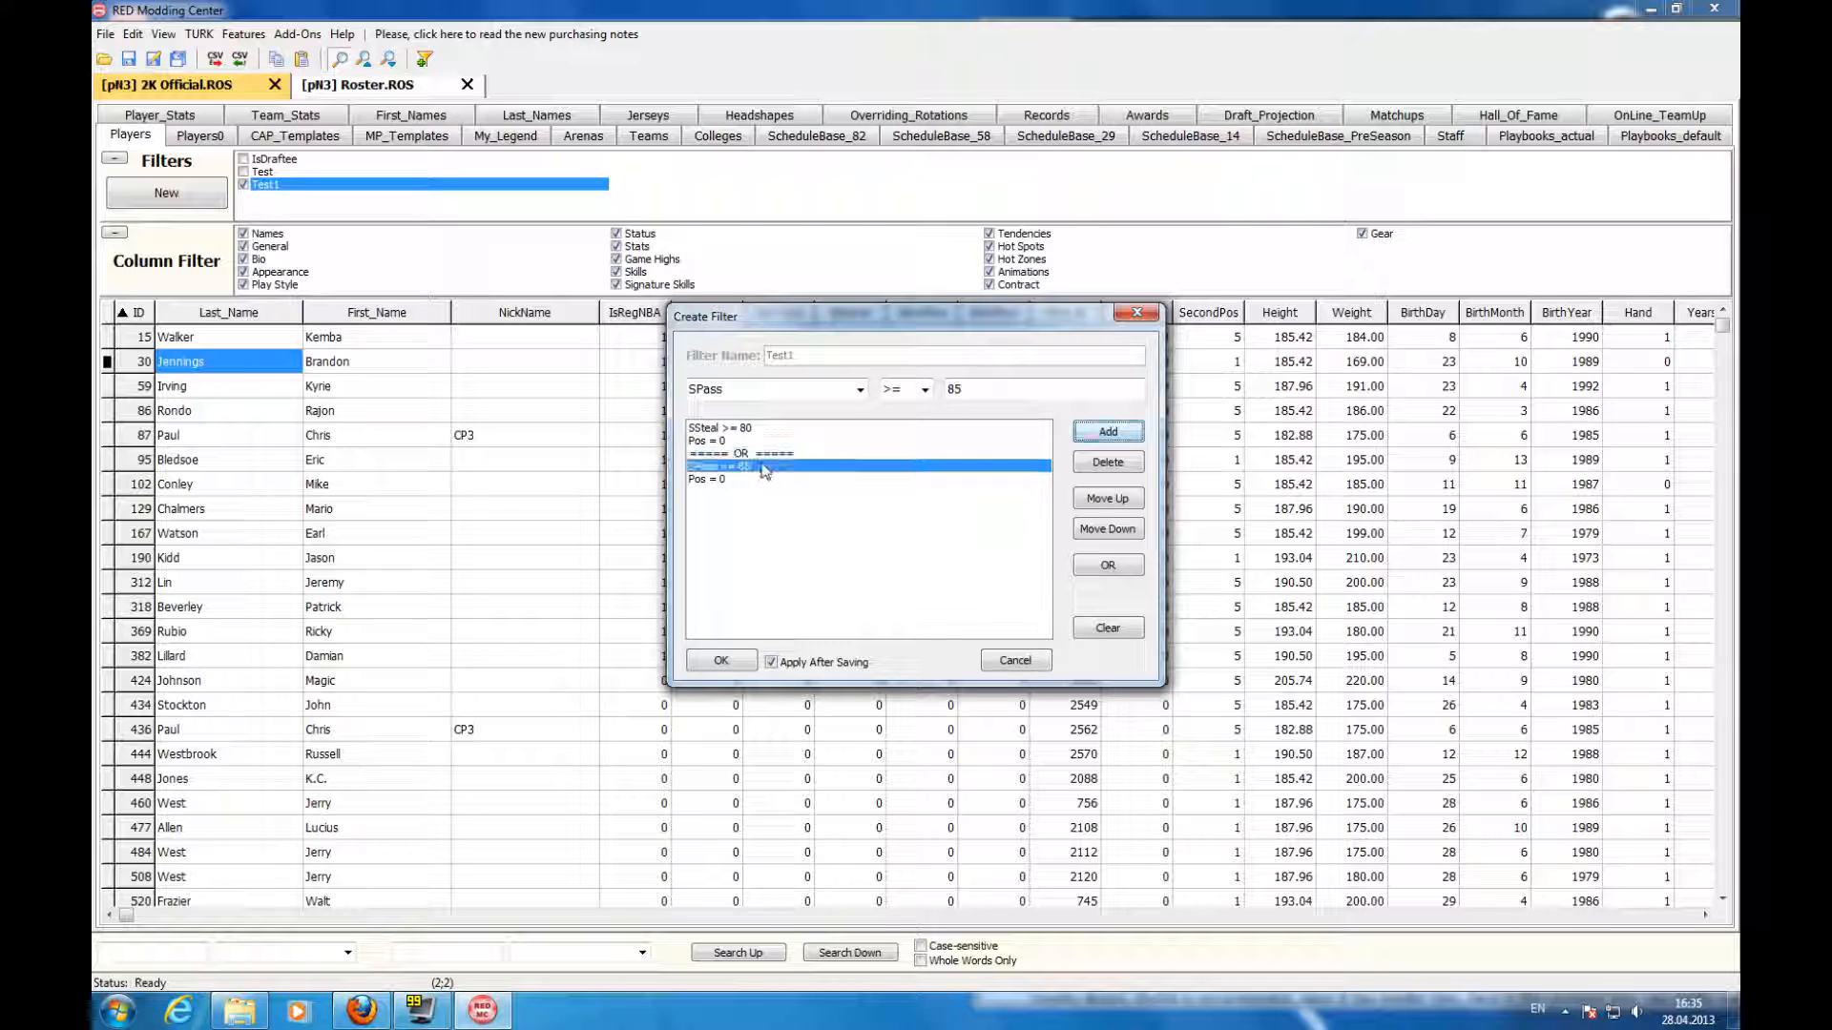
{"action": "left_click", "coordinate": [771, 454]}
{"action": "left_click", "coordinate": [781, 466]}
{"action": "left_click", "coordinate": [762, 441]}
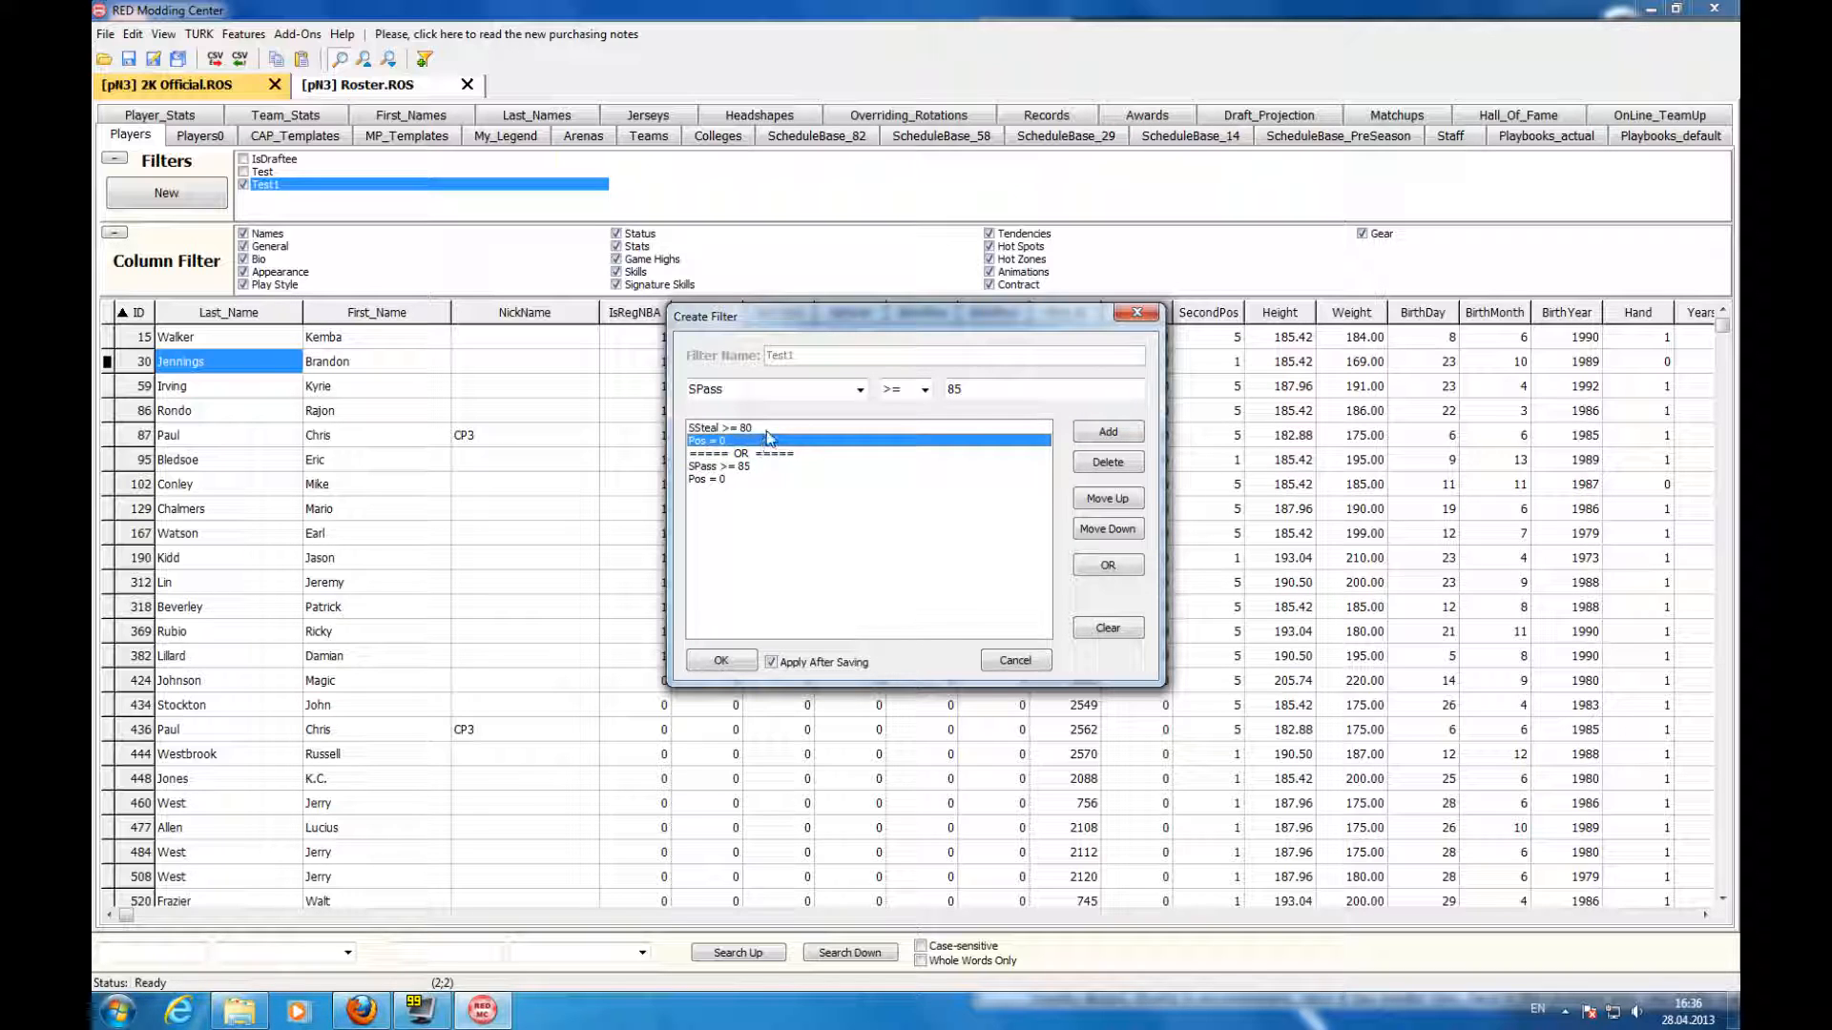
{"action": "left_click", "coordinate": [769, 426]}
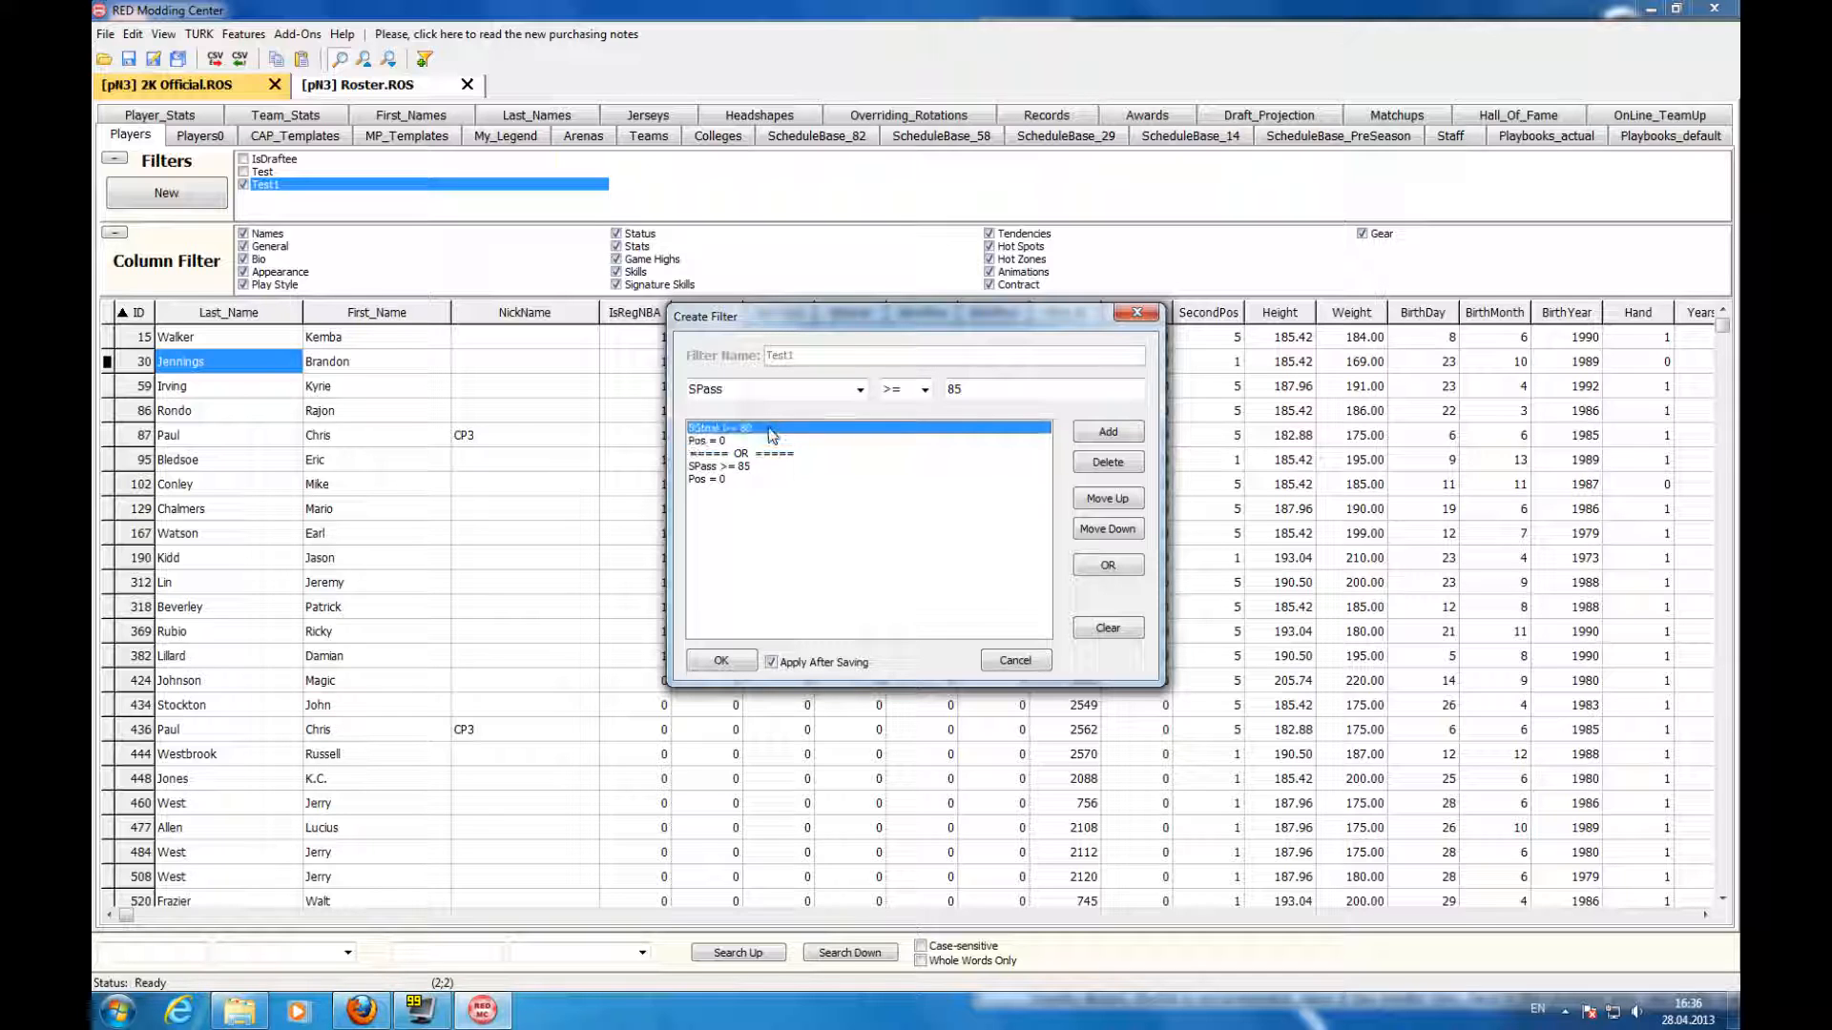
{"action": "left_click", "coordinate": [753, 478]}
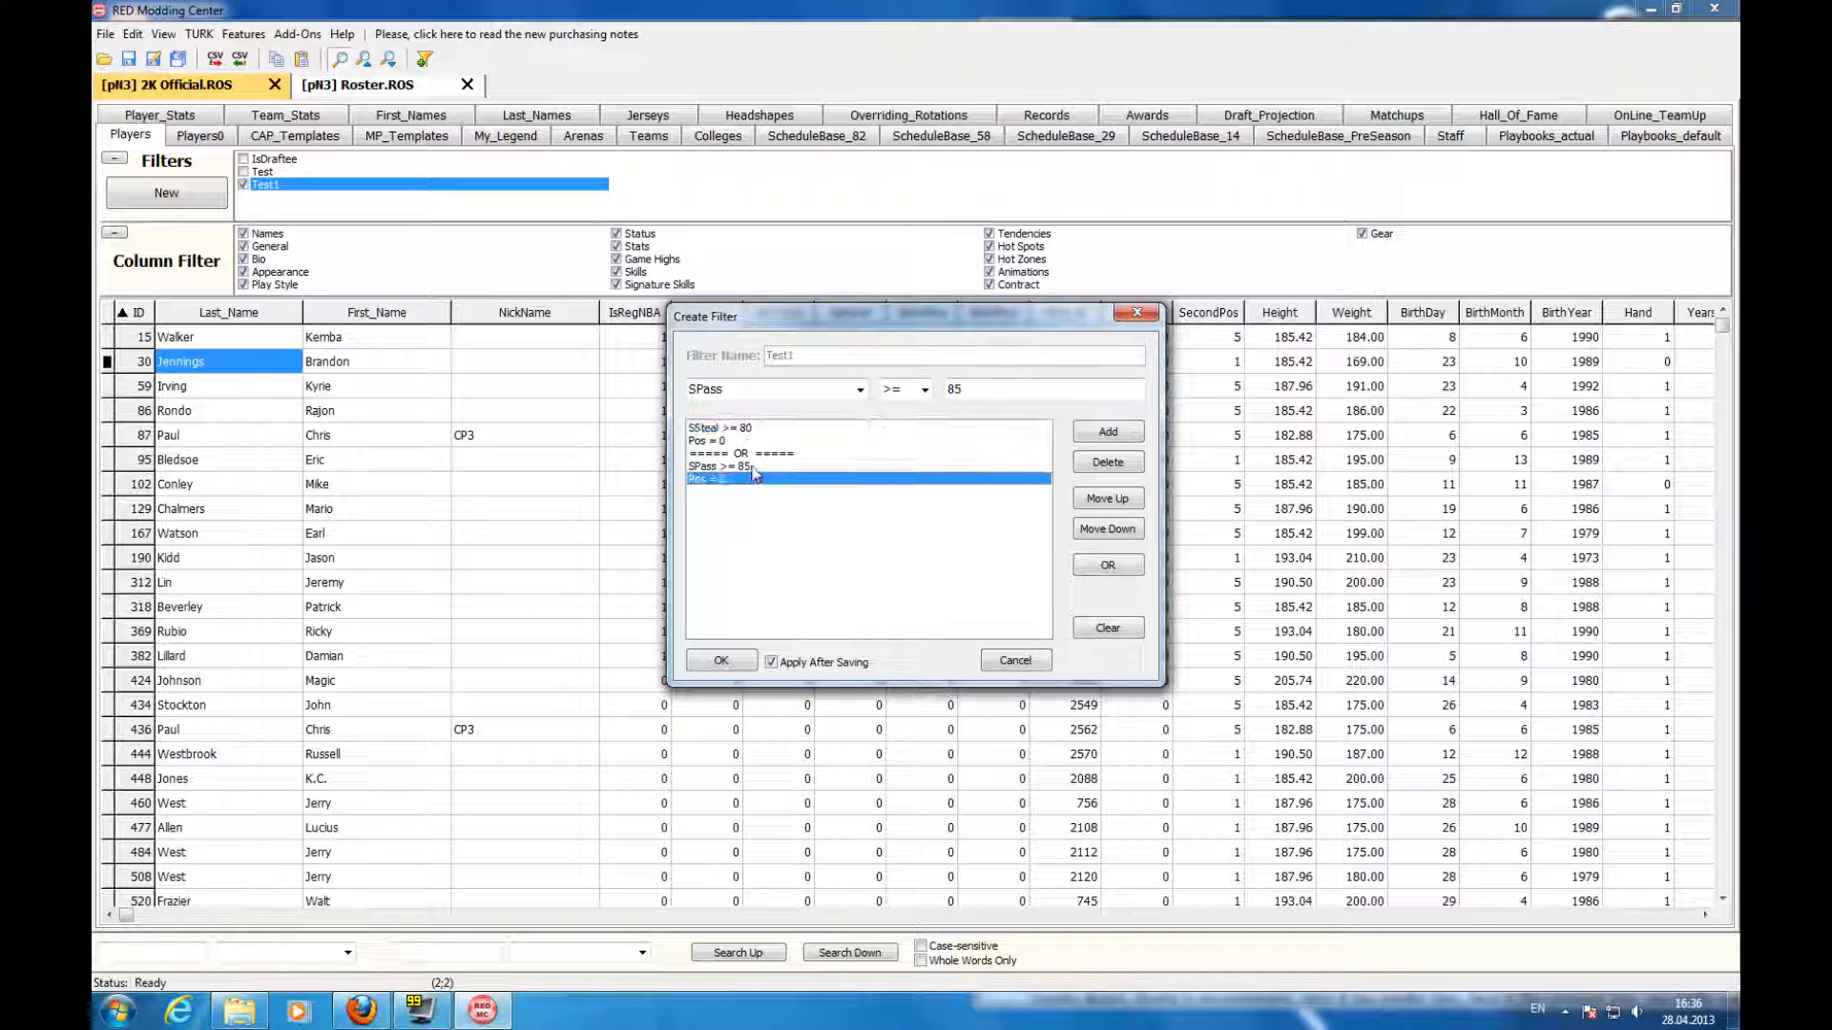
{"action": "left_click", "coordinate": [760, 466]}
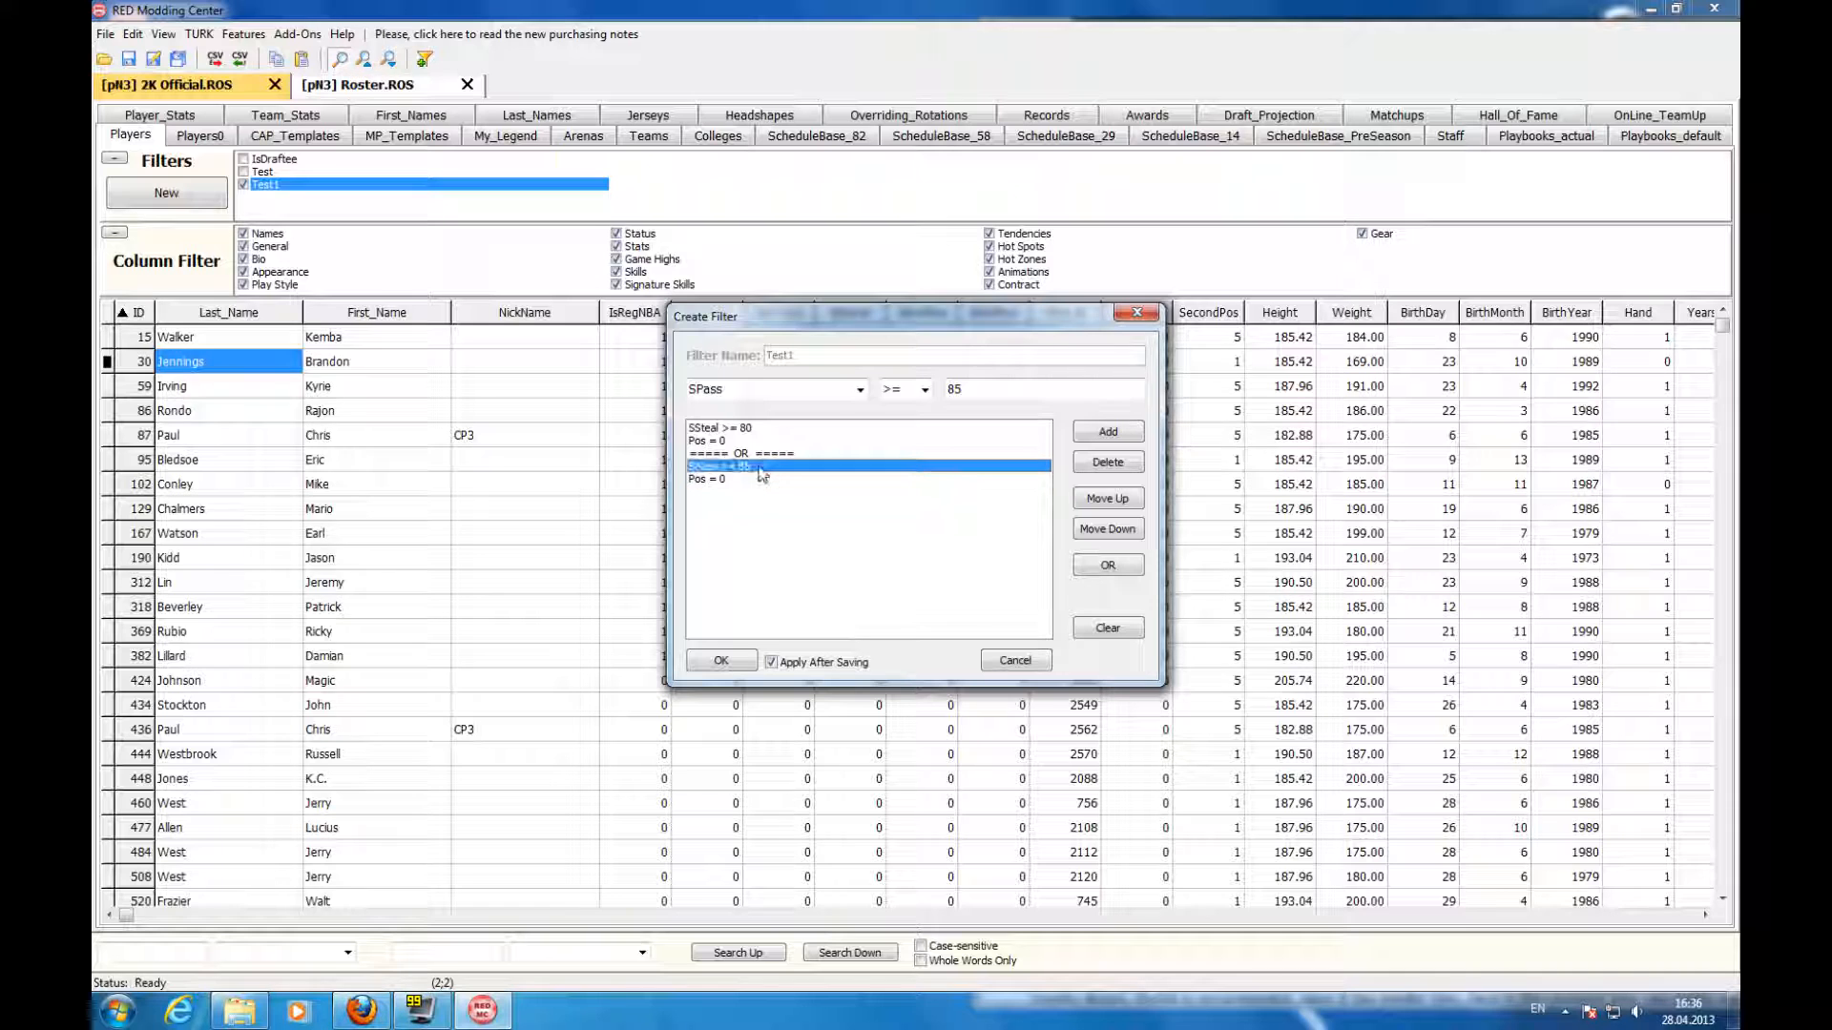
{"action": "left_click", "coordinate": [720, 661]}
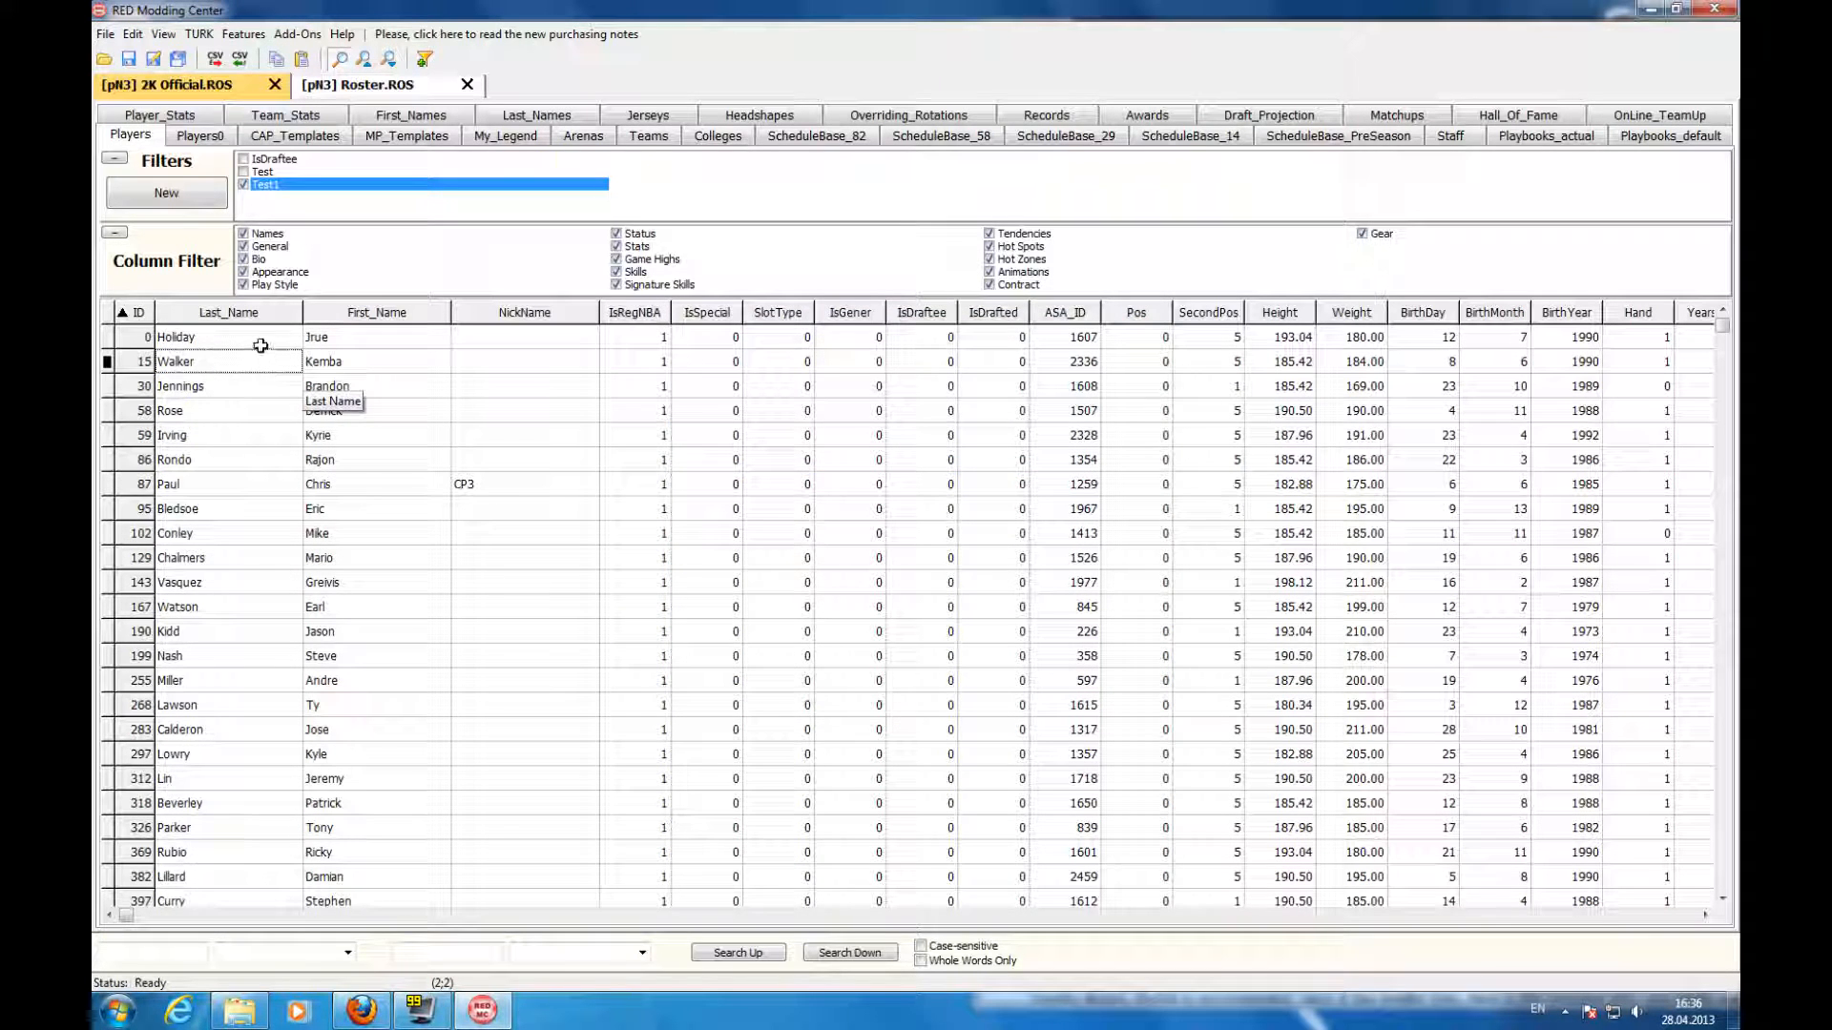
{"action": "left_click", "coordinate": [259, 344]}
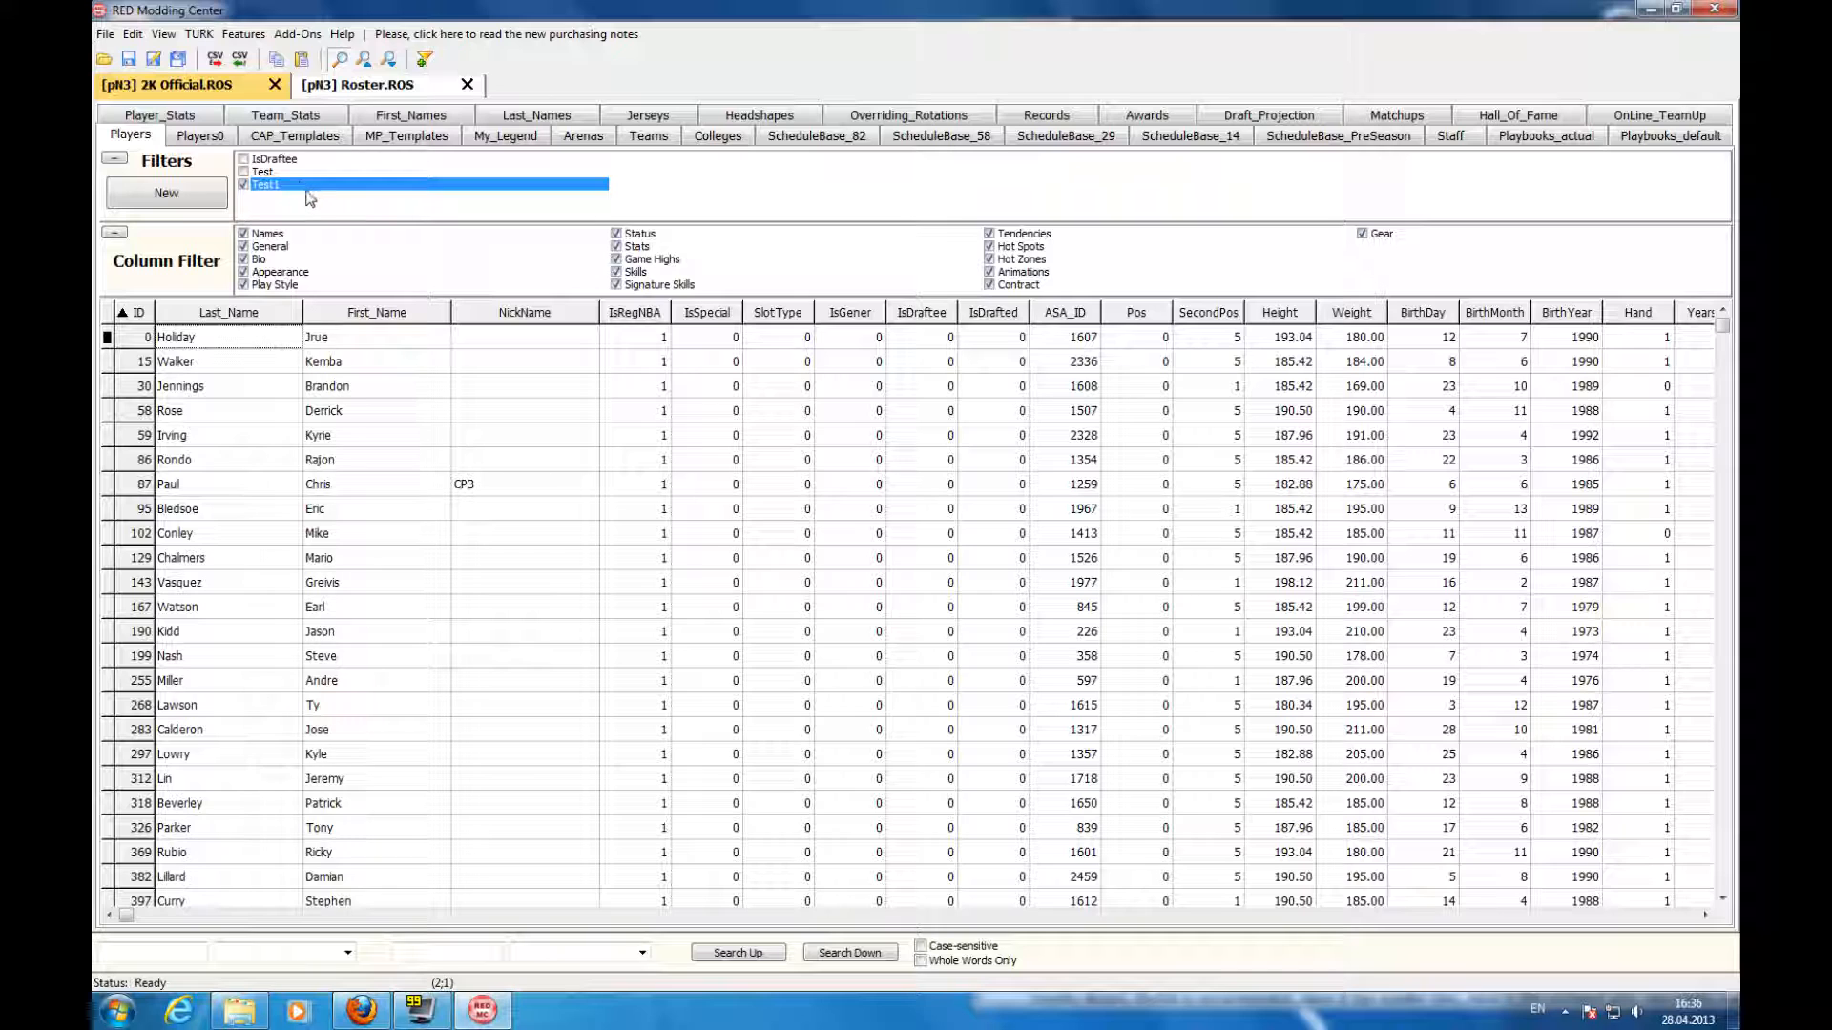
- Start a new player filter named Test2 and choose Loyalty as its condition column
{"action": "left_click", "coordinate": [185, 191]}
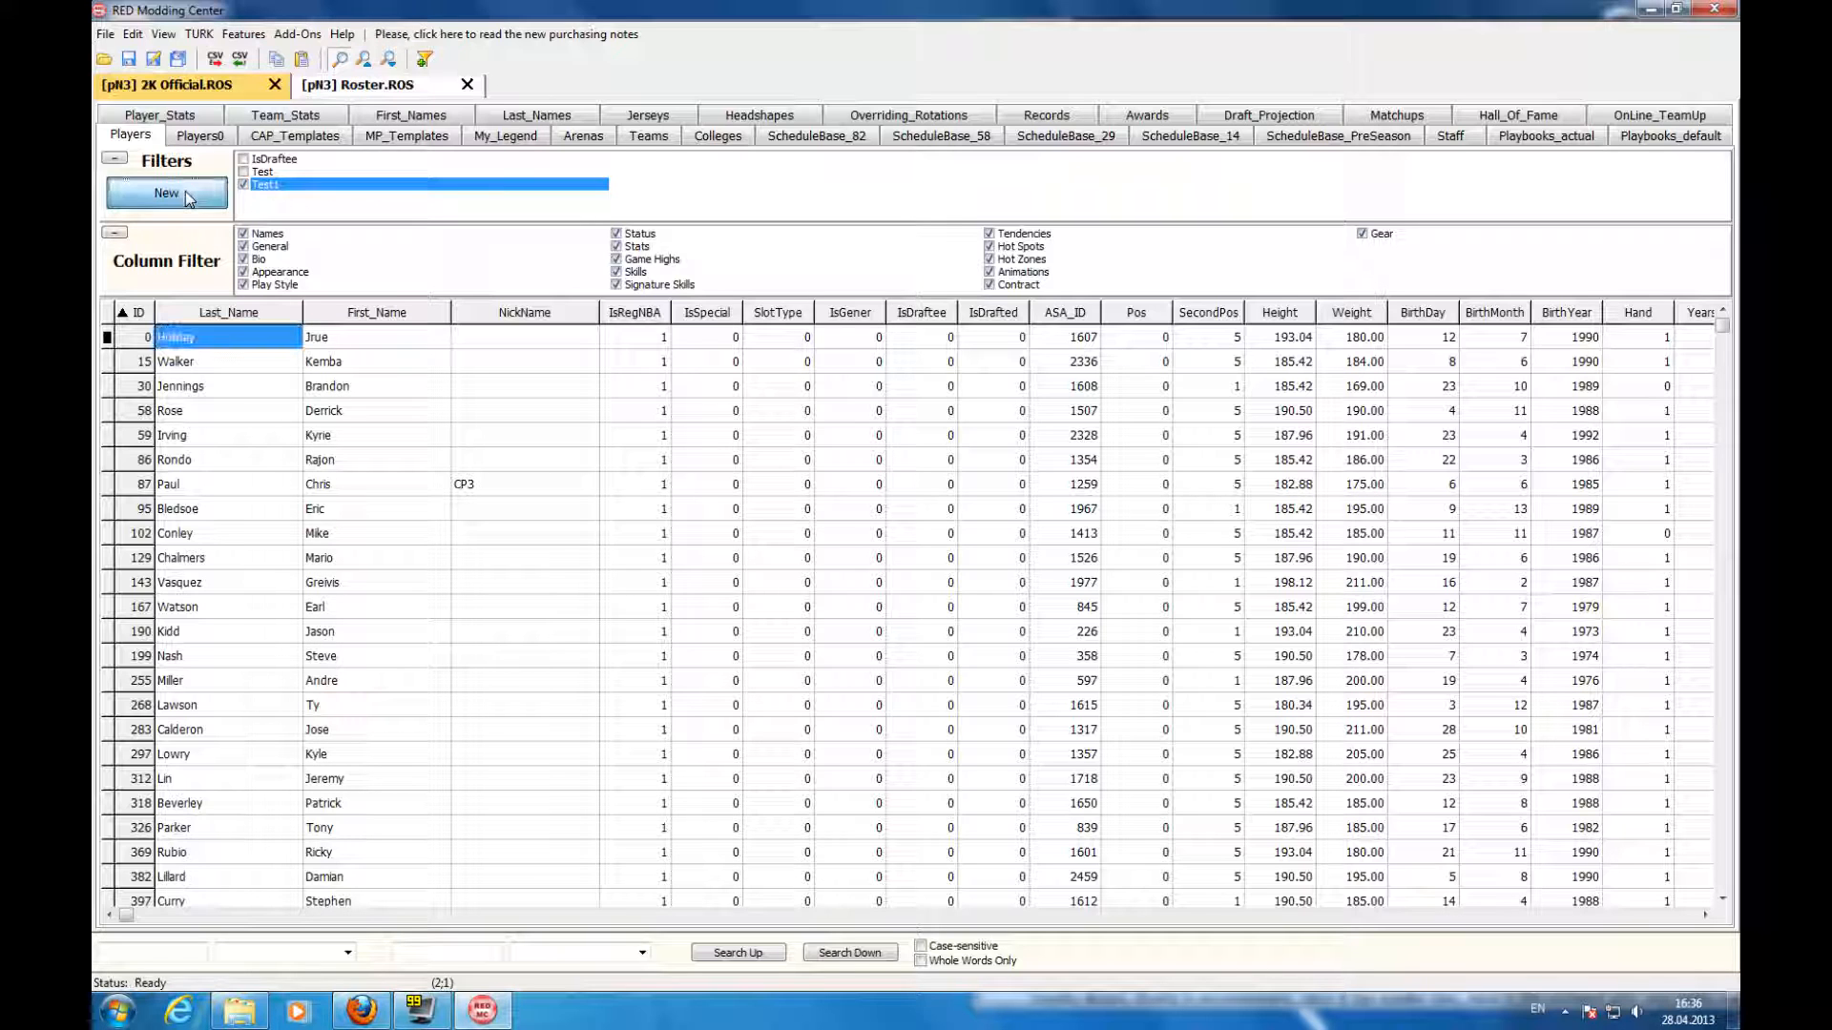
{"action": "type", "text": "Test2"}
{"action": "left_click", "coordinate": [850, 392]}
{"action": "left_click", "coordinate": [860, 389]}
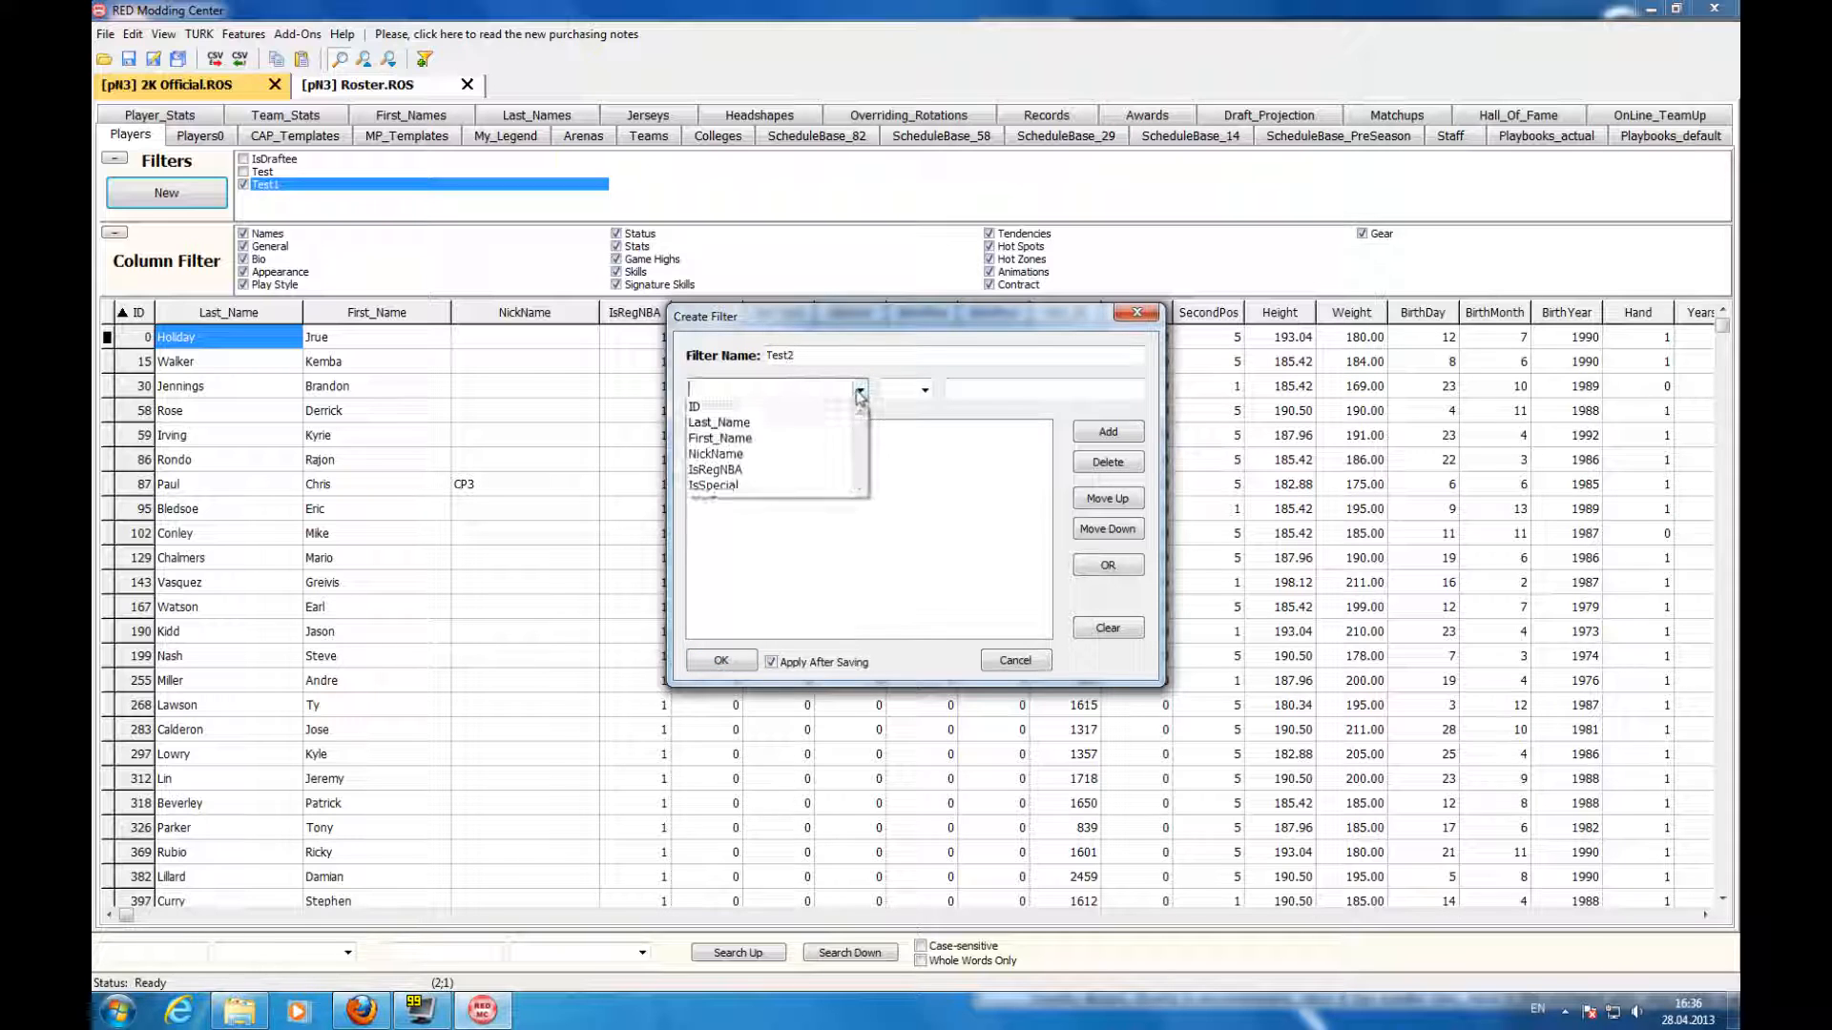
{"action": "left_click_drag", "start_coordinate": [860, 420], "coordinate": [862, 464]}
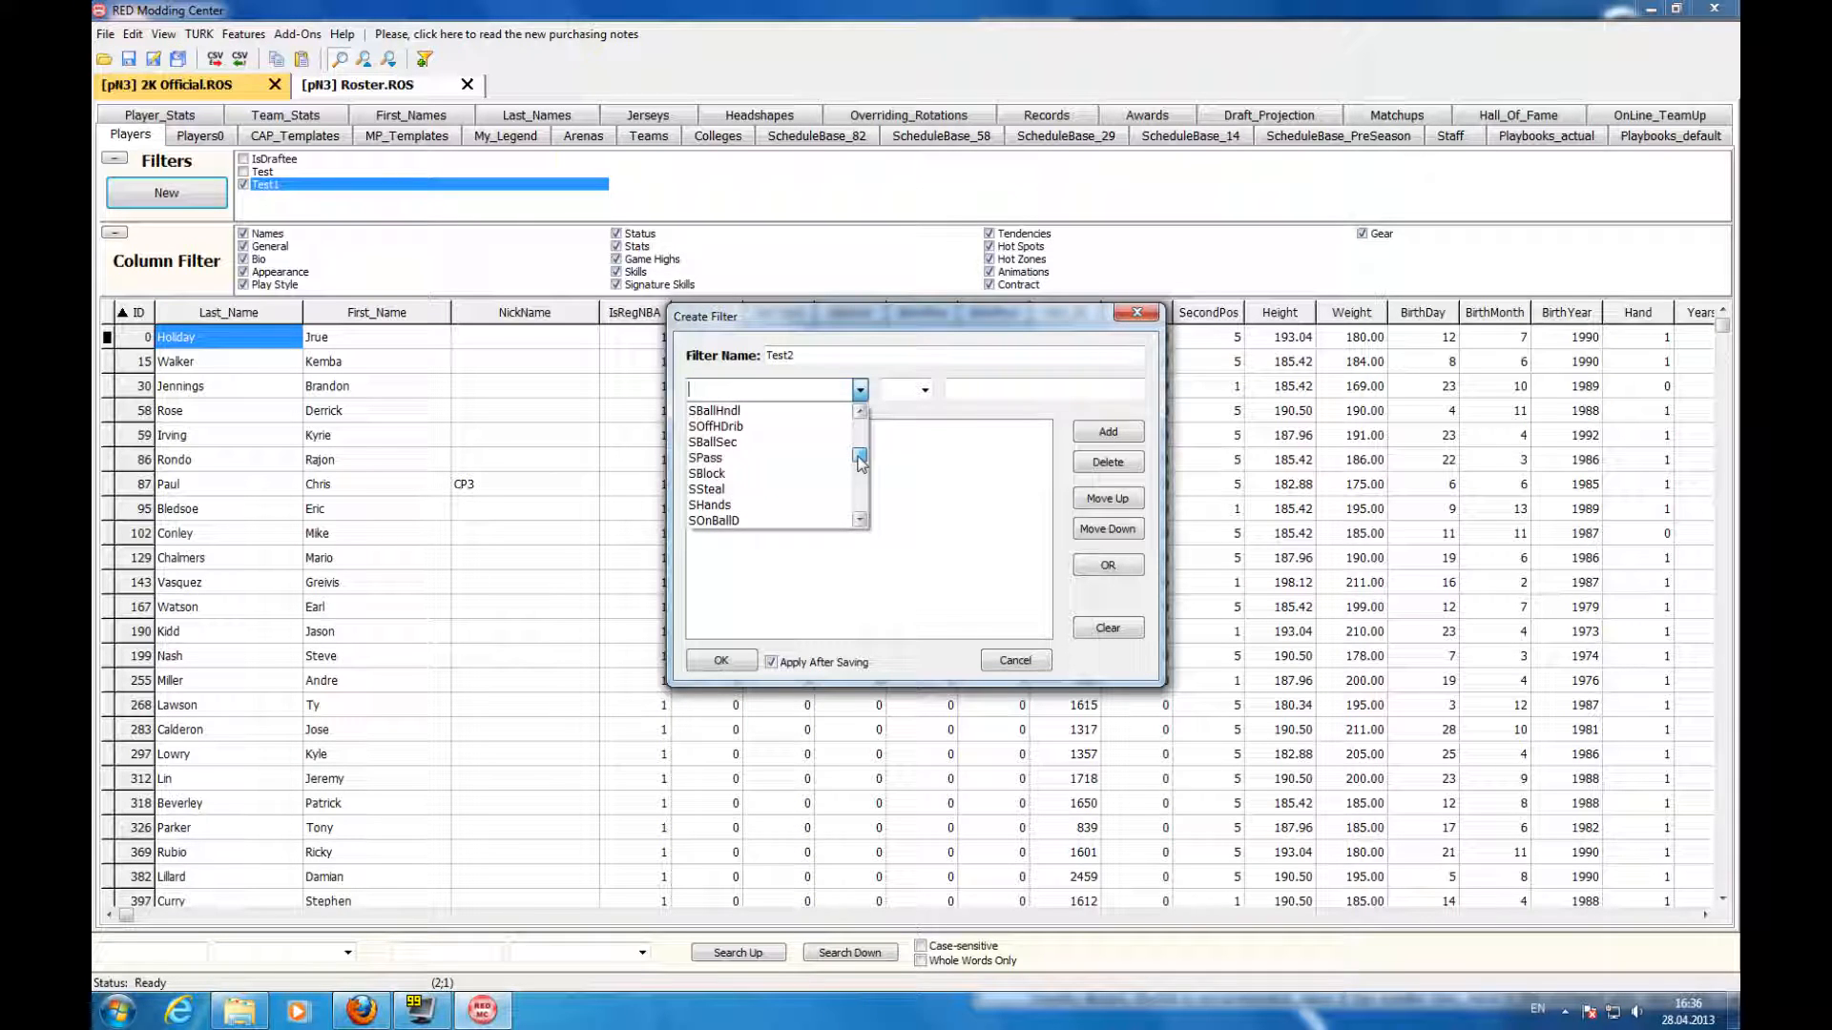
{"action": "scroll", "coordinate": [842, 442], "scroll_direction": "down", "scroll_amount": 2}
{"action": "scroll", "coordinate": [844, 440], "scroll_direction": "up", "scroll_amount": 7}
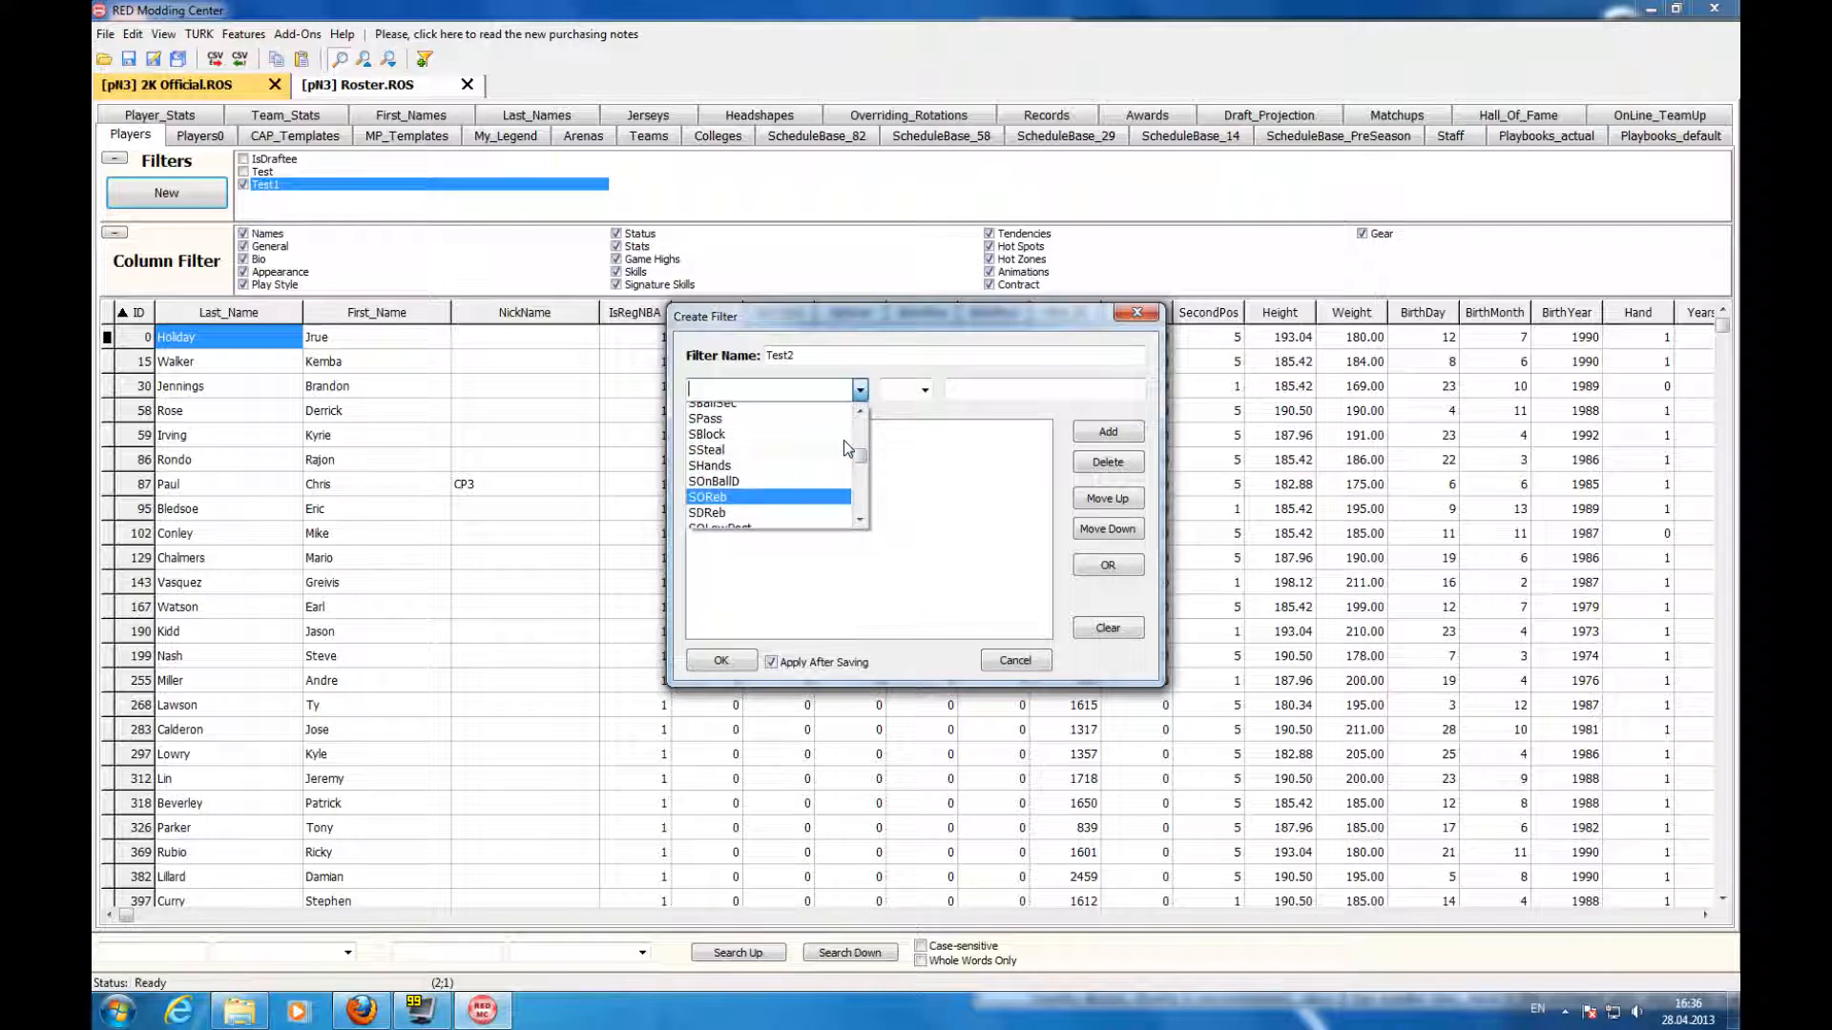
{"action": "mouse_move", "coordinate": [862, 454]}
{"action": "left_mouse_down"}
{"action": "mouse_move", "coordinate": [861, 506]}
{"action": "mouse_move", "coordinate": [860, 441]}
{"action": "left_mouse_up"}
{"action": "scroll", "coordinate": [847, 430], "scroll_direction": "up", "scroll_amount": 1}
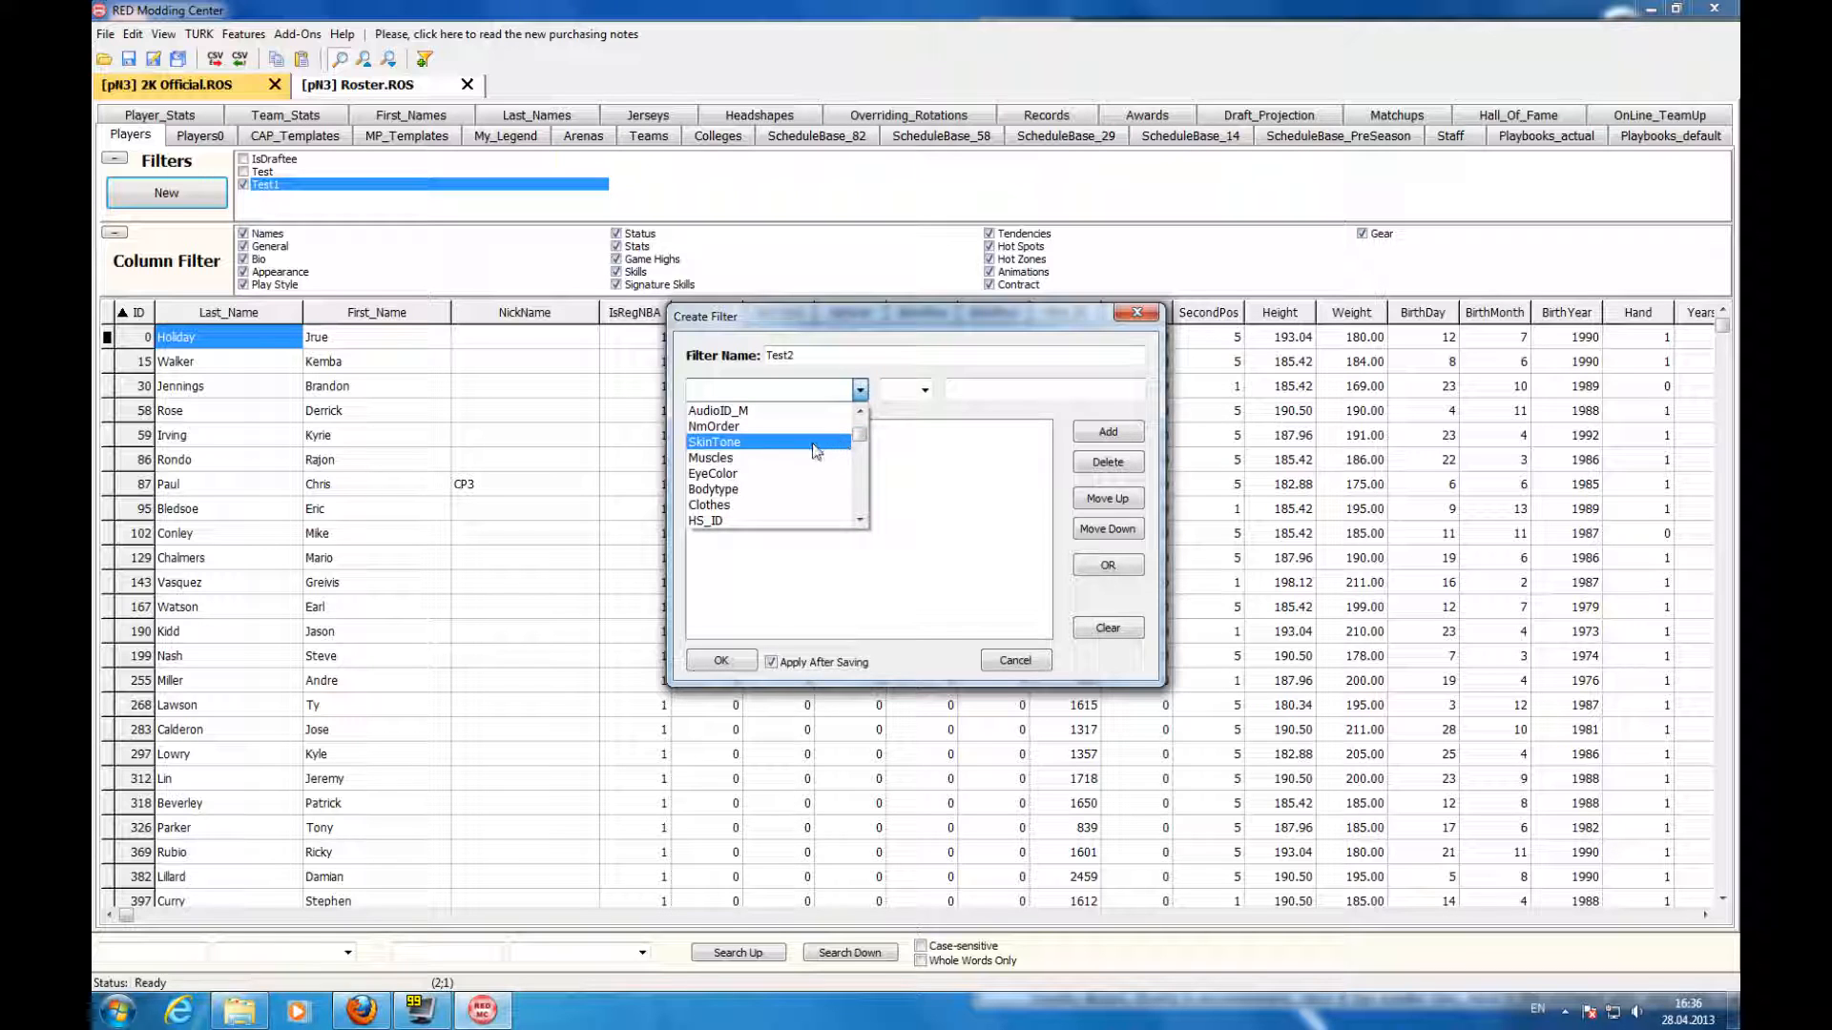
{"action": "scroll", "coordinate": [808, 444], "scroll_direction": "up", "scroll_amount": 2}
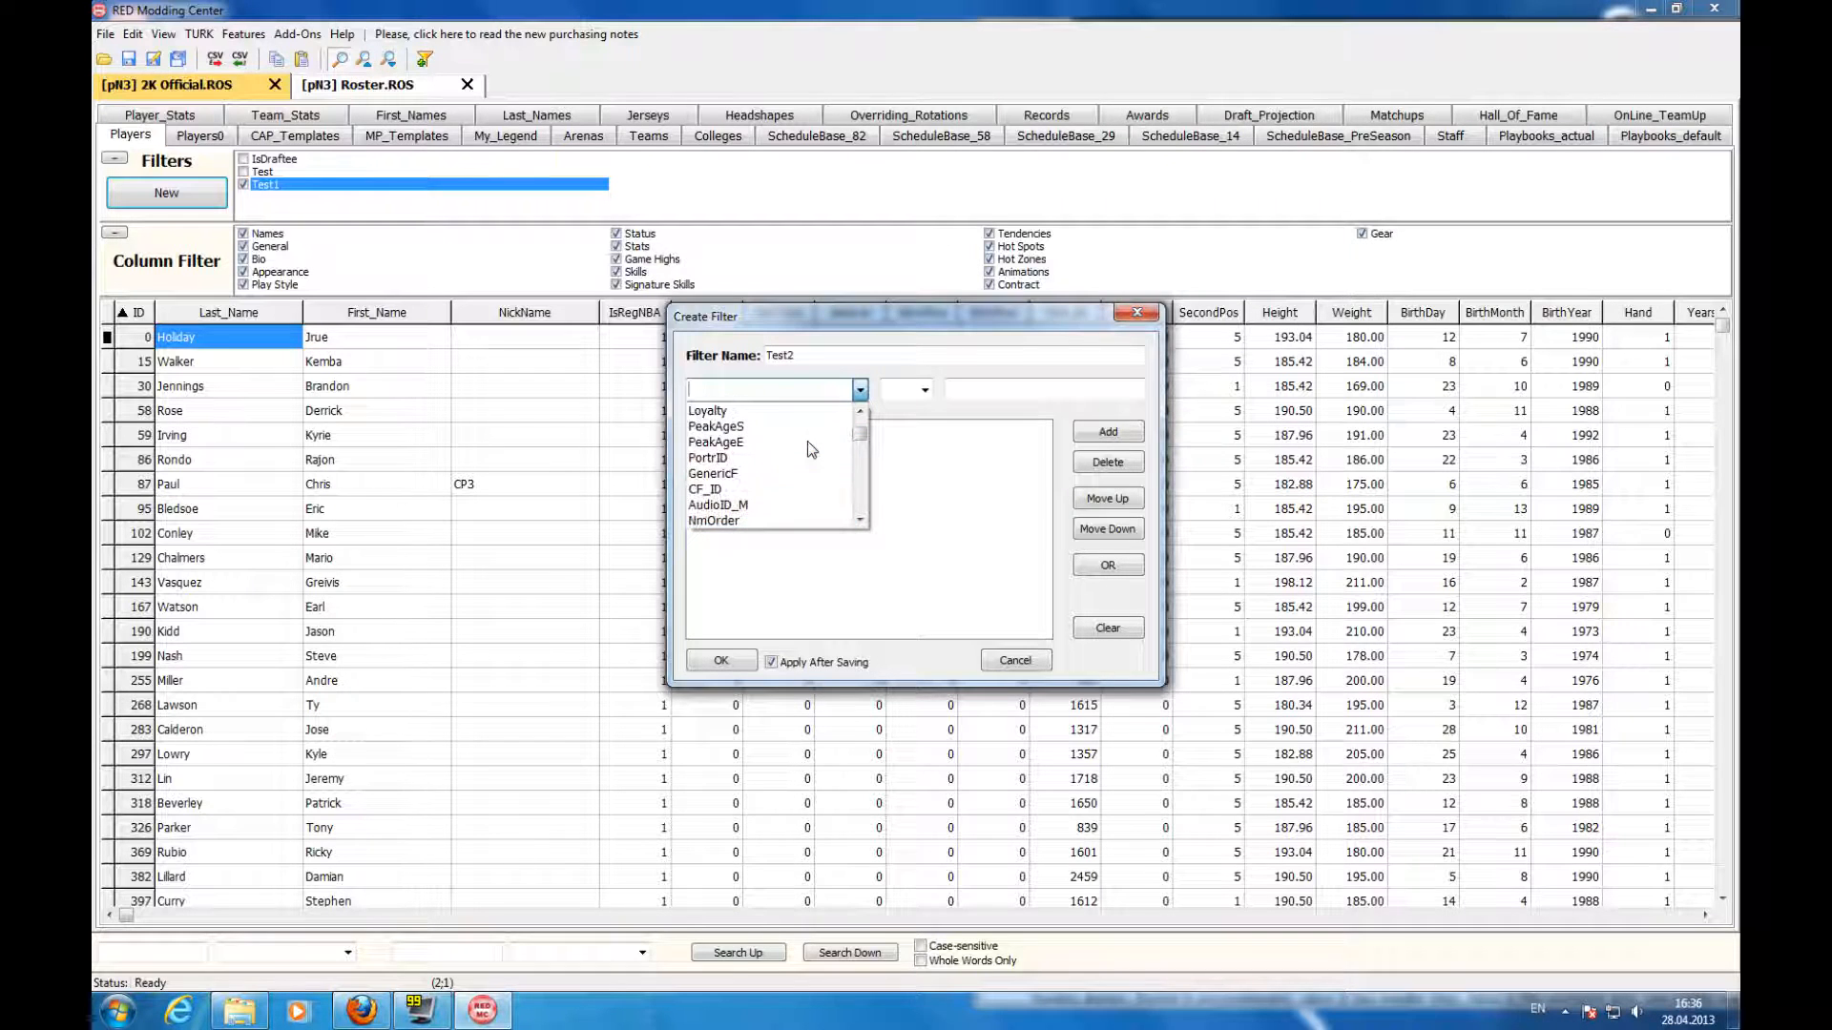
{"action": "scroll", "coordinate": [807, 441], "scroll_direction": "up", "scroll_amount": 1}
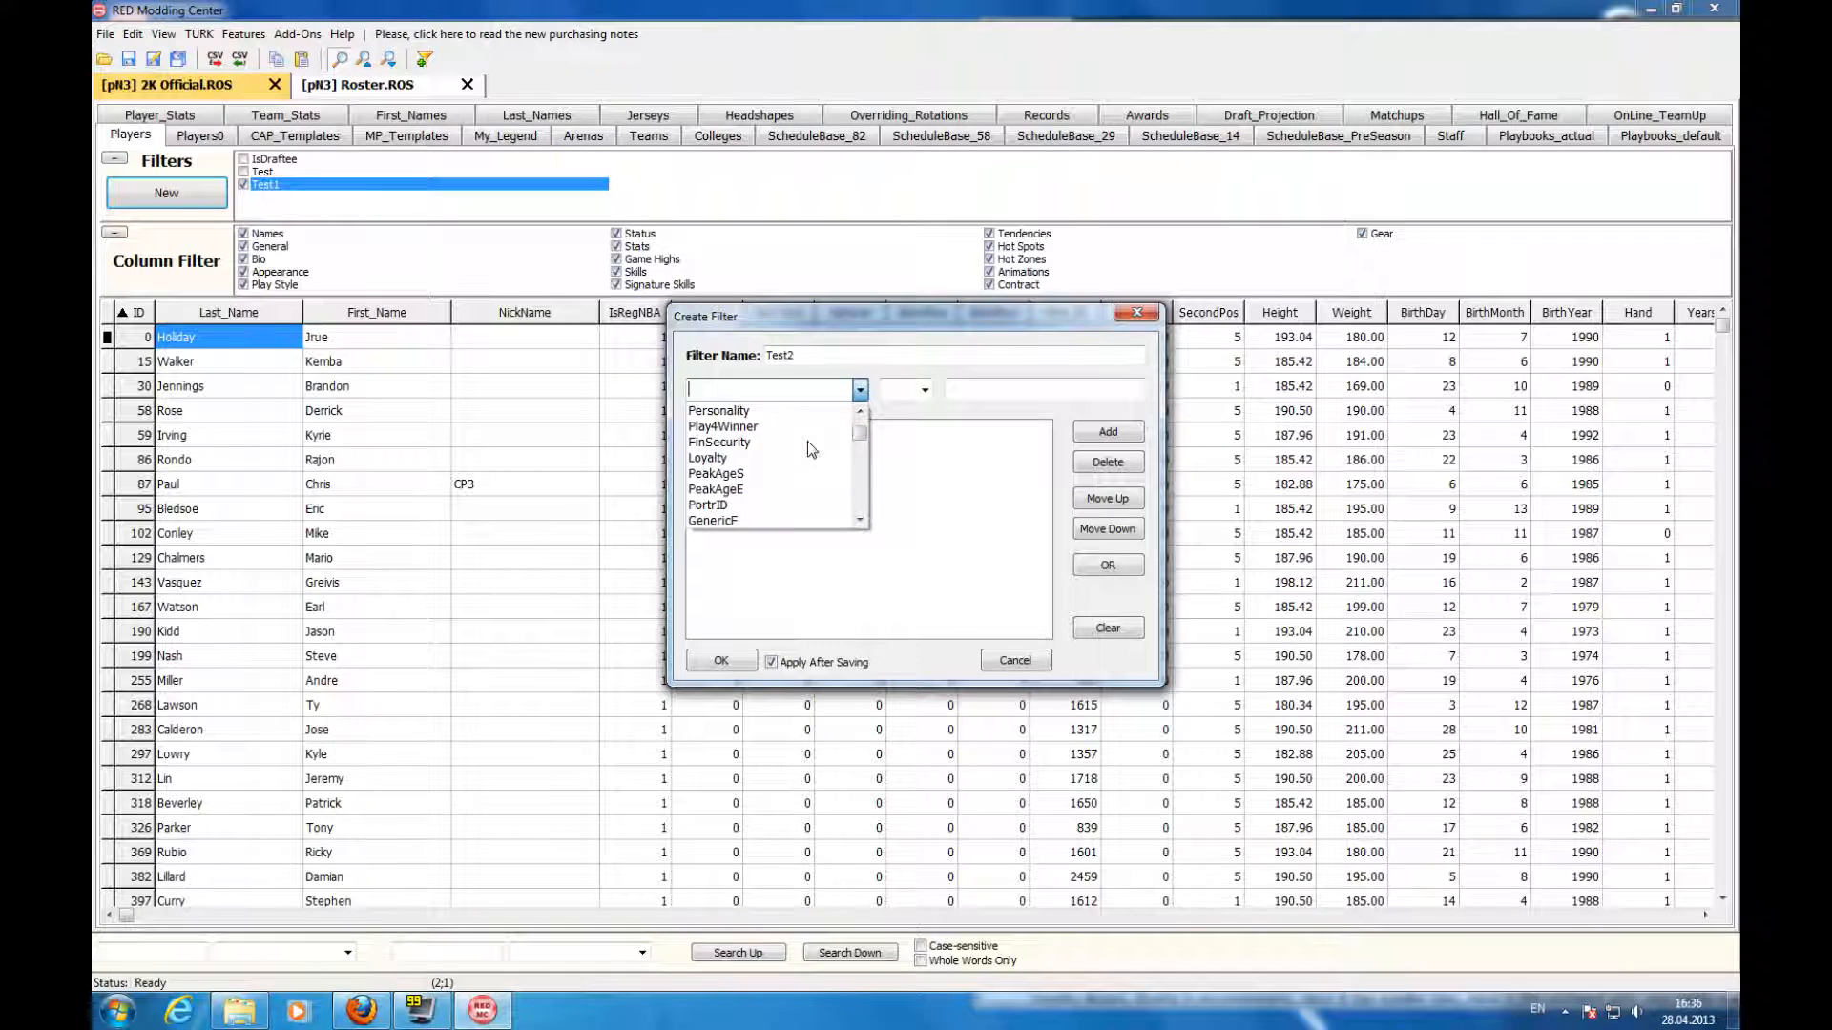
{"action": "left_click", "coordinate": [784, 463]}
- Add the condition Loyalty > 60 to the Test2 filter, and save and apply it
{"action": "left_click", "coordinate": [885, 389]}
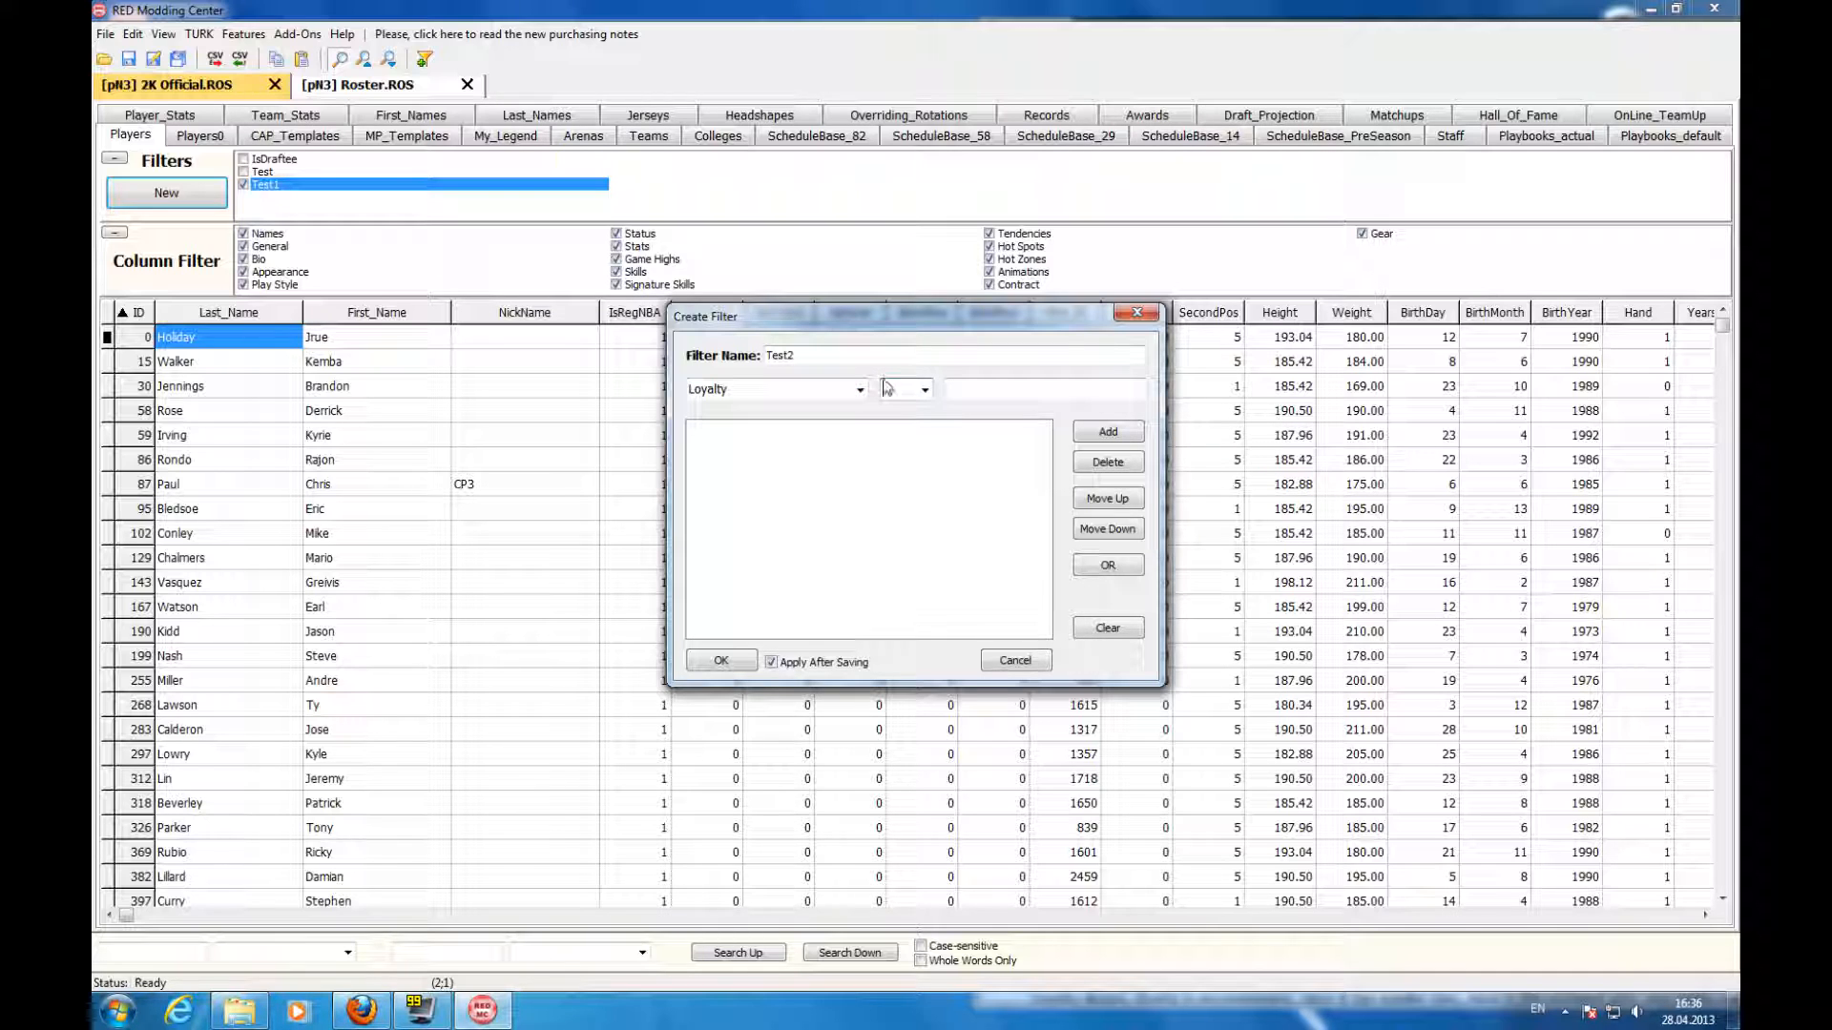
{"action": "type", "text": ">"}
{"action": "left_click", "coordinate": [1021, 399]}
{"action": "type", "text": "60"}
{"action": "left_click", "coordinate": [1107, 431]}
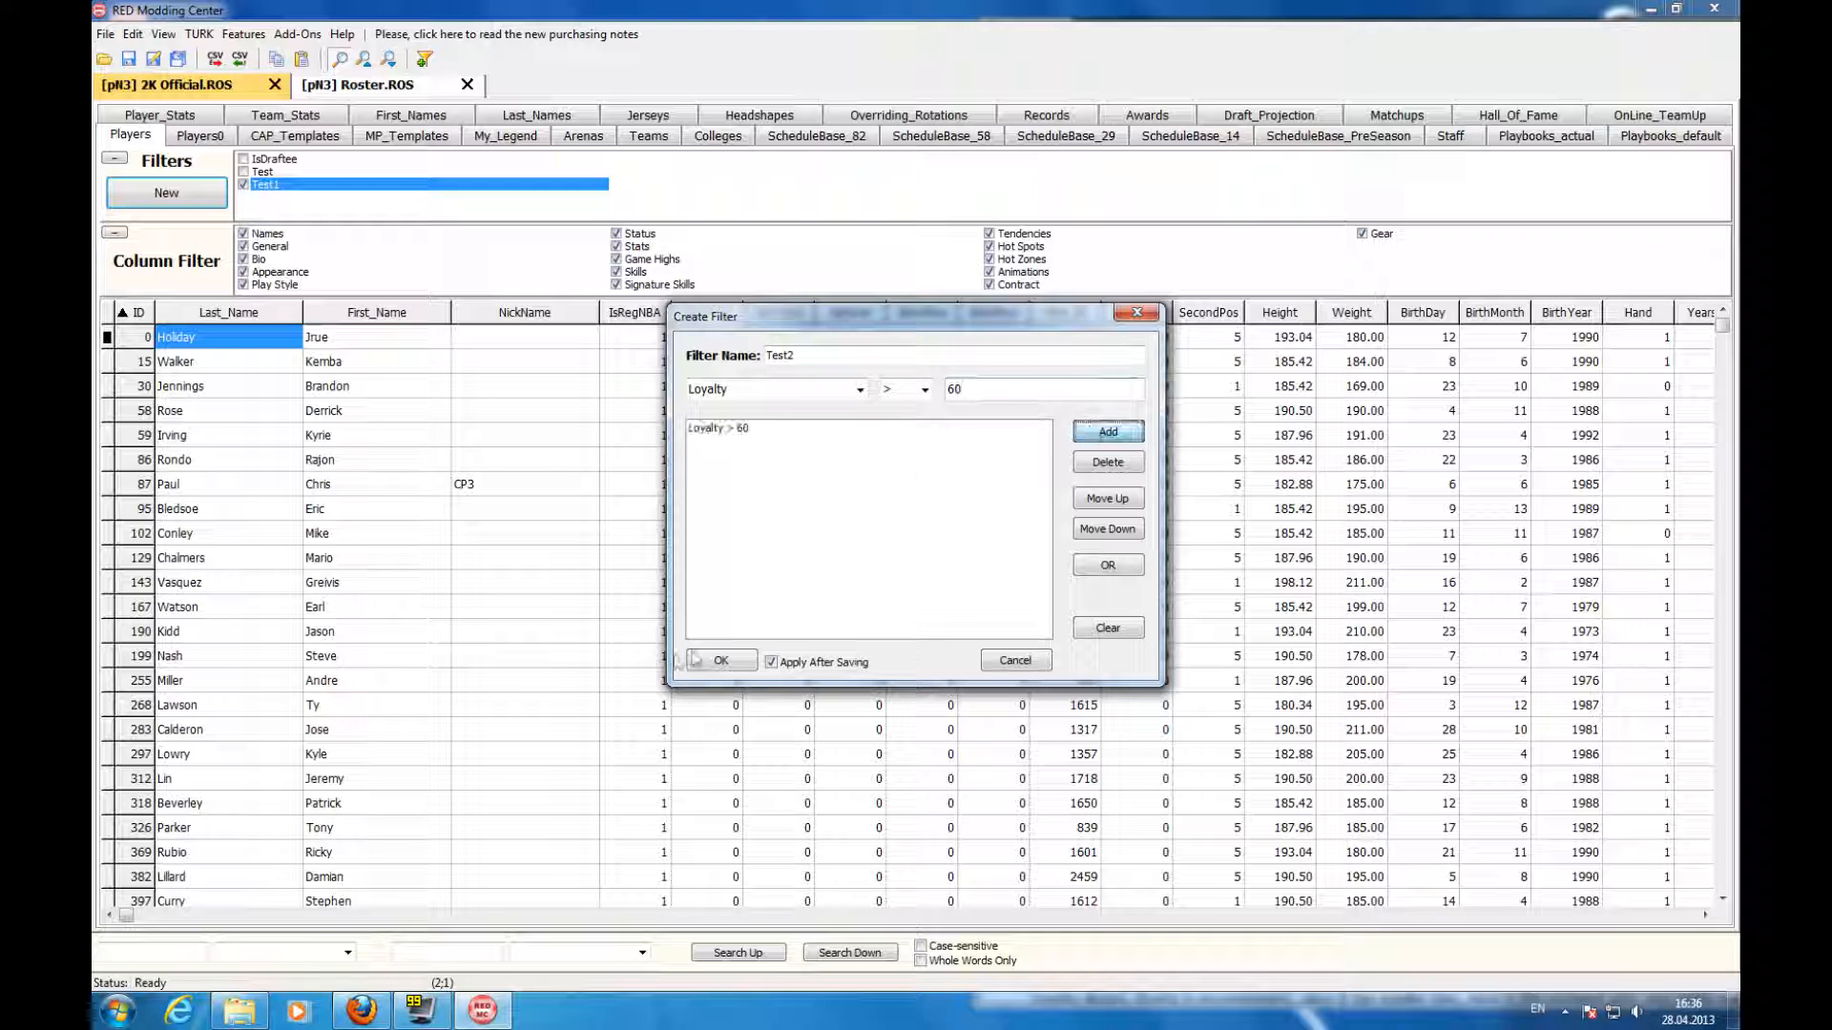
{"action": "left_click", "coordinate": [722, 661]}
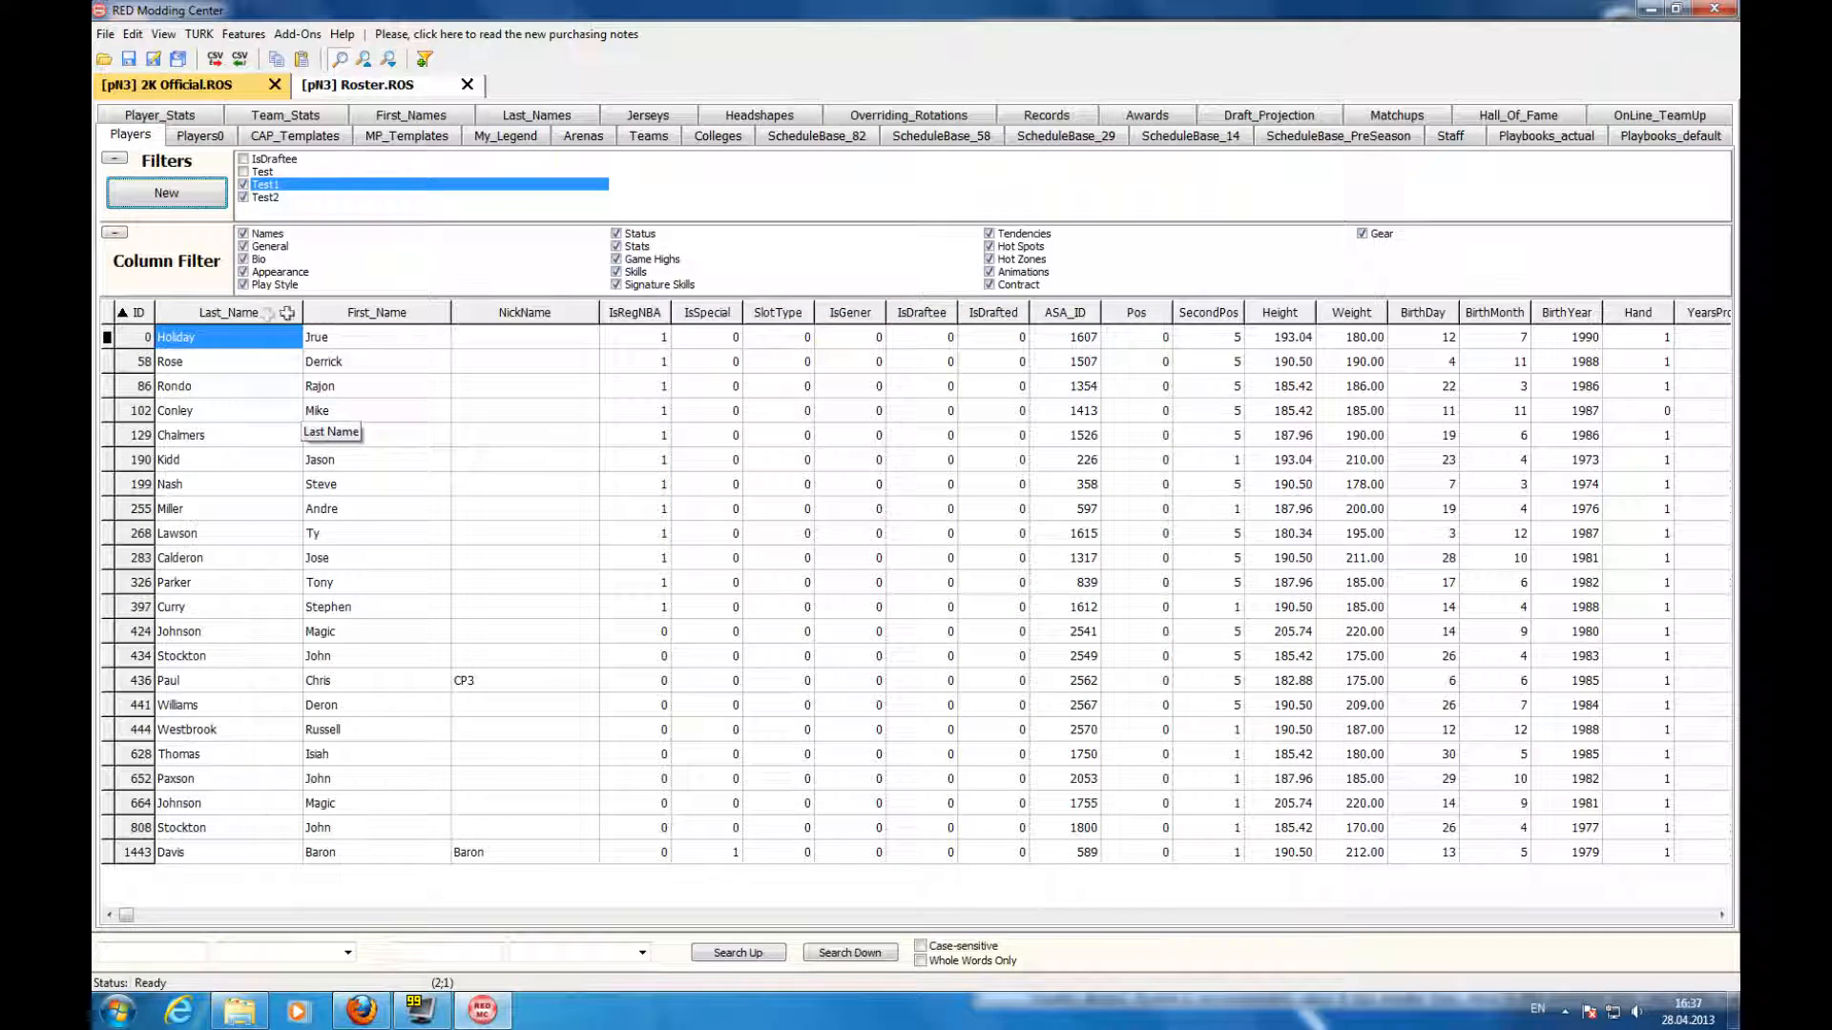
- Turn off the Test1 filter and examine the player list with only Test2 active
{"action": "left_click", "coordinate": [283, 198]}
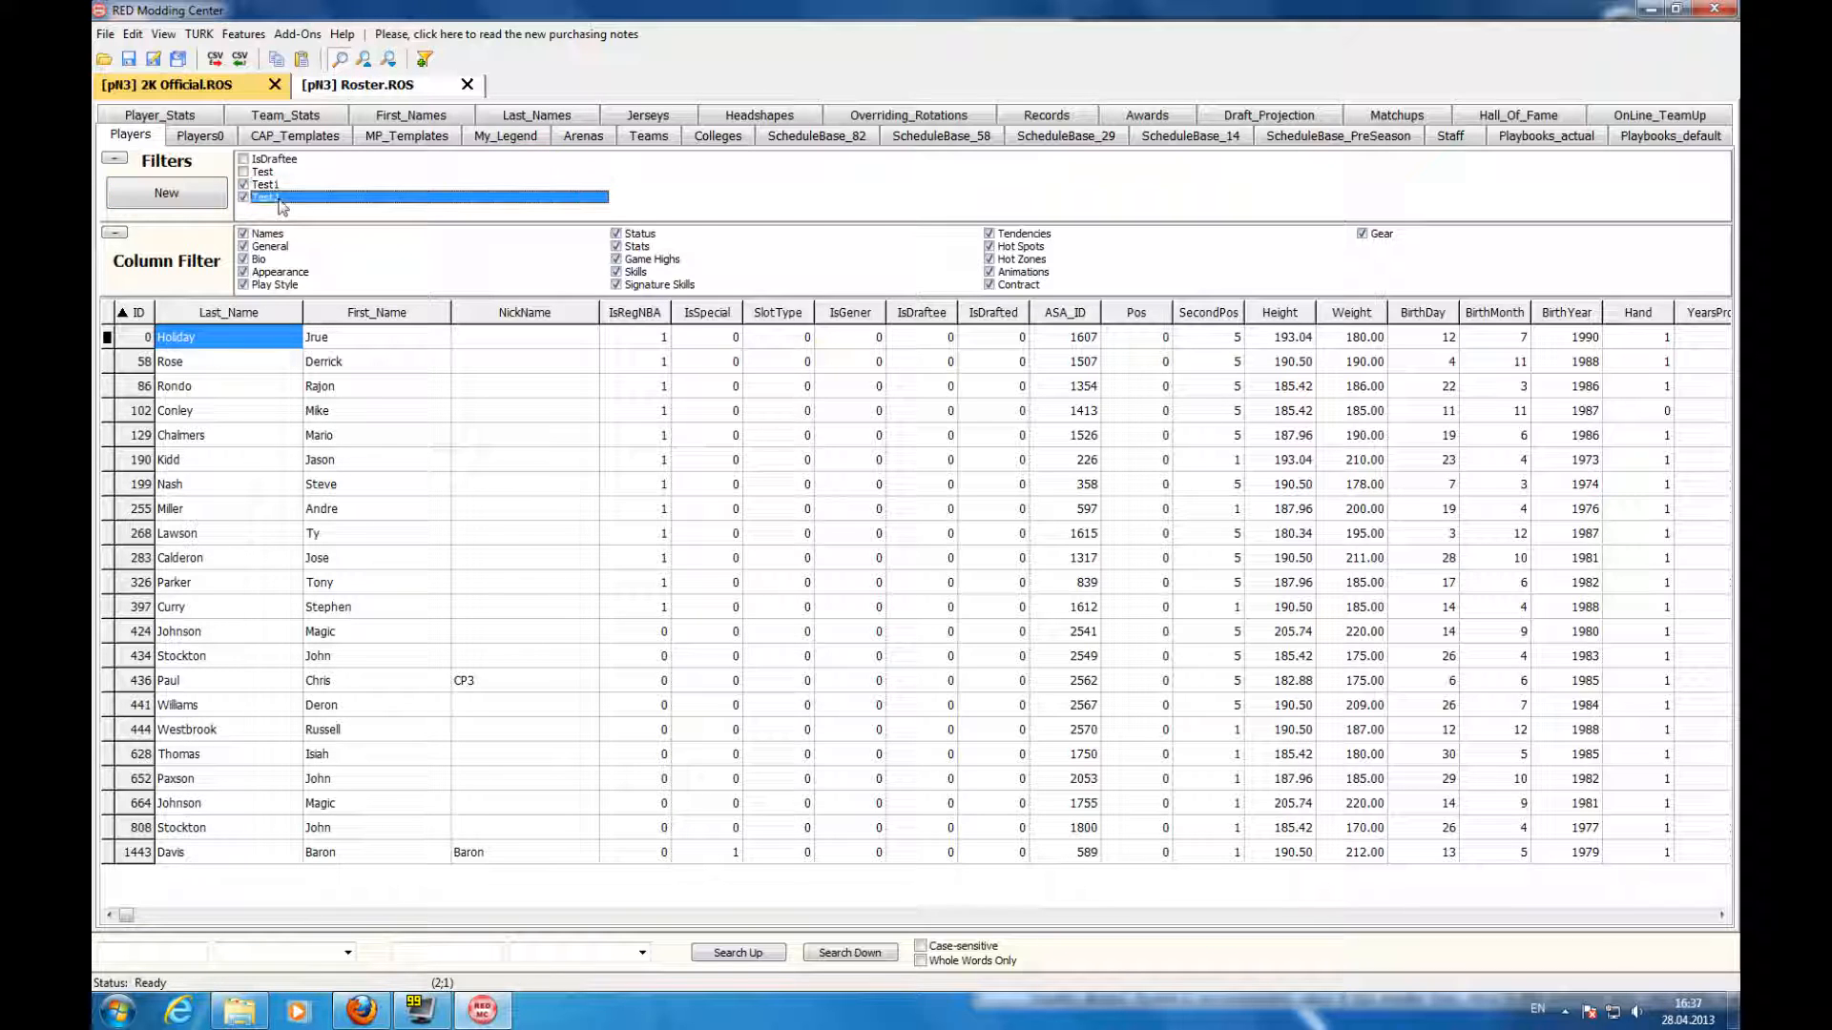
{"action": "left_click", "coordinate": [278, 186]}
{"action": "left_click", "coordinate": [277, 197]}
{"action": "left_click", "coordinate": [244, 195]}
{"action": "left_click_drag", "start_coordinate": [1722, 329], "coordinate": [1615, 307]}
{"action": "left_click", "coordinate": [227, 361]}
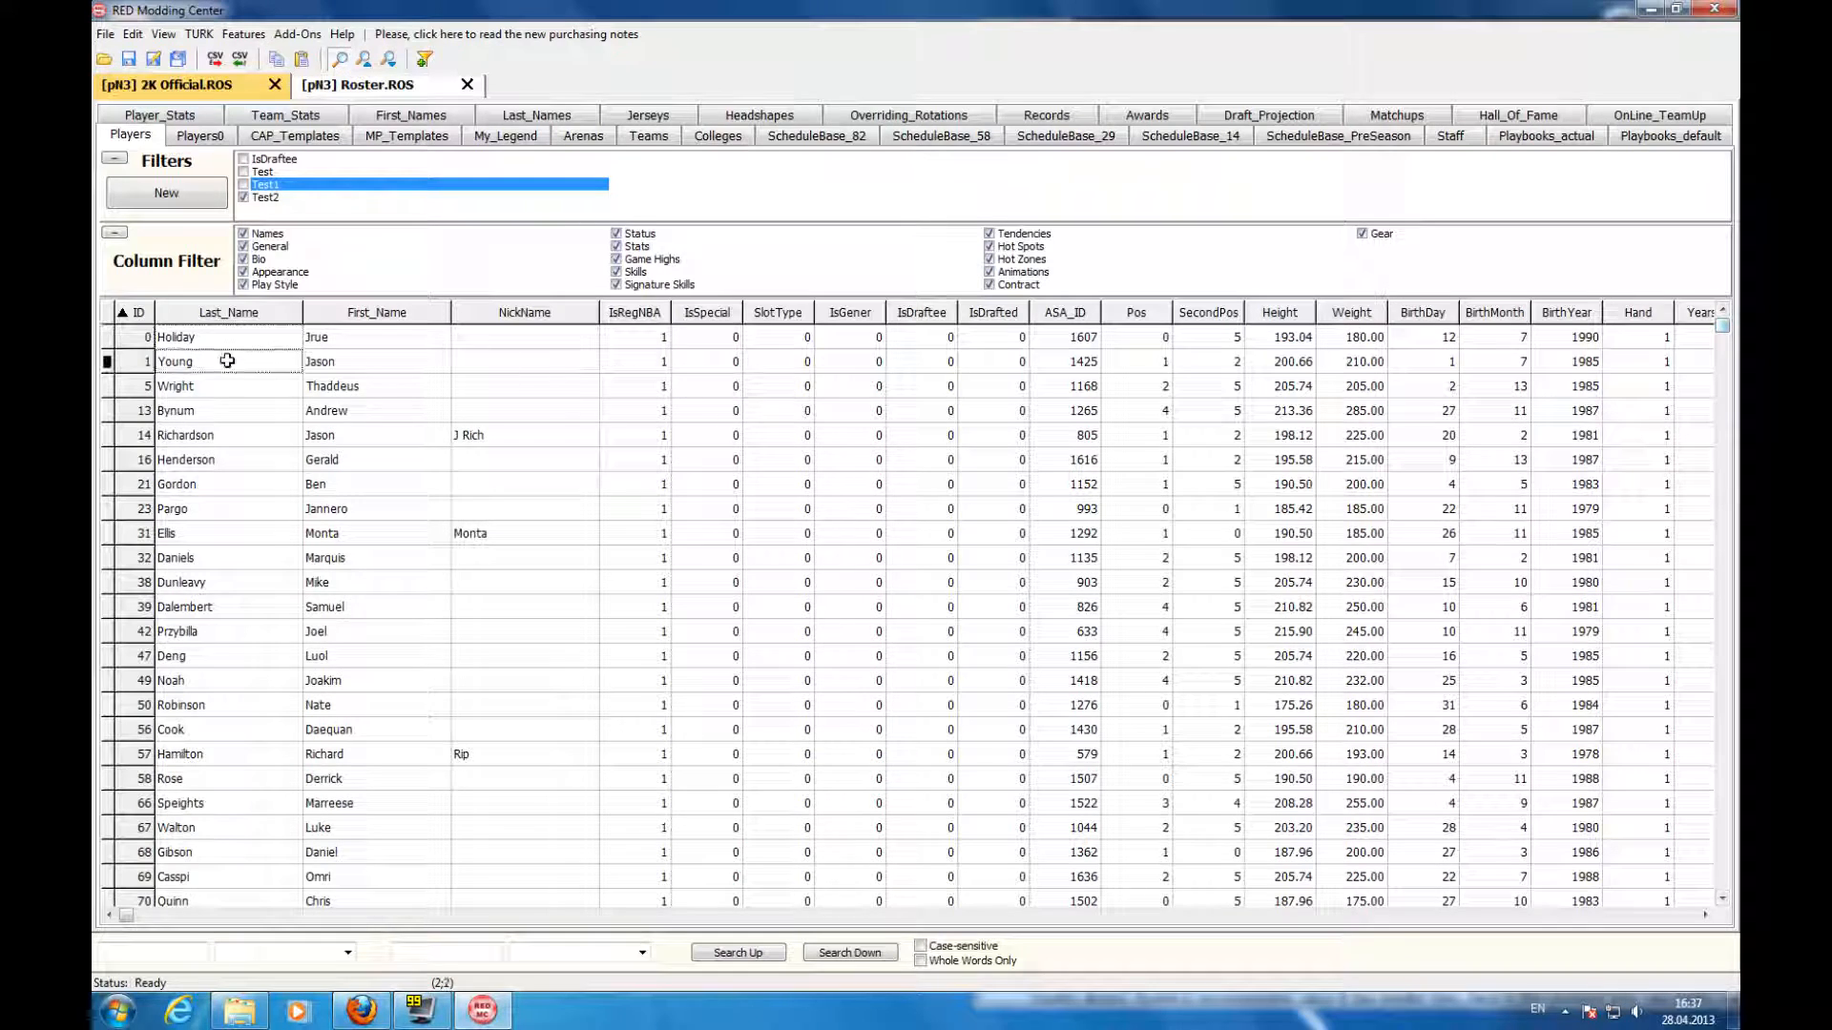
- Reactivate the Test1 filter alongside Test2, examine the combined player list, and toggle Test2 off and on
{"action": "left_click", "coordinate": [244, 196]}
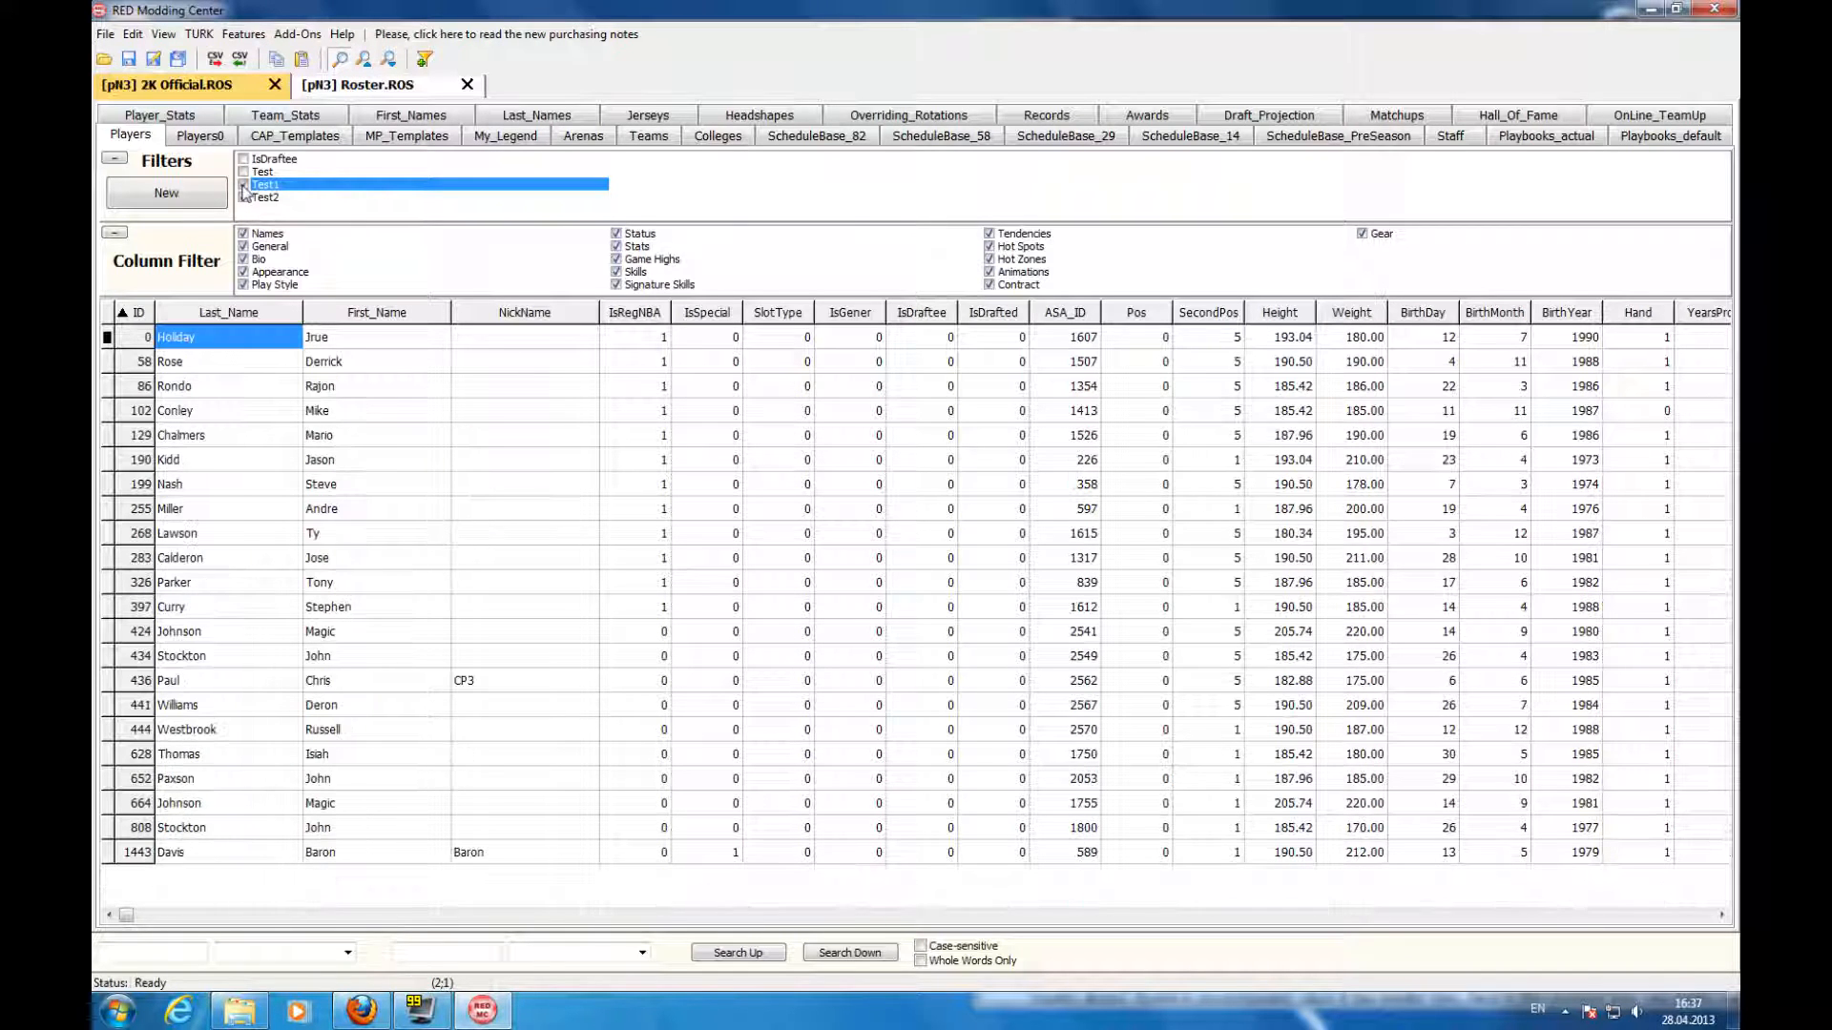
{"action": "left_click", "coordinate": [237, 383]}
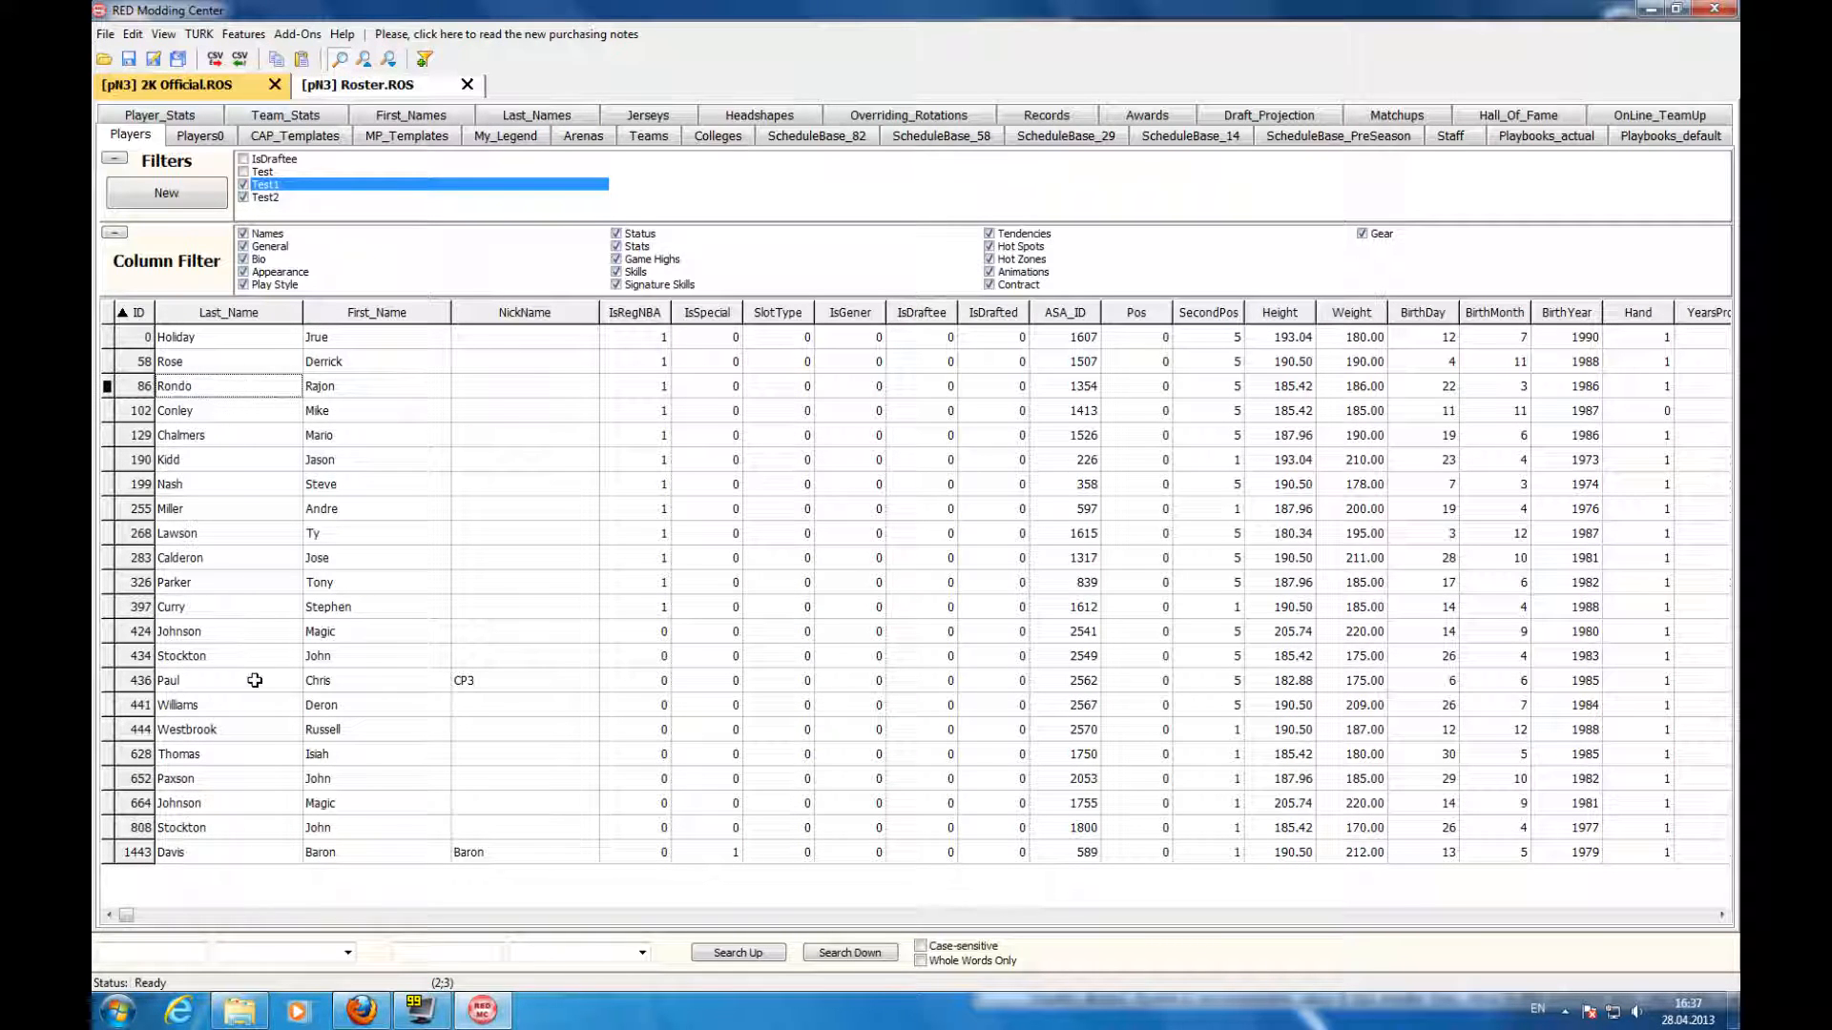
{"action": "left_click", "coordinate": [239, 410]}
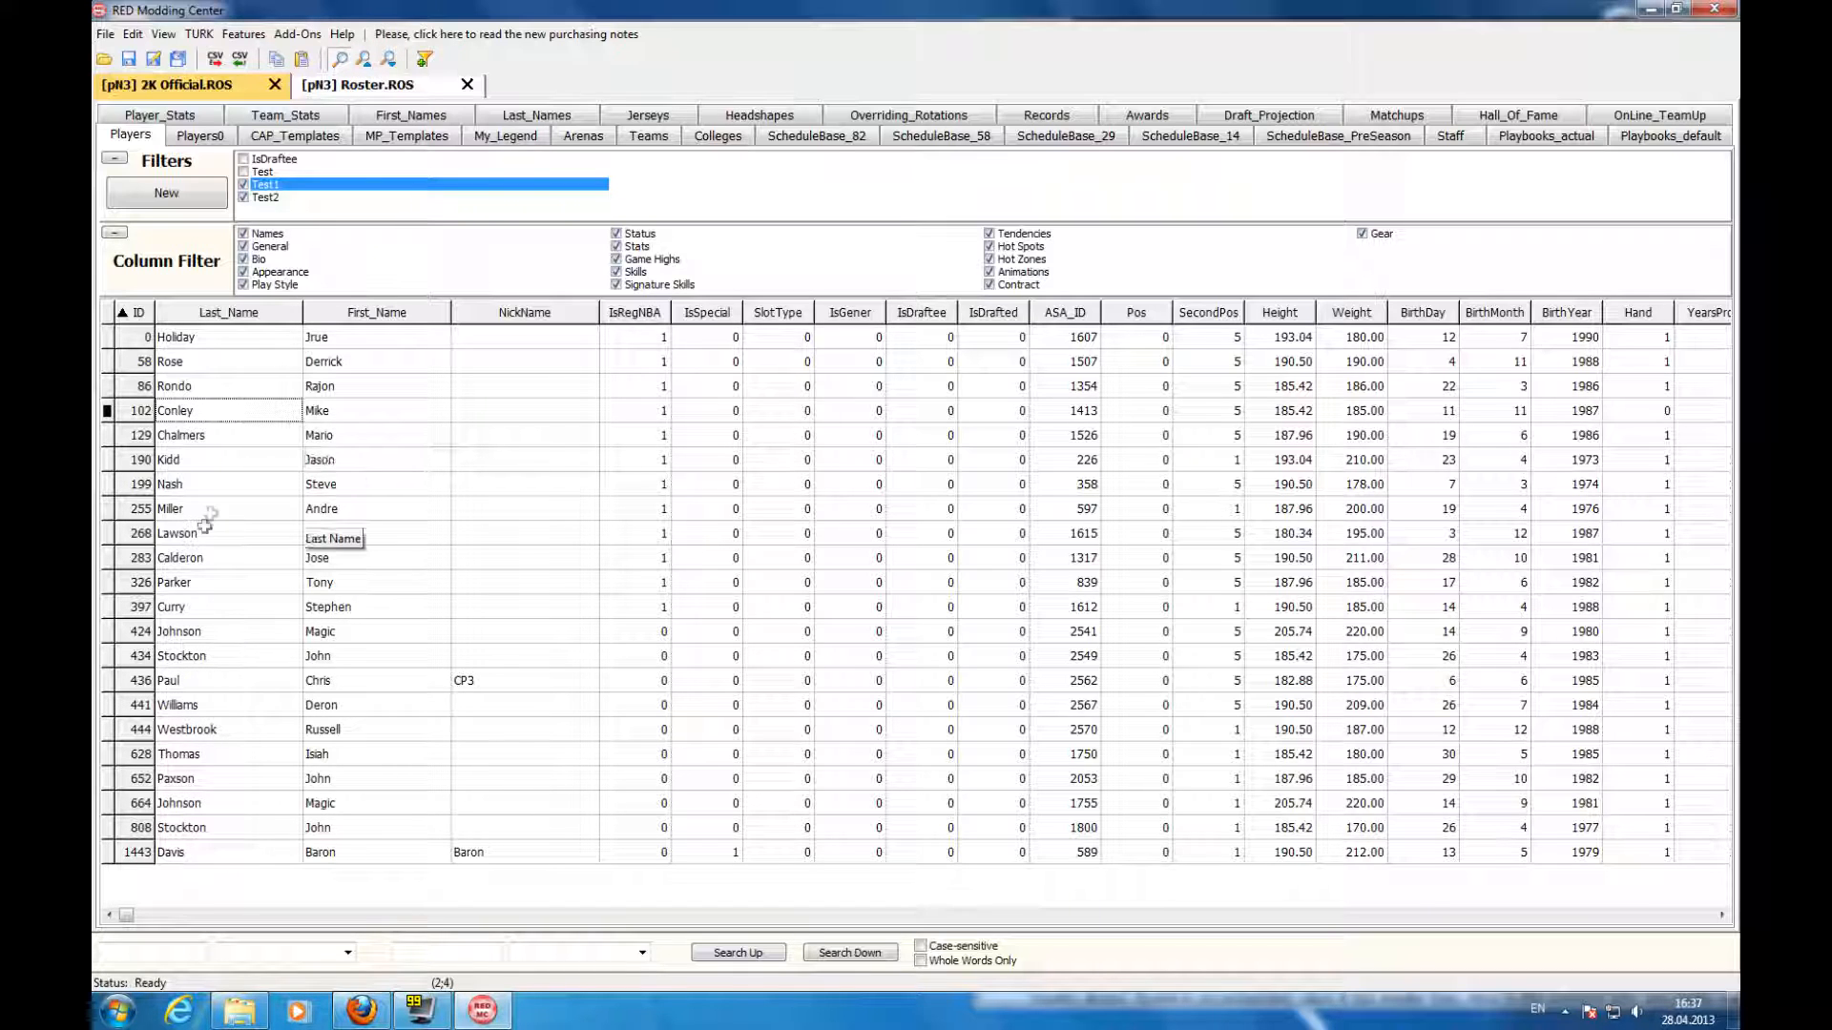
{"action": "left_click", "coordinate": [218, 460]}
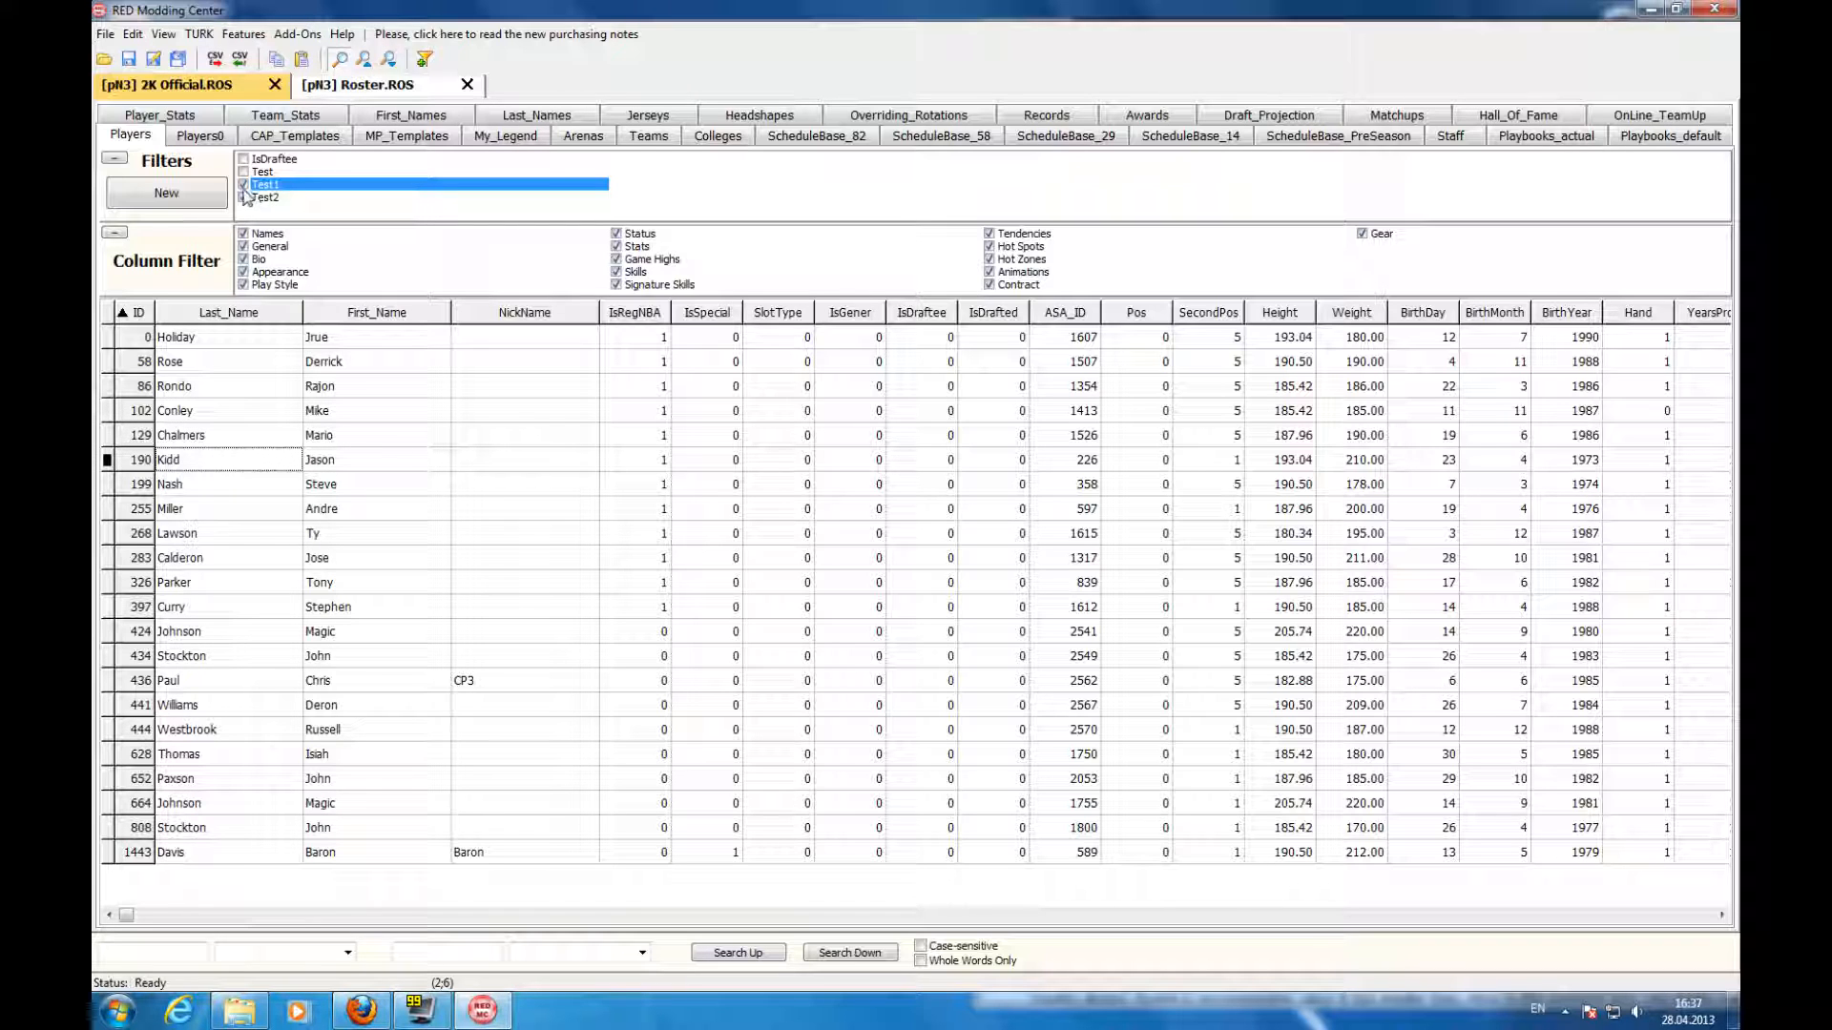
{"action": "left_click", "coordinate": [246, 198]}
{"action": "left_click", "coordinate": [246, 197]}
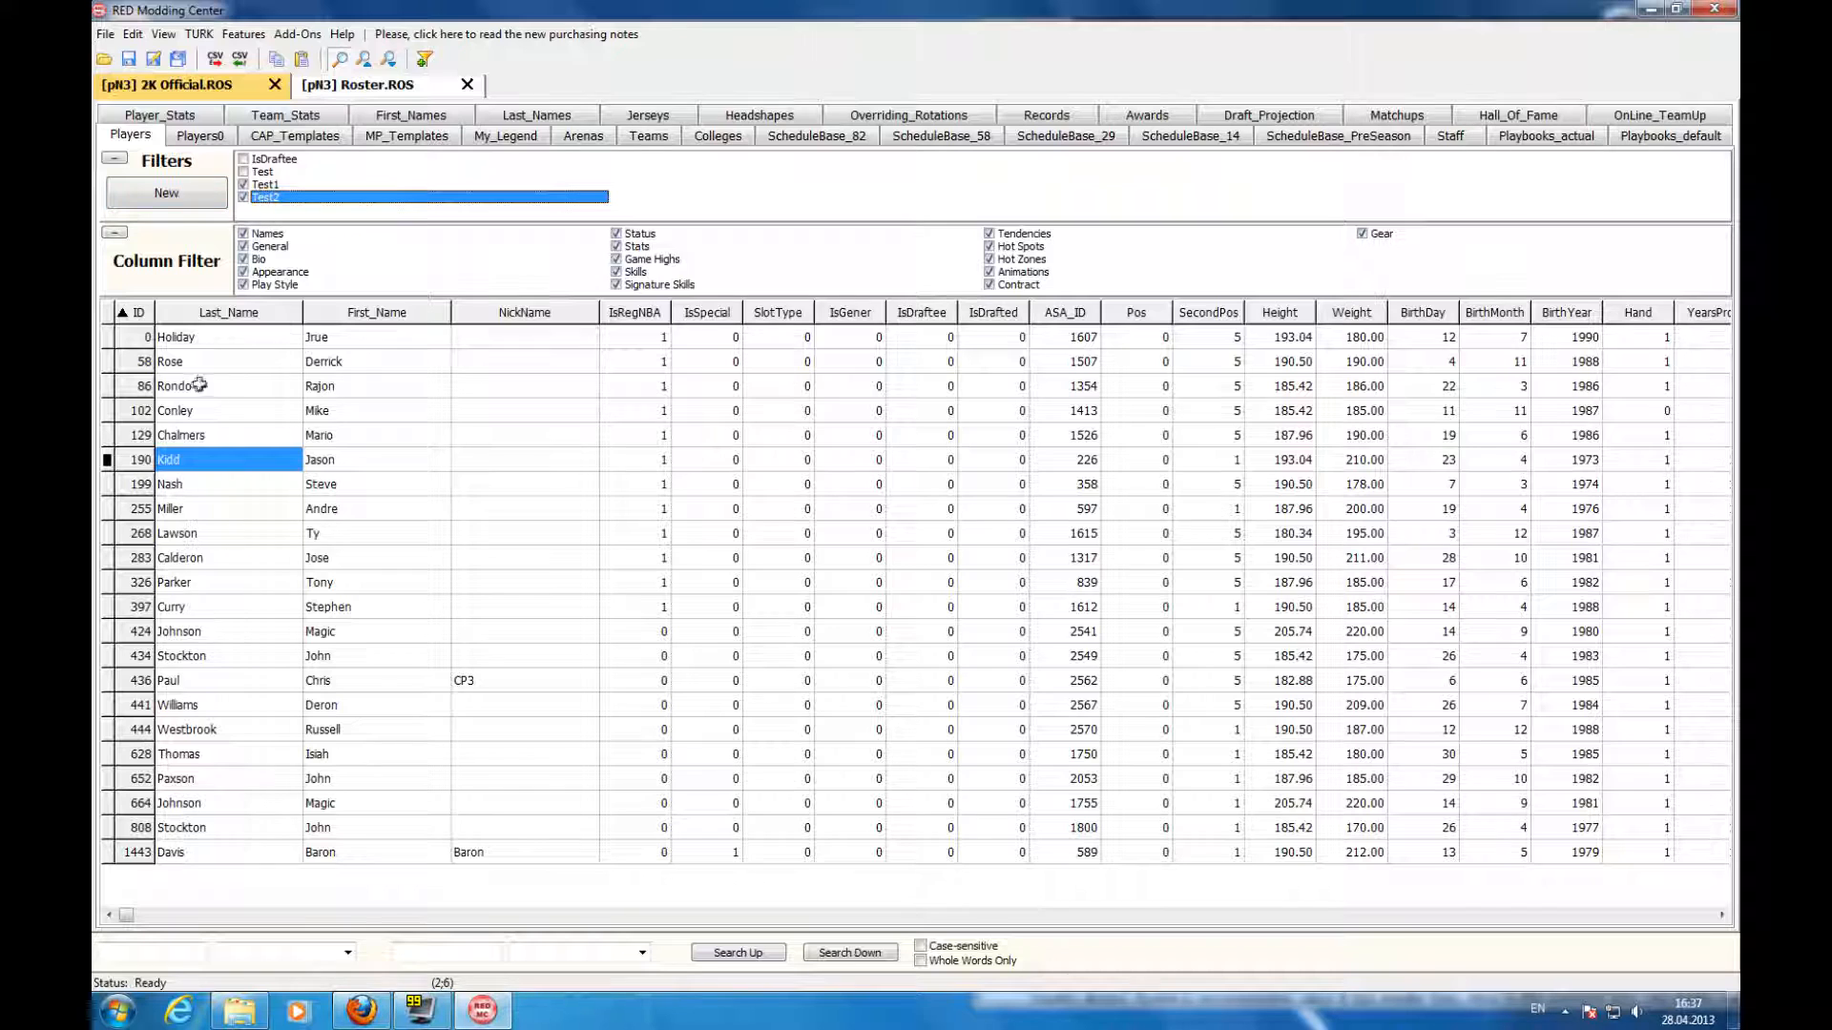
- Open the Test1 filter for editing and review the comparison operators available for its conditions
{"action": "right_click", "coordinate": [285, 185]}
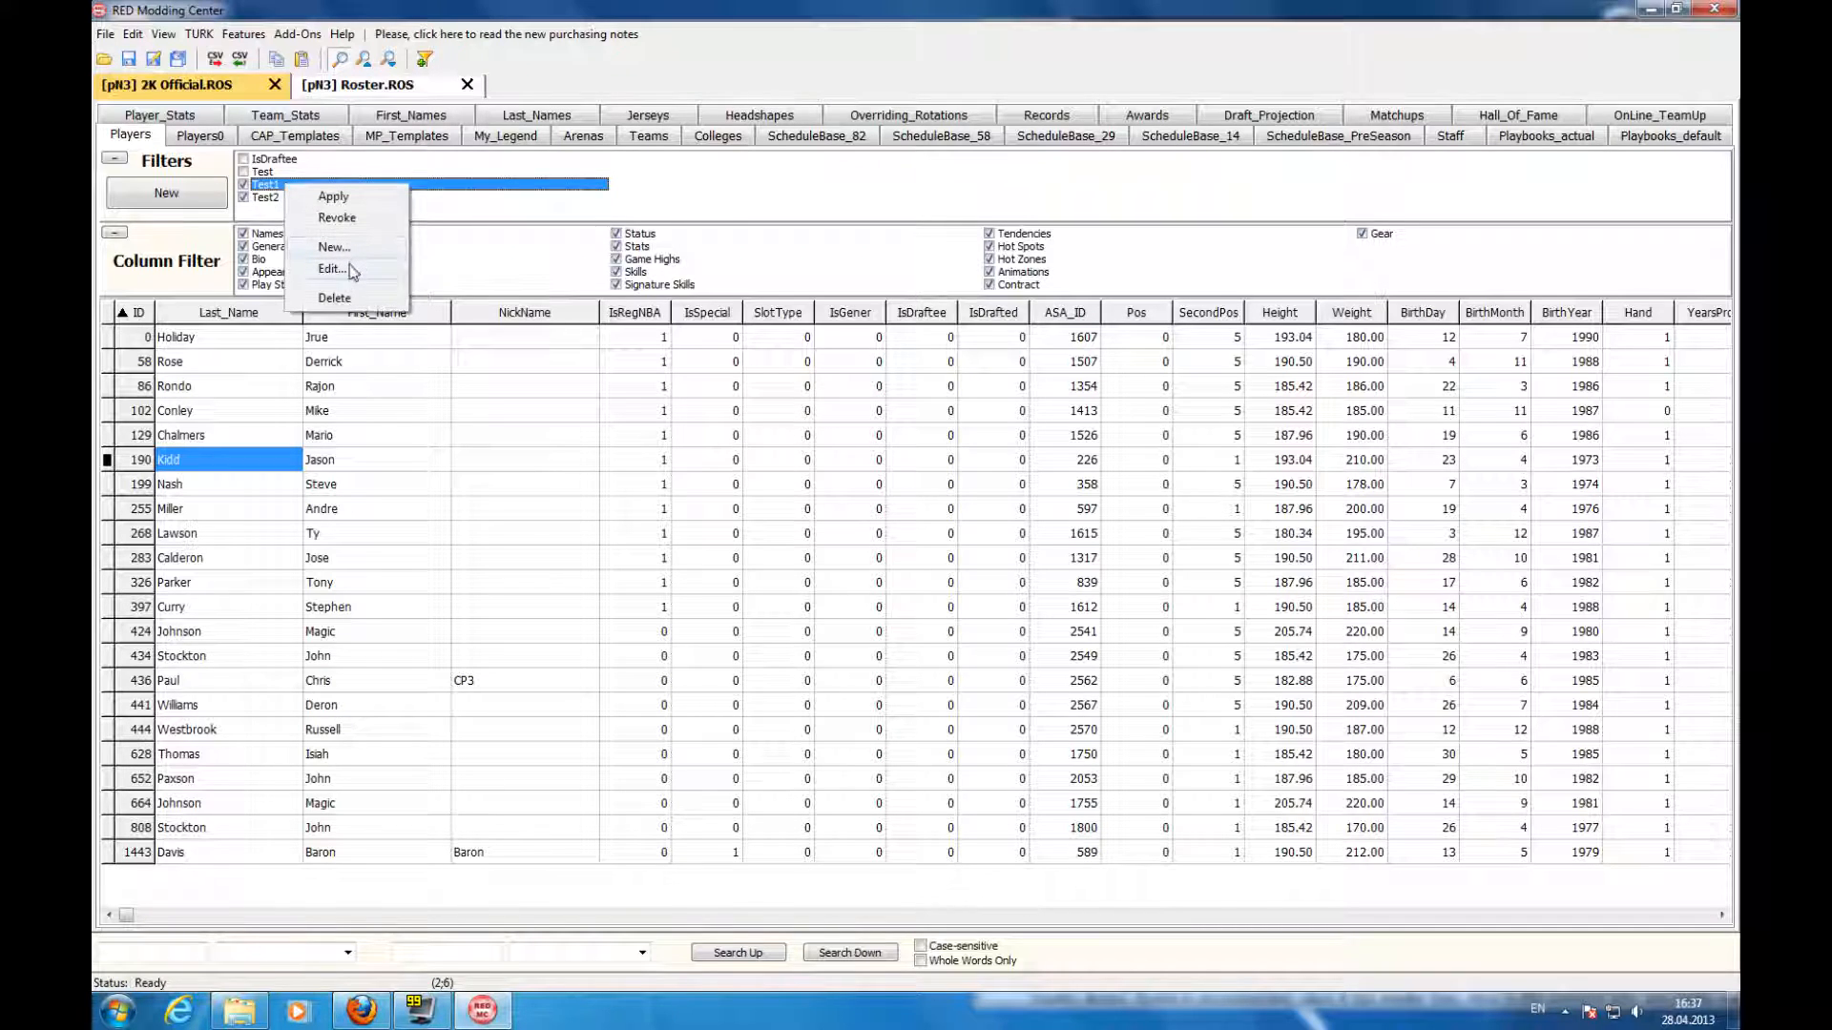
{"action": "left_click", "coordinate": [350, 268]}
{"action": "left_click", "coordinate": [773, 440]}
{"action": "left_click", "coordinate": [860, 391]}
{"action": "left_click", "coordinate": [931, 390]}
{"action": "left_click", "coordinate": [925, 390]}
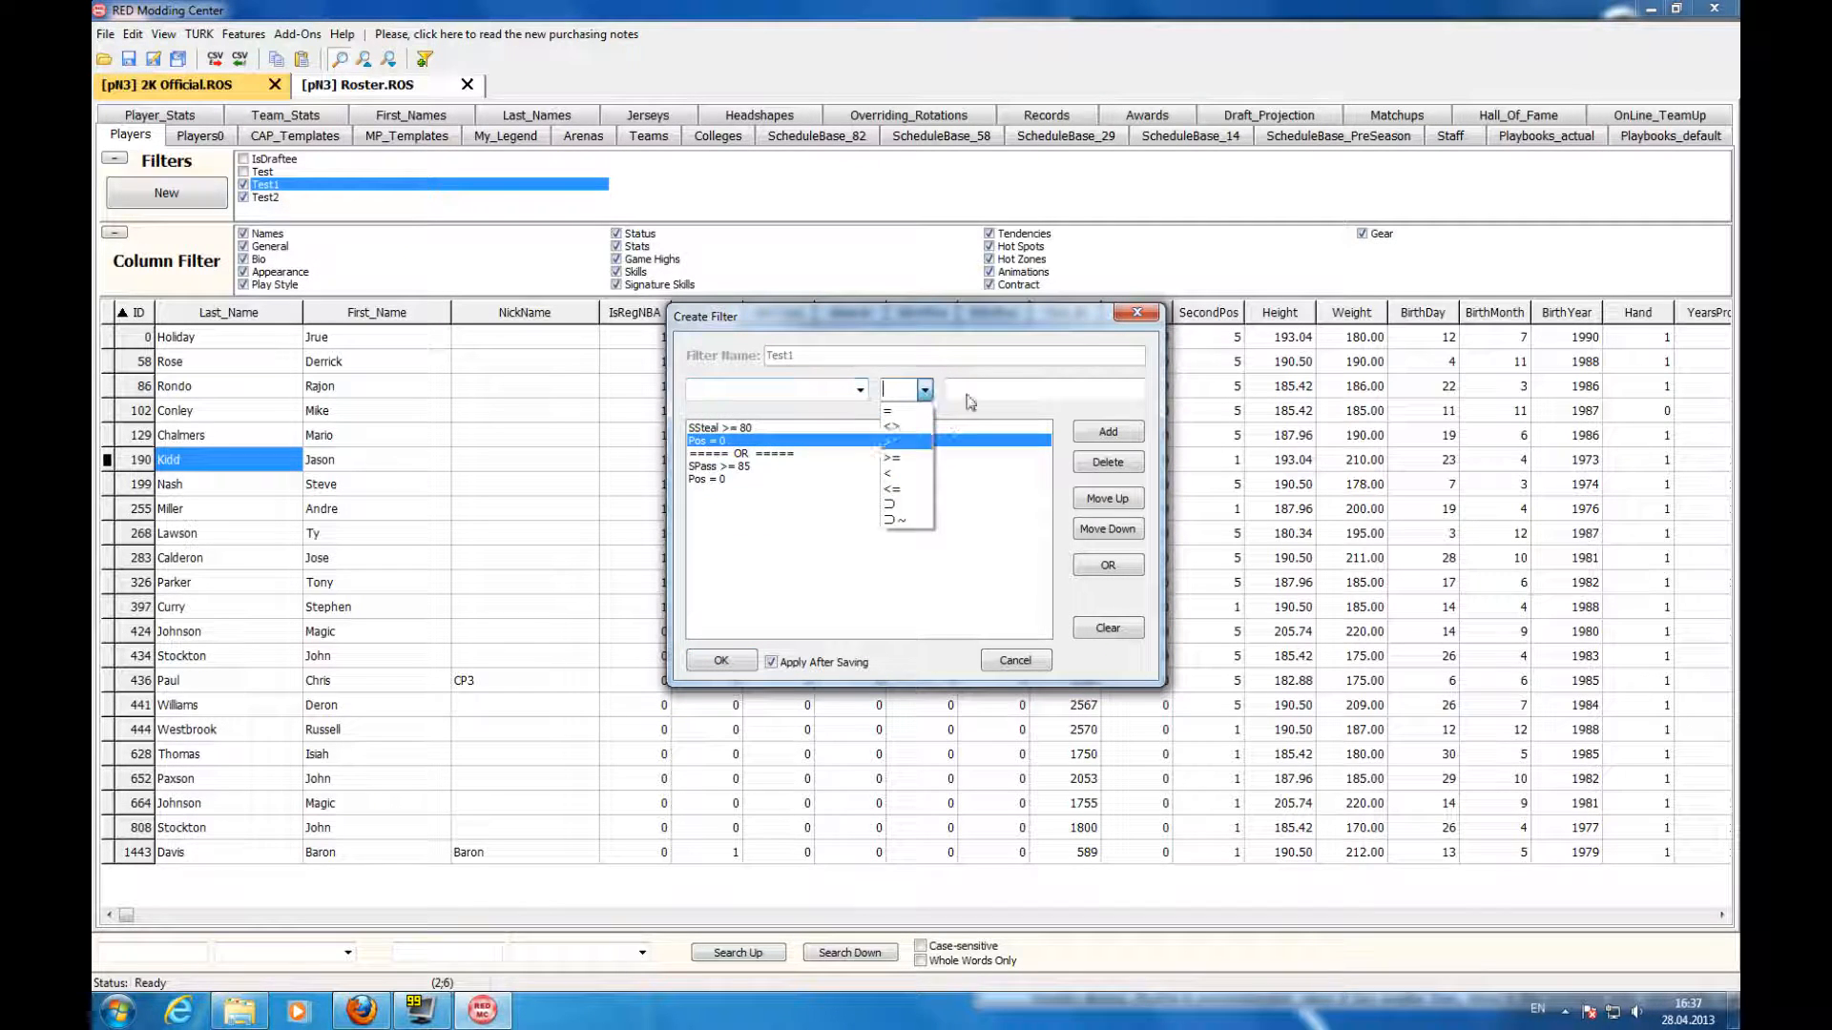
{"action": "left_click", "coordinate": [780, 397]}
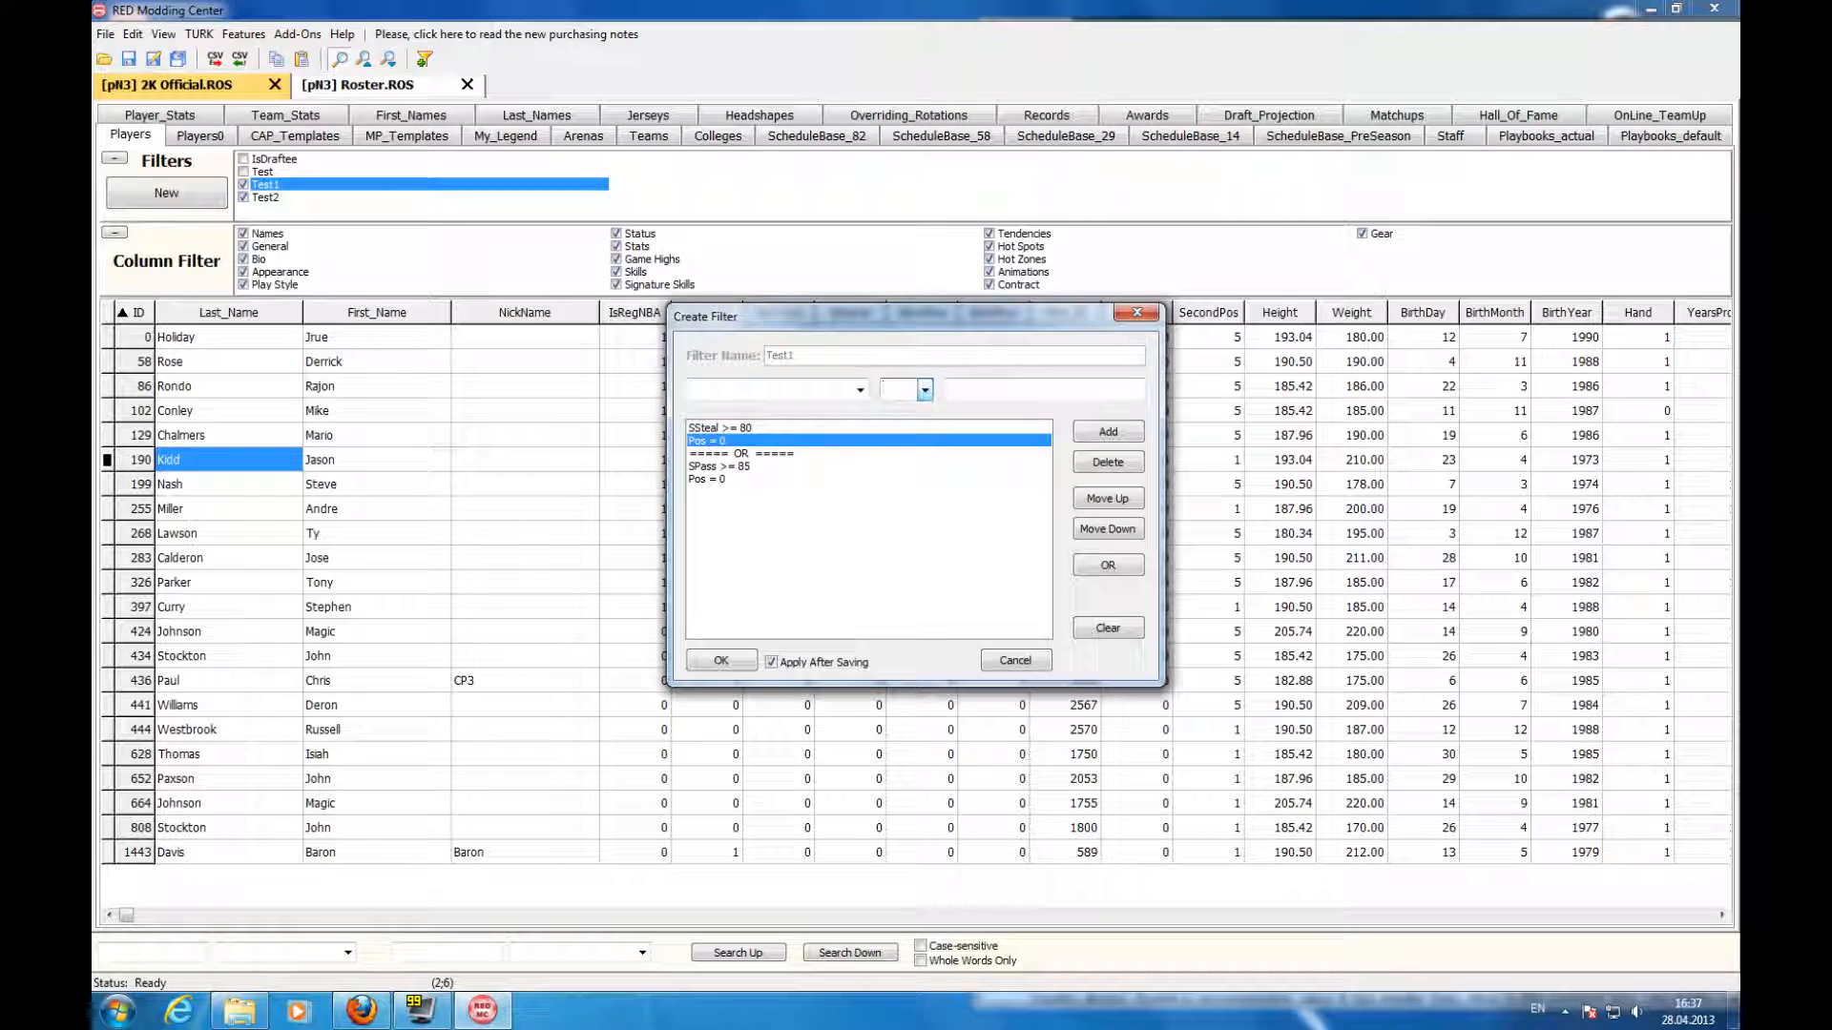
- Review both condition groups of Test1, try moving the last Pos = 0 condition up and down, and close the filter without saving
{"action": "left_click", "coordinate": [800, 463]}
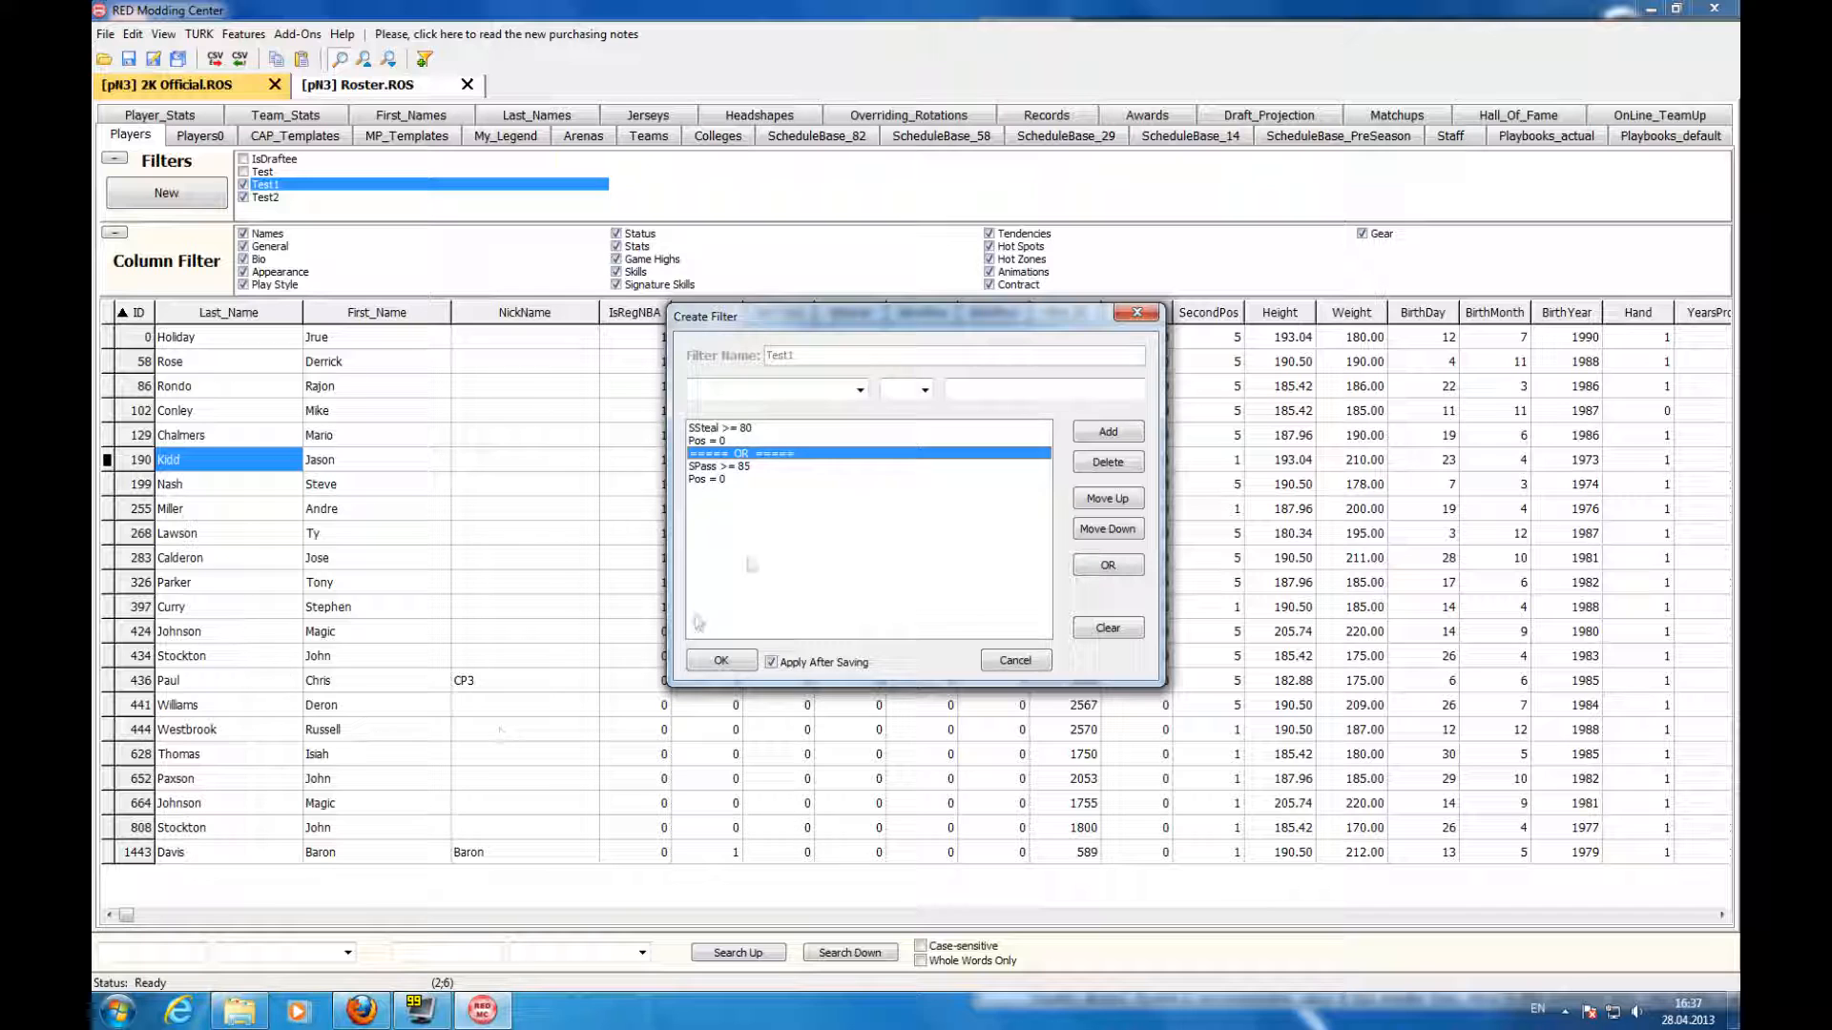
{"action": "left_click", "coordinate": [734, 444]}
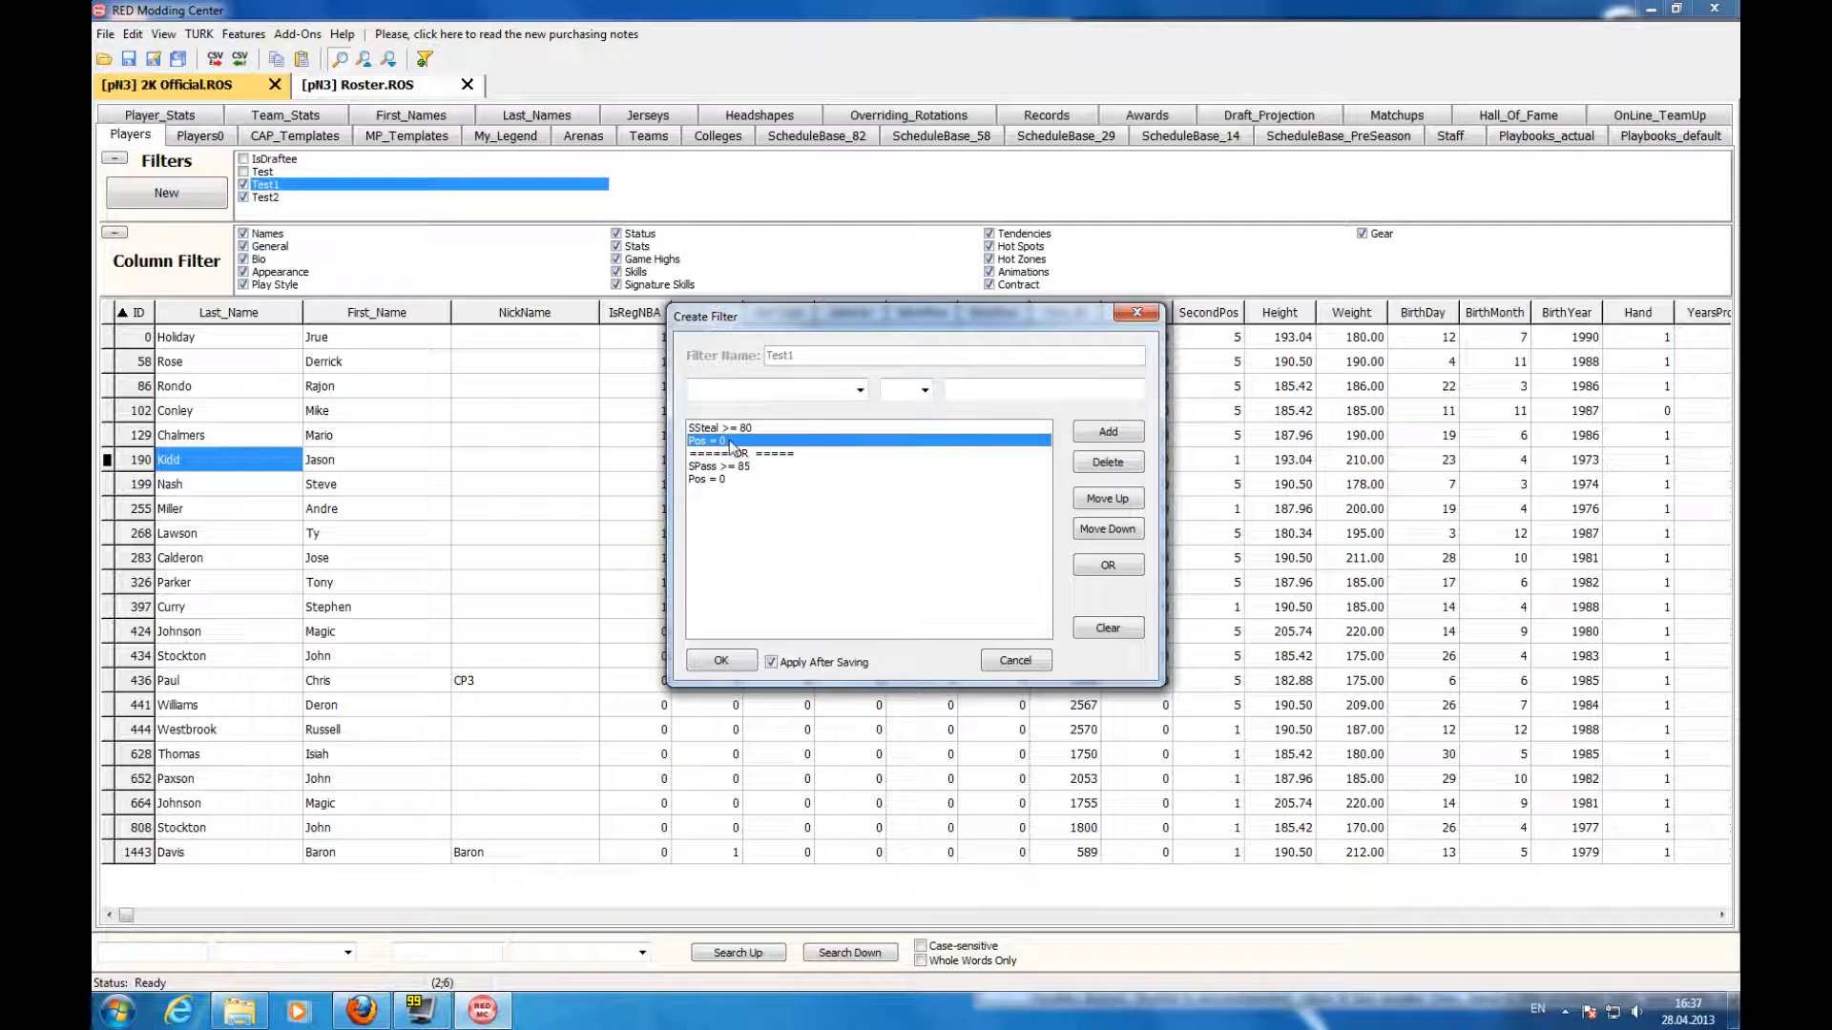
{"action": "left_click", "coordinate": [735, 479]}
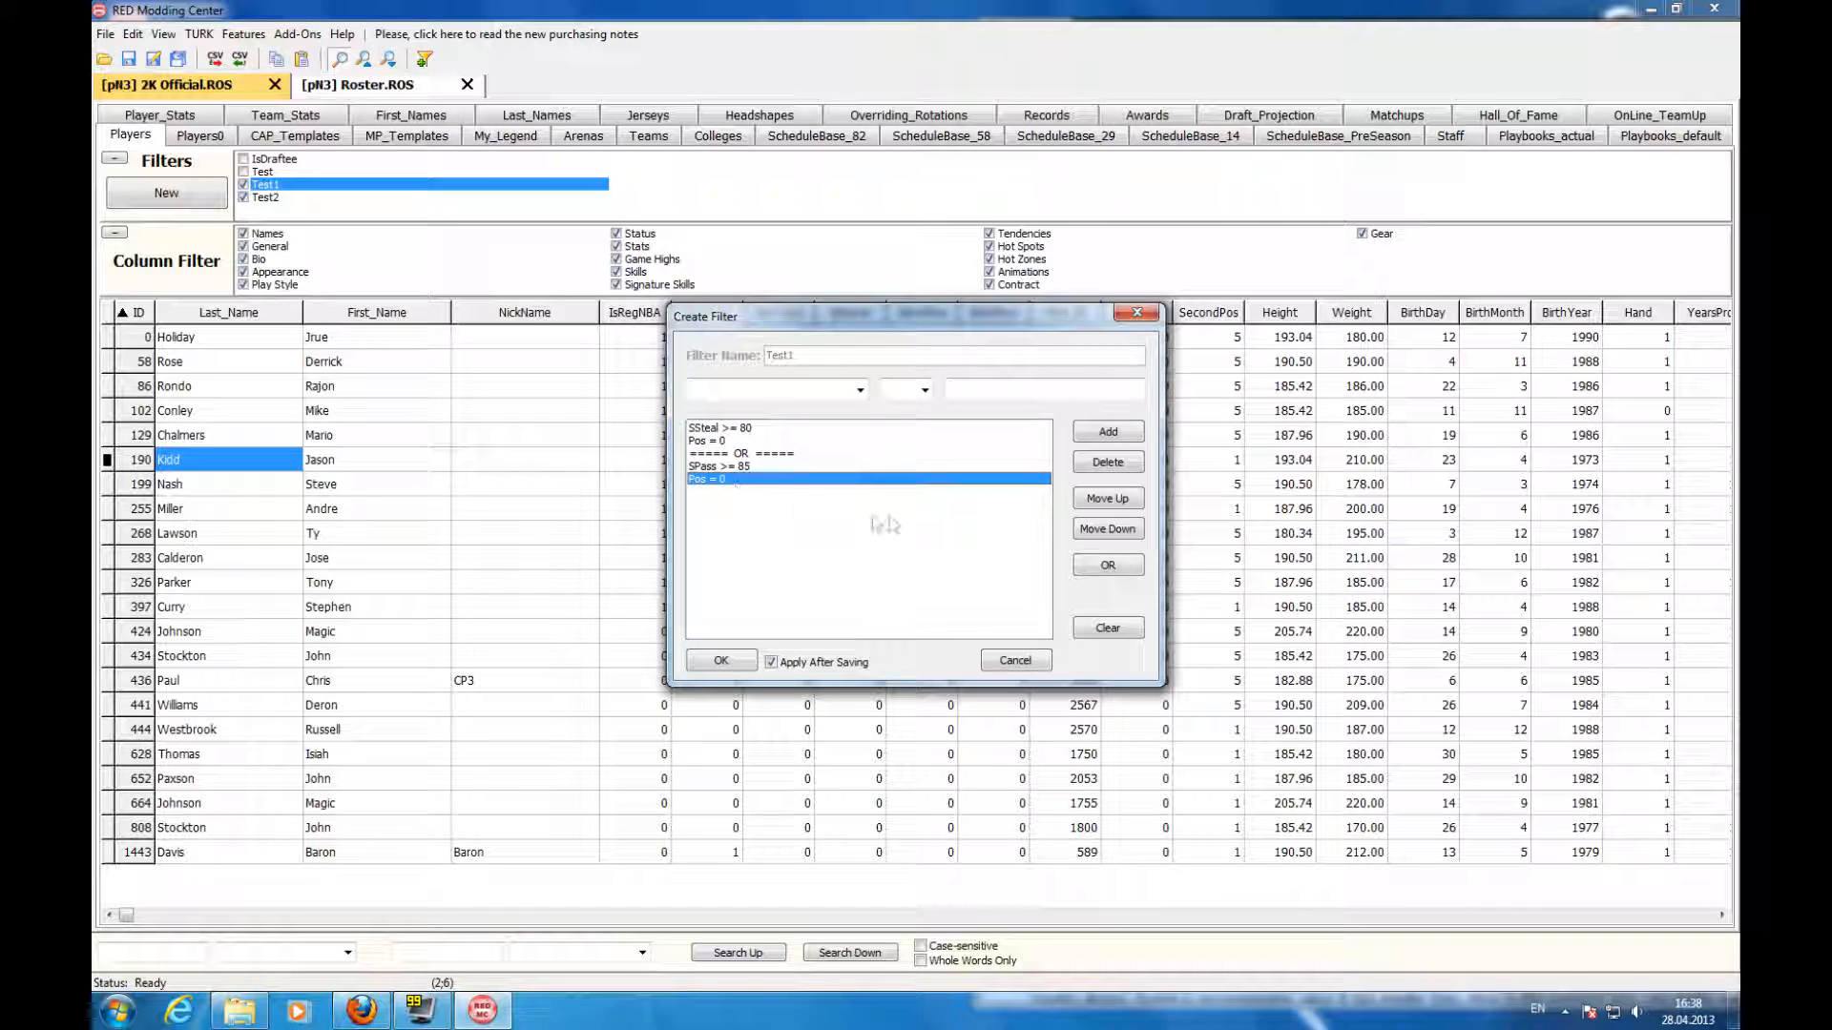
{"action": "left_click", "coordinate": [1093, 505]}
{"action": "left_click", "coordinate": [1094, 506]}
{"action": "left_click", "coordinate": [1107, 529]}
{"action": "left_click", "coordinate": [1106, 528]}
{"action": "left_click", "coordinate": [1015, 660]}
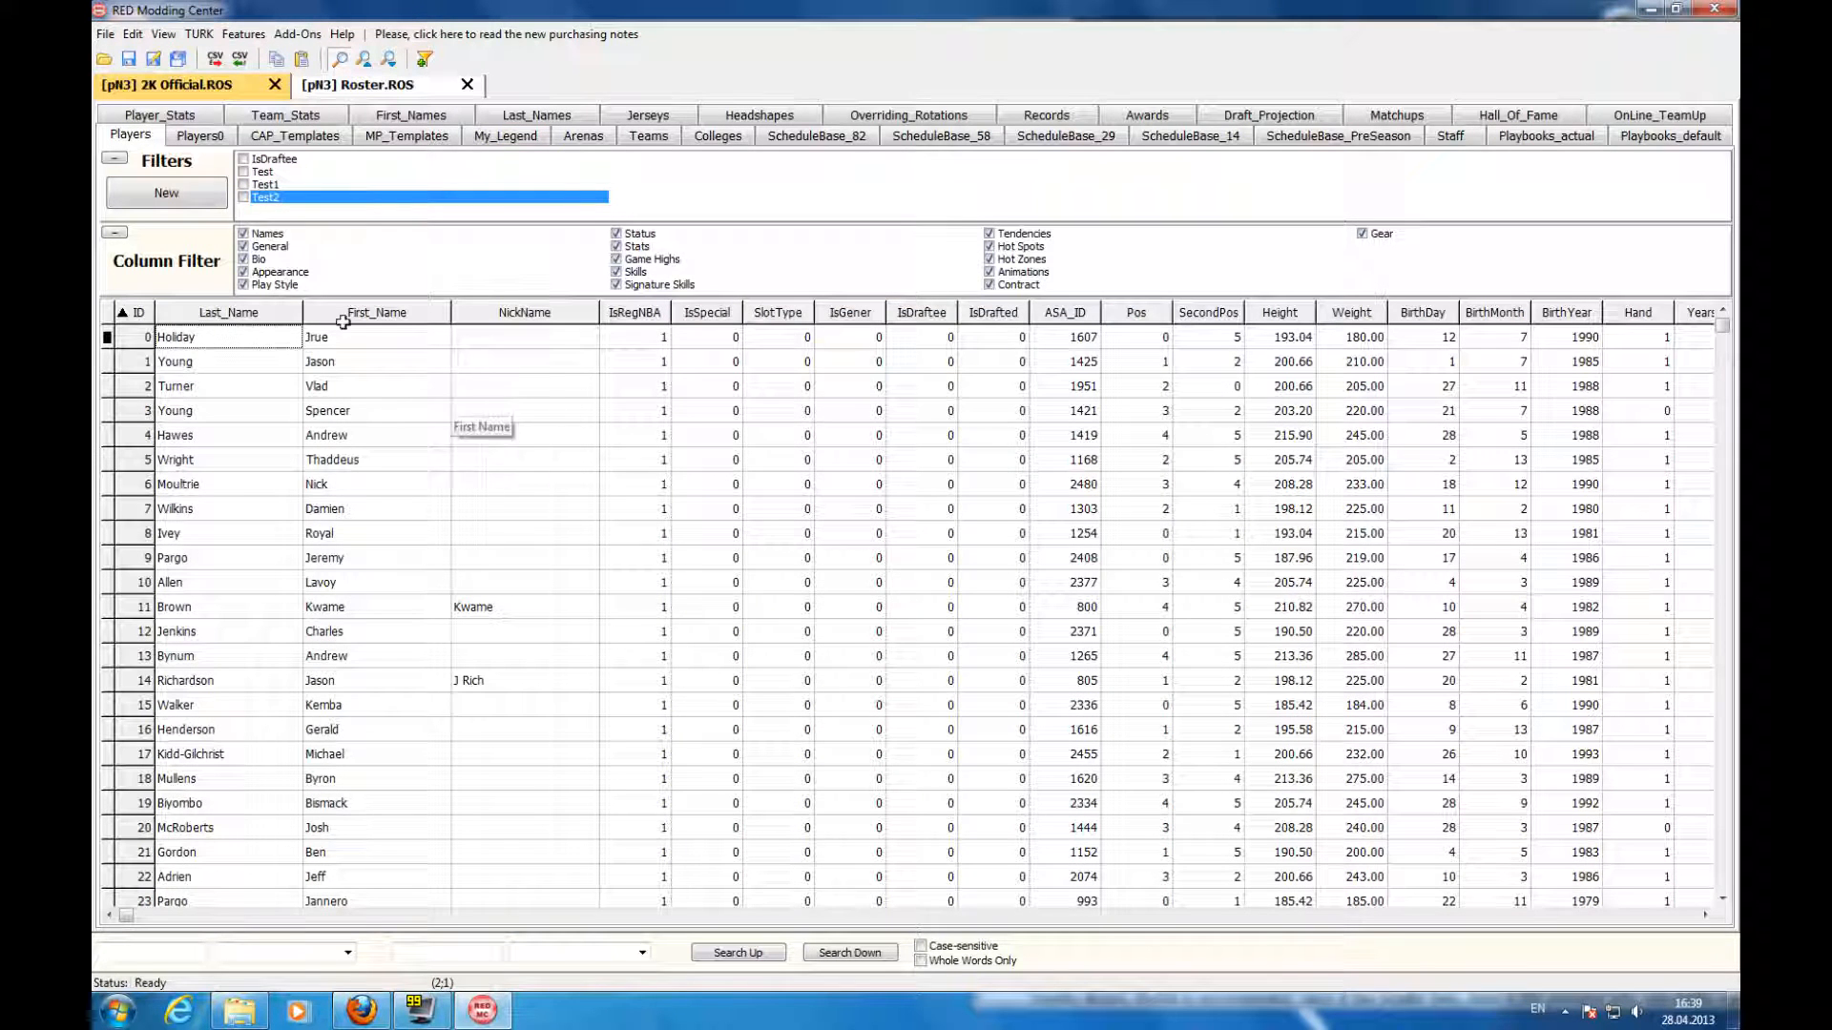
- Open the Global Editor and clear the Height column from its first row
{"action": "left_click", "coordinate": [132, 35]}
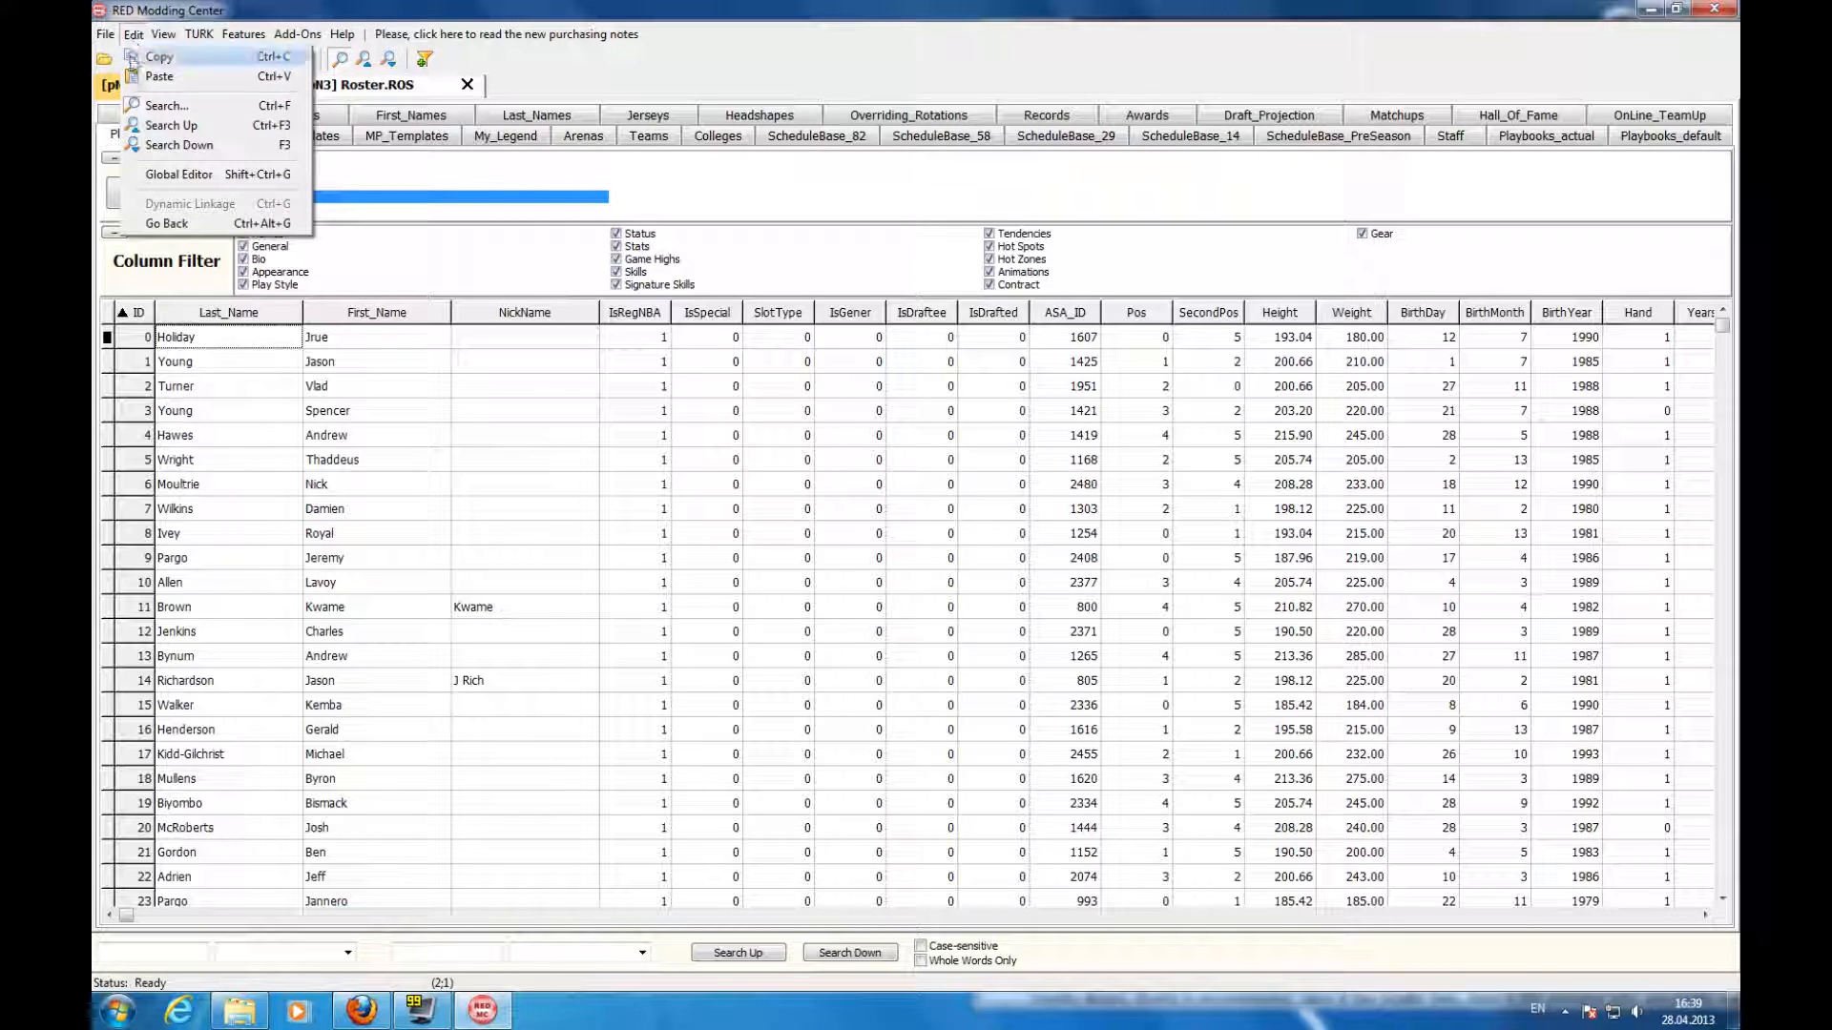
{"action": "left_click", "coordinate": [179, 175]}
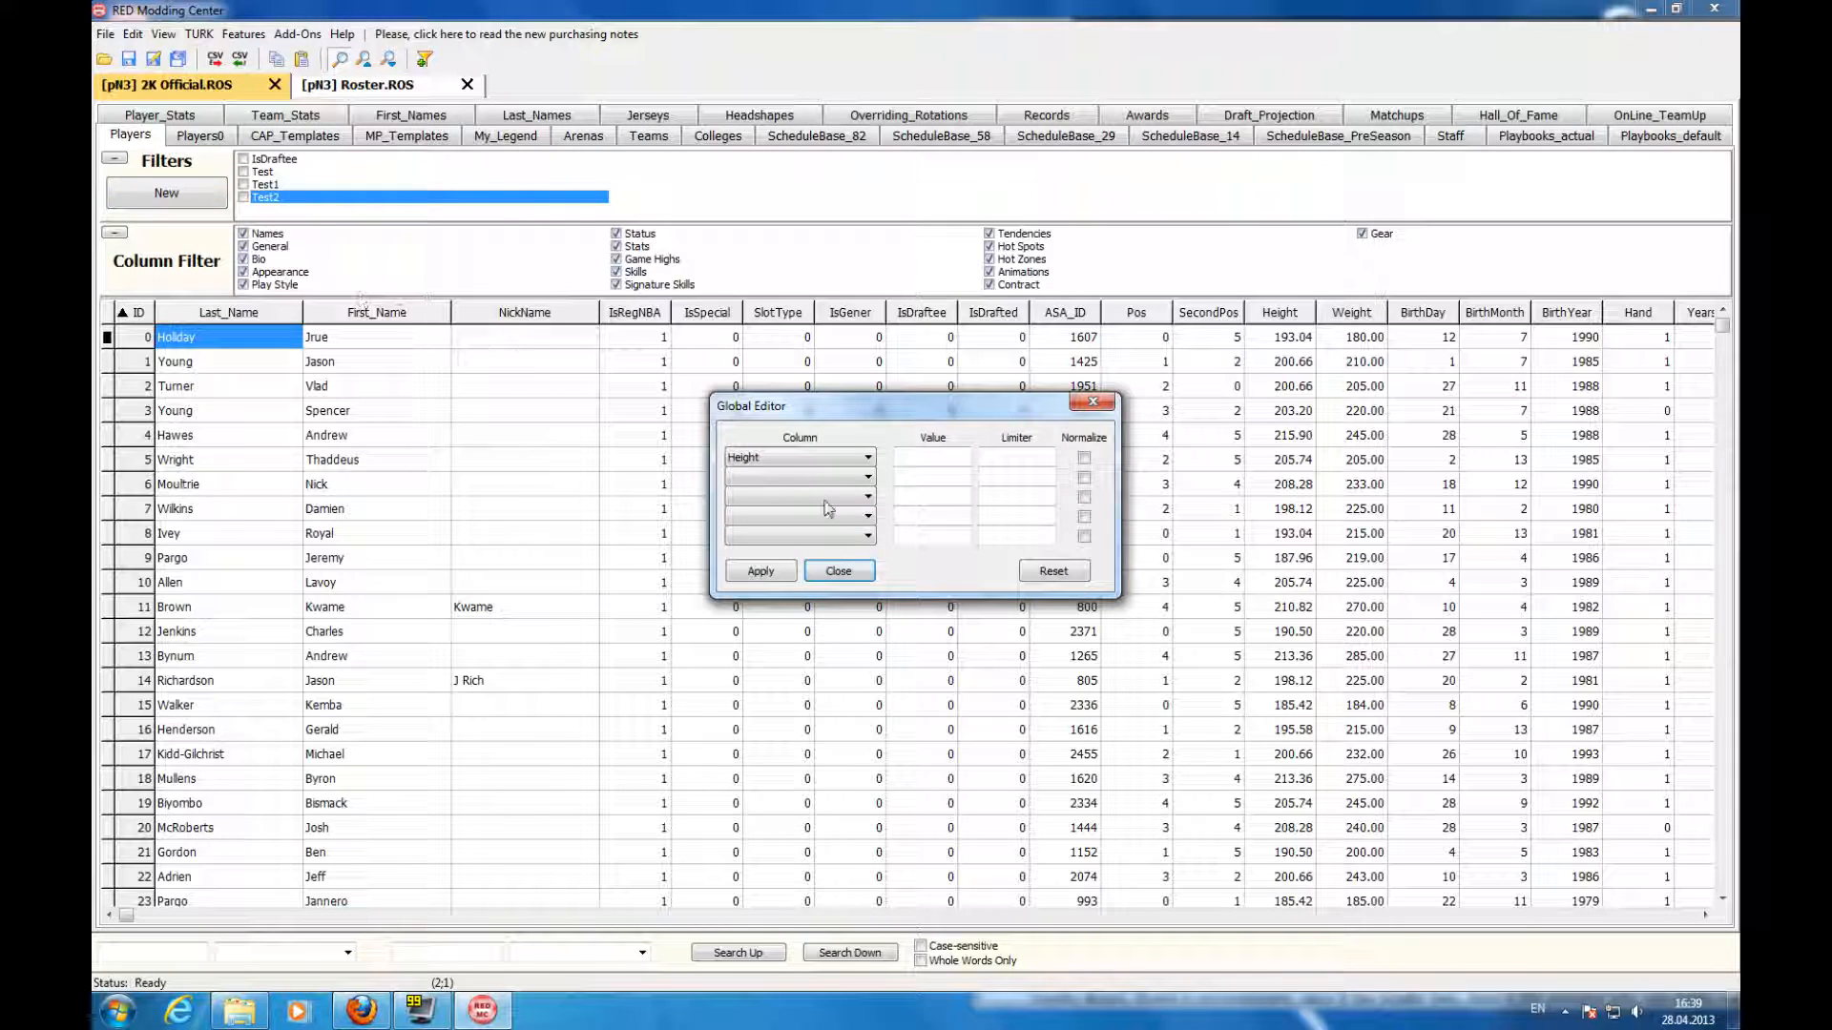
{"action": "left_click", "coordinate": [828, 461]}
{"action": "scroll", "coordinate": [834, 483], "scroll_direction": "up", "scroll_amount": 4}
{"action": "left_click", "coordinate": [836, 485]}
{"action": "scroll", "coordinate": [834, 463], "scroll_direction": "down", "scroll_amount": 2}
{"action": "scroll", "coordinate": [839, 459], "scroll_direction": "up", "scroll_amount": 3}
- Set the Hand column to 0 for all listed players with the Global Editor
{"action": "left_click", "coordinate": [839, 459]}
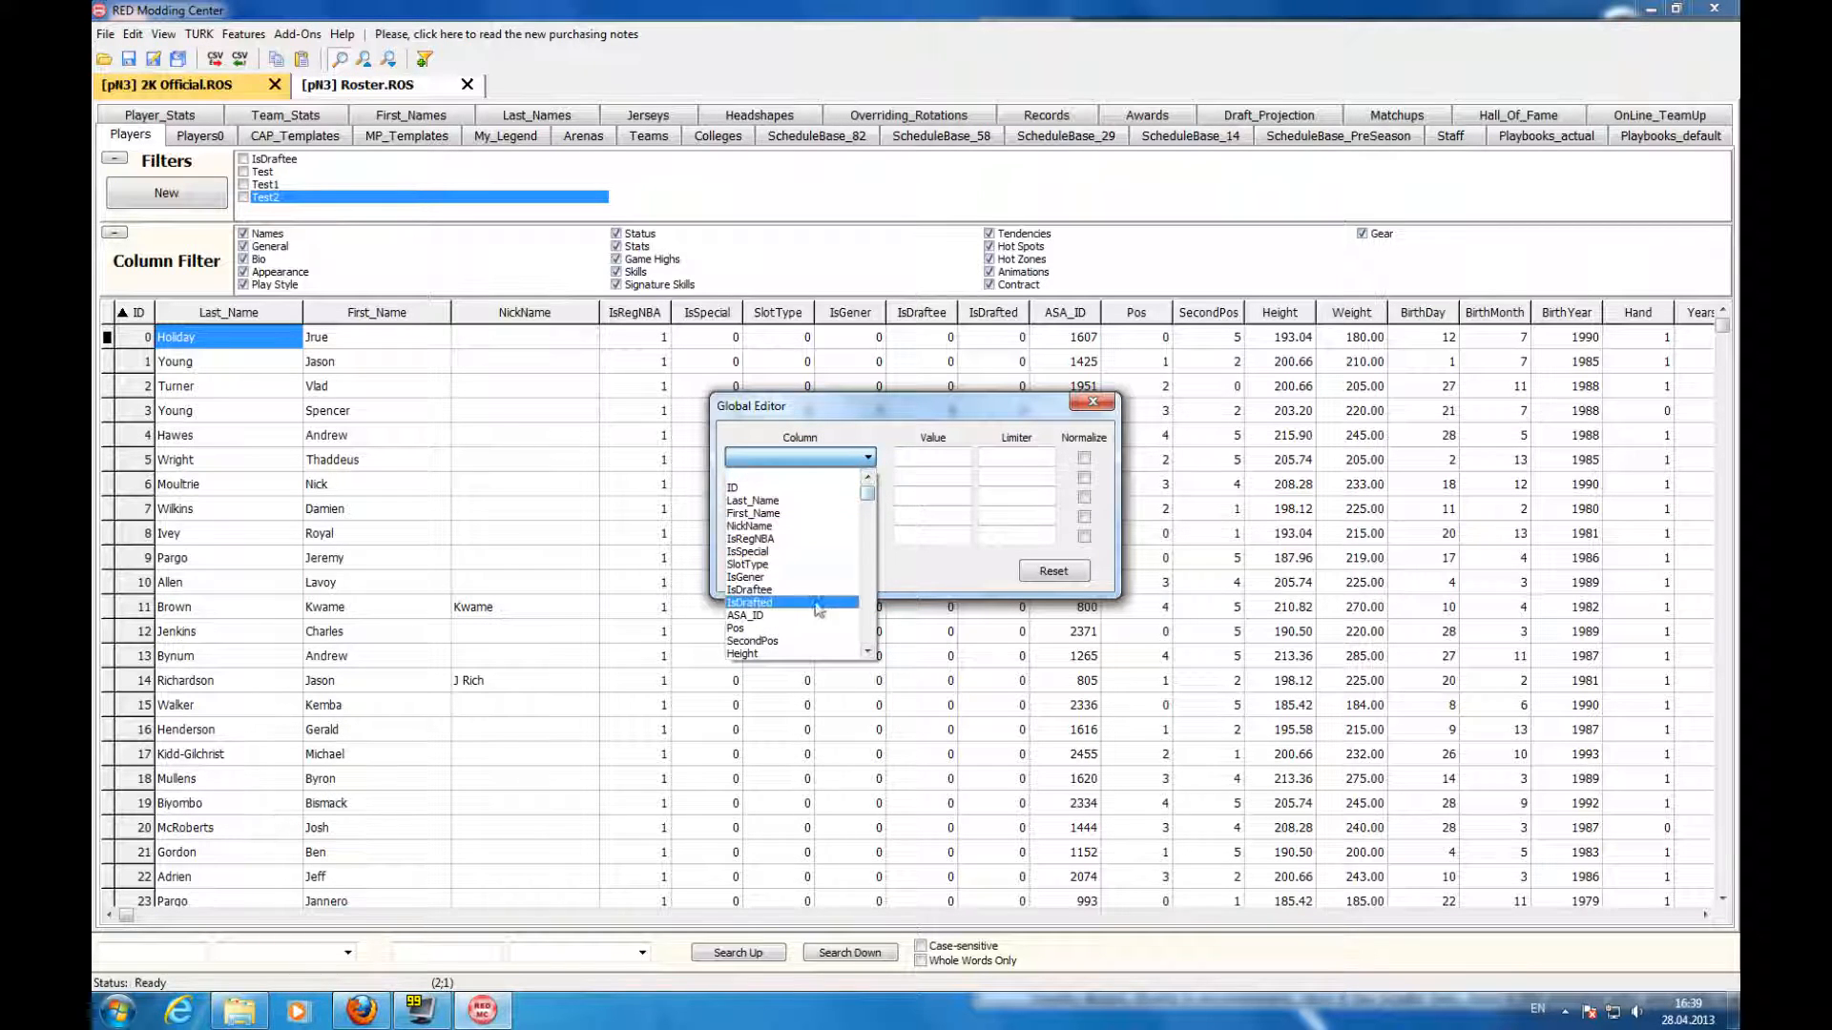
{"action": "scroll", "coordinate": [803, 612], "scroll_direction": "down", "scroll_amount": 3}
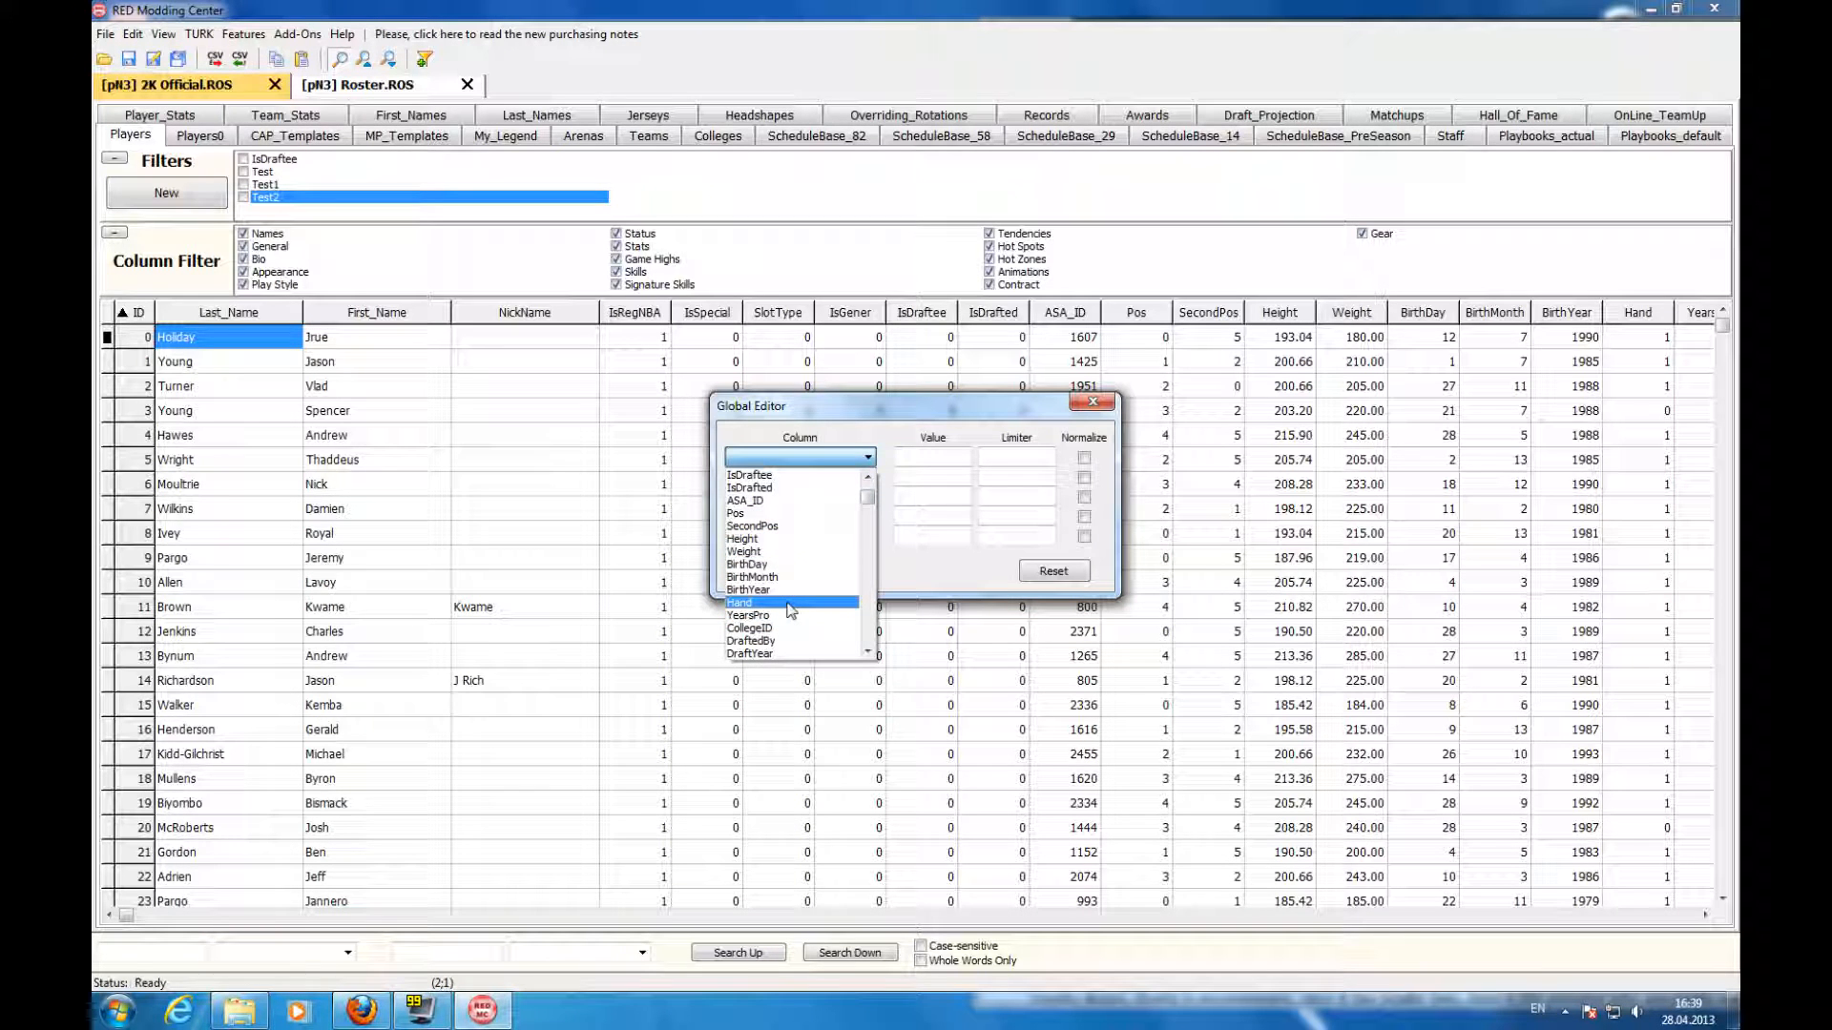
{"action": "left_click", "coordinate": [790, 603]}
{"action": "left_click", "coordinate": [968, 456]}
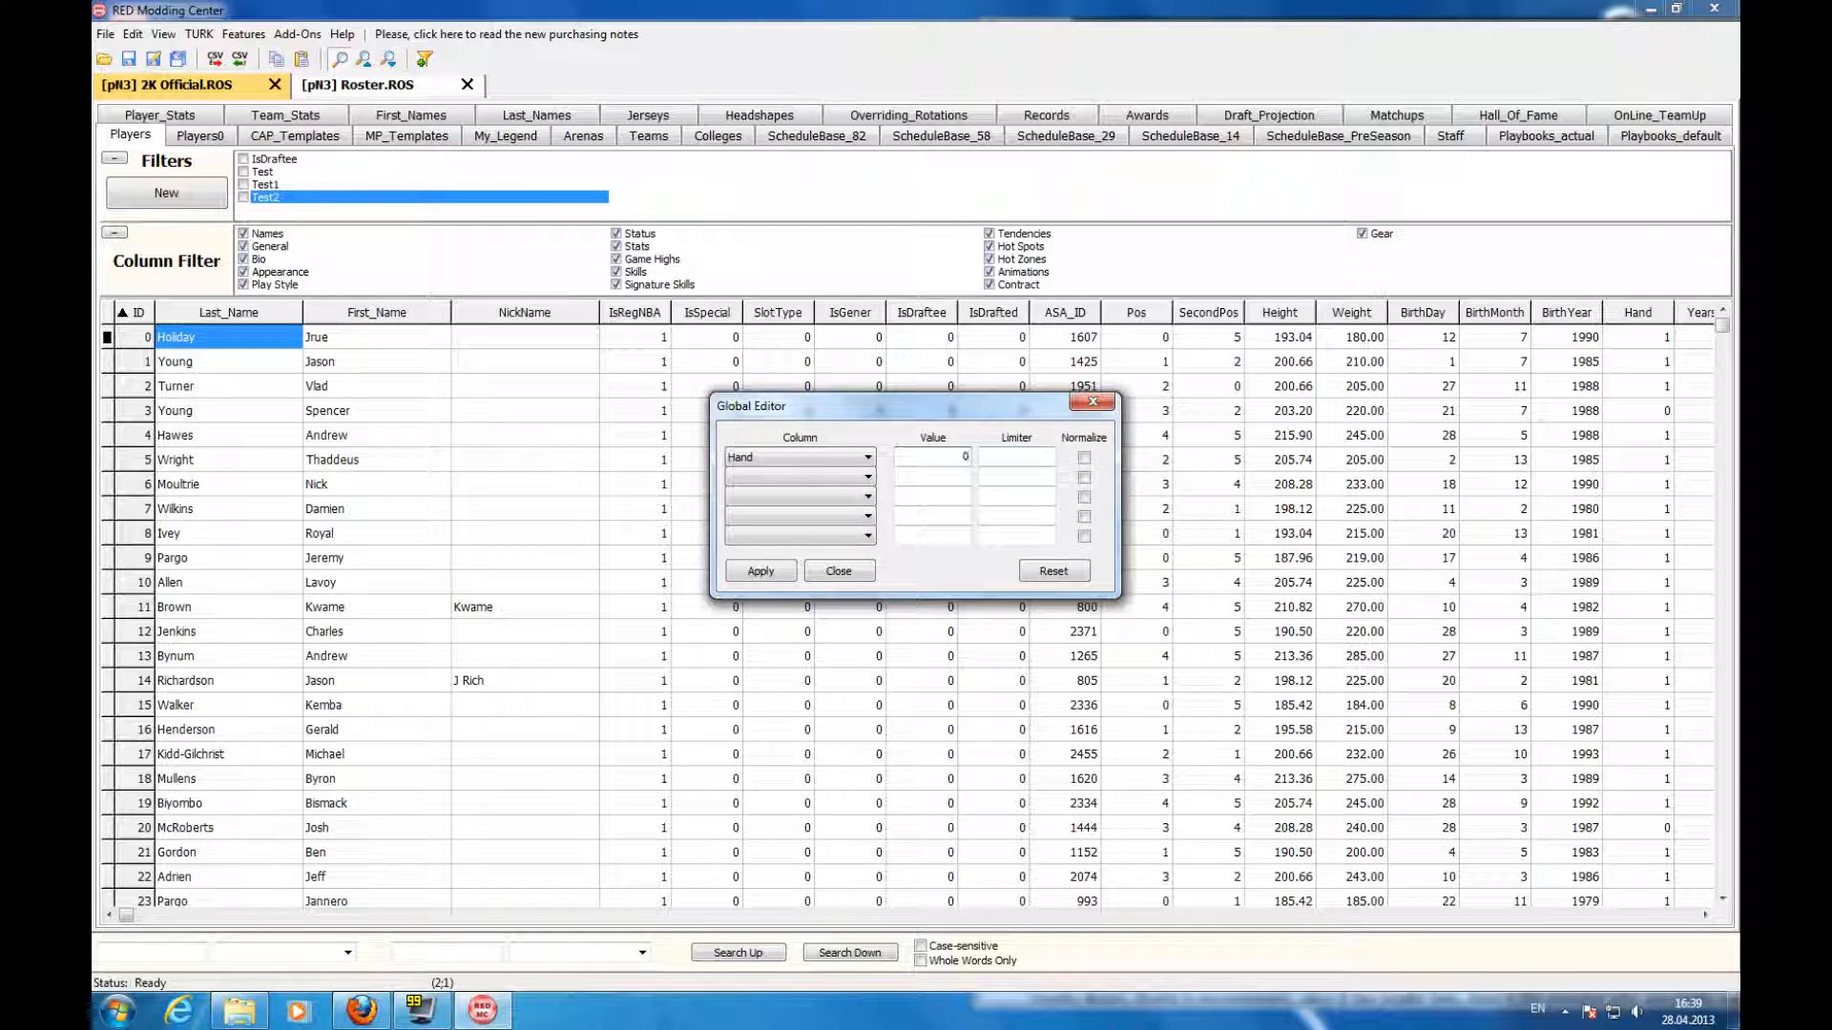
{"action": "left_click", "coordinate": [760, 572]}
- Switch the Global Editor's first row to the Last_Name column and enter O'Neal as its value
{"action": "left_click", "coordinate": [830, 457]}
{"action": "left_click", "coordinate": [830, 474]}
{"action": "left_click", "coordinate": [864, 458]}
{"action": "left_click_drag", "start_coordinate": [870, 500], "coordinate": [870, 485]}
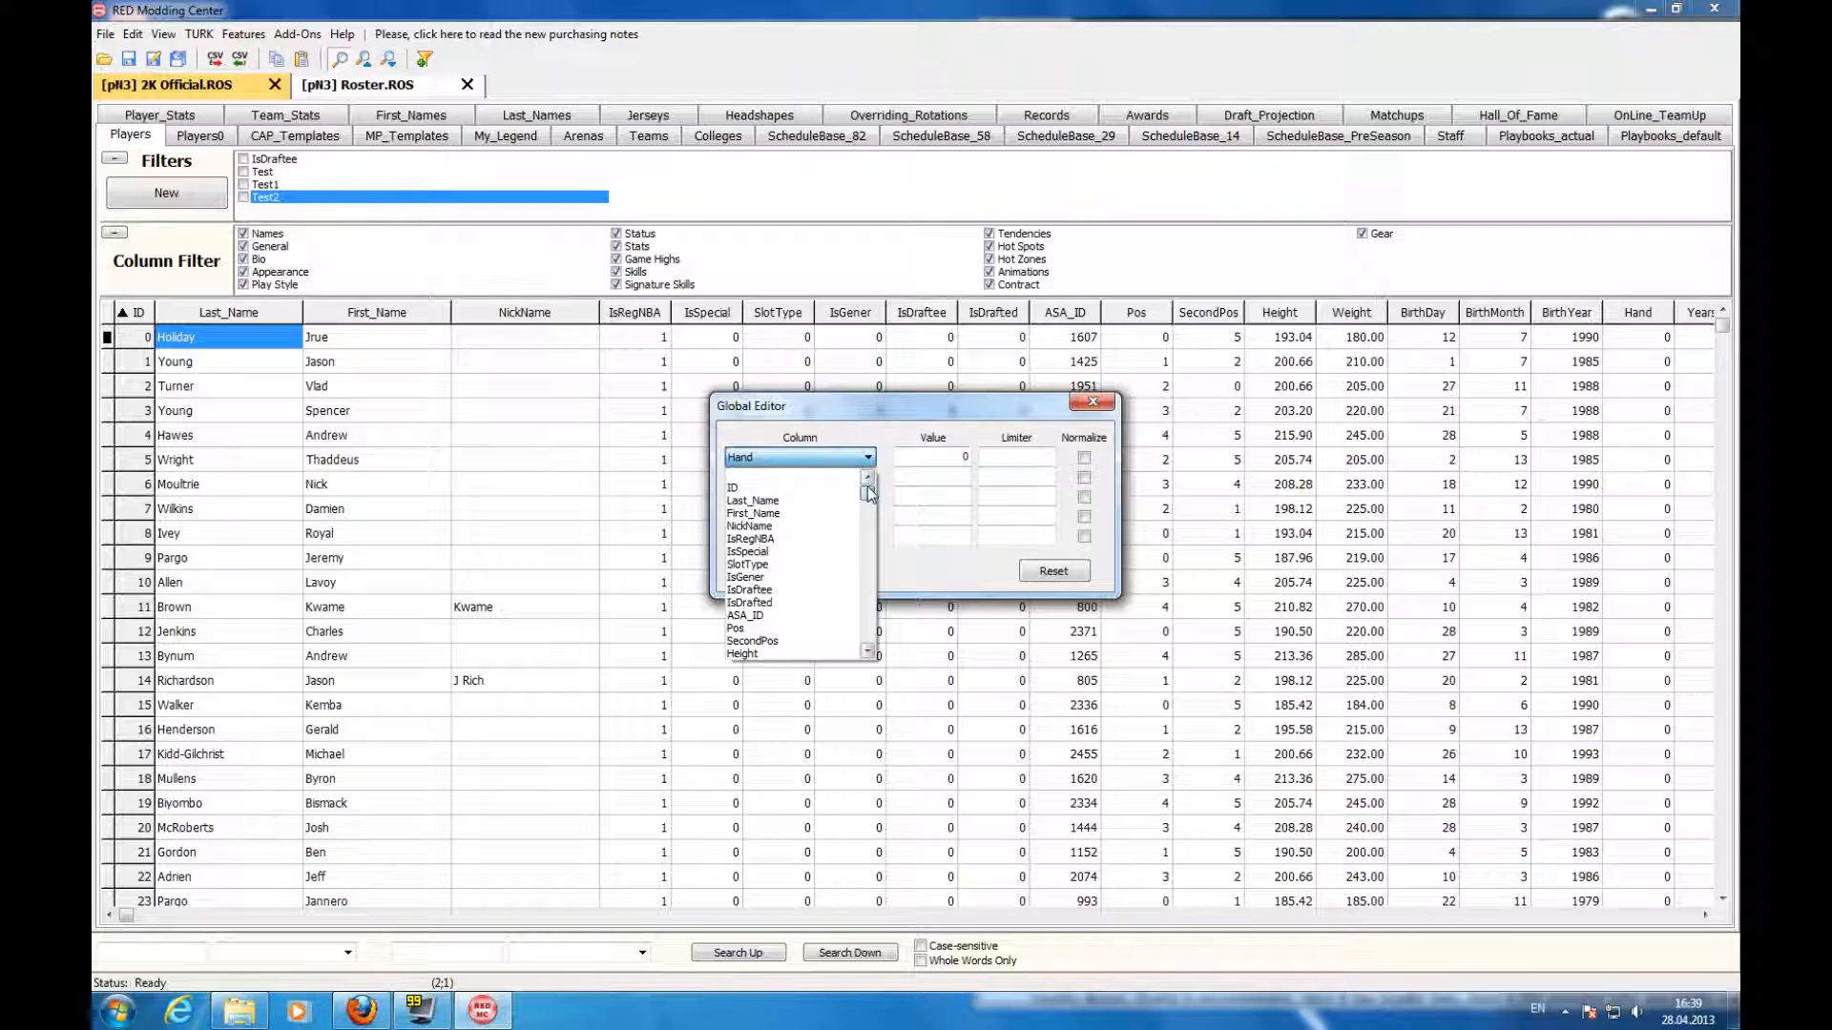
{"action": "left_click", "coordinate": [818, 502]}
{"action": "key", "text": "Tab"}
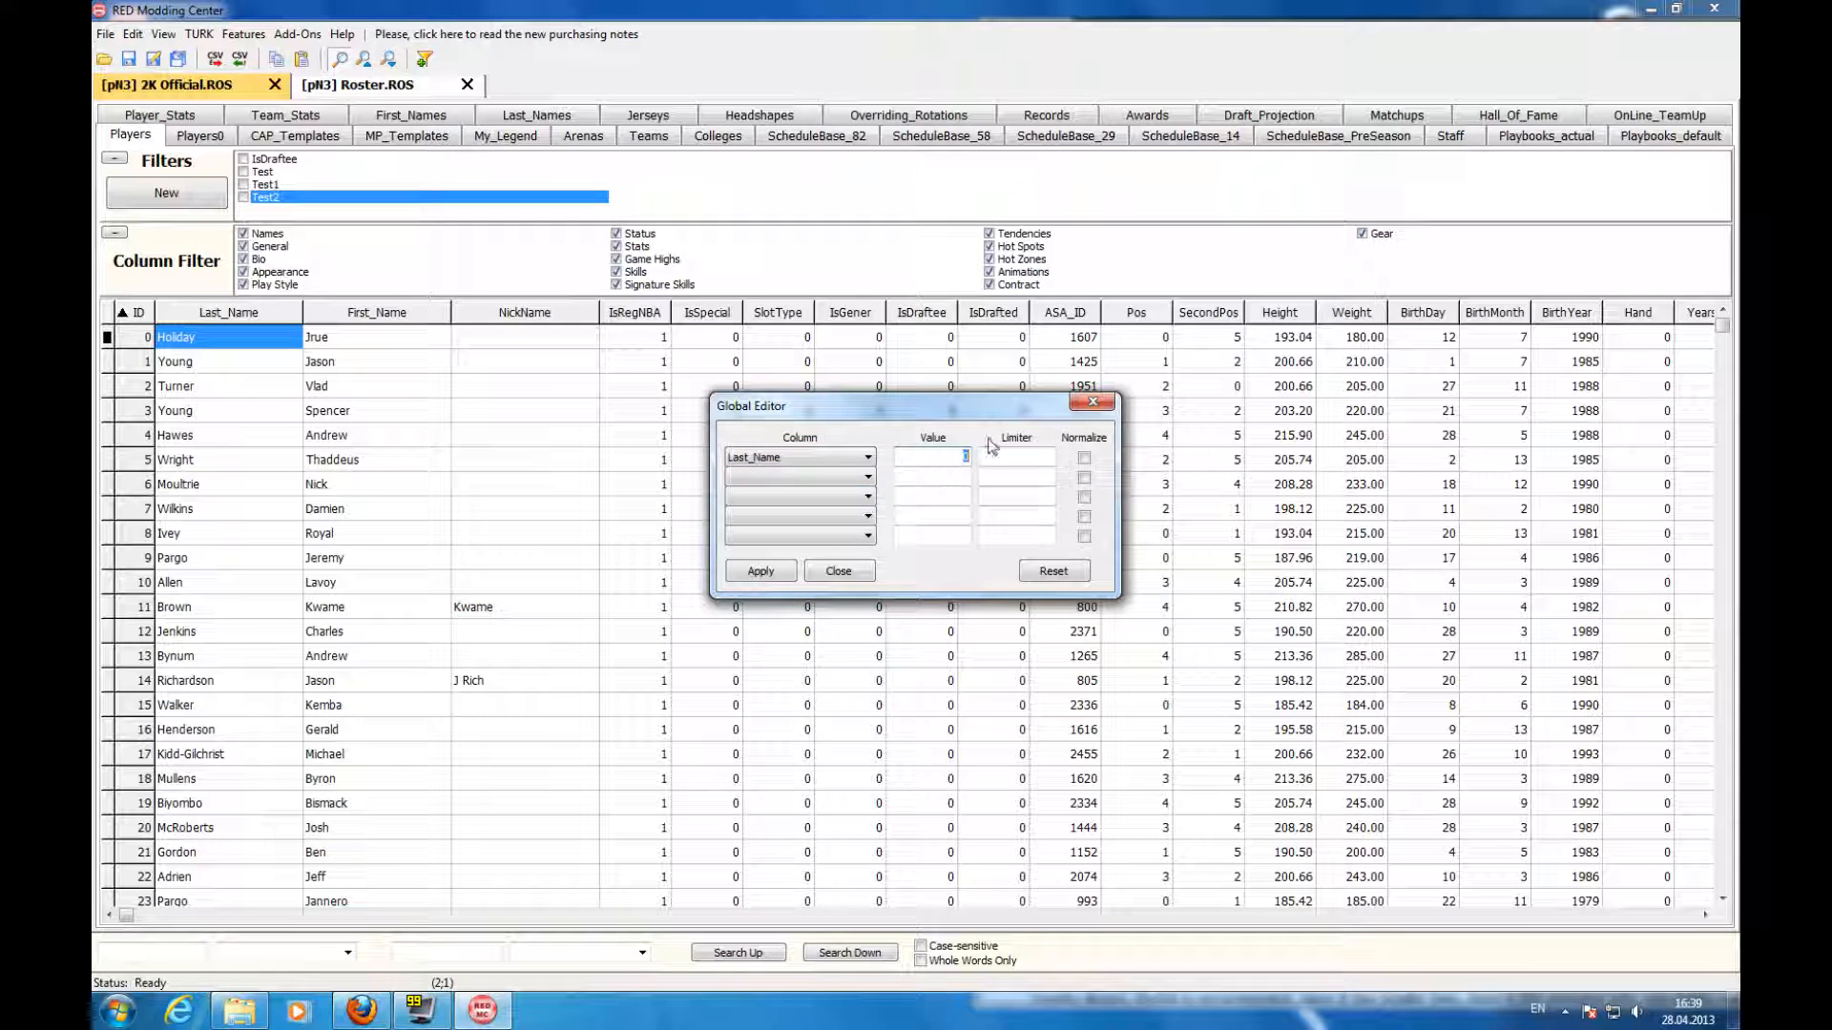
{"action": "type", "text": "O-'Neal"}
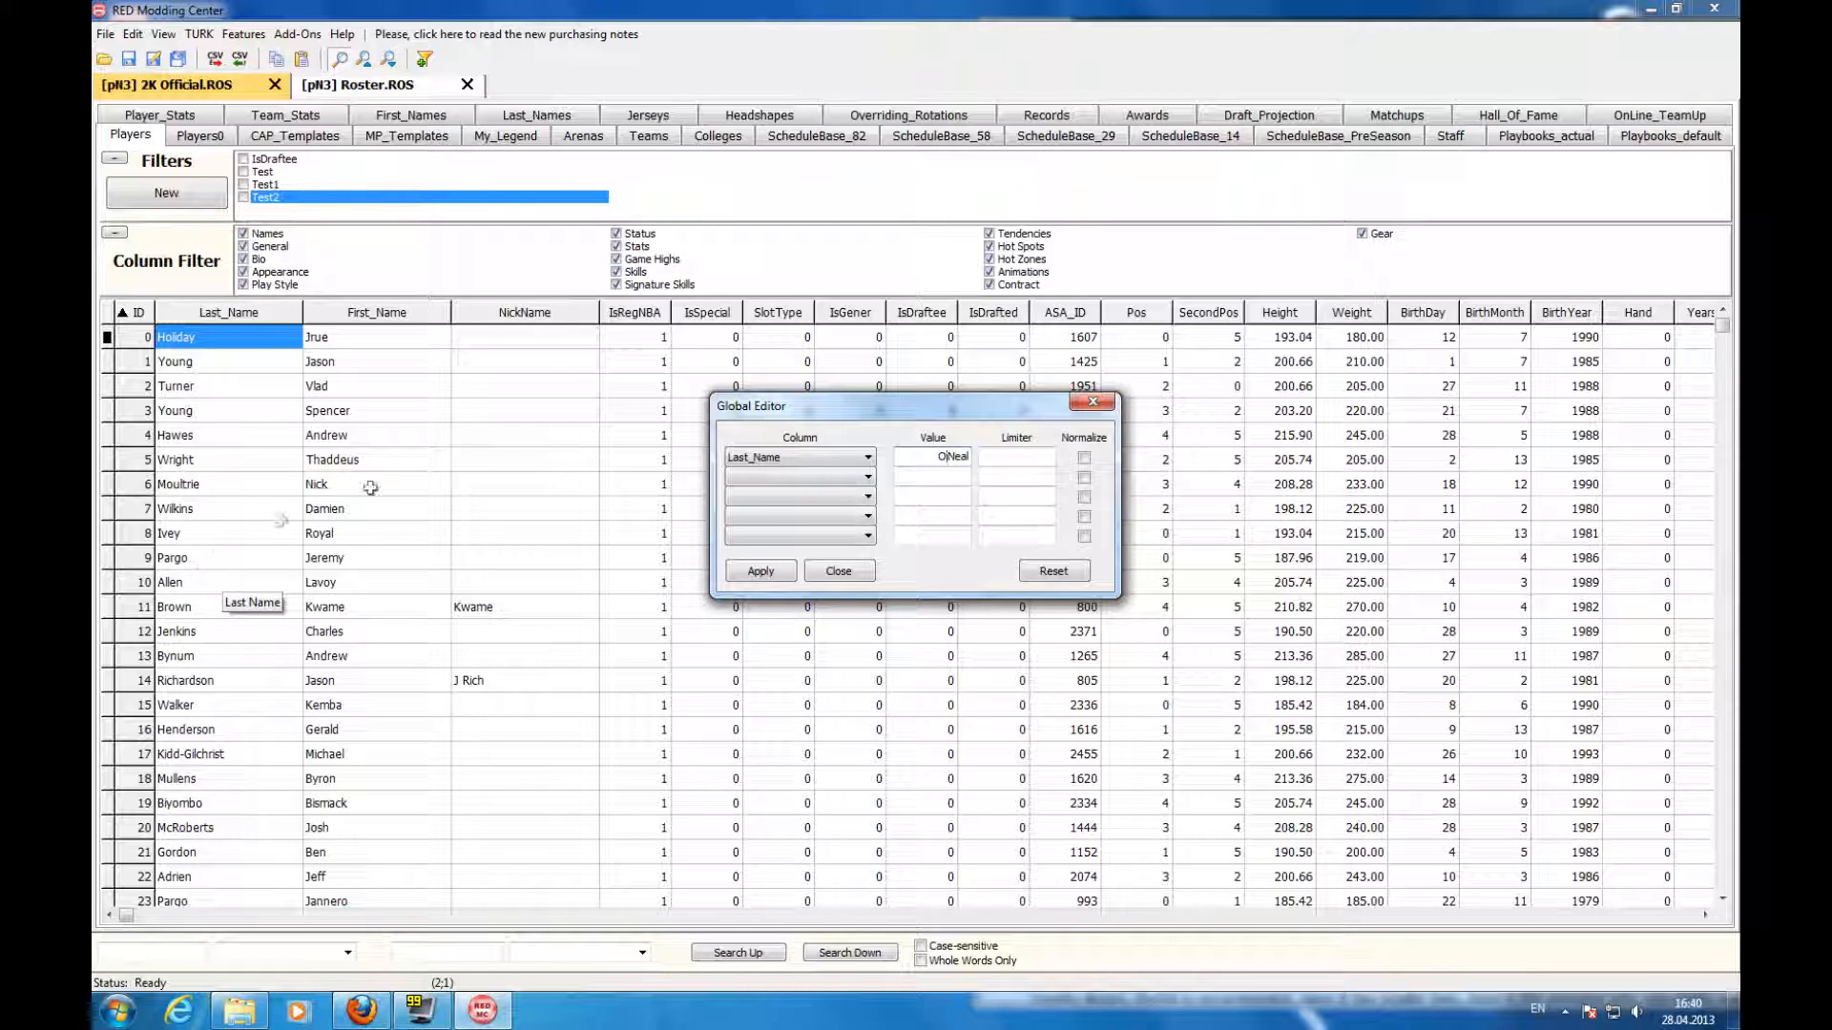
{"action": "double_click", "coordinate": [941, 456]}
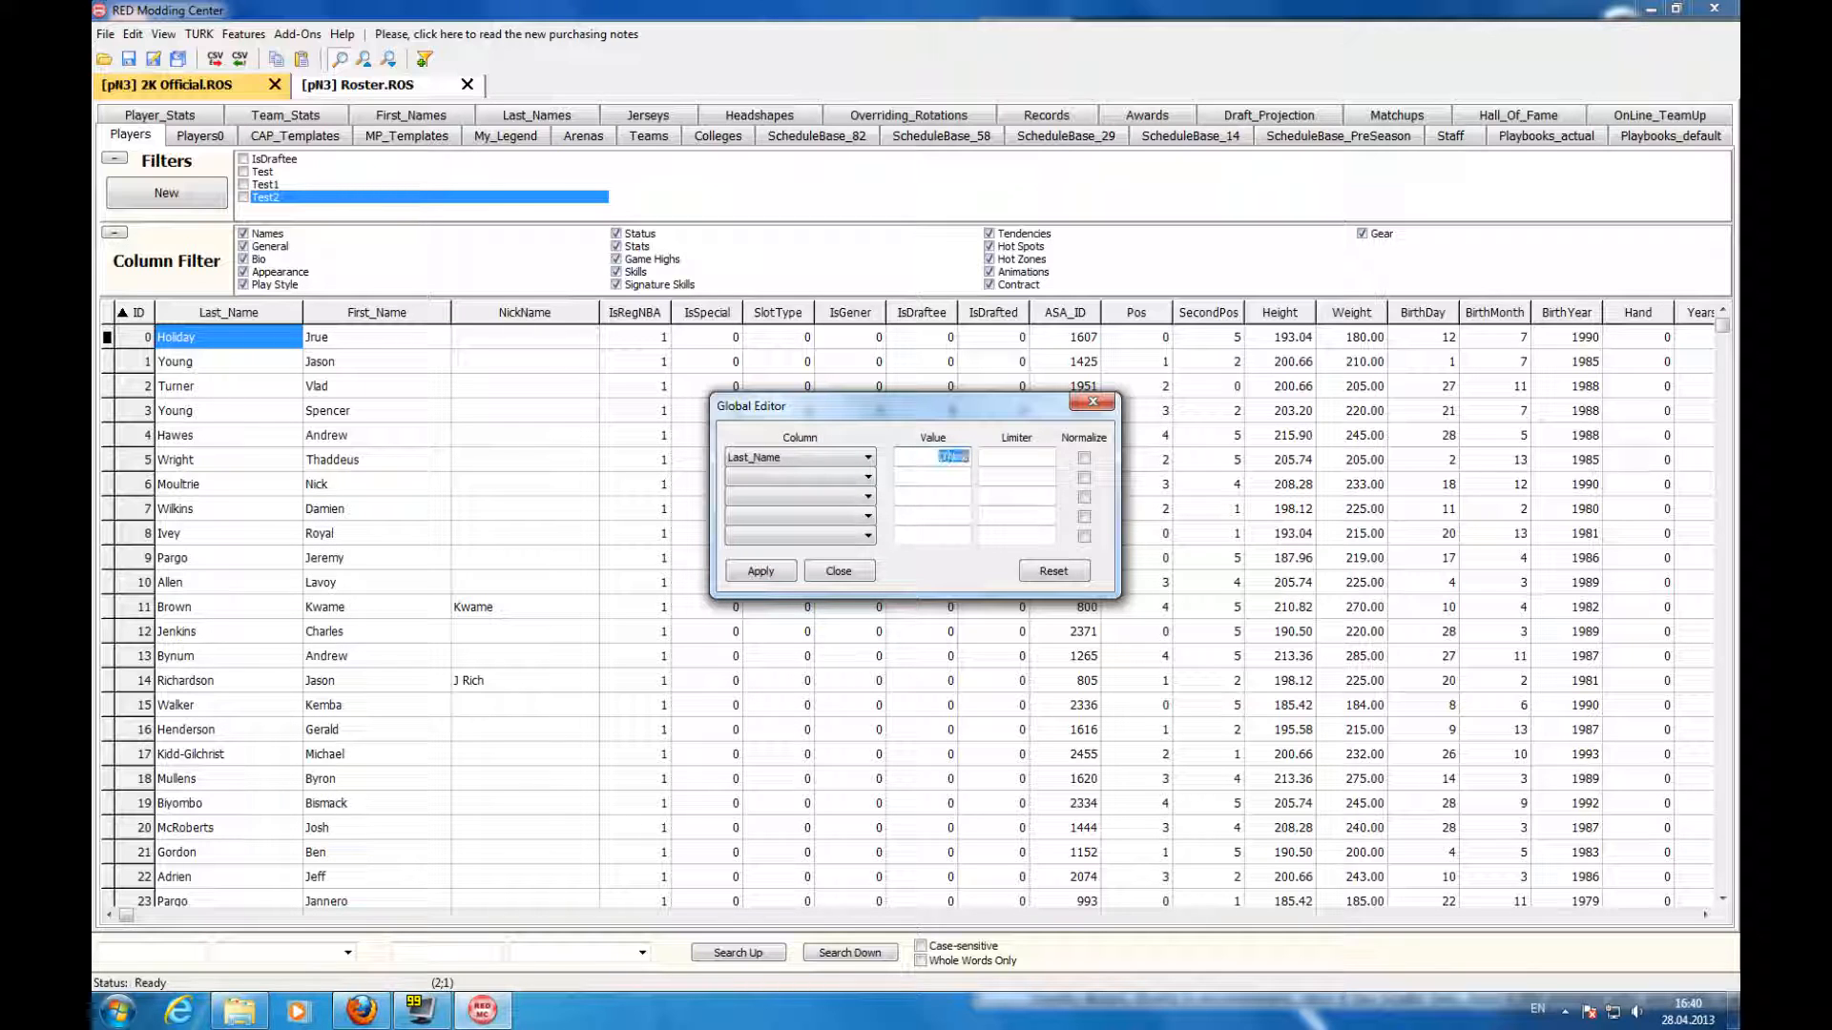
- Switch the Global Editor's first row to the Height column and enter a value of -40%
{"action": "left_click", "coordinate": [832, 460]}
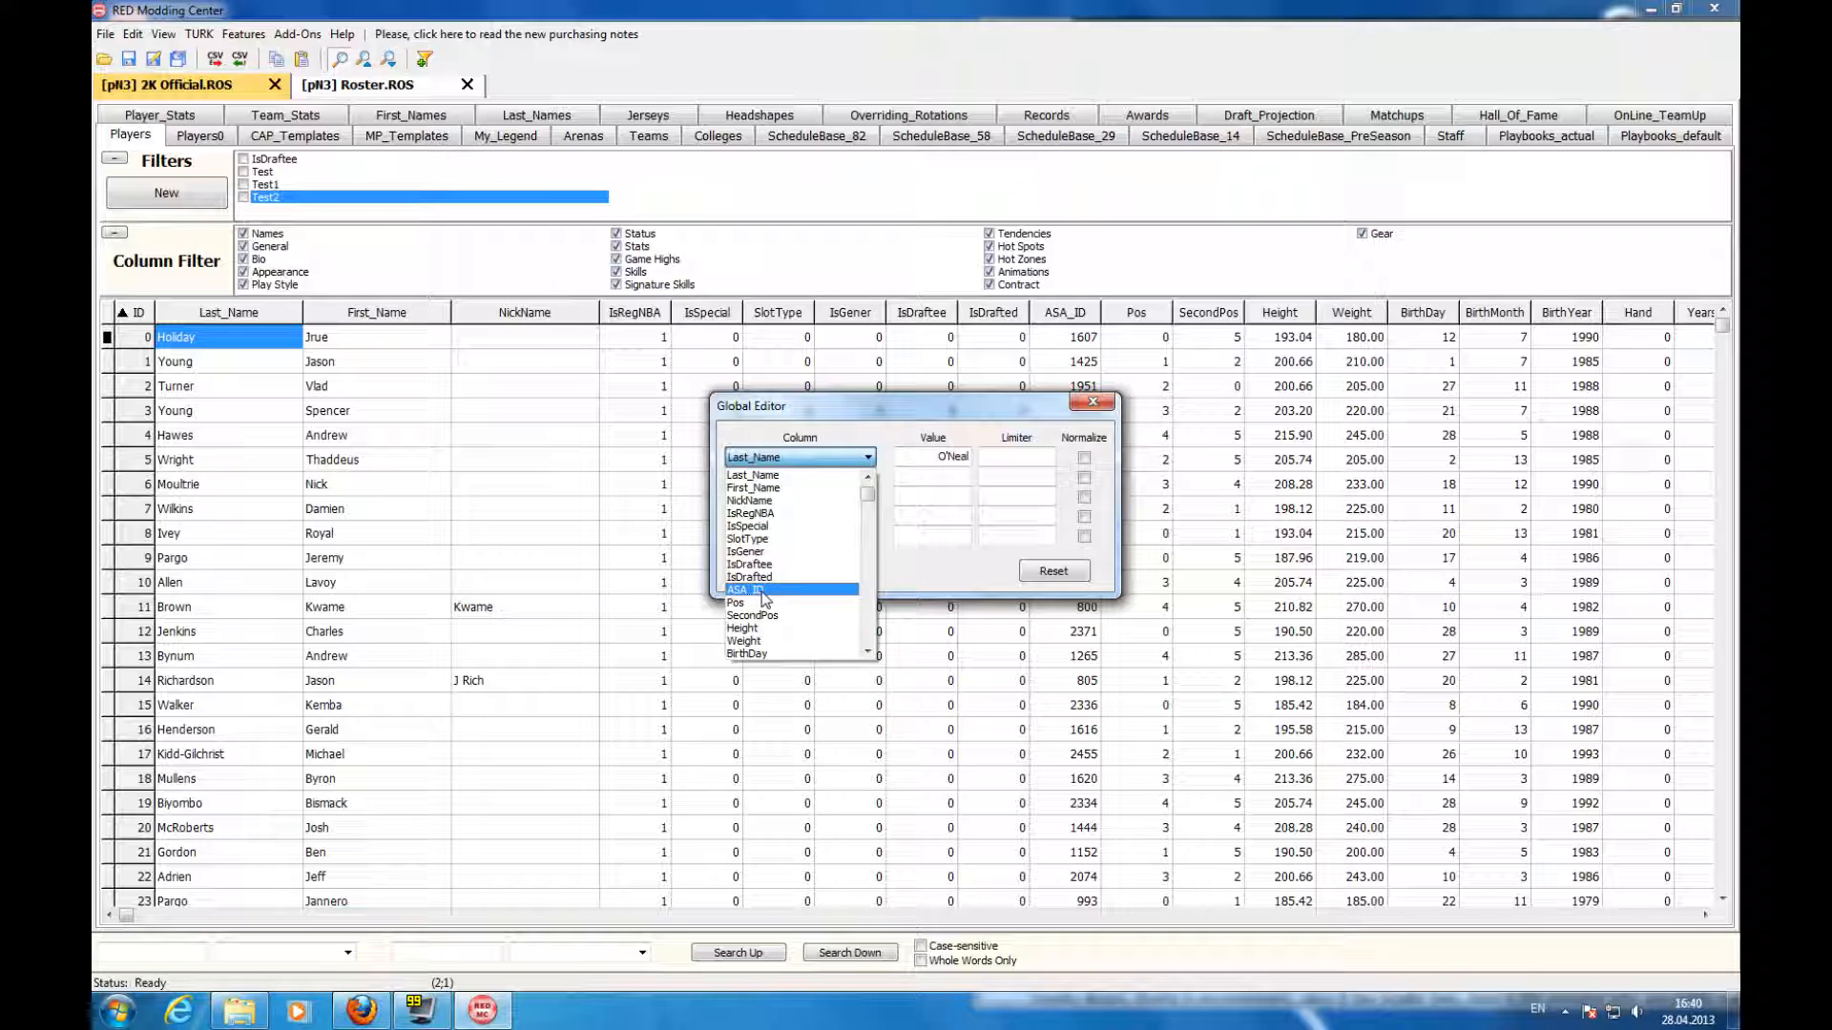
{"action": "scroll", "coordinate": [768, 610], "scroll_direction": "up", "scroll_amount": 1}
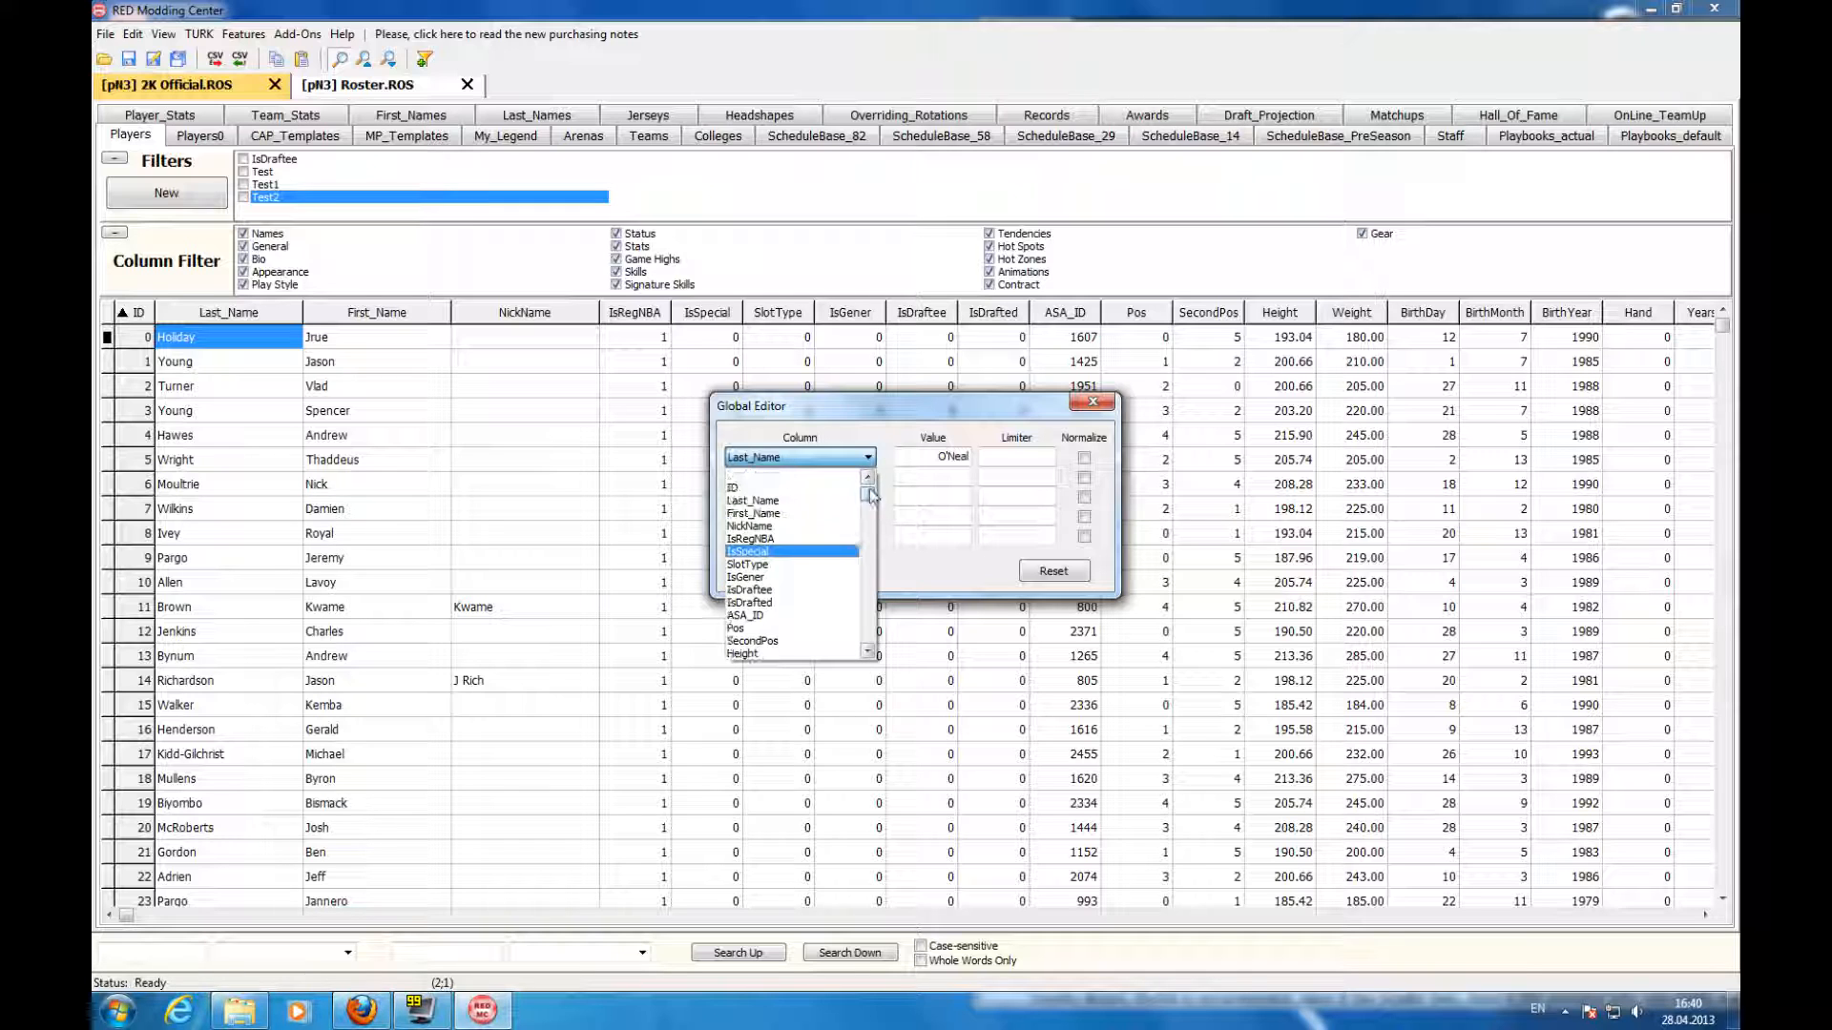
{"action": "left_click", "coordinate": [782, 654]}
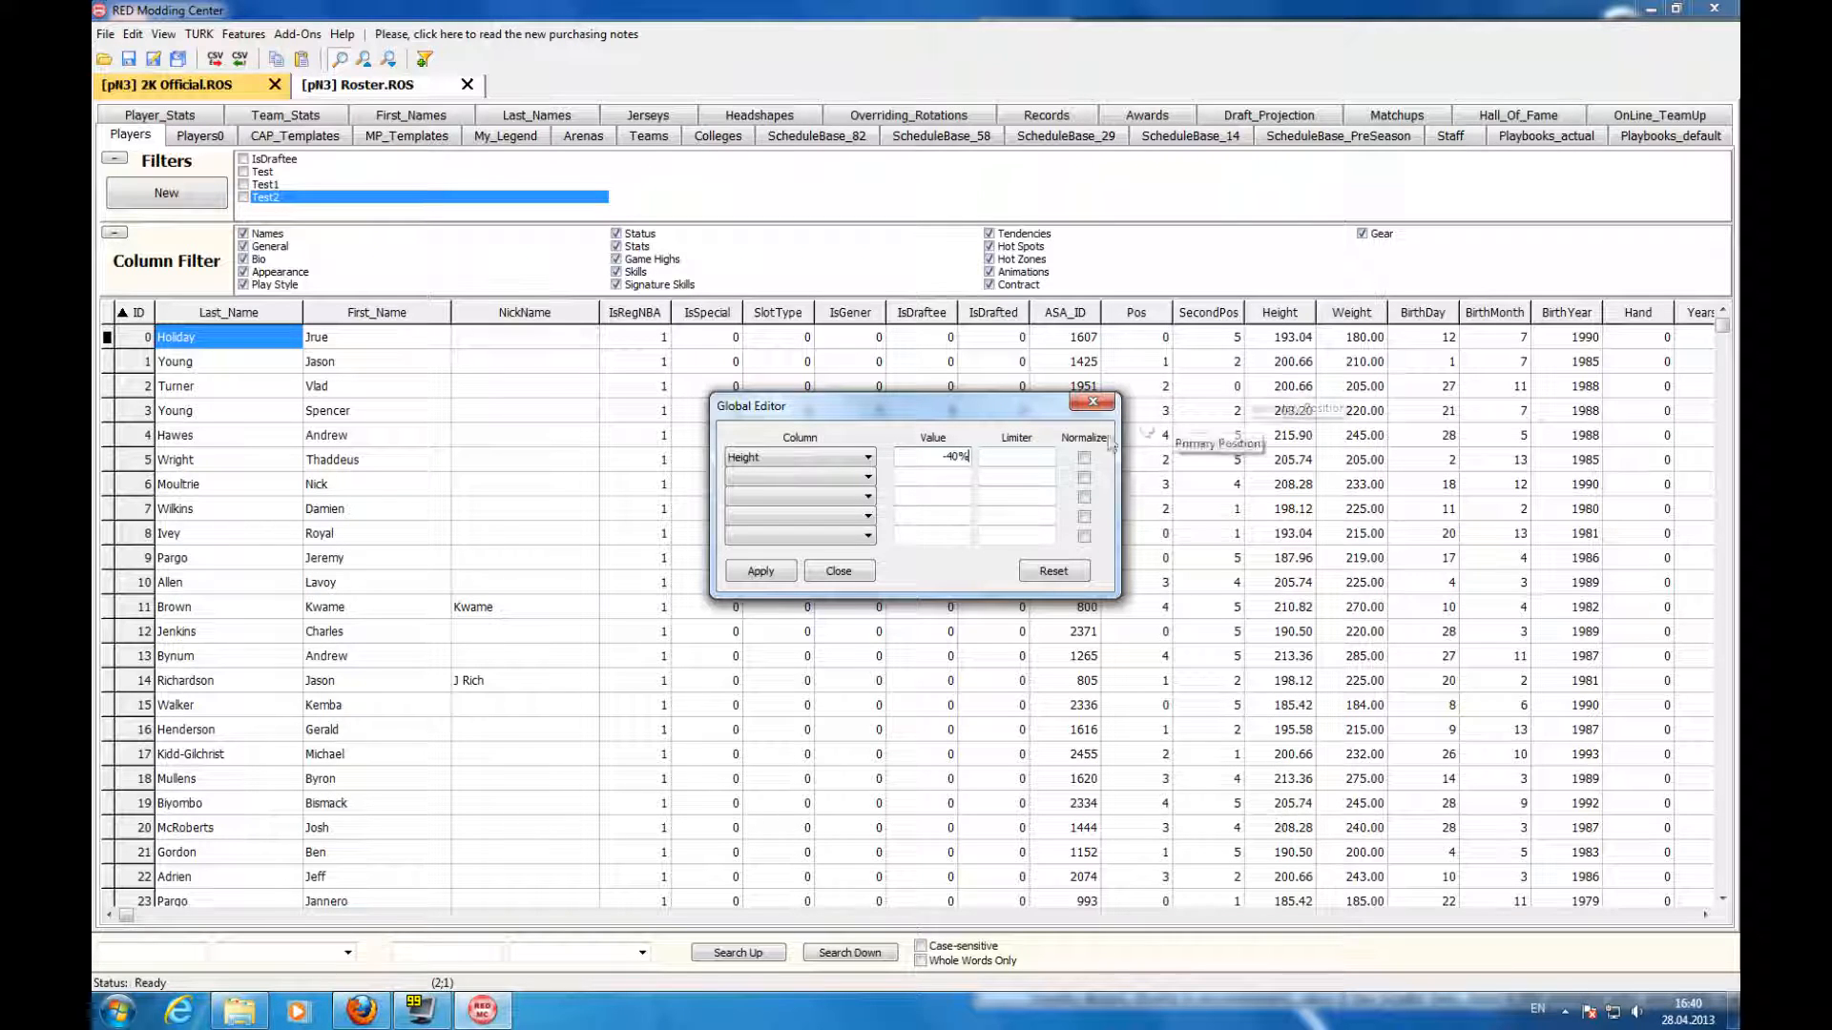
{"action": "left_click", "coordinate": [1019, 454]}
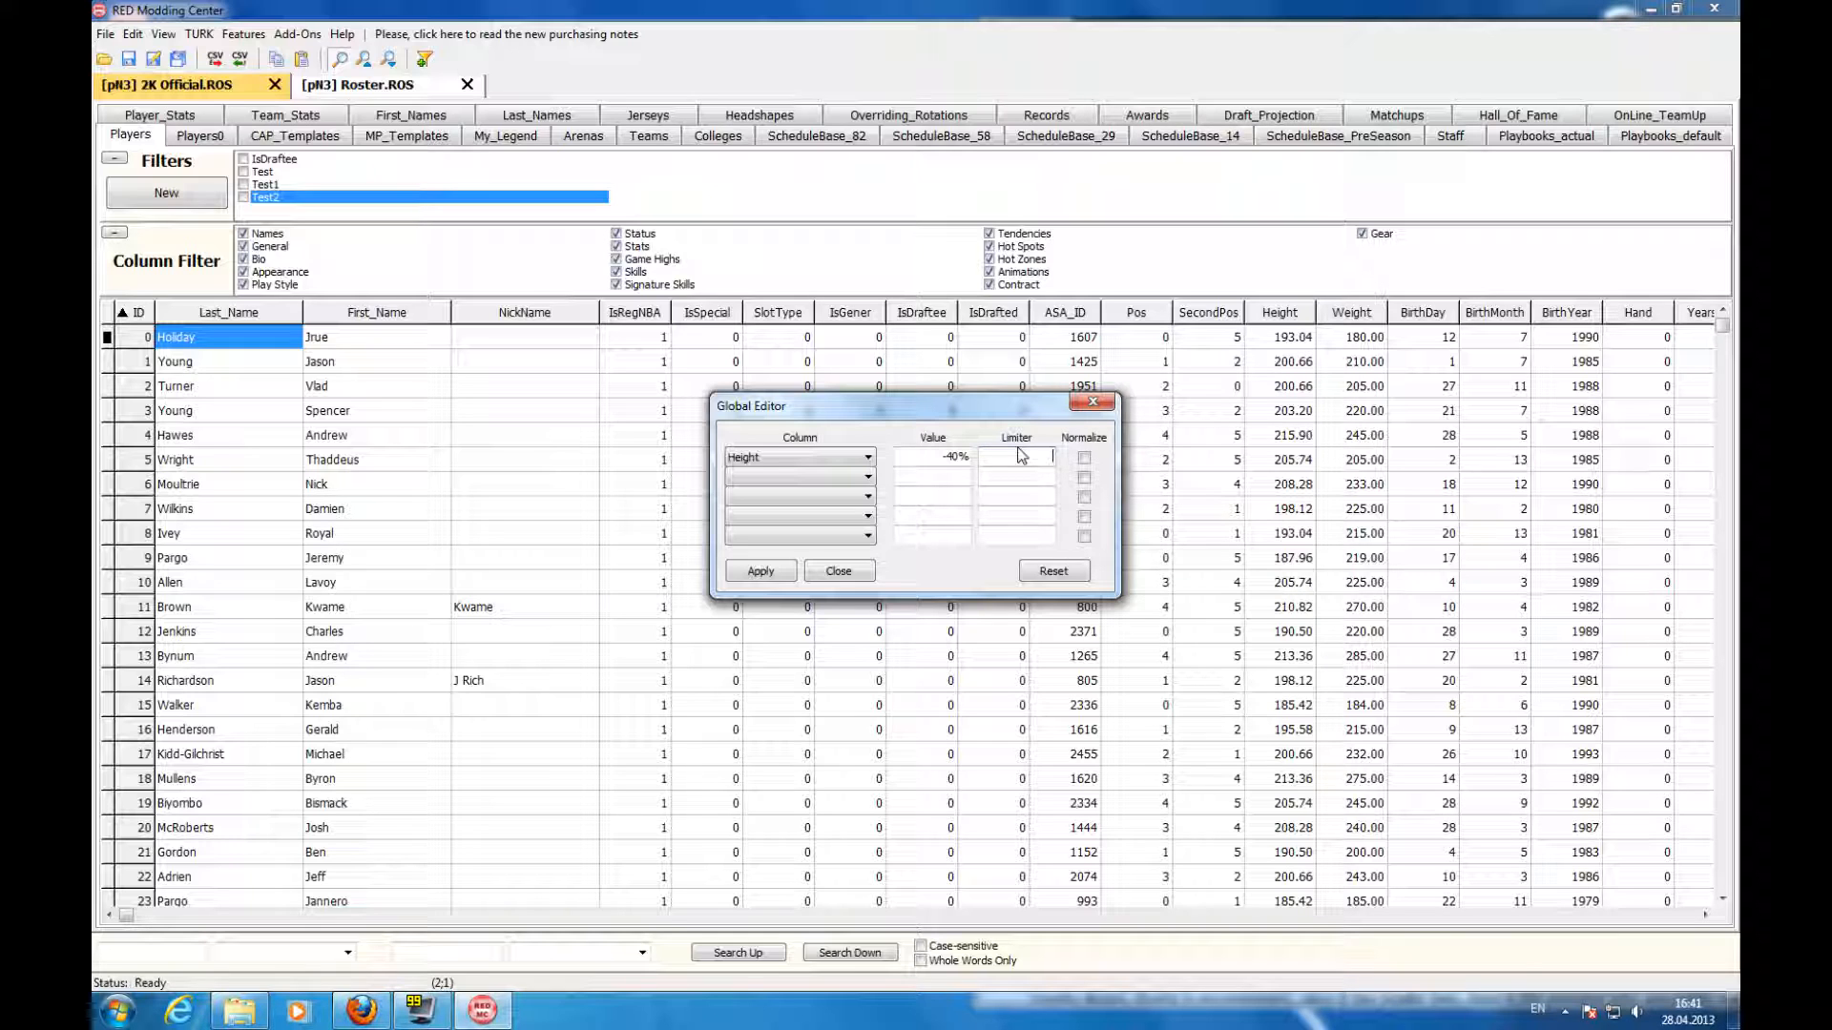
- Limit the Height change to 140, enable Normalize, apply it to the players and close the Global Editor
{"action": "left_click", "coordinate": [944, 457]}
{"action": "key", "text": "shift+End"}
{"action": "left_click", "coordinate": [1030, 457]}
{"action": "double_click", "coordinate": [1045, 457]}
{"action": "left_click", "coordinate": [1084, 458]}
{"action": "left_click", "coordinate": [1083, 458]}
{"action": "left_click", "coordinate": [1084, 458]}
{"action": "left_click", "coordinate": [759, 572]}
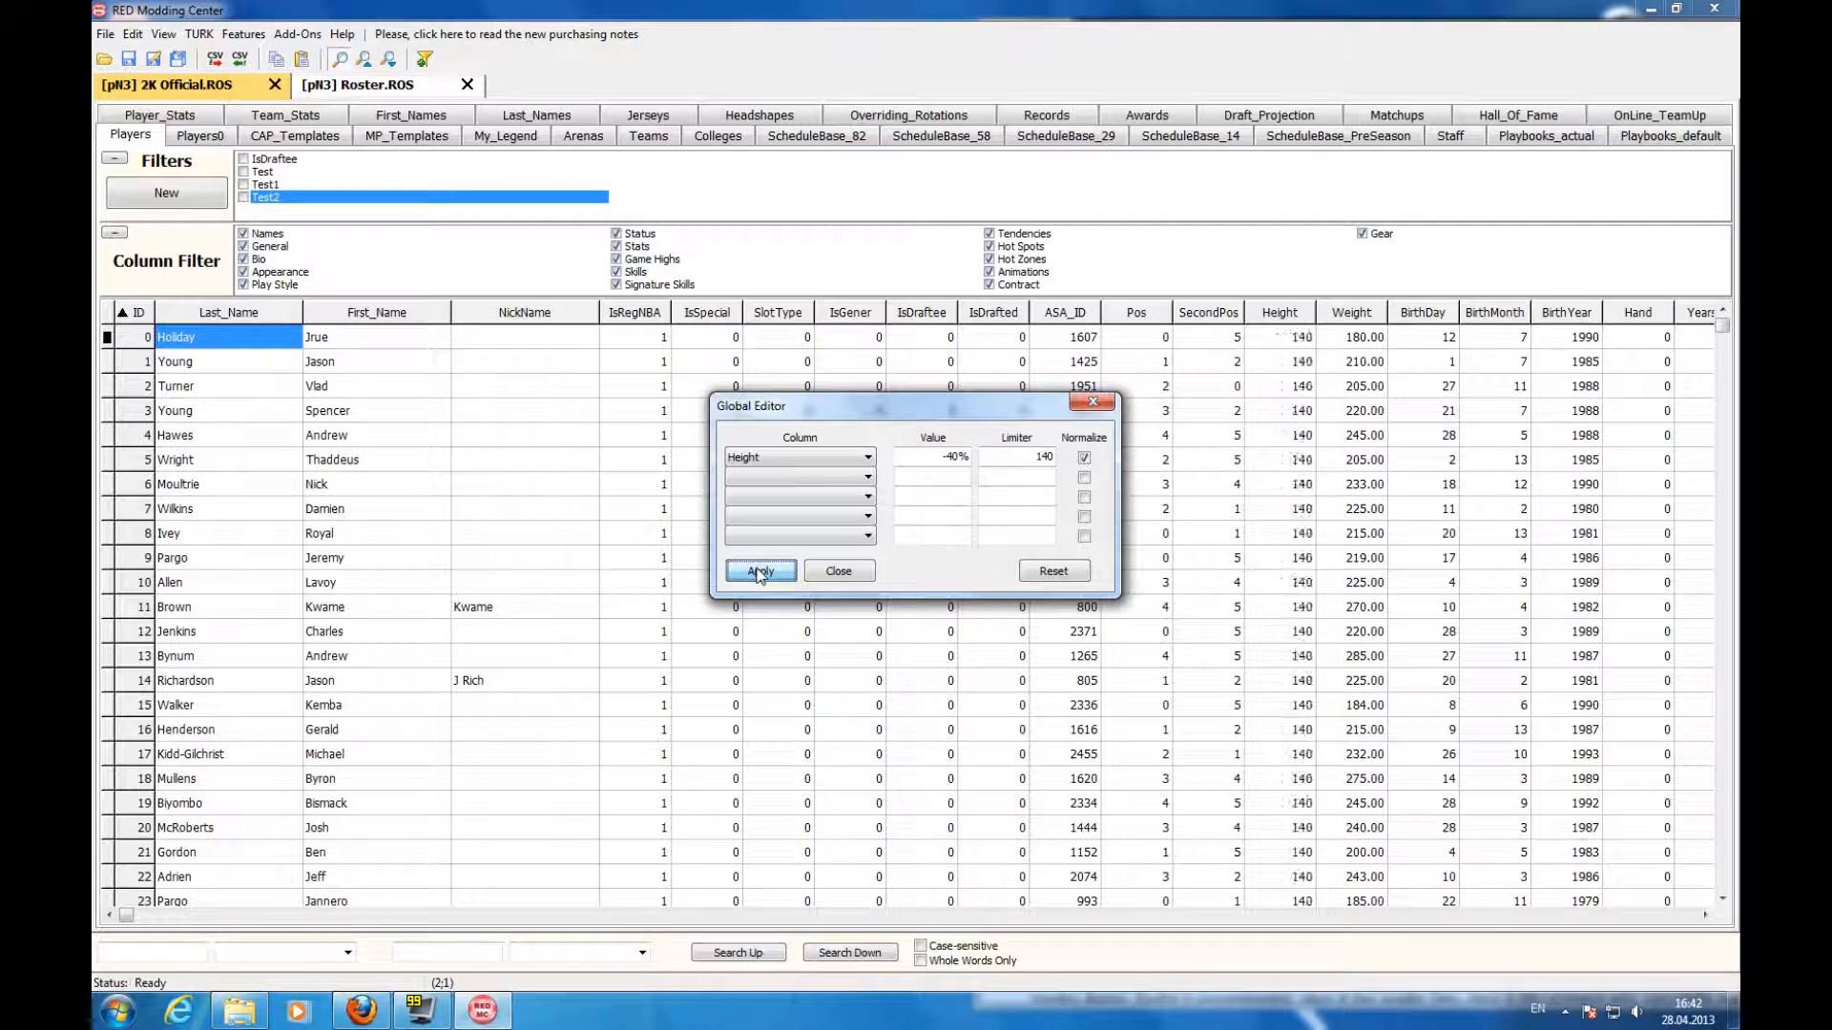
{"action": "left_click_drag", "start_coordinate": [1722, 329], "coordinate": [1689, 305]}
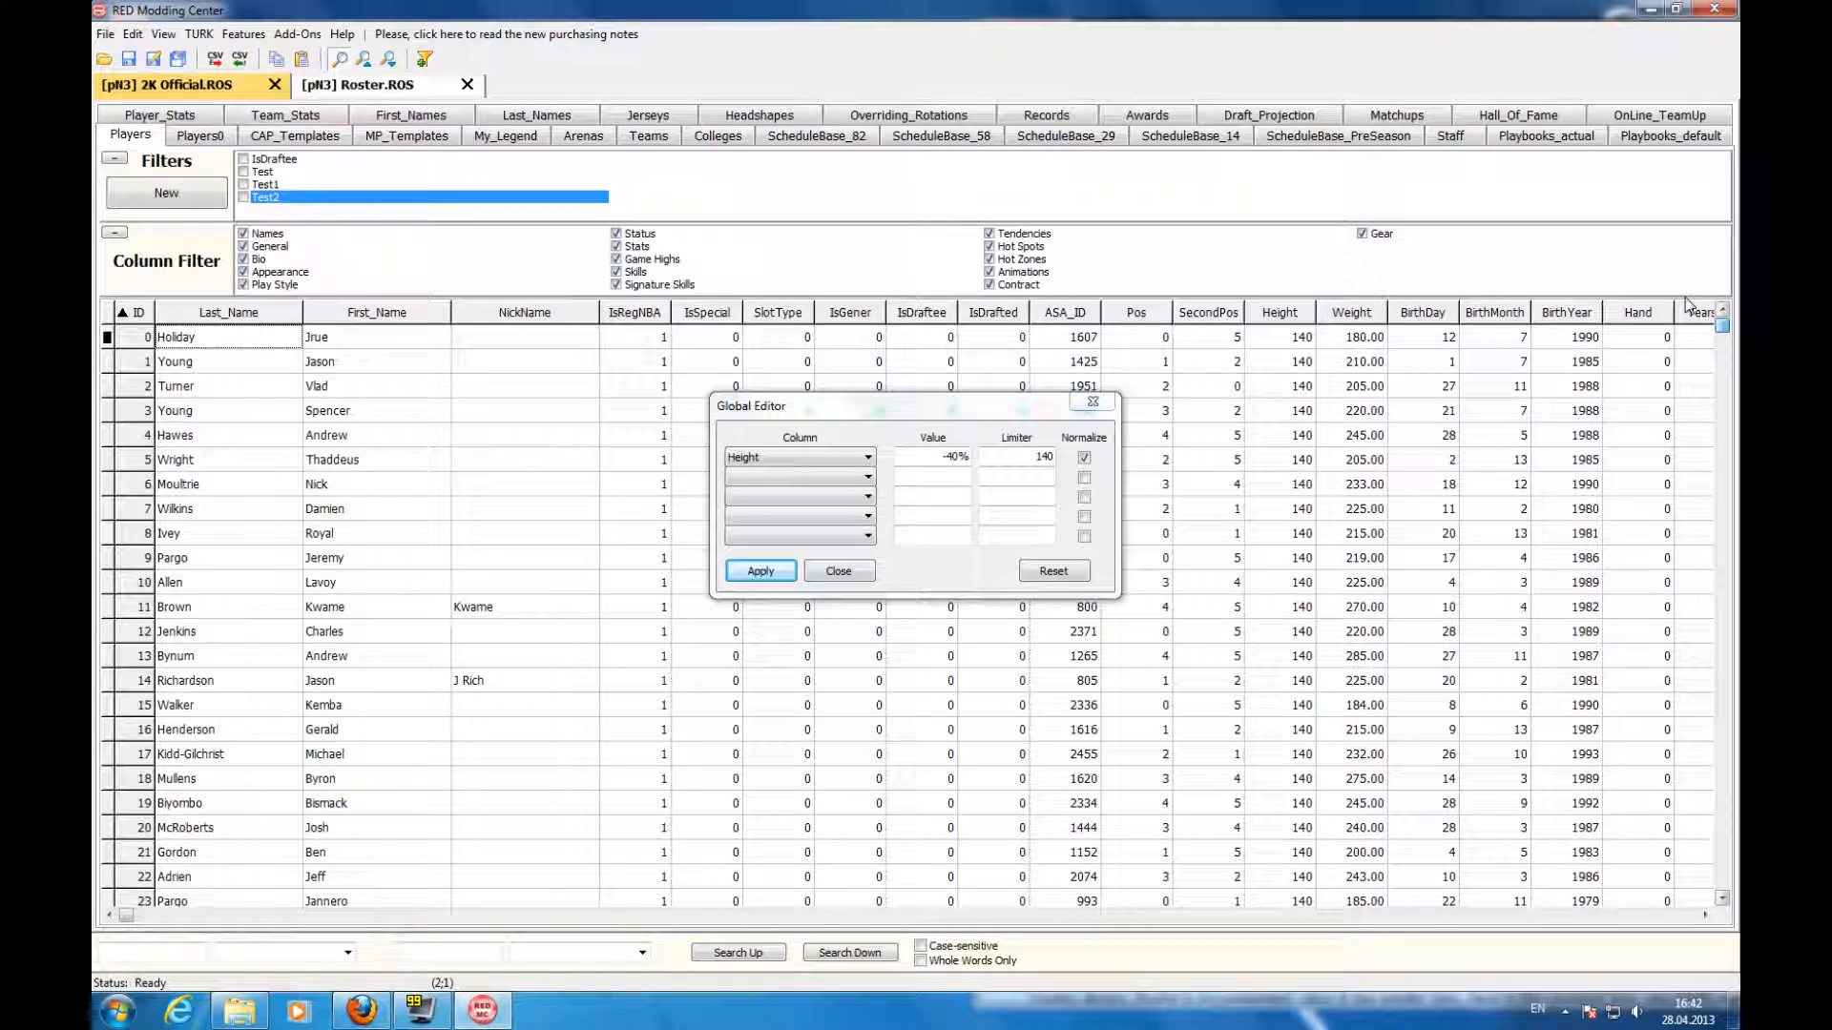
{"action": "left_click", "coordinate": [854, 572]}
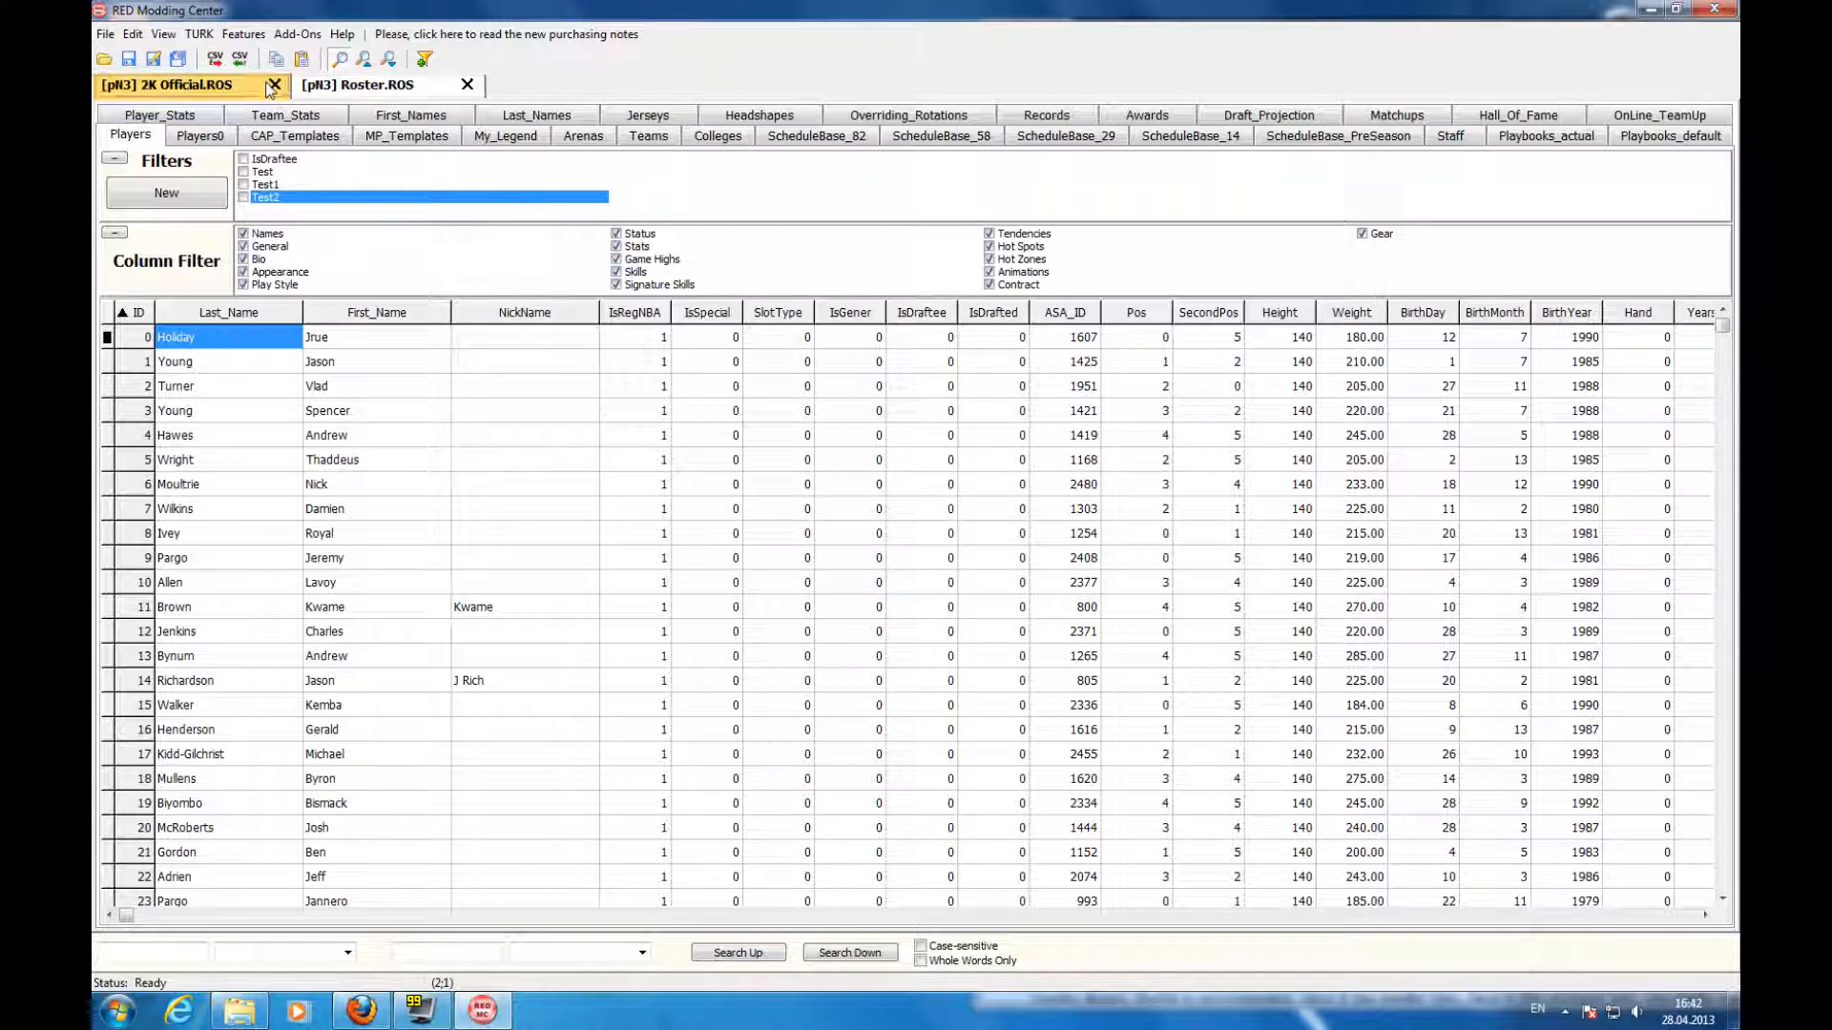
- Close the 2K Official.ROS roster without saving its changes and reopen it from the recent files
{"action": "left_click", "coordinate": [272, 86]}
{"action": "left_click", "coordinate": [971, 531]}
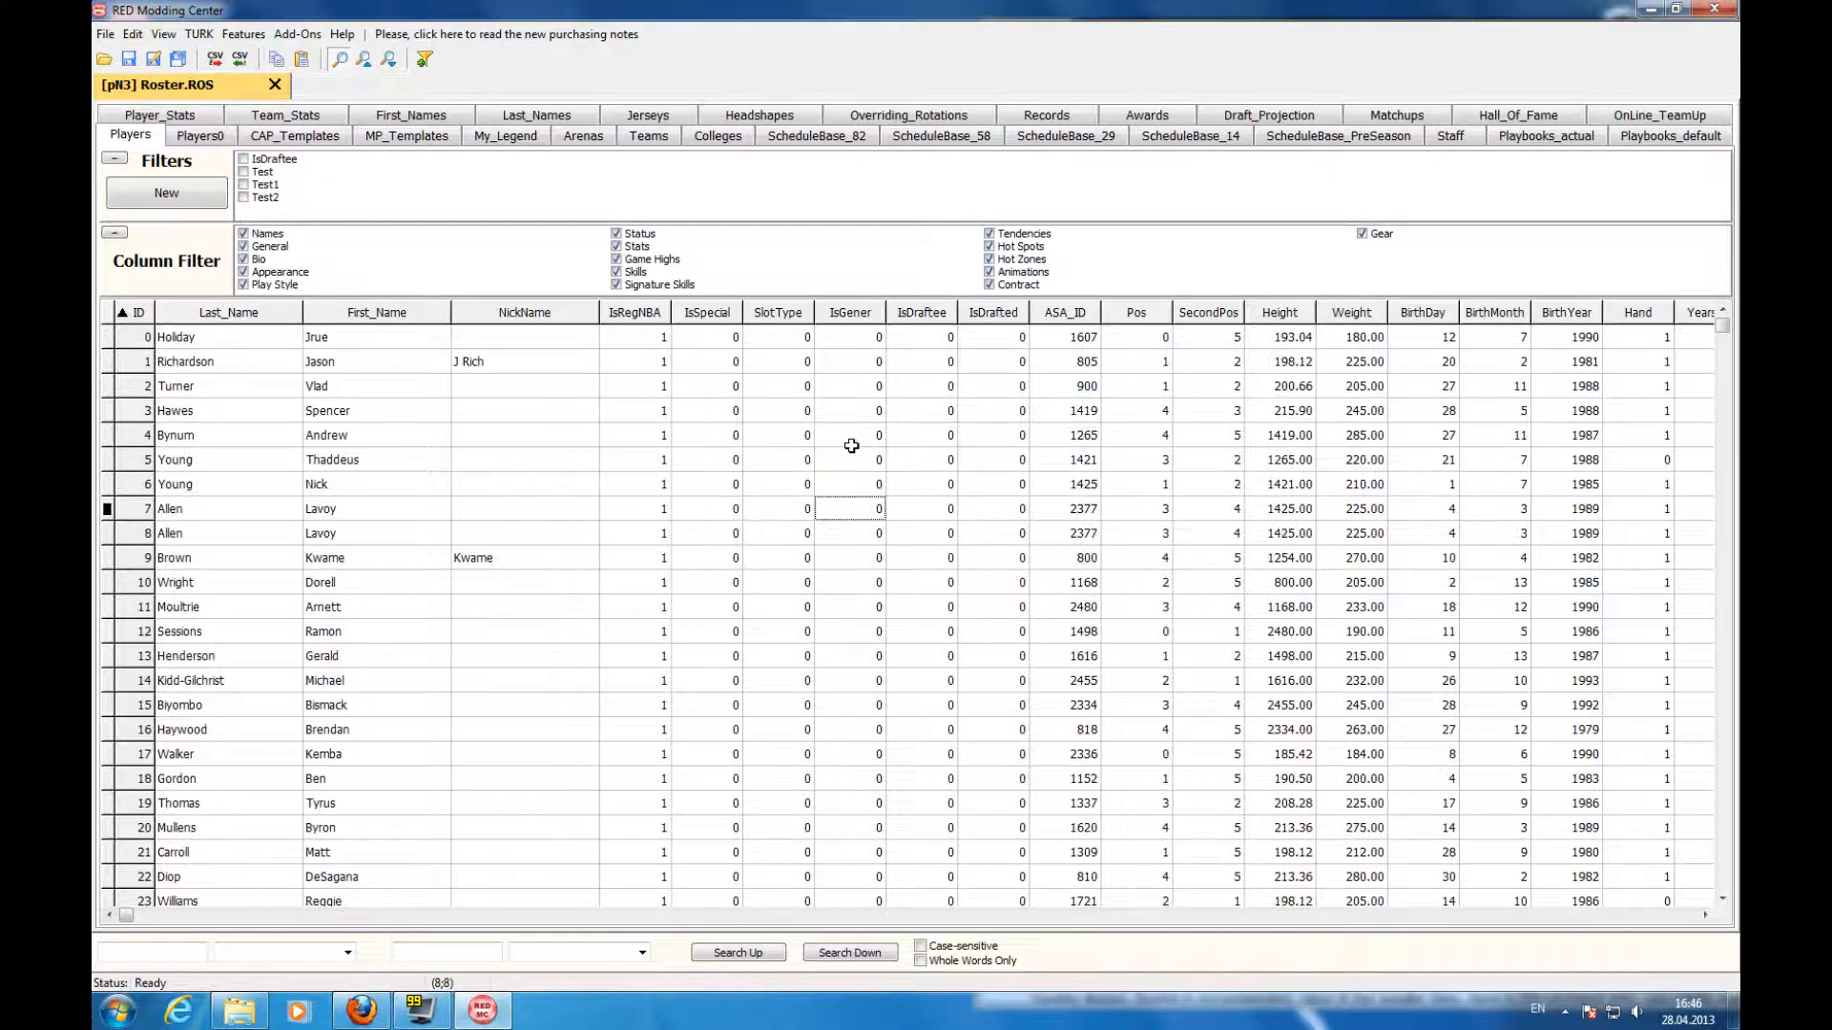
{"action": "left_click", "coordinate": [105, 34]}
{"action": "mouse_move", "coordinate": [167, 168]}
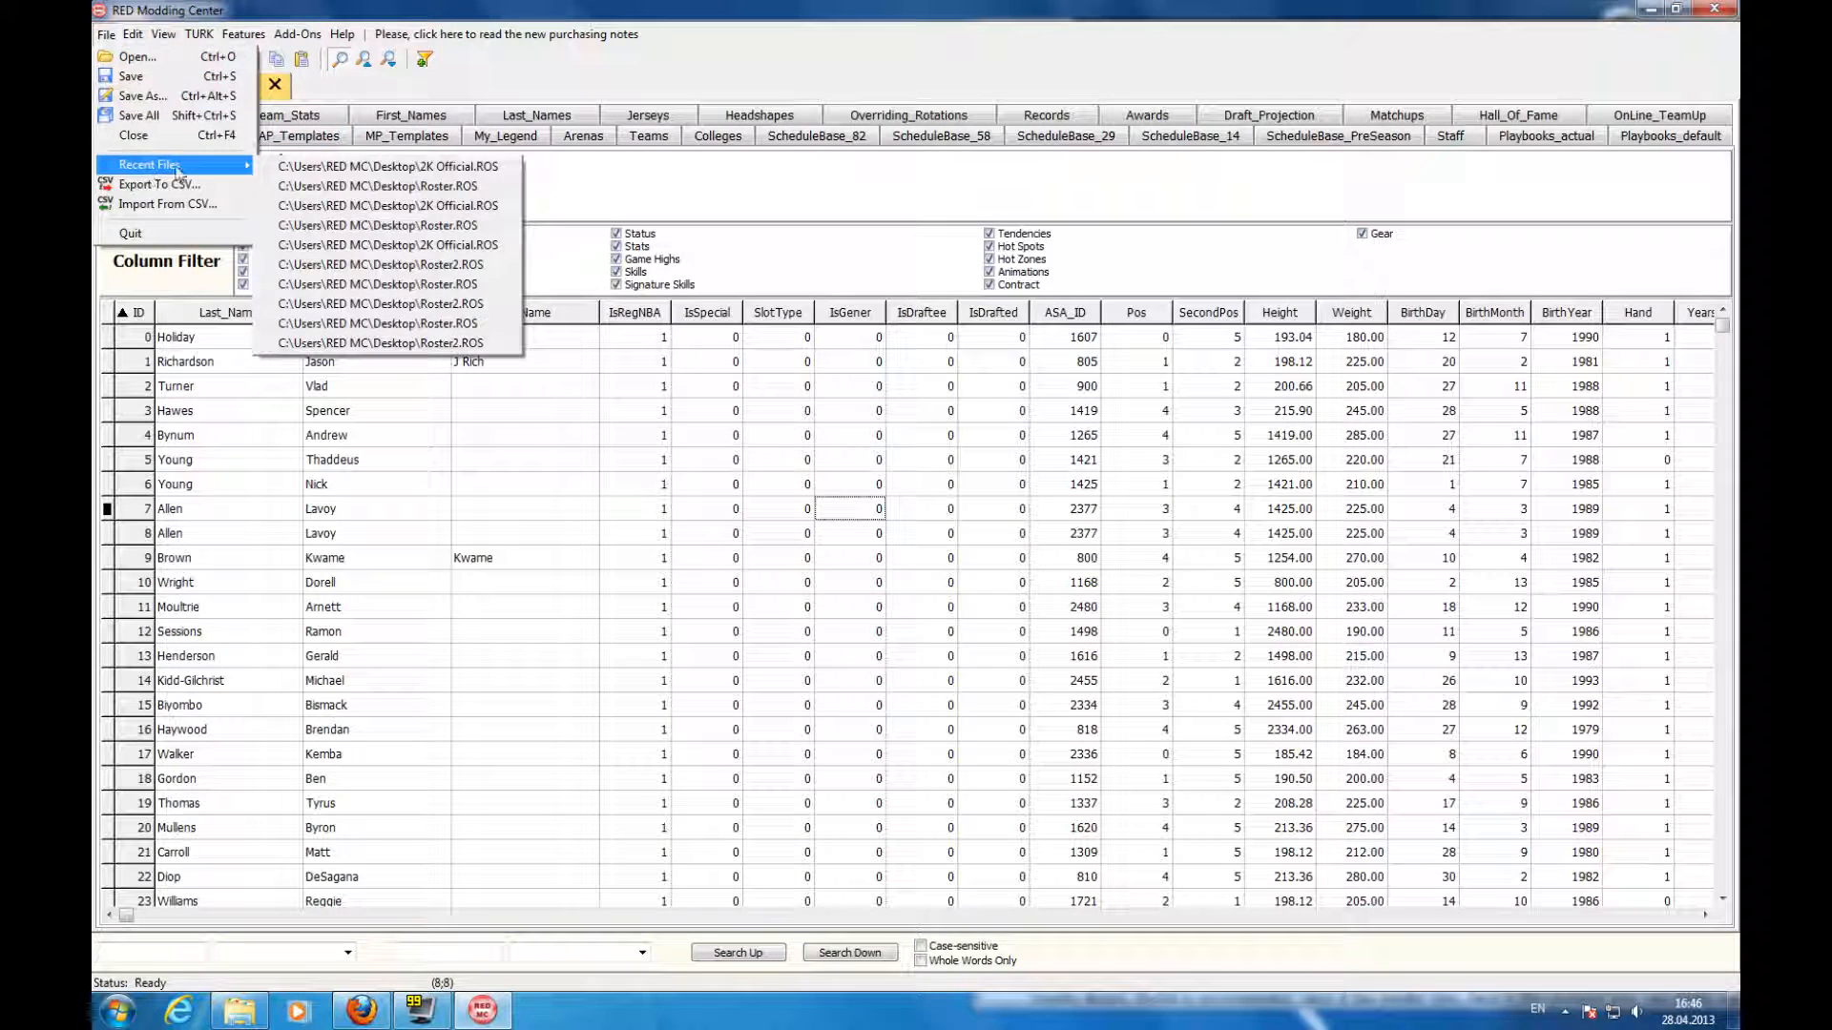
{"action": "left_click", "coordinate": [363, 169]}
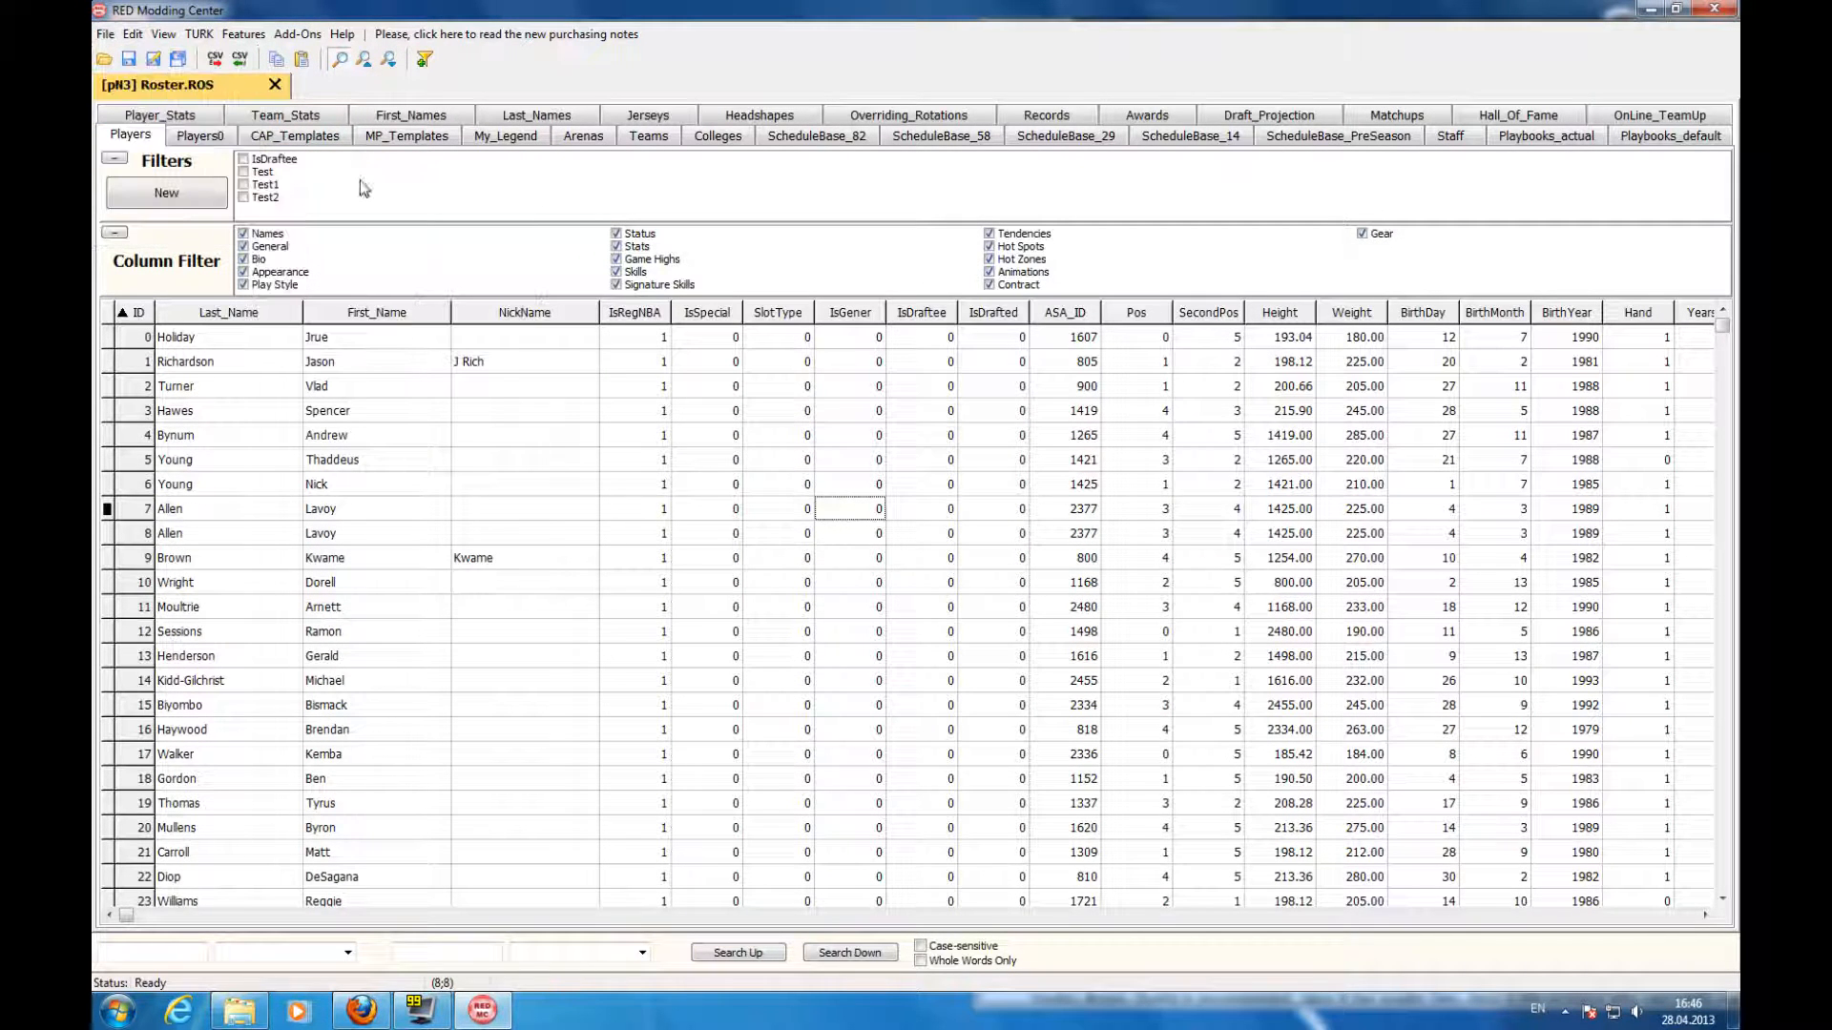
- Apply a -25% Height change with a limiter of 130 and Normalize enabled to all players with the Global Editor
{"action": "left_click", "coordinate": [165, 34]}
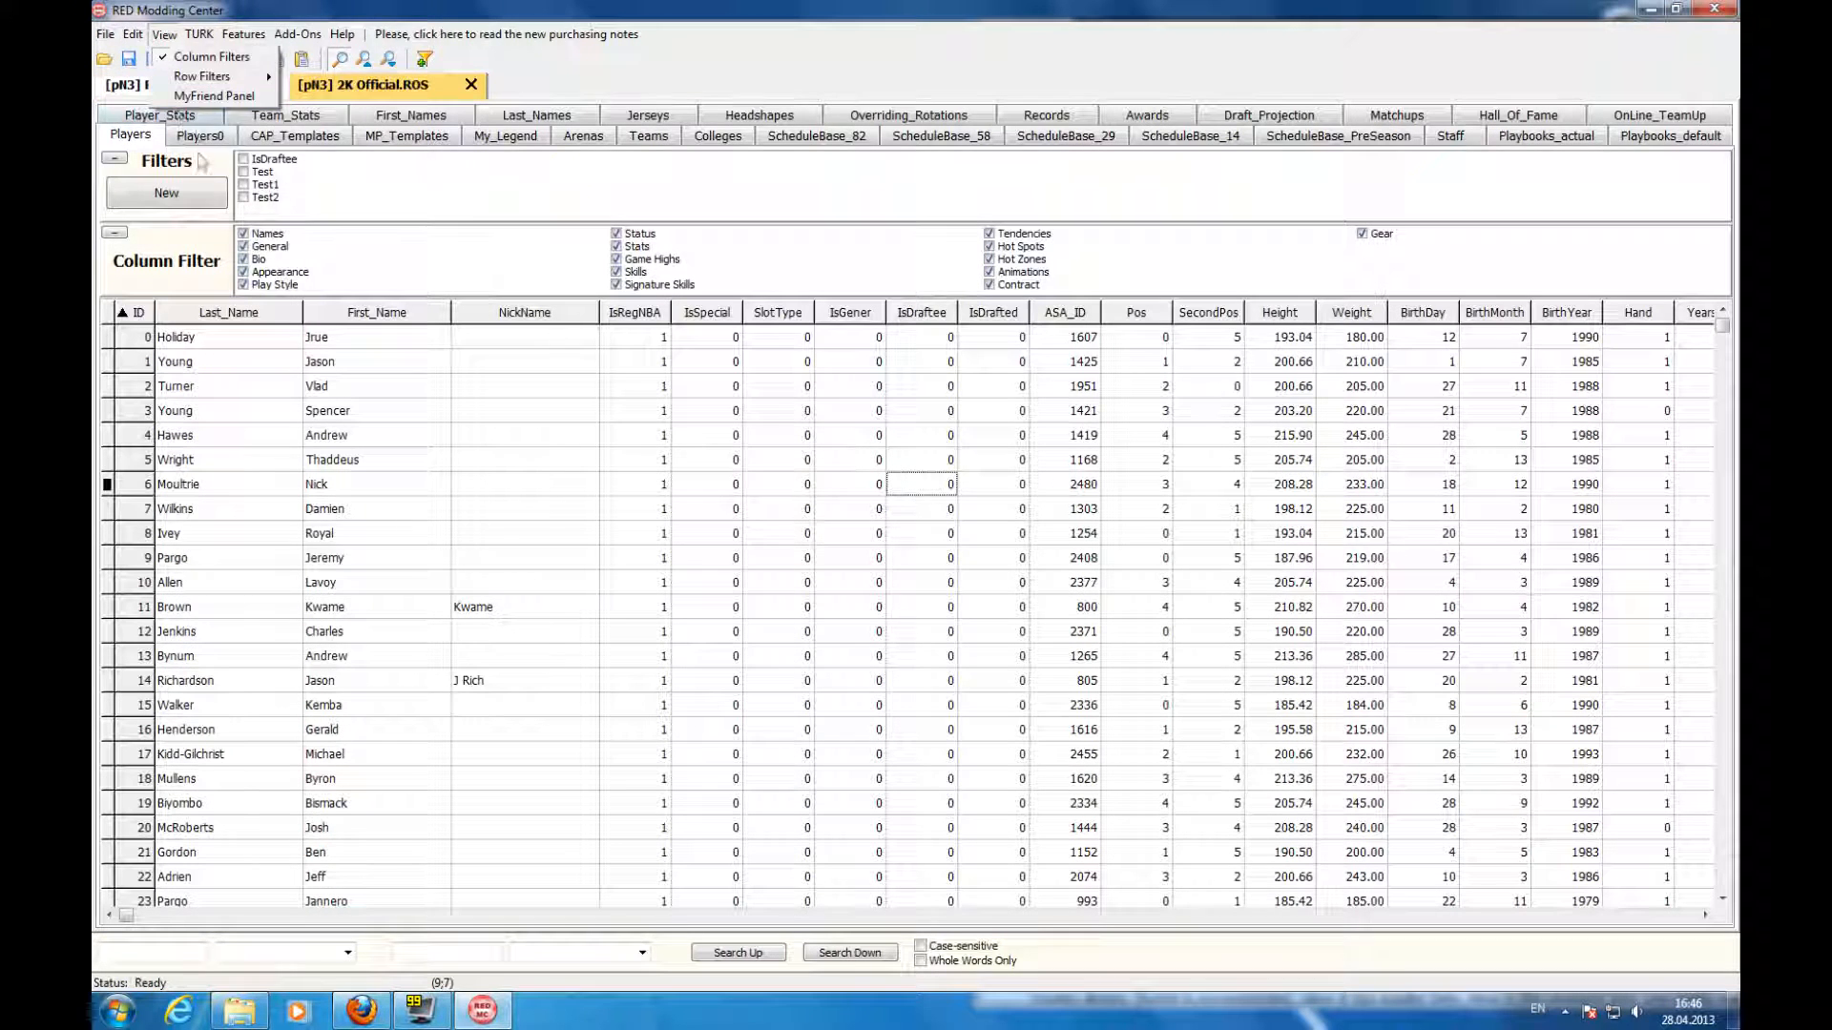
{"action": "left_click", "coordinate": [157, 225]}
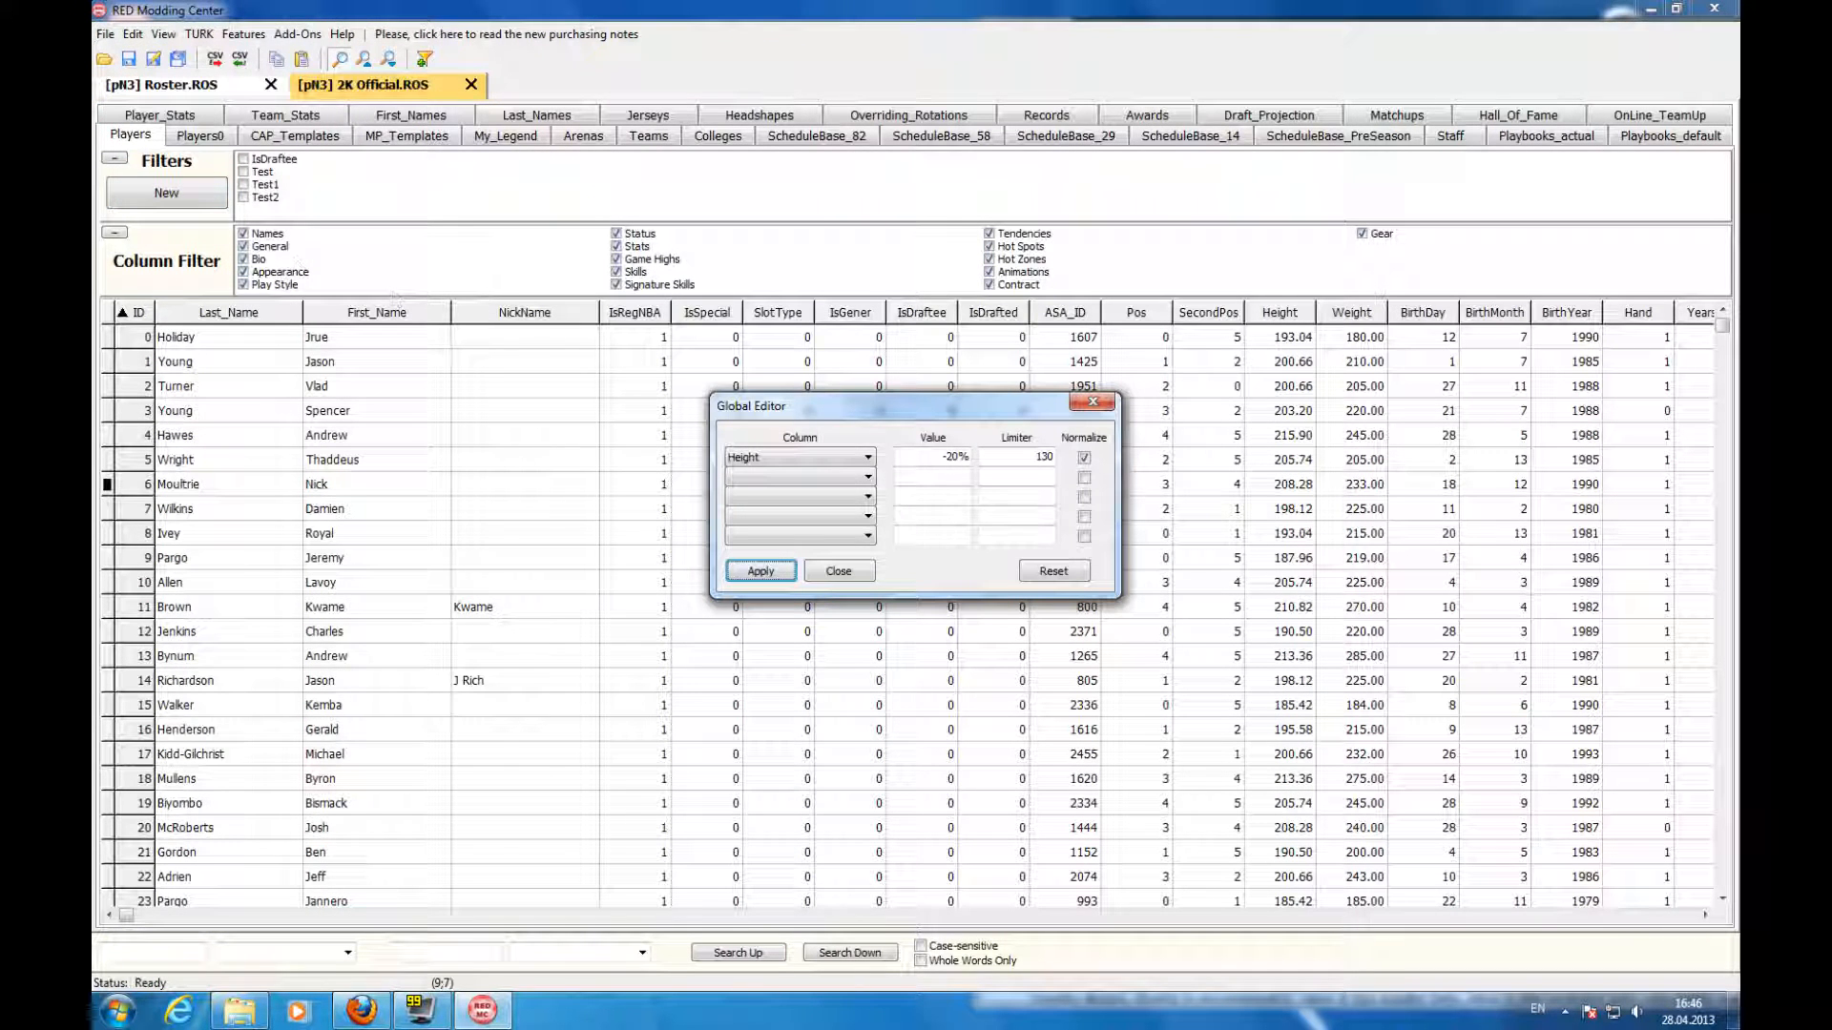
{"action": "left_click", "coordinate": [959, 457]}
{"action": "key", "text": "BackSpace"}
{"action": "type", "text": "5"}
{"action": "key", "text": "Tab"}
{"action": "left_click", "coordinate": [1039, 459]}
{"action": "left_click", "coordinate": [760, 572]}
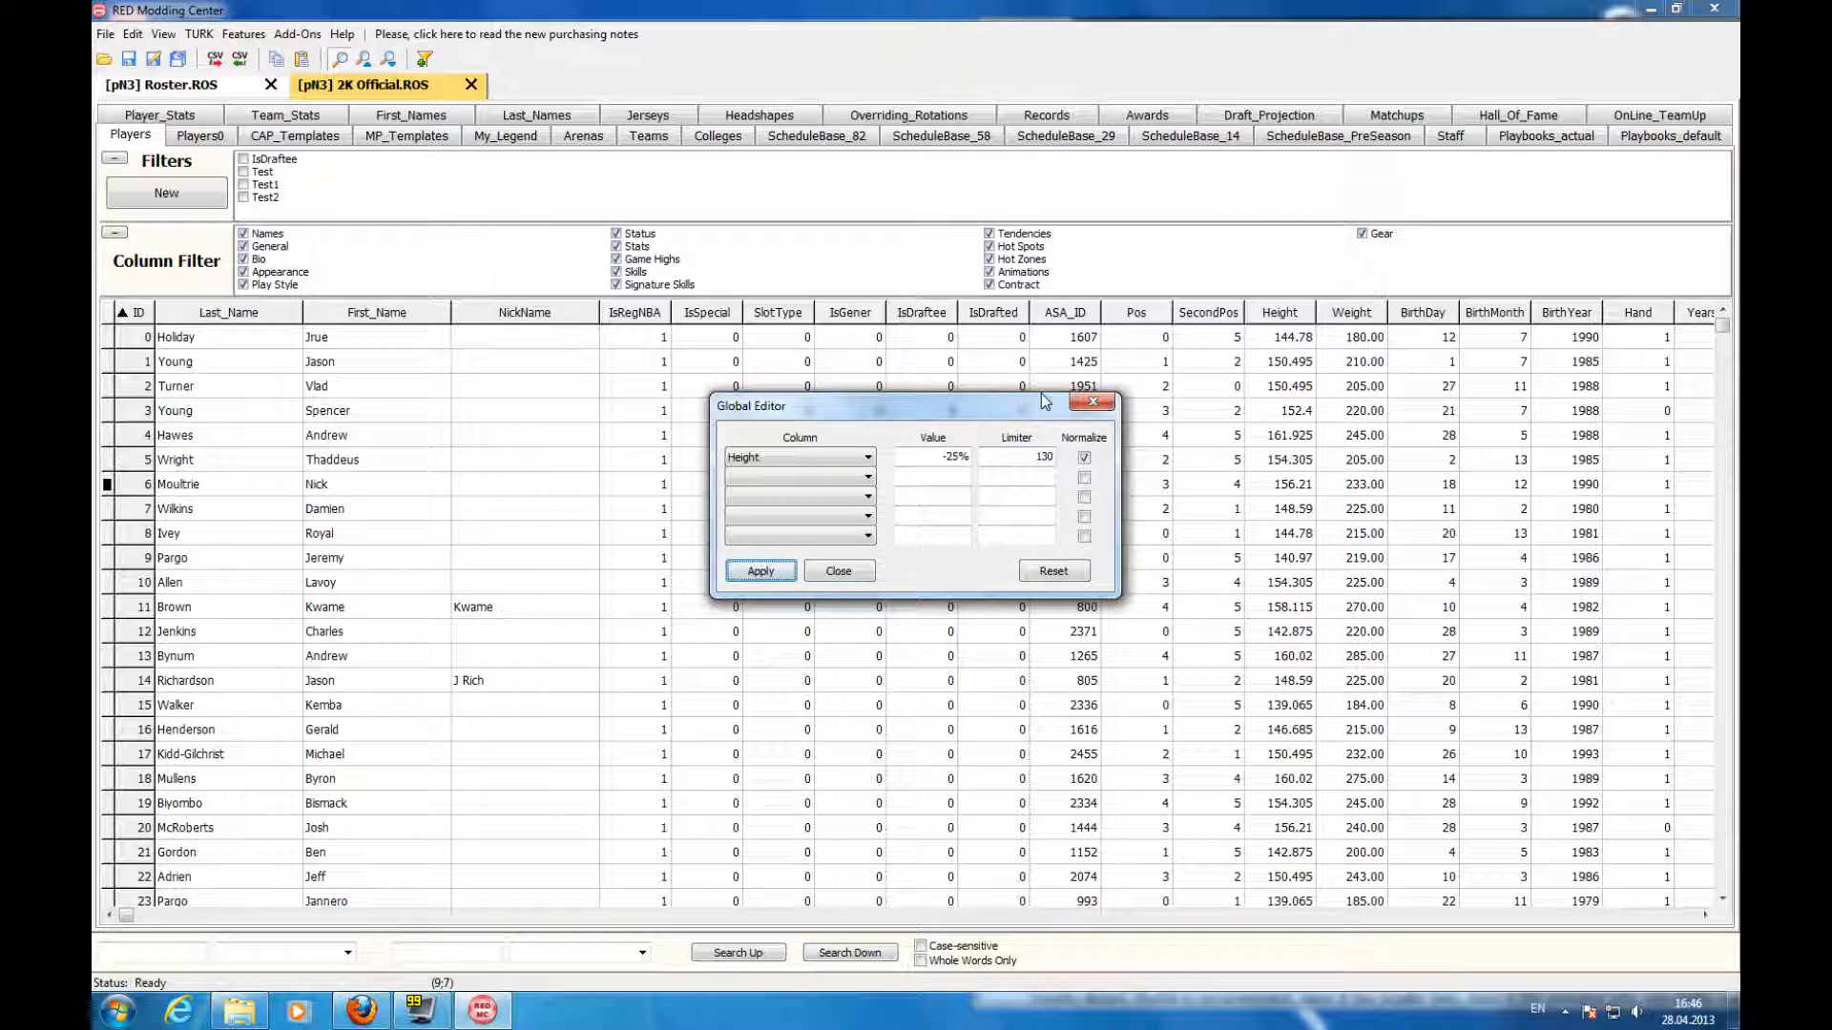
- Close the Global Editor and examine the shortest players with the list sorted by Height
{"action": "left_click", "coordinate": [1092, 402]}
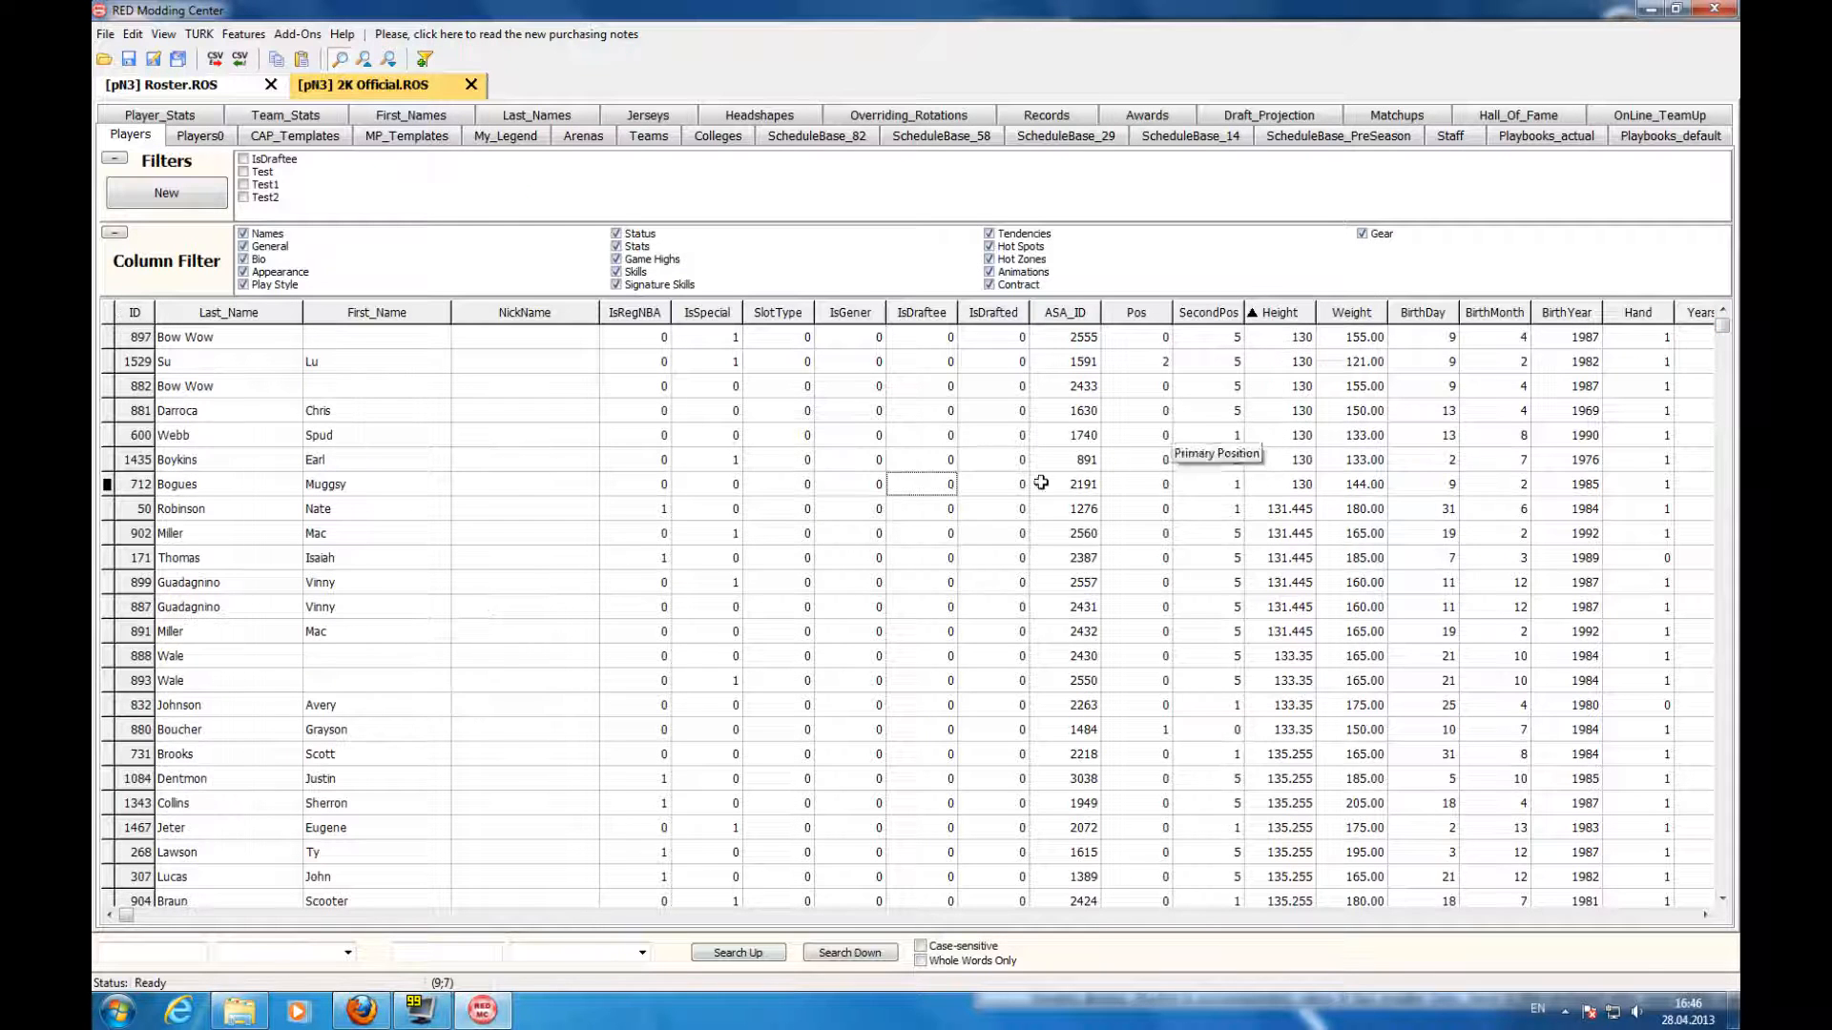
{"action": "left_click", "coordinate": [413, 466]}
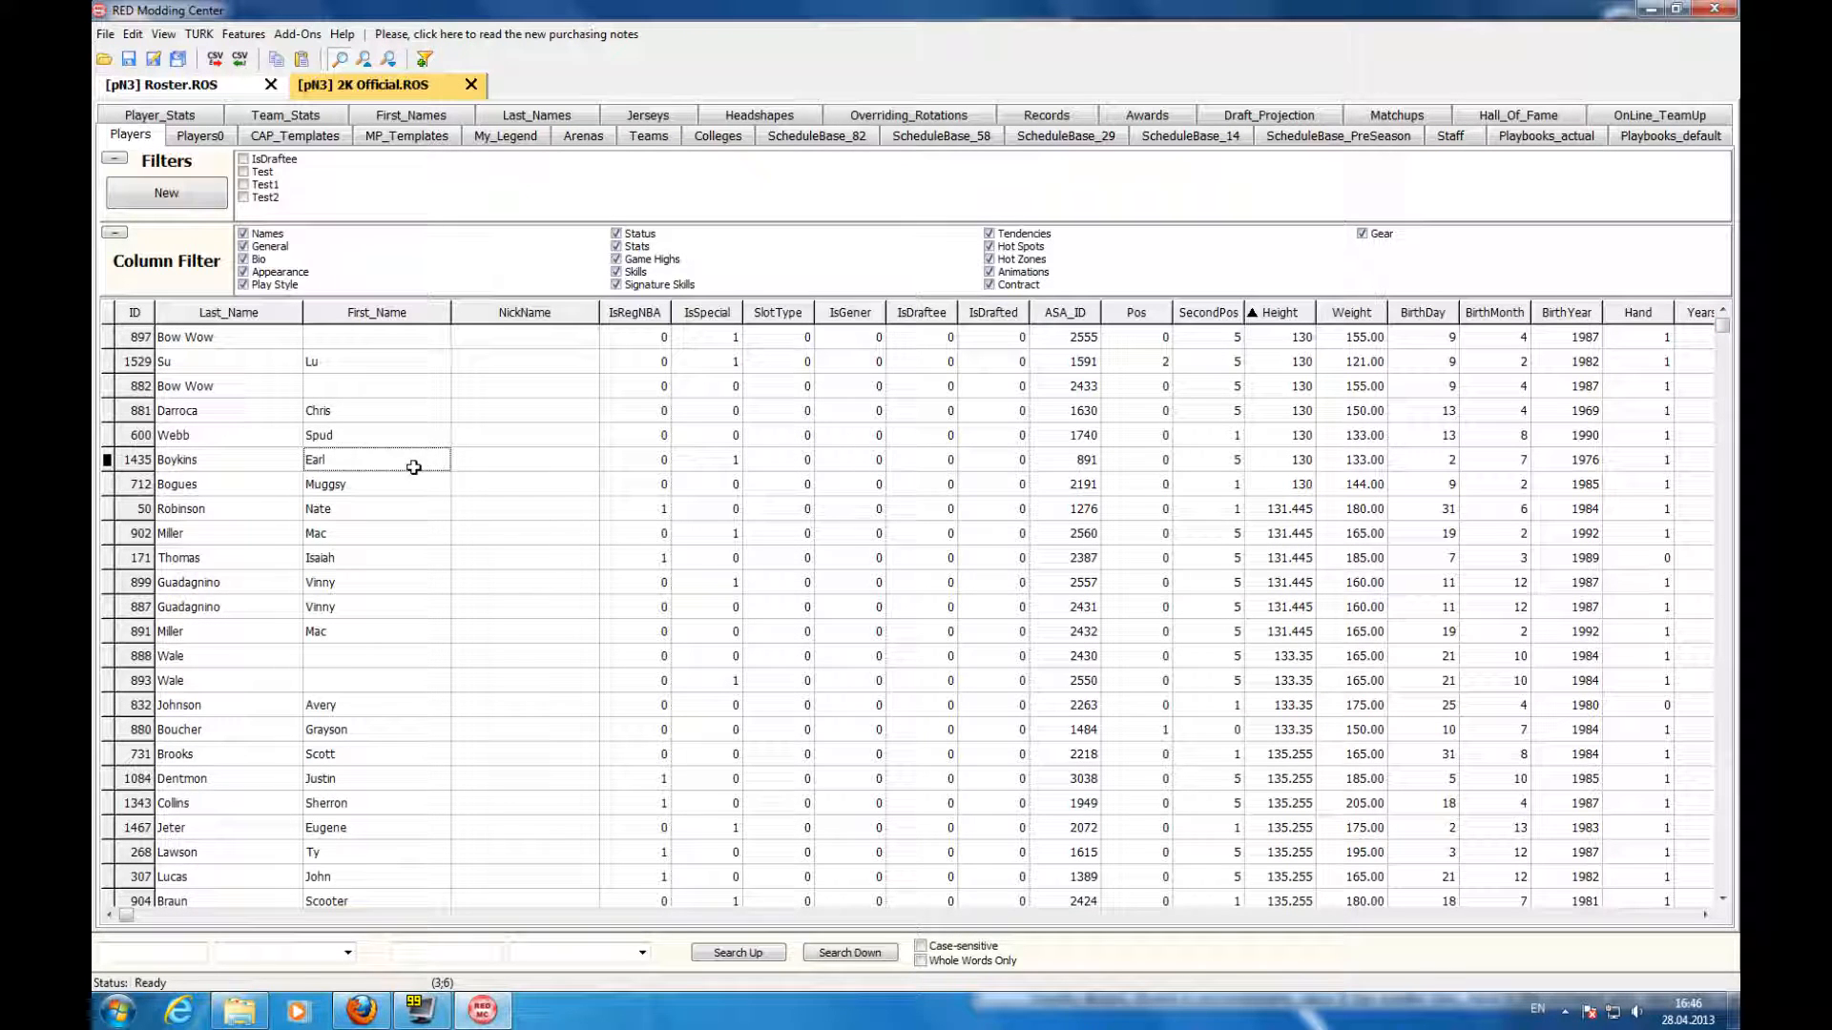
{"action": "left_click", "coordinate": [378, 445]}
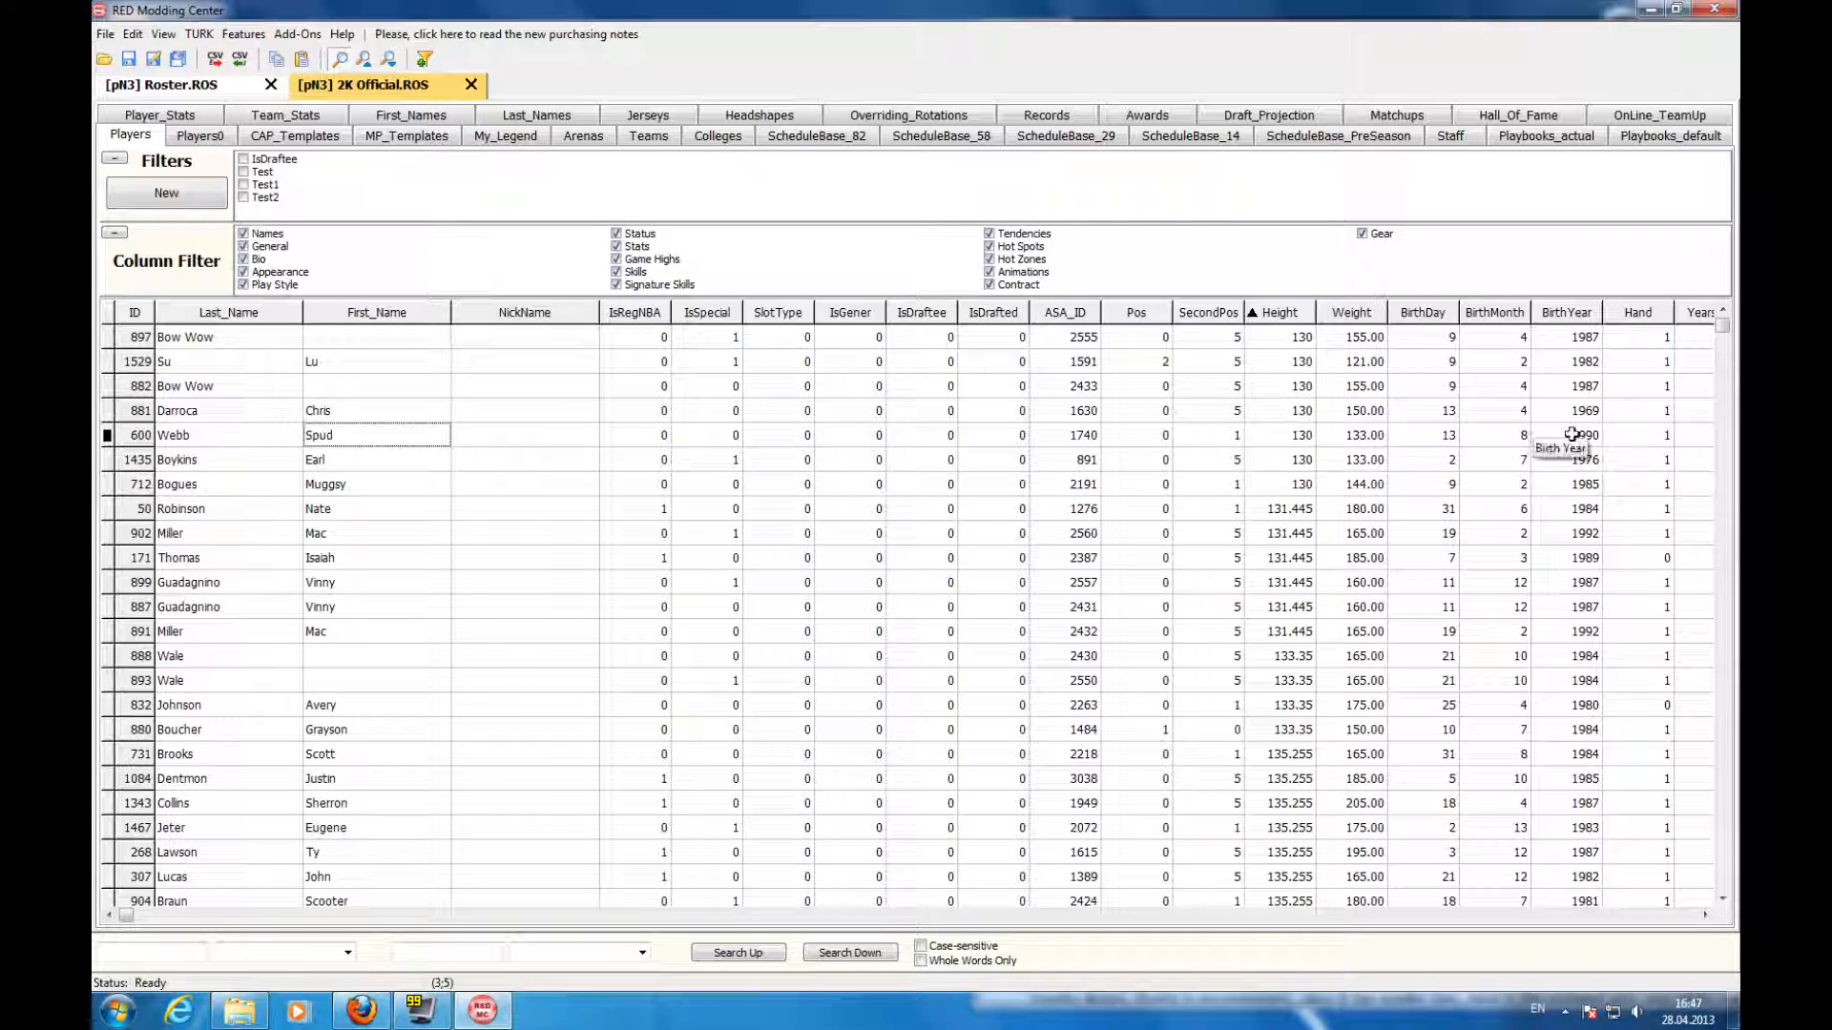
- Reopen the Global Editor and clear the value, limiter and Normalize option of the Height row
{"action": "left_click", "coordinate": [132, 33]}
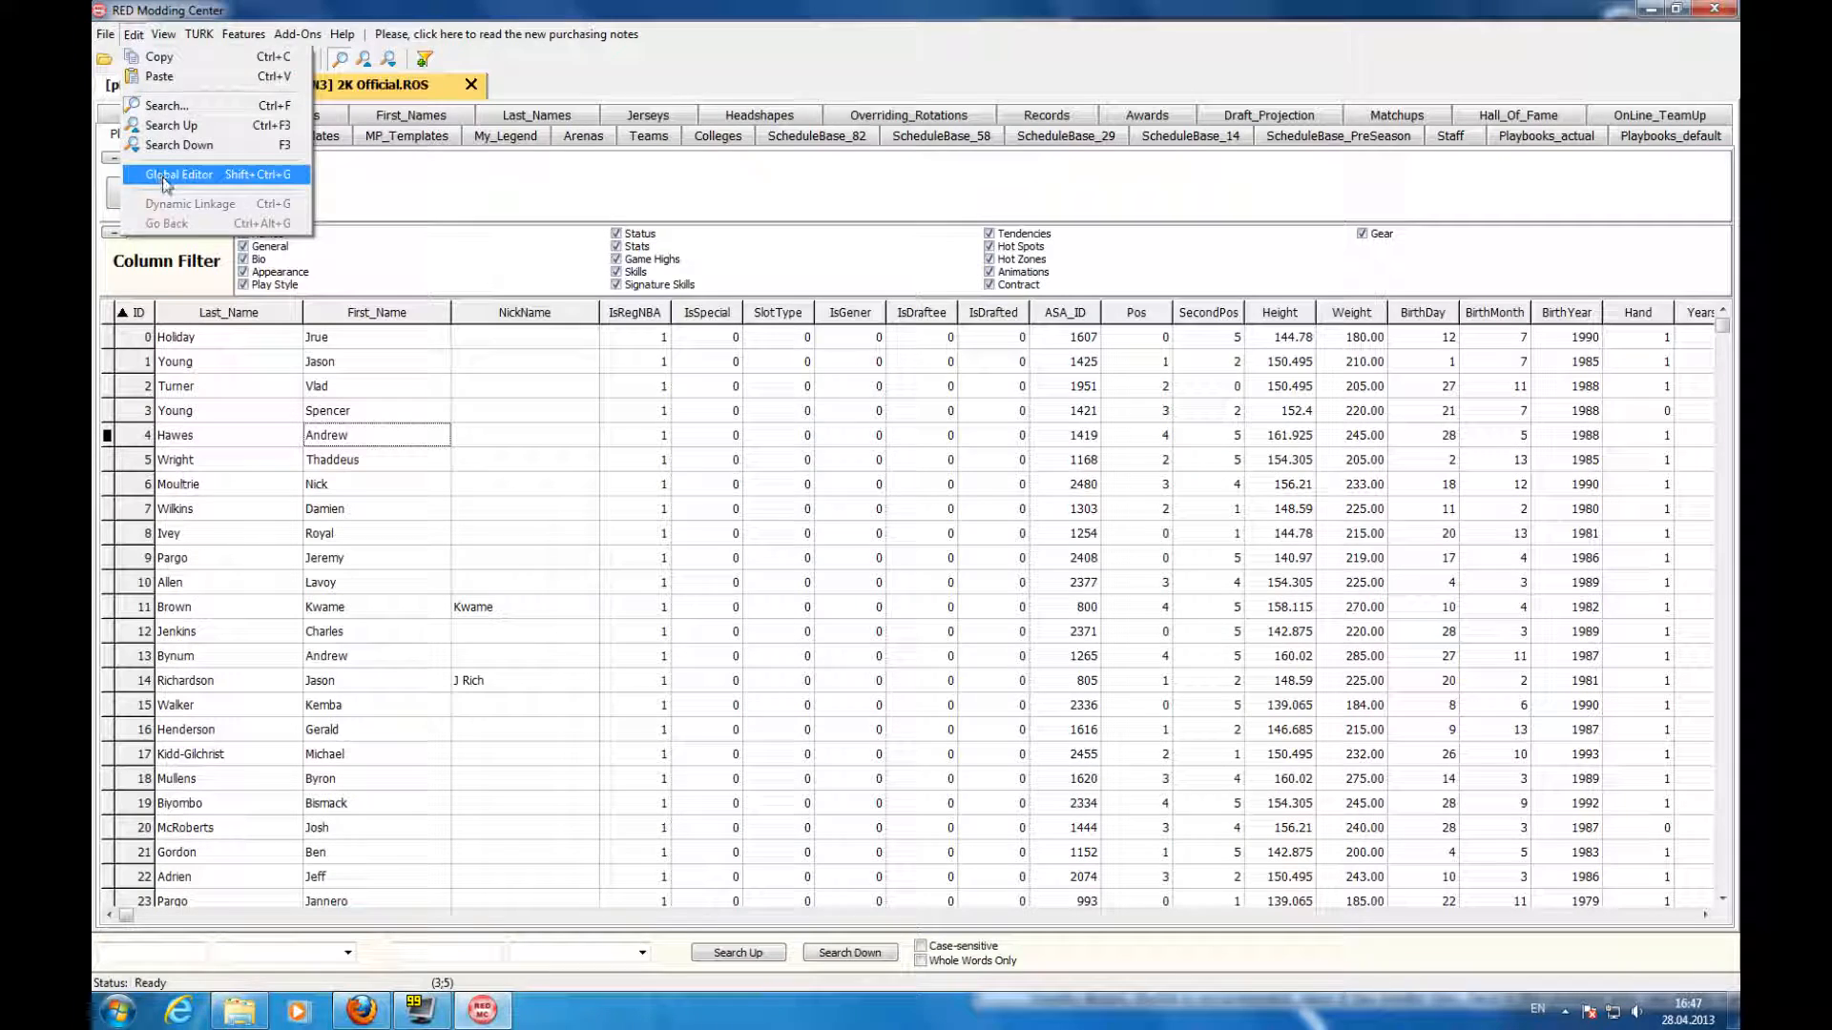
{"action": "left_click", "coordinate": [195, 179]}
{"action": "double_click", "coordinate": [955, 457]}
{"action": "key", "text": "Delete"}
{"action": "double_click", "coordinate": [1044, 457]}
{"action": "key", "text": "Delete"}
{"action": "left_click", "coordinate": [1084, 458]}
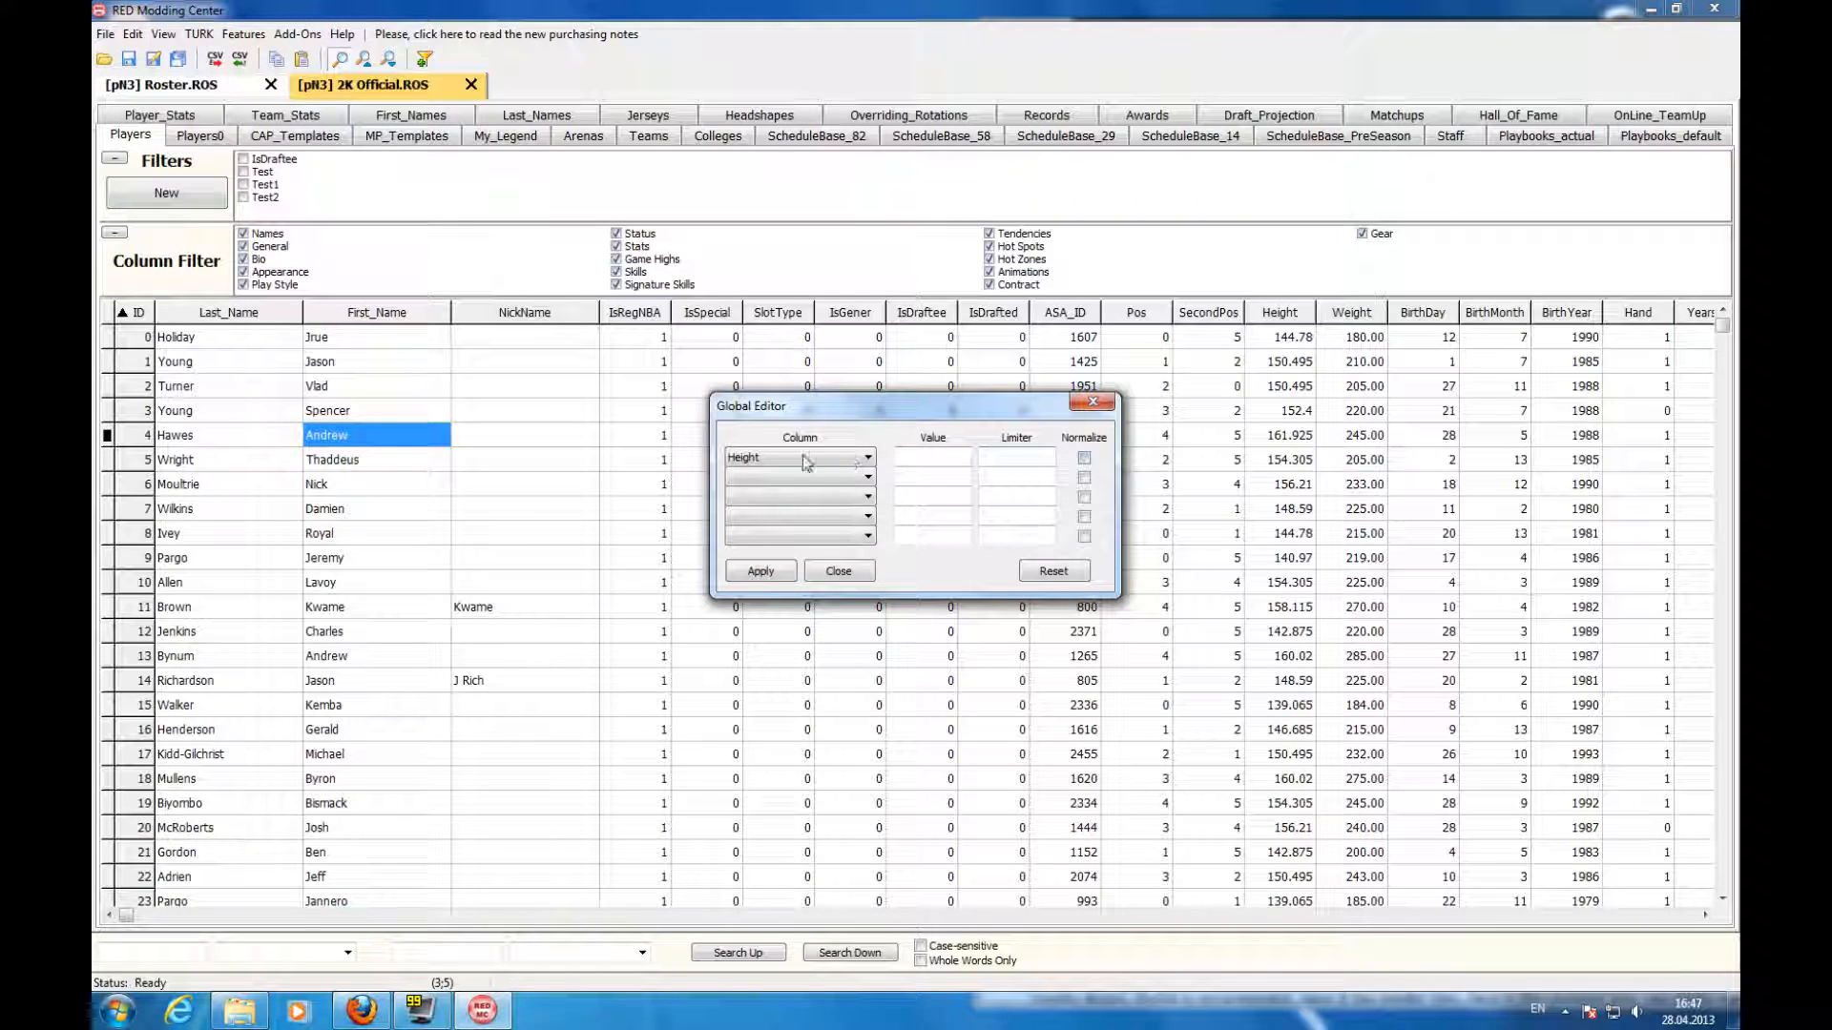
{"action": "left_click", "coordinate": [810, 459]}
{"action": "left_click_drag", "start_coordinate": [866, 498], "coordinate": [866, 541]}
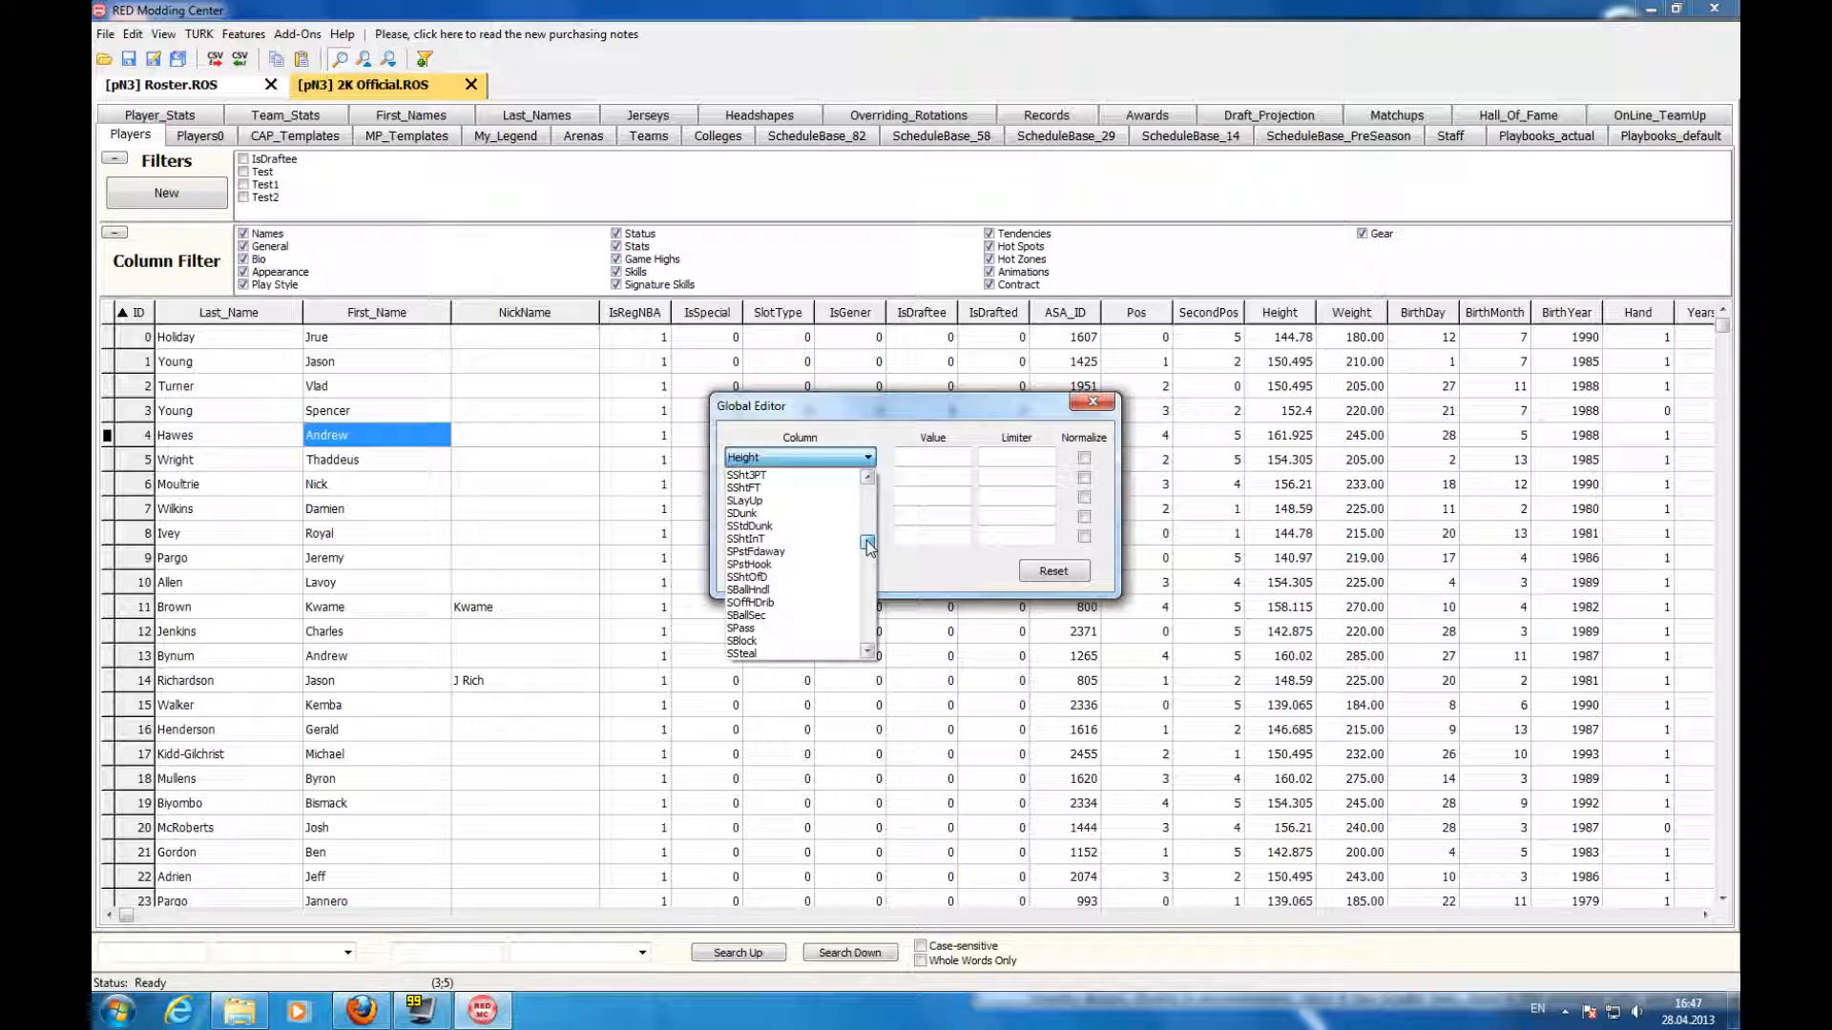
{"action": "left_click_drag", "start_coordinate": [866, 540], "coordinate": [866, 551]}
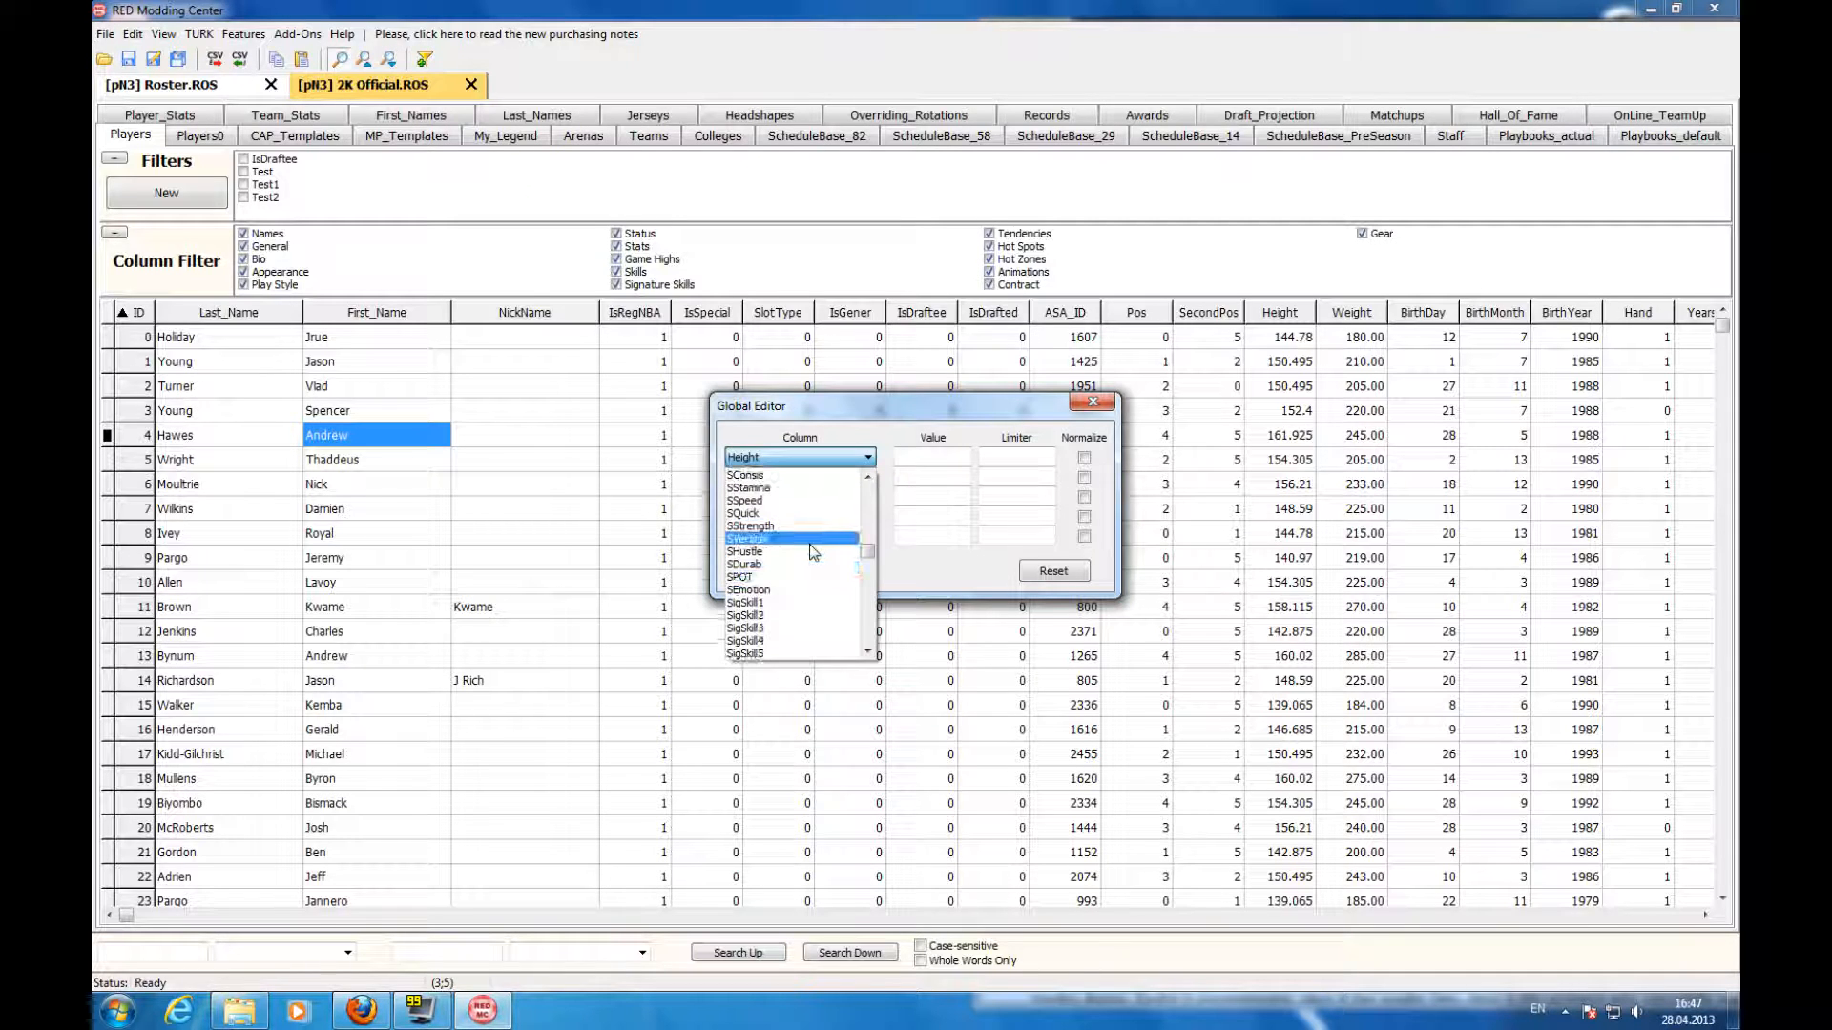
{"action": "left_click", "coordinate": [817, 474]}
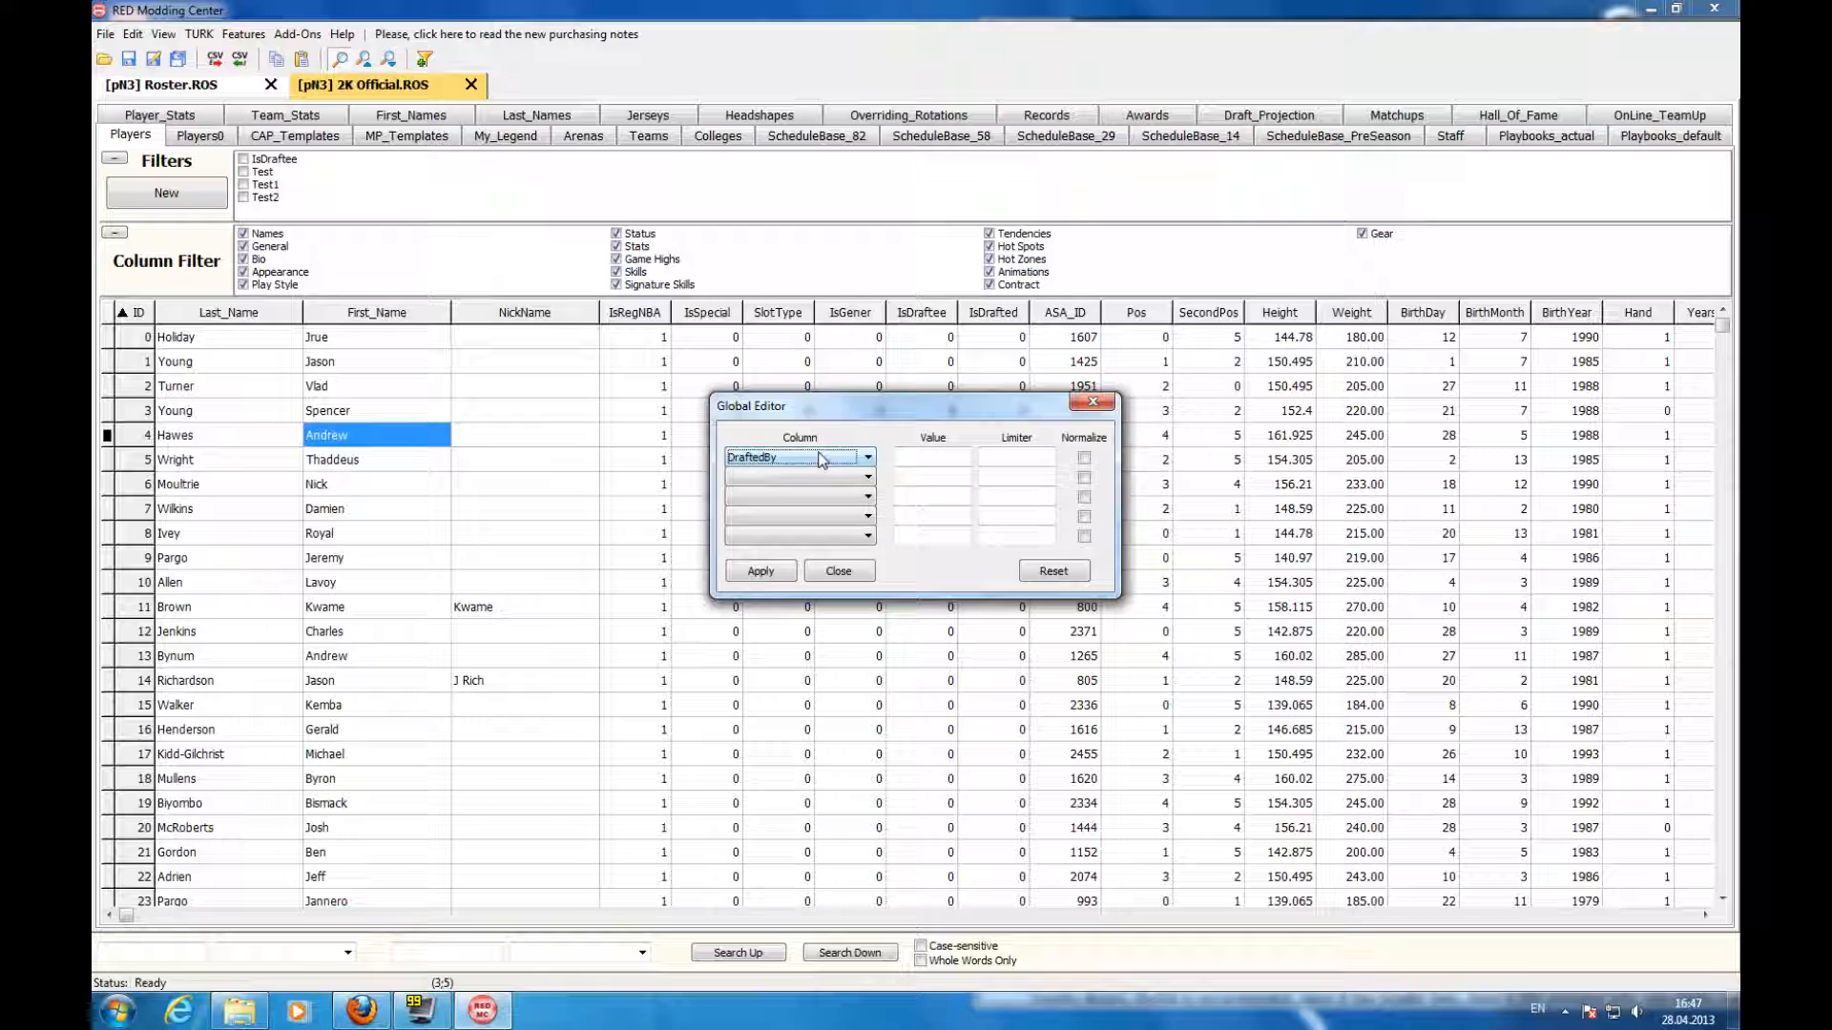
- Set the Global Editor's first row to SDunk with a value of -30, apply it to all players and close the editor
{"action": "left_click", "coordinate": [820, 454]}
{"action": "left_click_drag", "start_coordinate": [866, 497], "coordinate": [868, 554]}
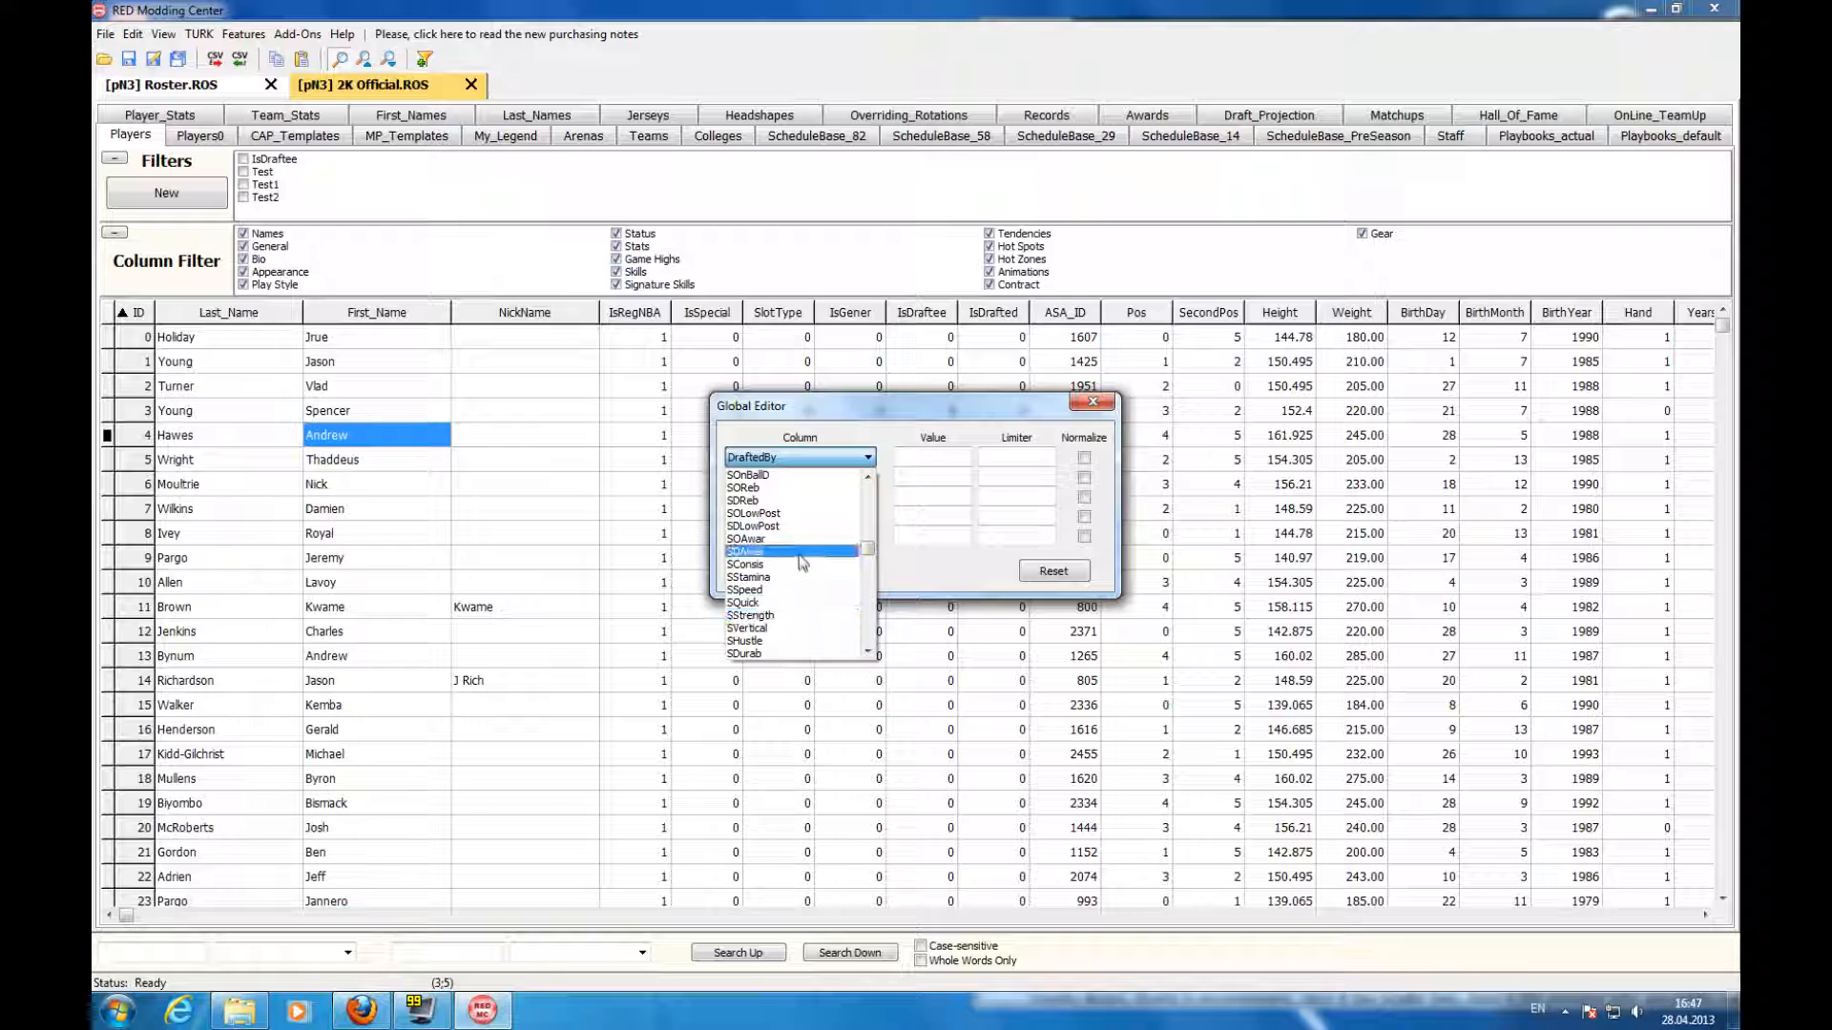
{"action": "scroll", "coordinate": [782, 501], "scroll_direction": "up", "scroll_amount": 2}
{"action": "scroll", "coordinate": [782, 502], "scroll_direction": "down", "scroll_amount": 2}
{"action": "scroll", "coordinate": [782, 502], "scroll_direction": "up", "scroll_amount": 5}
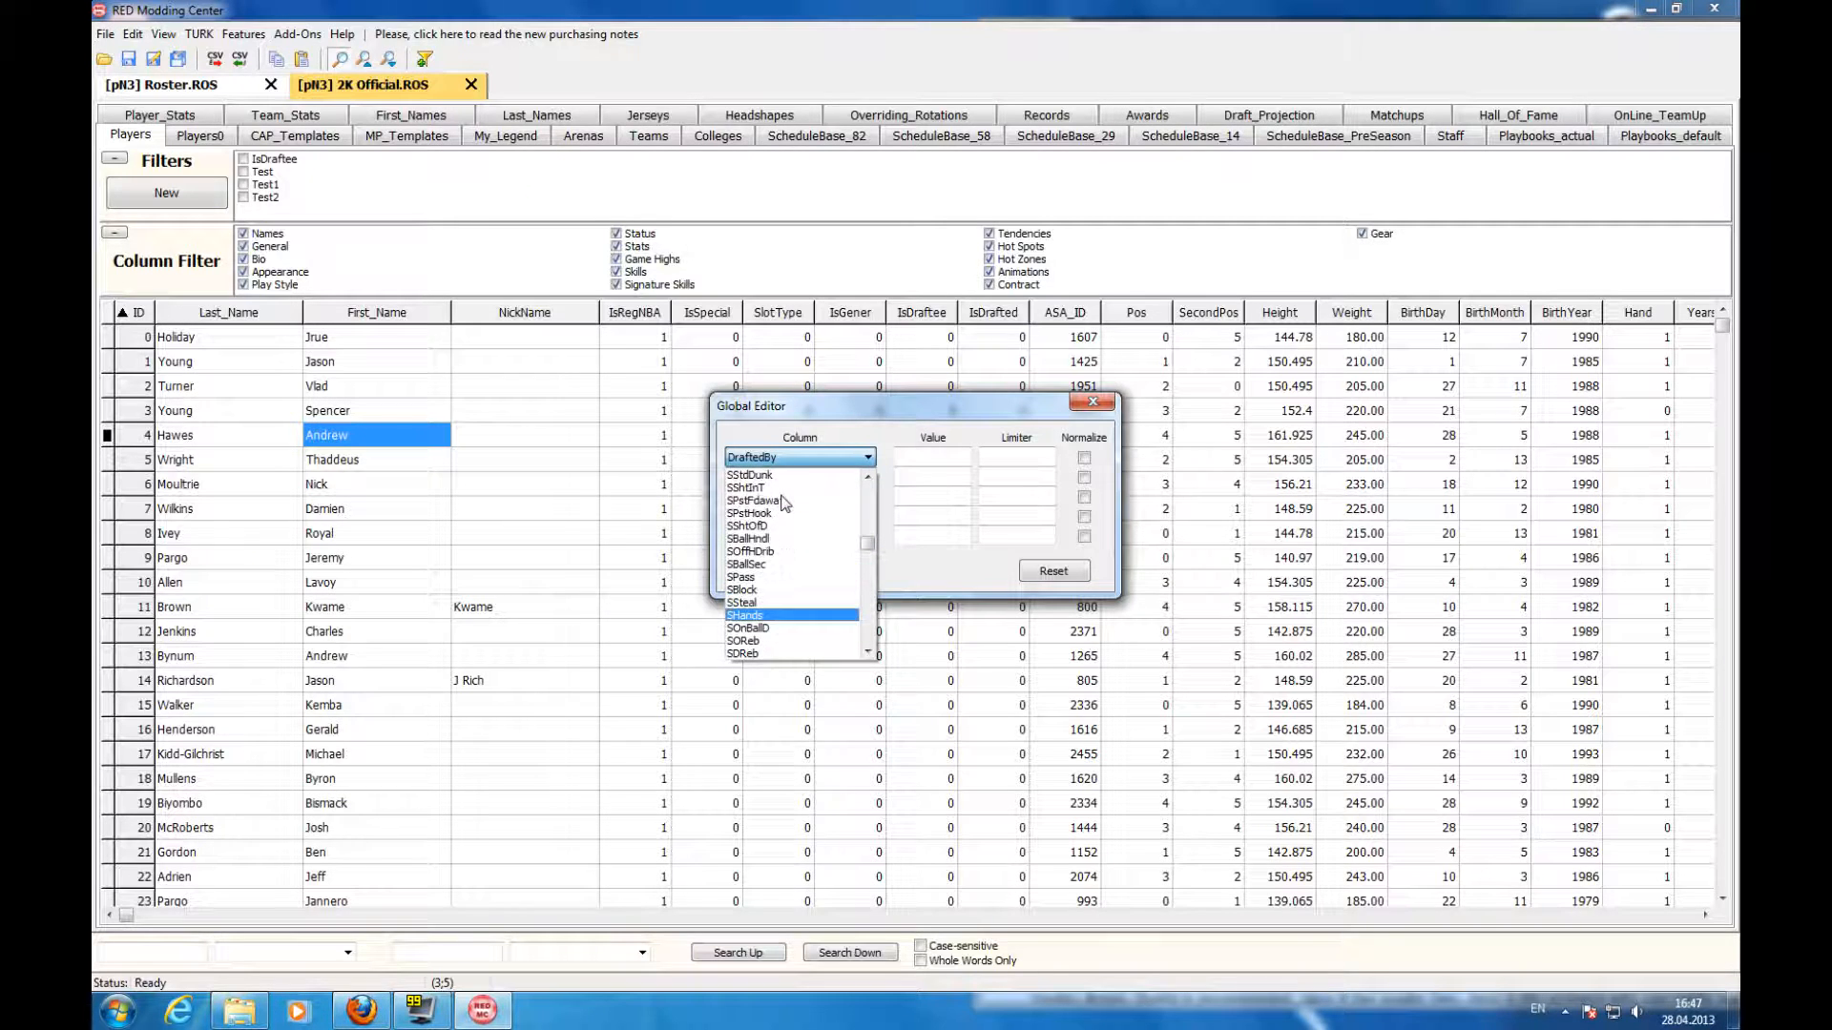
{"action": "left_click", "coordinate": [784, 506]}
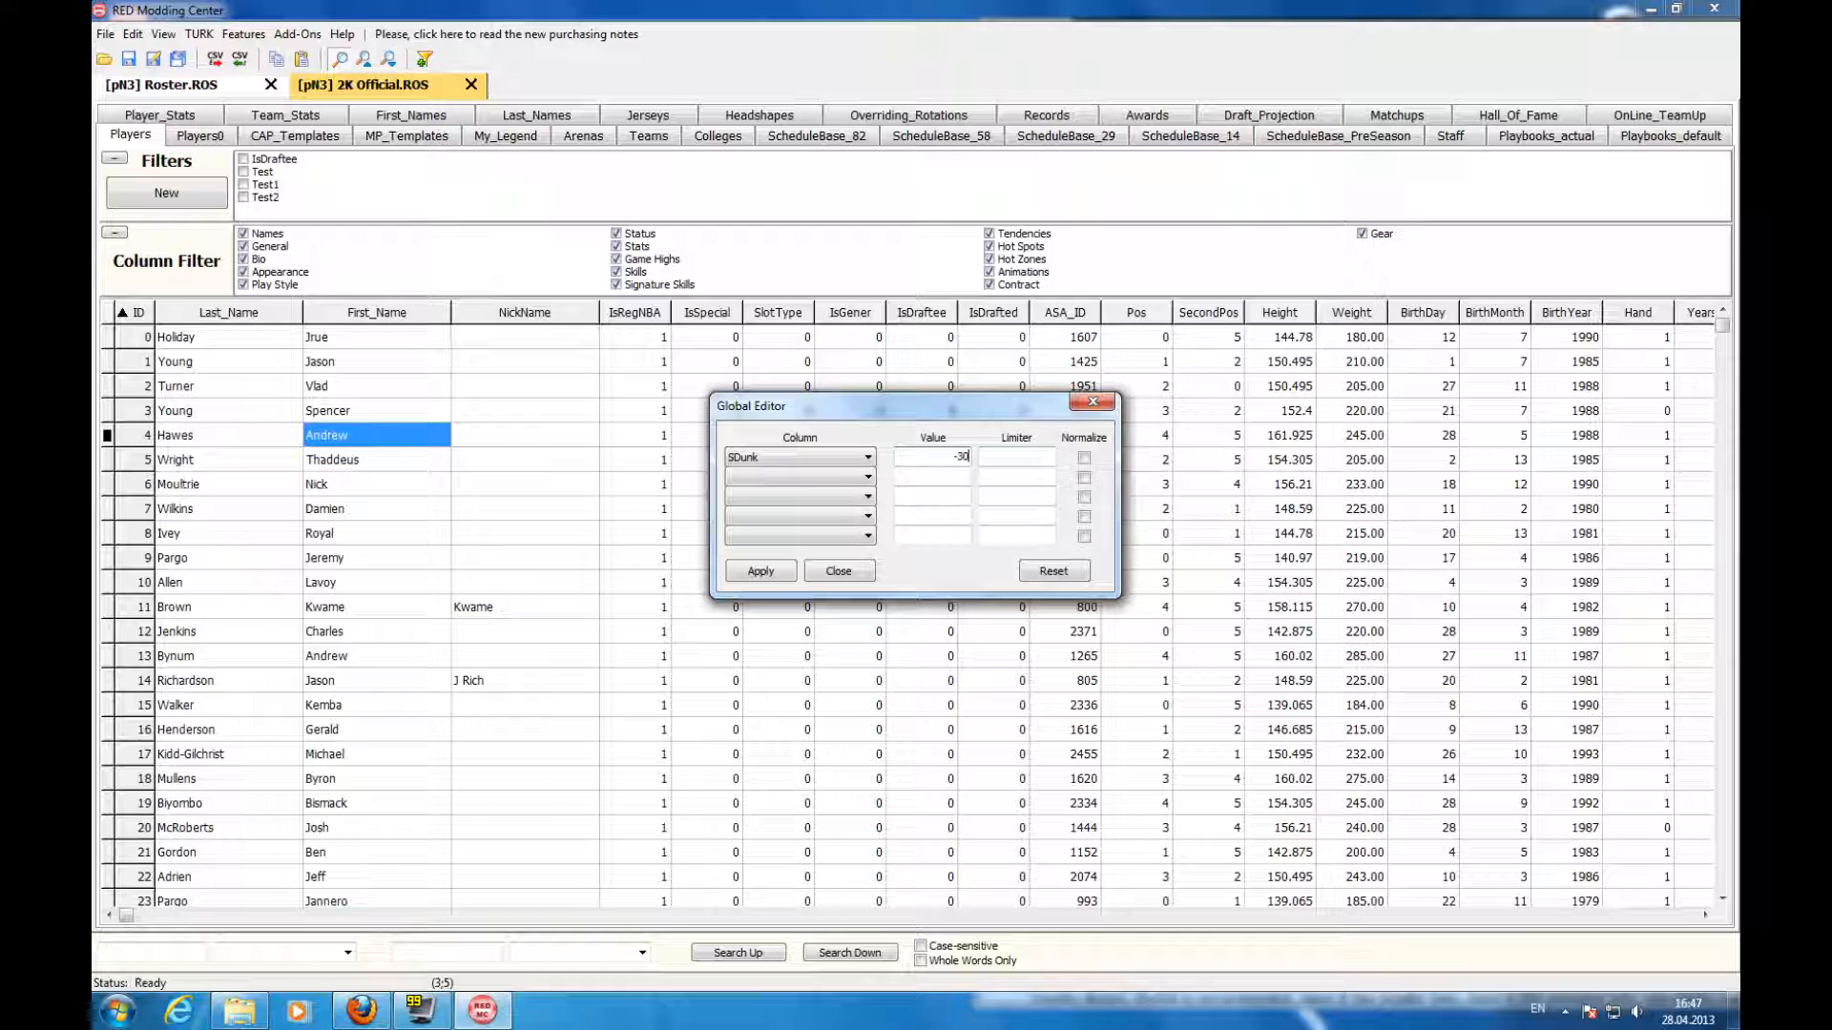
{"action": "left_click", "coordinate": [760, 571]}
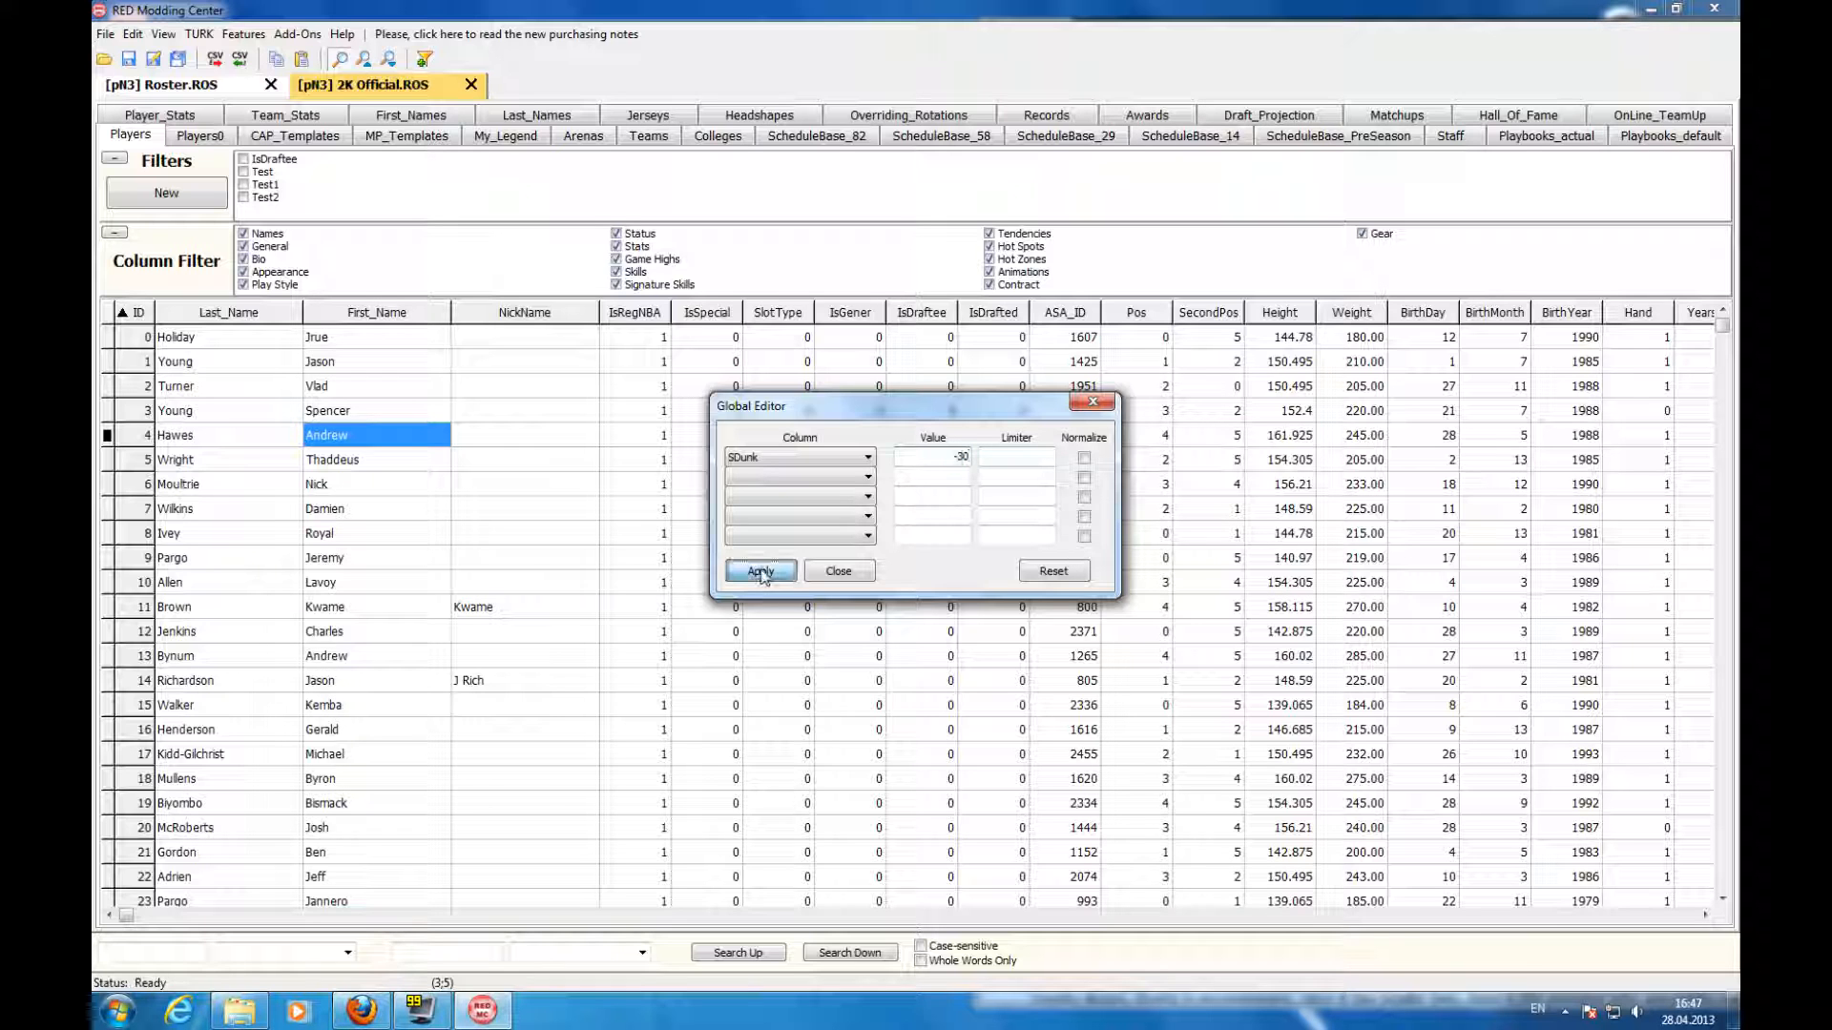
{"action": "left_click", "coordinate": [838, 571]}
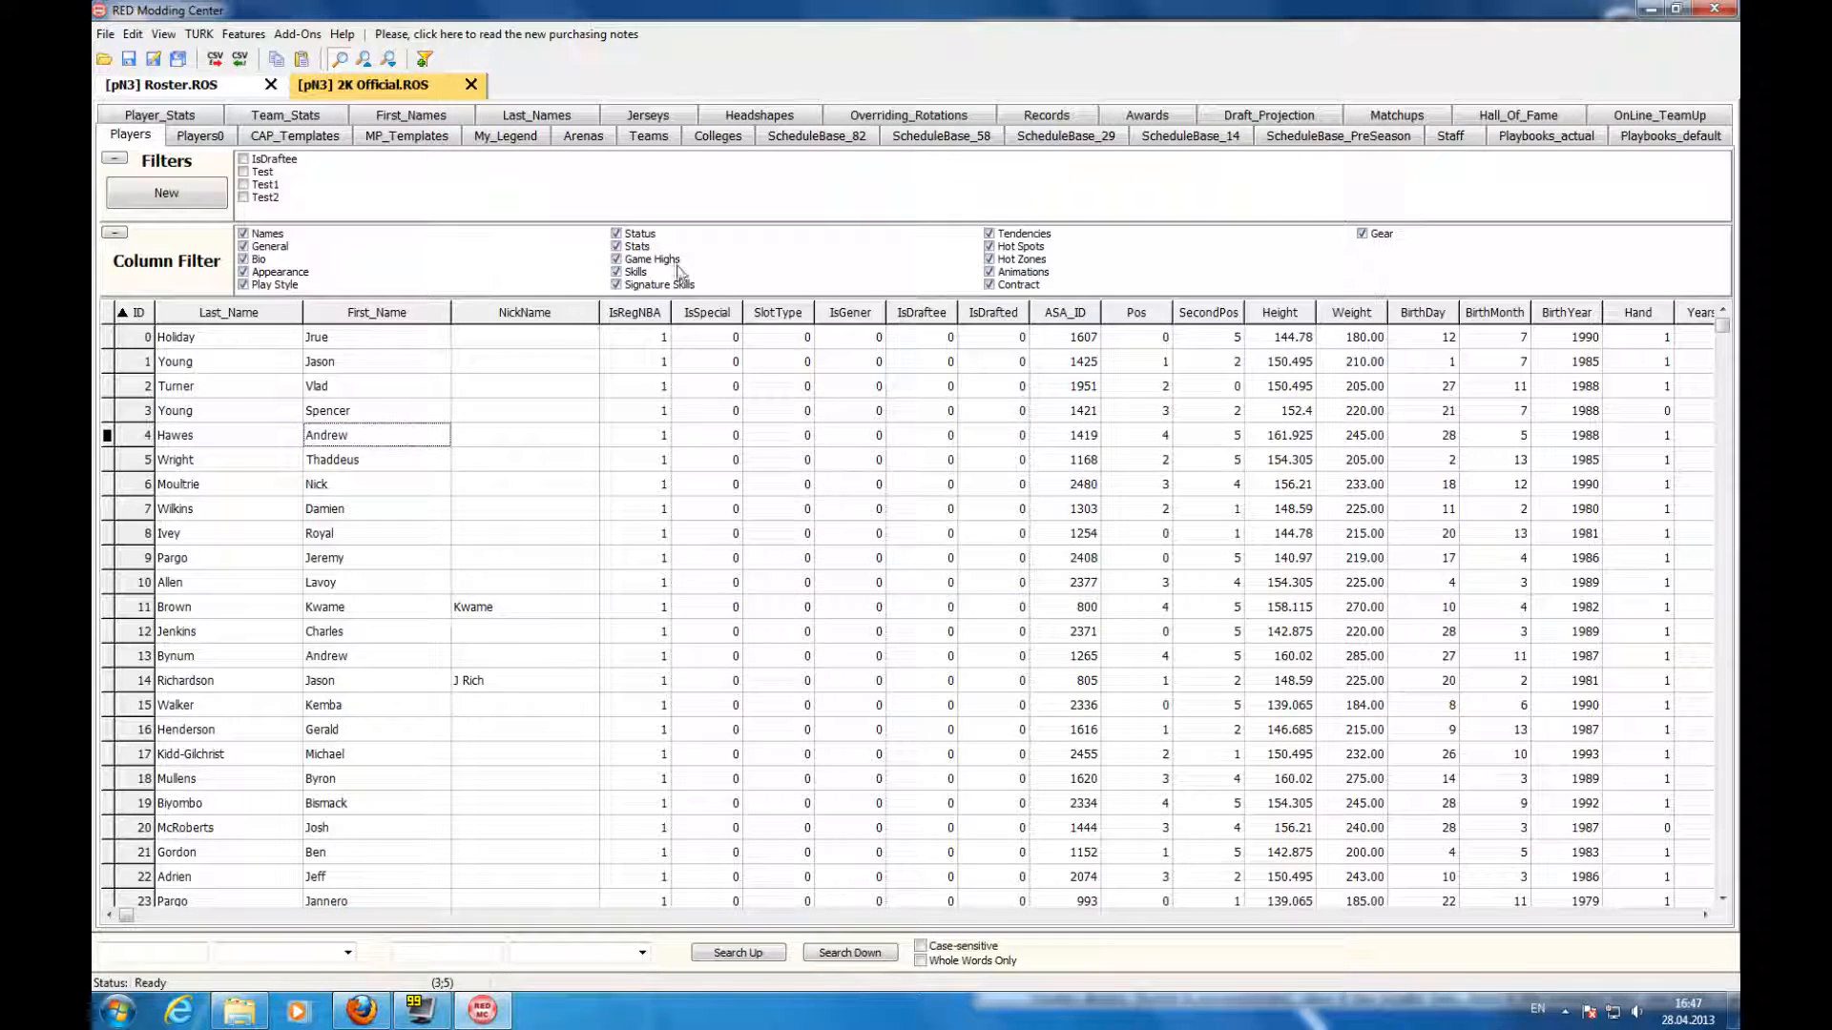
- Jump to the Skills columns and examine the players' SDunk ratings
{"action": "double_click", "coordinate": [673, 271]}
{"action": "left_click", "coordinate": [962, 357]}
{"action": "key", "text": "Up"}
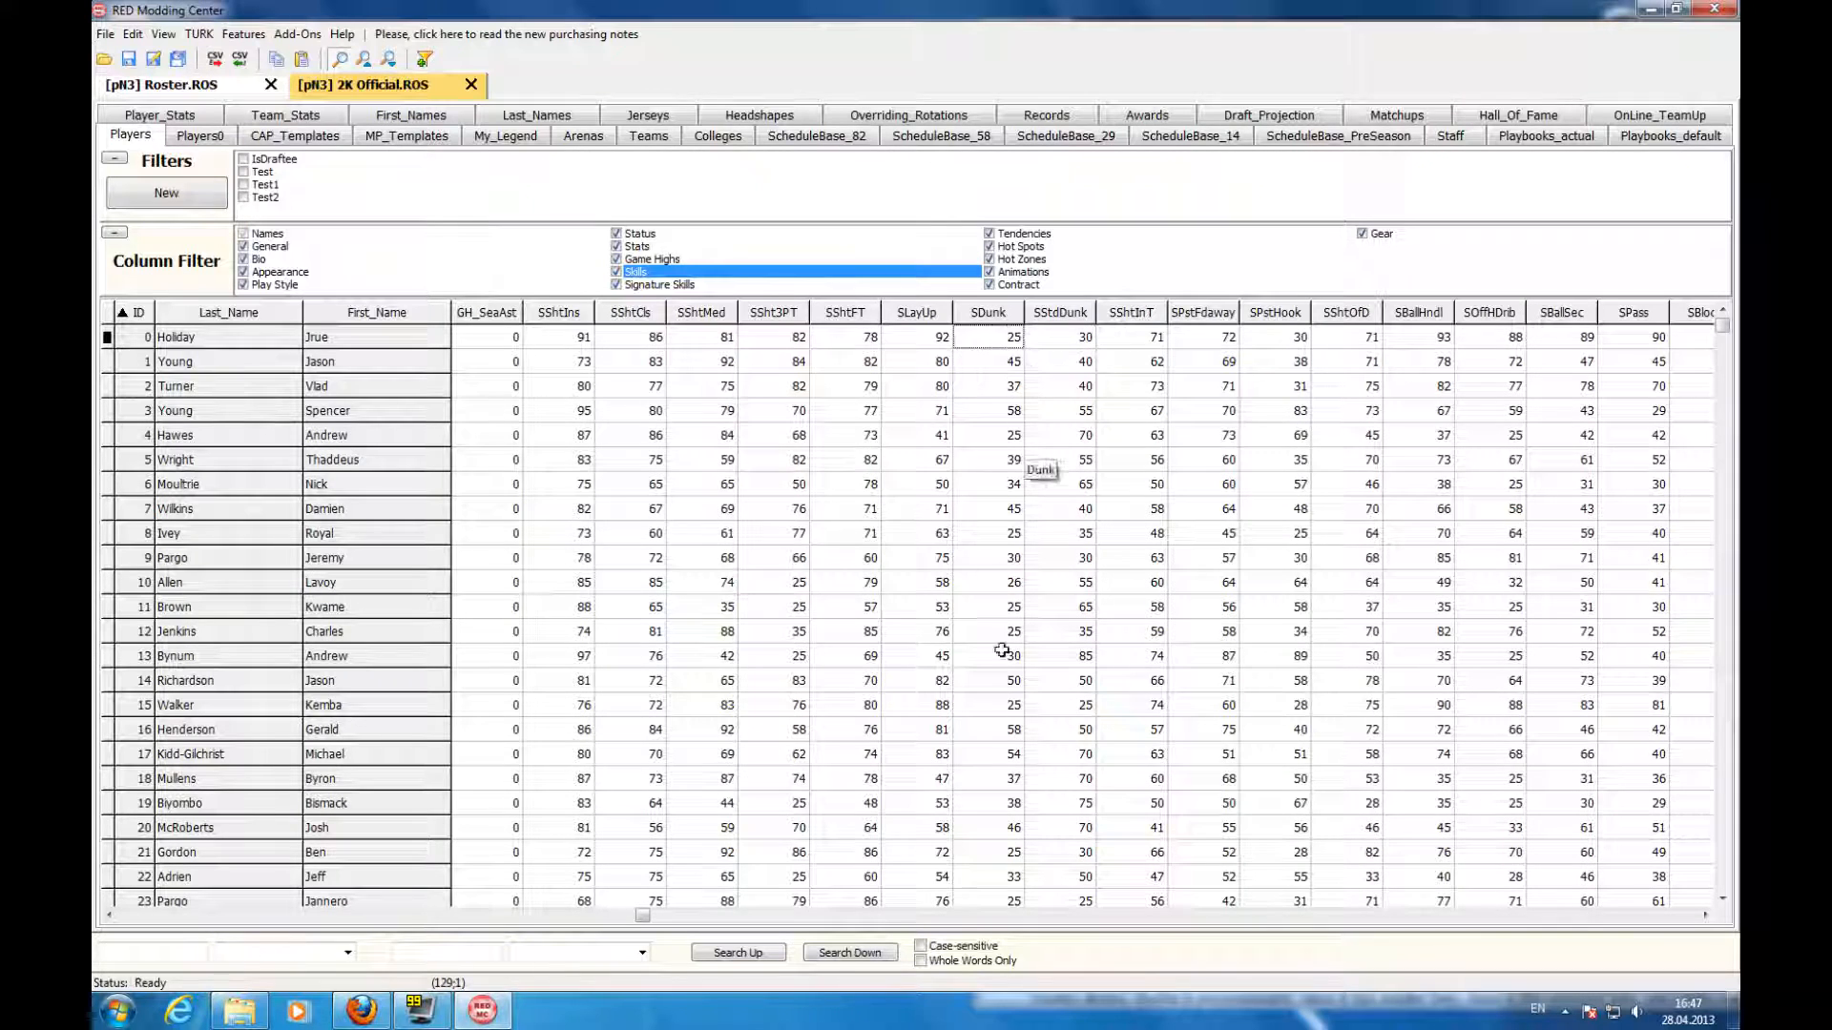
- Reopen the Global Editor and assign SPstFdaway, Last_Name and IsSpecial to its first three rows
{"action": "left_click", "coordinate": [132, 34]}
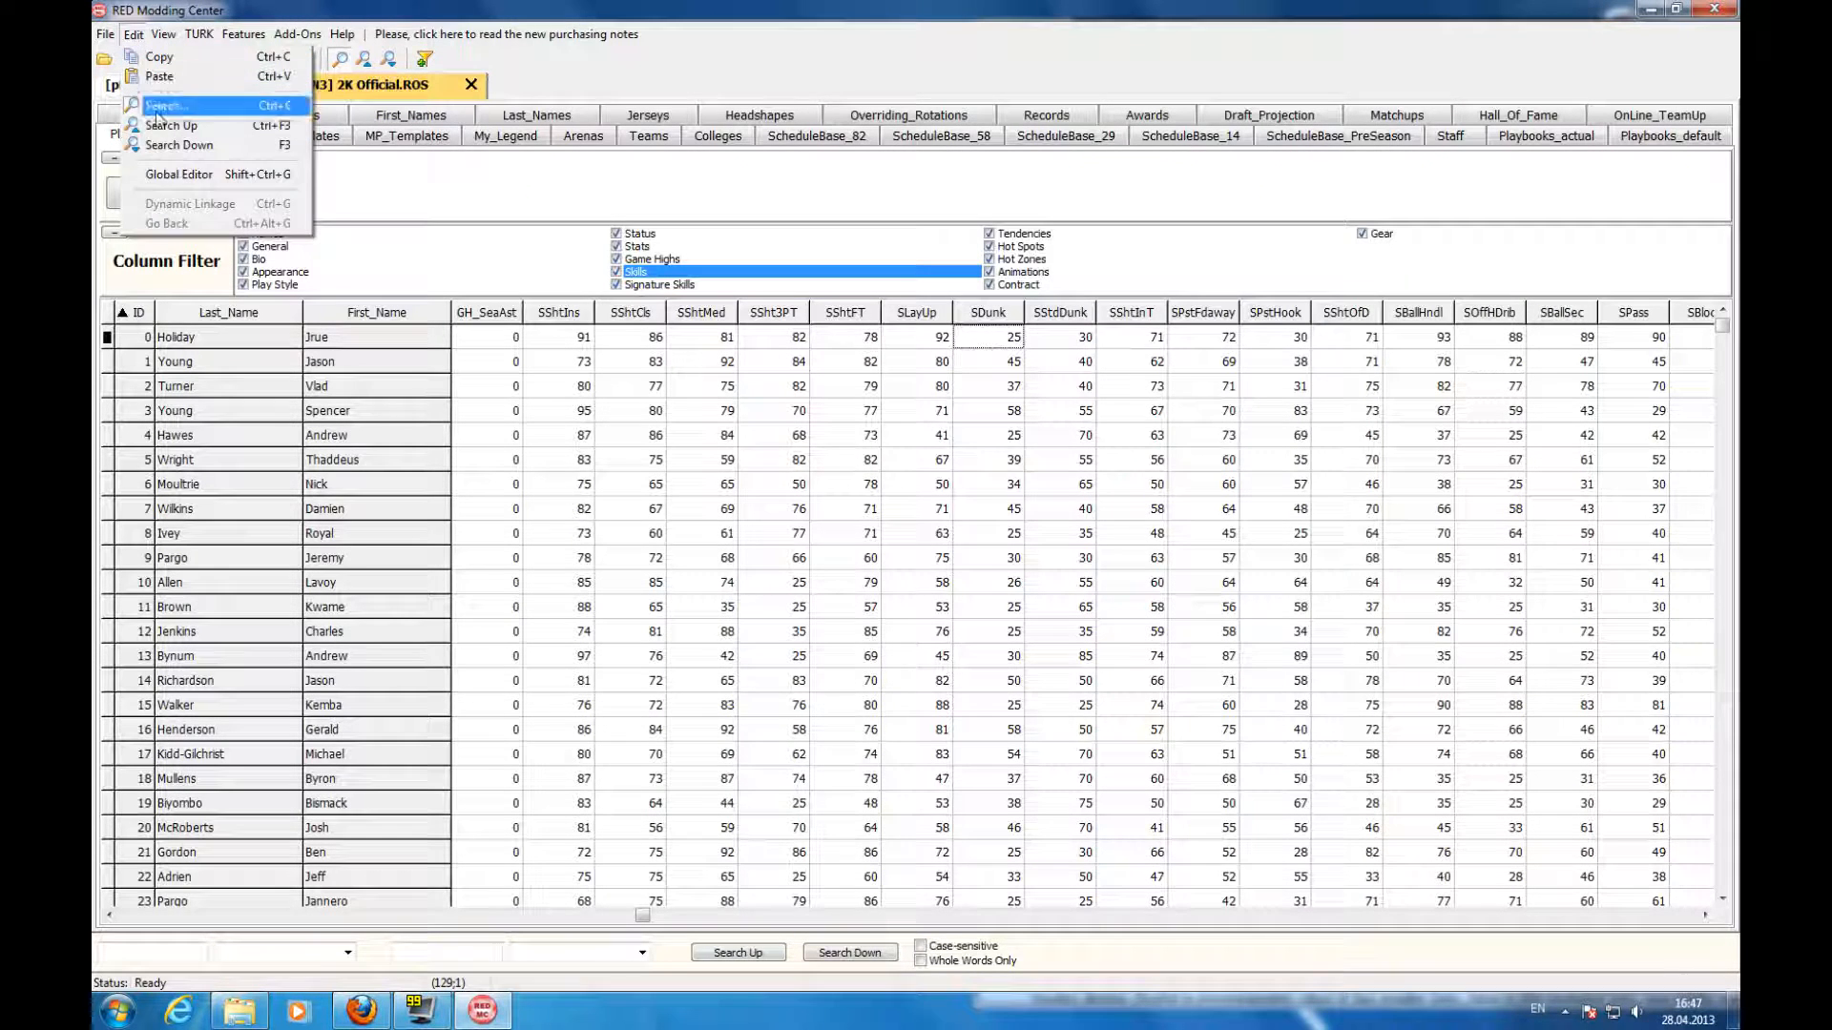
{"action": "left_click", "coordinate": [189, 181]}
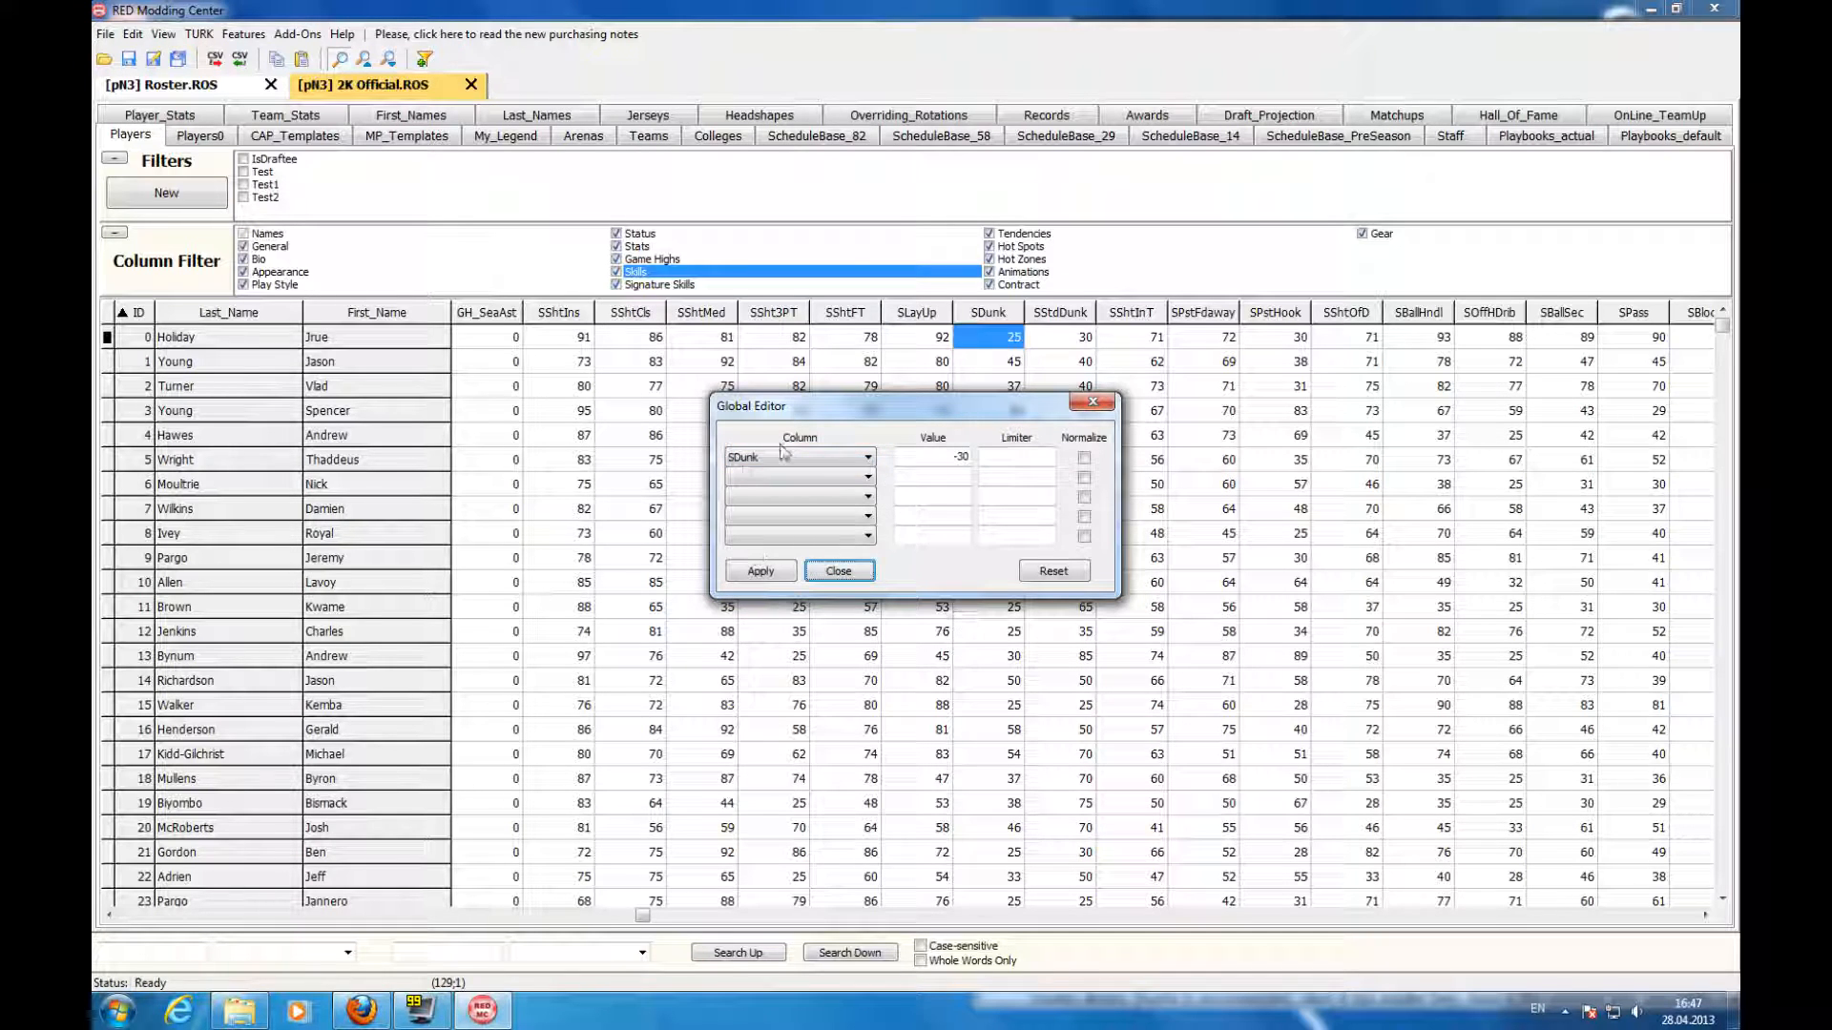
{"action": "left_click", "coordinate": [865, 458]}
{"action": "left_click", "coordinate": [822, 505]}
{"action": "left_click", "coordinate": [816, 477]}
{"action": "left_click", "coordinate": [814, 493]}
{"action": "left_click", "coordinate": [813, 497]}
{"action": "left_click", "coordinate": [777, 591]}
- Enter 25 for SPstFdaway and +25% in the second row, and close the Global Editor without applying
{"action": "left_click_drag", "start_coordinate": [970, 457], "coordinate": [921, 457]}
{"action": "key", "text": "BackSpace"}
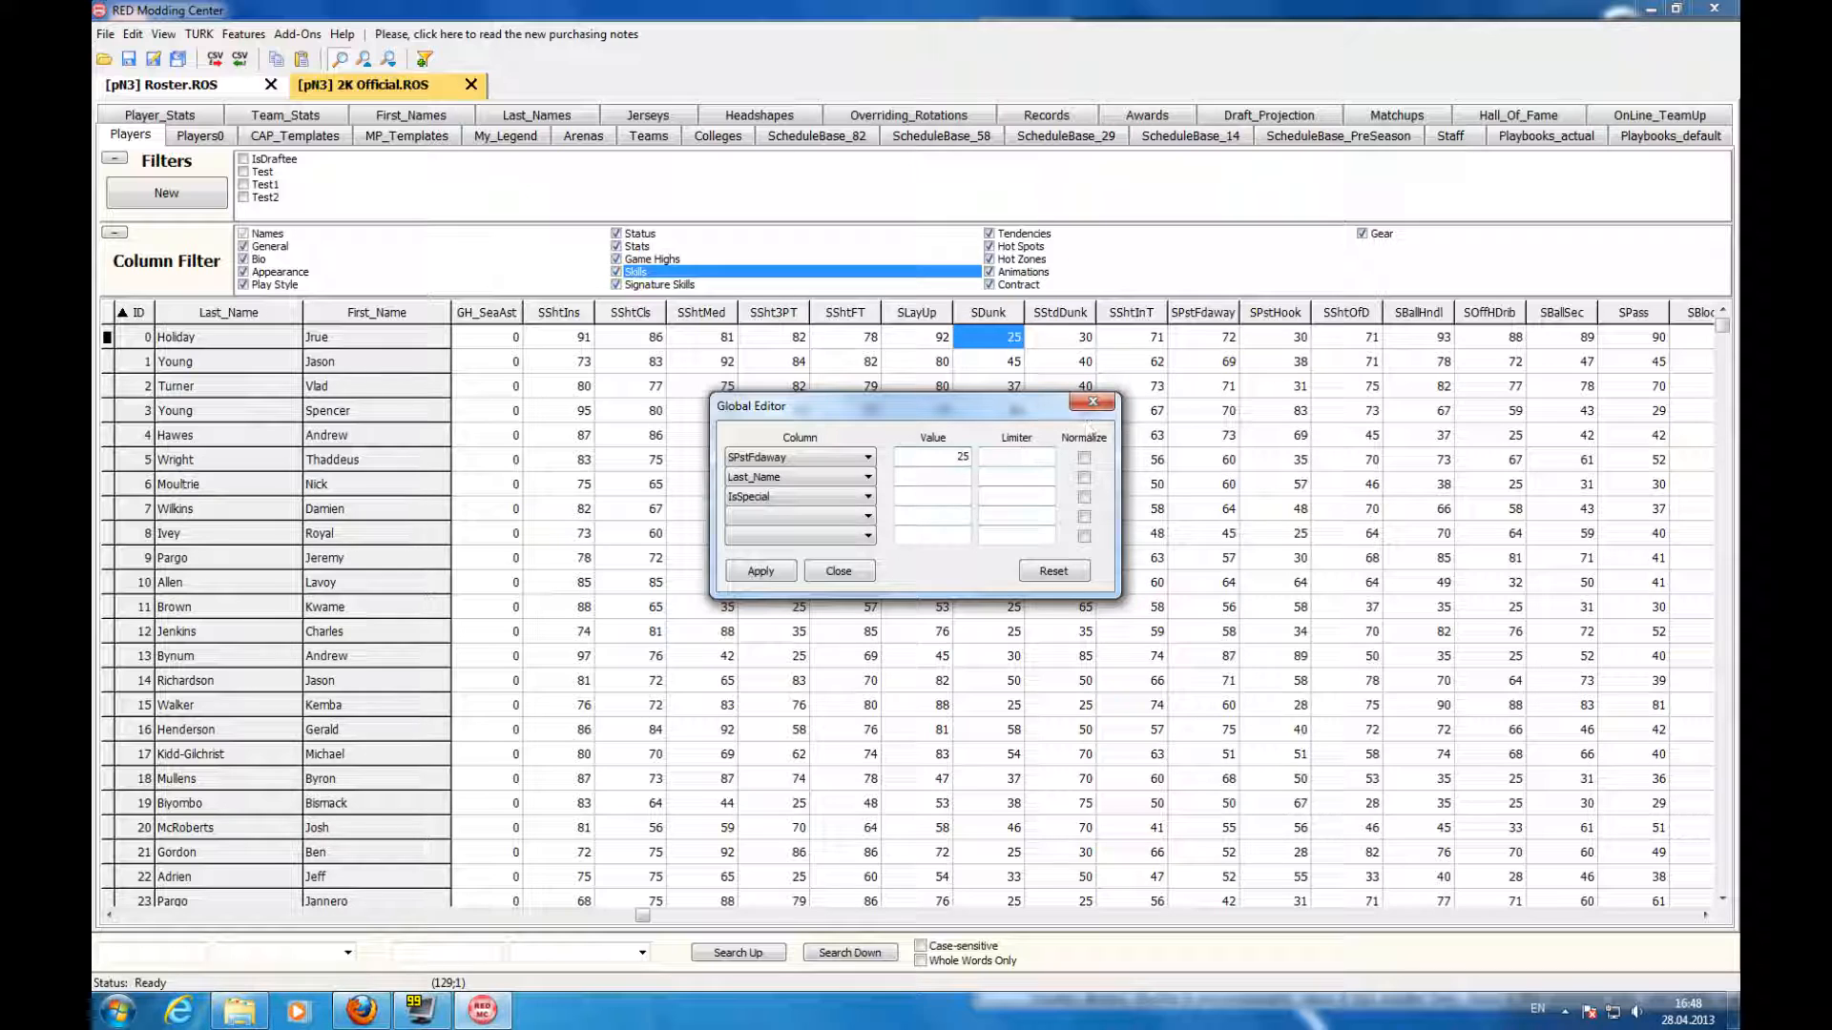
{"action": "left_click", "coordinate": [962, 456]}
{"action": "left_click", "coordinate": [861, 568]}
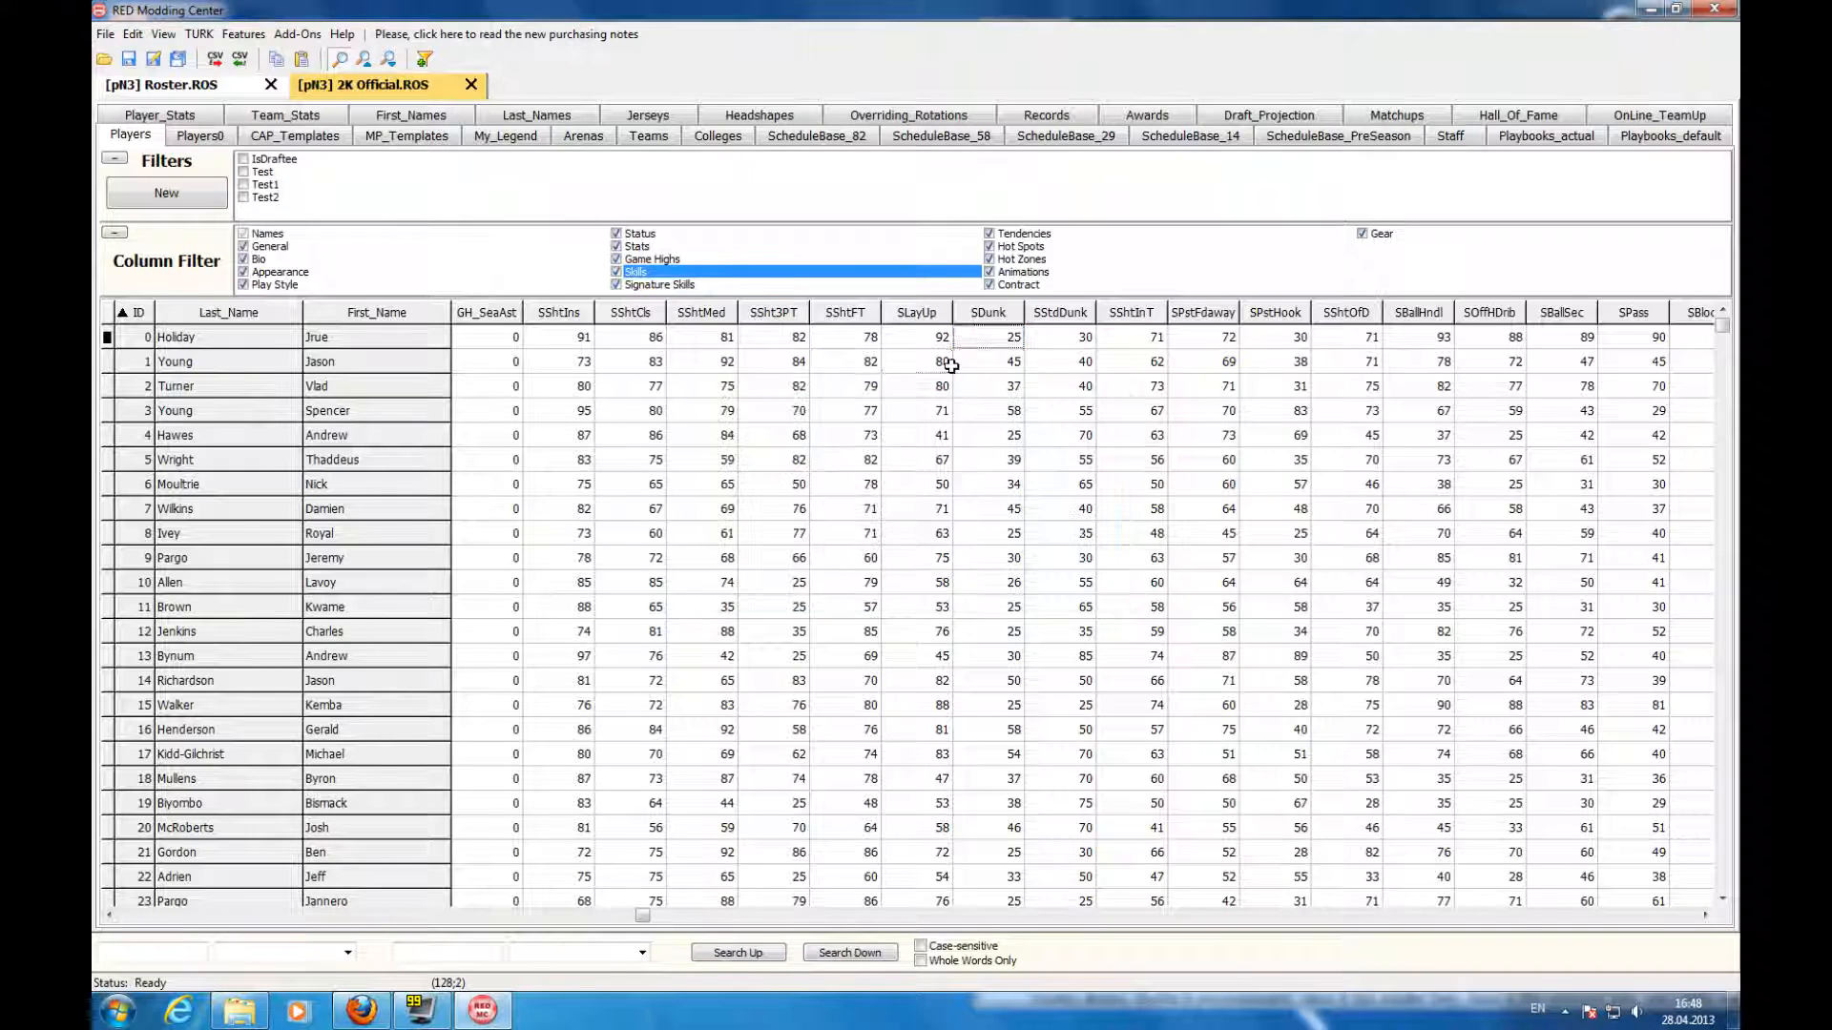
- Return to the first columns and filter the player list with Test1 and Test2 together
{"action": "left_click", "coordinate": [947, 361]}
{"action": "key", "text": "Home"}
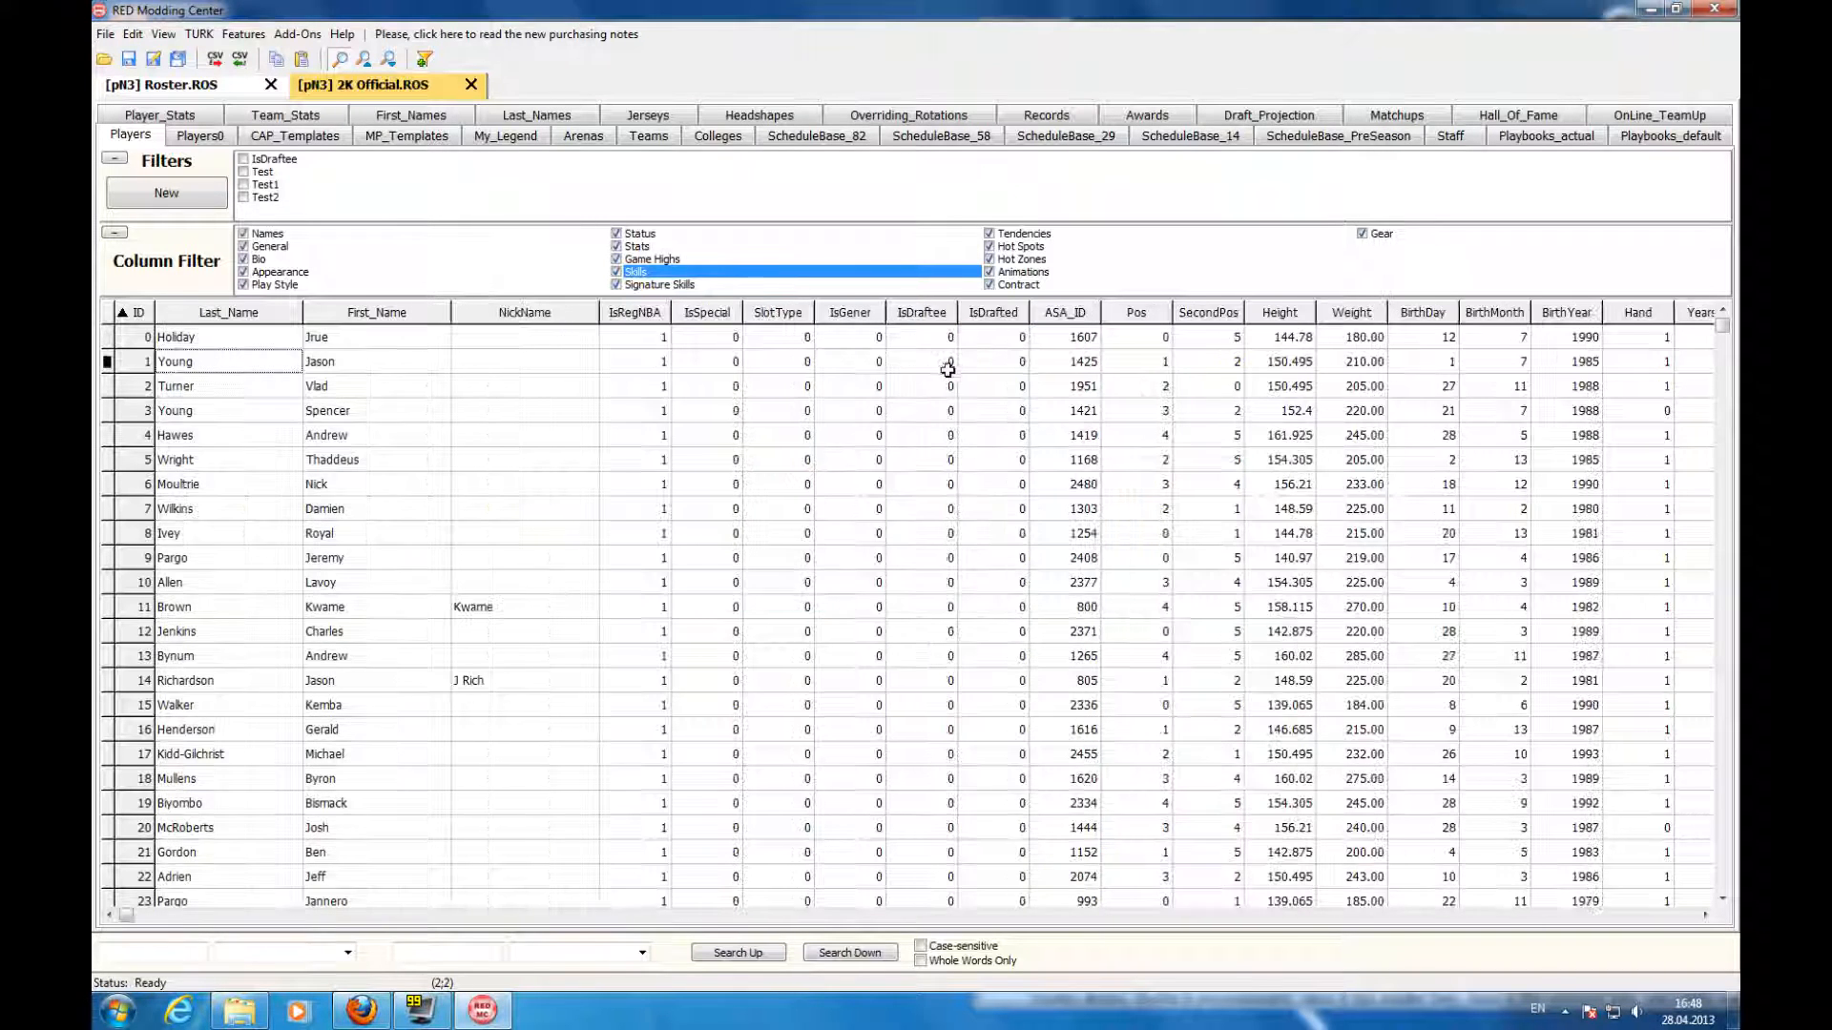
{"action": "left_click", "coordinate": [243, 185]}
{"action": "left_click", "coordinate": [244, 198]}
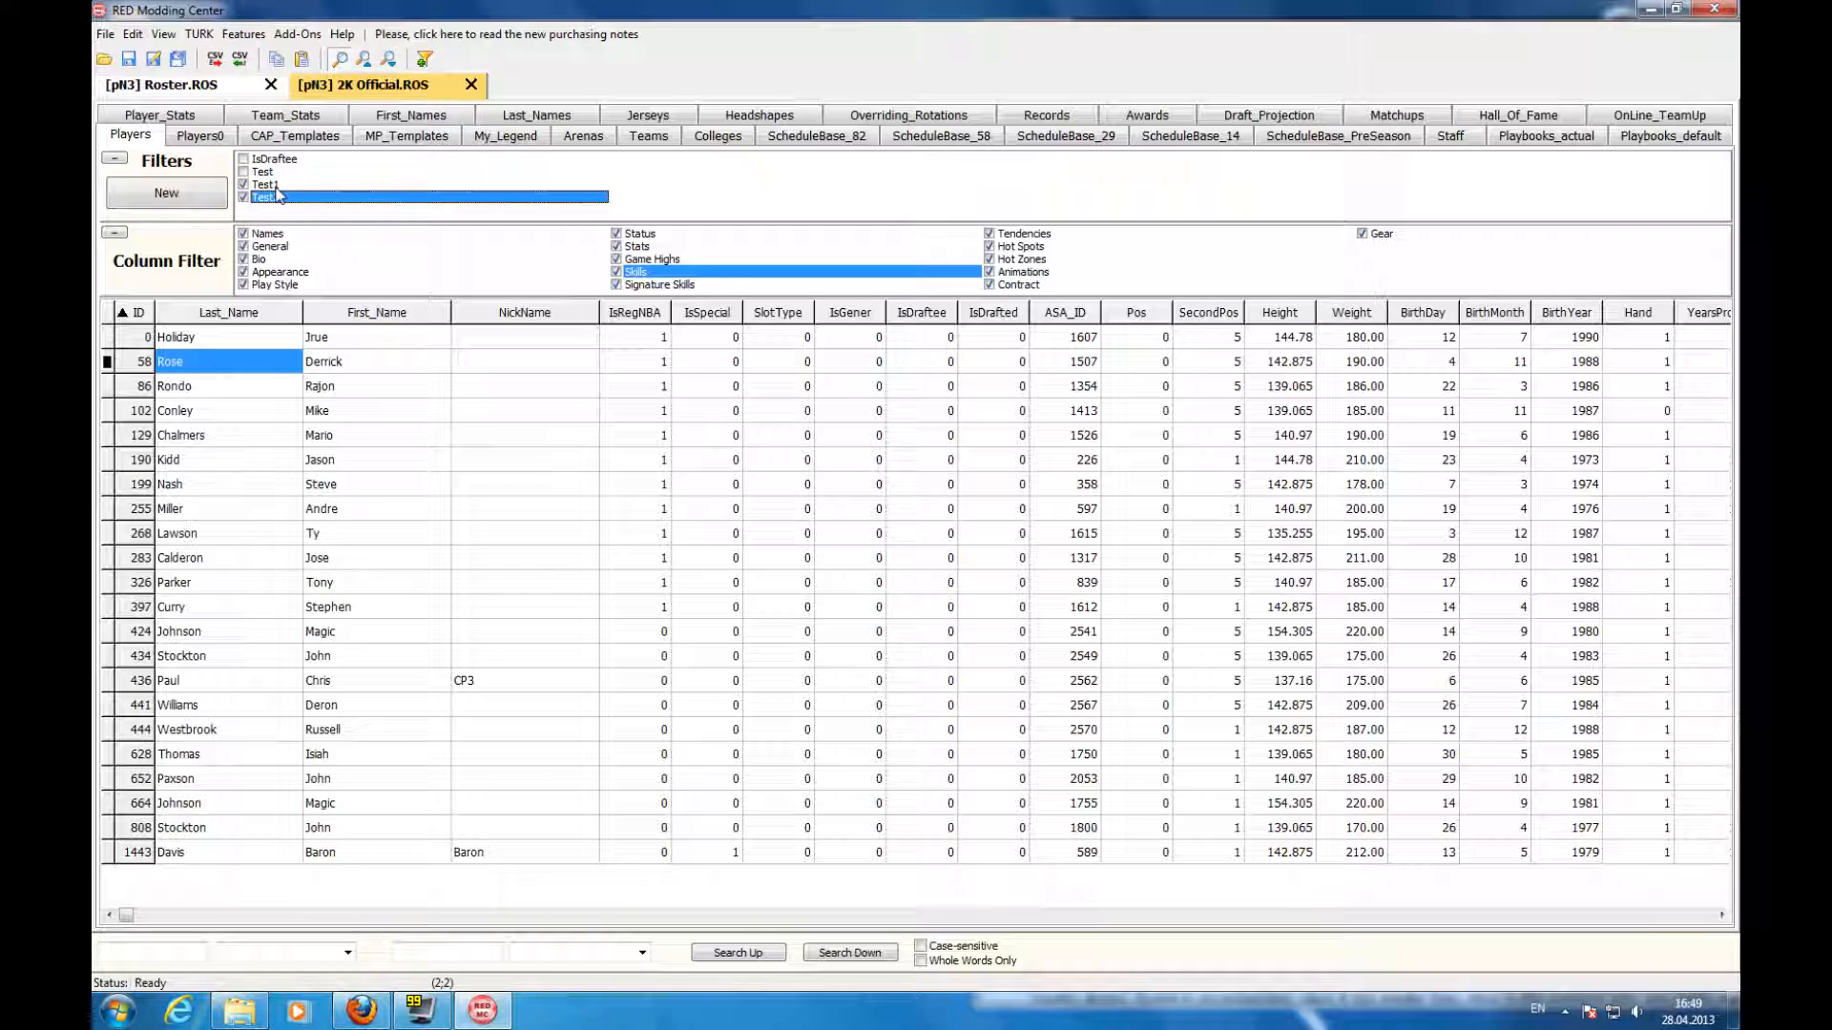
- Open the Global Editor for the filtered players and reset all of its column and value rows
{"action": "left_click", "coordinate": [315, 388]}
{"action": "left_click", "coordinate": [137, 36]}
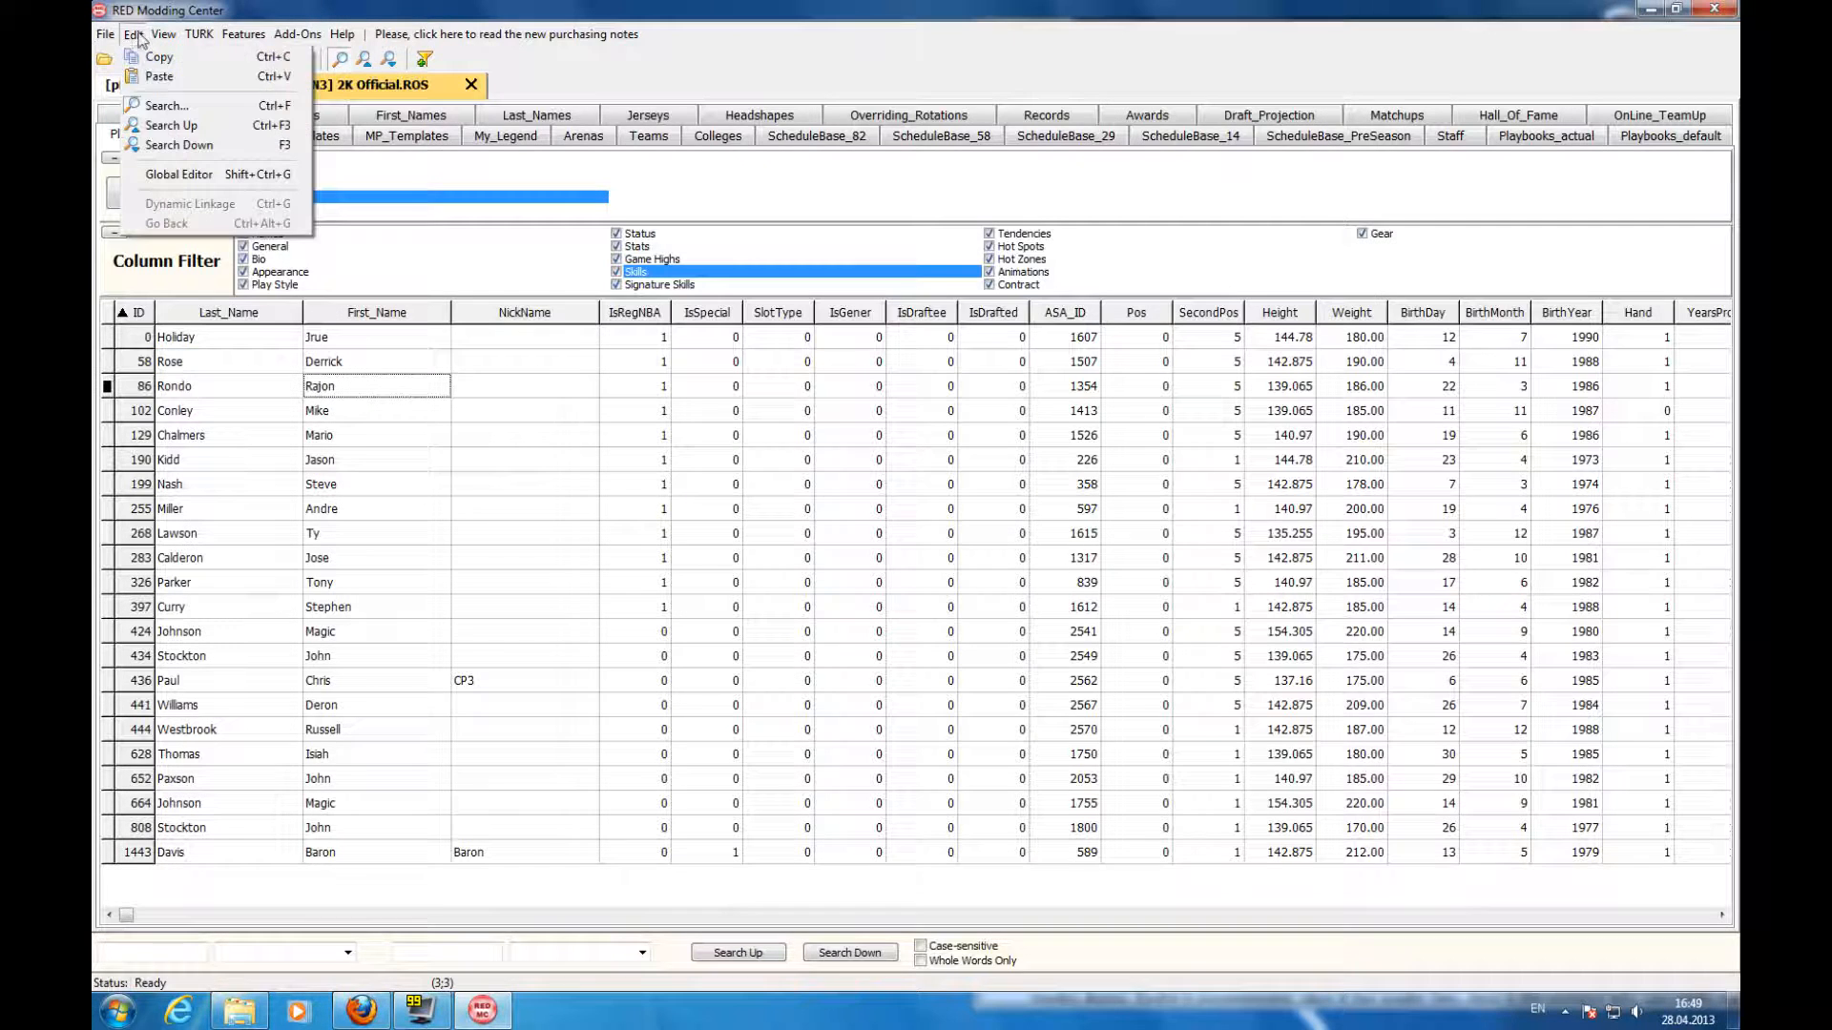
{"action": "left_click", "coordinate": [179, 175]}
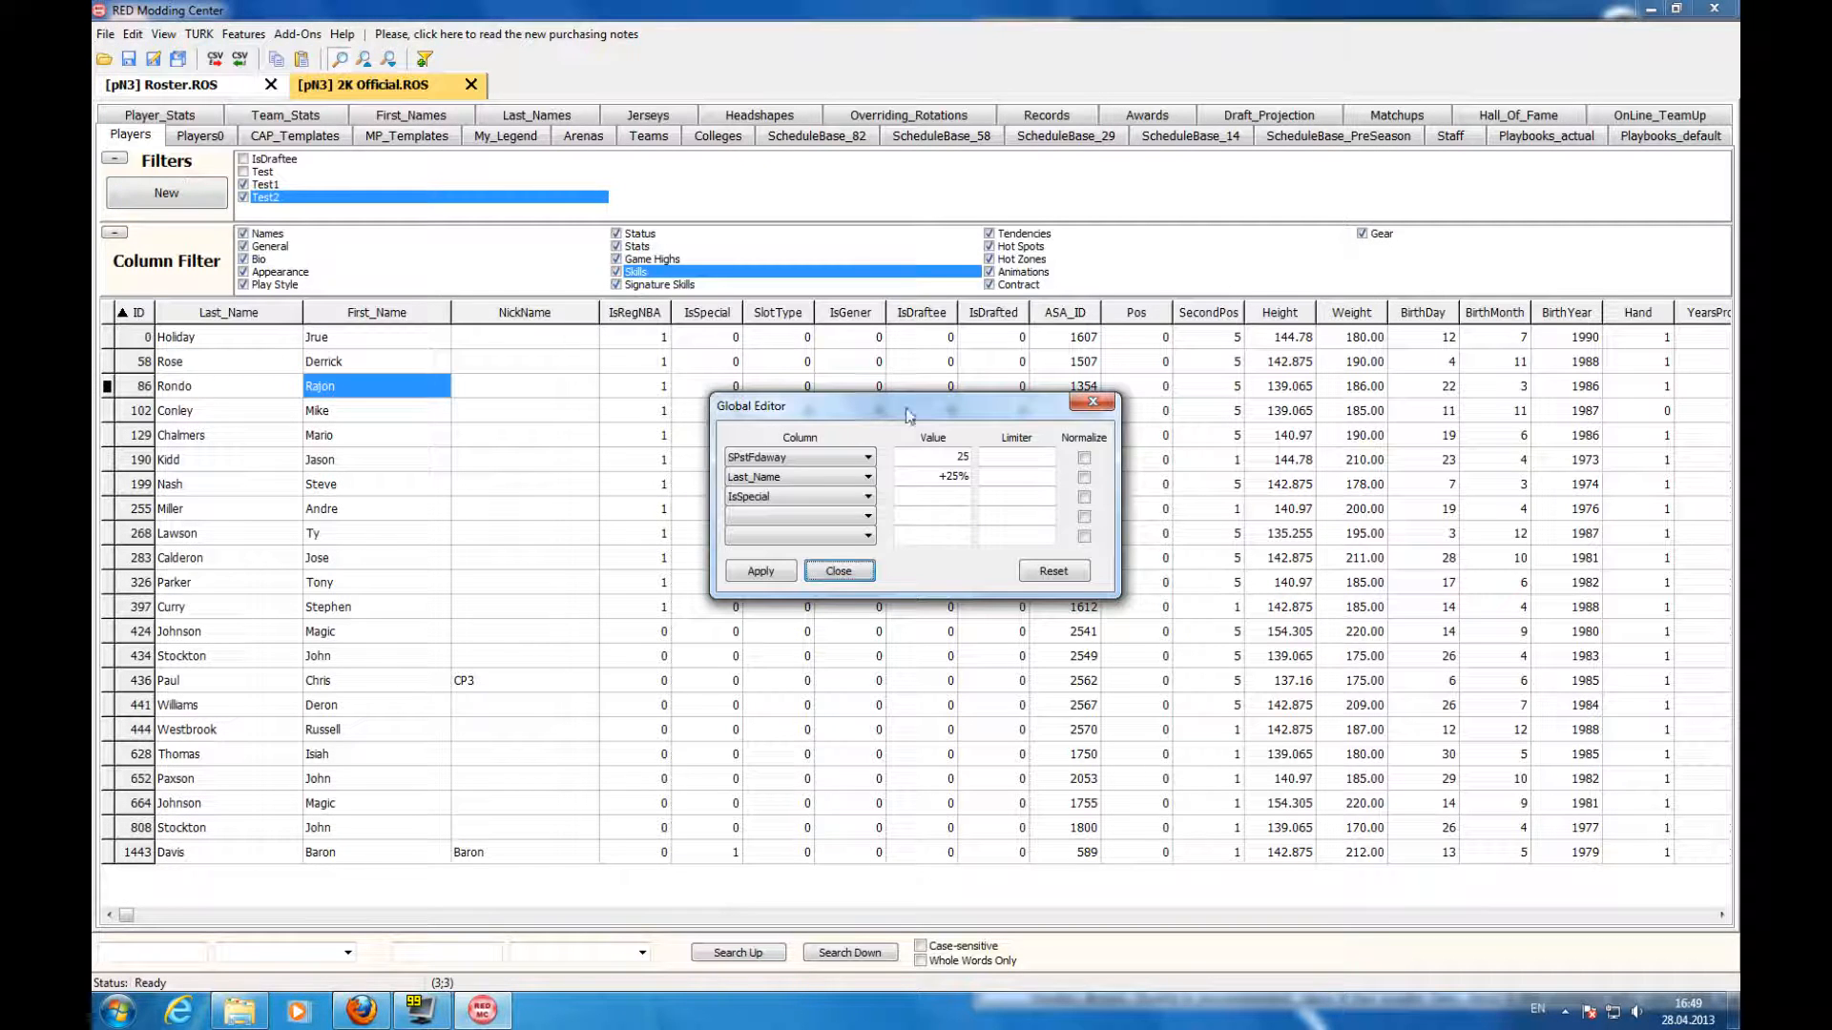
{"action": "left_click_drag", "start_coordinate": [907, 415], "coordinate": [913, 432]}
{"action": "left_click", "coordinate": [834, 512]}
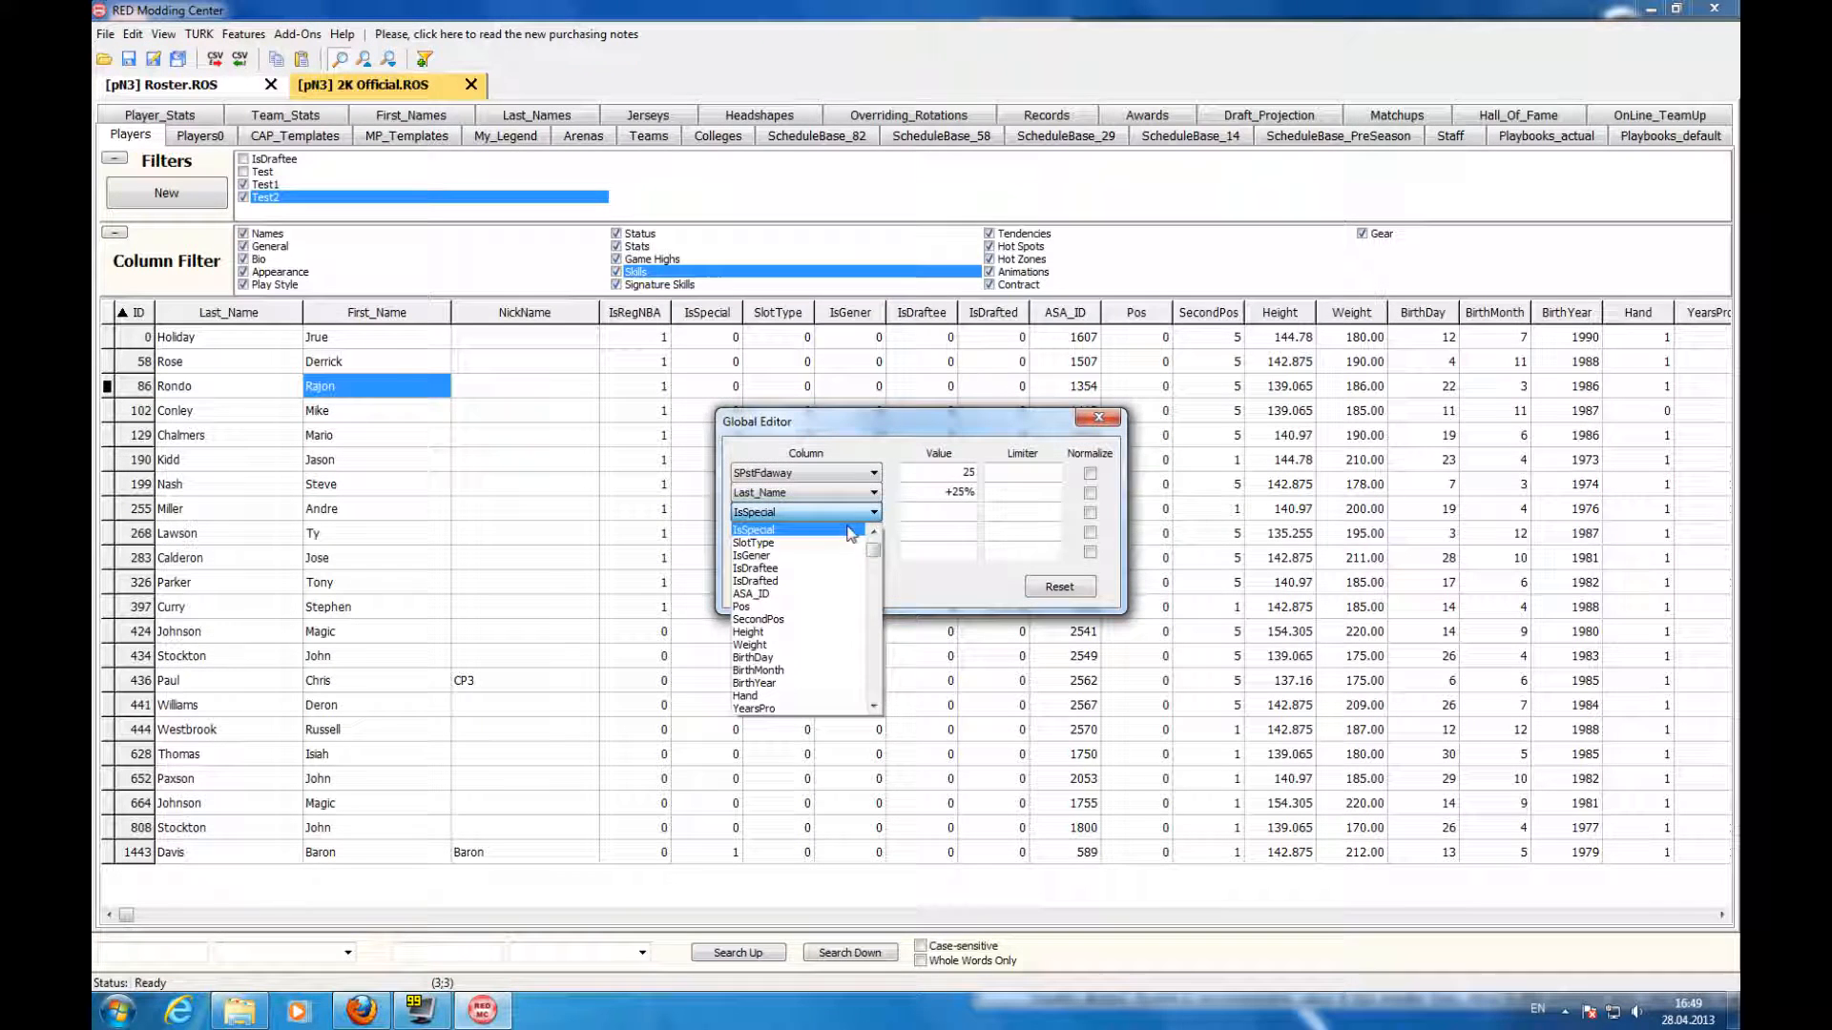
{"action": "left_click", "coordinate": [834, 509]}
{"action": "left_click", "coordinate": [1058, 587]}
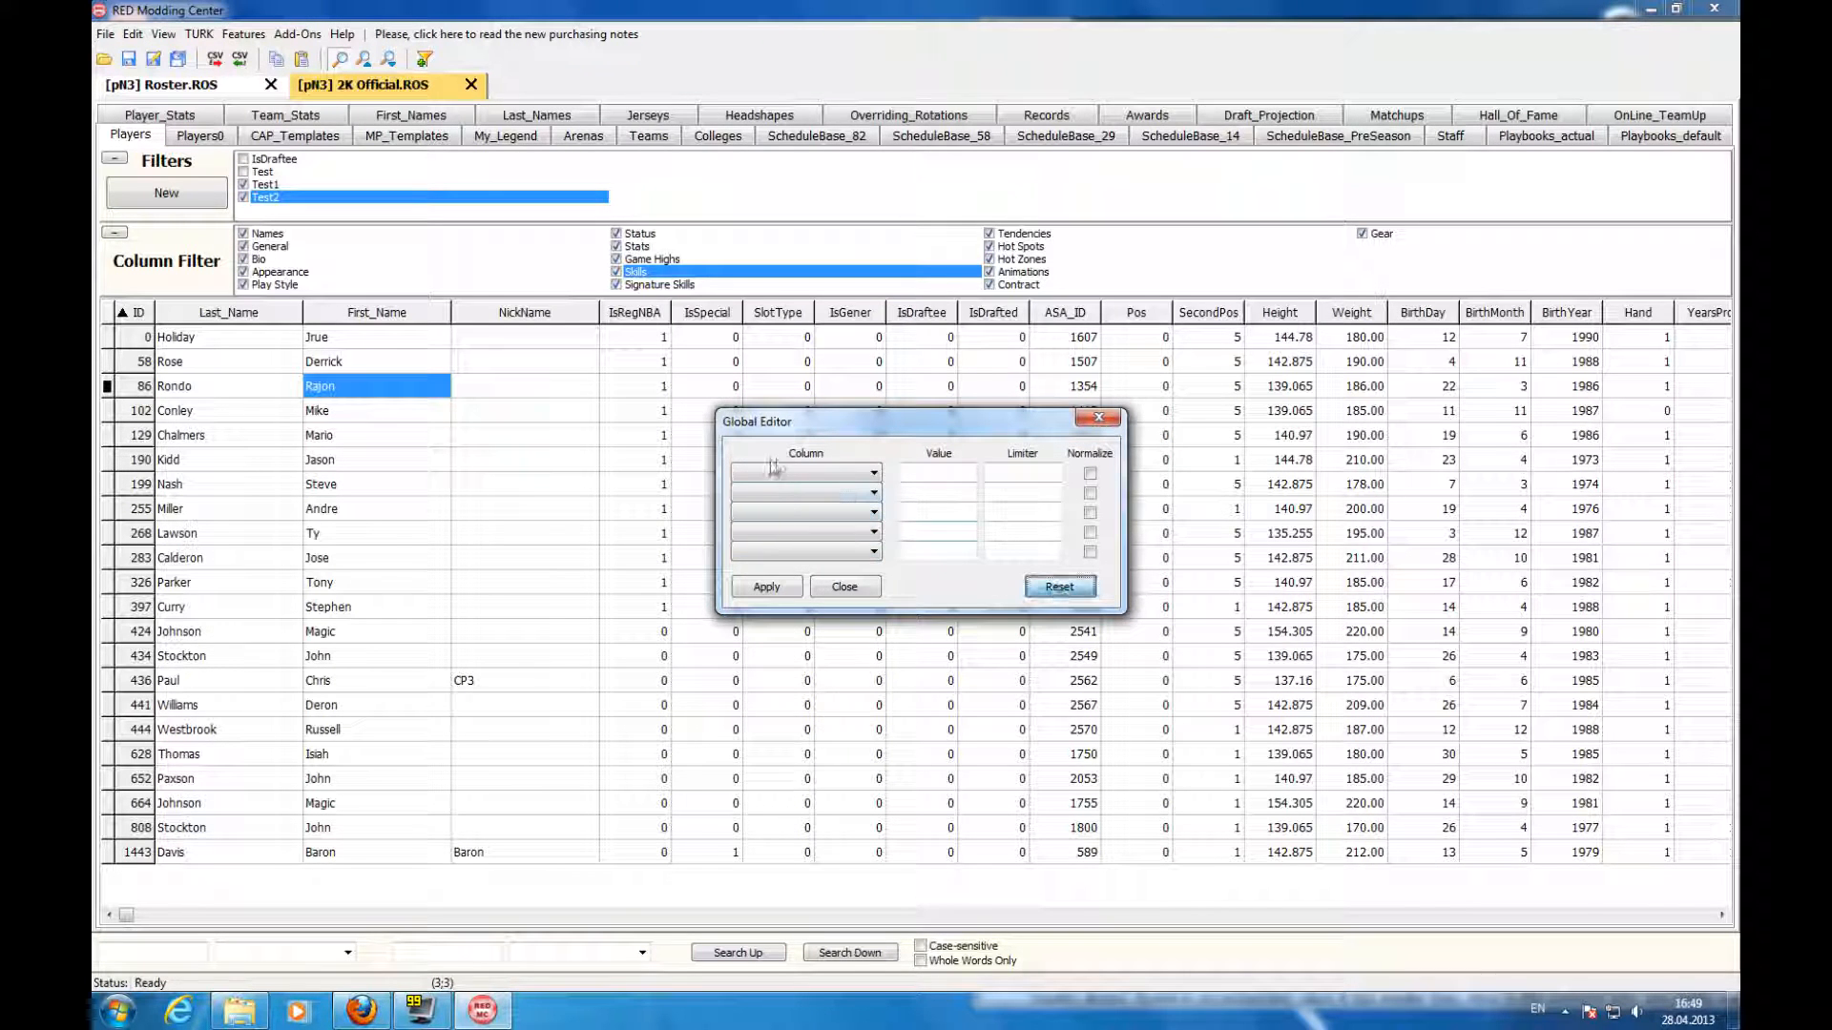
- Raise Weight by +150% for the filtered players with the Global Editor, and close the editor
{"action": "left_click", "coordinate": [812, 472]}
{"action": "scroll", "coordinate": [781, 649], "scroll_direction": "down", "scroll_amount": 1}
{"action": "left_click", "coordinate": [750, 644]}
{"action": "left_click", "coordinate": [939, 472]}
{"action": "type", "text": "4"}
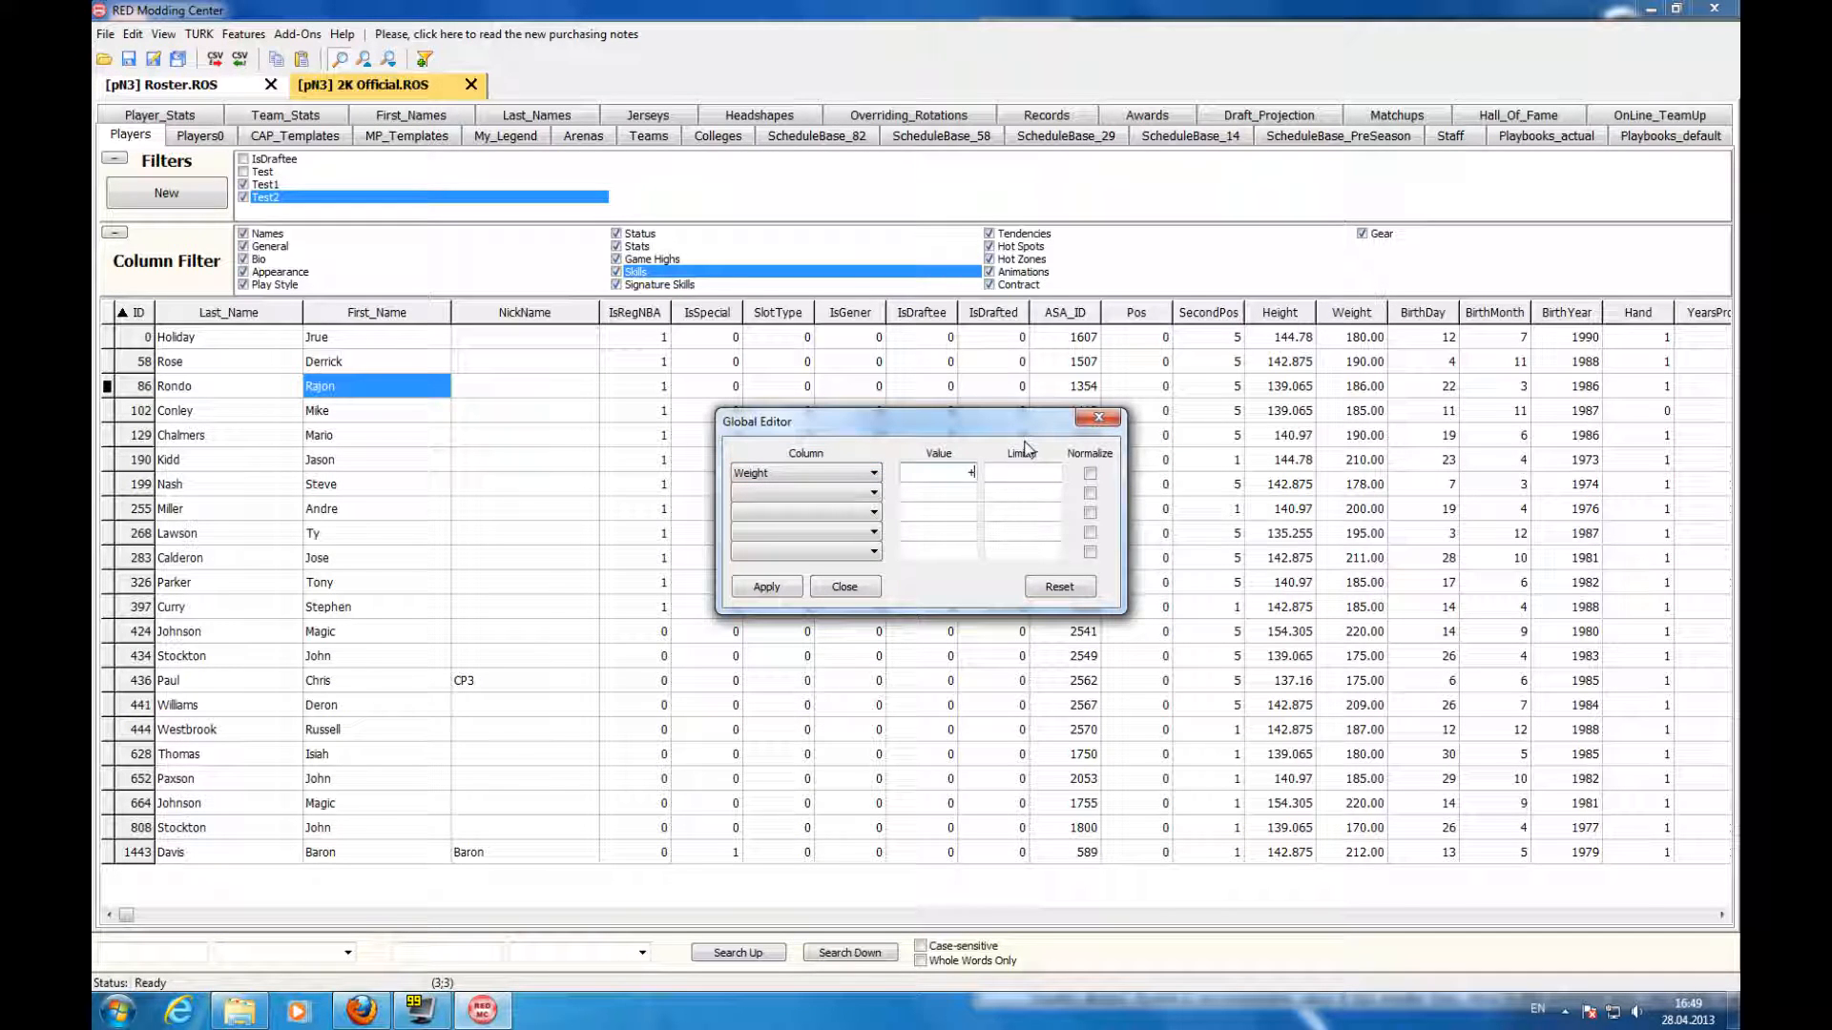
{"action": "type", "text": "150%"}
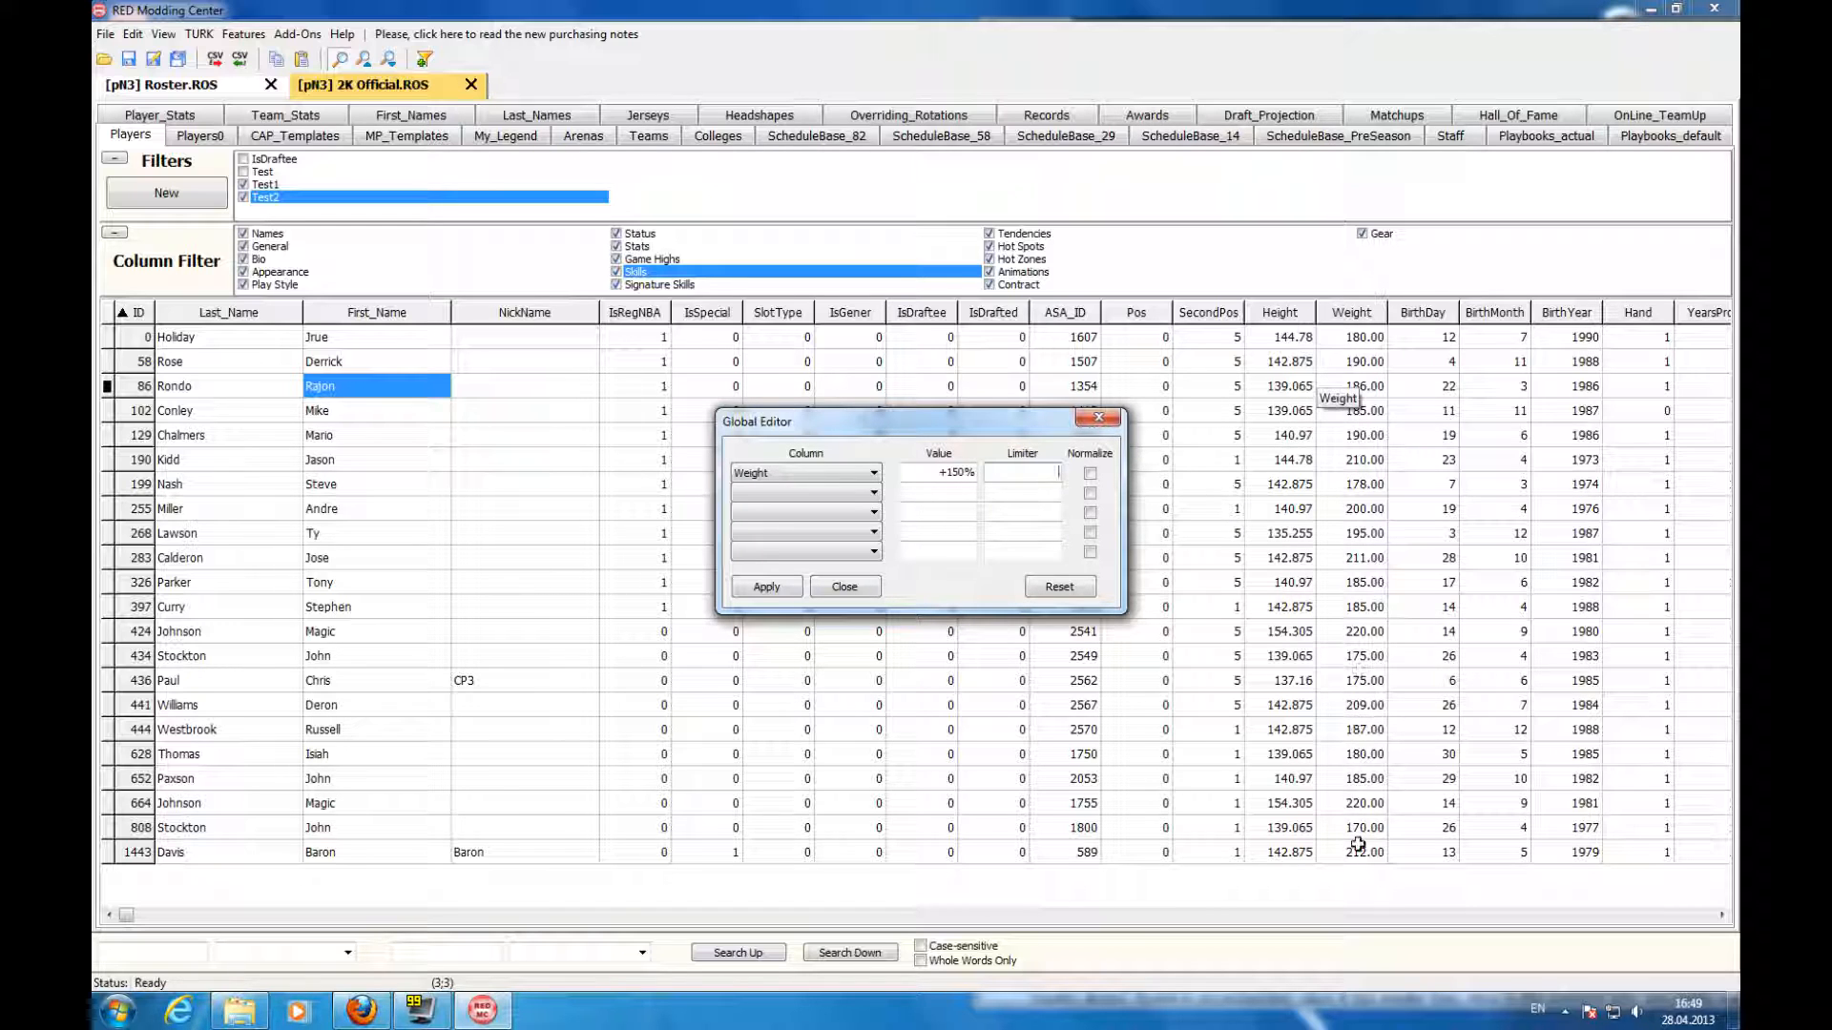
{"action": "left_click", "coordinate": [764, 586]}
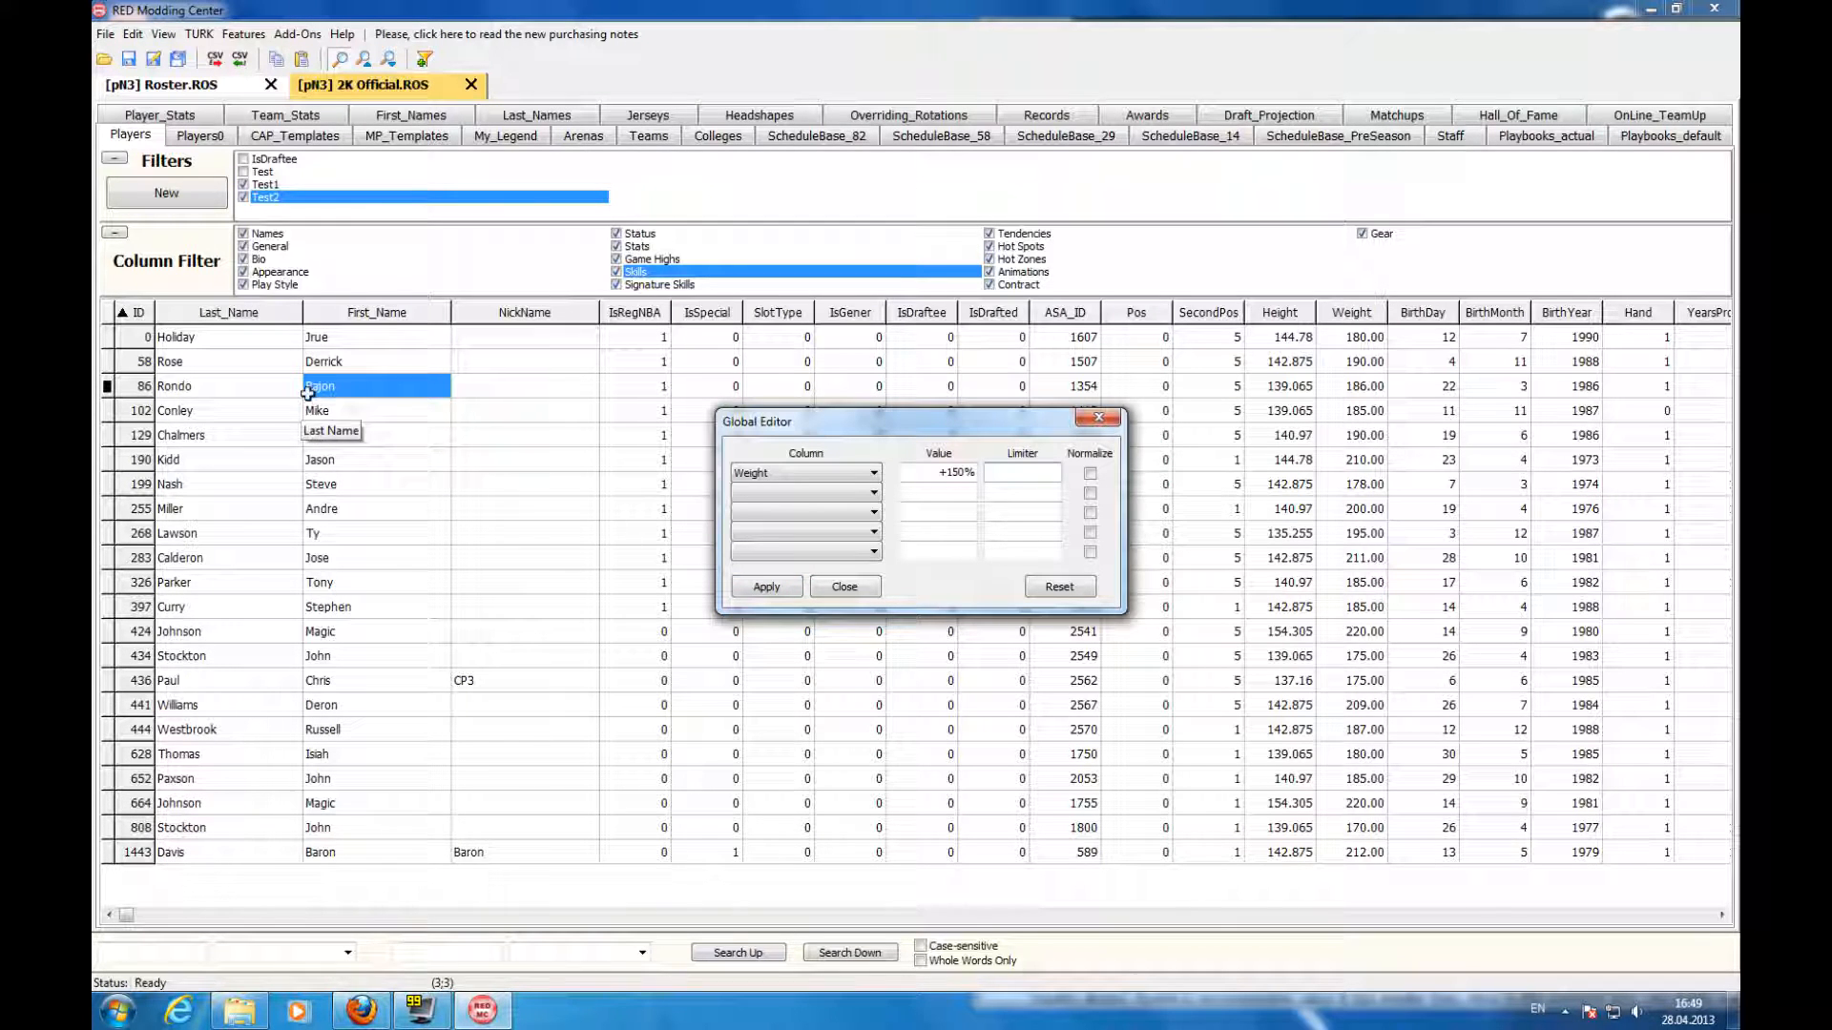
{"action": "left_click", "coordinate": [770, 587]}
{"action": "left_click", "coordinate": [1098, 417]}
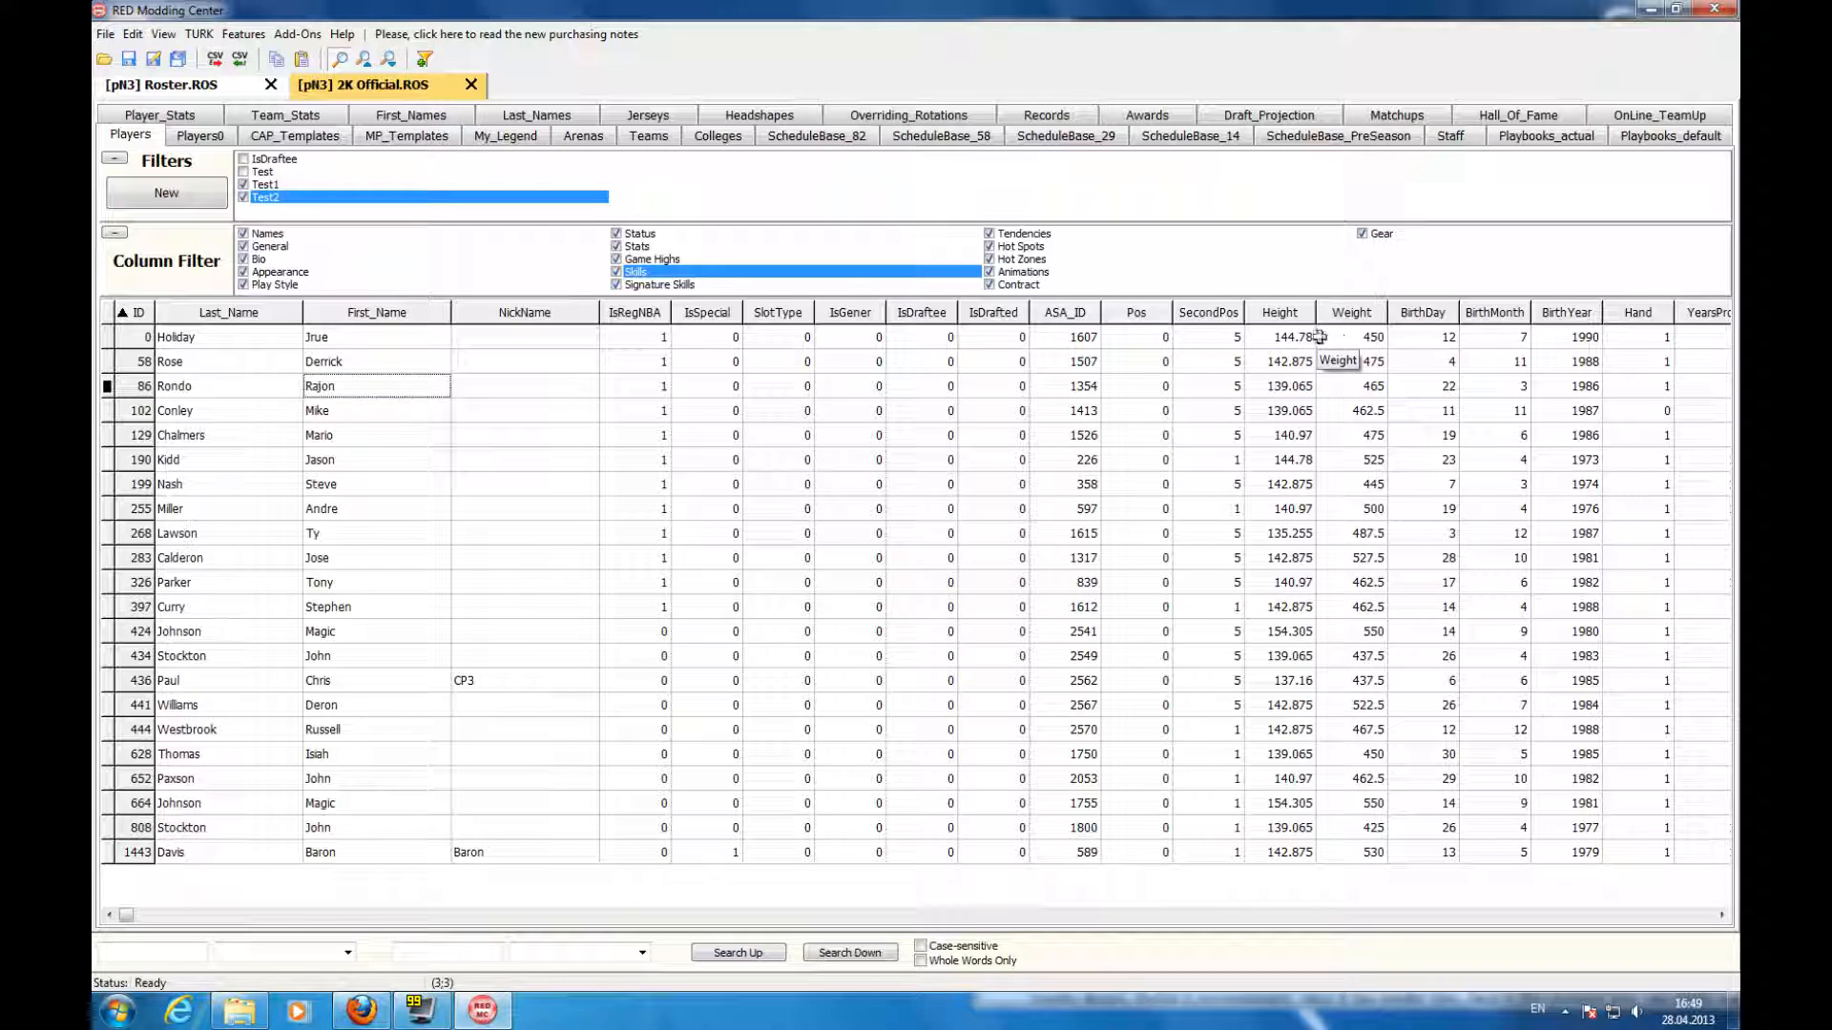
- Clear the Test2 and Test1 filters and compare Weight values across the full player list
{"action": "left_click", "coordinate": [244, 197]}
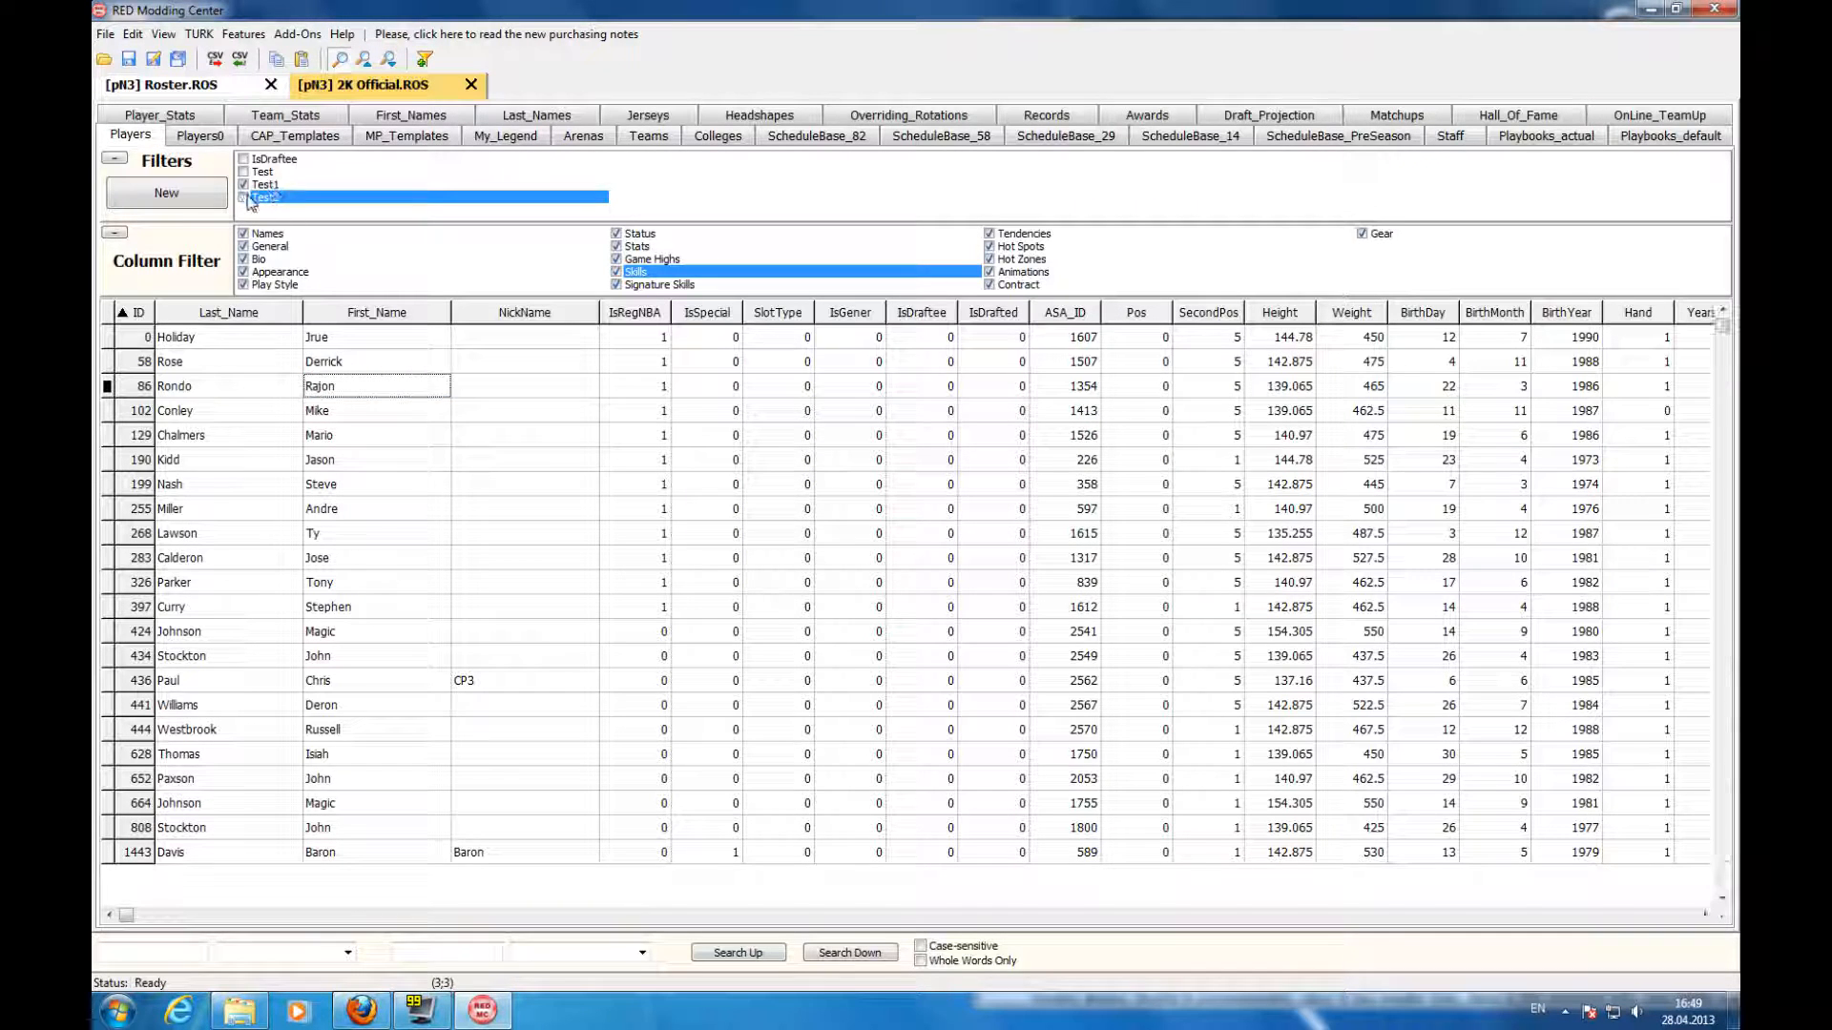
{"action": "left_click", "coordinate": [245, 184]}
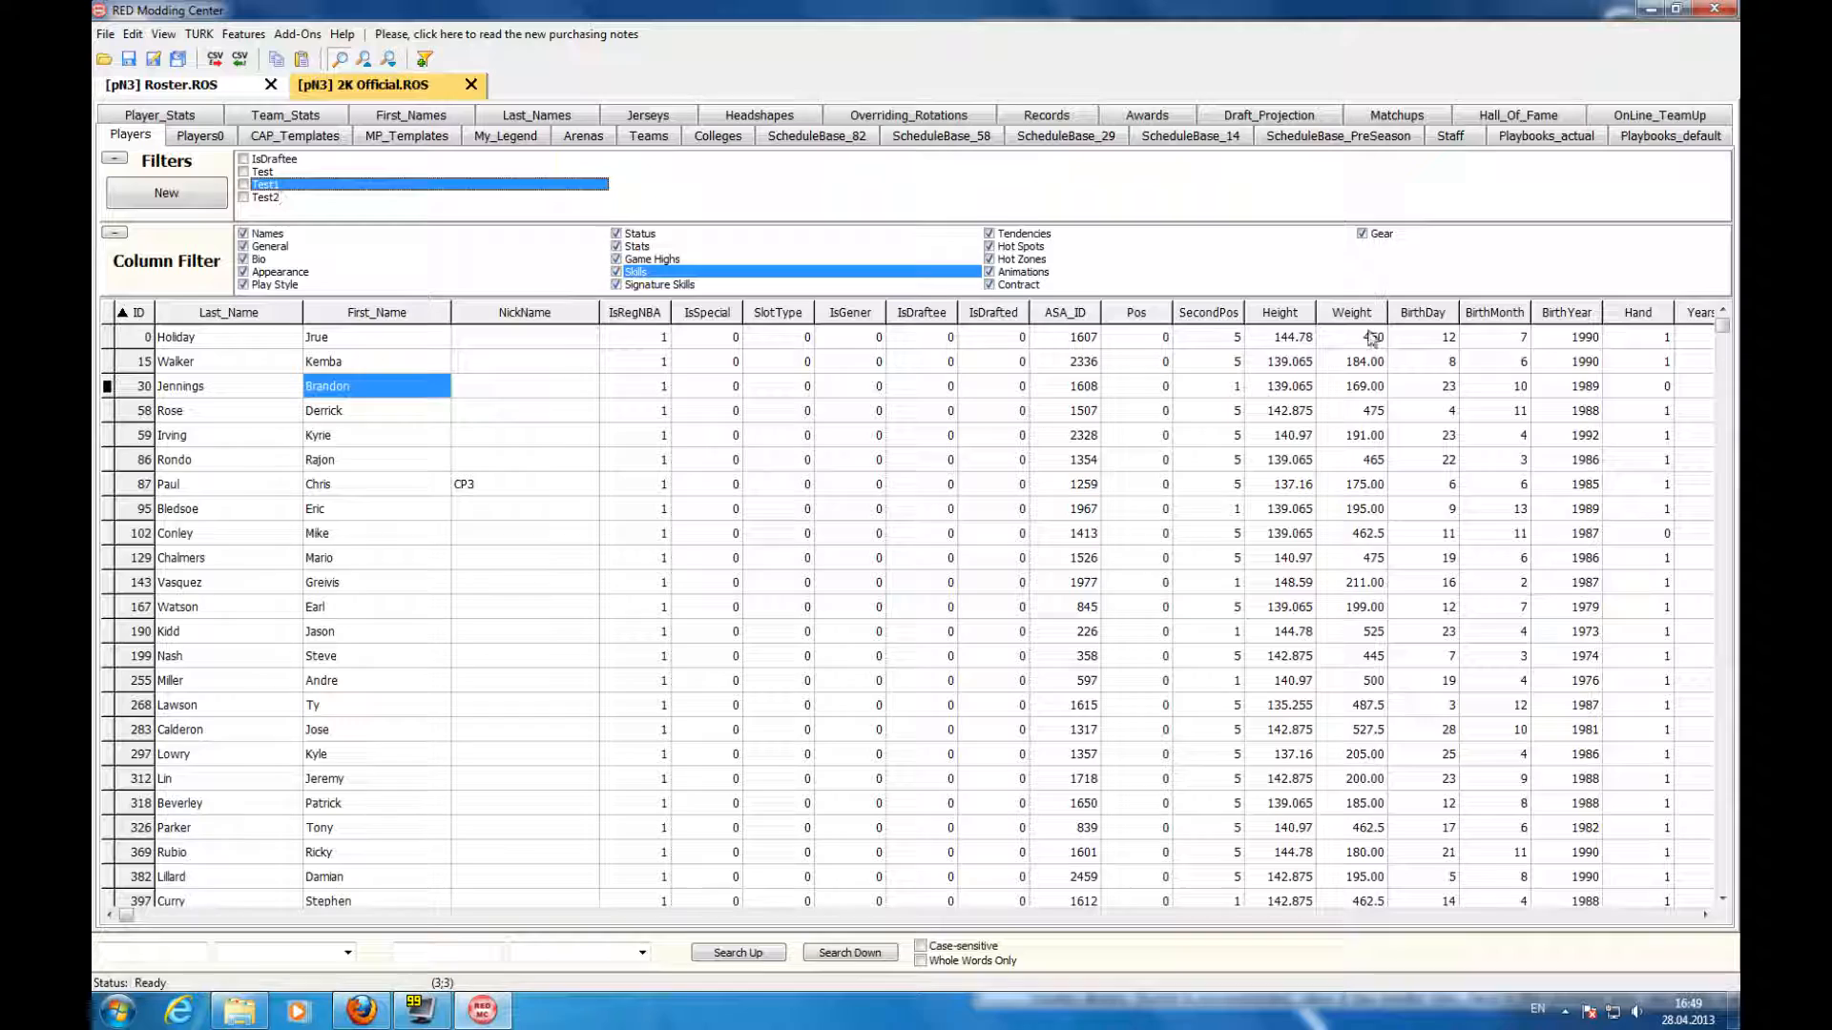
{"action": "left_click", "coordinate": [1365, 370]}
{"action": "left_click", "coordinate": [1362, 558]}
{"action": "left_click", "coordinate": [1361, 705]}
{"action": "left_click", "coordinate": [1347, 433]}
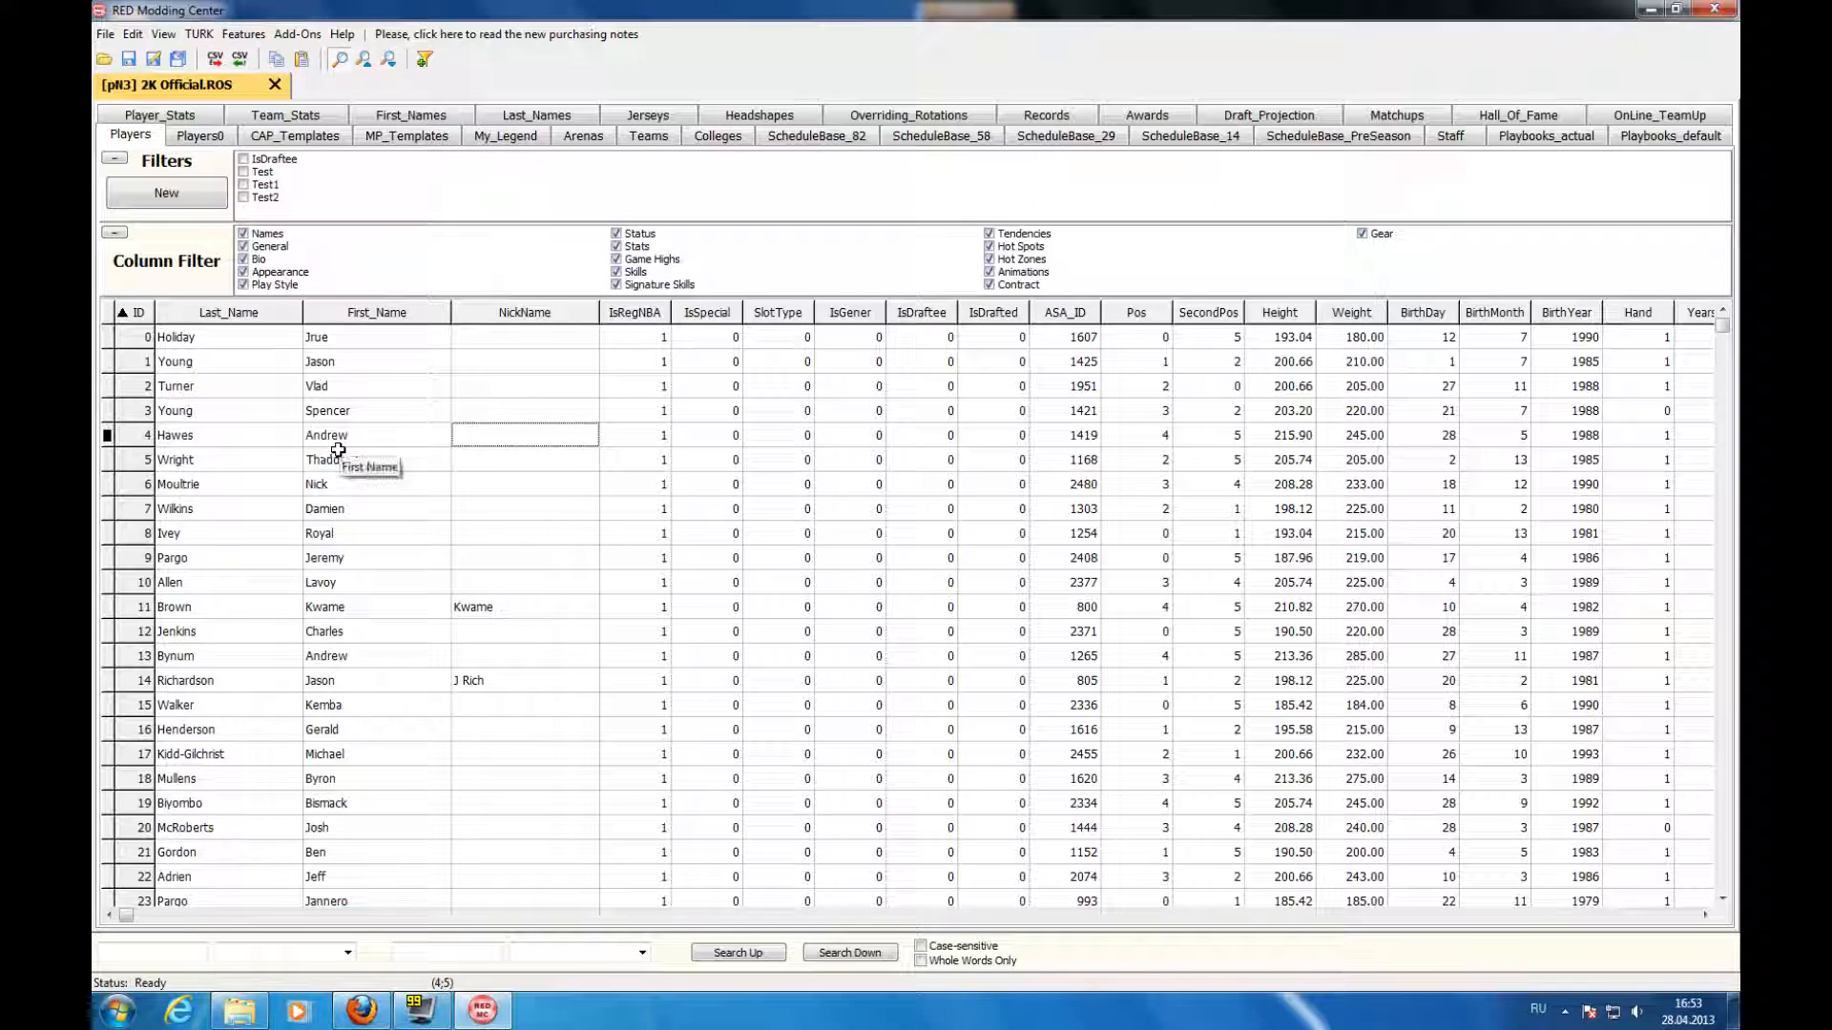
- Show the MyFriend Panel beside the player table and widen it
{"action": "left_click", "coordinate": [160, 34]}
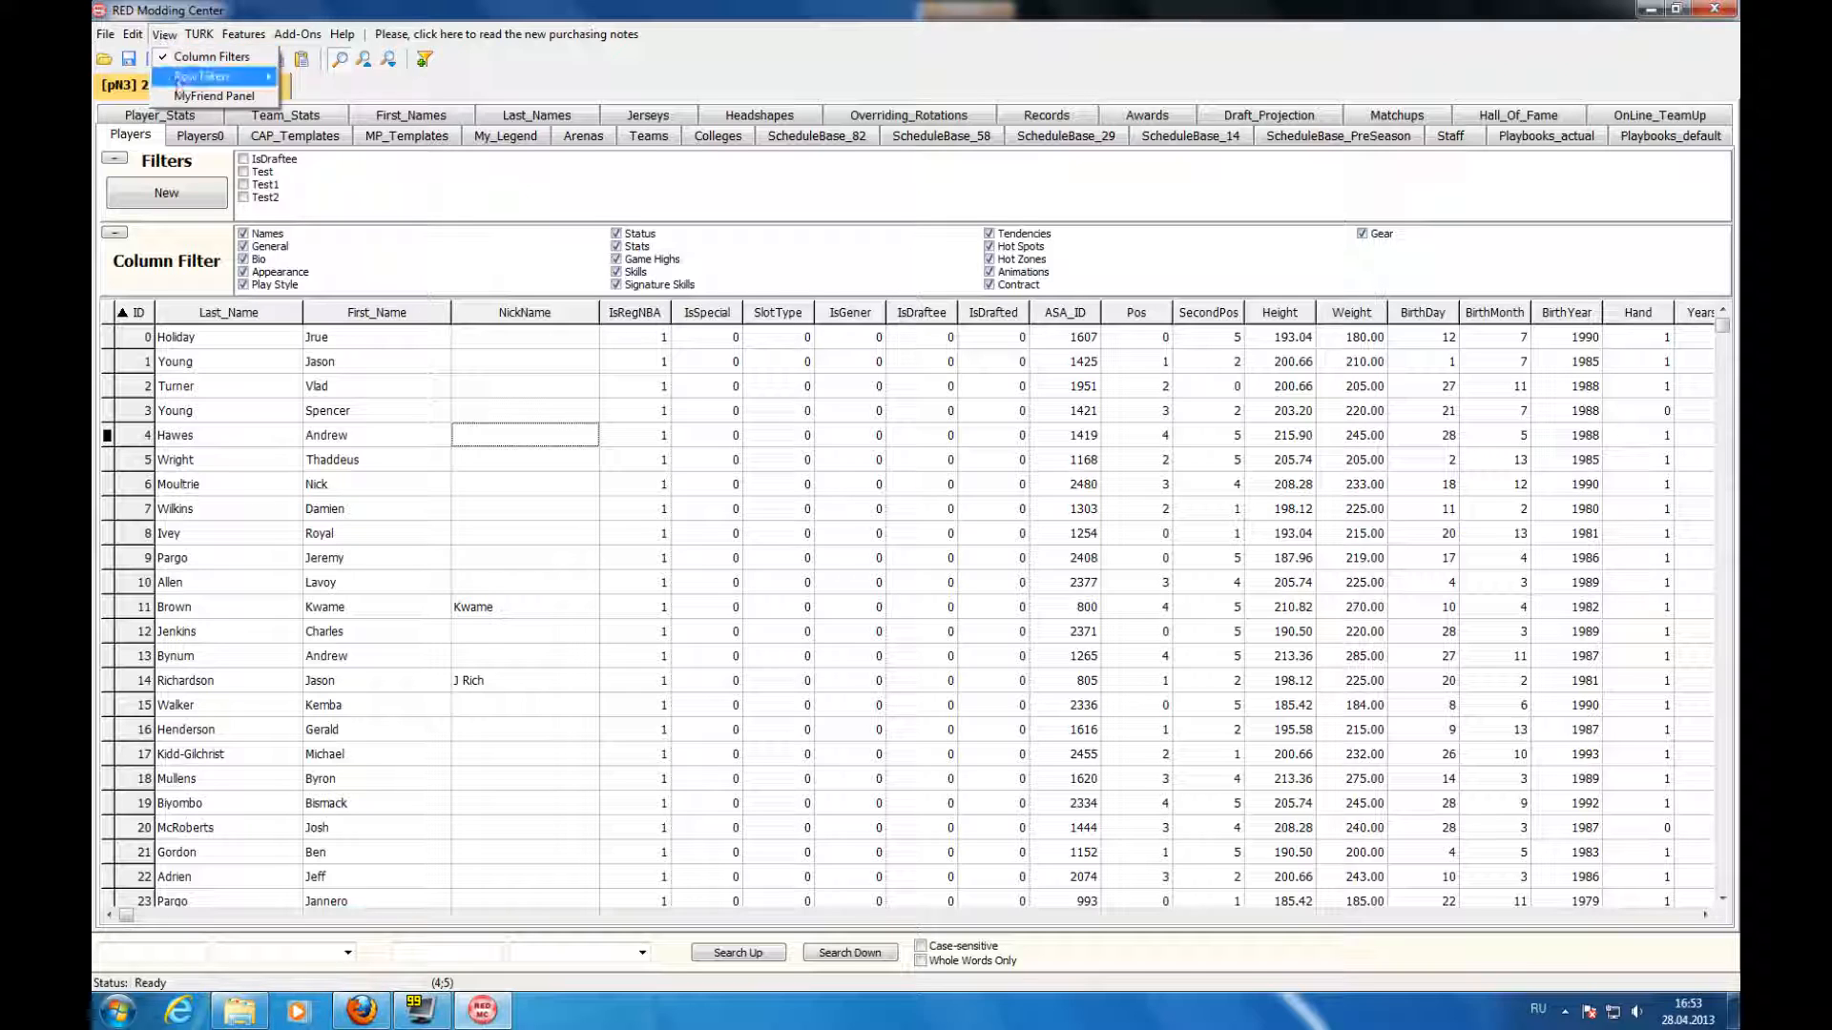
{"action": "left_click", "coordinate": [213, 95]}
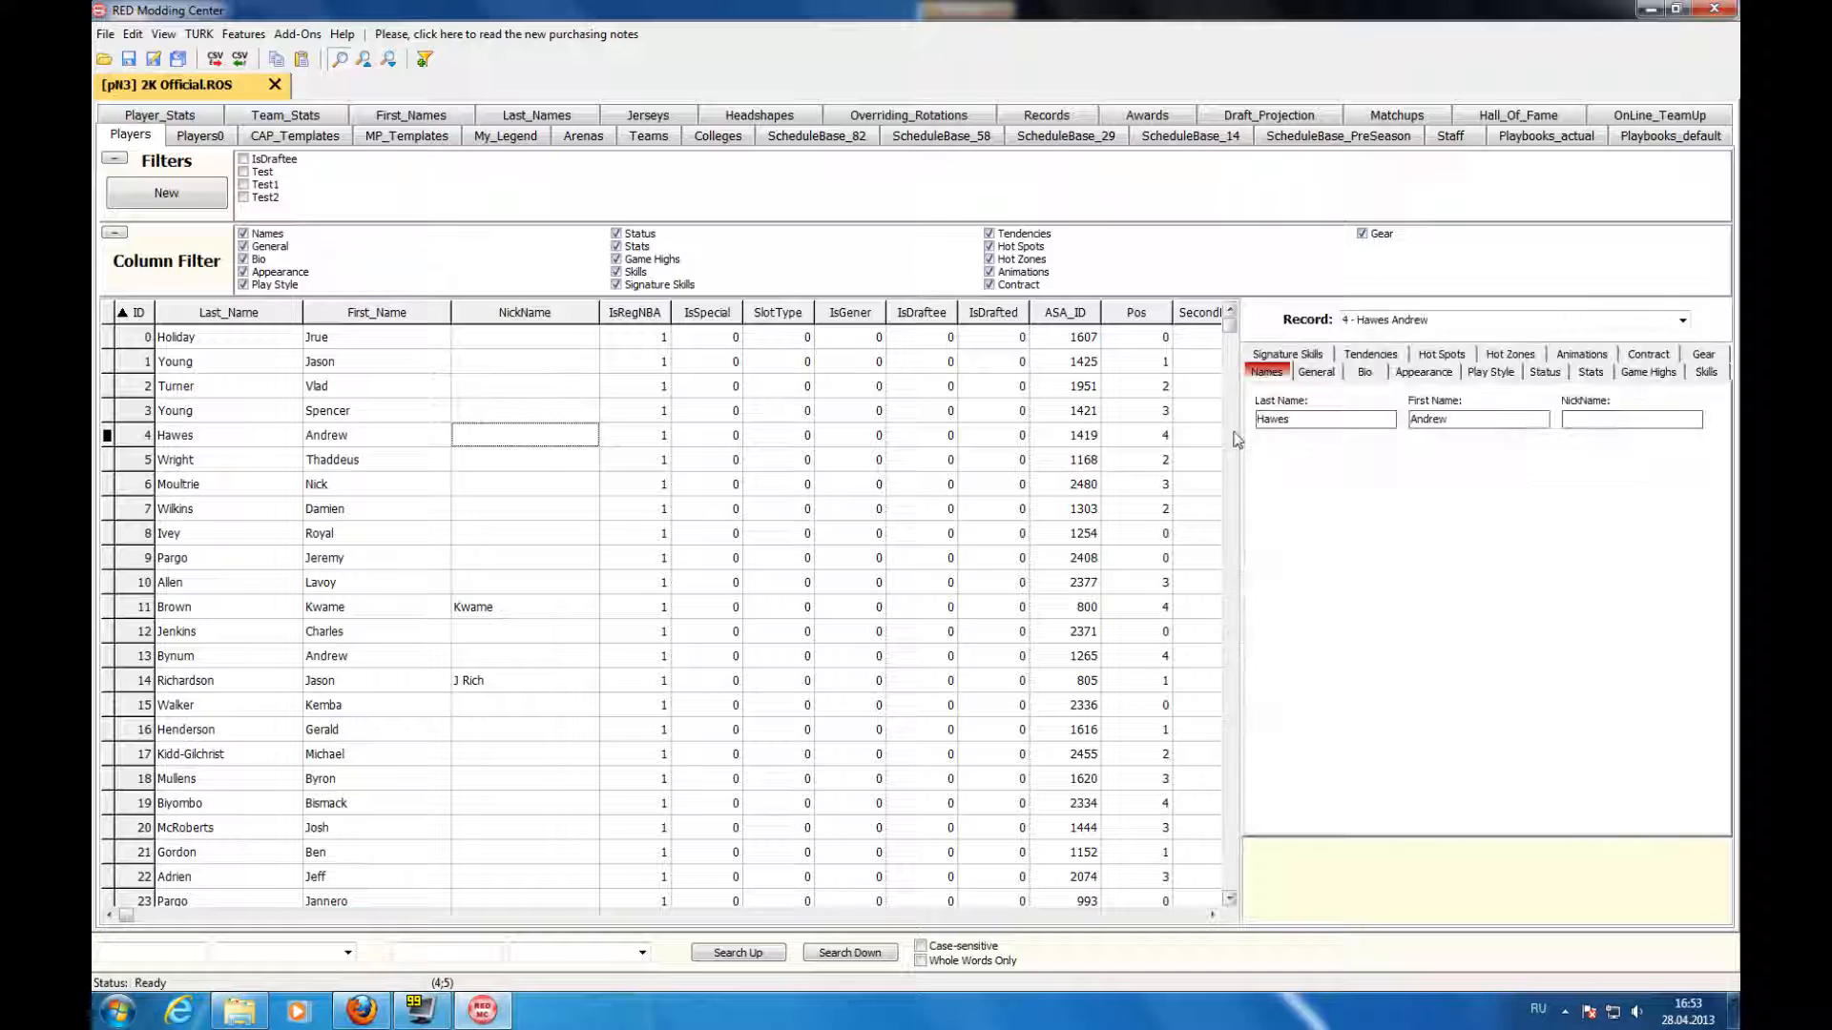
{"action": "left_click_drag", "start_coordinate": [1237, 437], "coordinate": [1009, 435]}
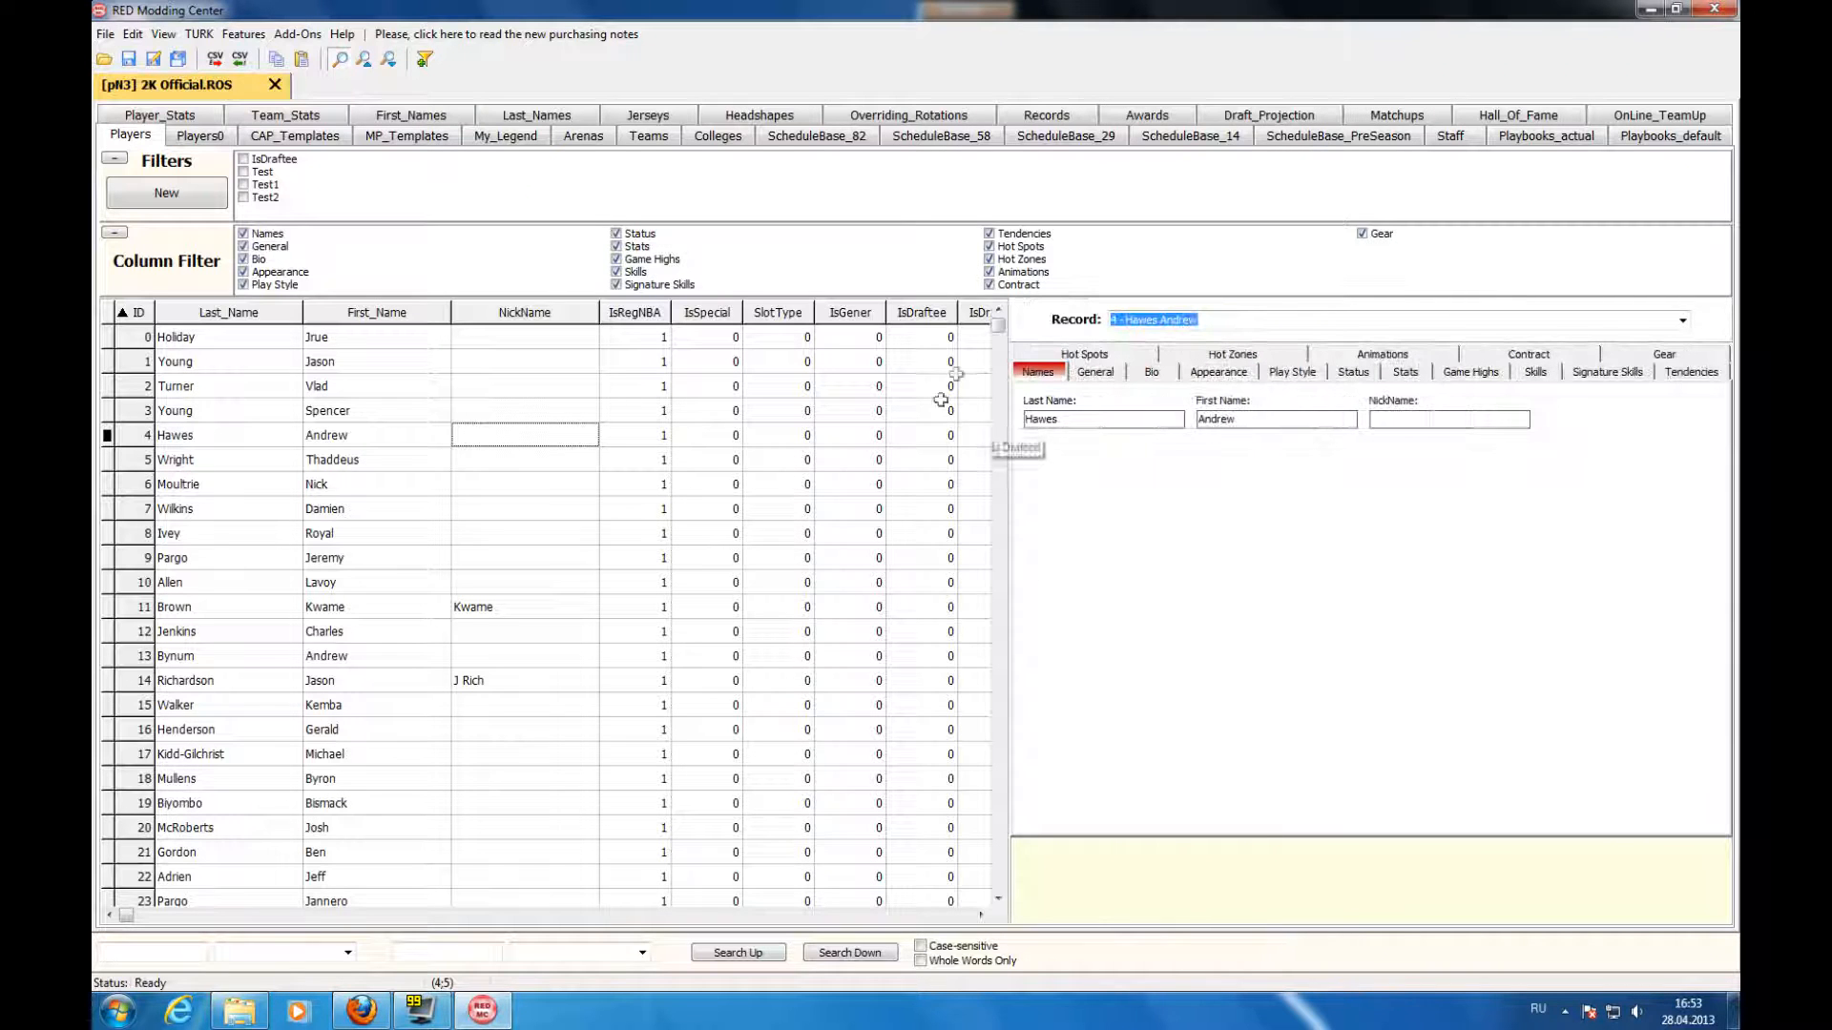
- Open the 76ers' roster in the Teams table and filter the player list to that team's players
{"action": "left_click", "coordinate": [632, 139]}
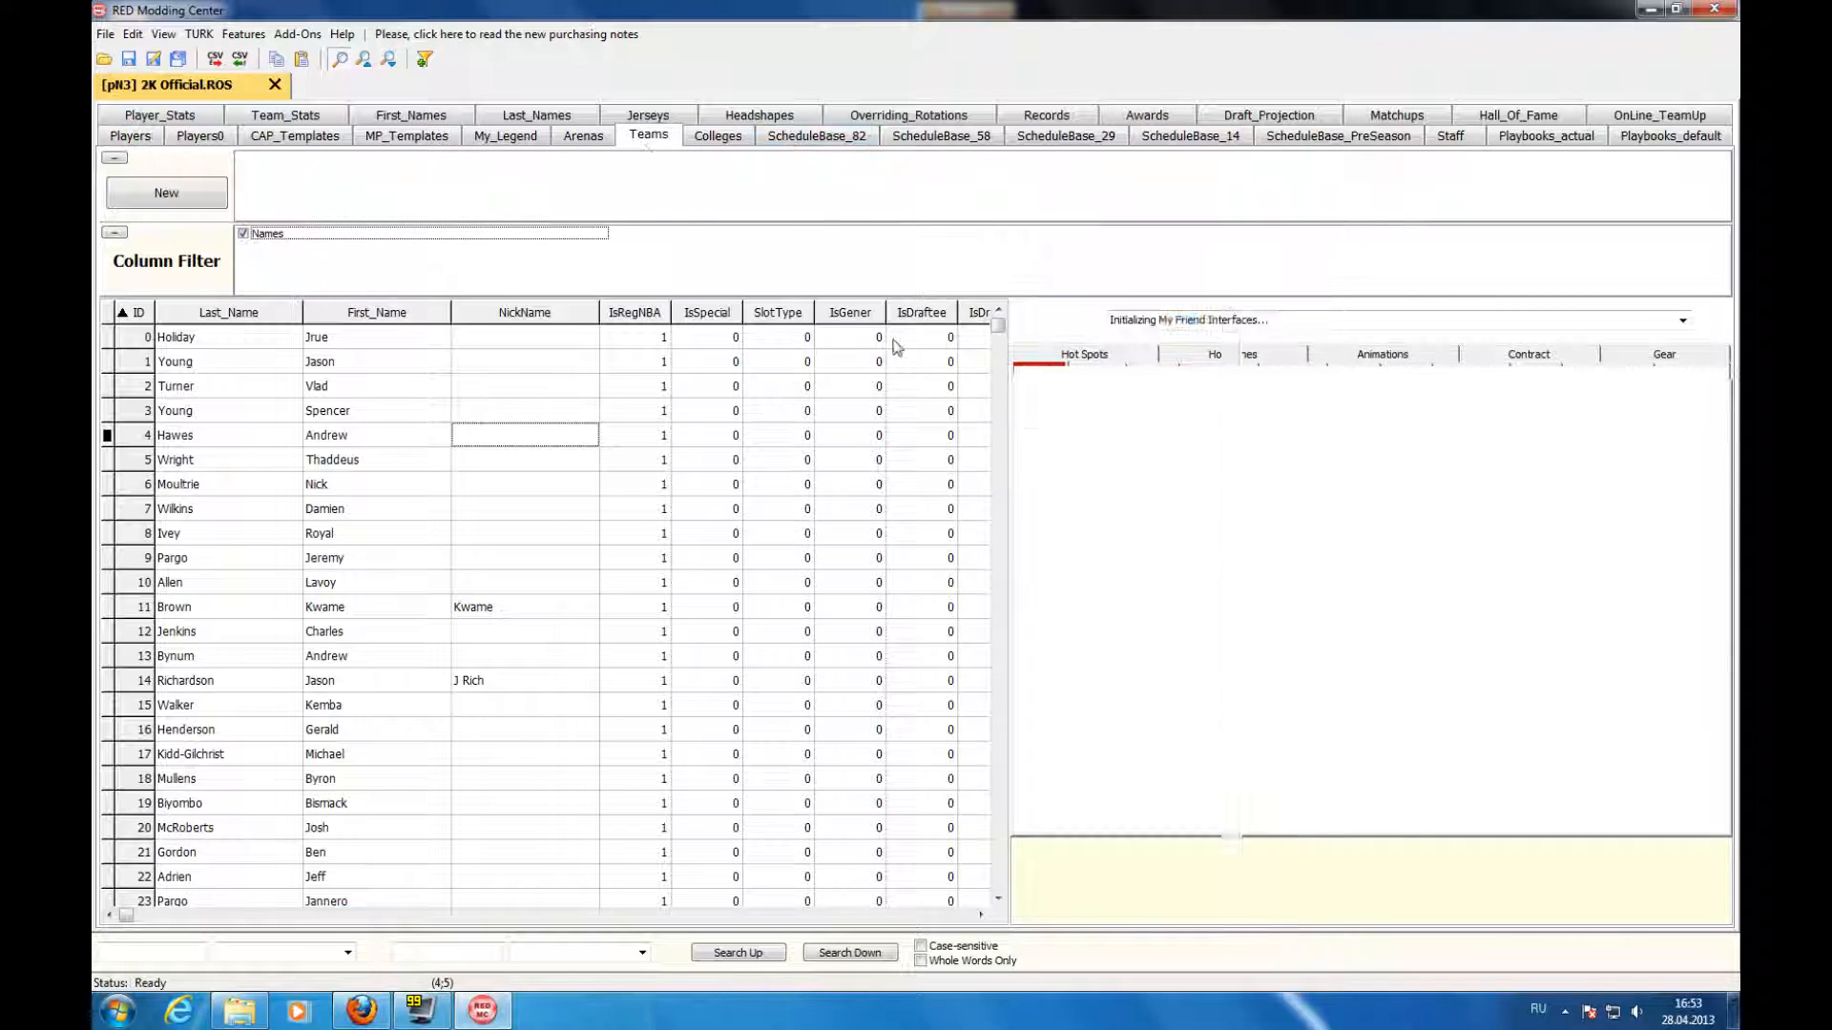
{"action": "left_click", "coordinate": [1229, 358]}
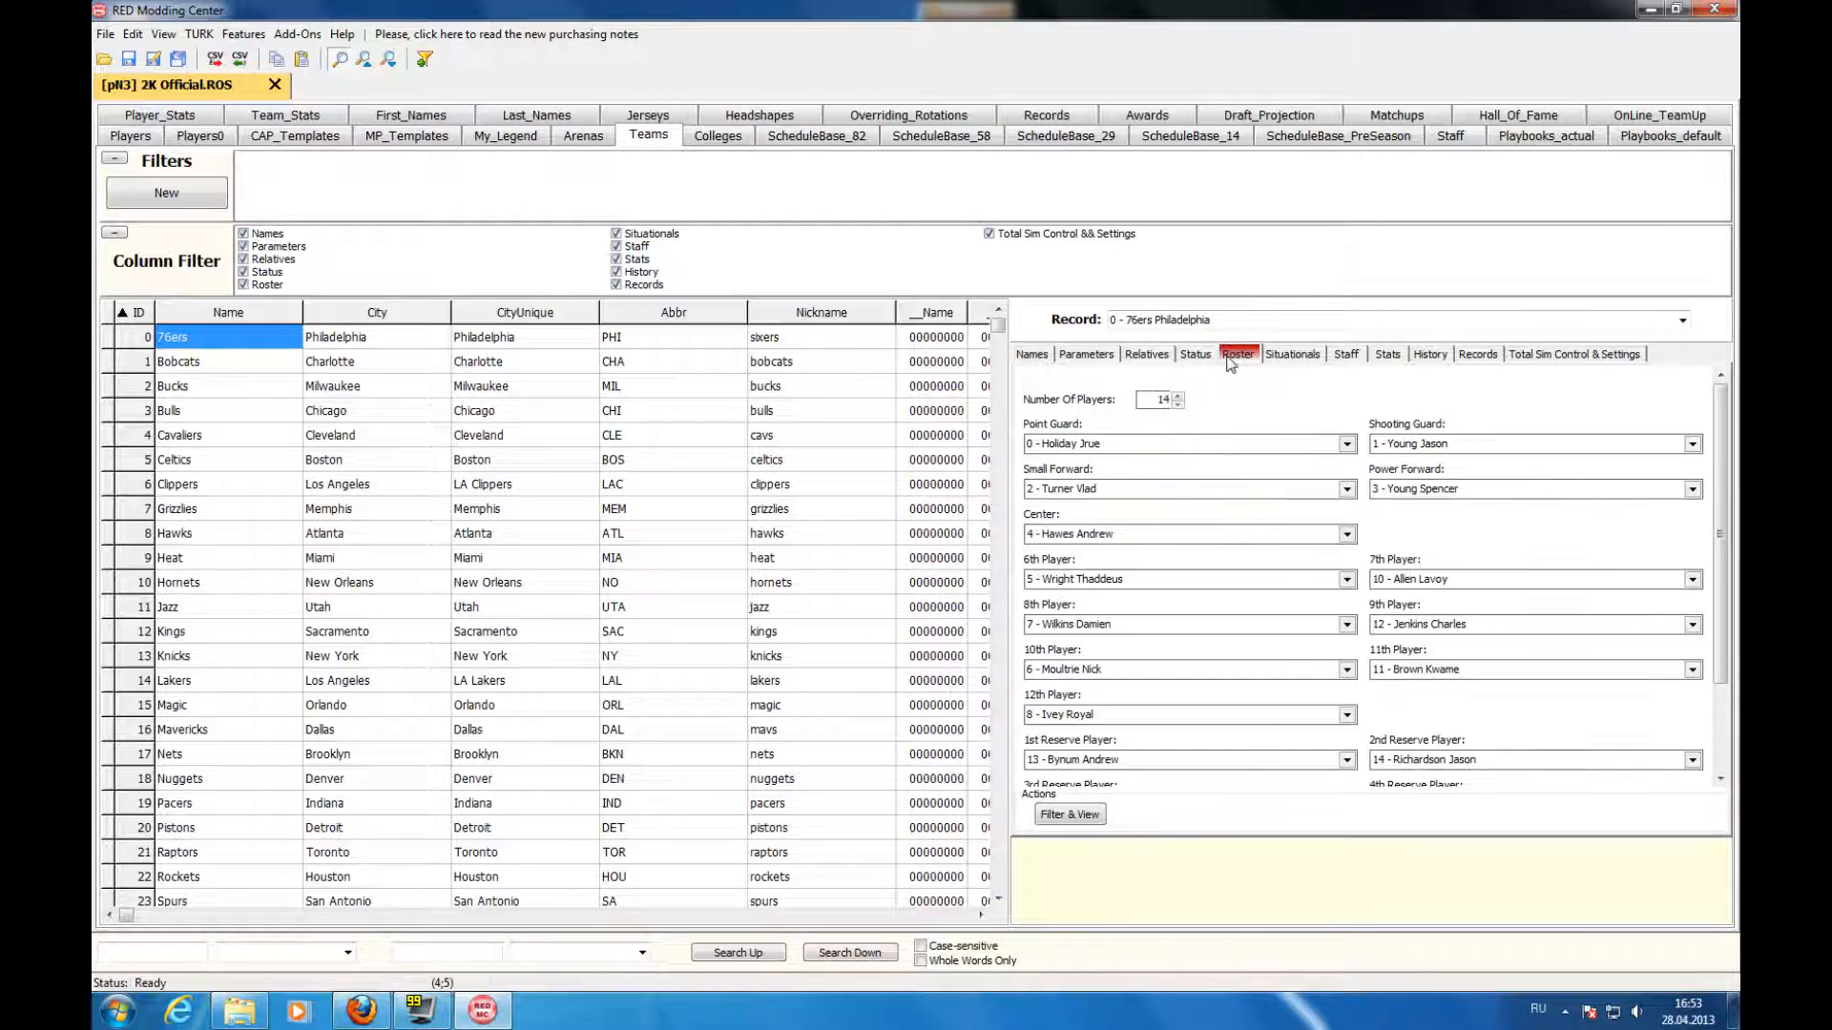
{"action": "scroll", "coordinate": [1725, 576], "scroll_direction": "down", "scroll_amount": 3}
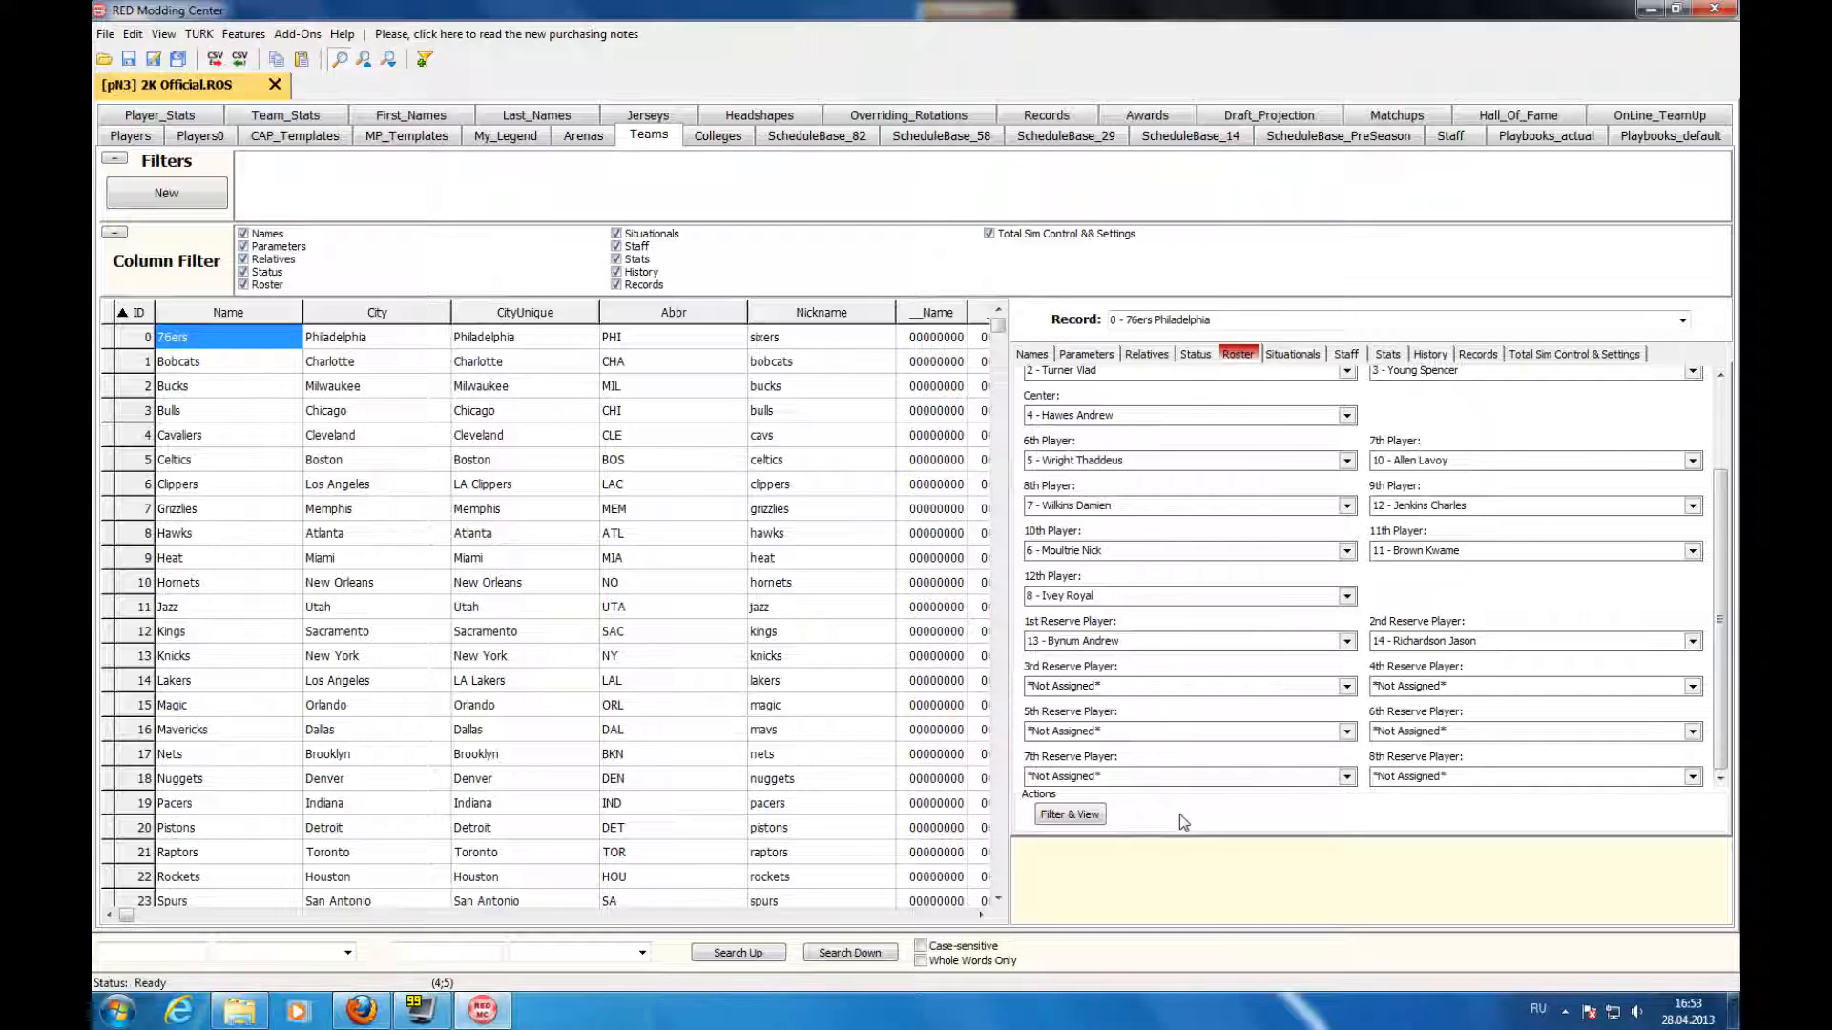
{"action": "left_click", "coordinate": [1072, 817]}
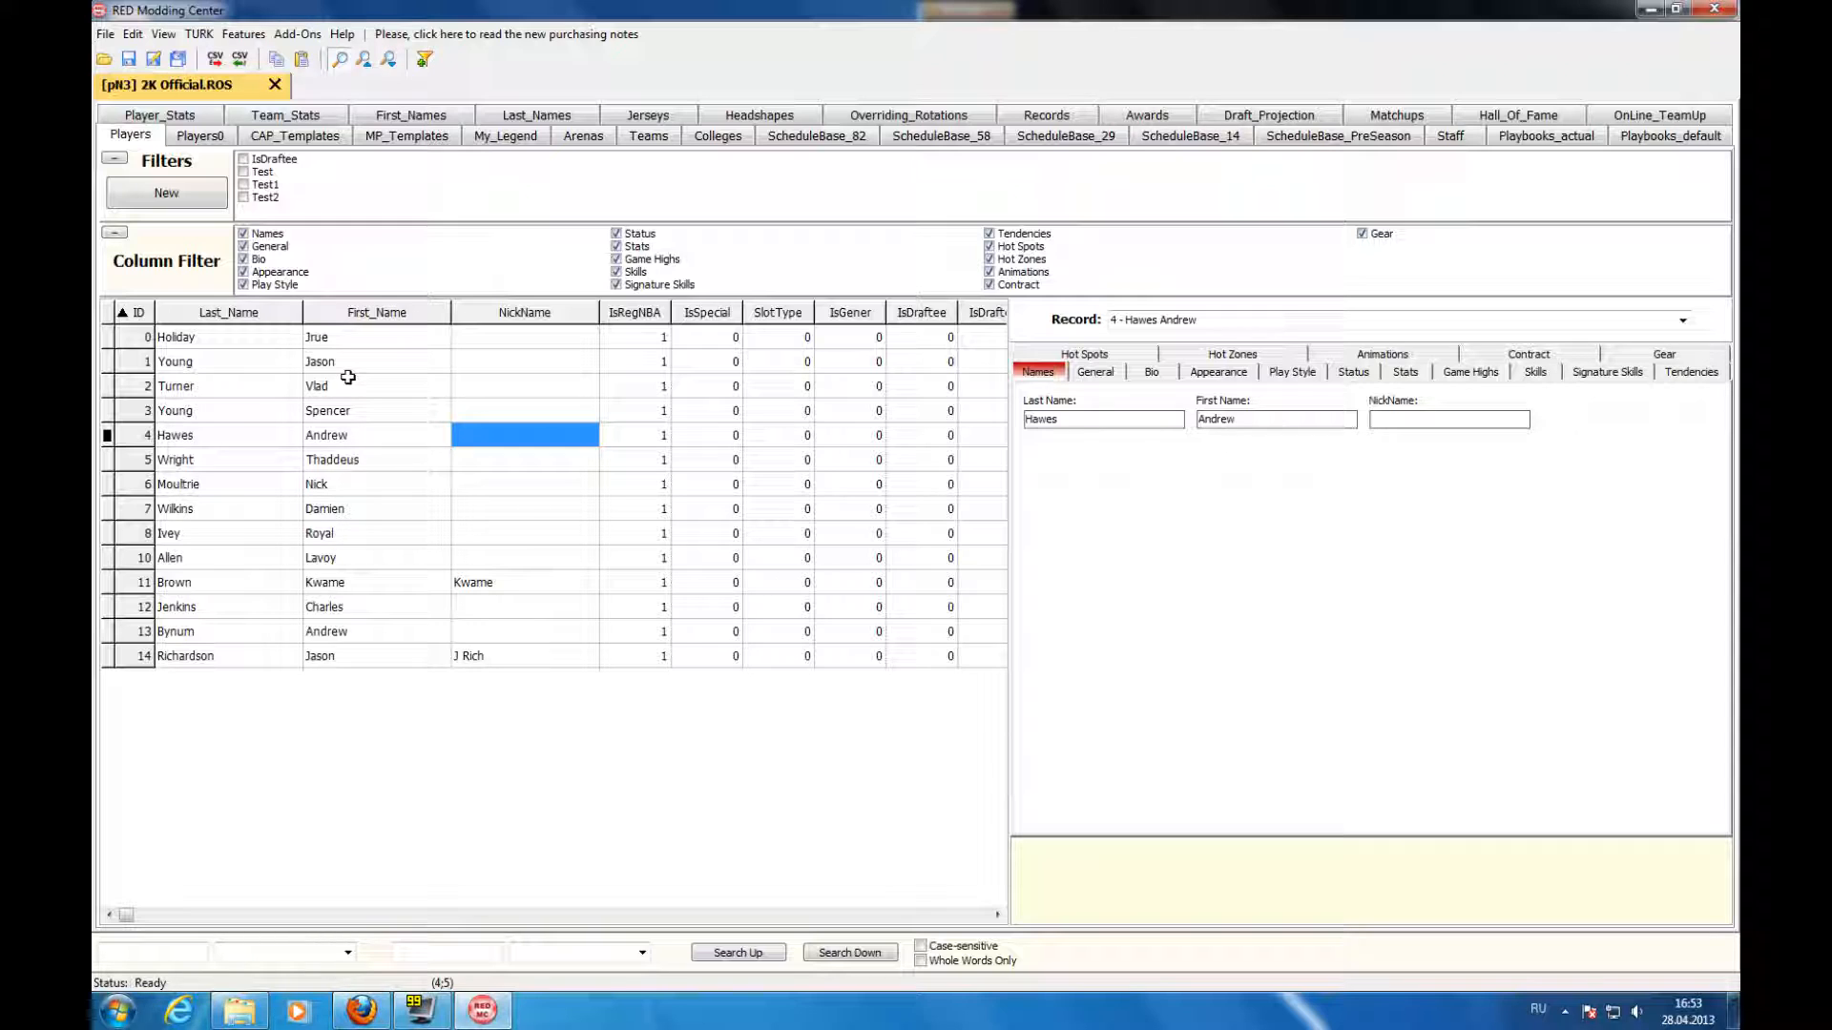
- Filter the player list to the Utah Jazz roster from Teams, and return to the full Players table
{"action": "left_click", "coordinate": [354, 520]}
{"action": "left_click", "coordinate": [377, 582]}
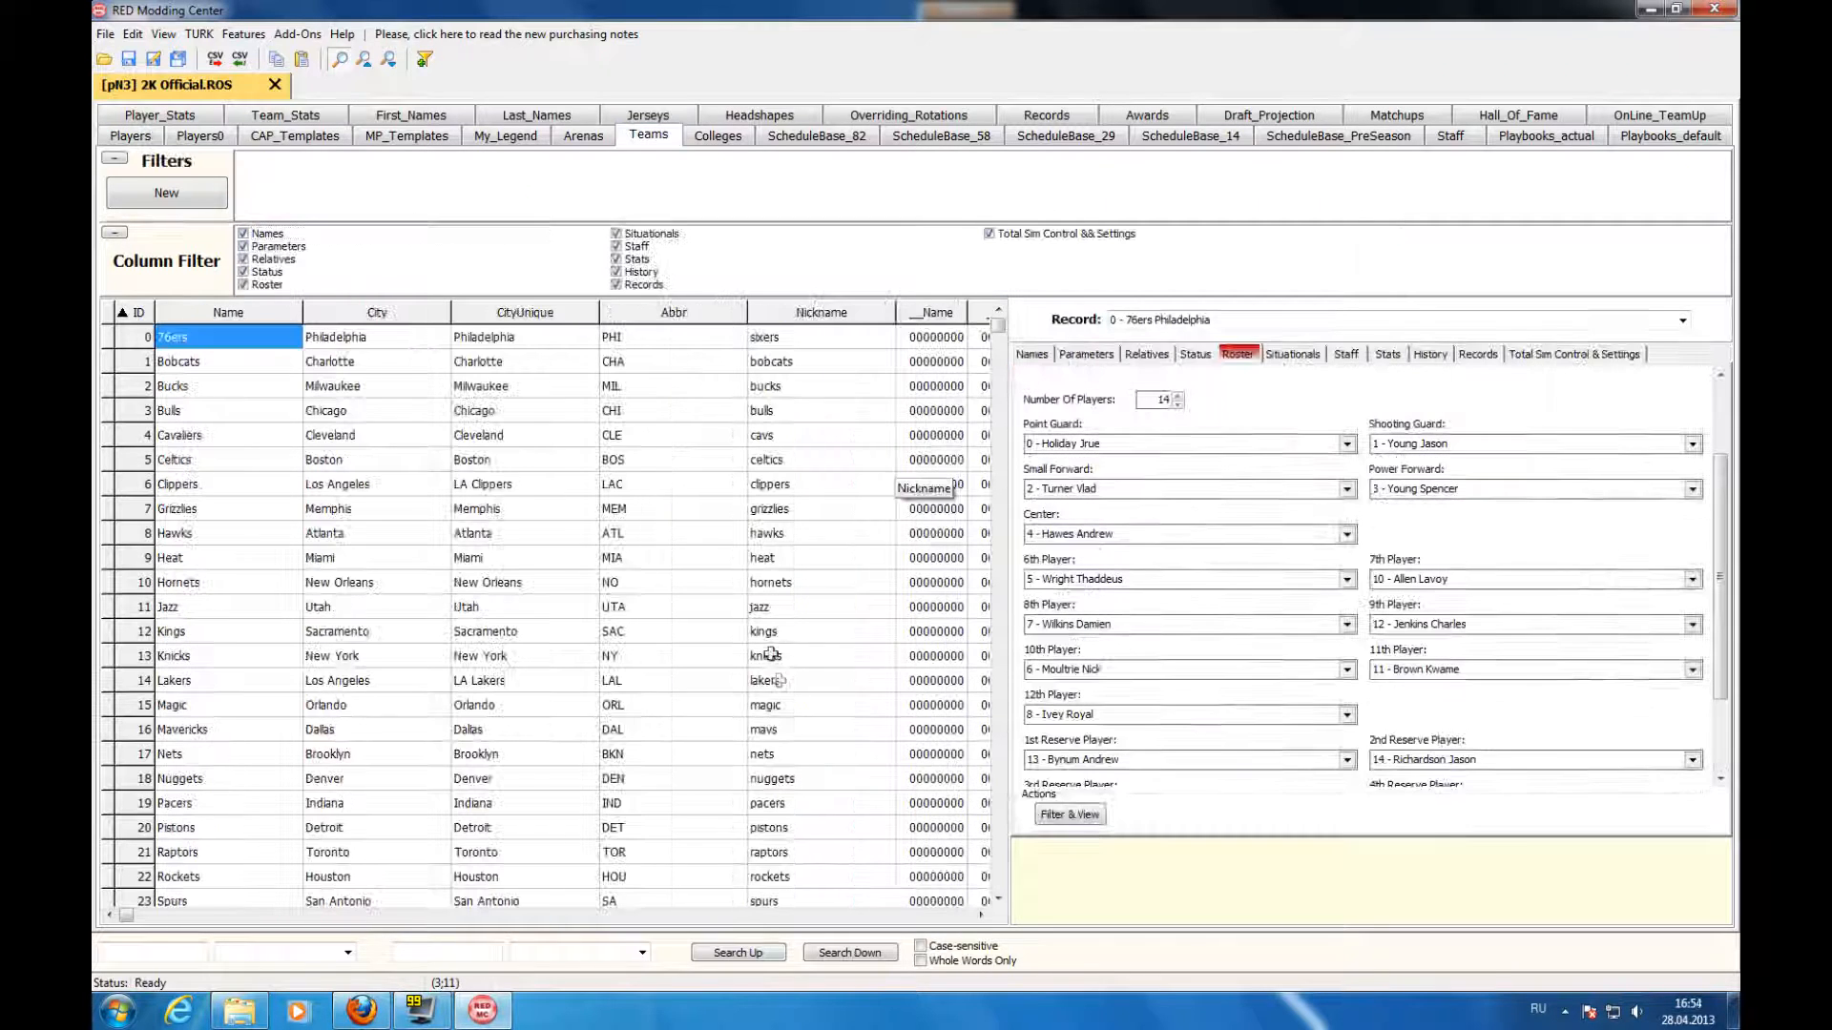
{"action": "left_click", "coordinate": [1072, 813]}
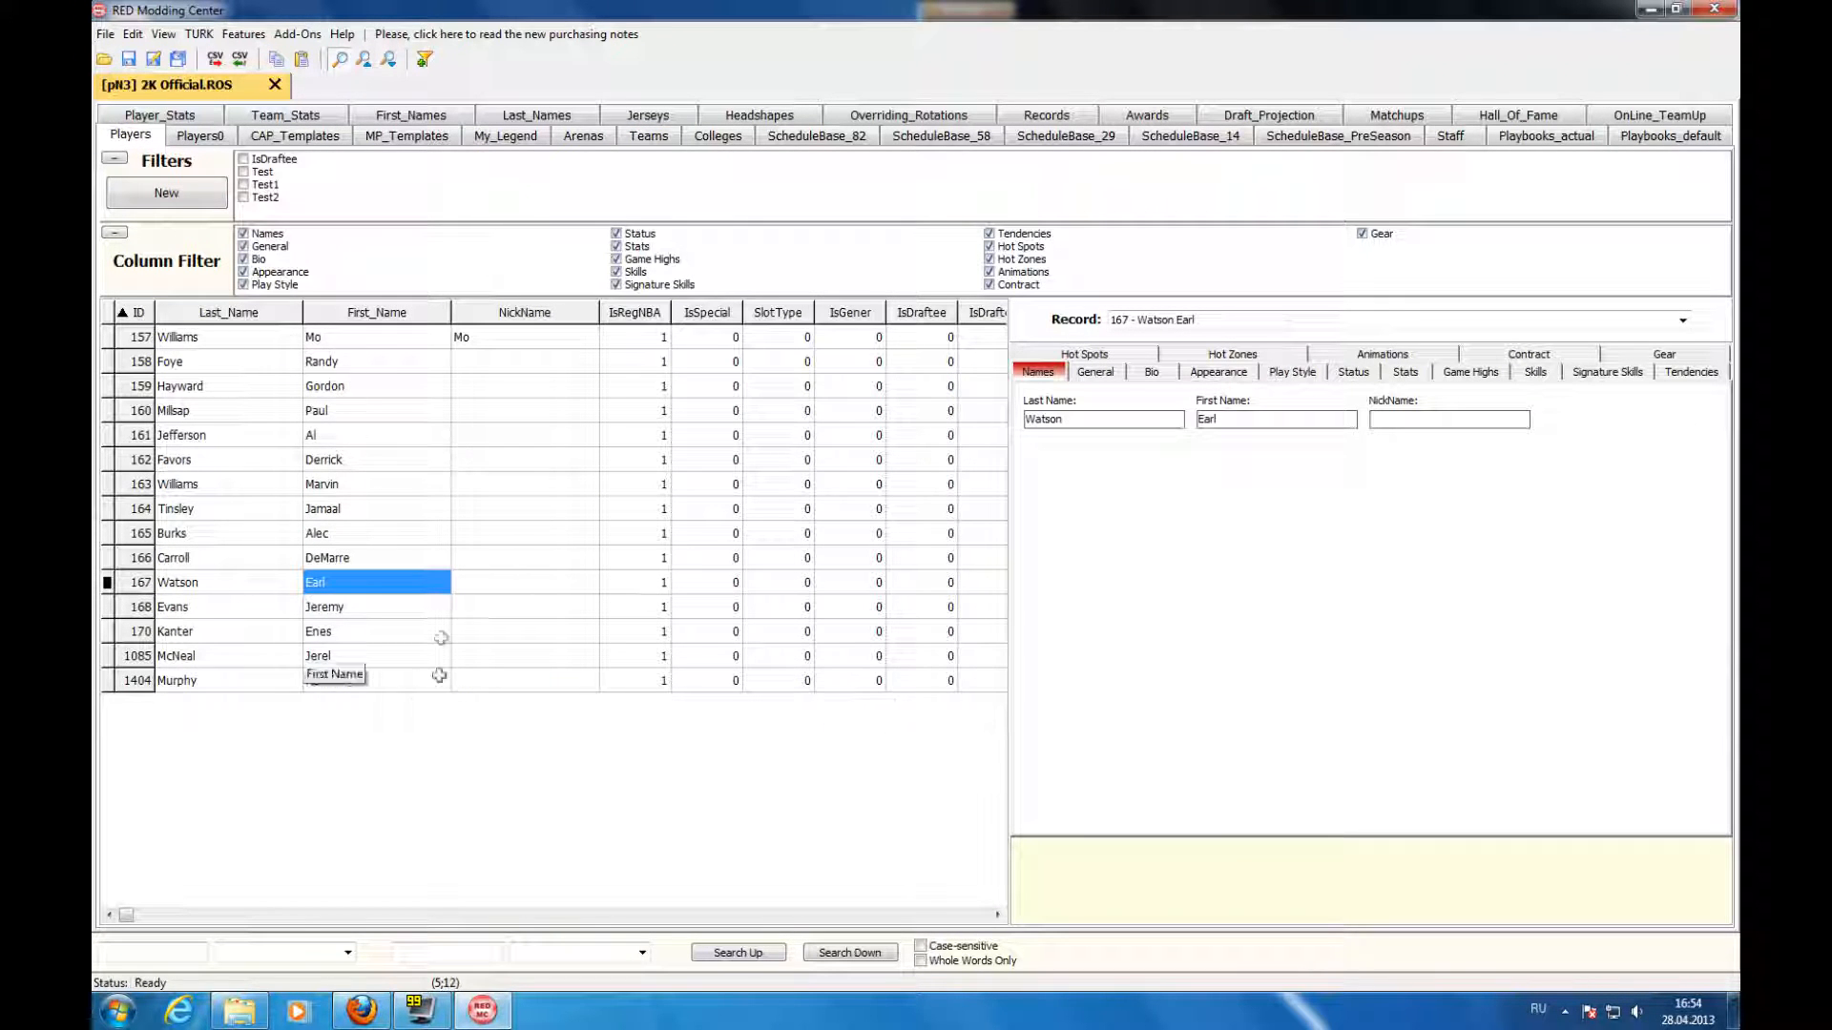
{"action": "left_click", "coordinate": [387, 394]}
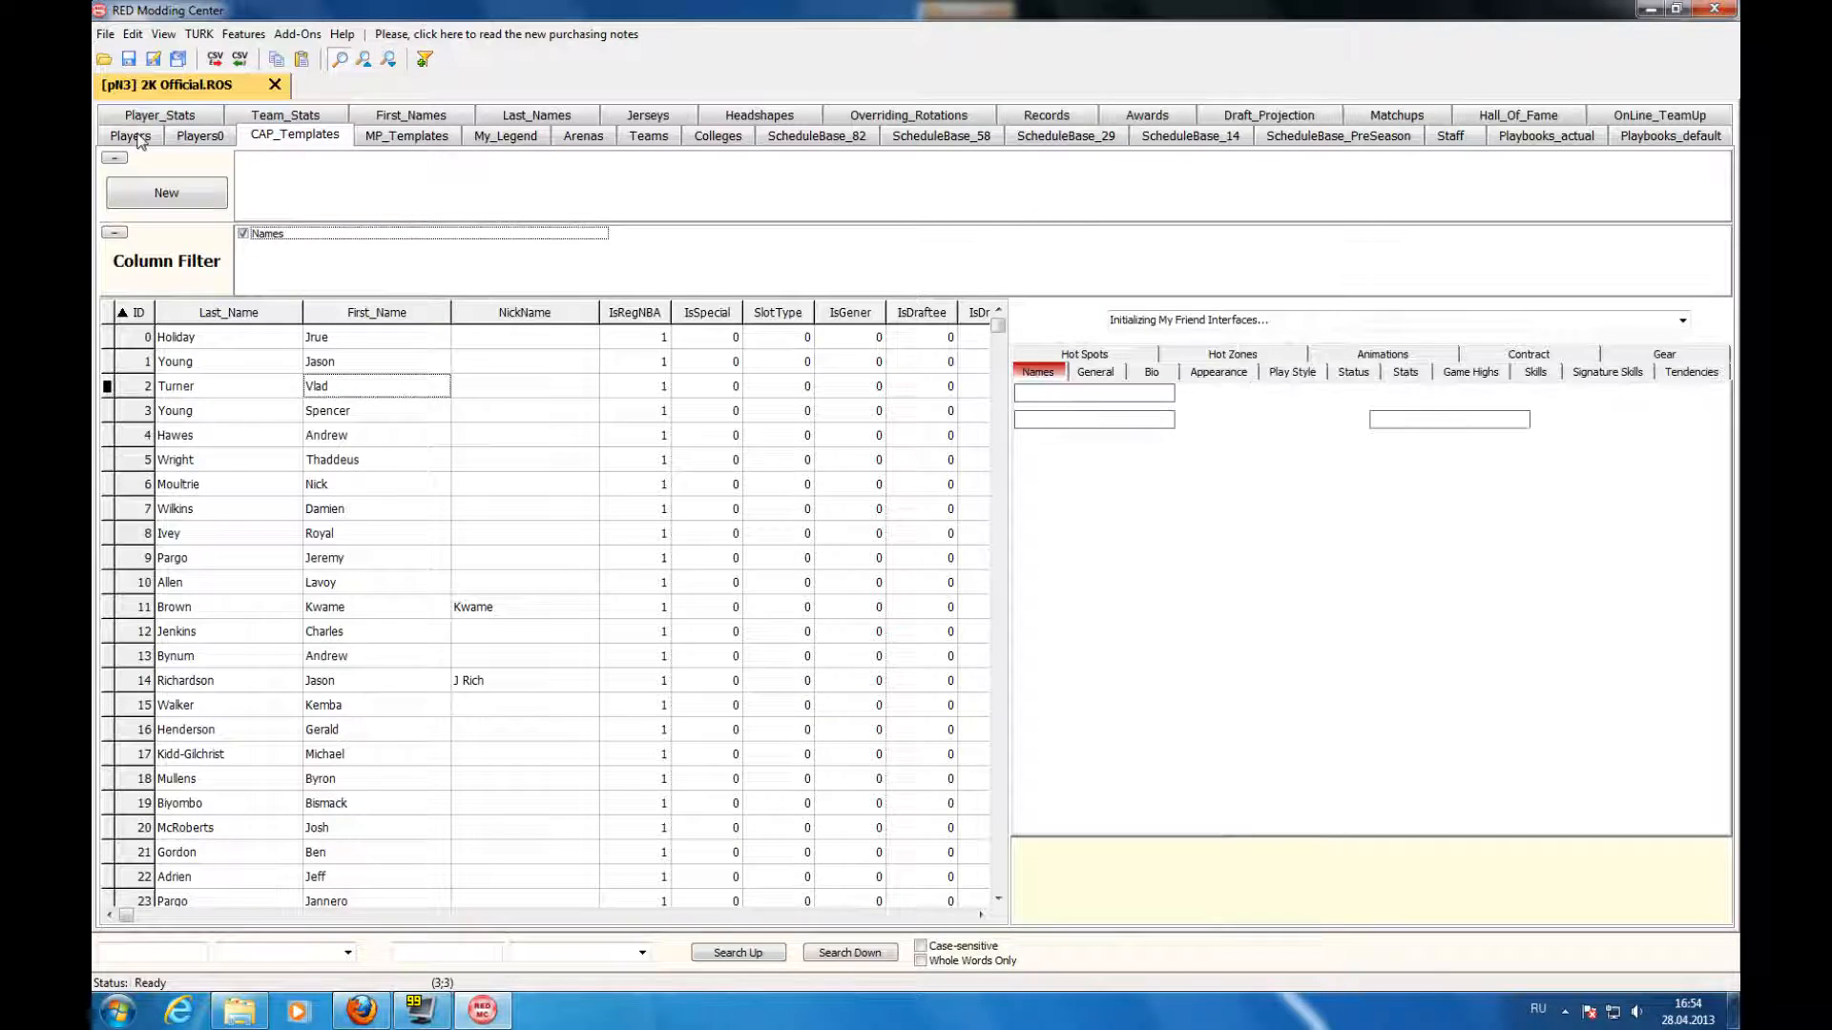
{"action": "left_click", "coordinate": [141, 141]}
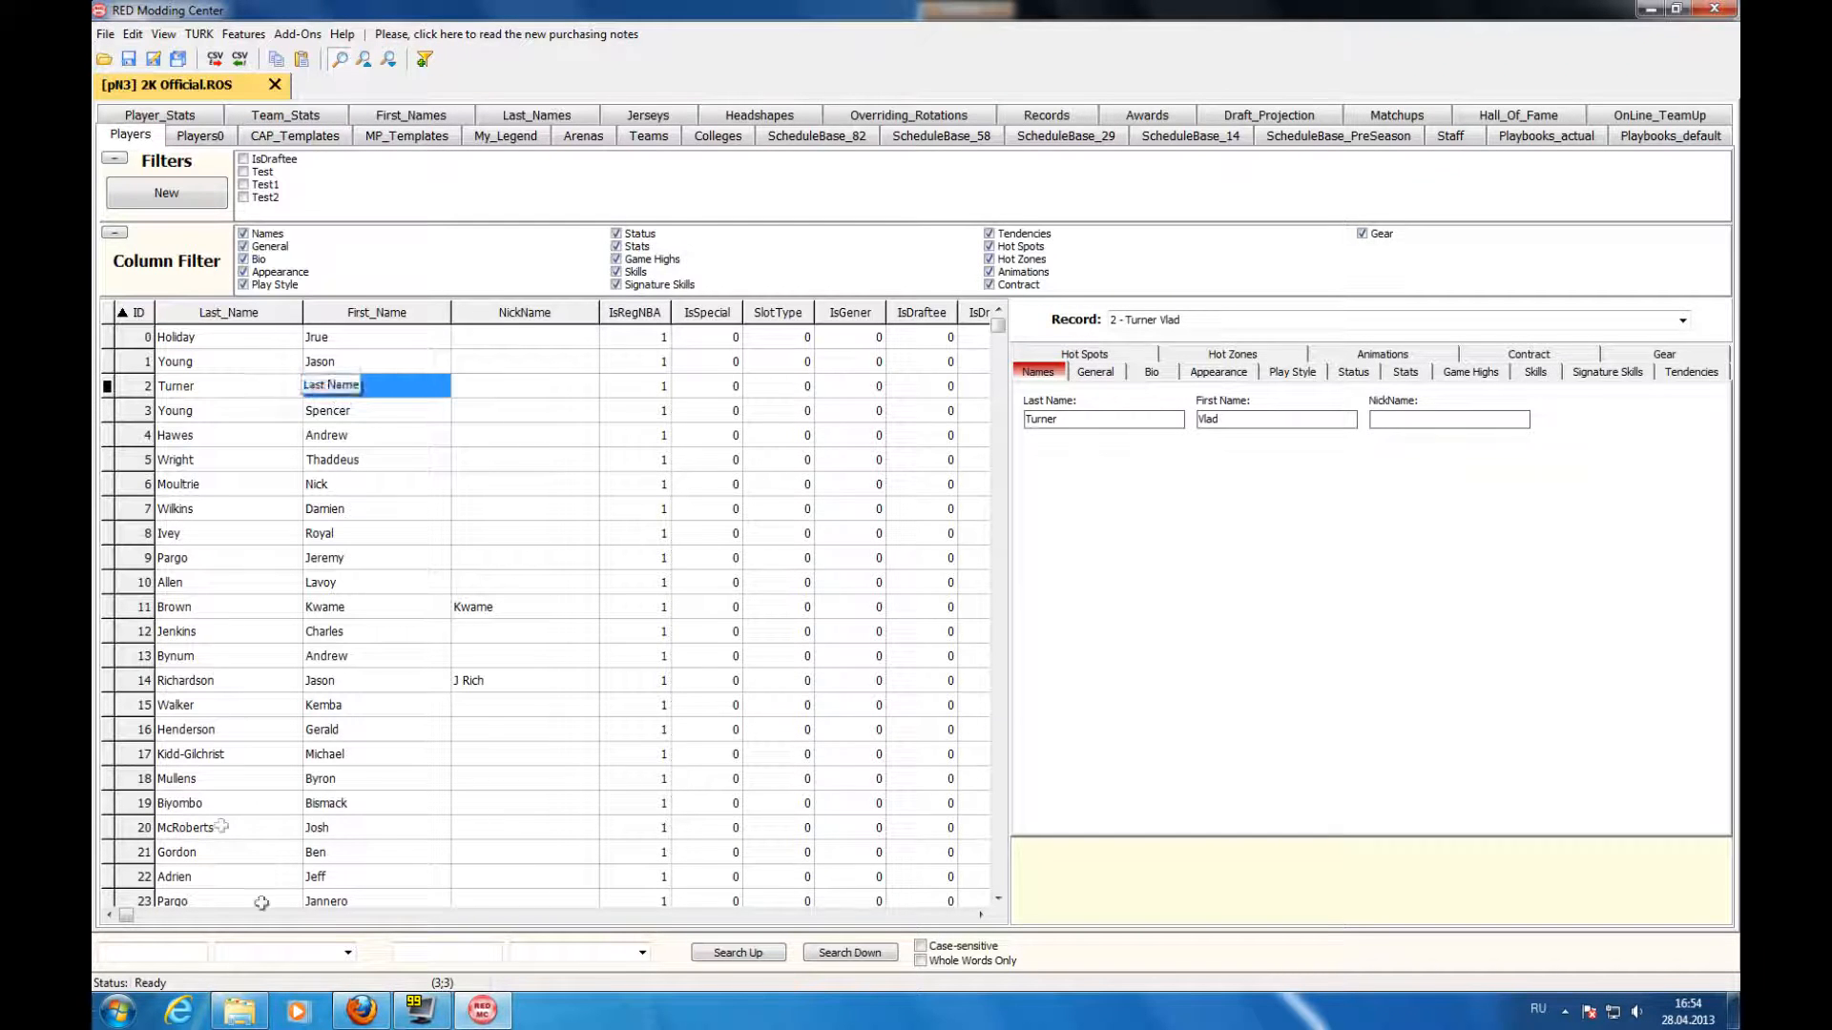
- Review the Teams and Players tables, the recently opened roster files and the available editing commands
{"action": "left_click", "coordinate": [649, 136]}
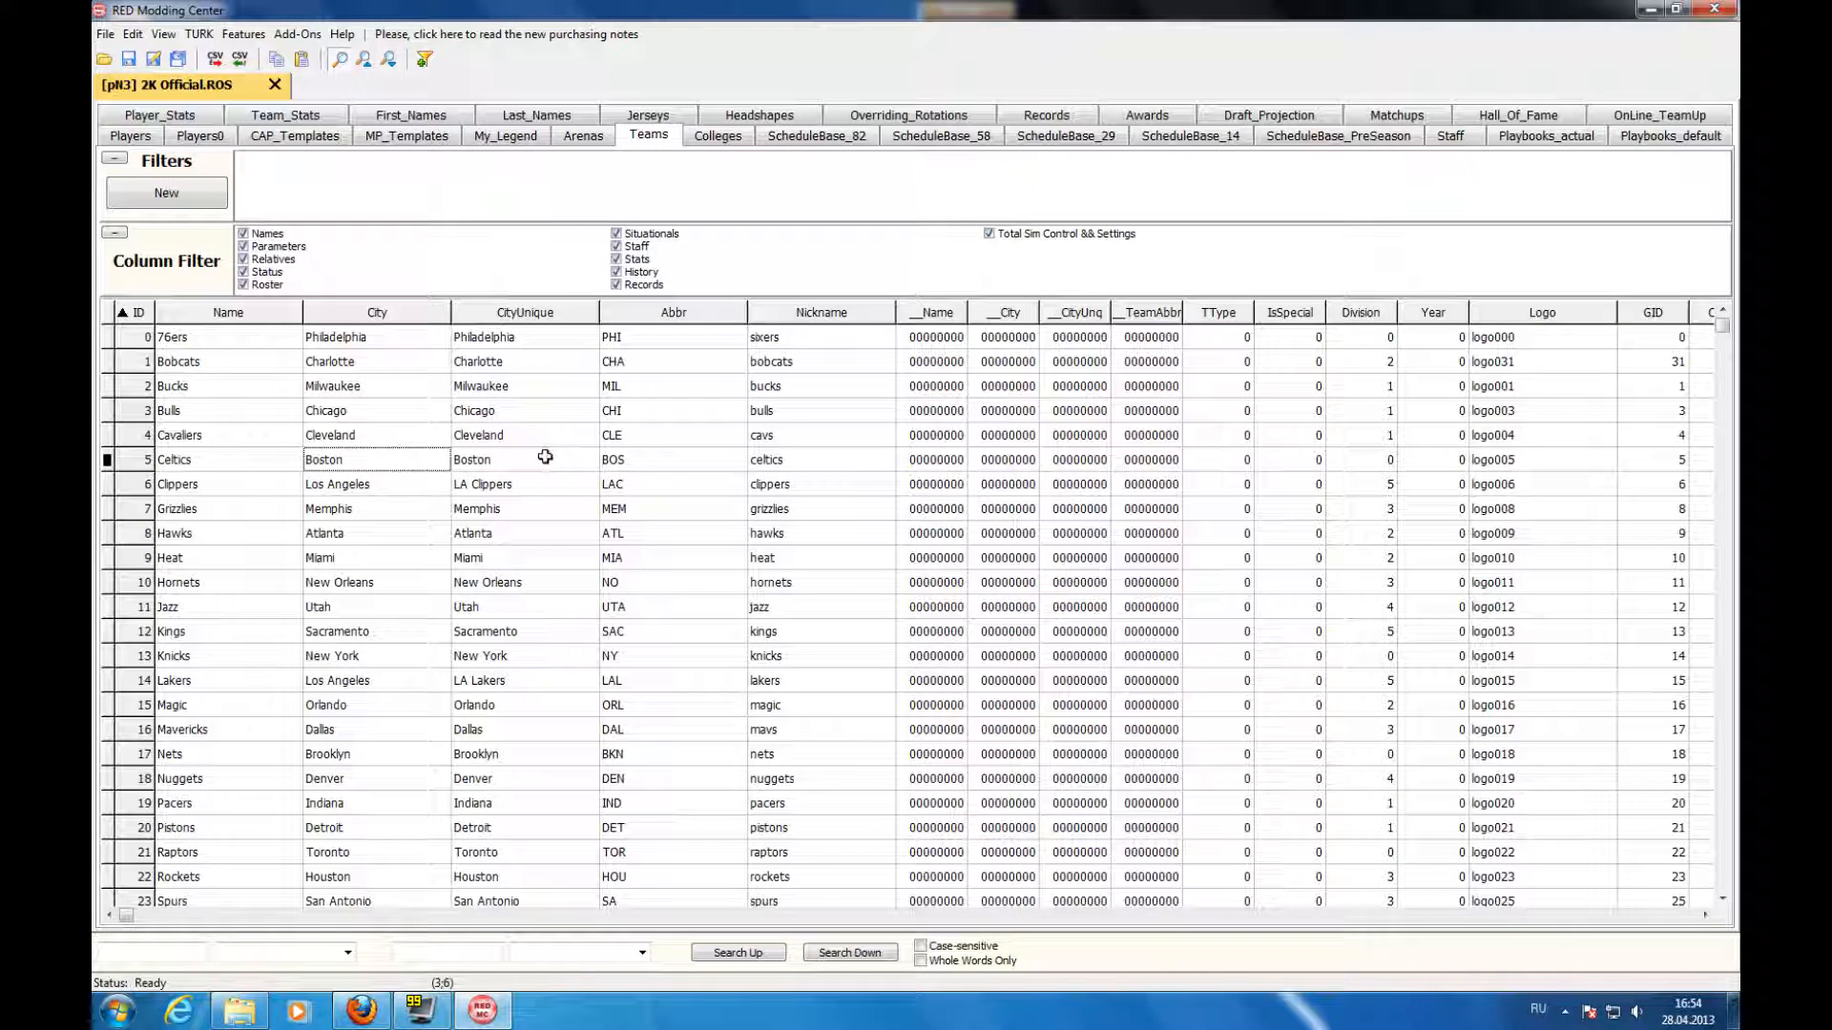
{"action": "left_click", "coordinate": [131, 136]}
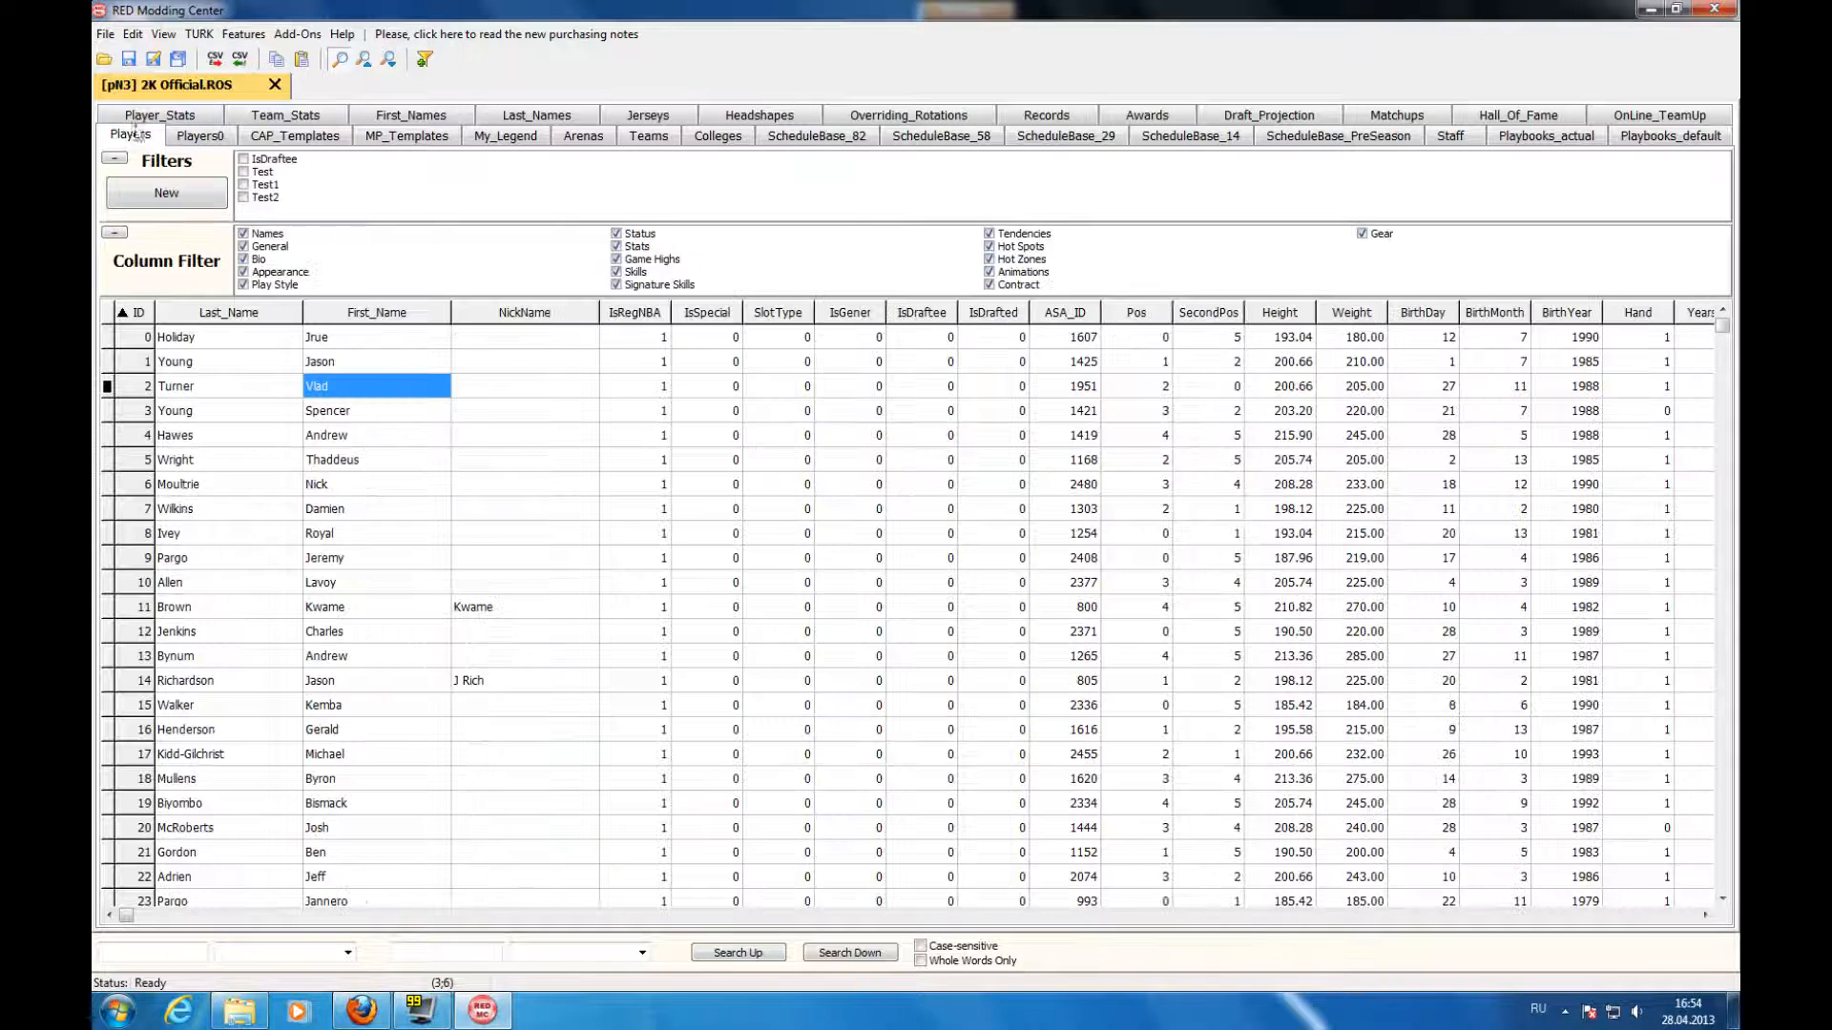
{"action": "left_click", "coordinate": [103, 34]}
{"action": "mouse_move", "coordinate": [162, 164]}
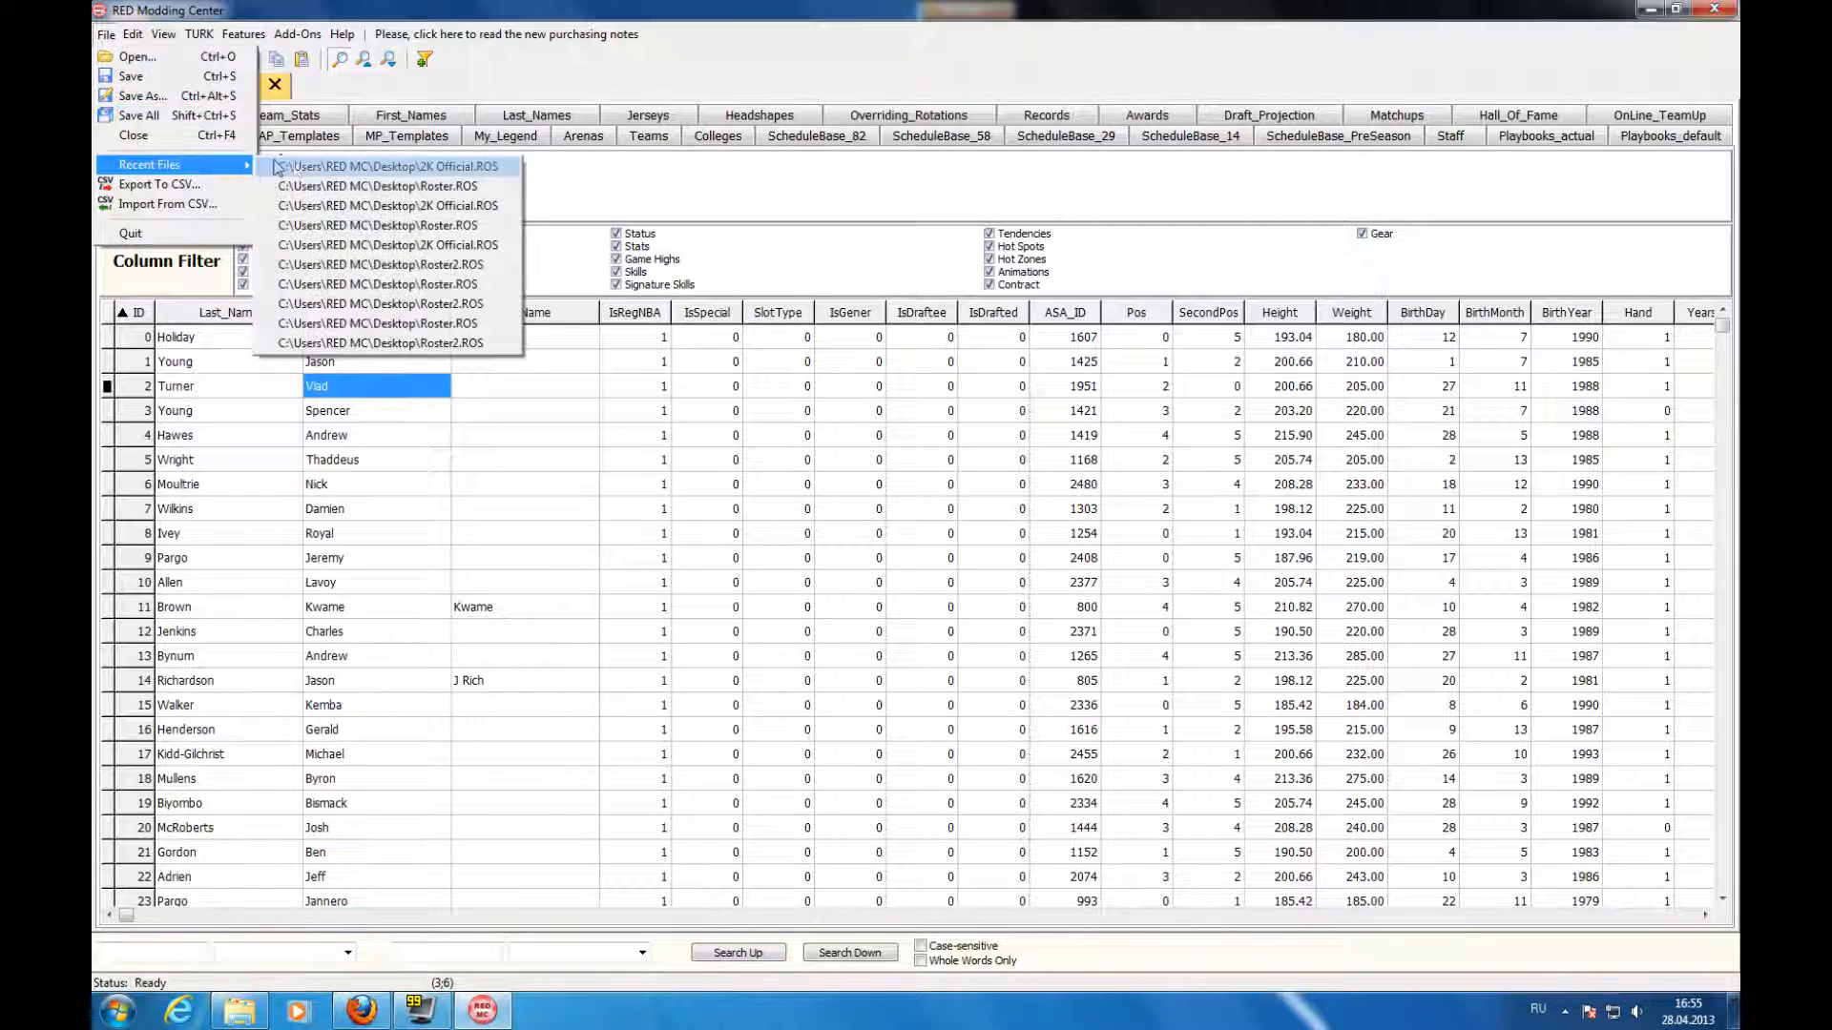
{"action": "left_click", "coordinate": [401, 166]}
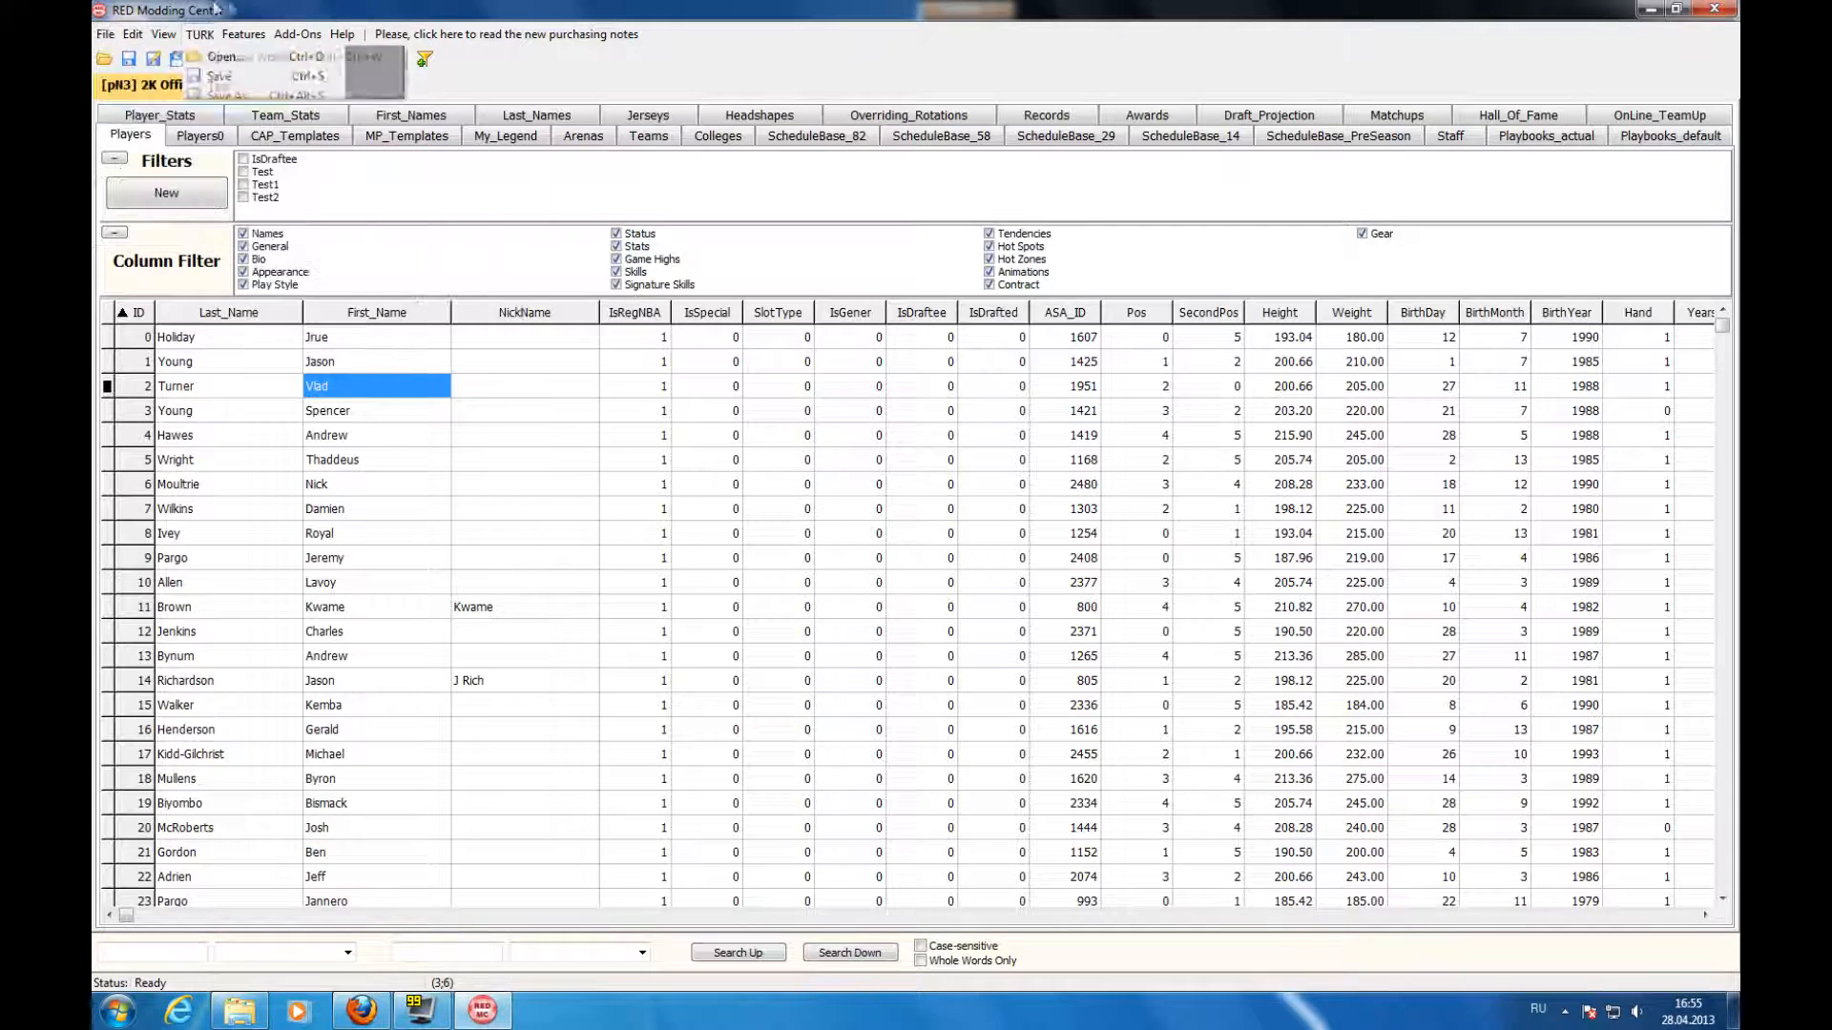
{"action": "left_click", "coordinate": [140, 37]}
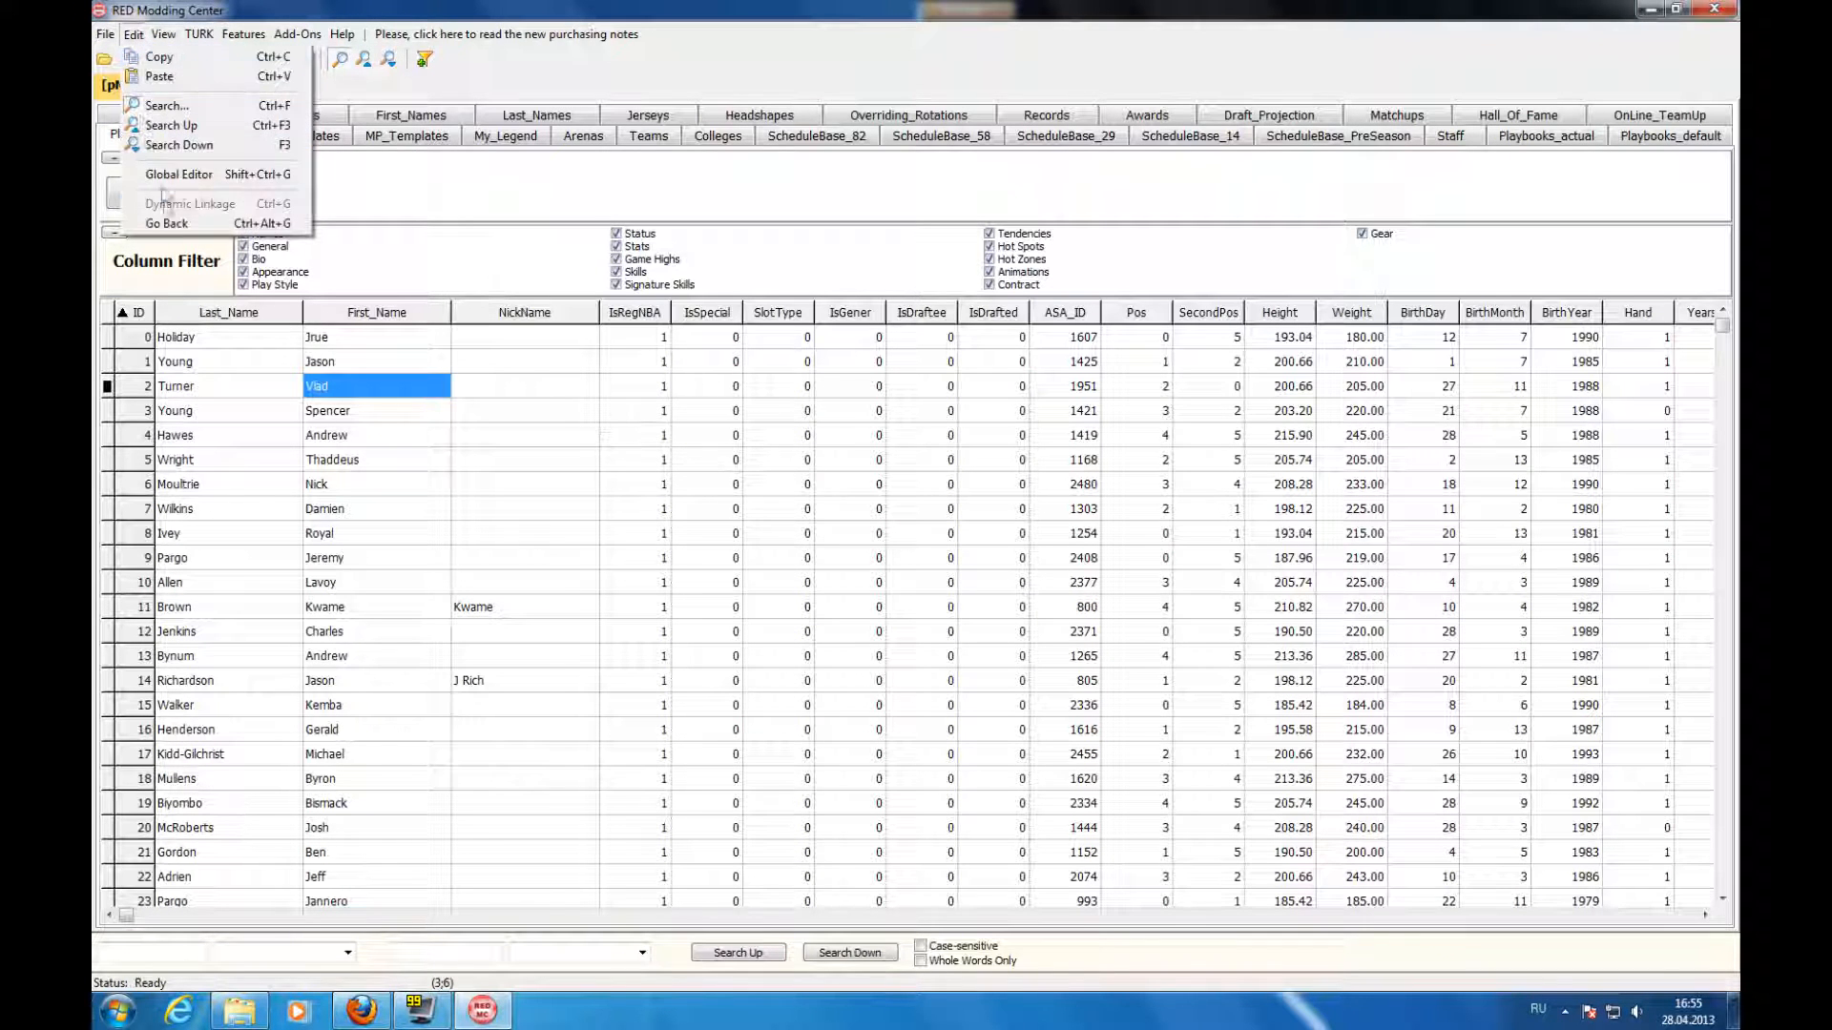
- Open the colour picker for a GShsHCol1 value among the Gear columns and cancel it
{"action": "left_click", "coordinate": [823, 427]}
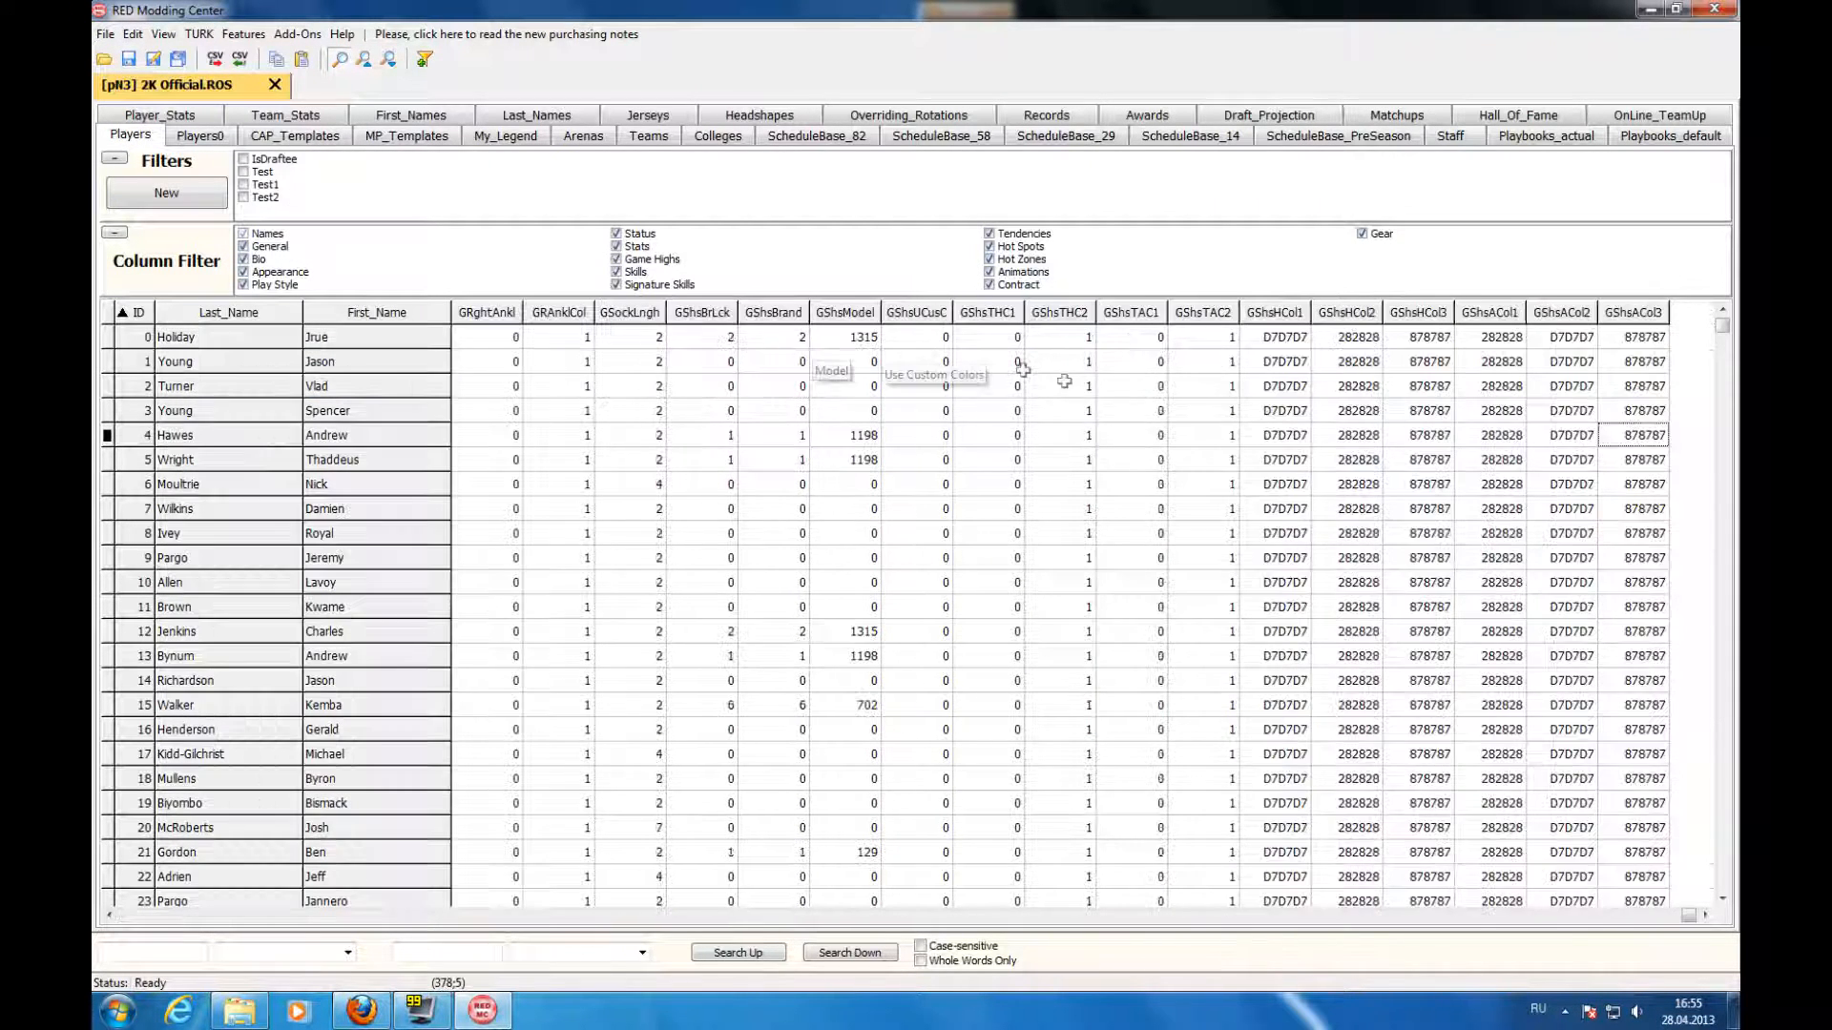
{"action": "double_click", "coordinate": [1291, 413]}
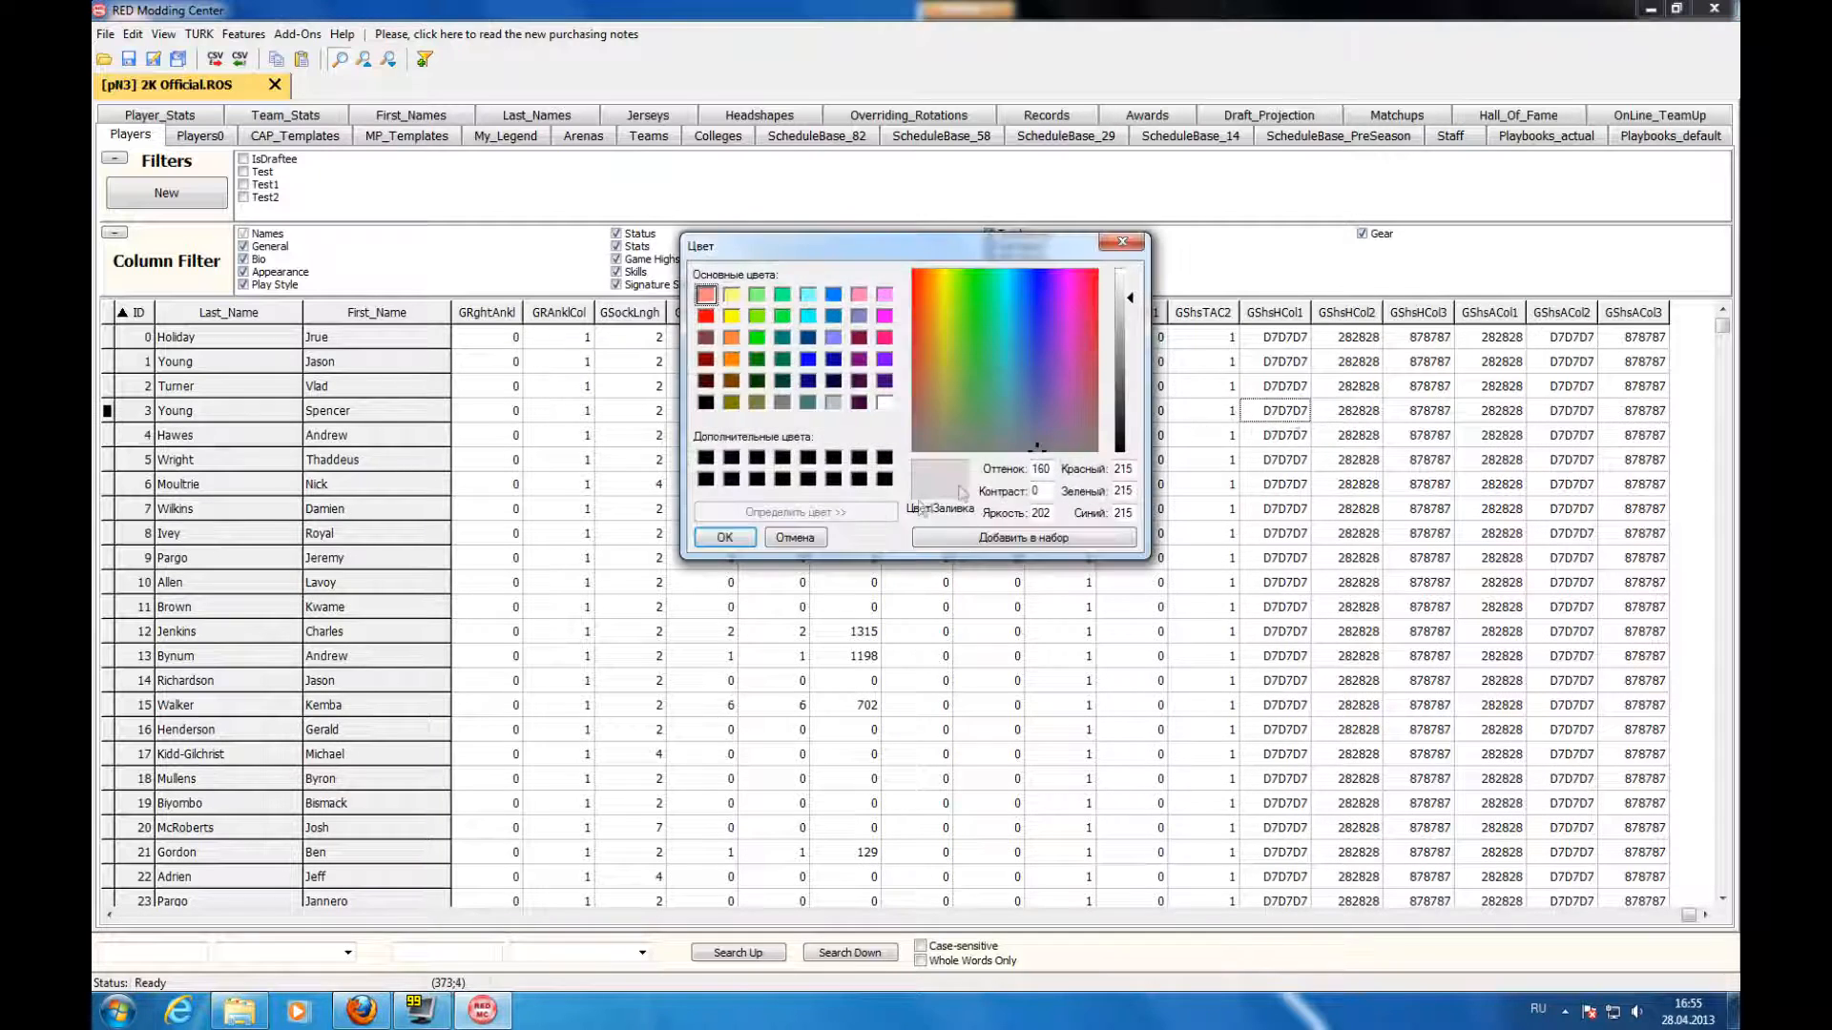
{"action": "left_click", "coordinate": [794, 537]}
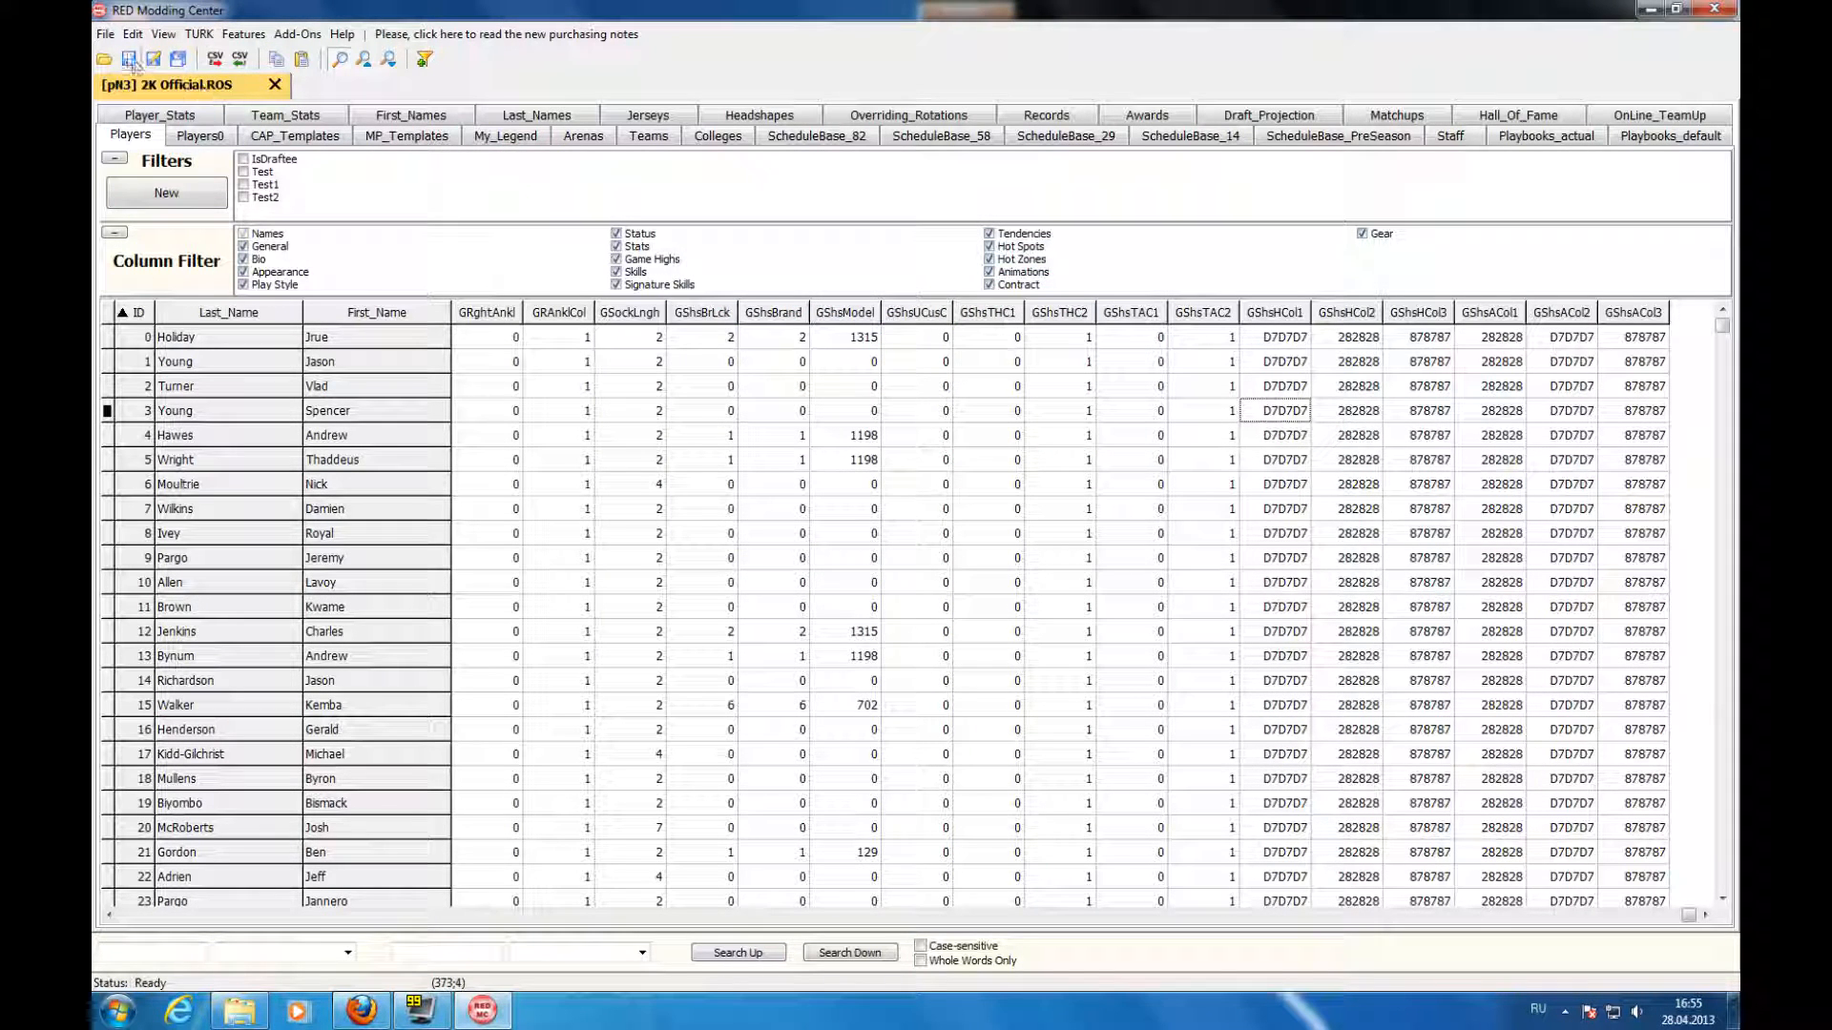
{"action": "left_click", "coordinate": [132, 34]}
{"action": "left_click", "coordinate": [129, 33]}
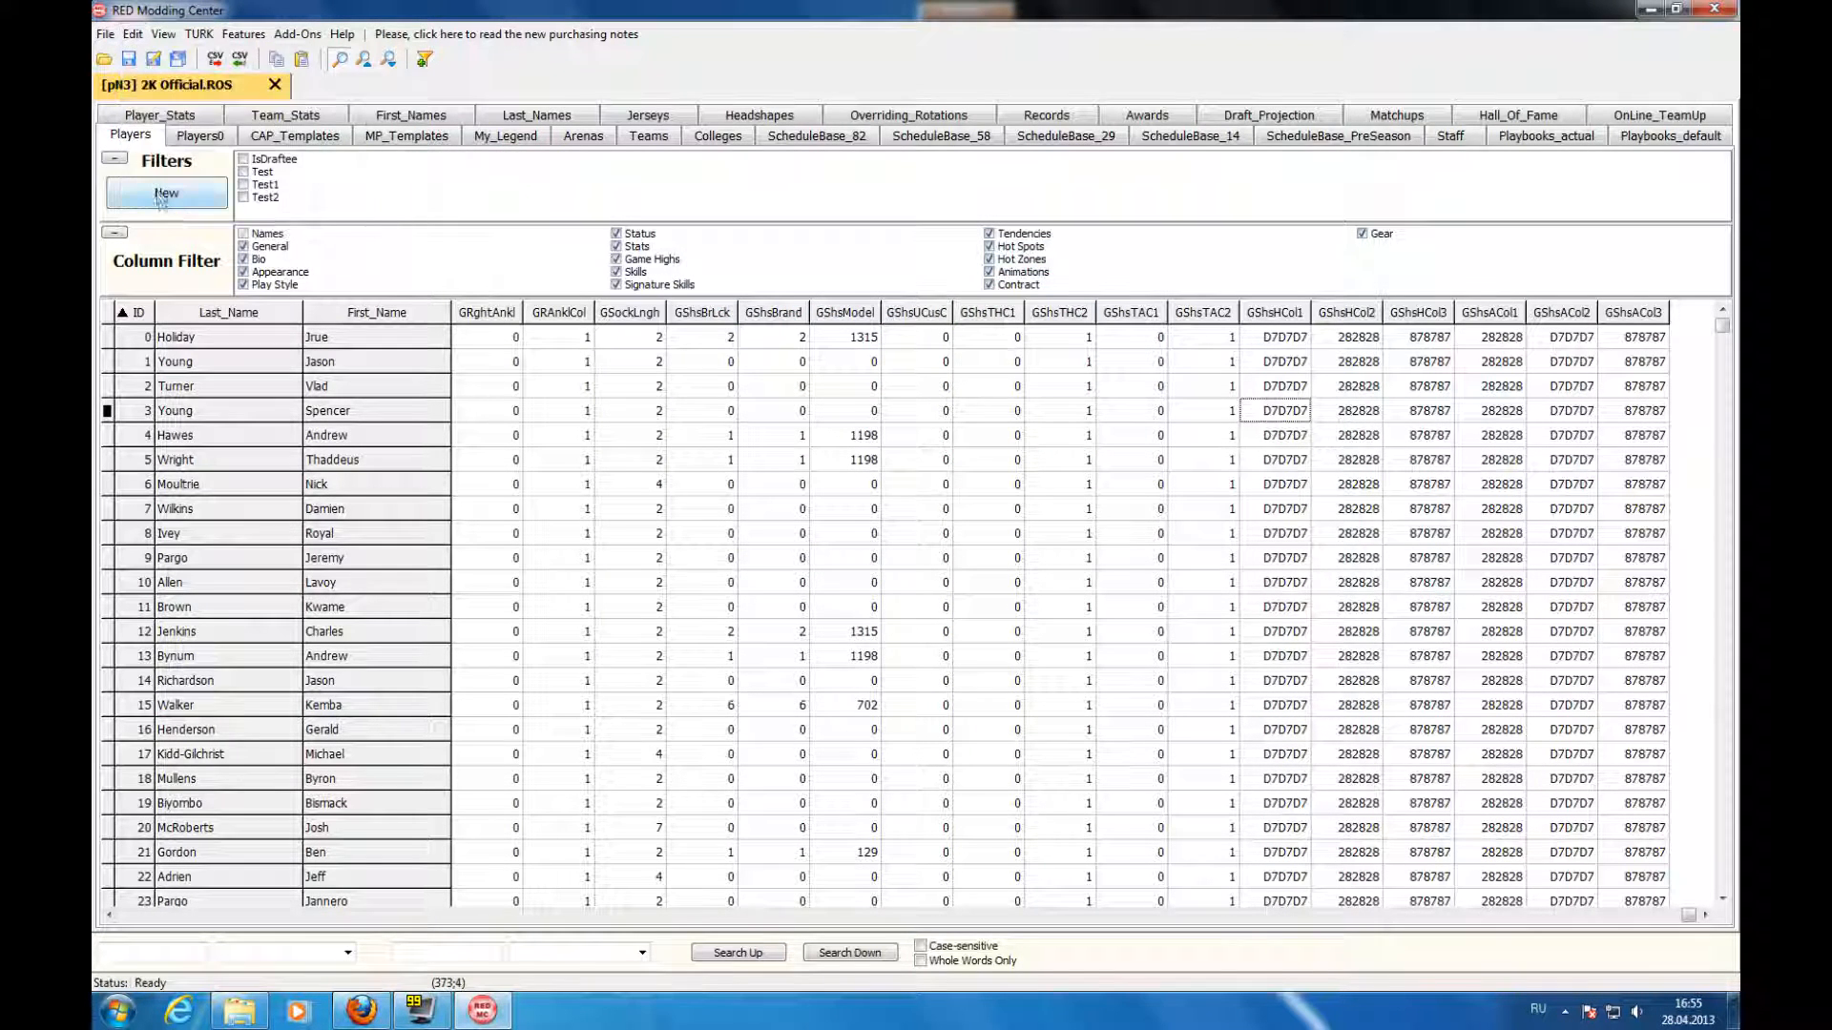
- Filter the player list with Test1 and Test2, and clear both filters again
{"action": "left_click", "coordinate": [244, 184]}
{"action": "left_click", "coordinate": [245, 196]}
{"action": "left_click", "coordinate": [244, 185]}
{"action": "left_click", "coordinate": [244, 198]}
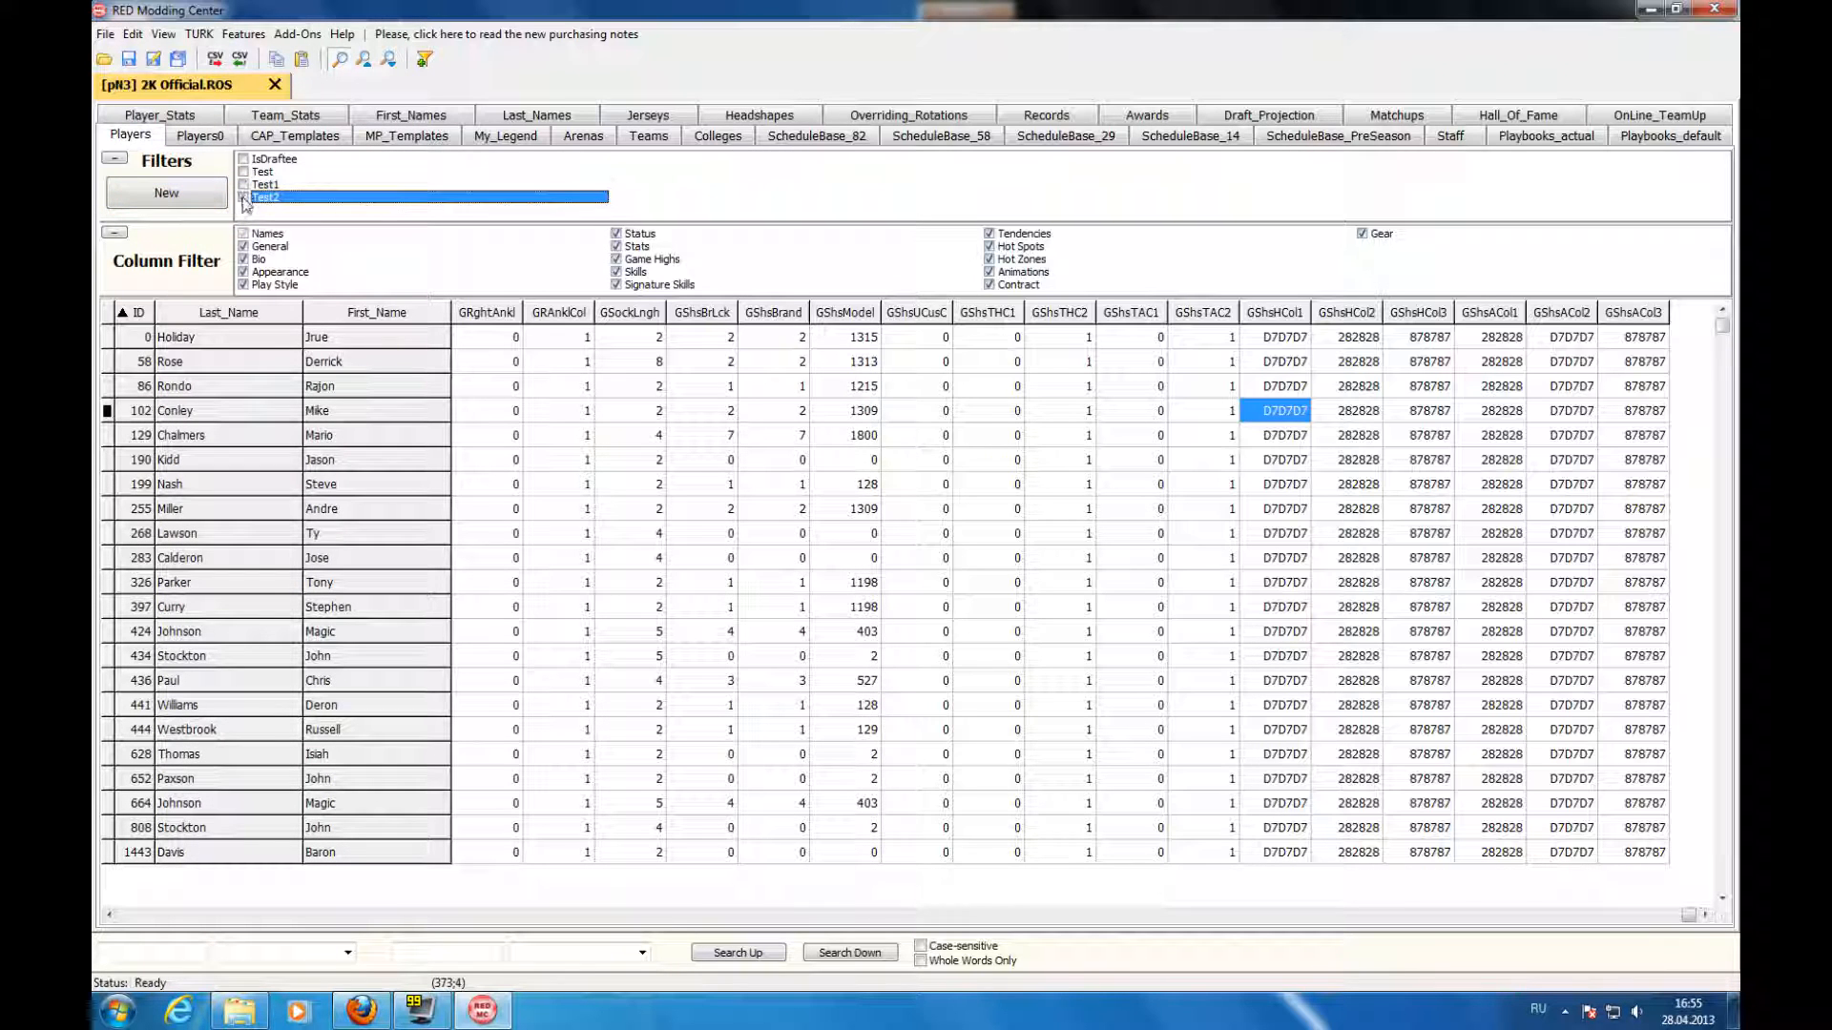
- Bring up the Global Editor and close it without applying any changes
{"action": "left_click", "coordinate": [133, 34]}
{"action": "left_click", "coordinate": [172, 176]}
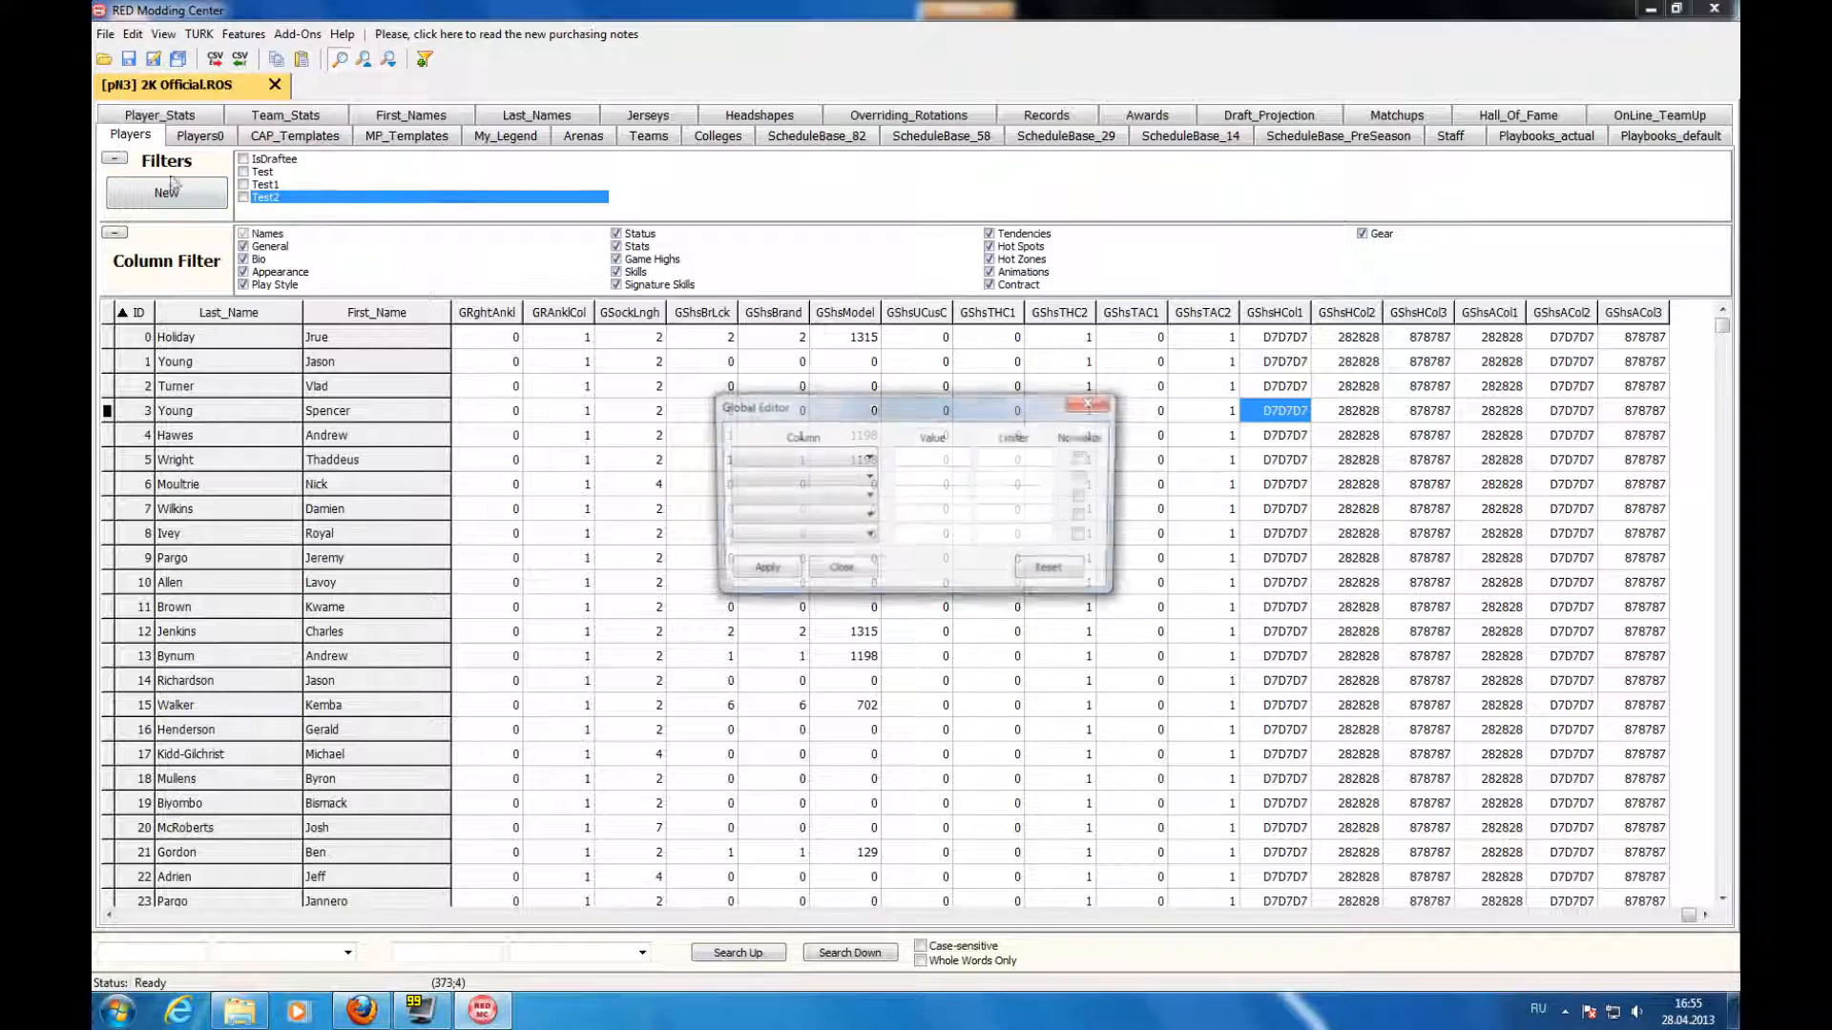
{"action": "left_click", "coordinate": [839, 571]}
{"action": "left_click", "coordinate": [704, 508]}
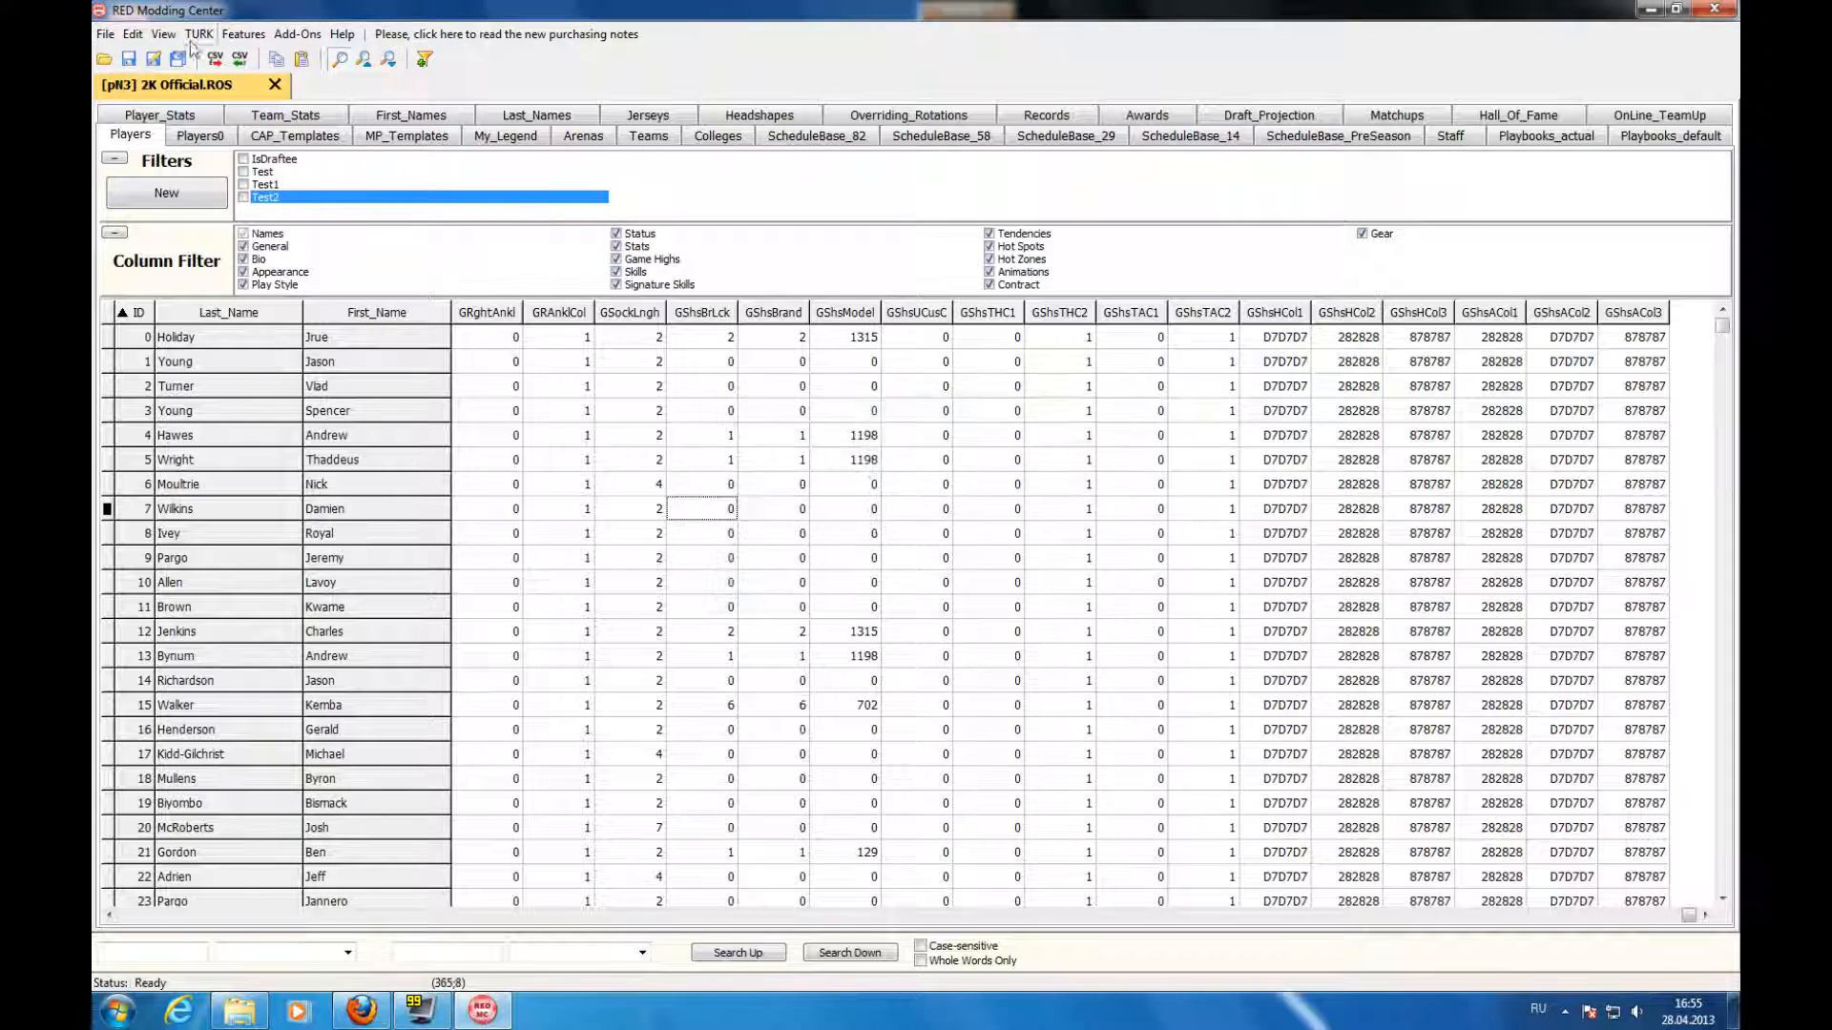
- Review the Auto BackUp settings without changing them
{"action": "left_click", "coordinate": [244, 34]}
{"action": "mouse_move", "coordinate": [286, 57]}
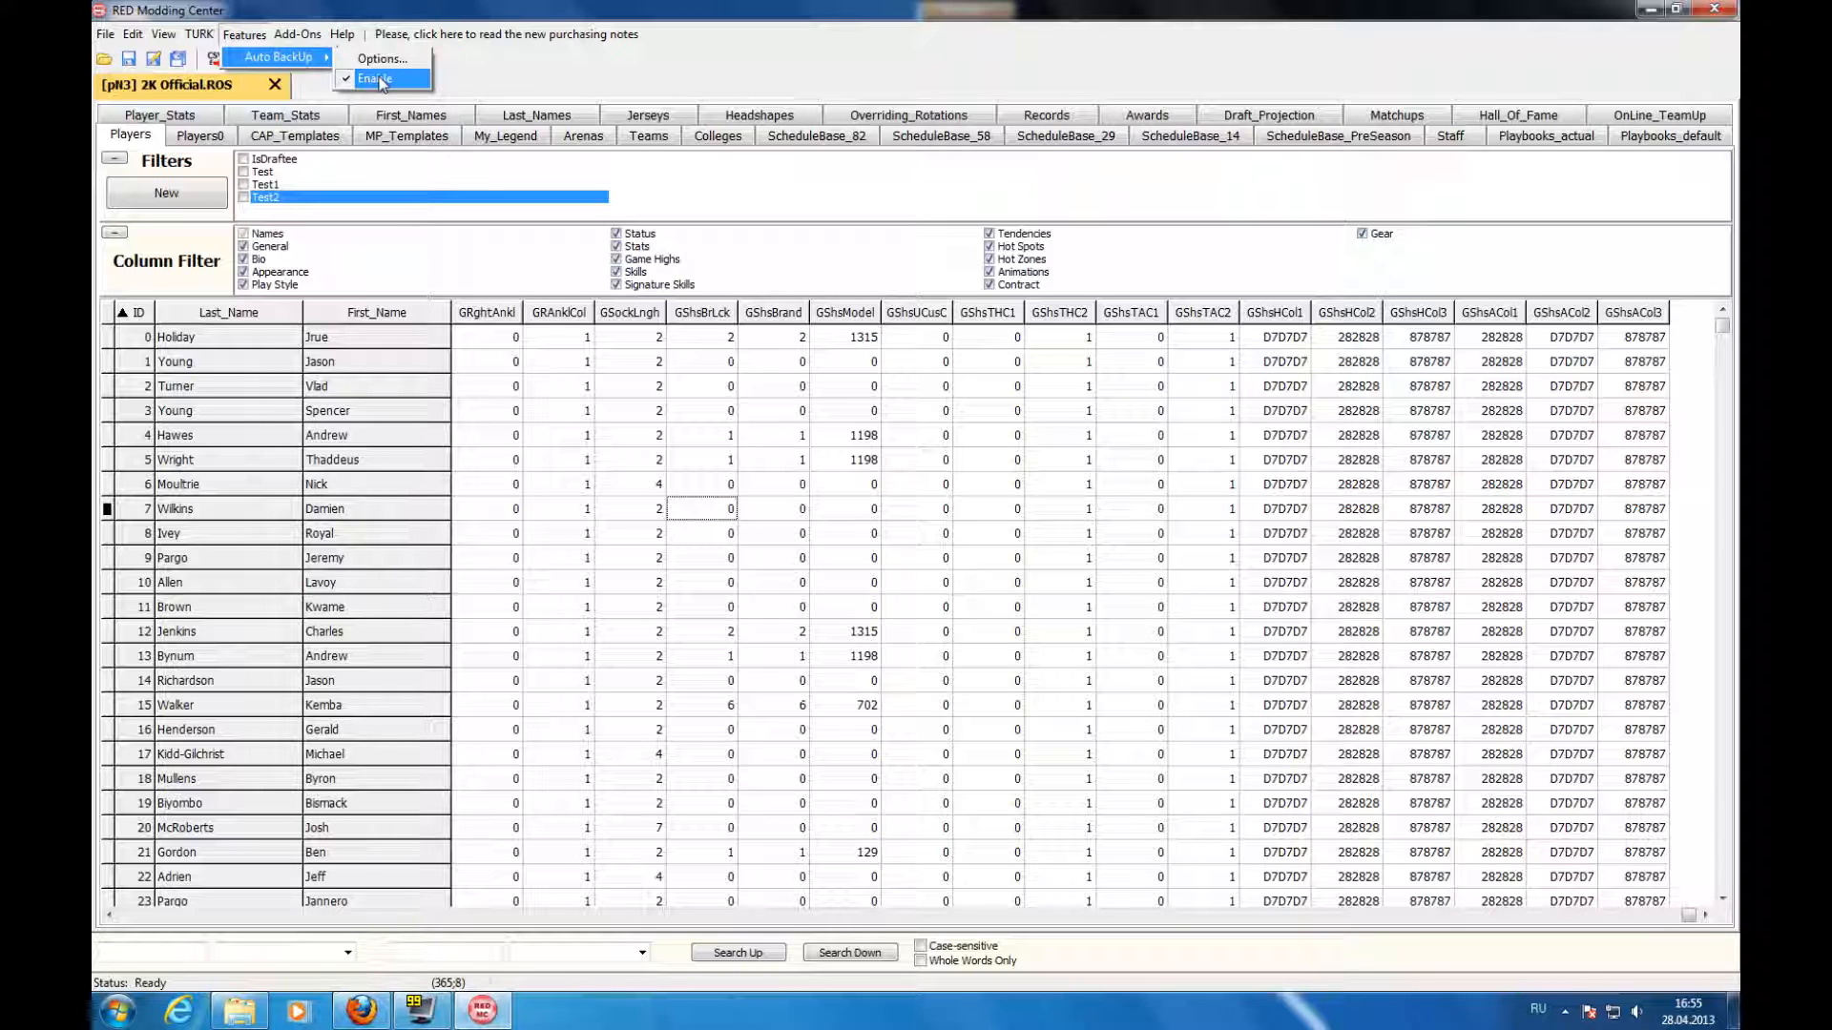
{"action": "left_click", "coordinate": [724, 342]}
- Return to the first player columns, select the NickName cell of player ID 4 and show the MyFriend Panel
{"action": "key", "text": "Home"}
{"action": "left_click", "coordinate": [561, 434]}
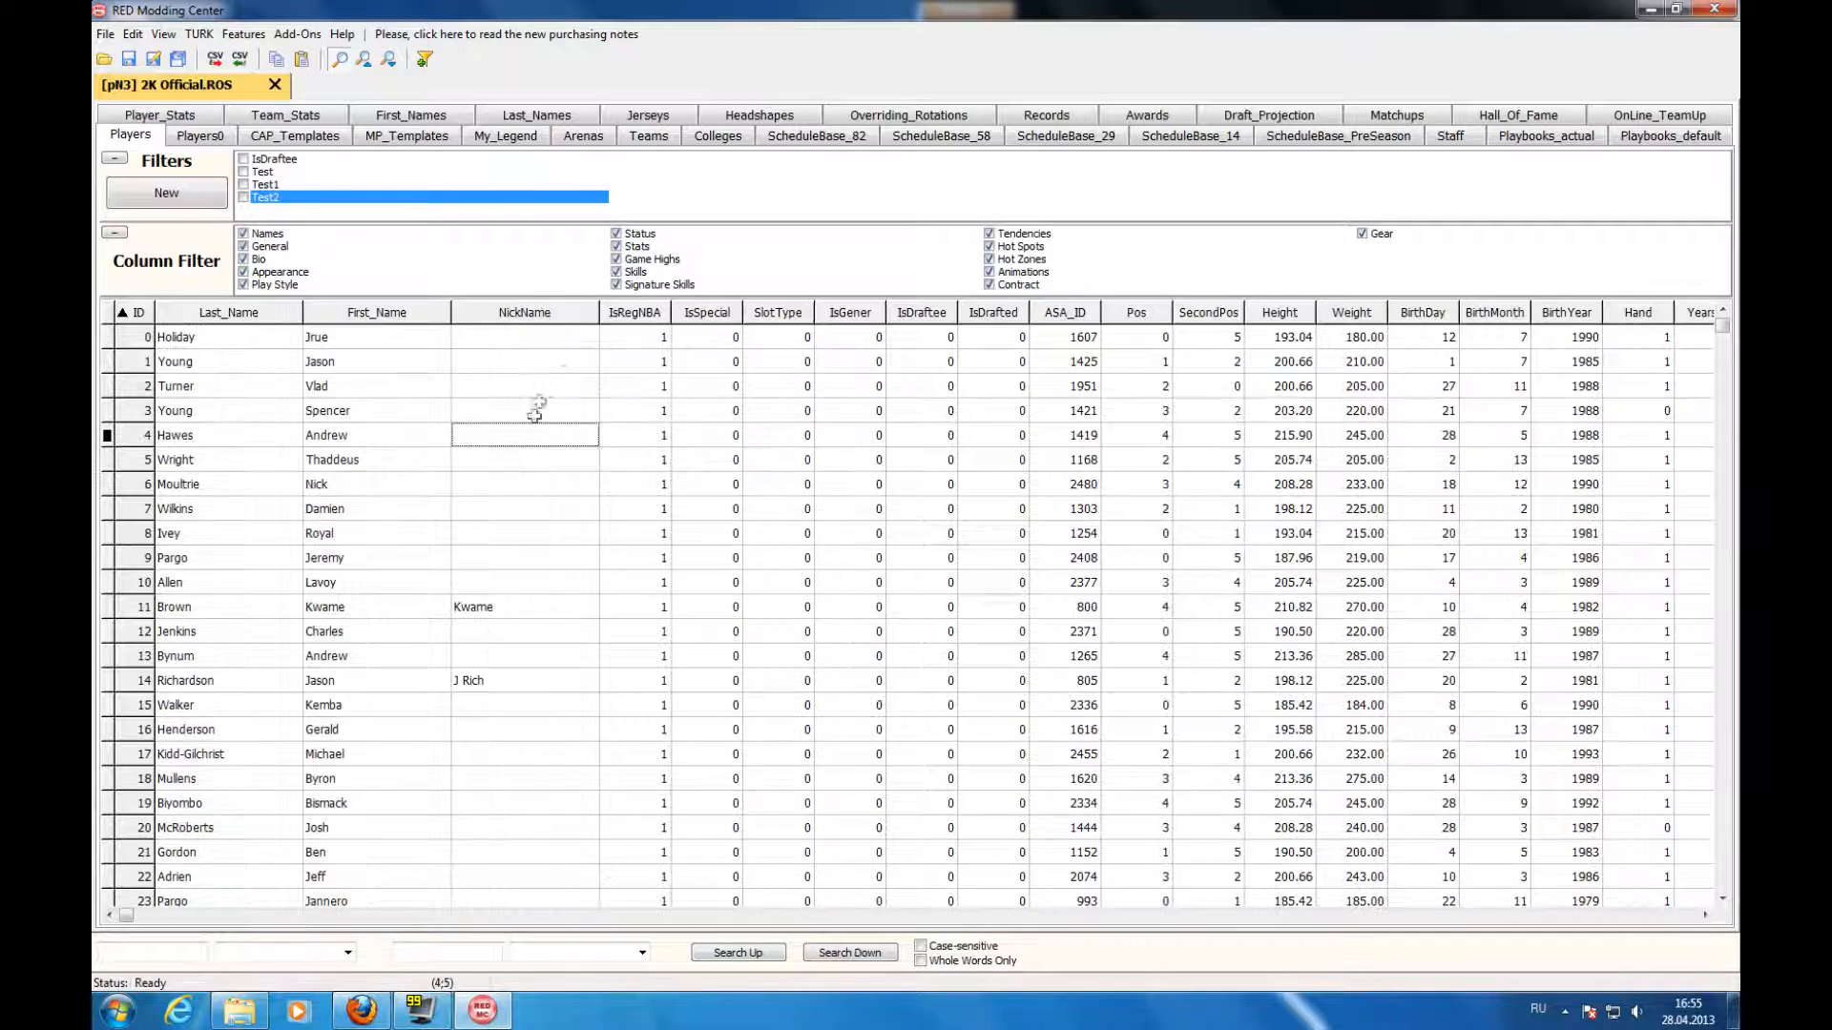
{"action": "left_click", "coordinate": [169, 35]}
{"action": "left_click", "coordinate": [207, 99]}
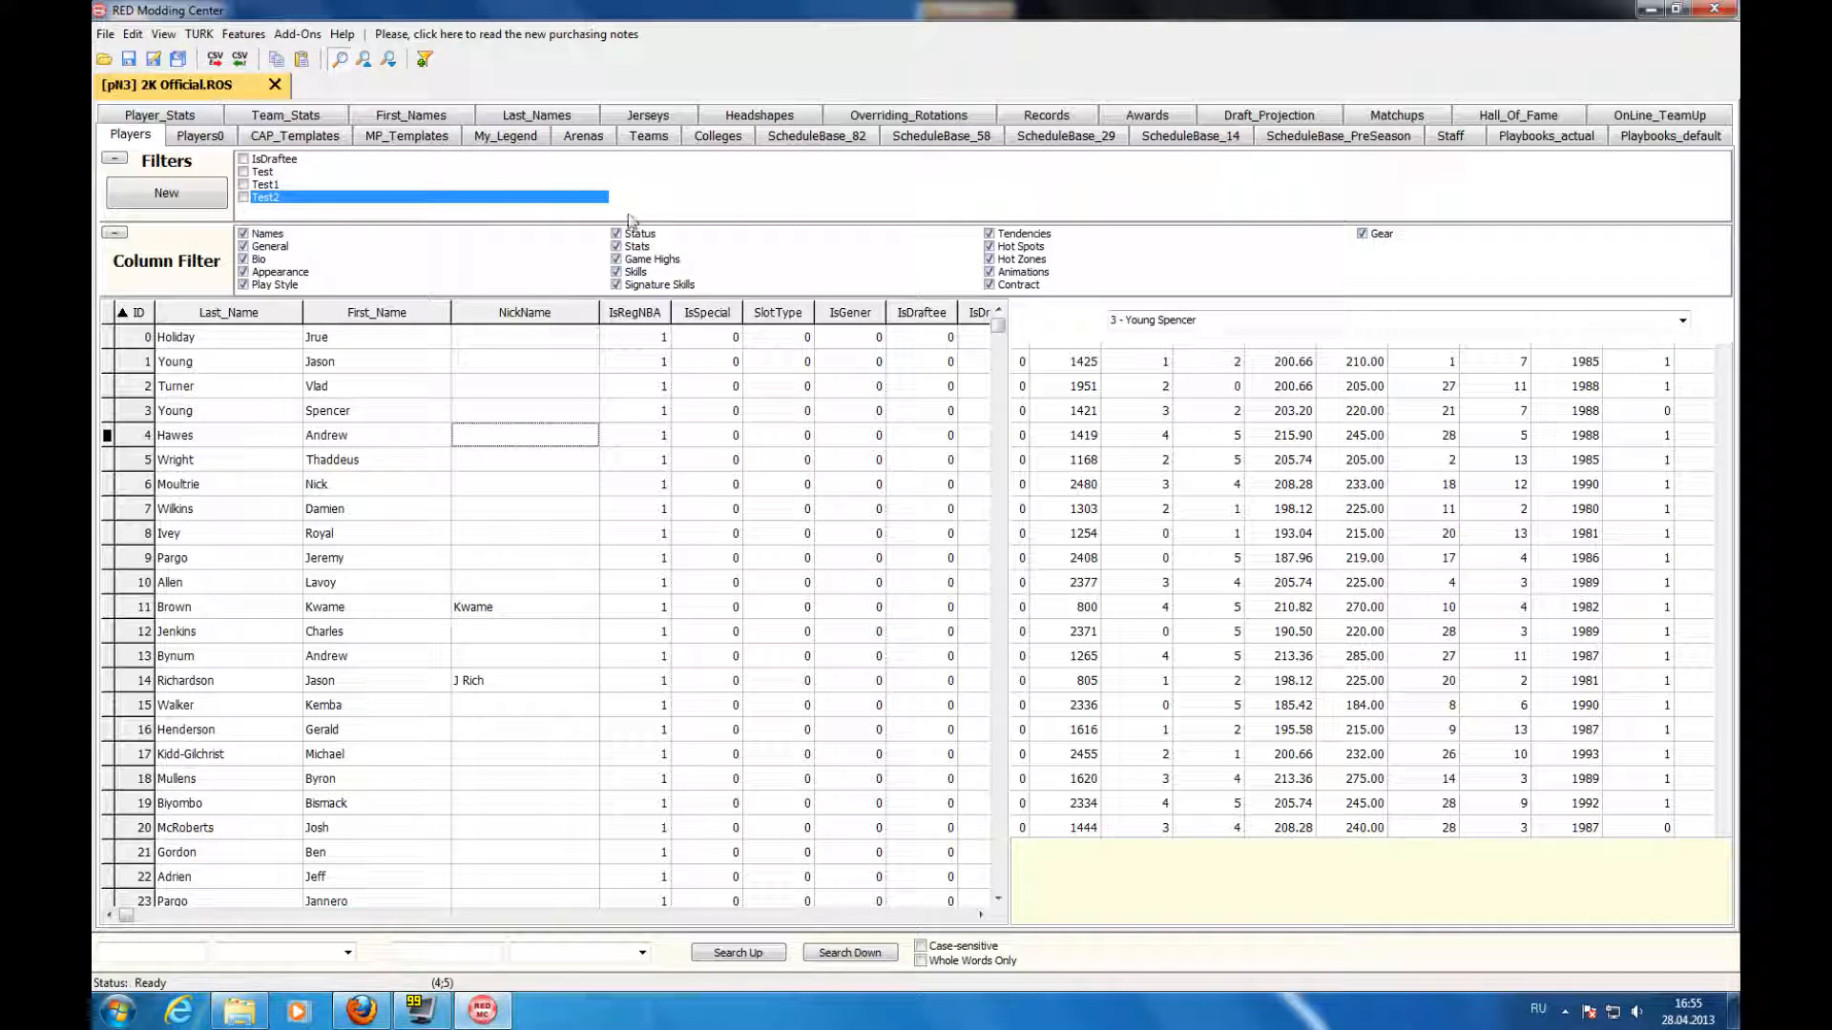
- Filter and view the staff members belonging to the Boston Celtics from the team's record
{"action": "left_click", "coordinate": [655, 139]}
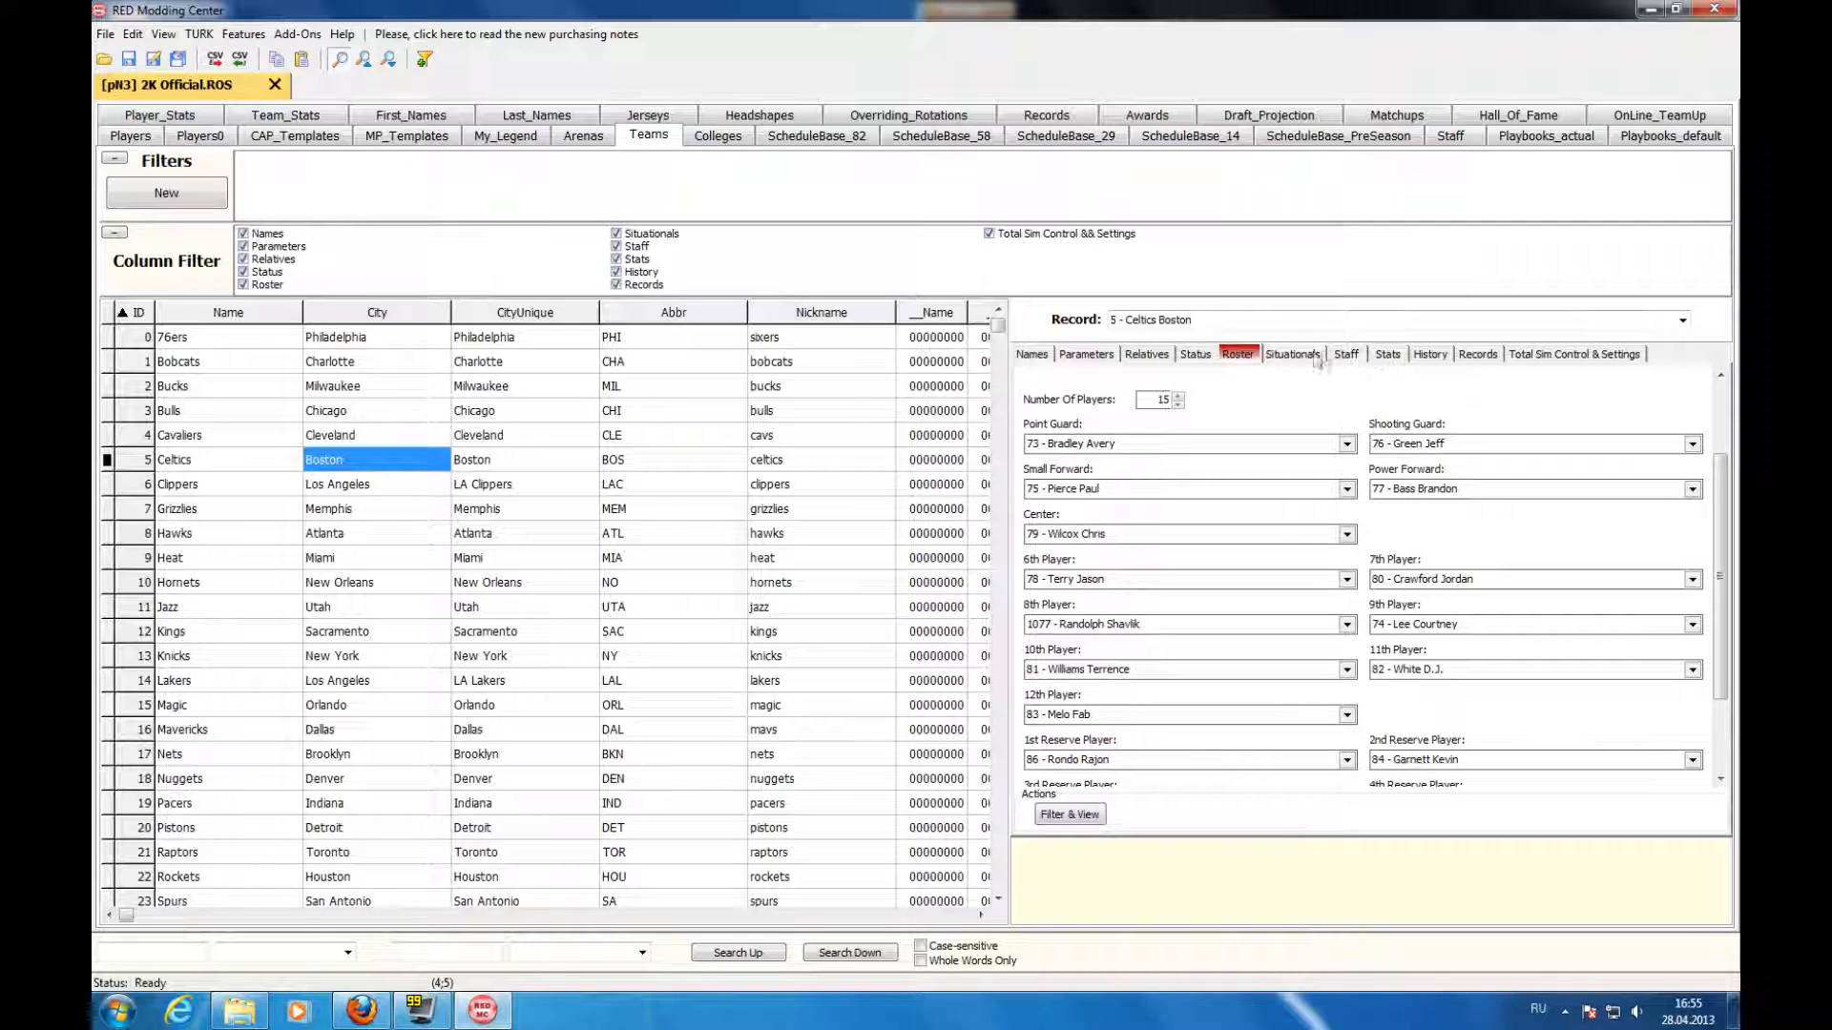
{"action": "left_click", "coordinate": [1348, 355]}
{"action": "left_click", "coordinate": [1070, 814]}
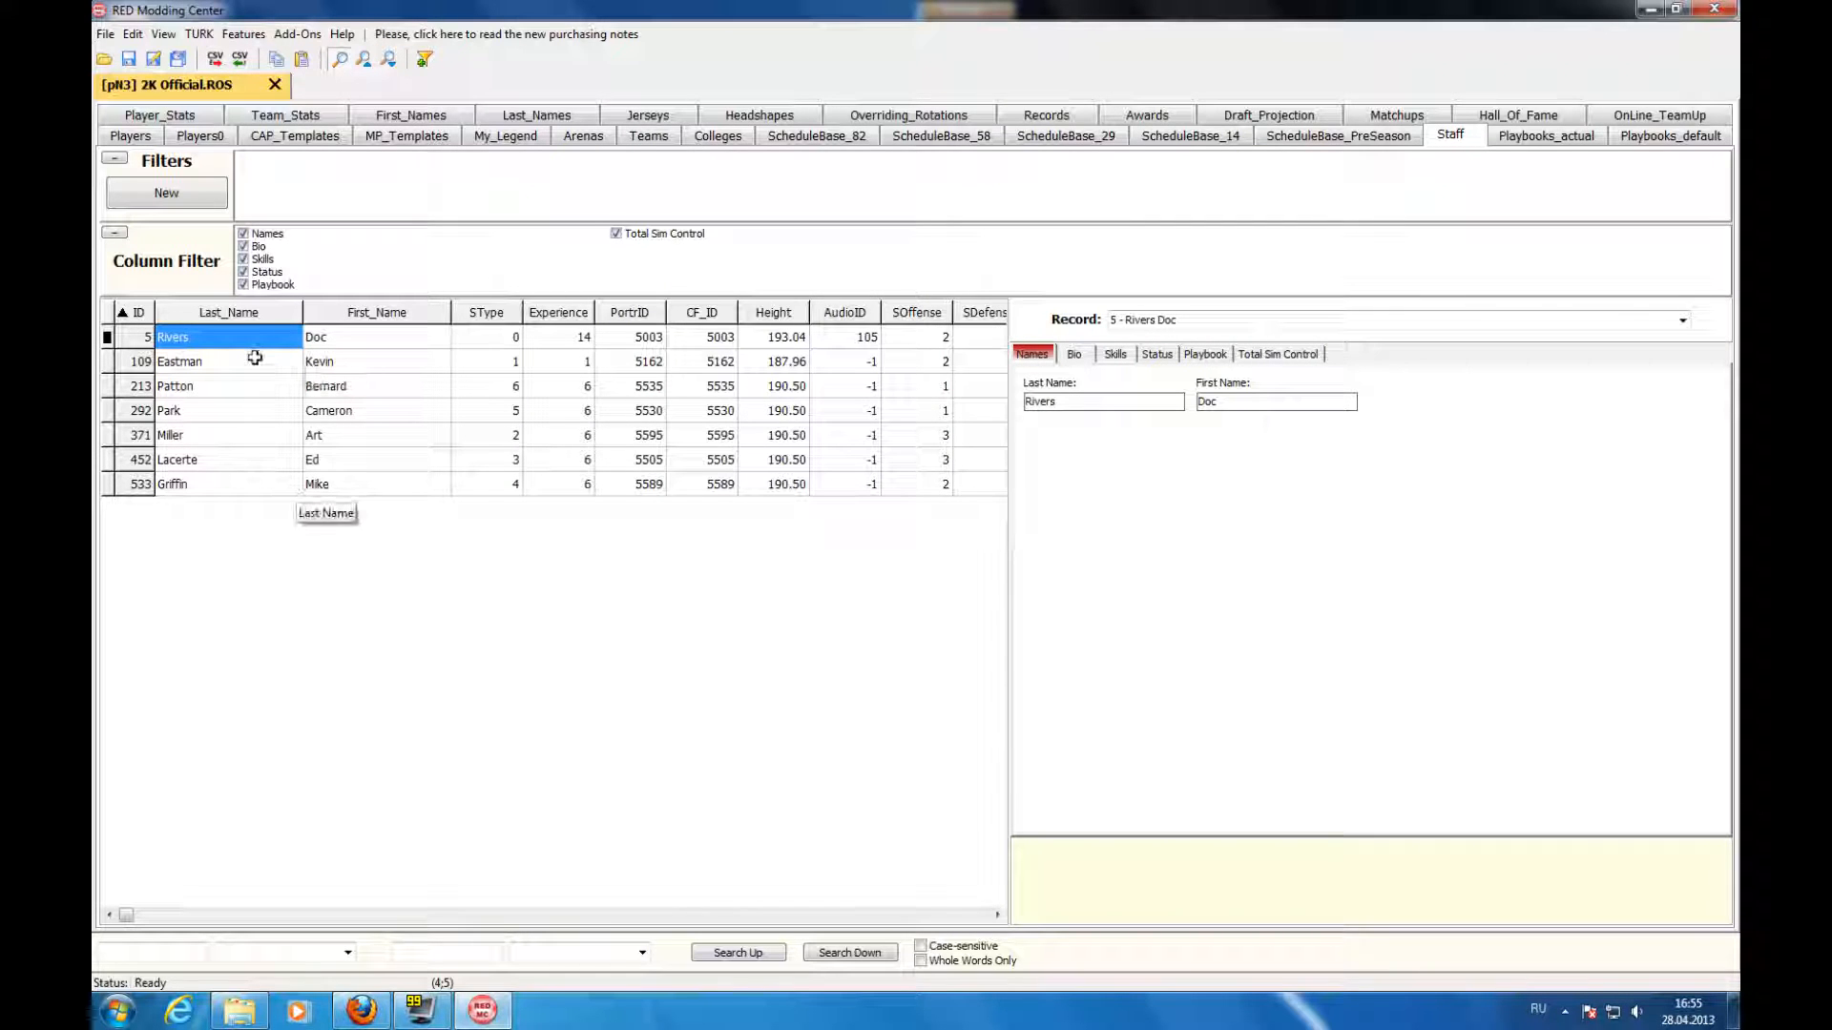
- Return to the Players table and open the recently used file Roster.ROS from the desktop
{"action": "left_click", "coordinate": [145, 139]}
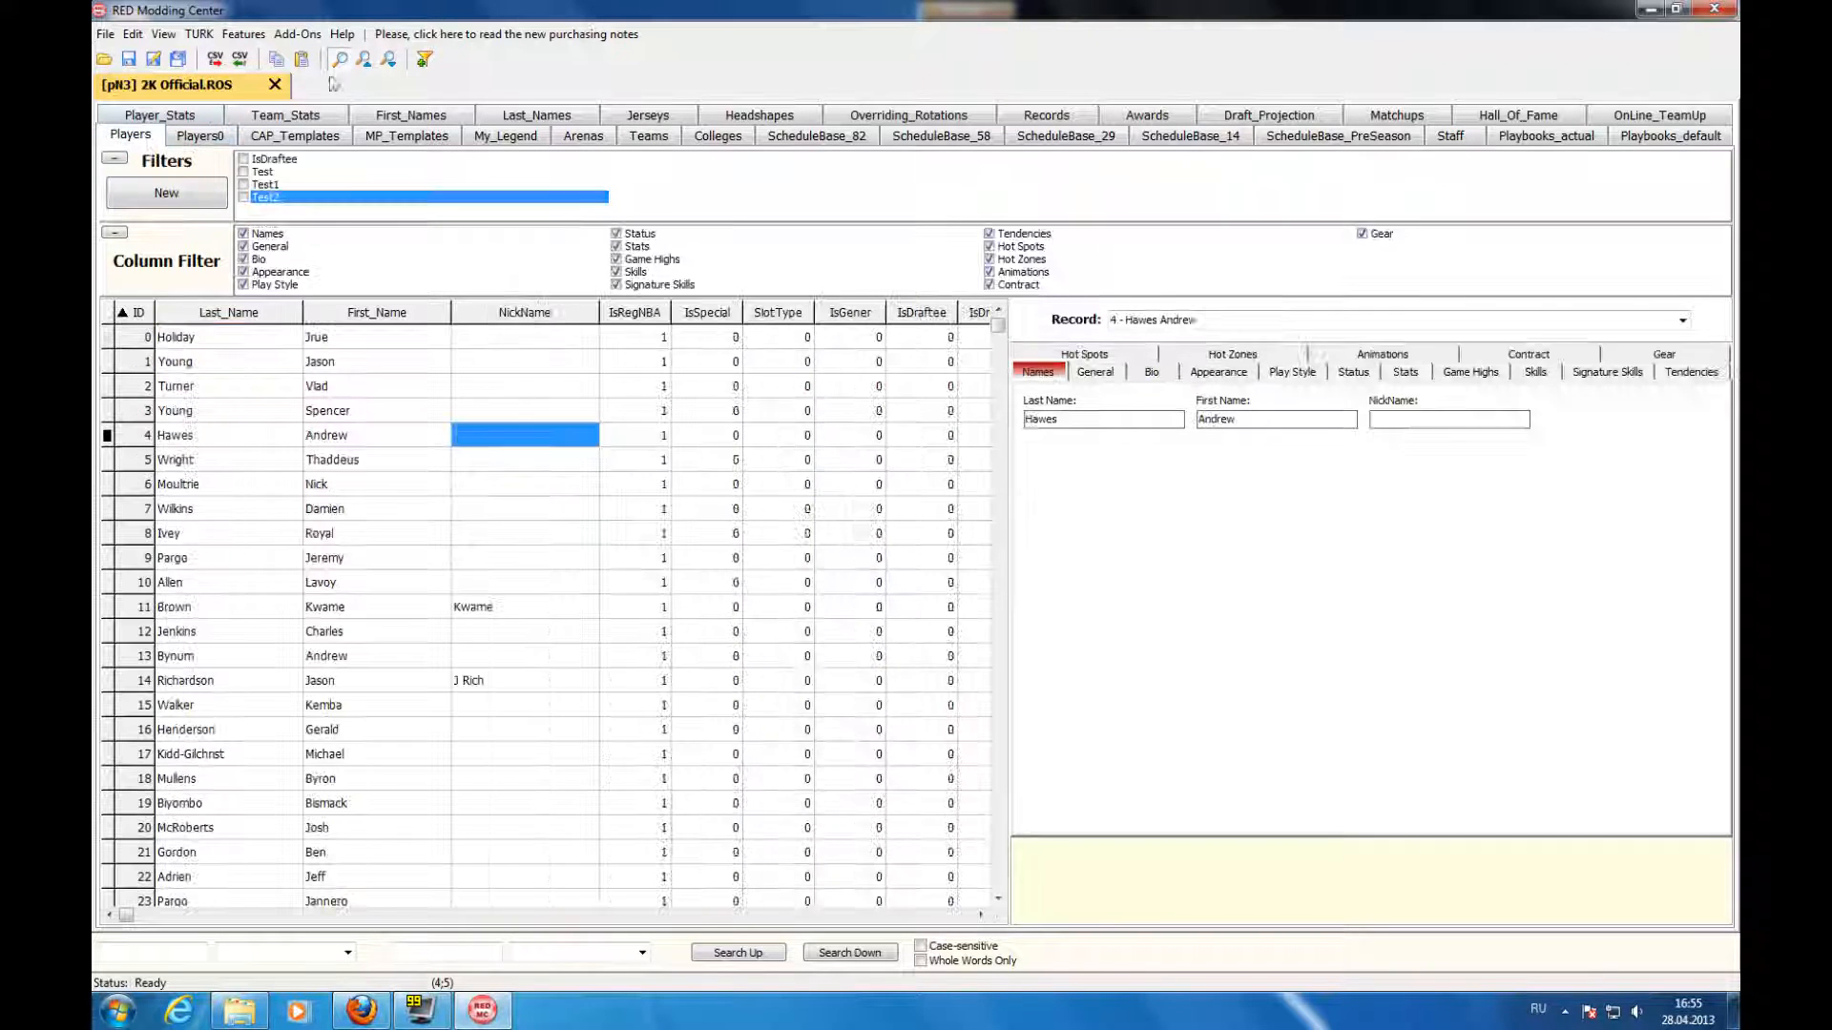
{"action": "left_click", "coordinate": [106, 34]}
{"action": "mouse_move", "coordinate": [157, 160]}
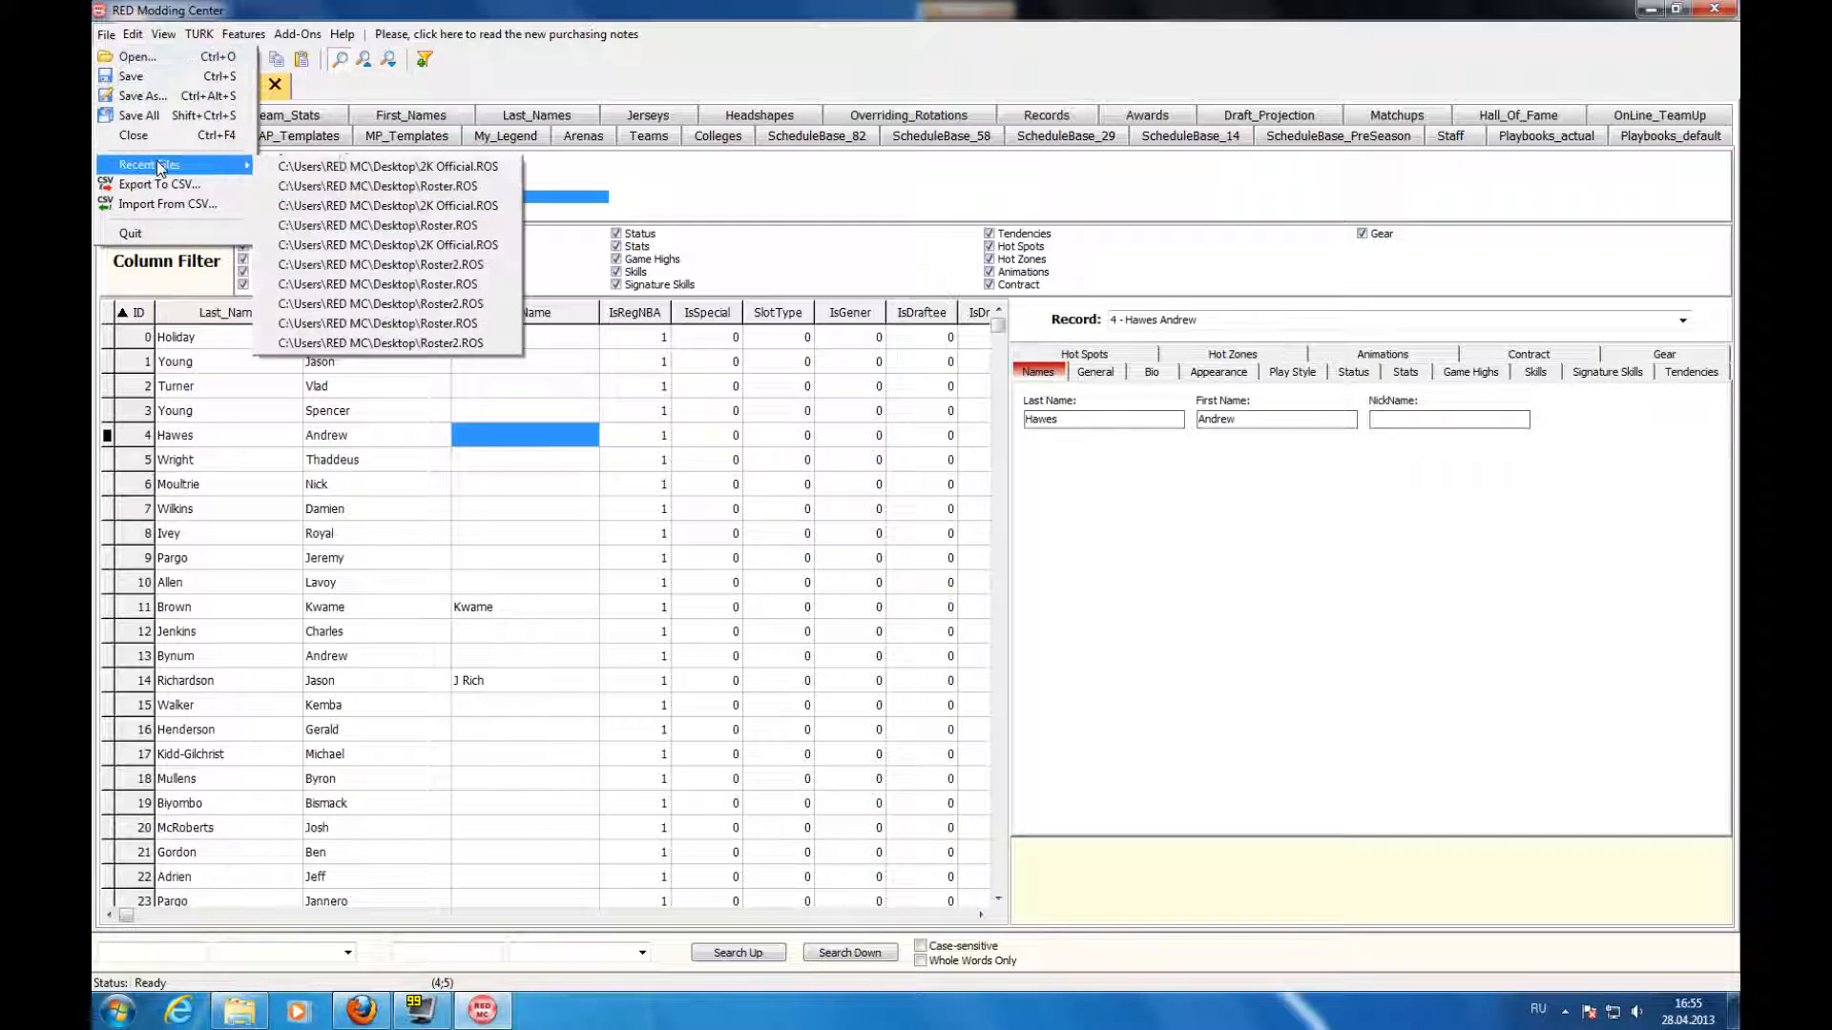
{"action": "left_click", "coordinate": [403, 188]}
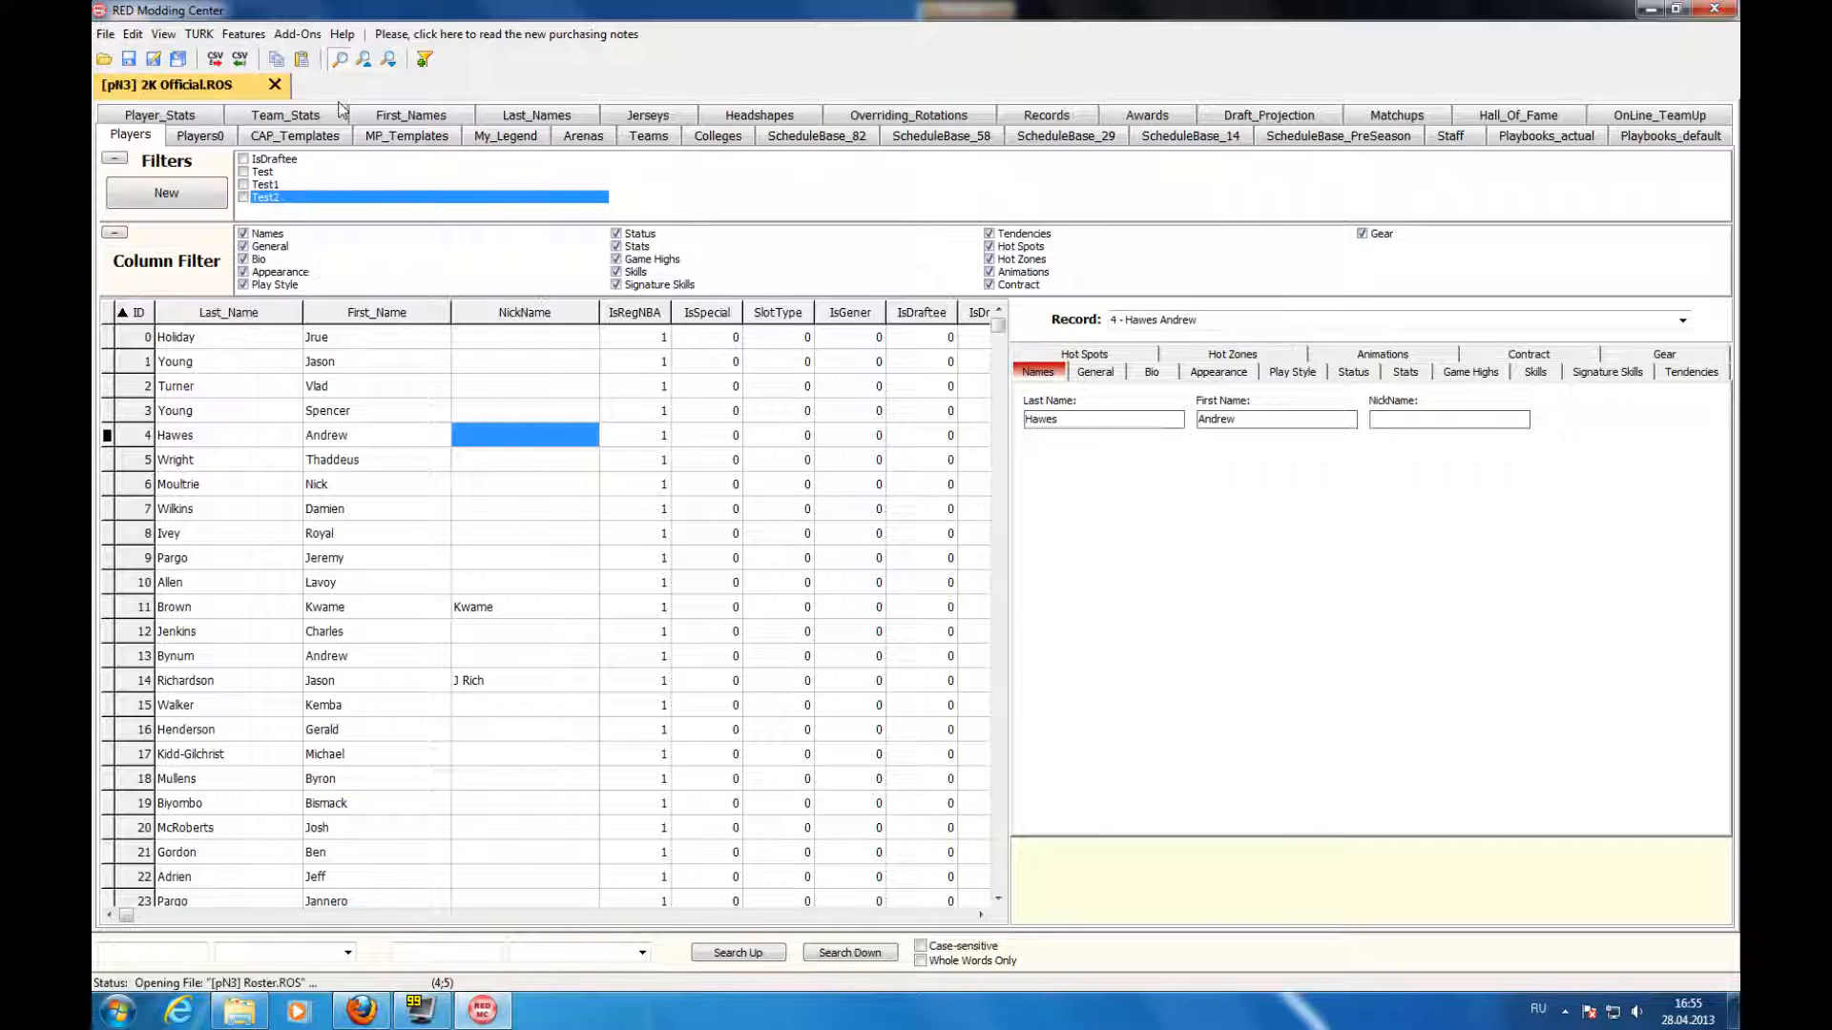